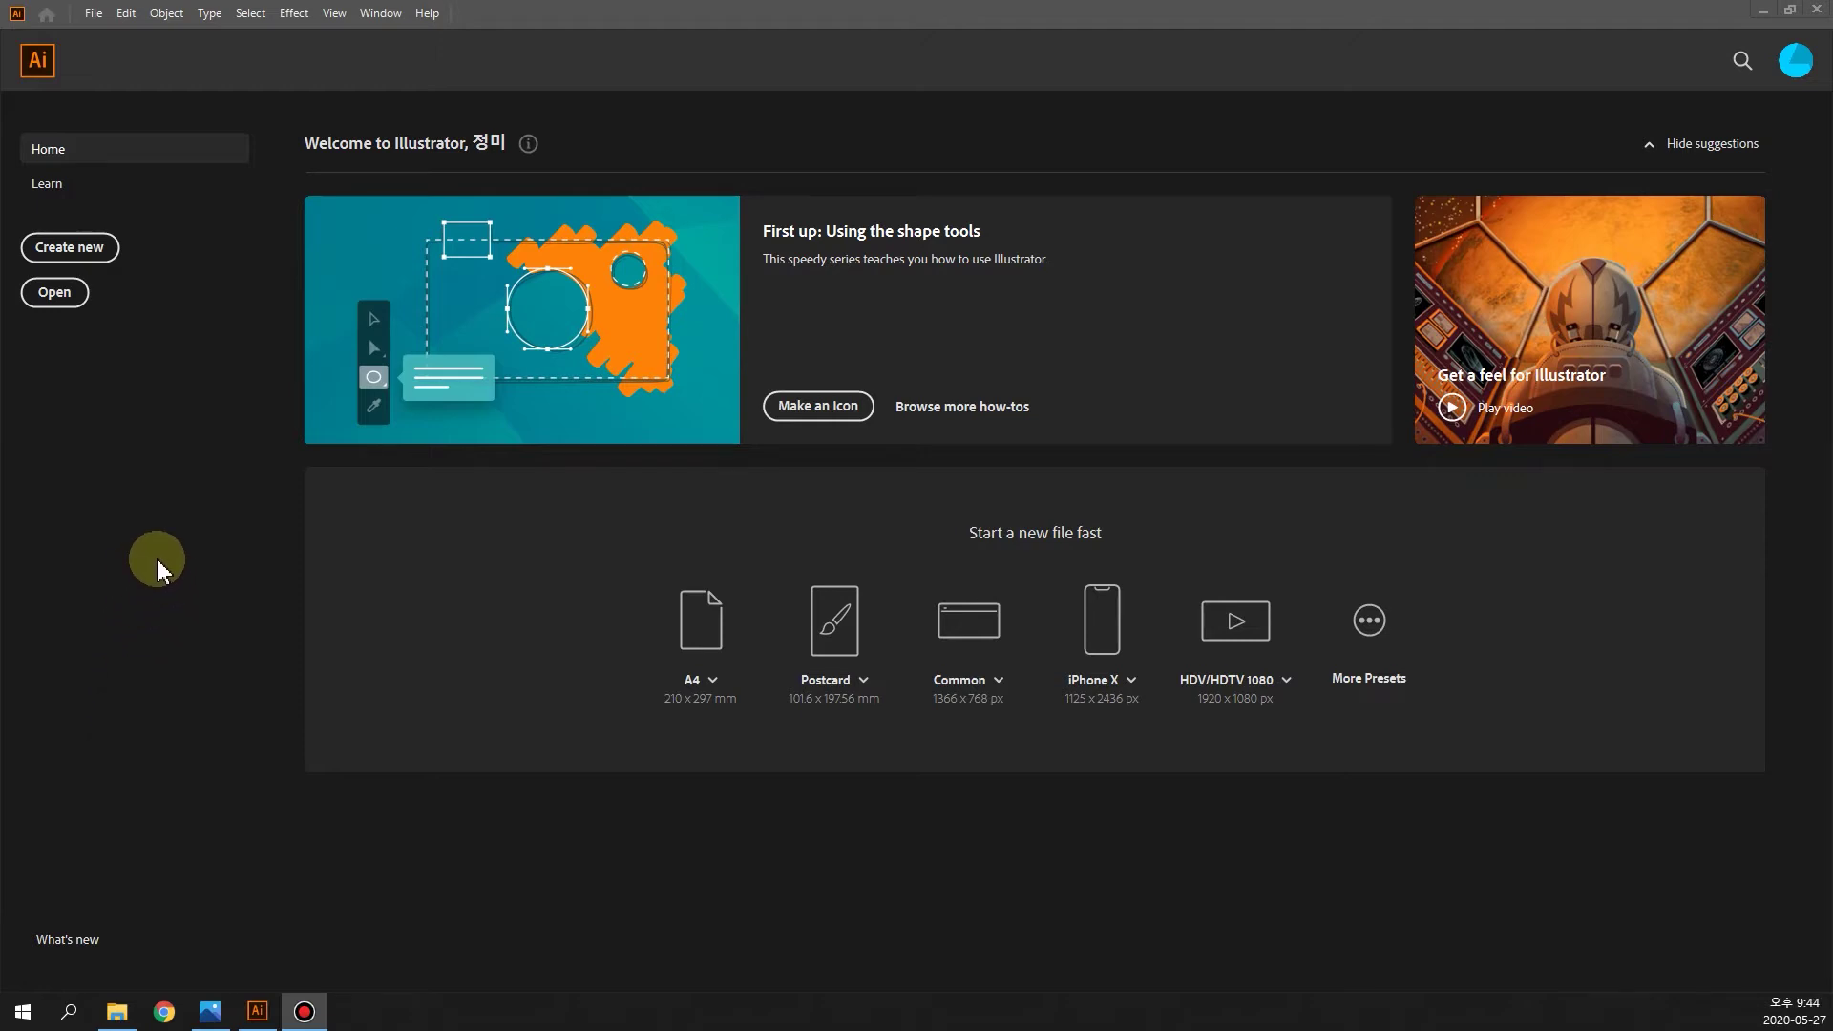
# Step: Open the file 도형그리기_준비.ai from the folder 04
pyautogui.click(49, 294)
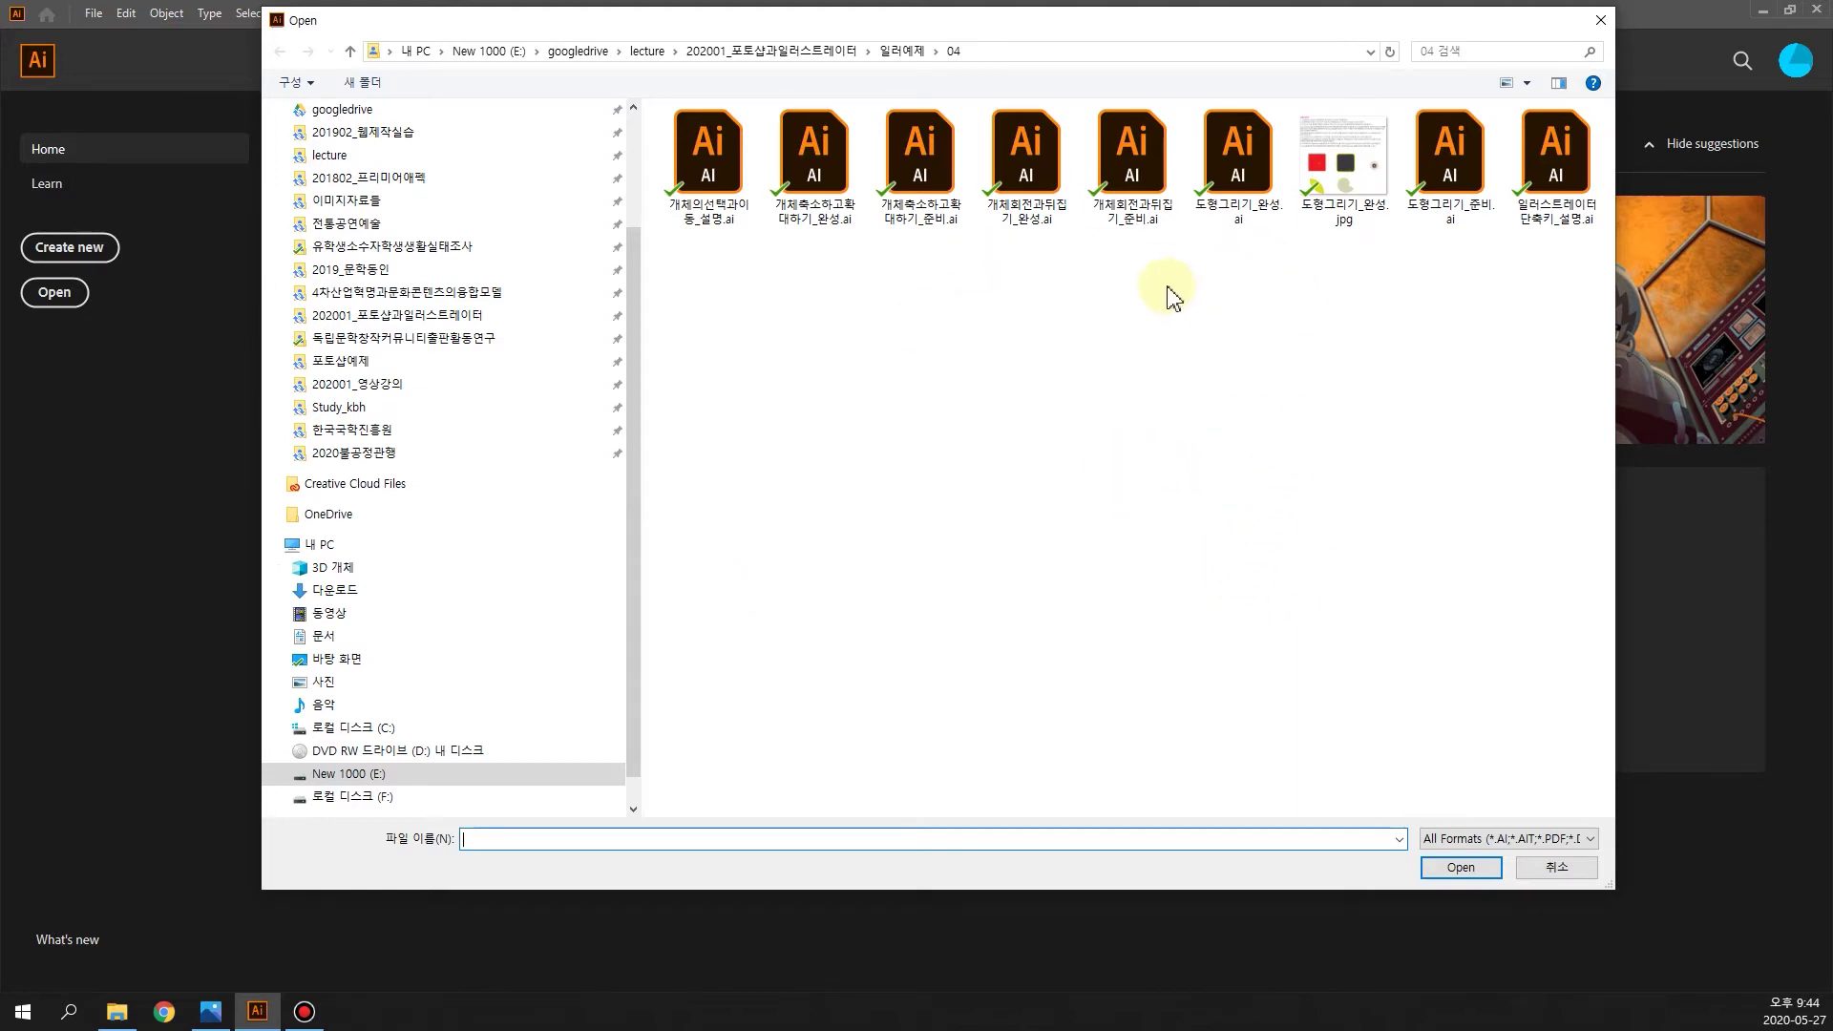
pyautogui.click(1449, 177)
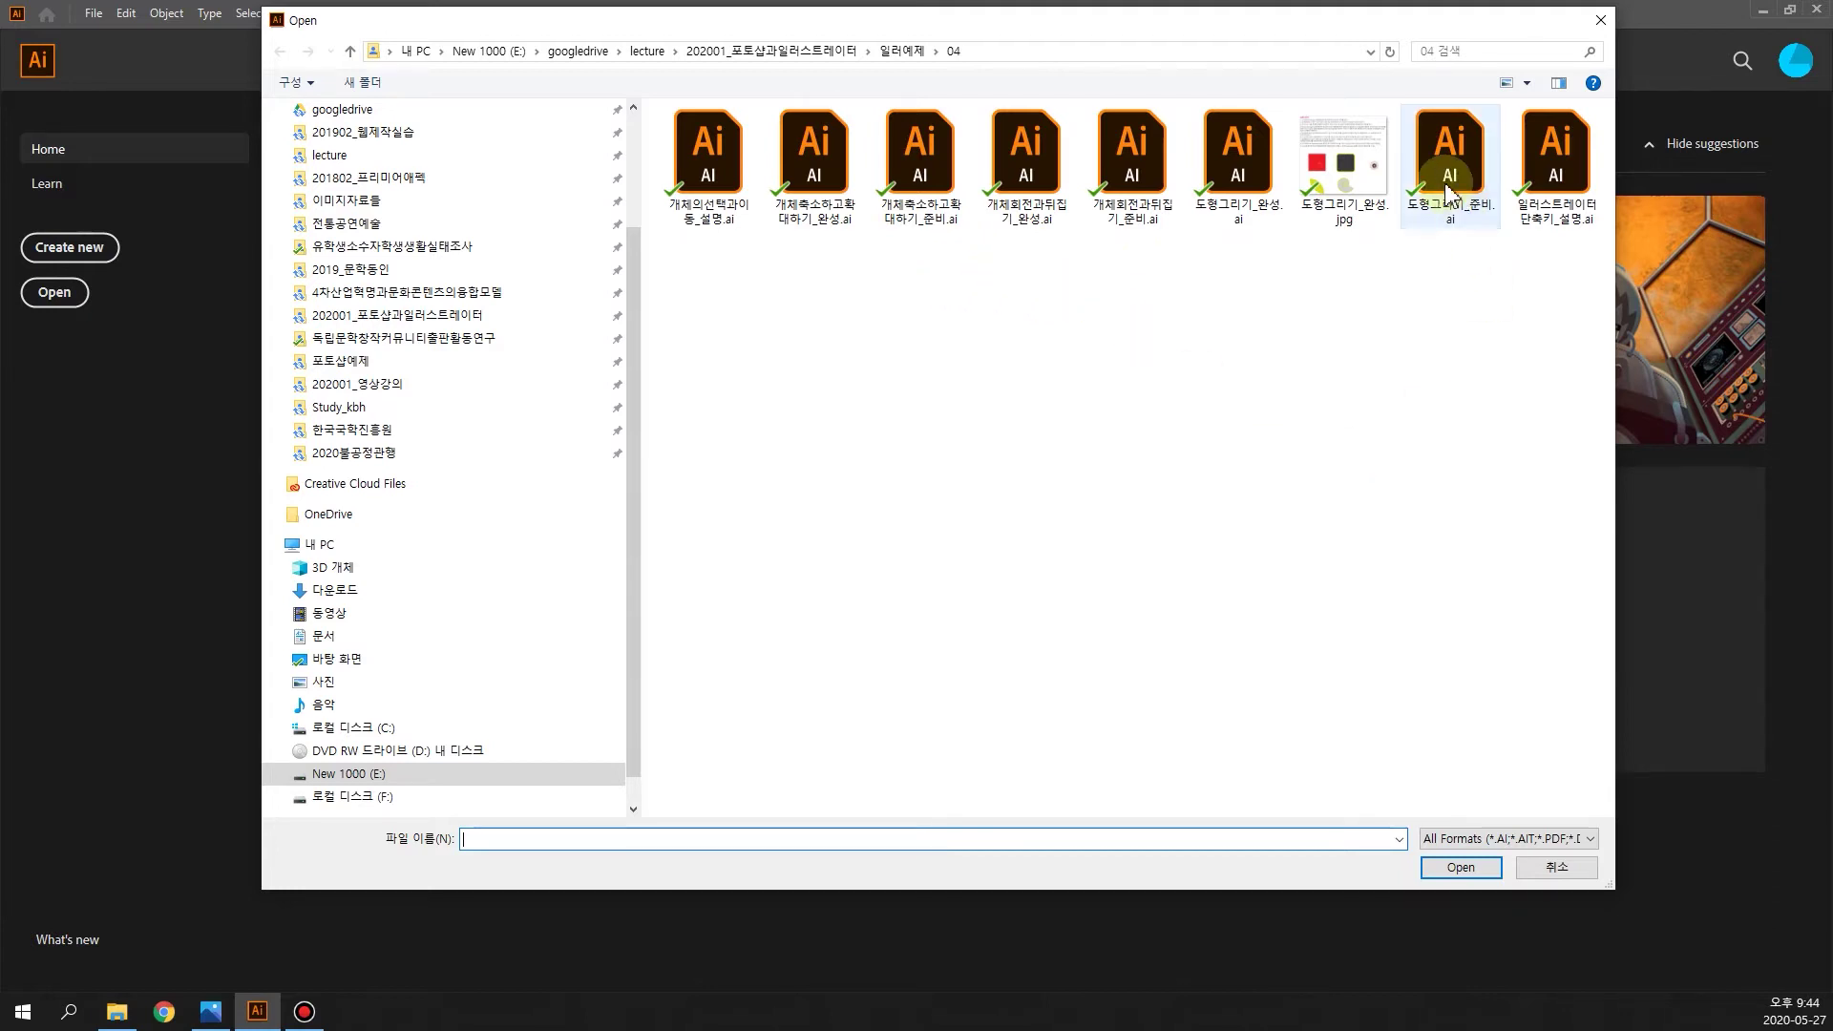
pyautogui.click(1460, 867)
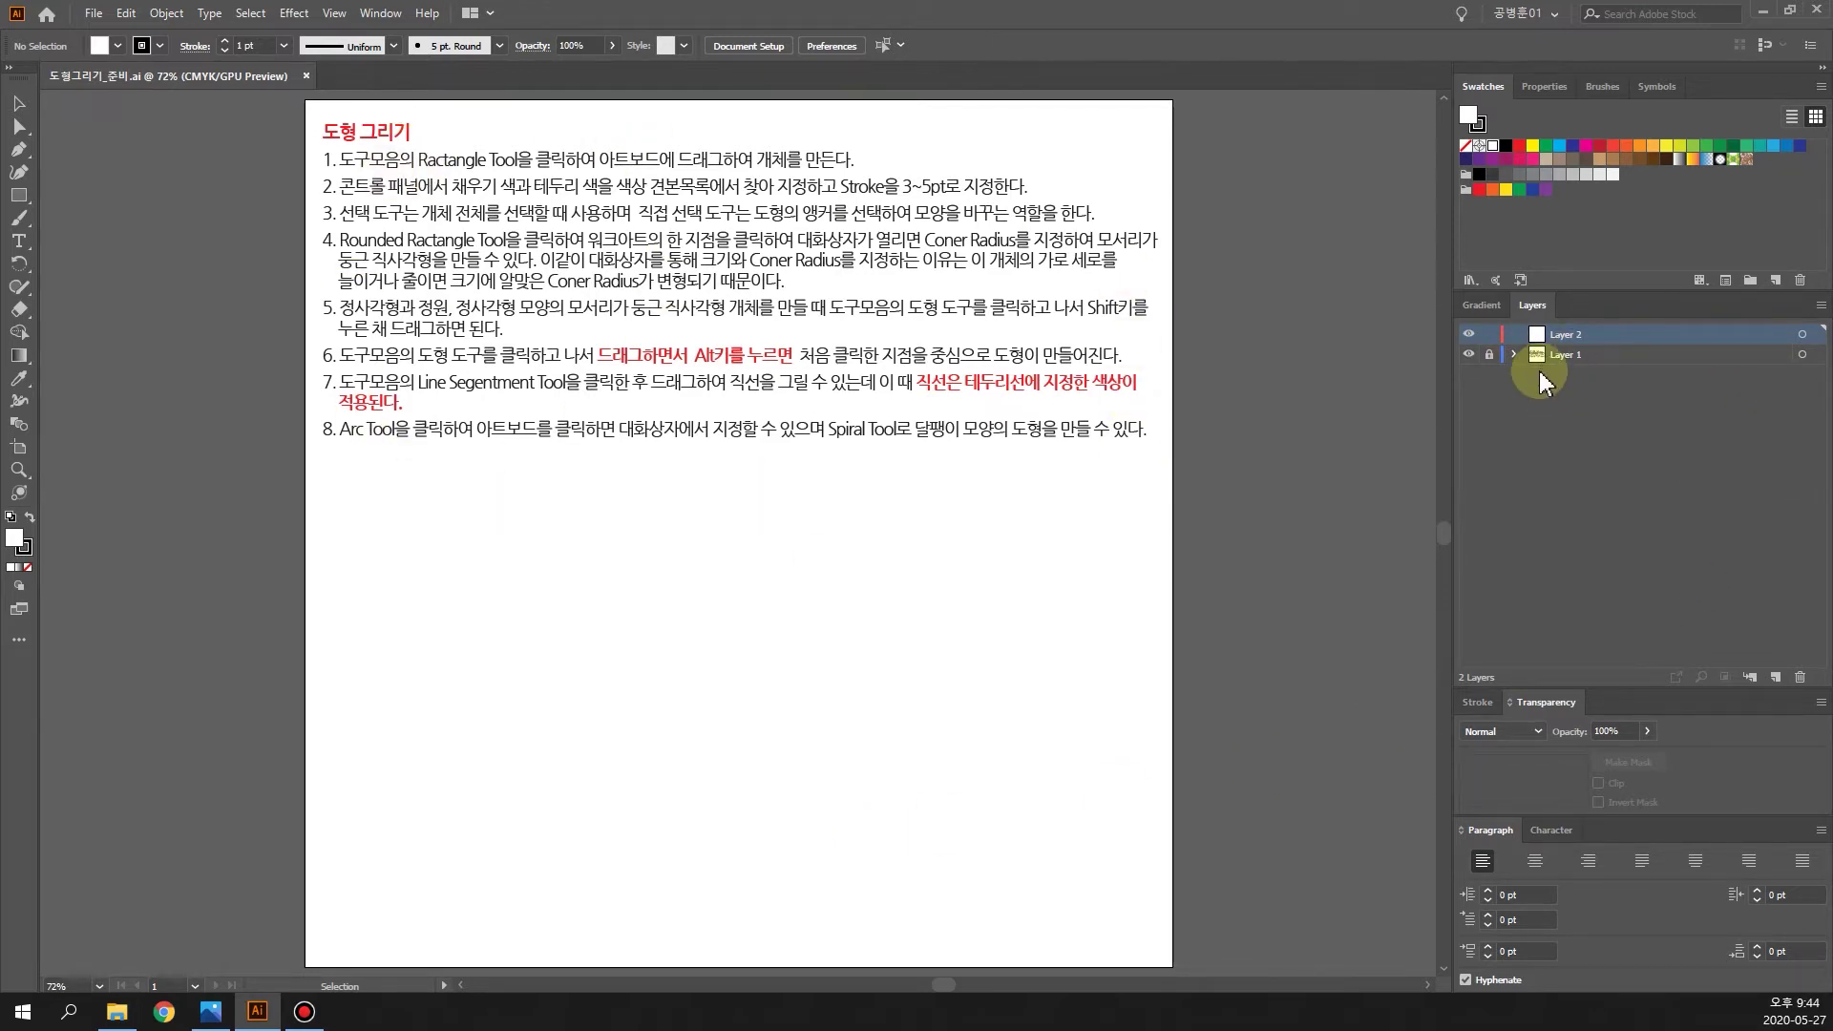
pyautogui.click(1489, 357)
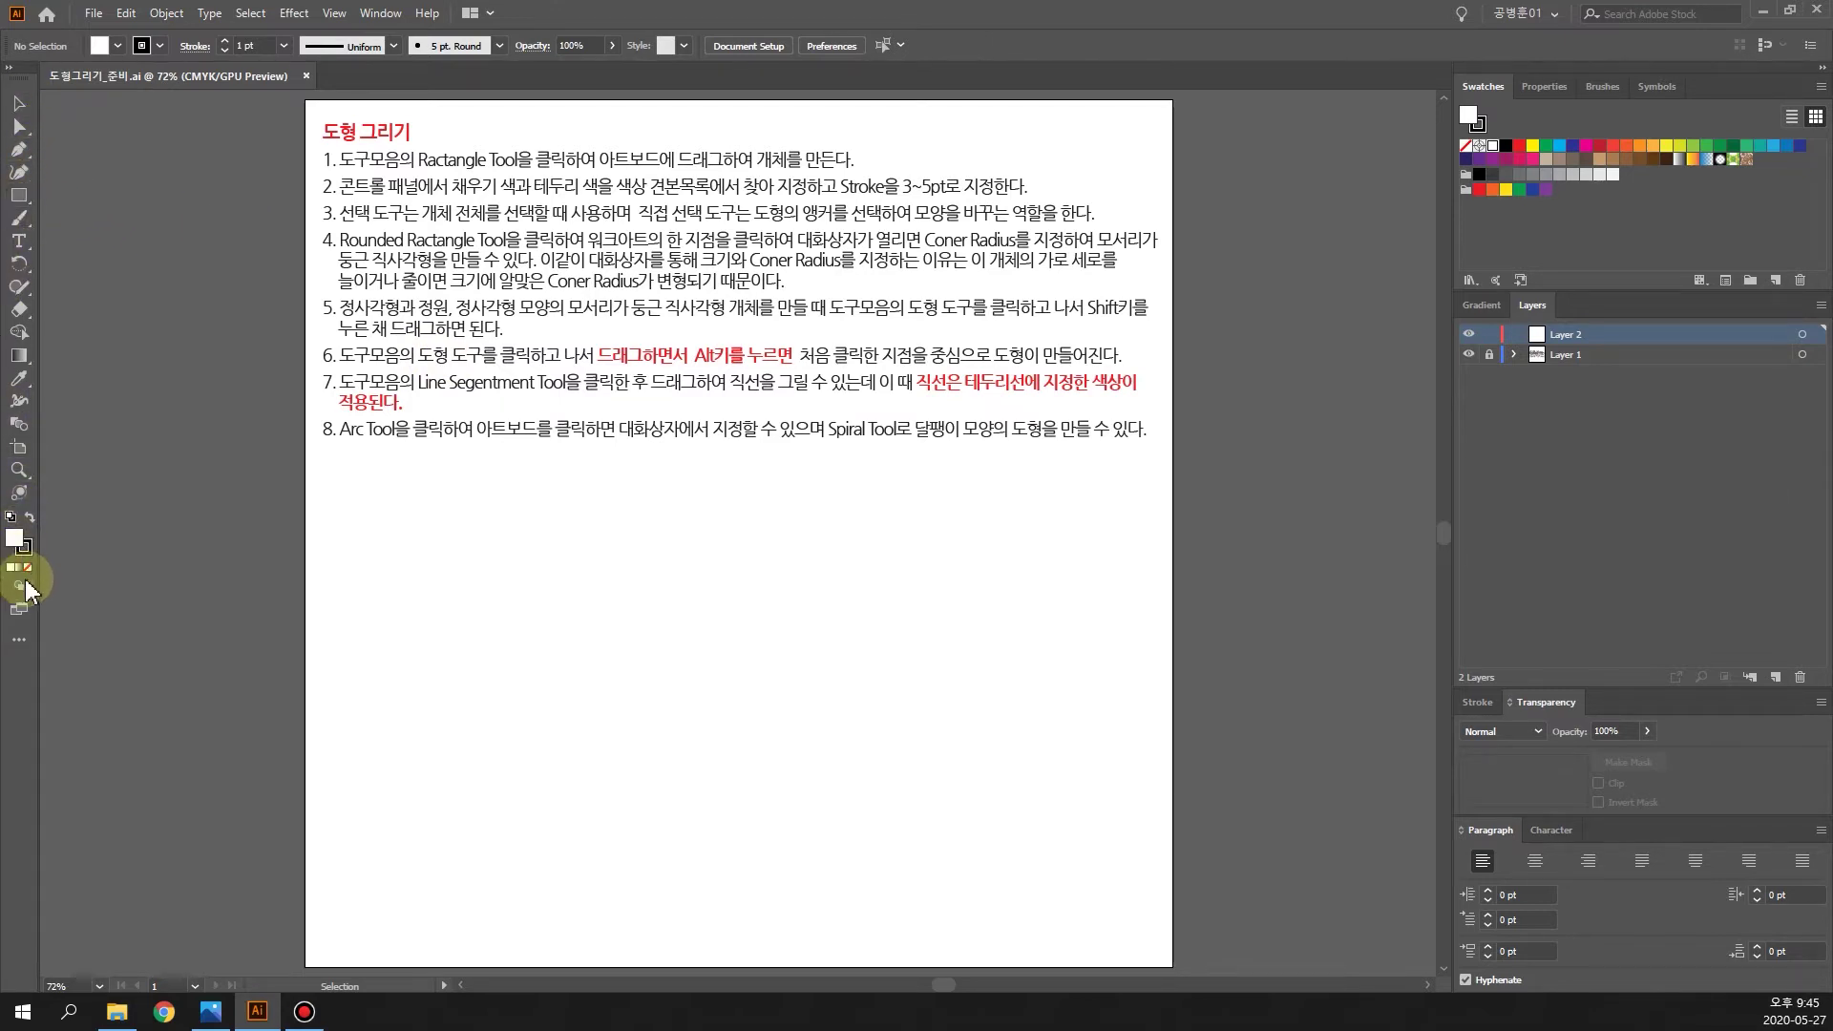
# Step: Add the Spiral Tool to the tool group that holds the Rectangle Tool and the other shape tools
pyautogui.click(31, 203)
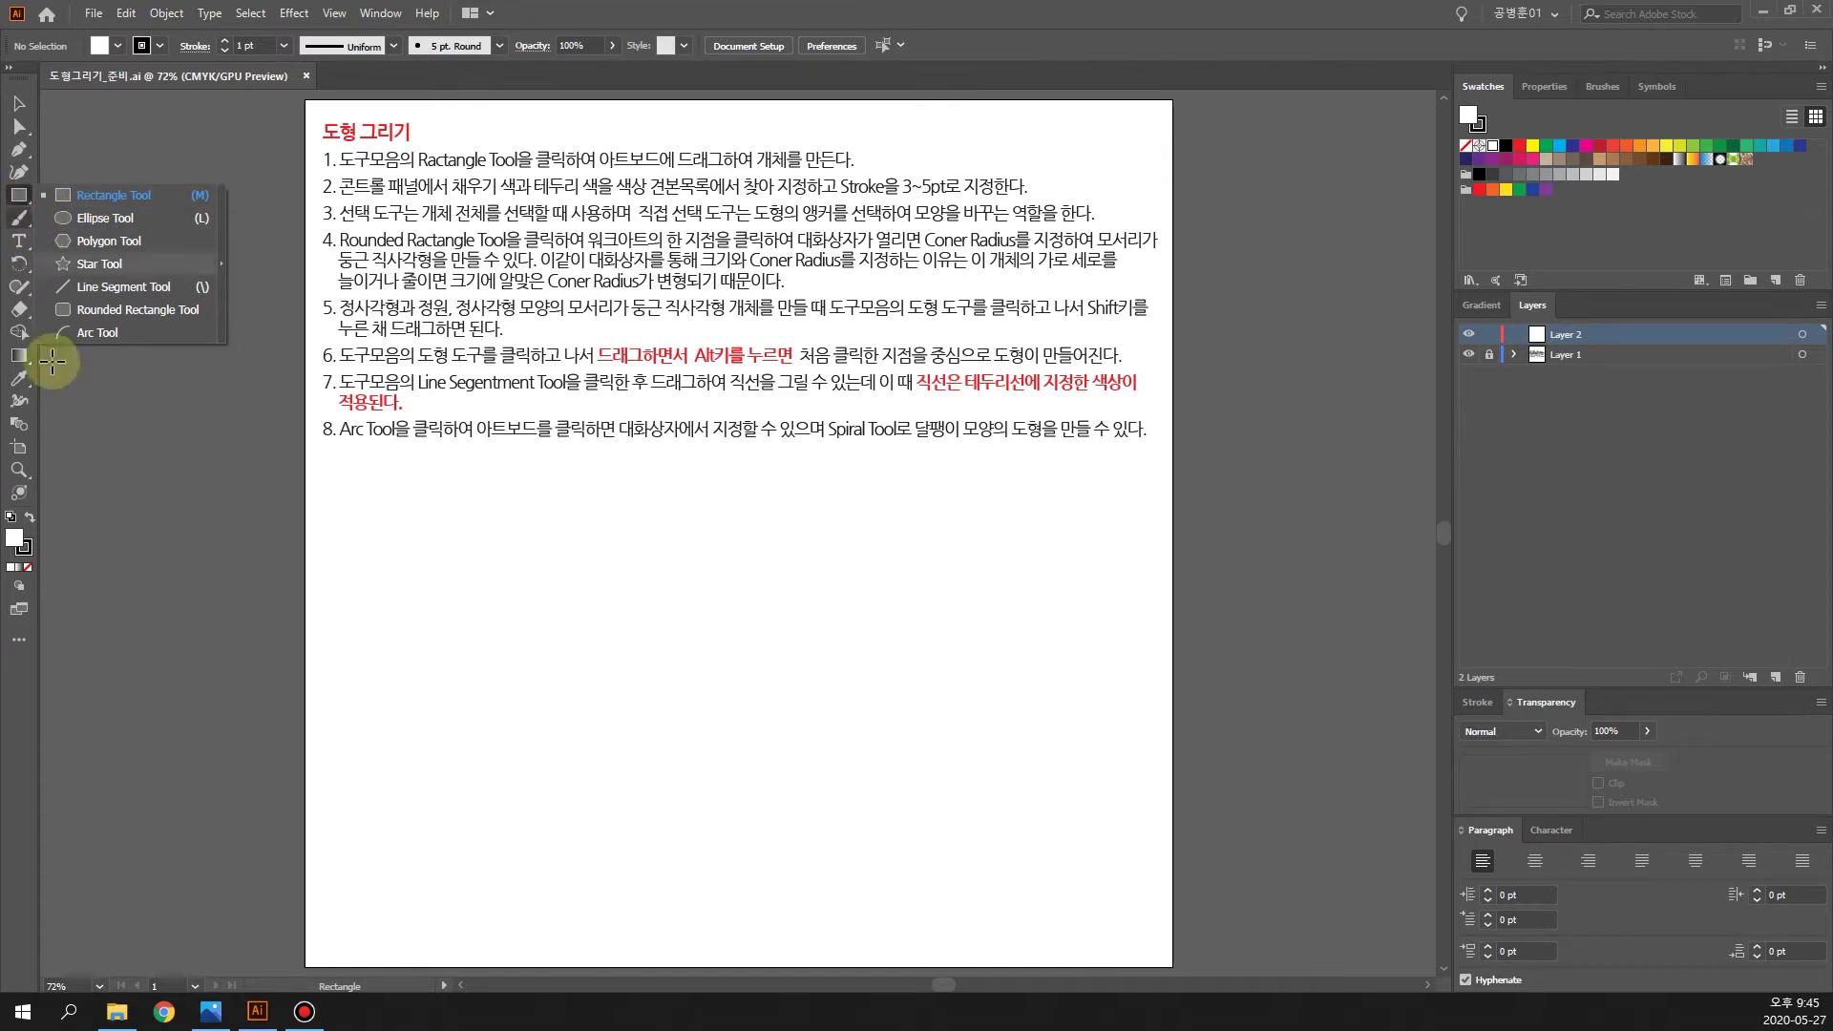
pyautogui.click(20, 645)
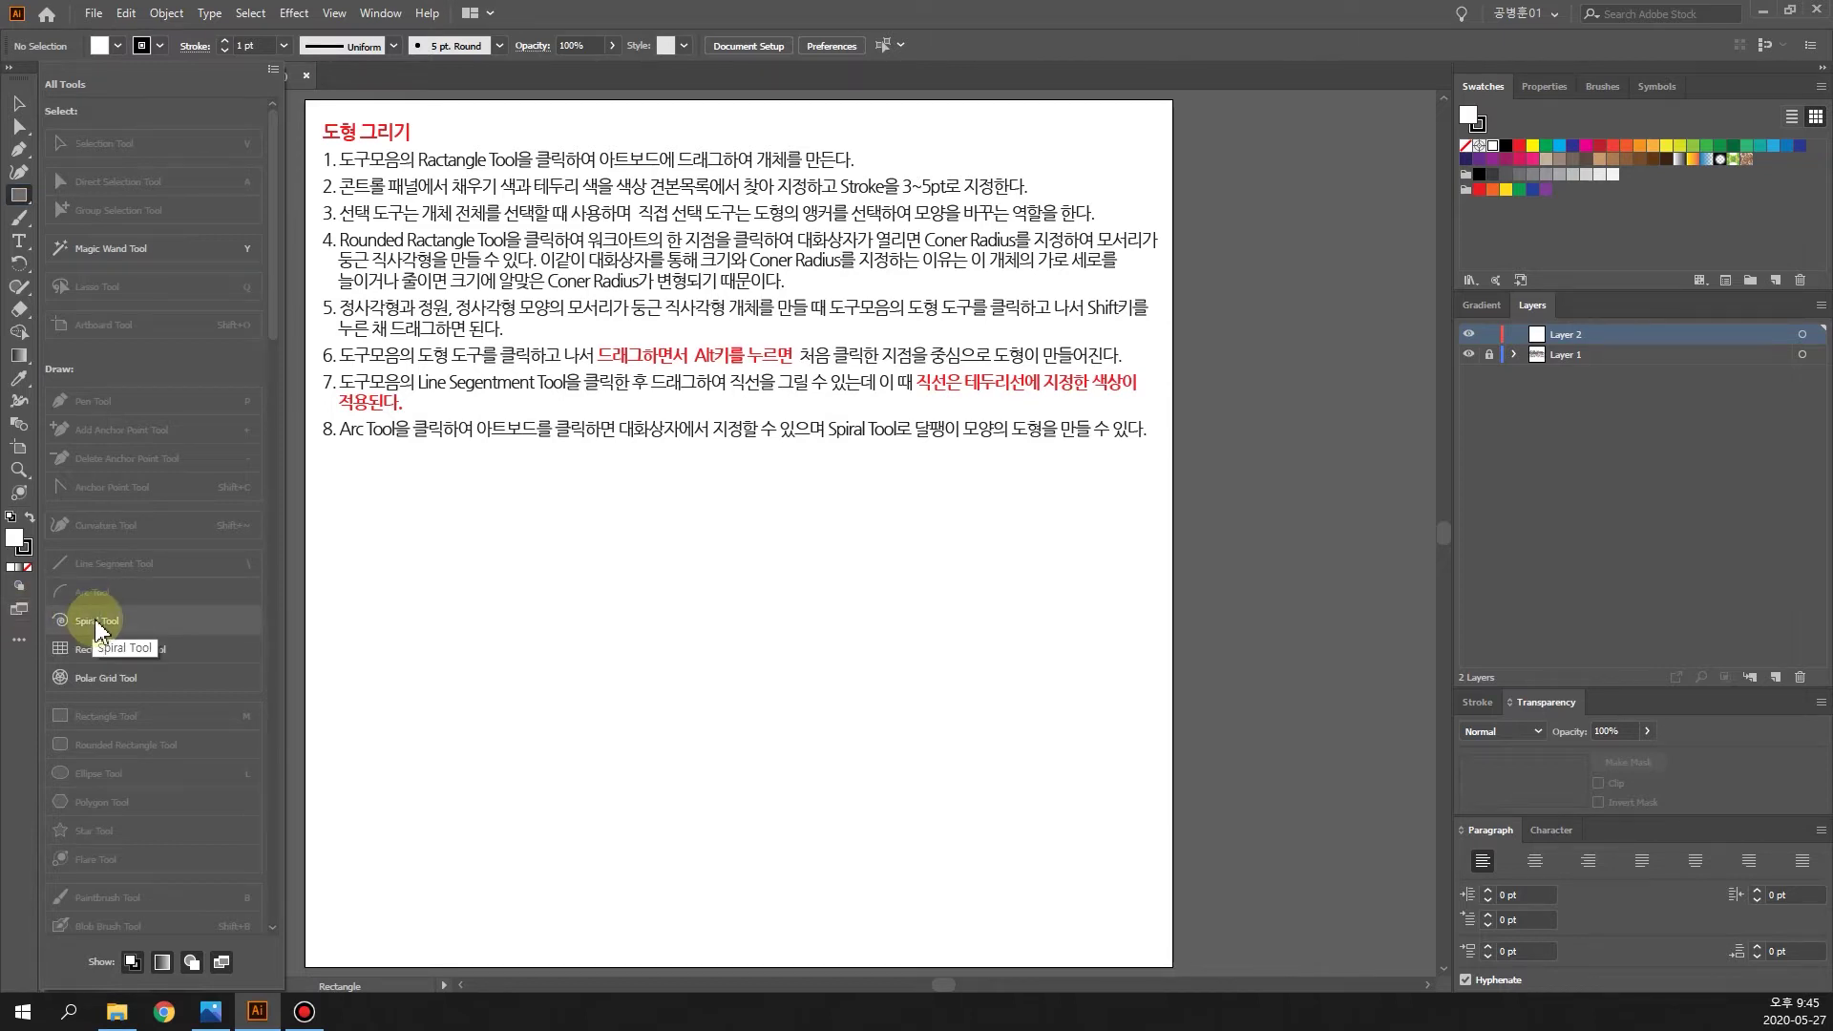
pyautogui.moveTo(98, 630); pyautogui.dragTo(15, 258)
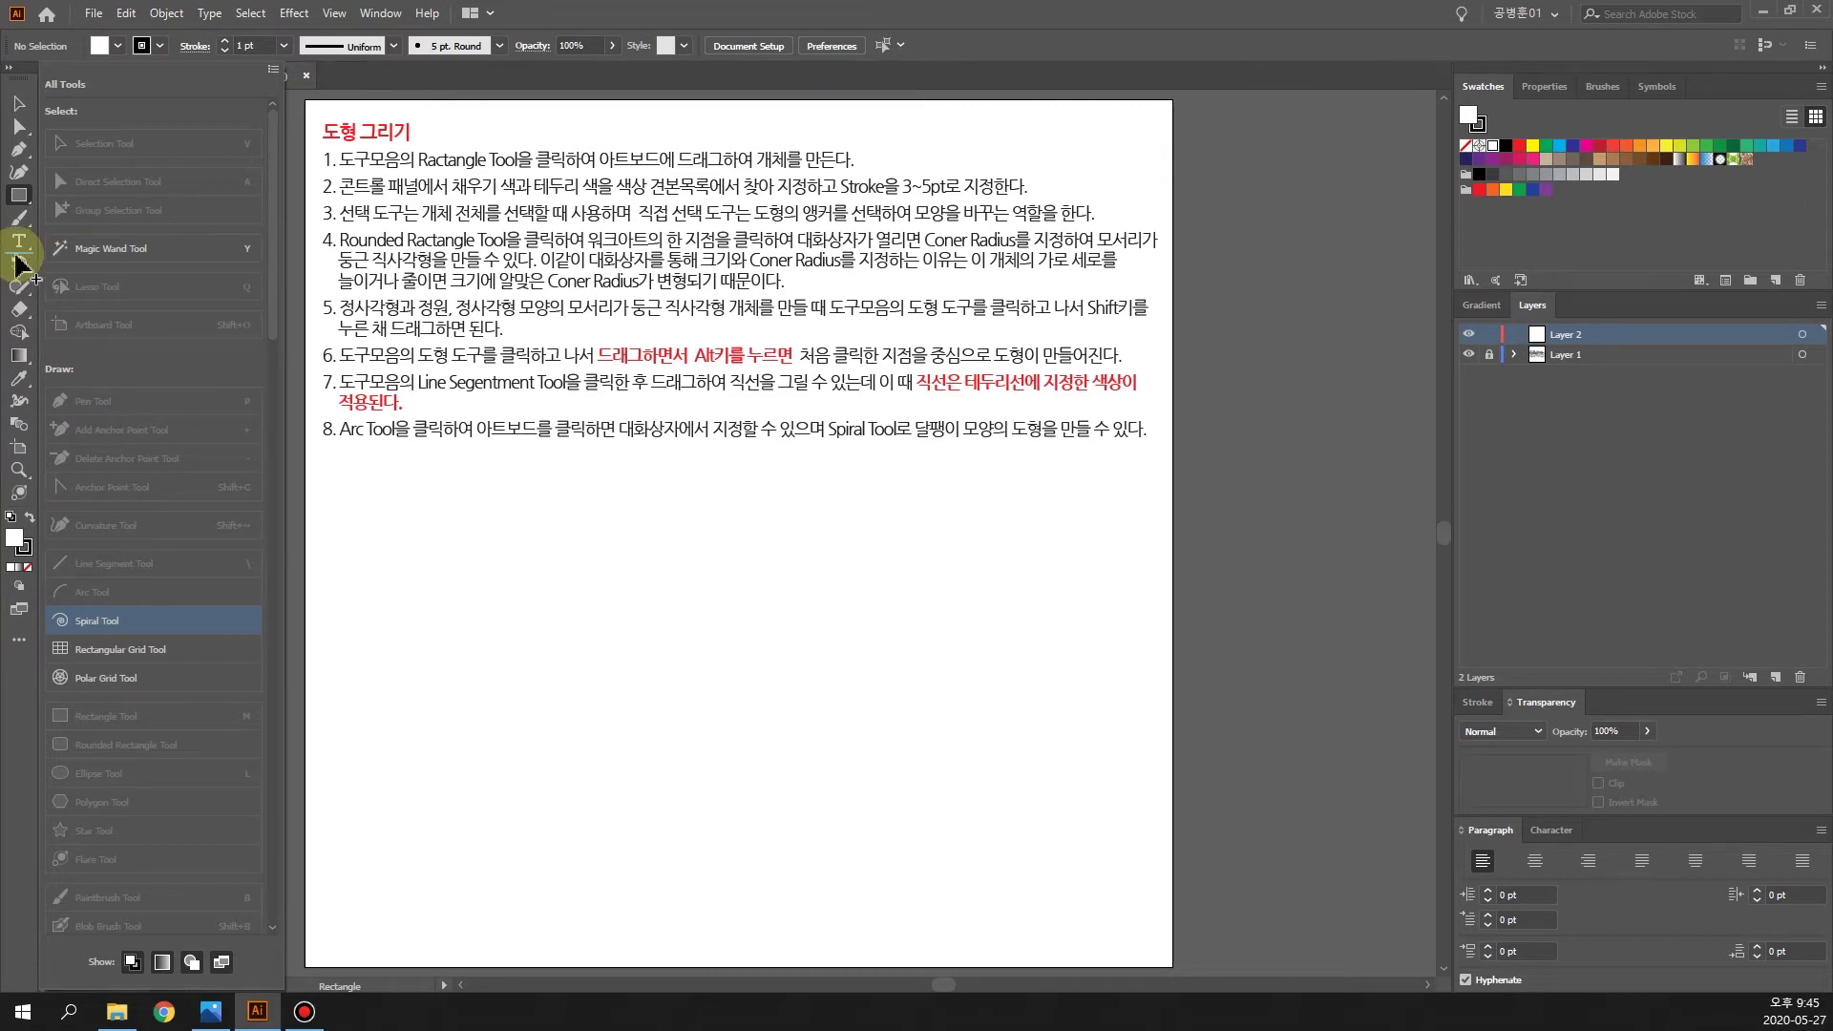
pyautogui.moveTo(15, 255); pyautogui.dragTo(18, 198)
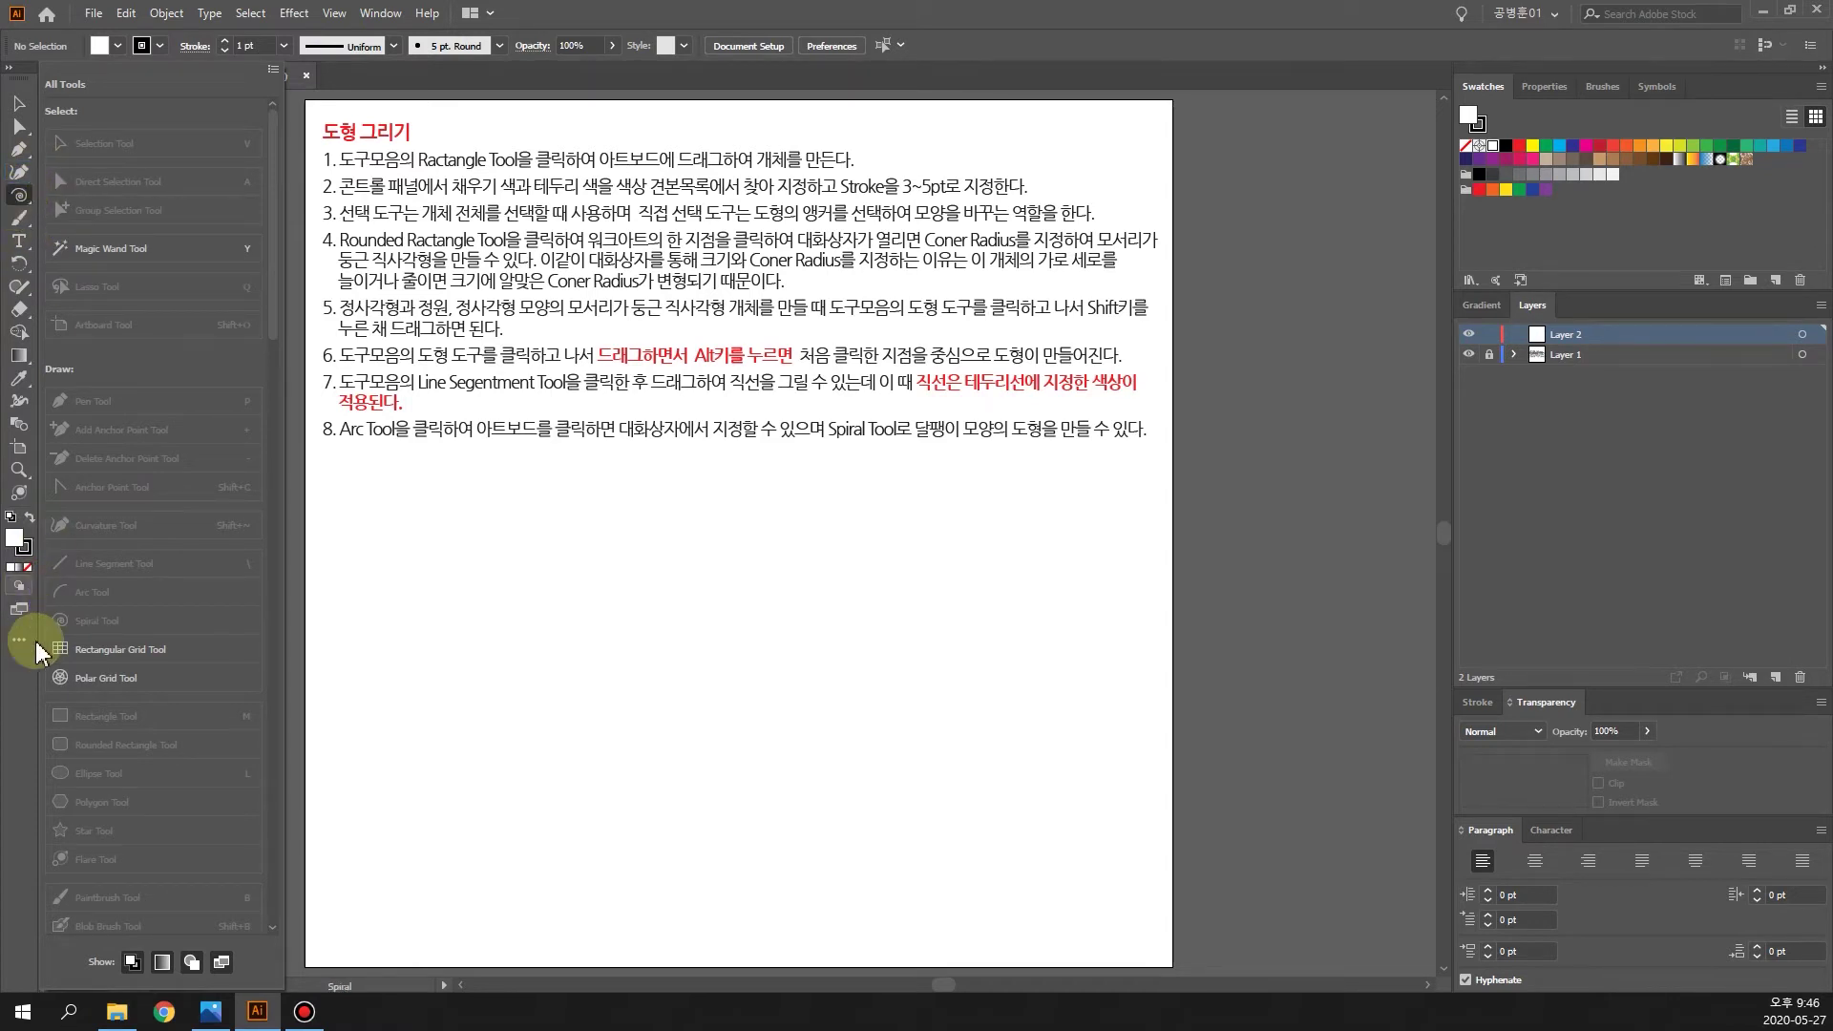
pyautogui.click(439, 661)
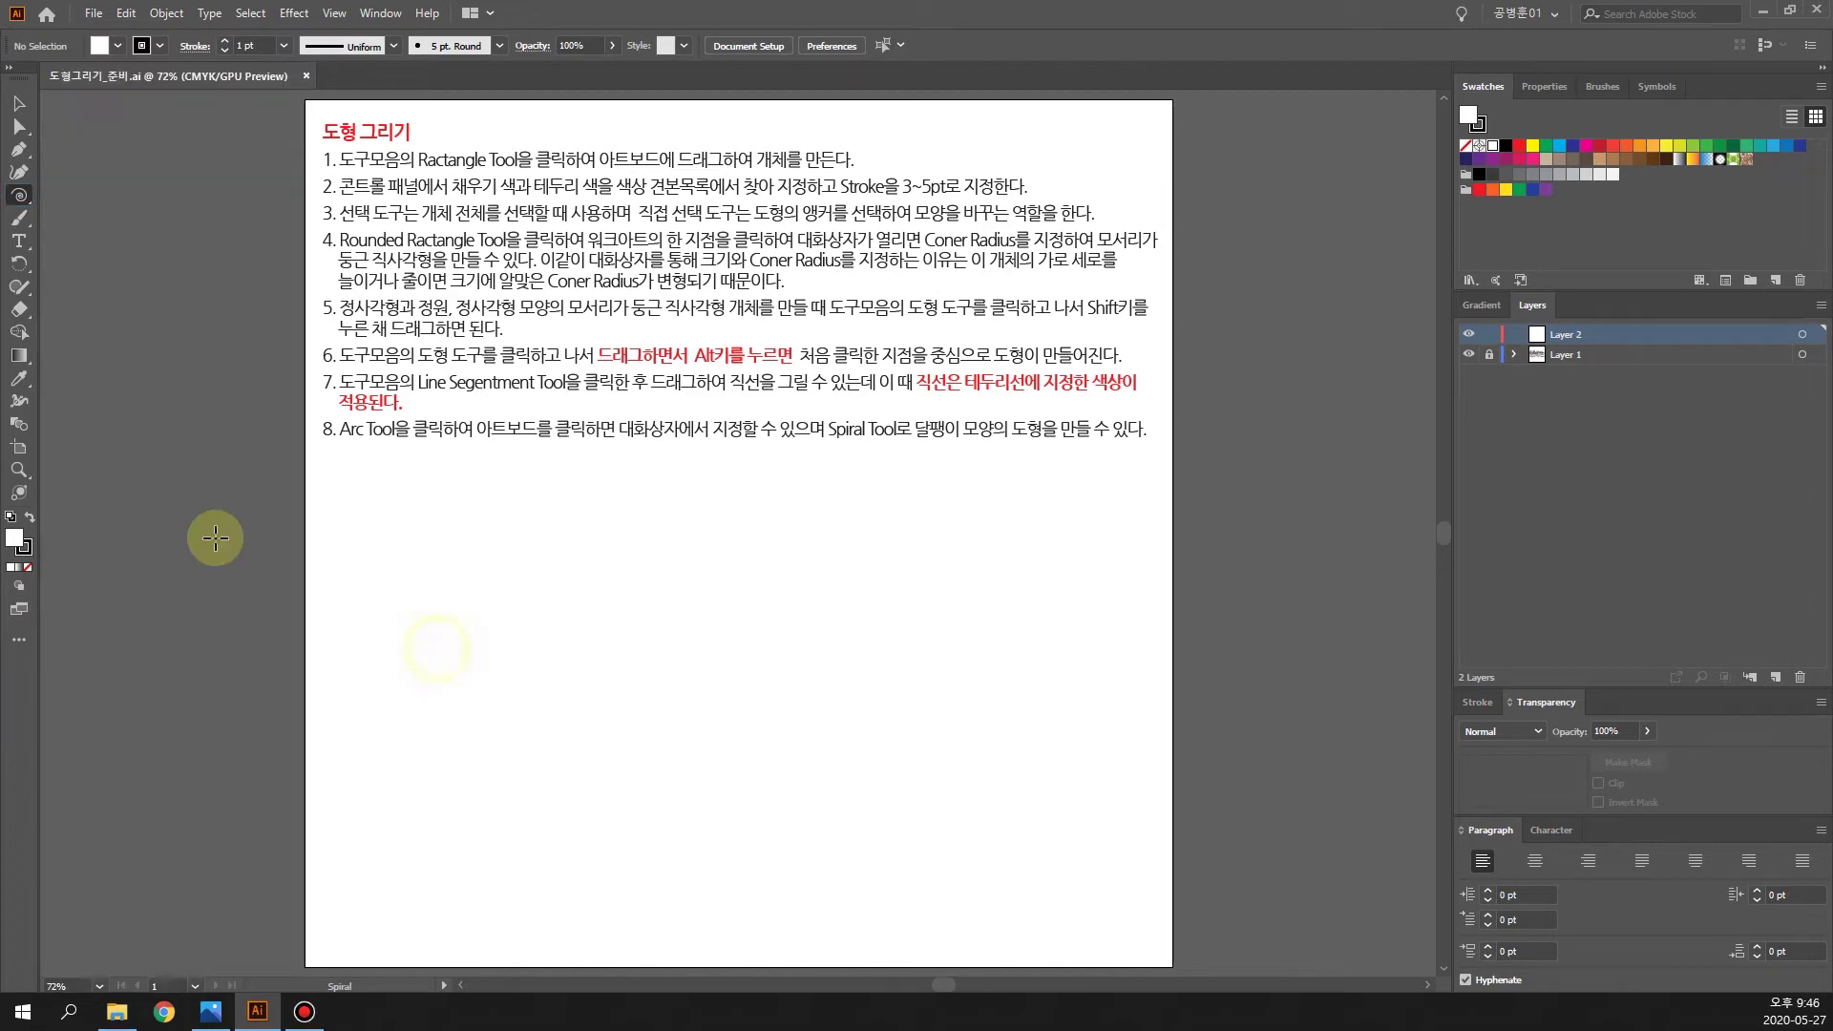
# Step: Draw a rectangle about 146 by 114 px with the Rectangle Tool, below the start of instruction 8
pyautogui.moveTo(32, 204)
pyautogui.mouseDown()
pyautogui.moveTo(152, 307)
pyautogui.moveTo(143, 323)
pyautogui.moveTo(112, 279)
pyautogui.mouseUp()
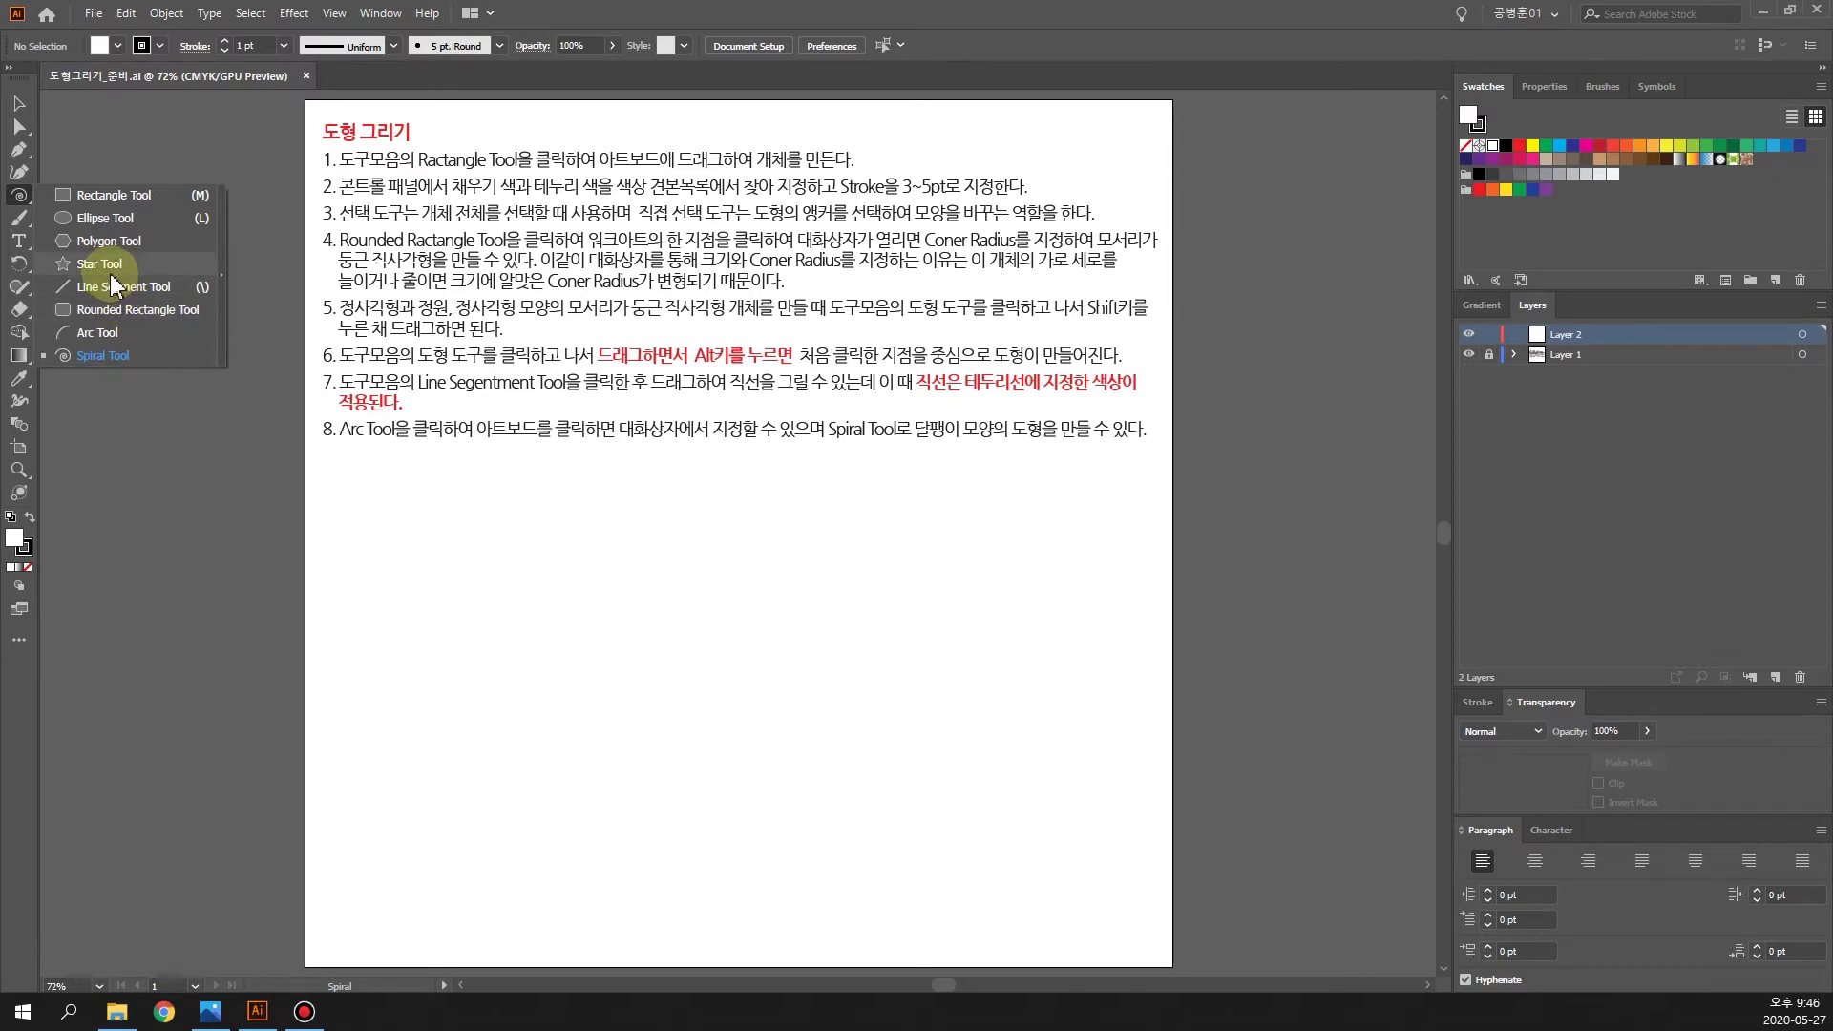
pyautogui.moveTo(111, 279); pyautogui.dragTo(615, 661)
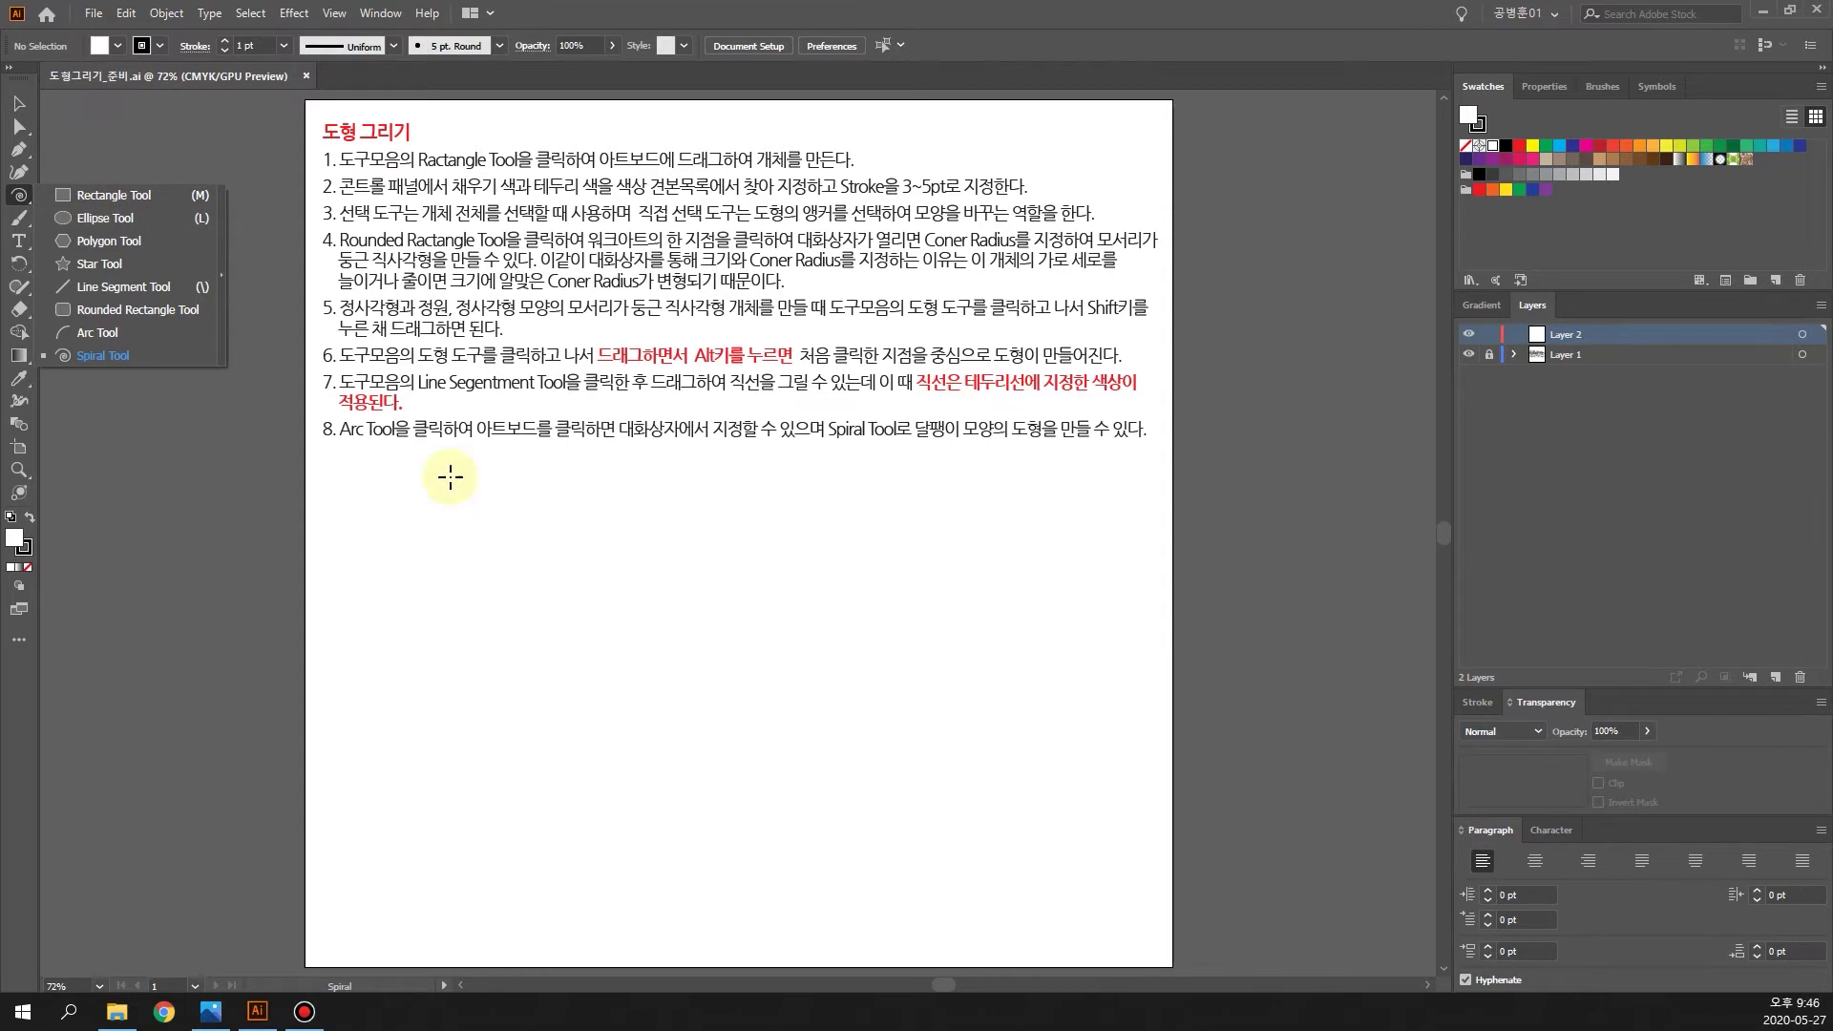
pyautogui.click(102, 201)
pyautogui.moveTo(378, 493); pyautogui.dragTo(517, 601)
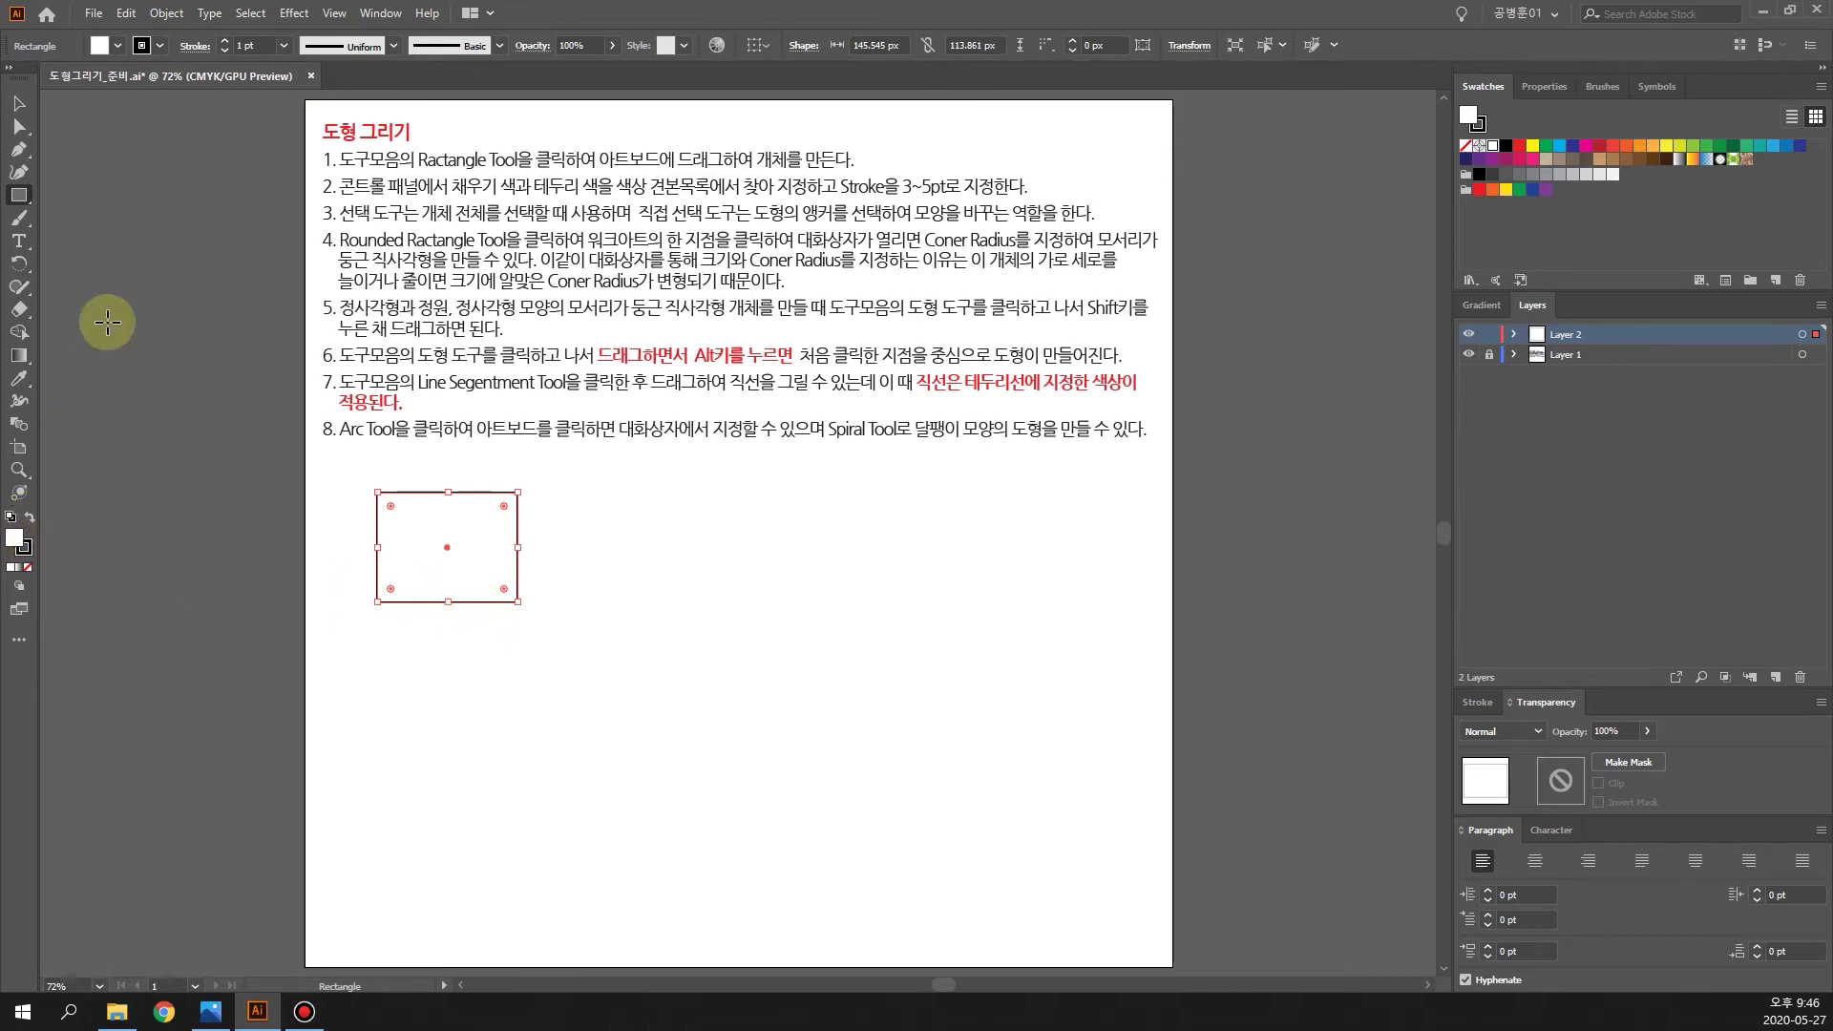
# Step: Fill the rectangle with yellow and give it a 3 pt dark blue stroke (C=100 M=100 Y=25 K=25)
pyautogui.click(11, 533)
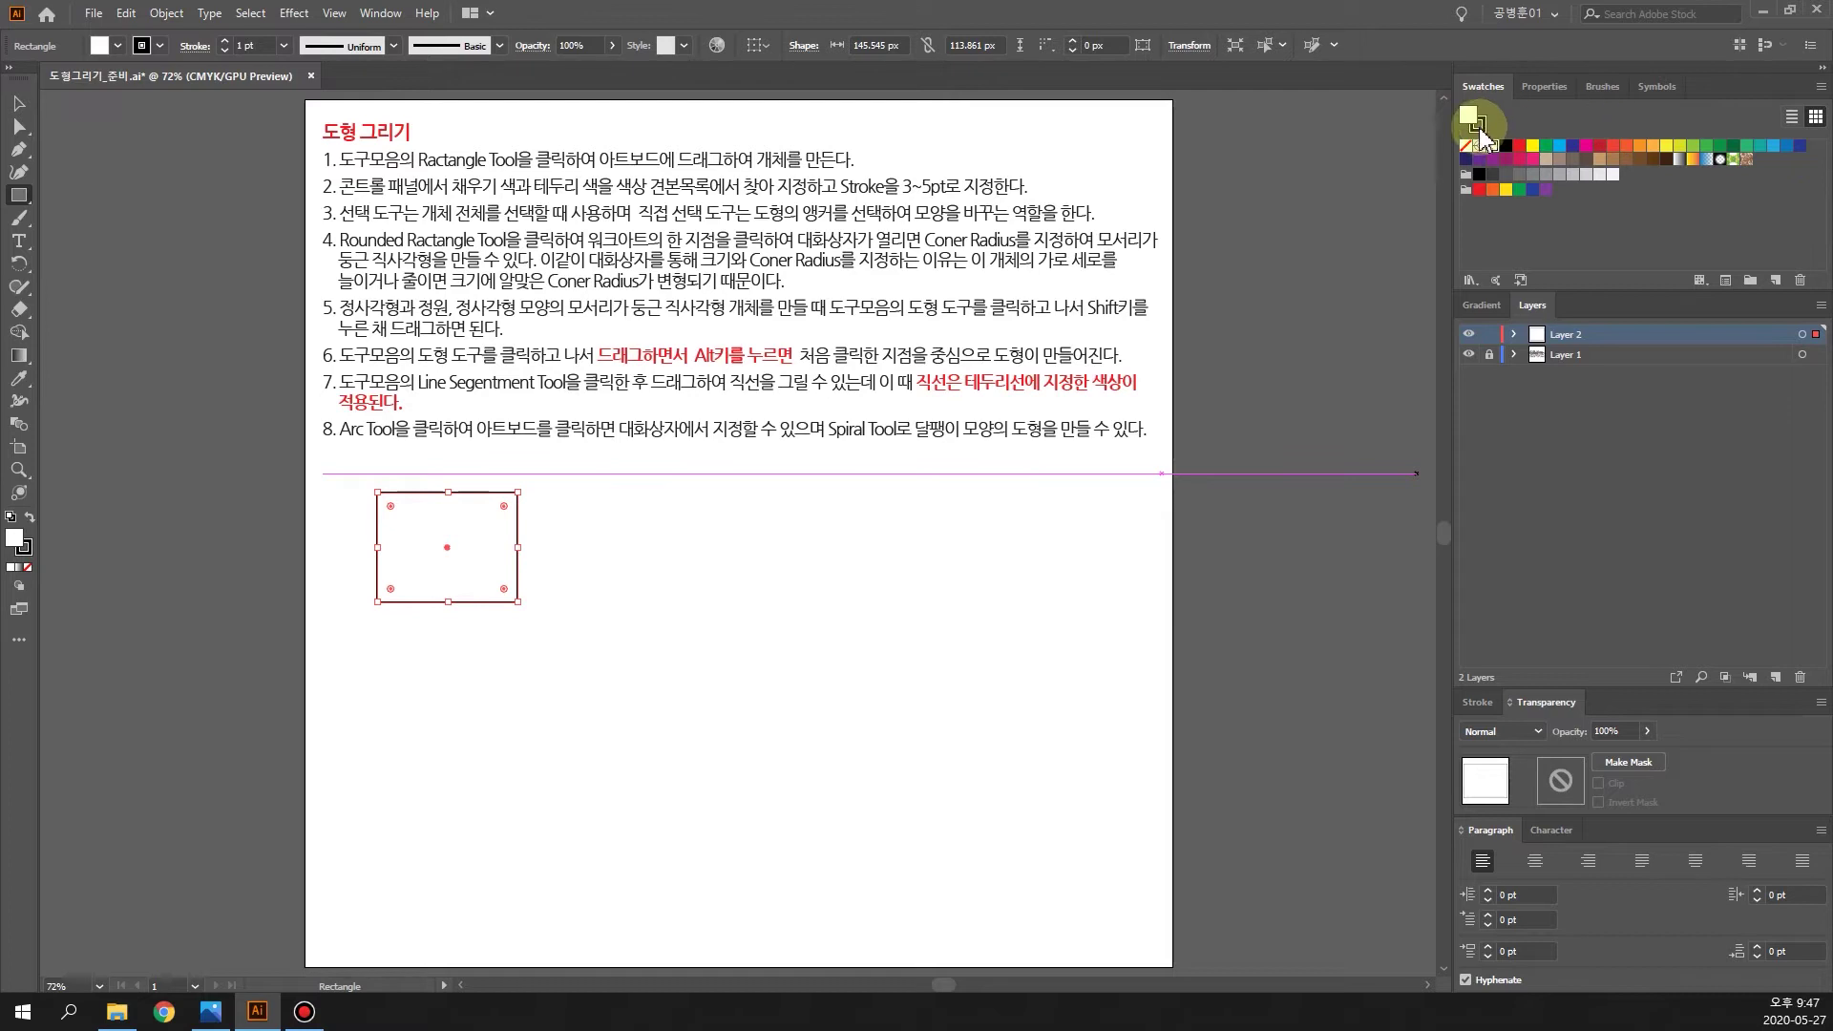
pyautogui.click(1533, 149)
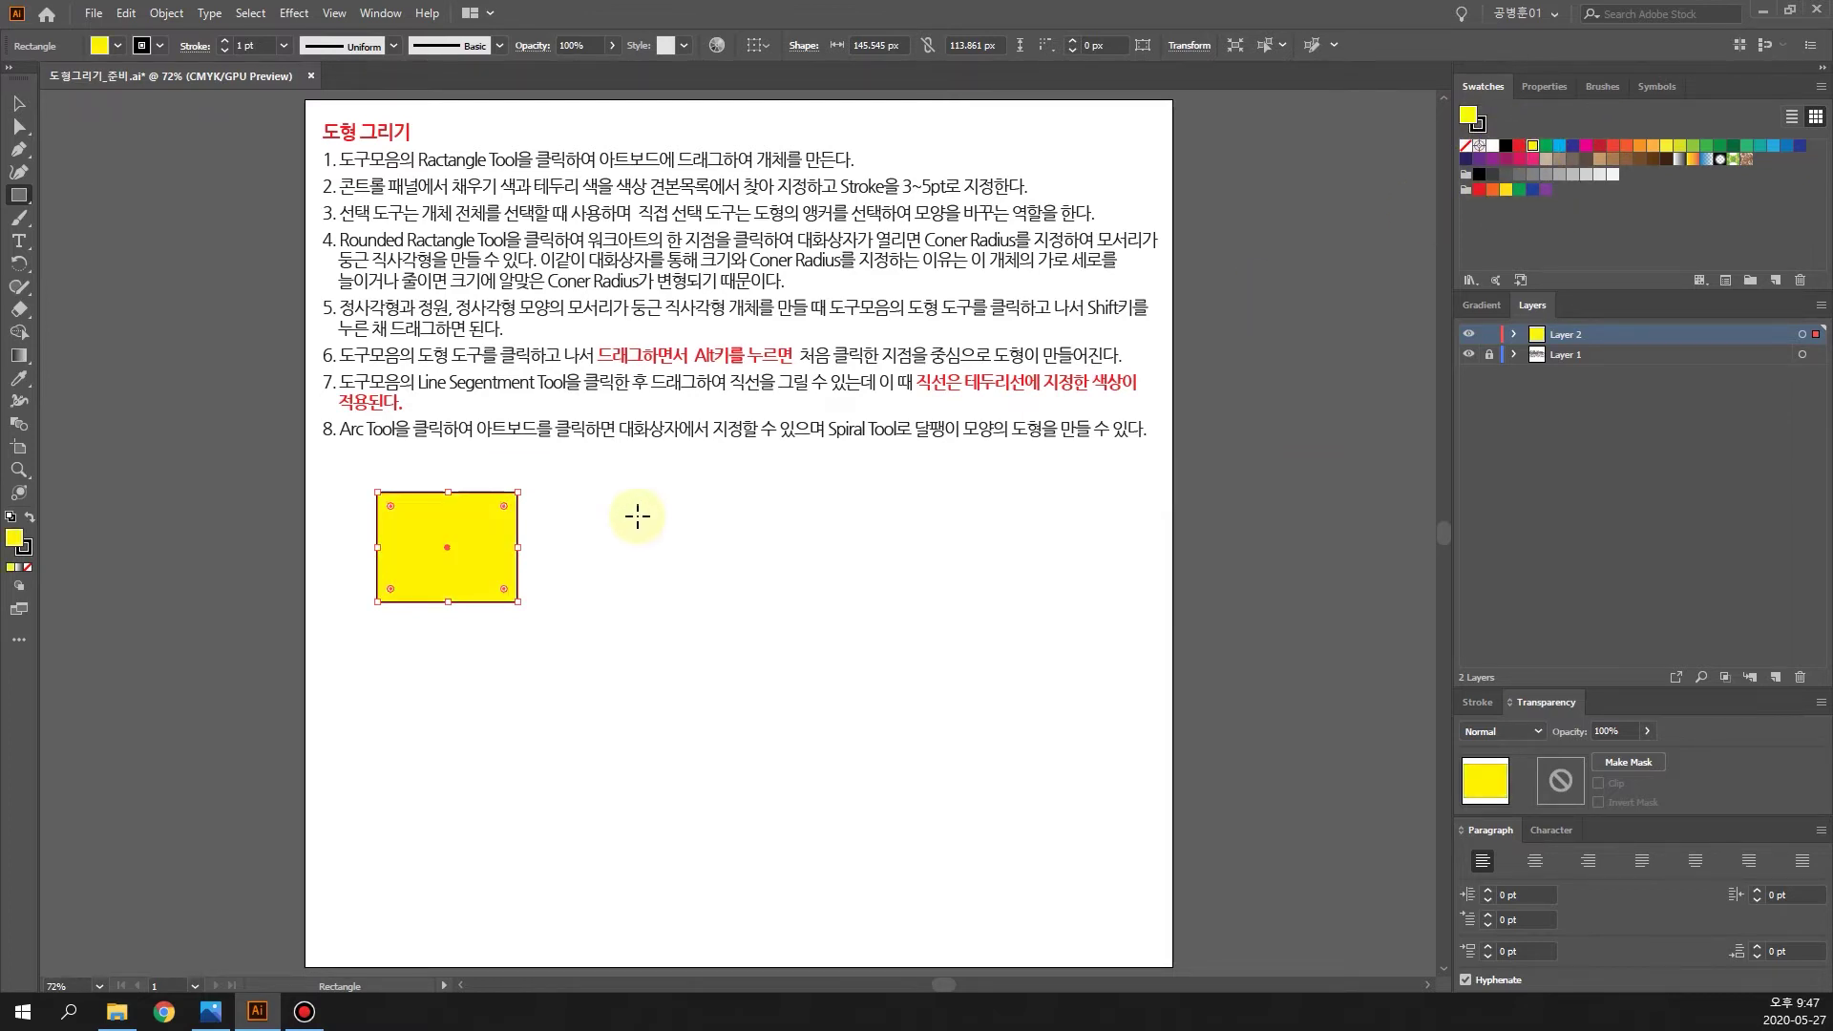
pyautogui.click(158, 52)
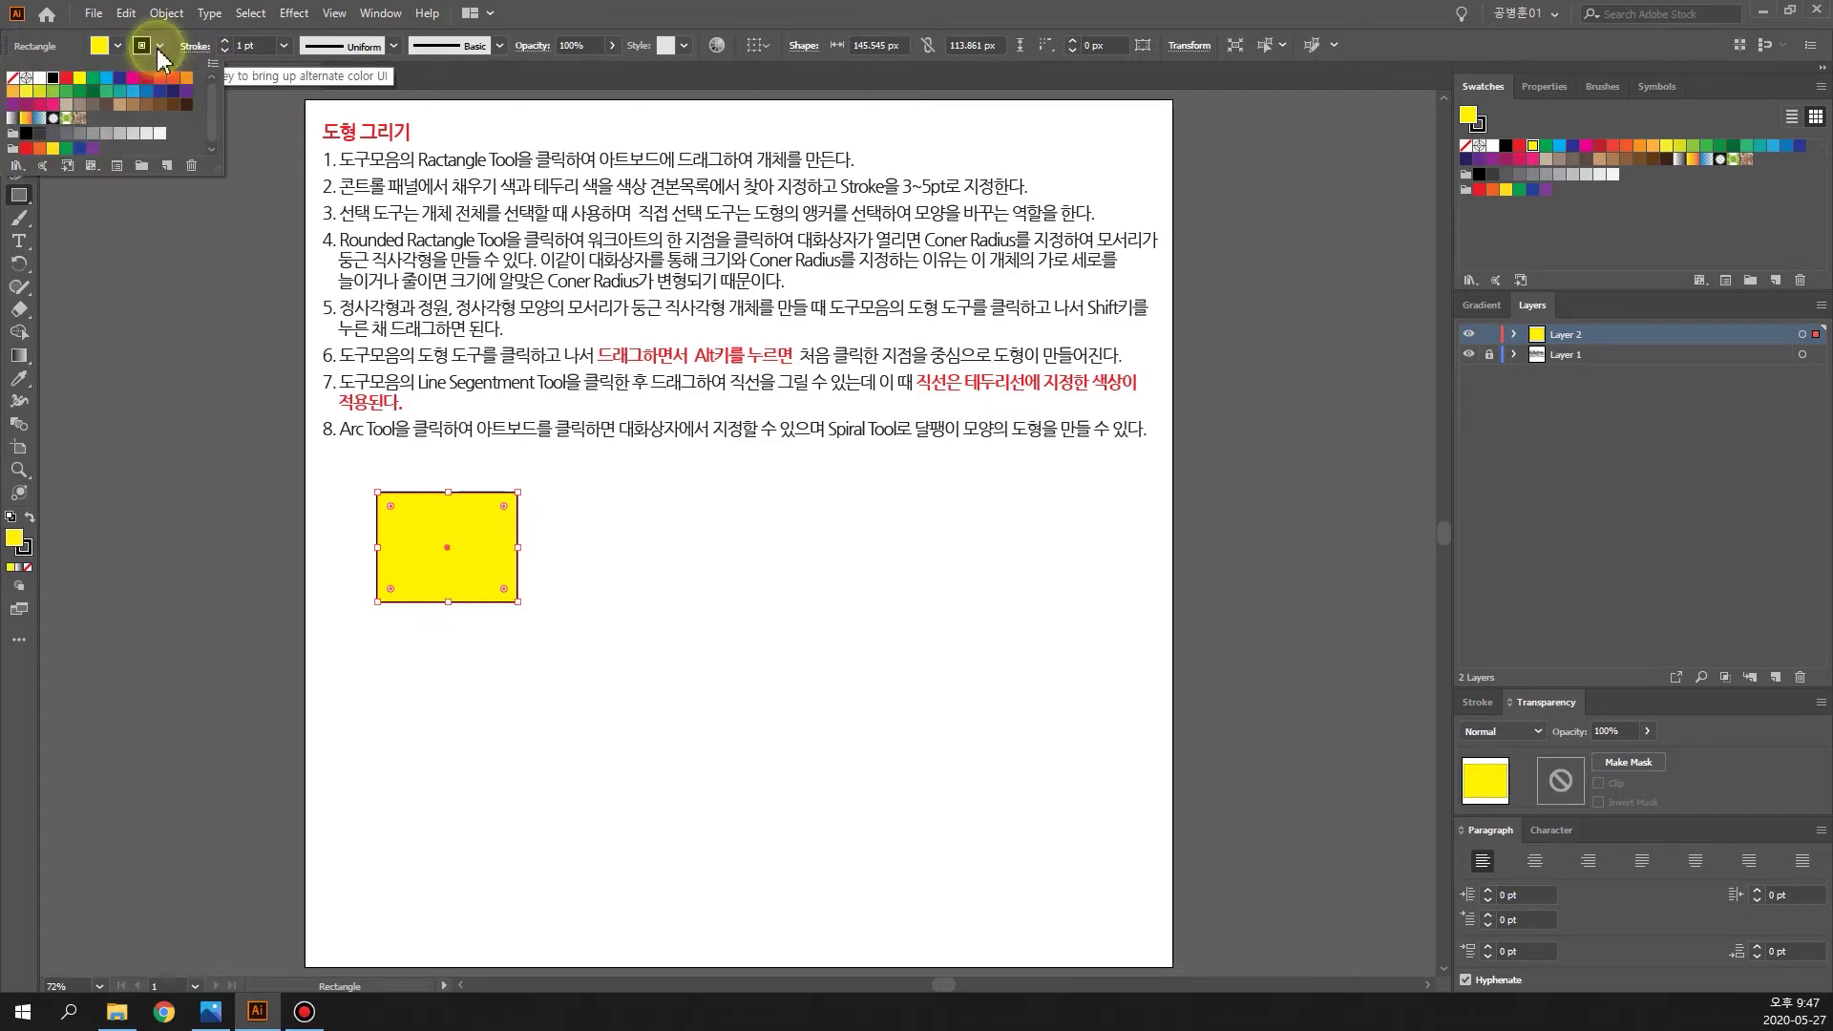
pyautogui.click(1479, 124)
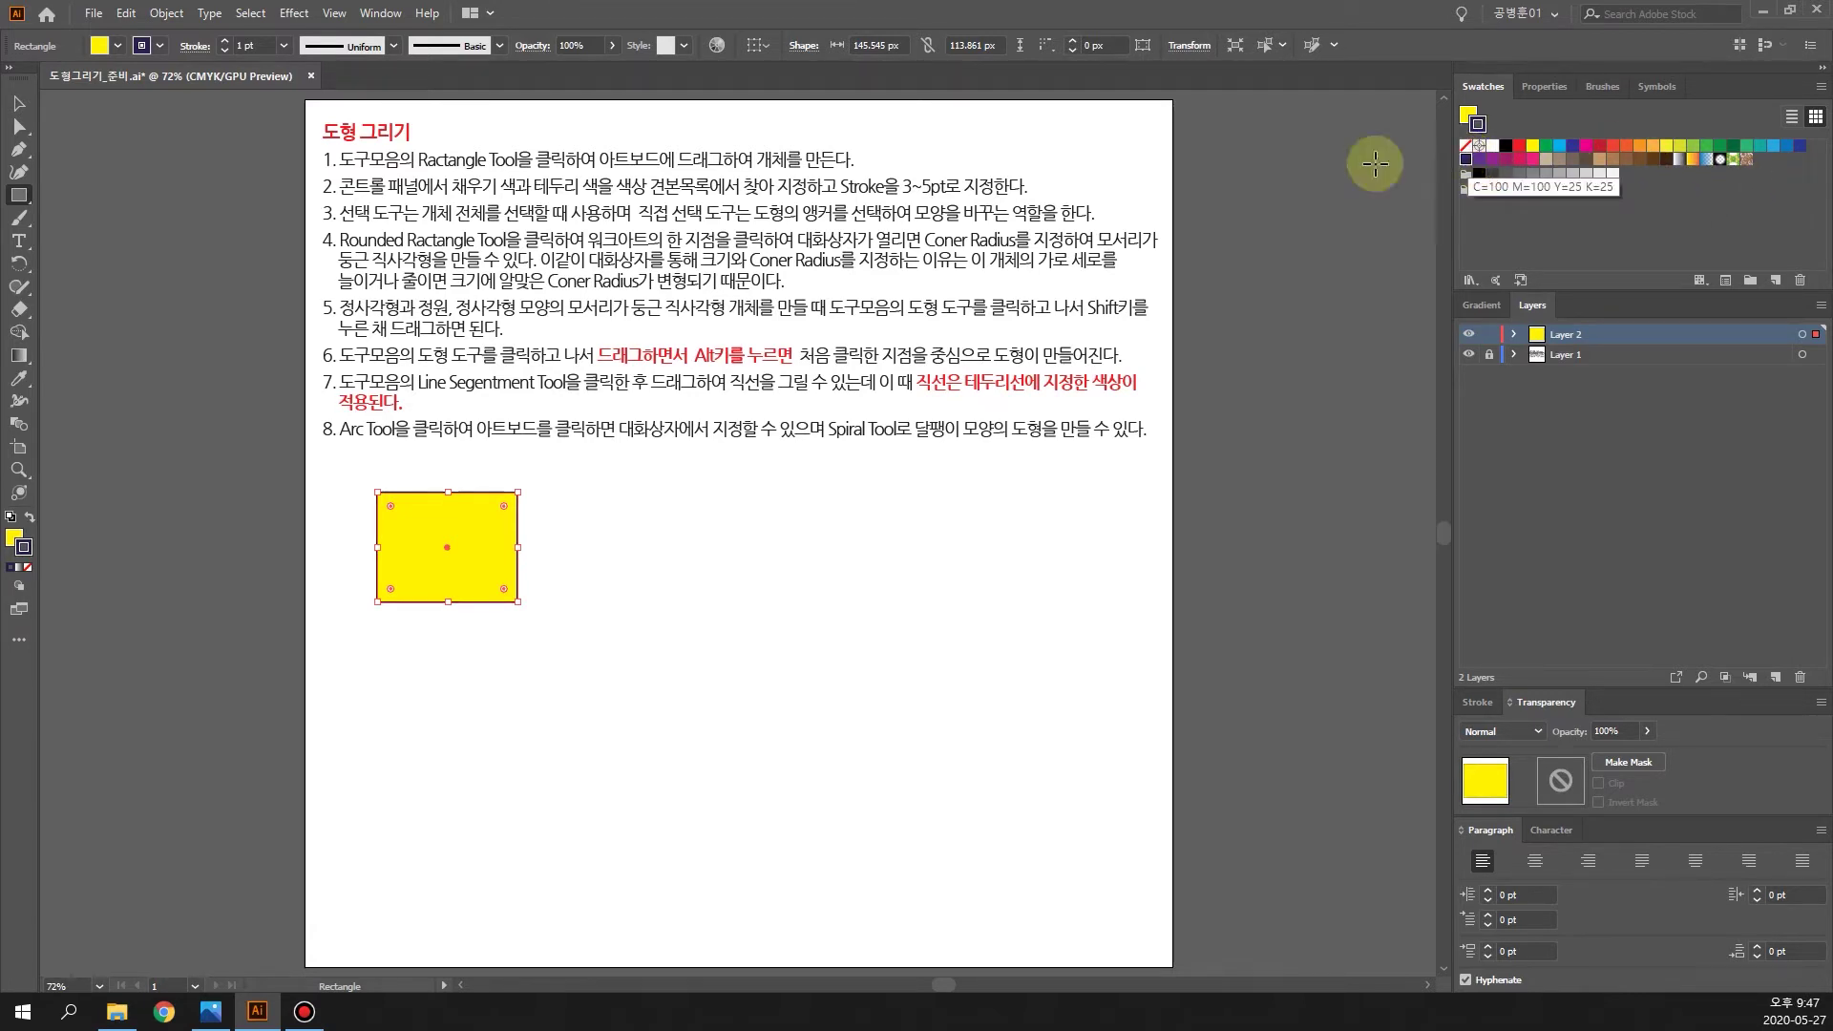
pyautogui.click(226, 41)
pyautogui.click(225, 41)
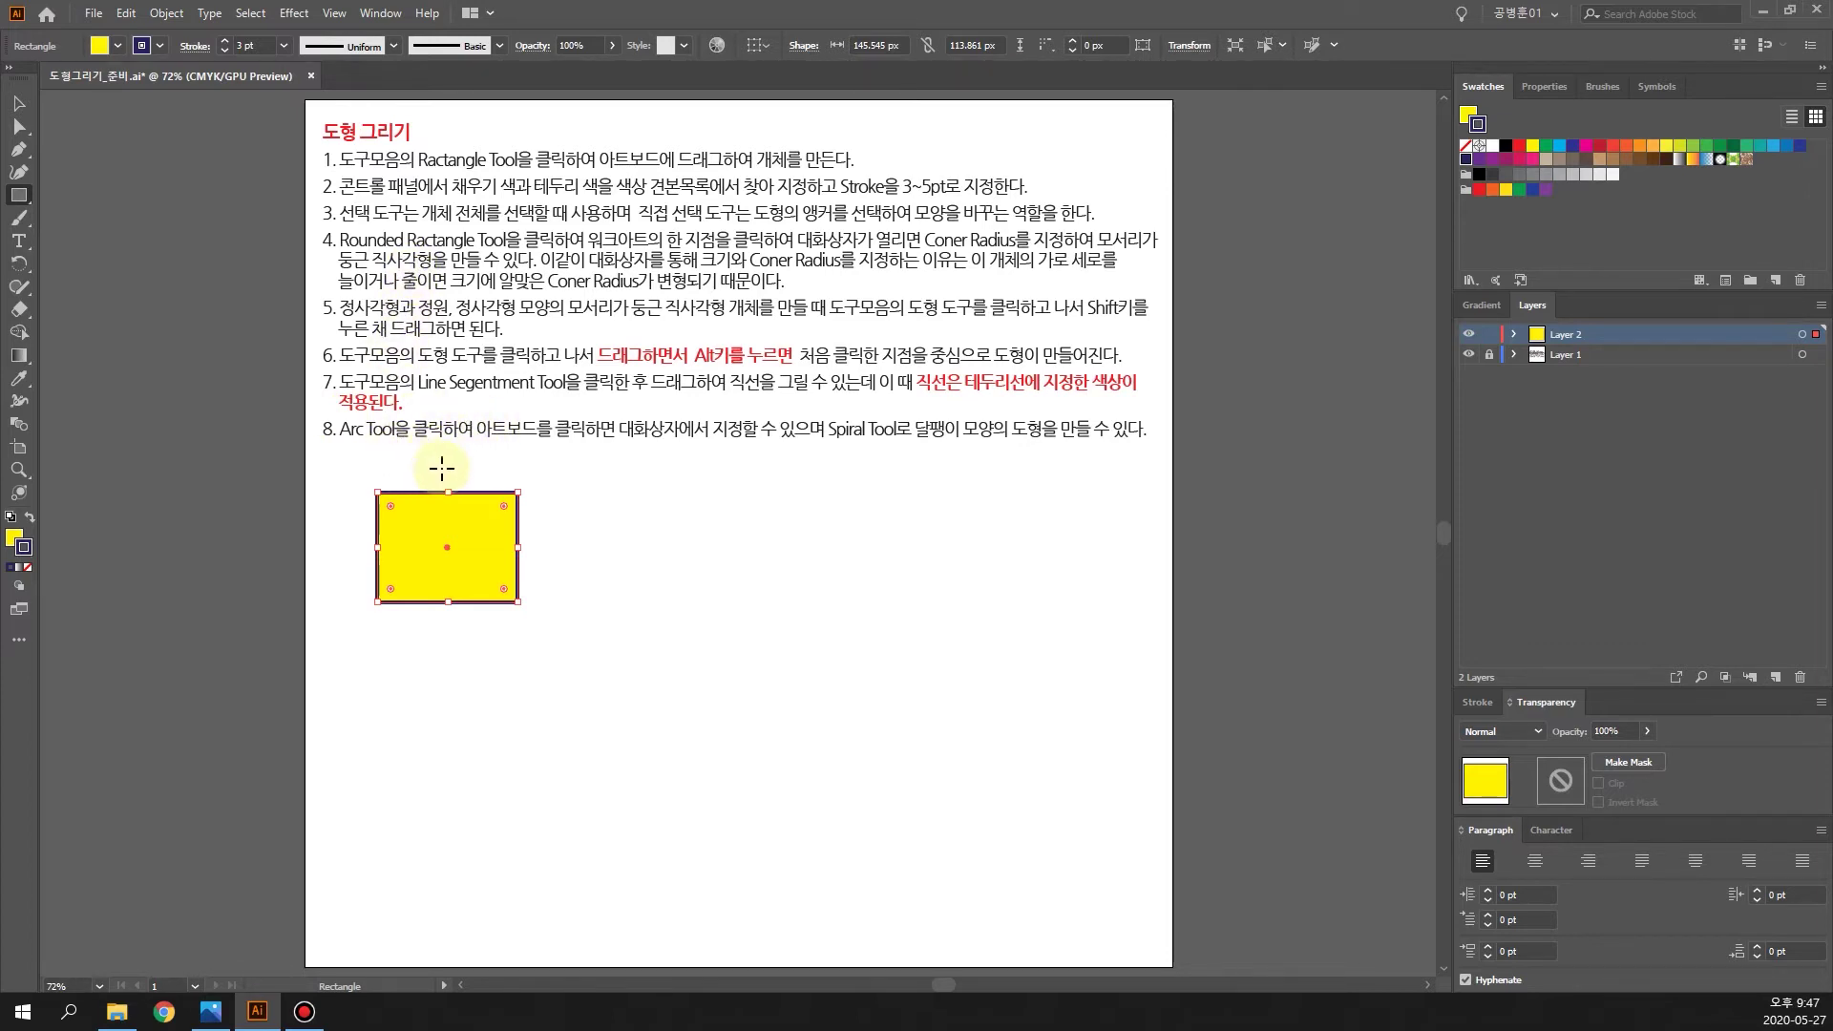
# Step: Move the whole yellow rectangle up by about 5 px with the Selection Tool
pyautogui.click(19, 105)
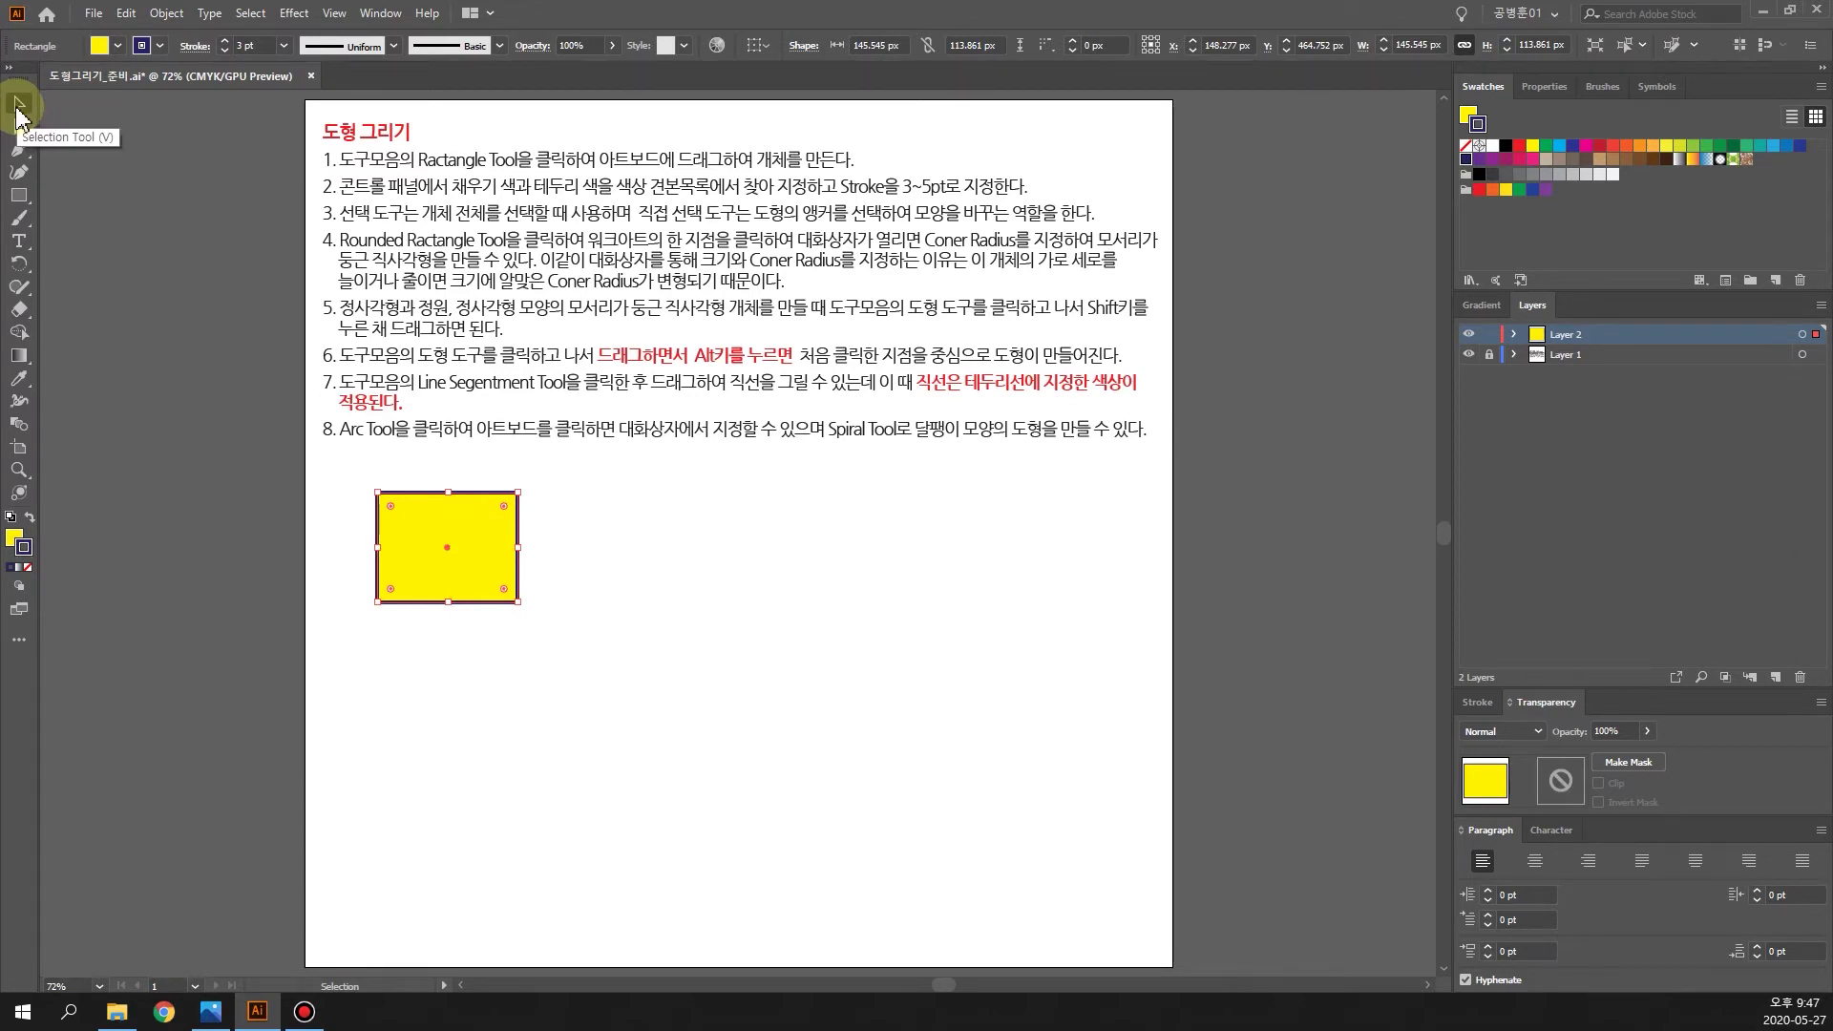
pyautogui.moveTo(433, 539)
pyautogui.mouseDown()
pyautogui.moveTo(659, 537)
pyautogui.moveTo(453, 544)
pyautogui.mouseUp()
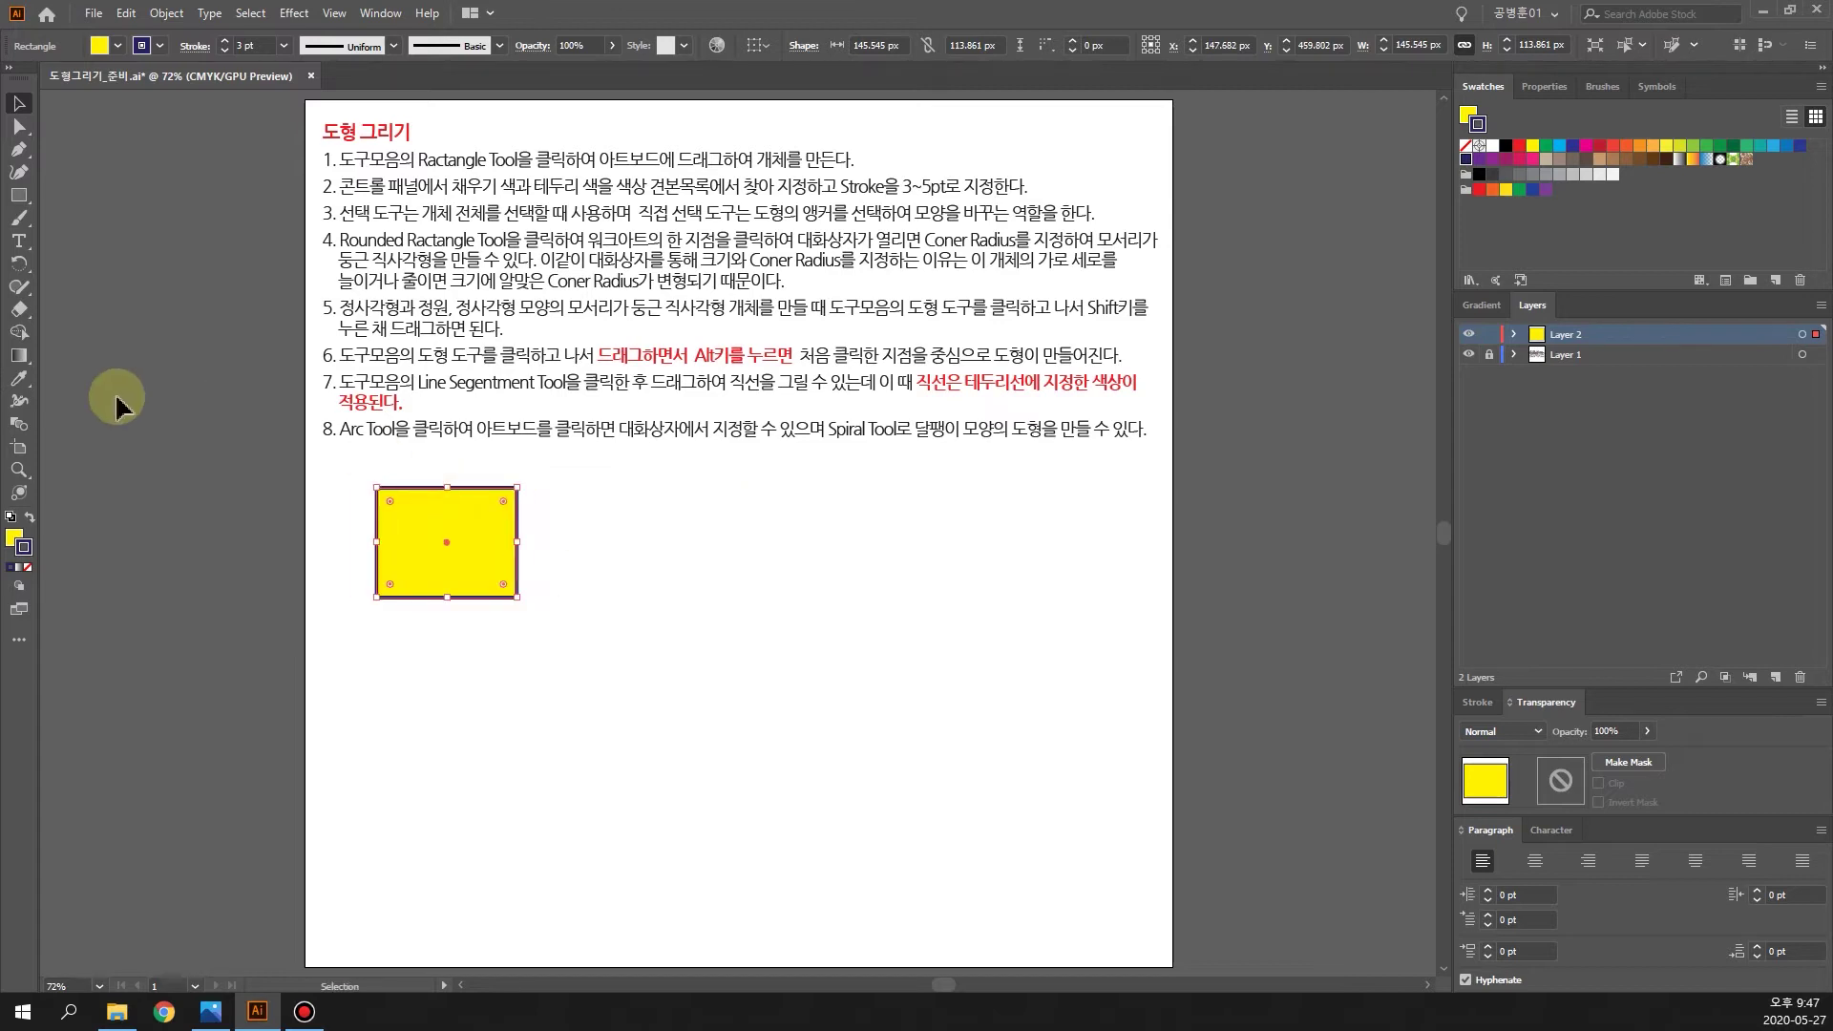
# Step: Try pulling only the rectangle's lower-right anchor outward with the Direct Selection Tool, and undo the reshaping
pyautogui.click(19, 126)
pyautogui.click(20, 127)
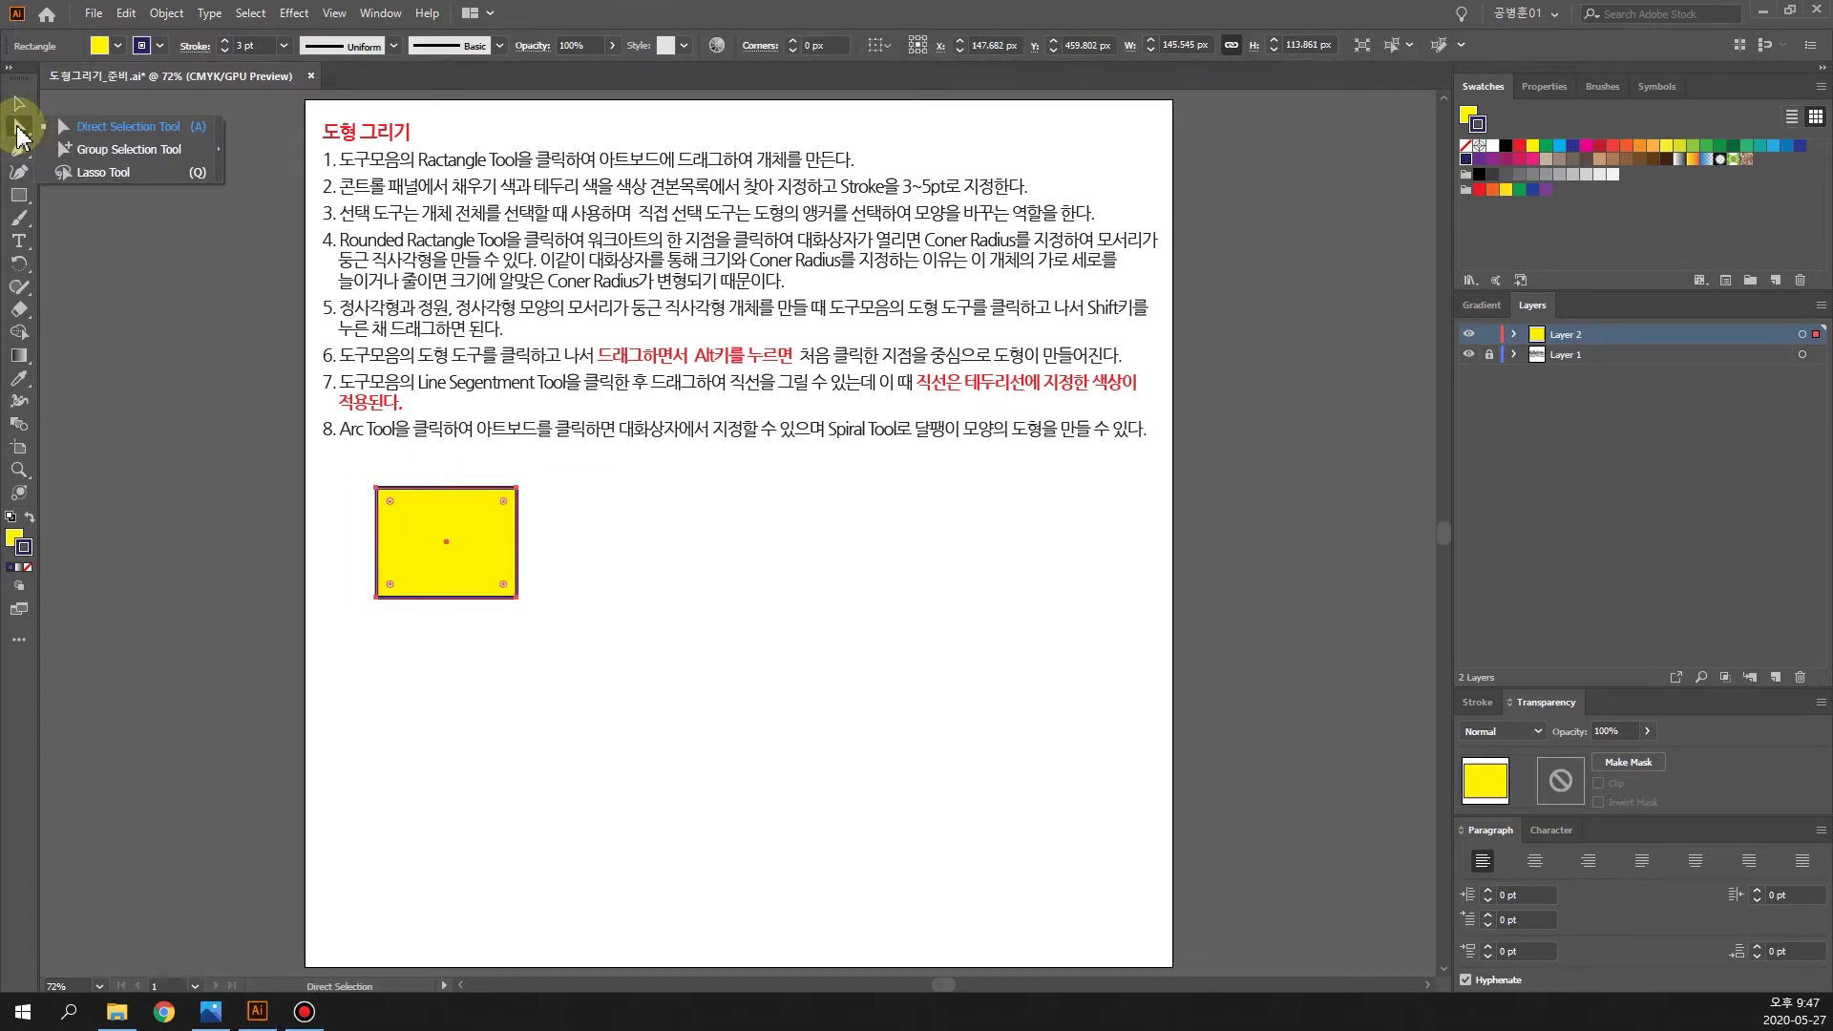
pyautogui.click(66, 128)
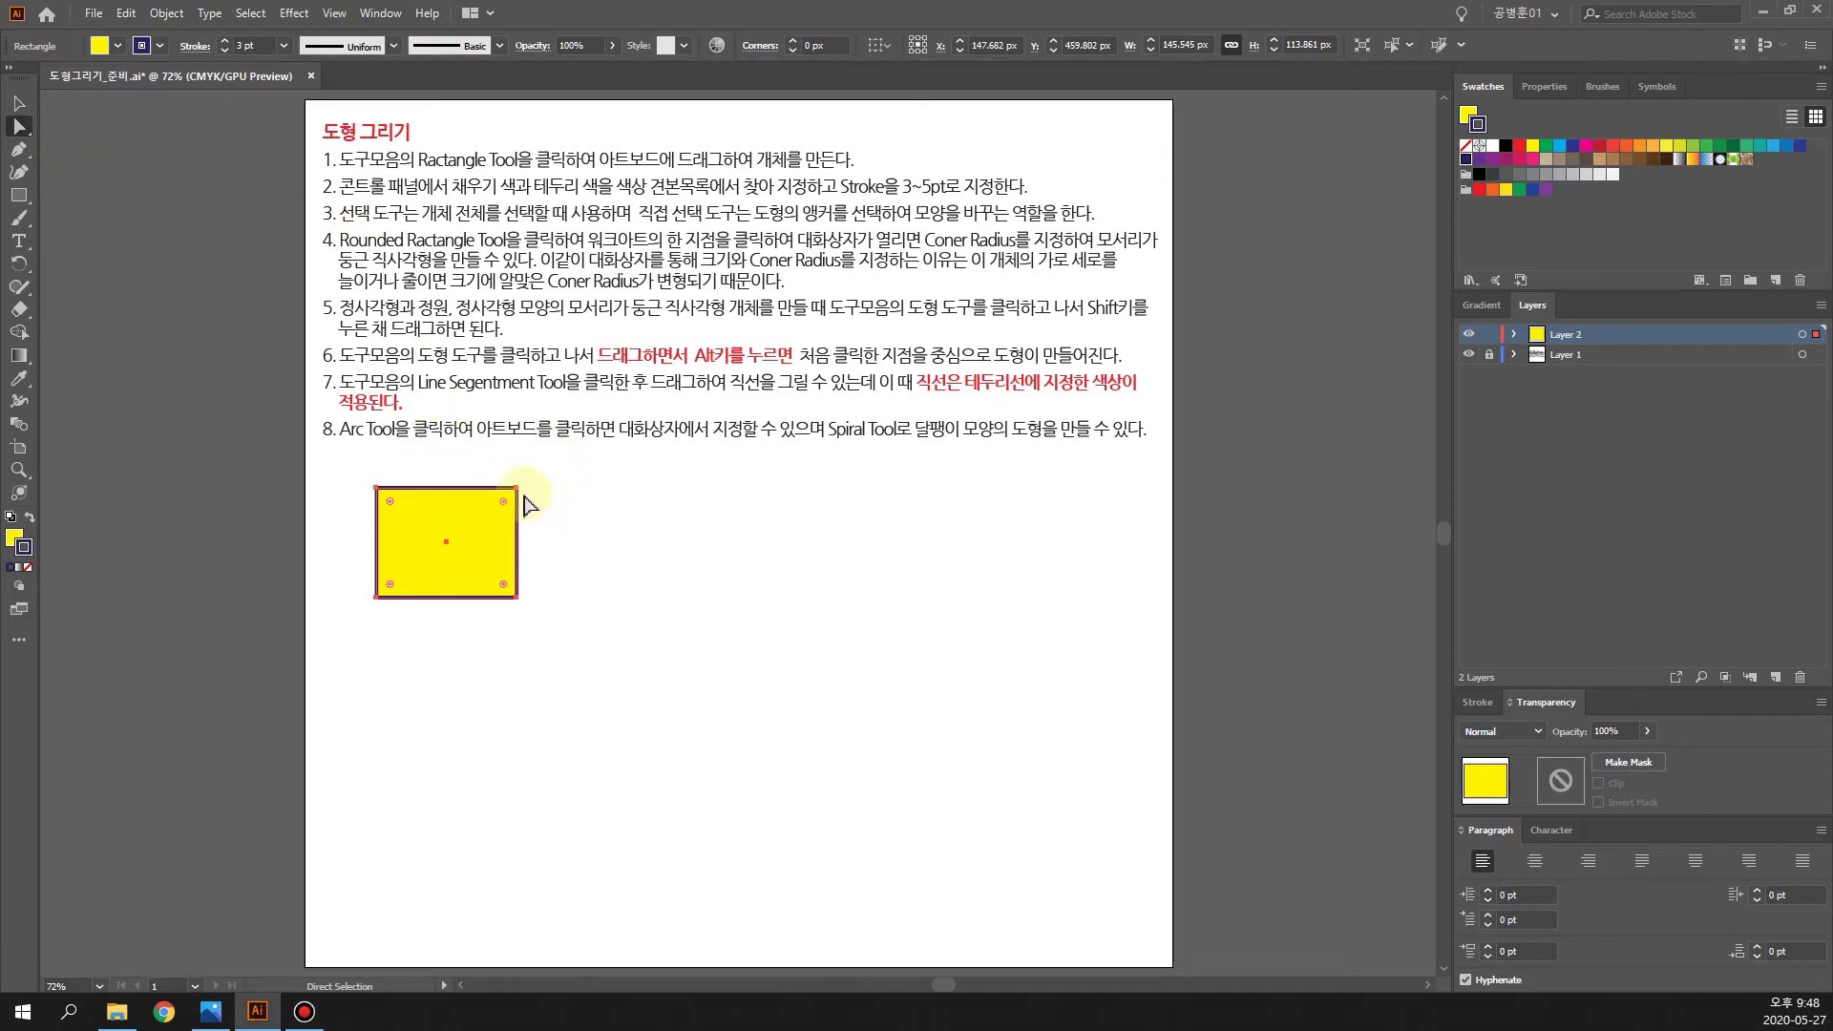
pyautogui.click(517, 598)
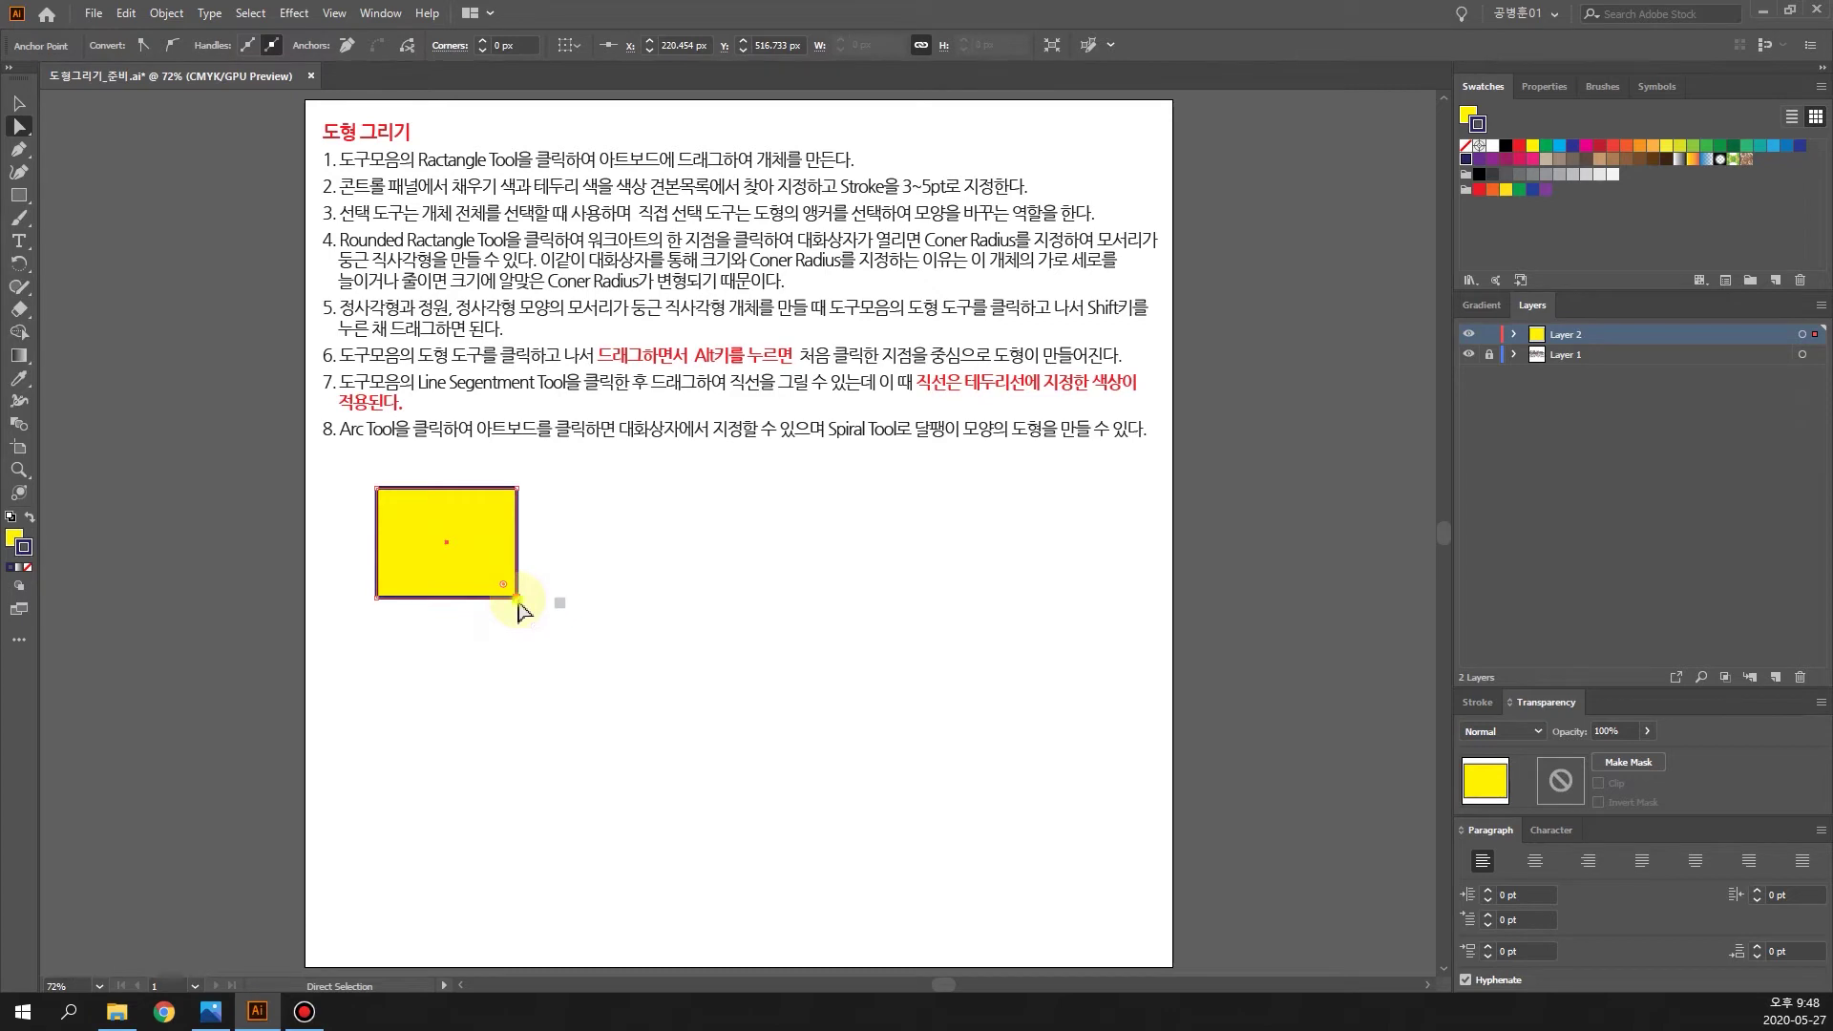
pyautogui.moveTo(522, 601); pyautogui.dragTo(606, 598)
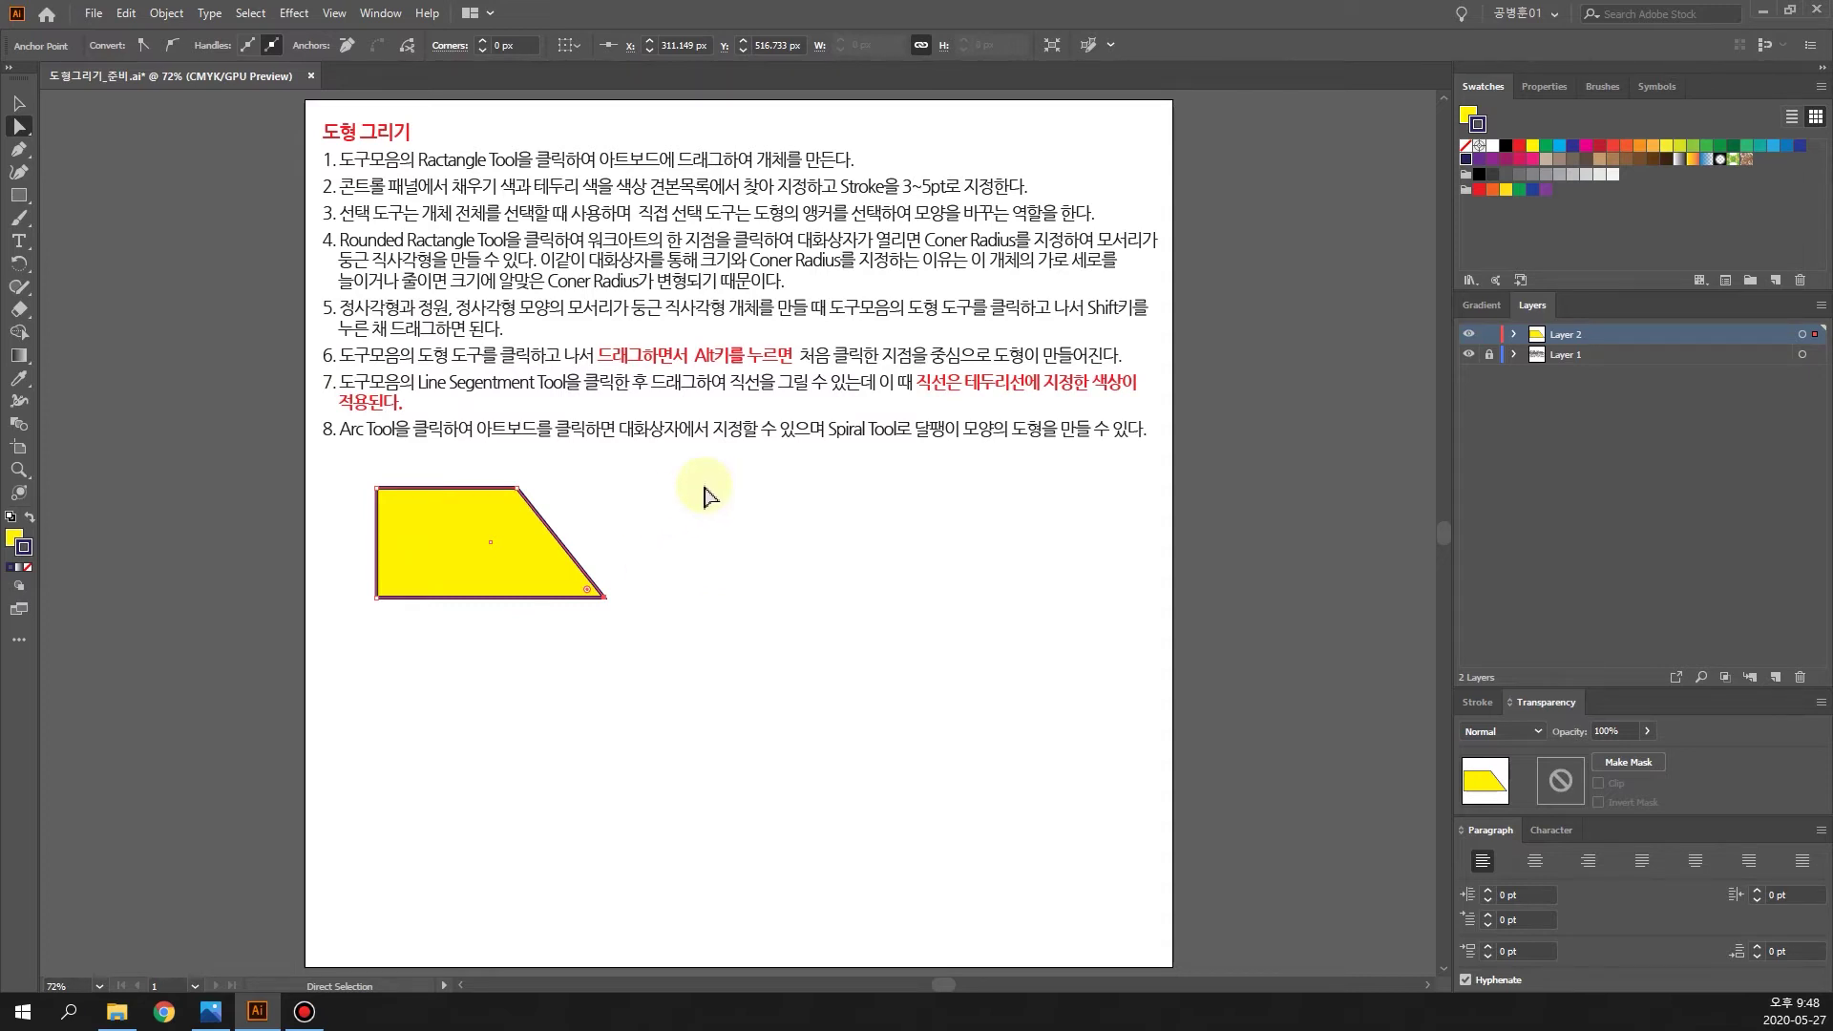
pyautogui.hotkey('ctrl', 'z')
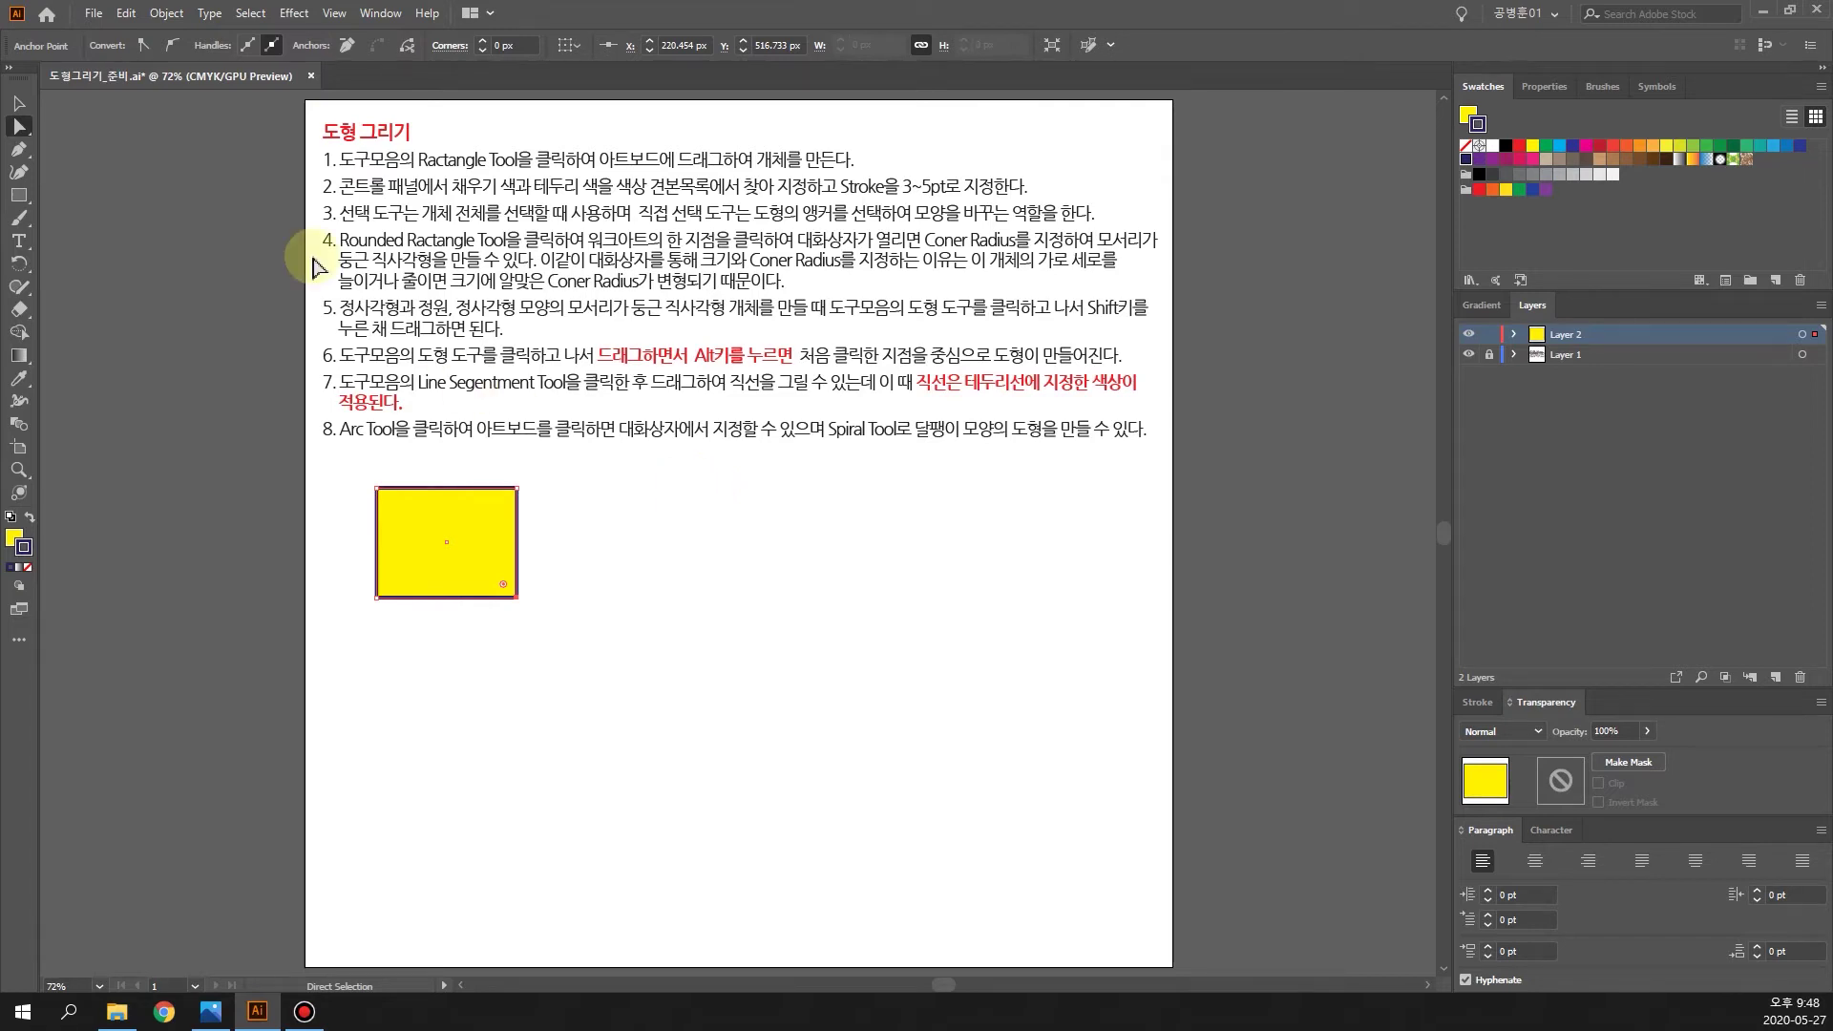
# Step: Draw a square about 118 px wide with the Rectangle Tool, to the right of the yellow rectangle
pyautogui.click(19, 103)
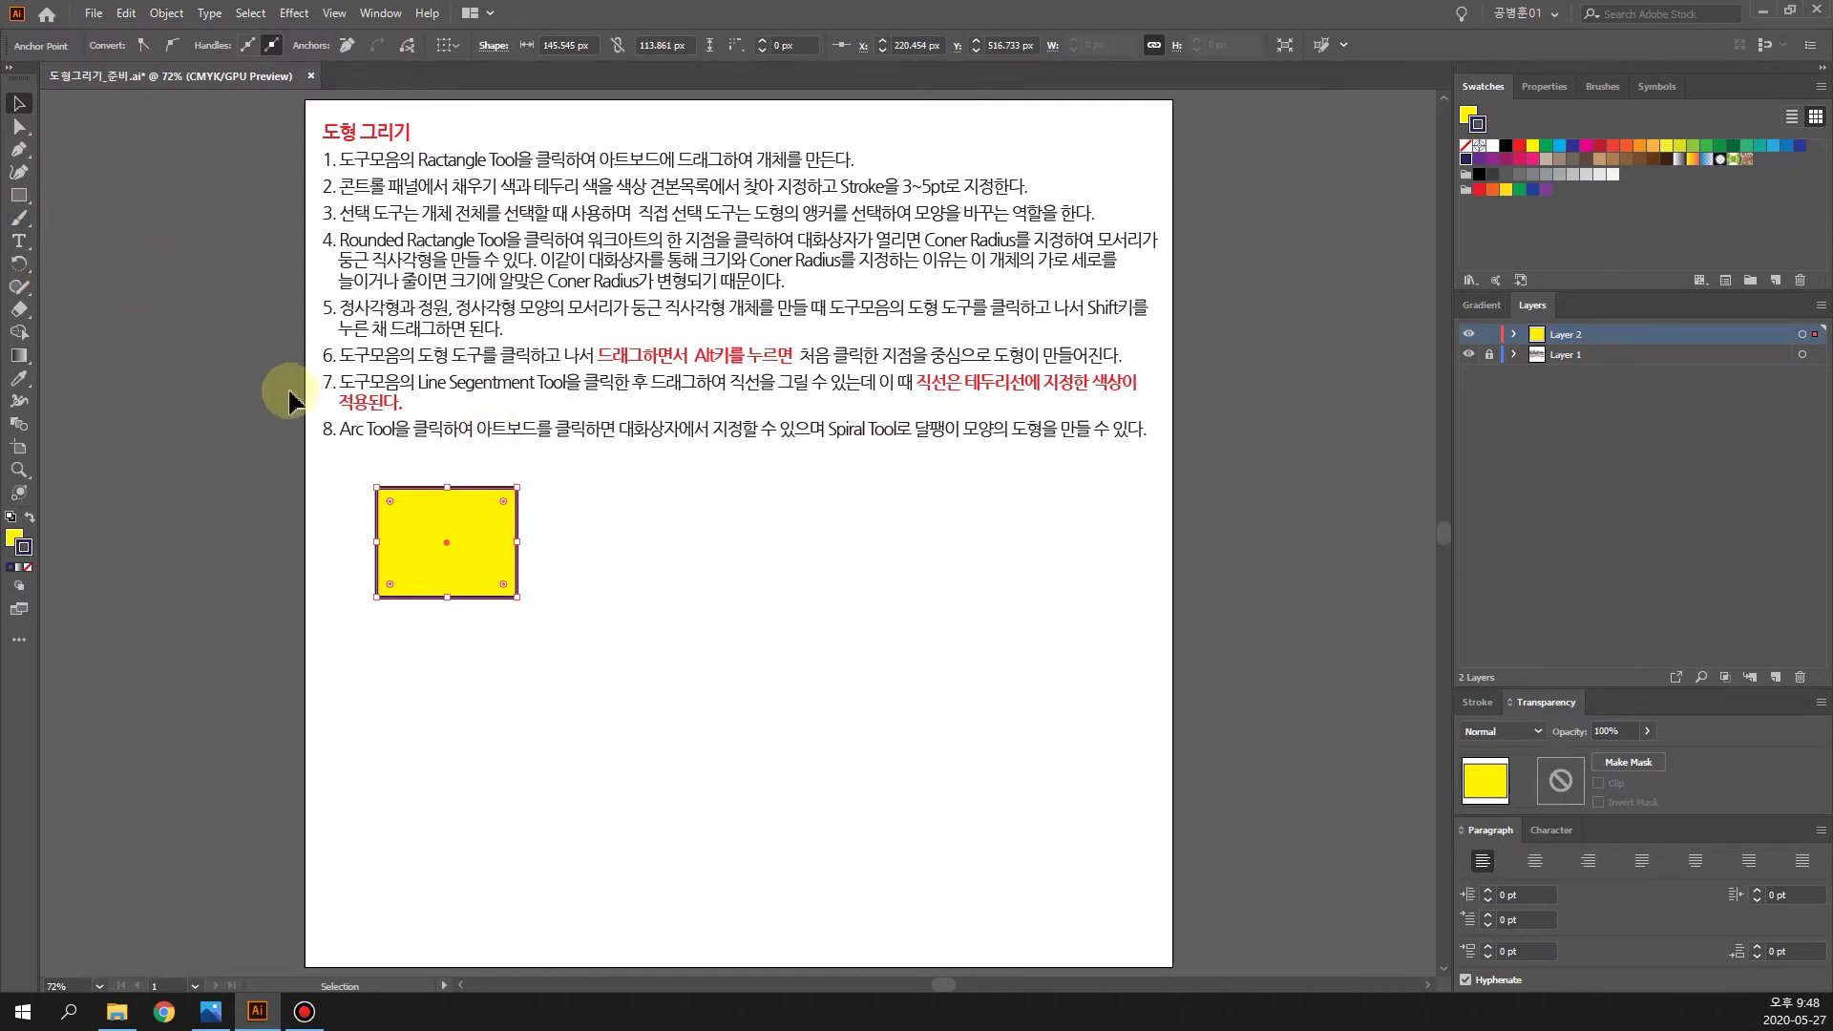
pyautogui.click(23, 198)
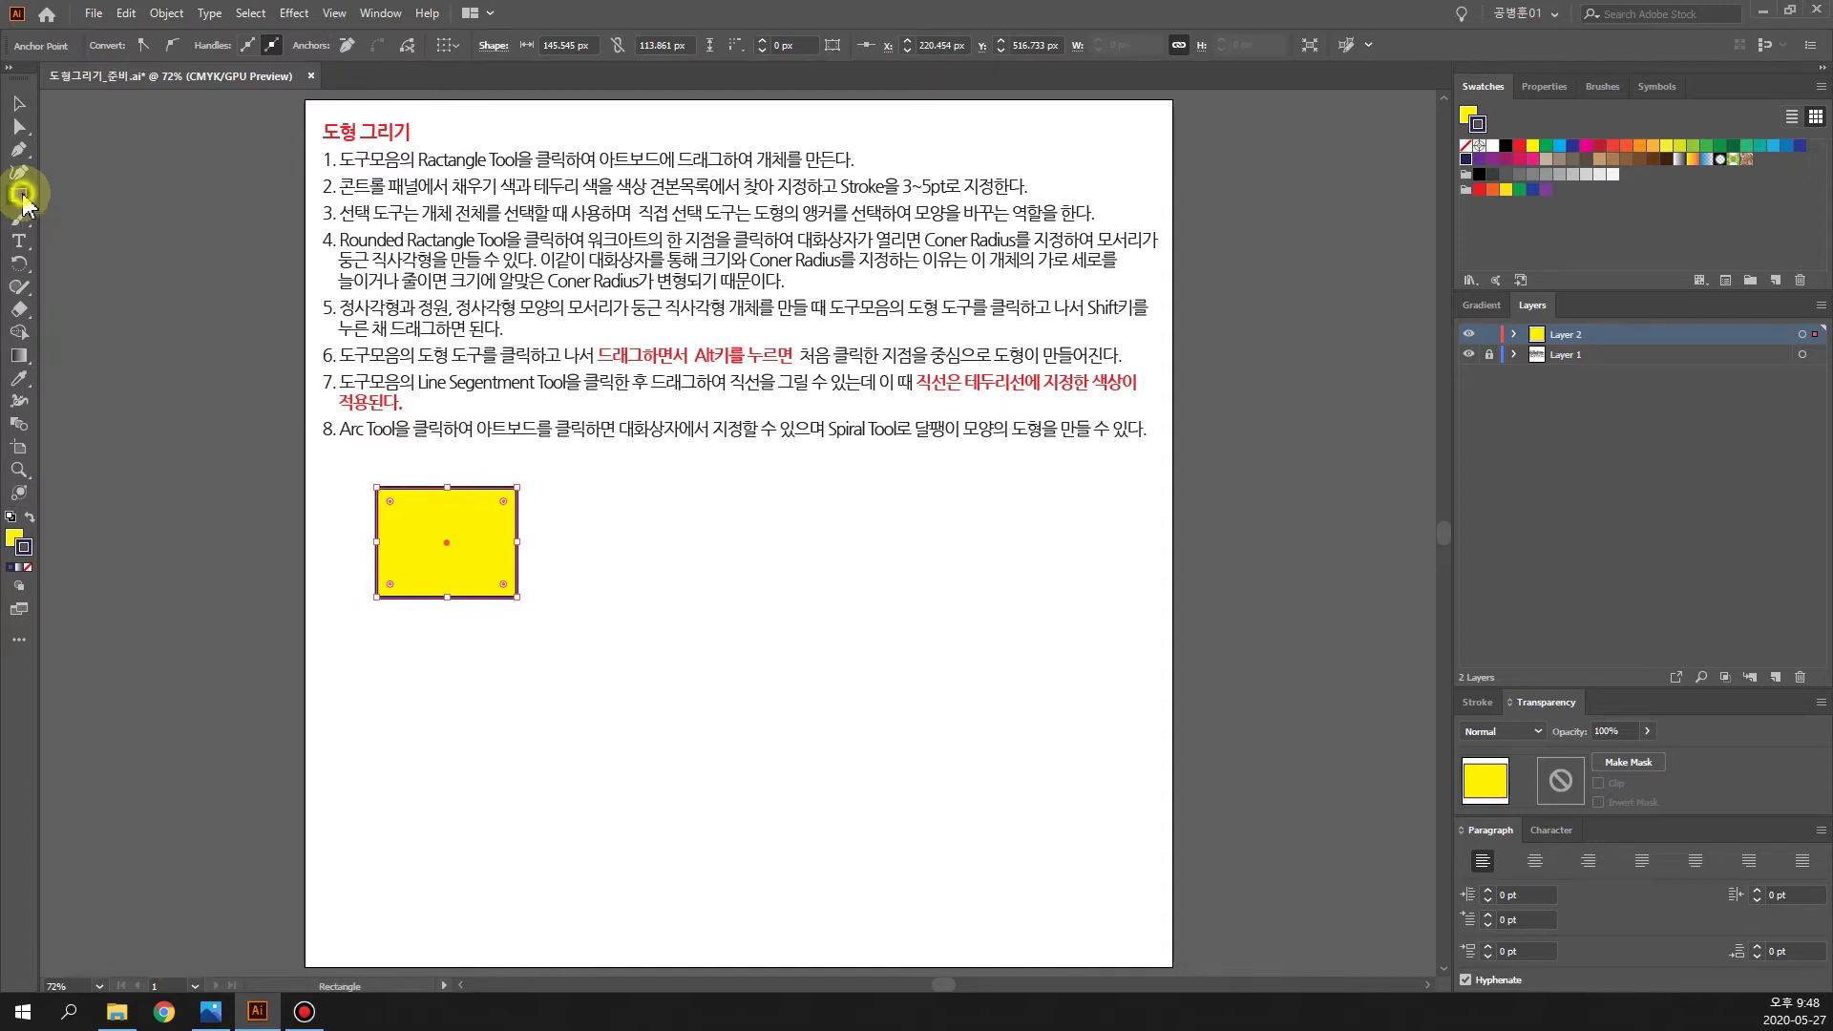
pyautogui.moveTo(581, 488); pyautogui.dragTo(694, 597)
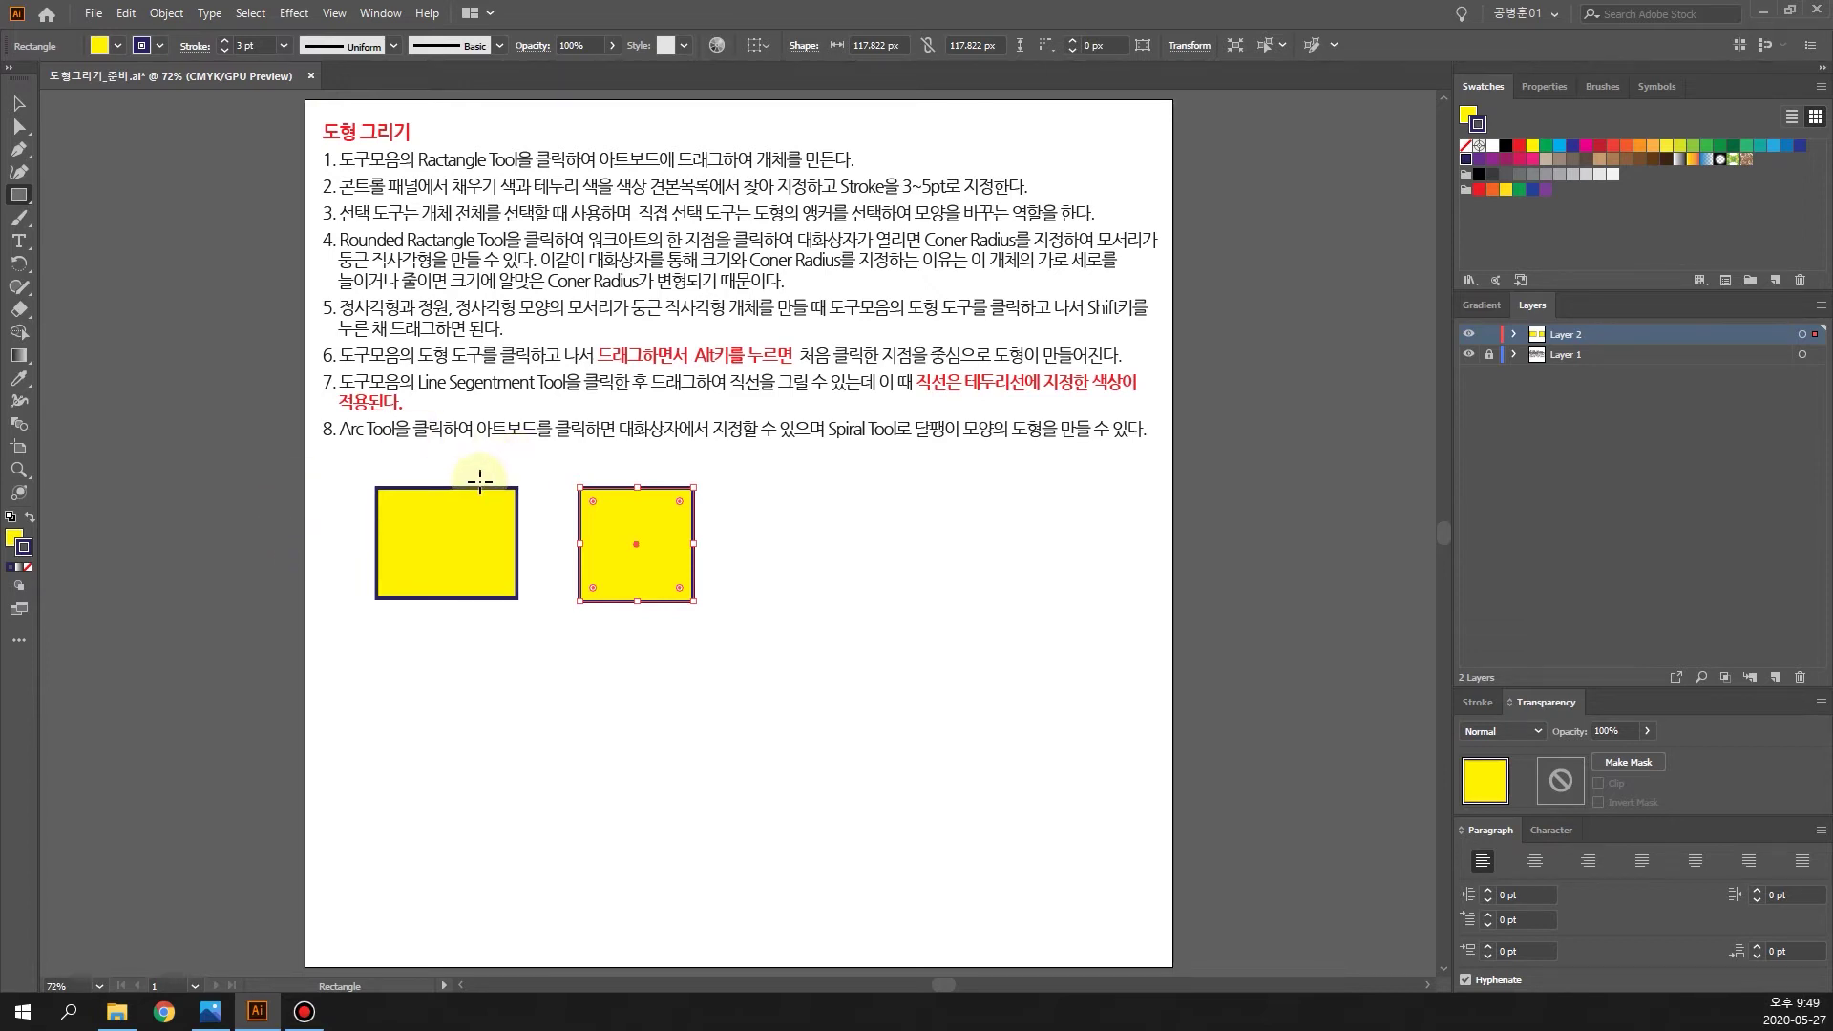
# Step: Draw a perfect circle about 125 px in diameter with the Ellipse Tool, to the right of the square
pyautogui.click(18, 196)
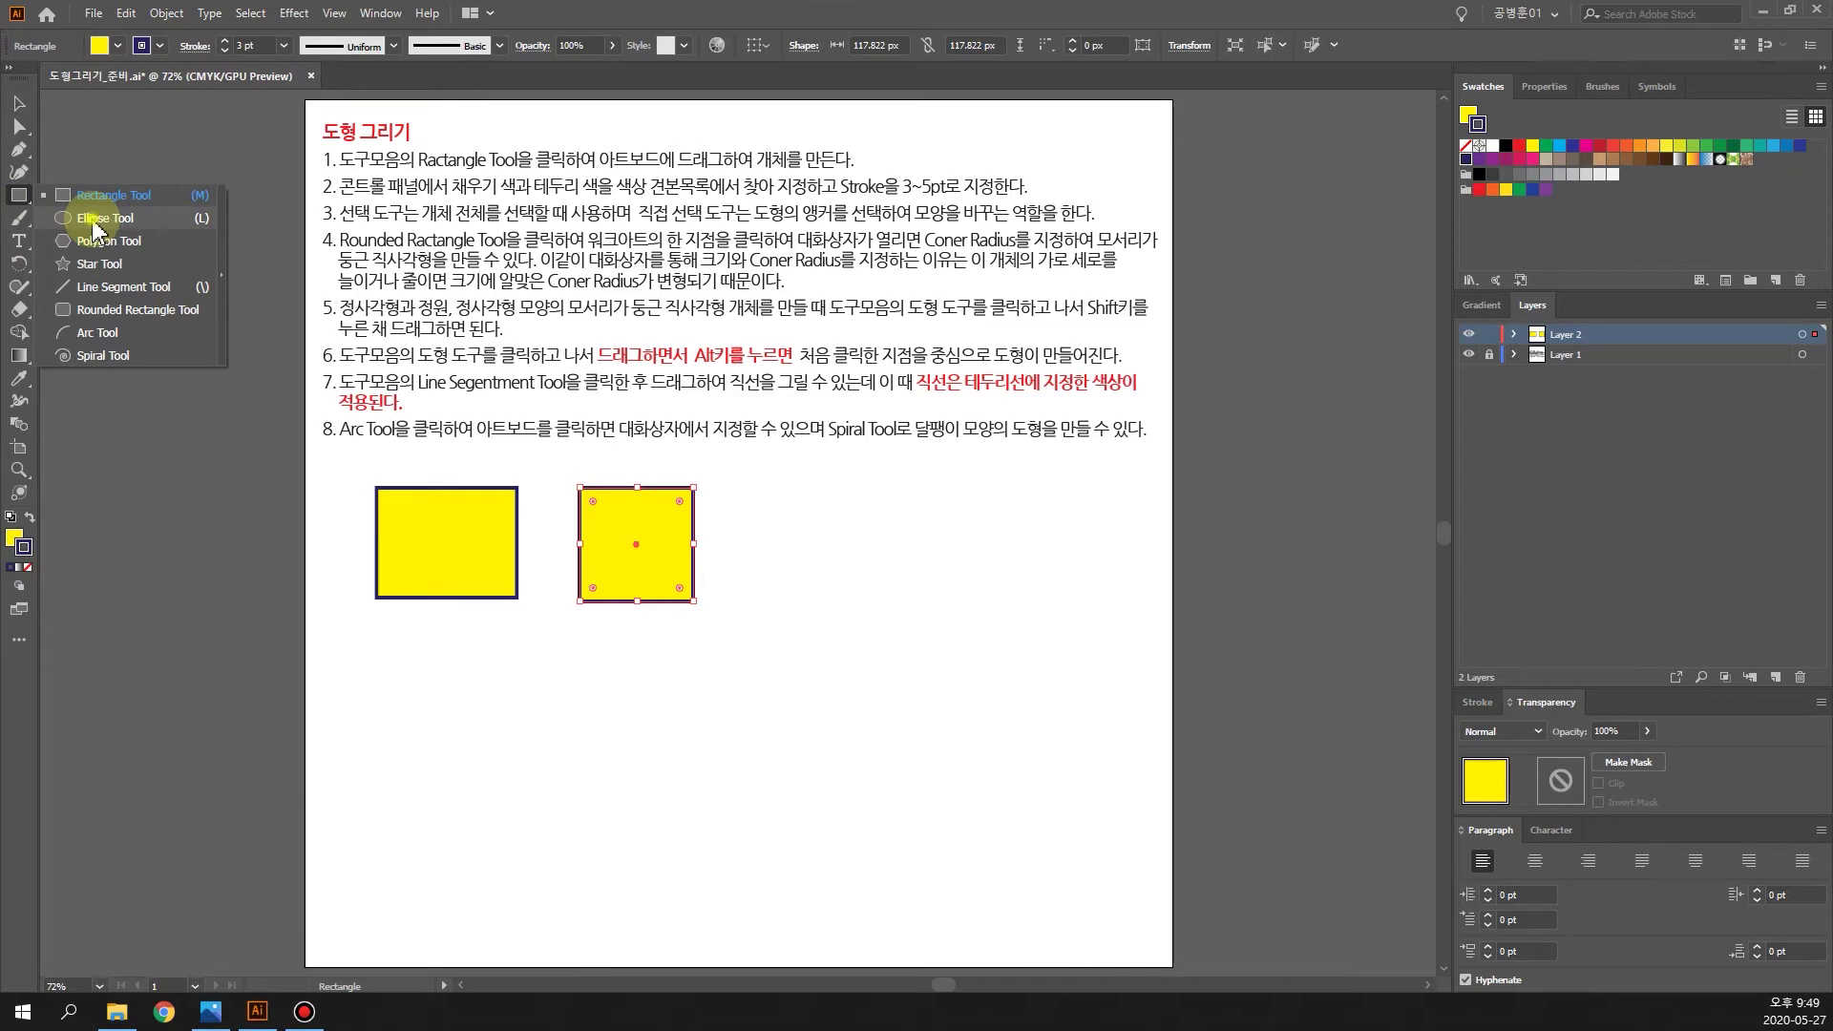
pyautogui.click(97, 226)
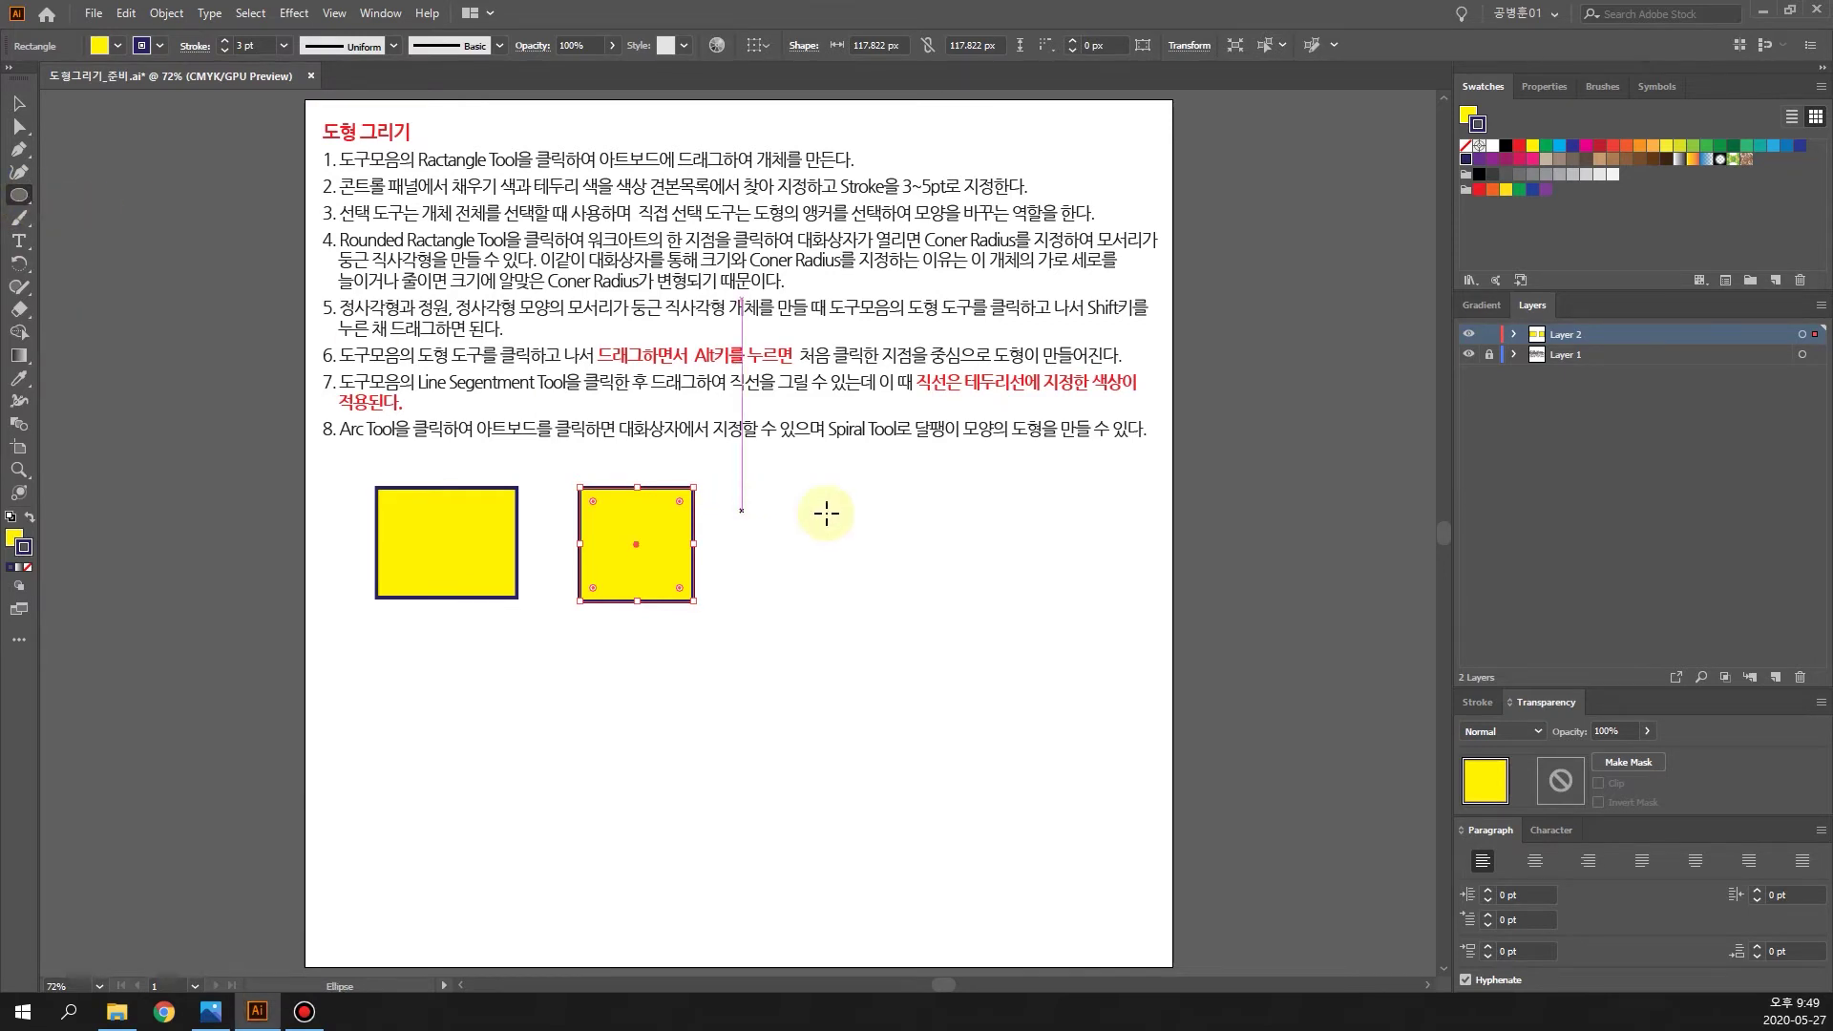
pyautogui.moveTo(761, 493); pyautogui.dragTo(871, 626)
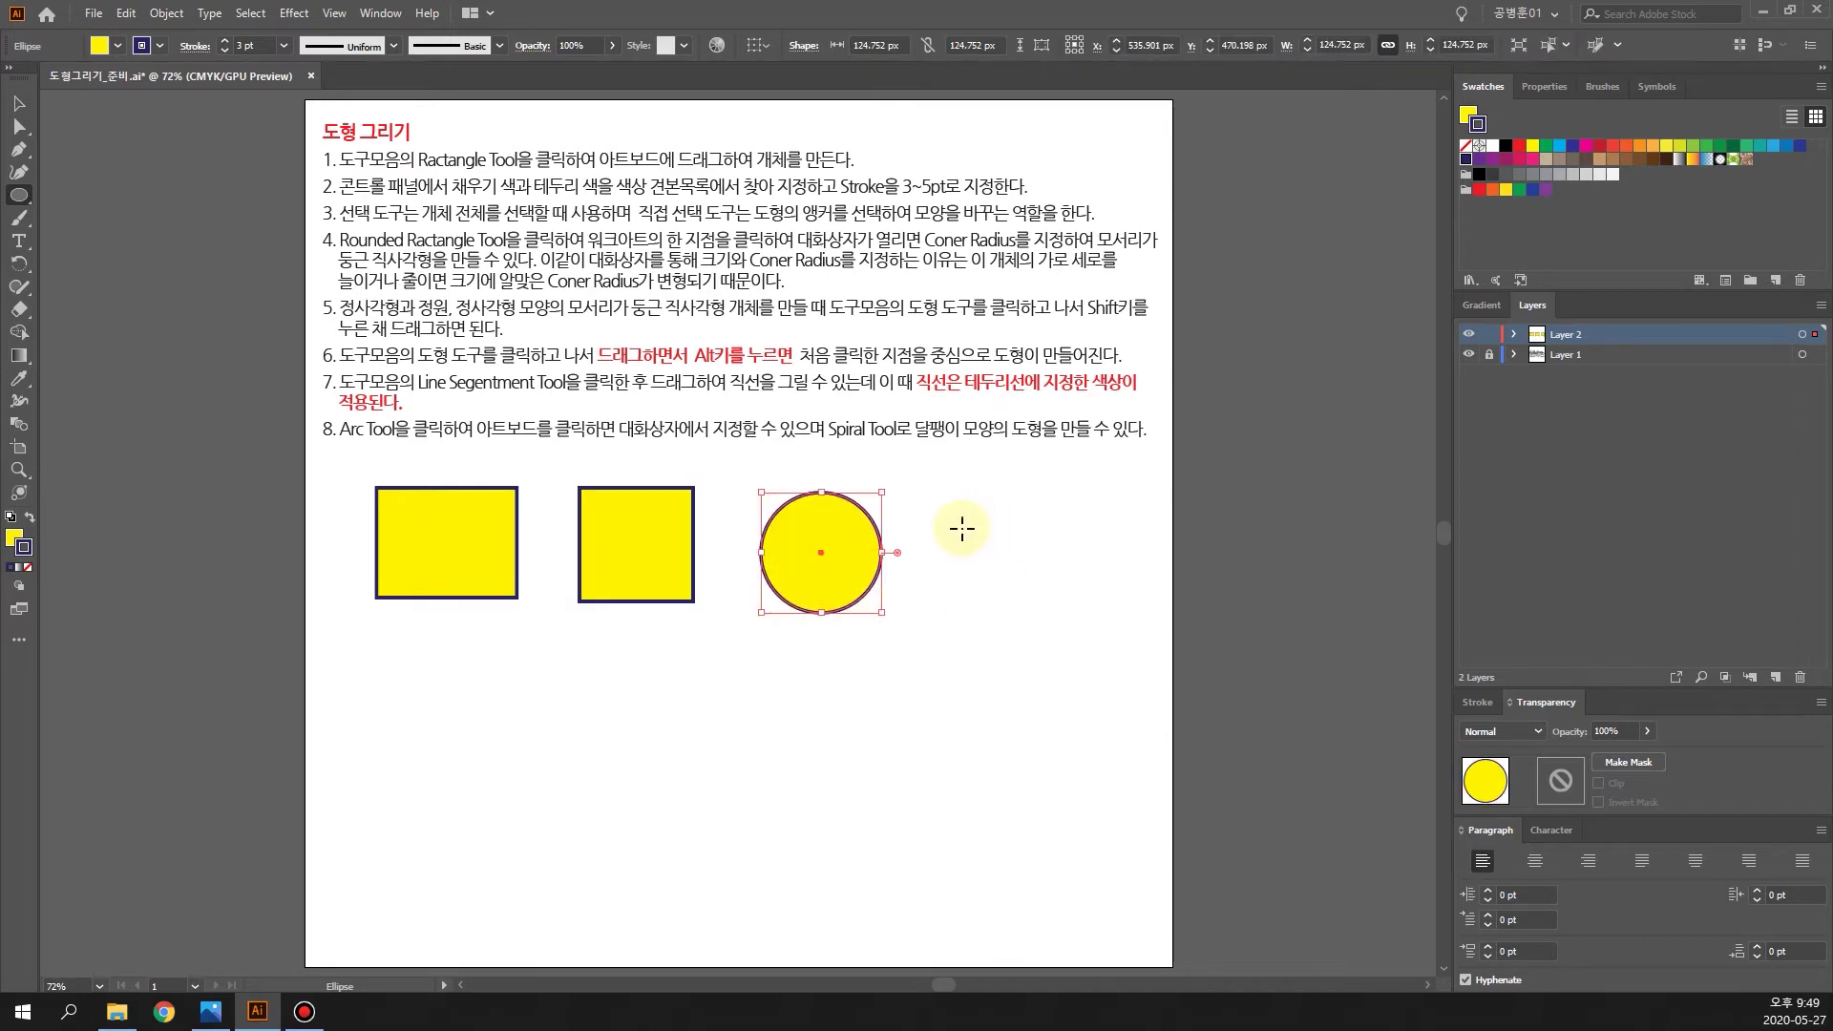
# Step: Draw two perfect circles from their centres: one about 125 px beside the first circle, one about 136 px below the rectangle
pyautogui.moveTo(962, 532); pyautogui.dragTo(1025, 601)
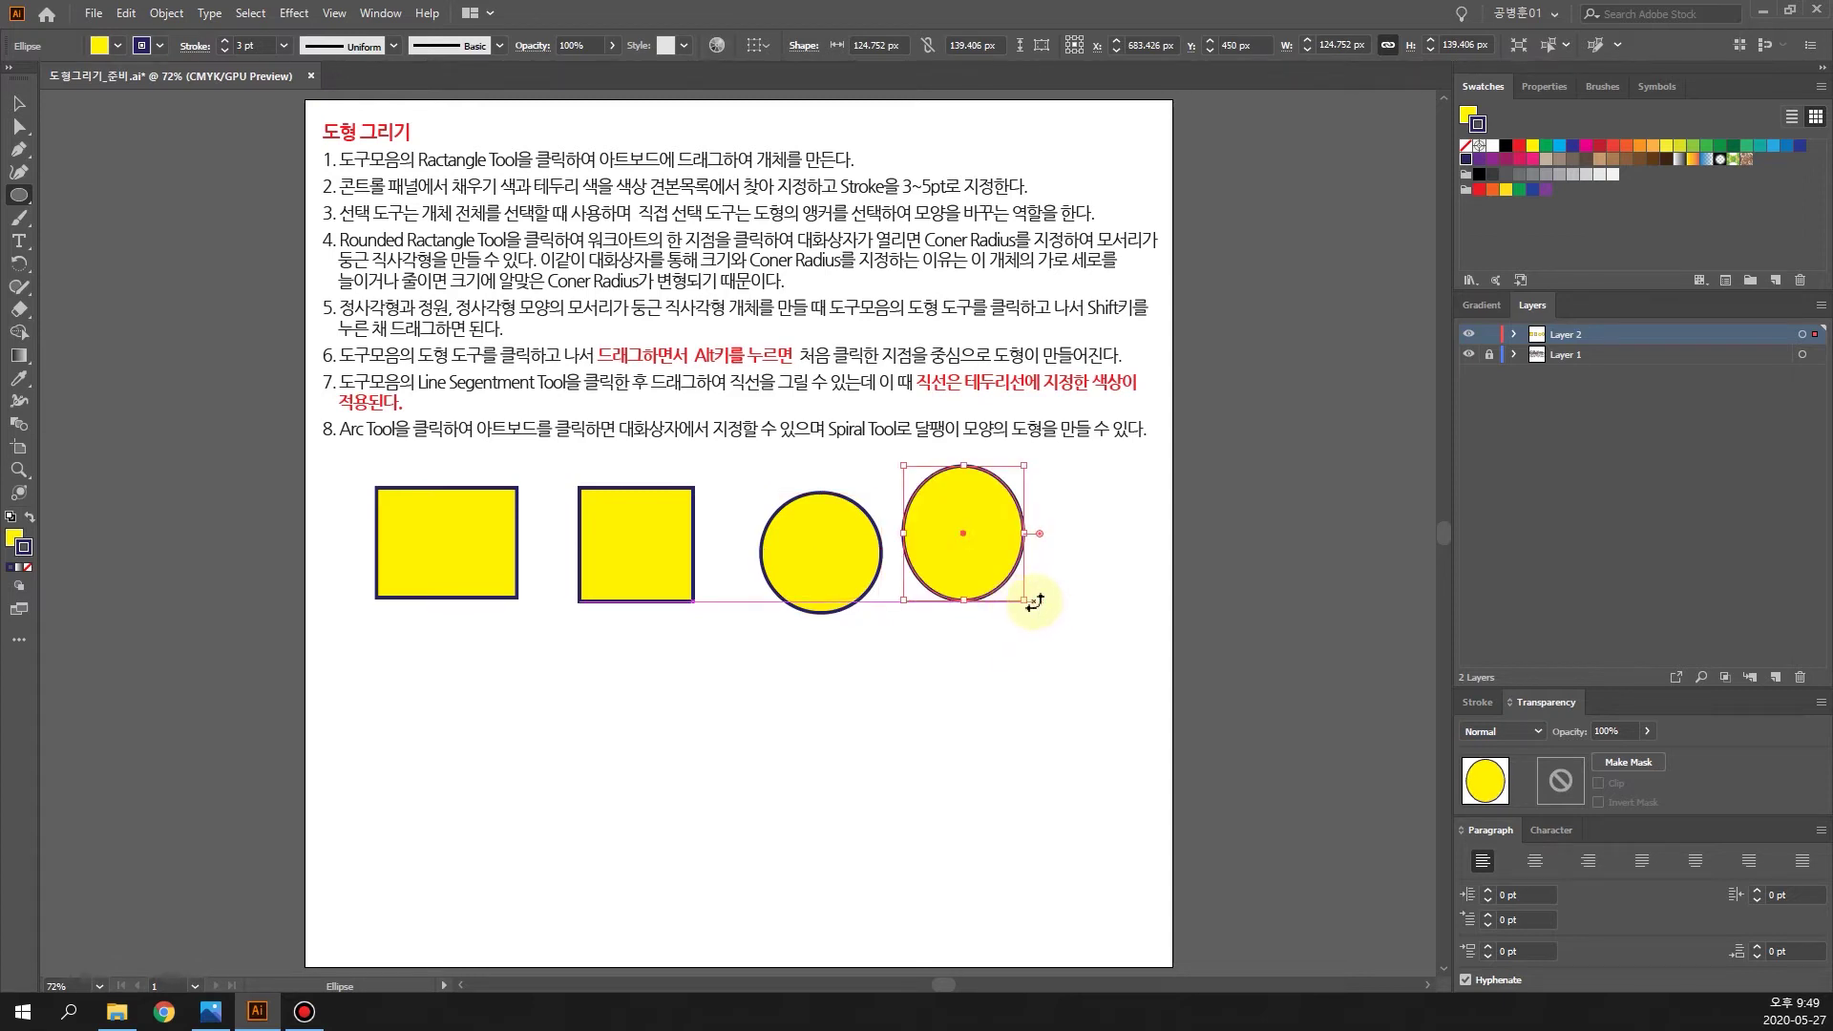
pyautogui.hotkey('ctrl', 'z')
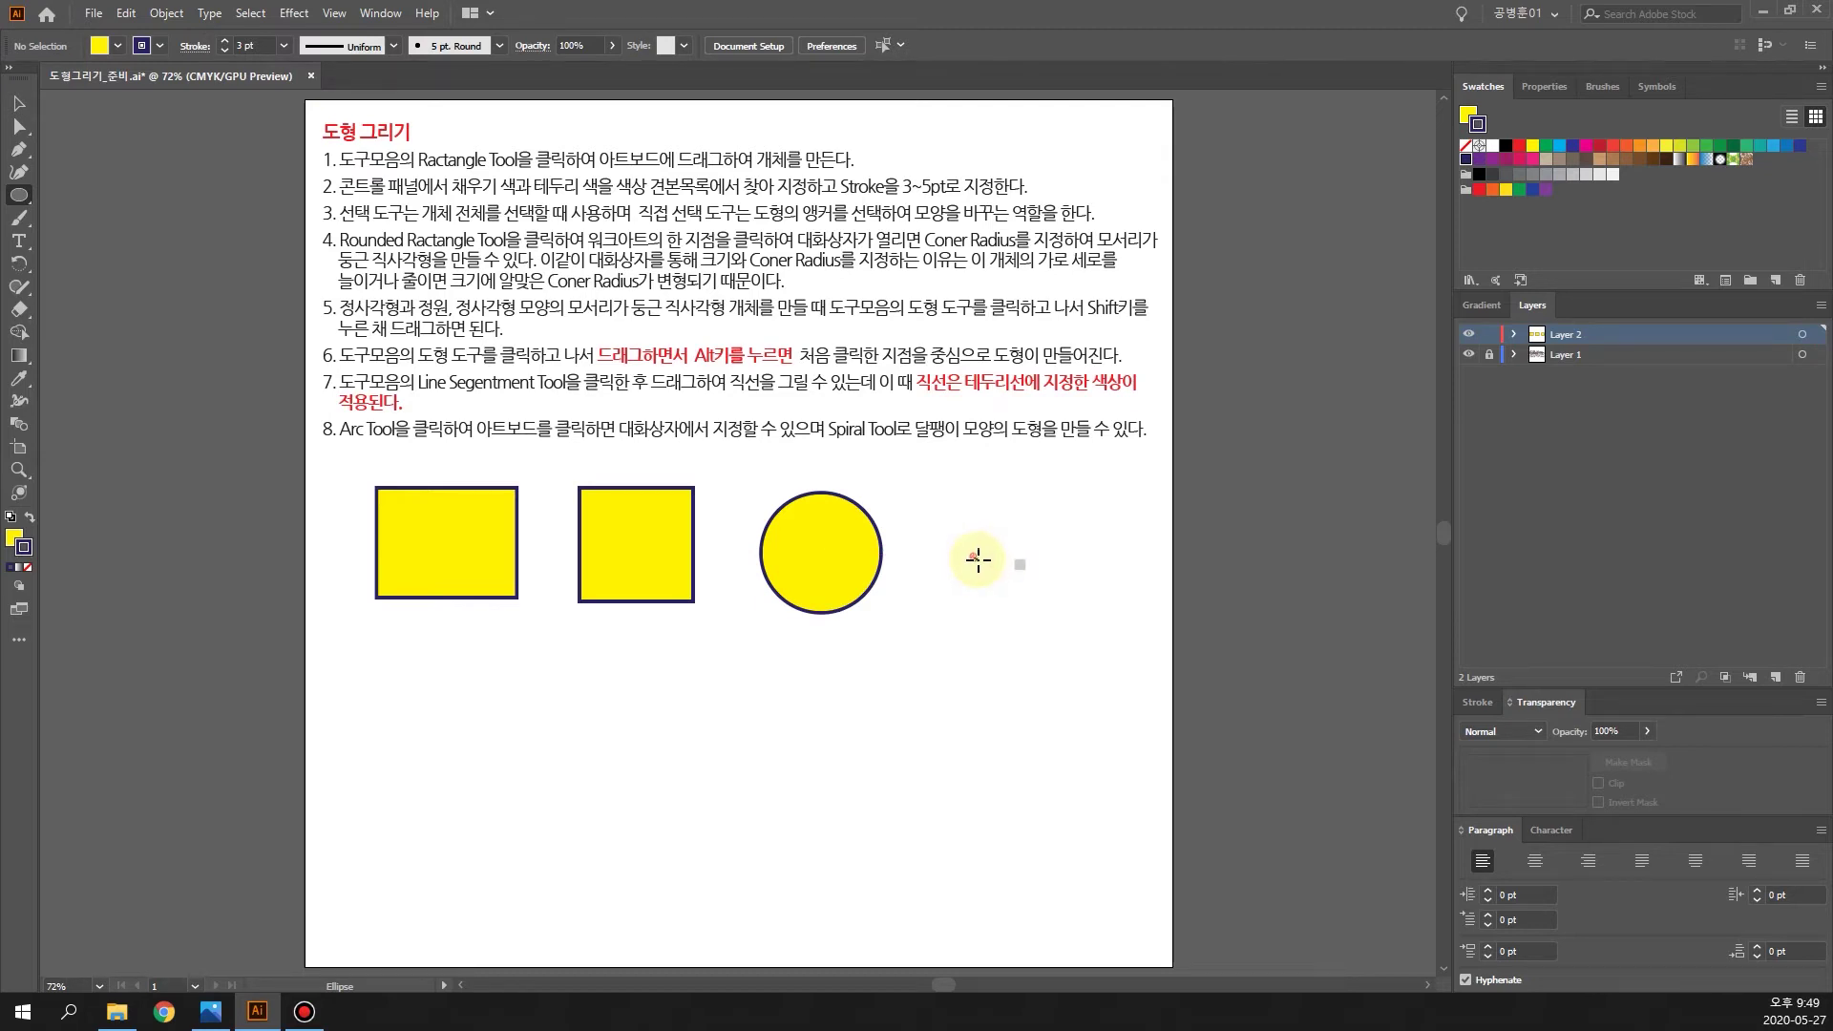
pyautogui.moveTo(979, 564); pyautogui.dragTo(1027, 616)
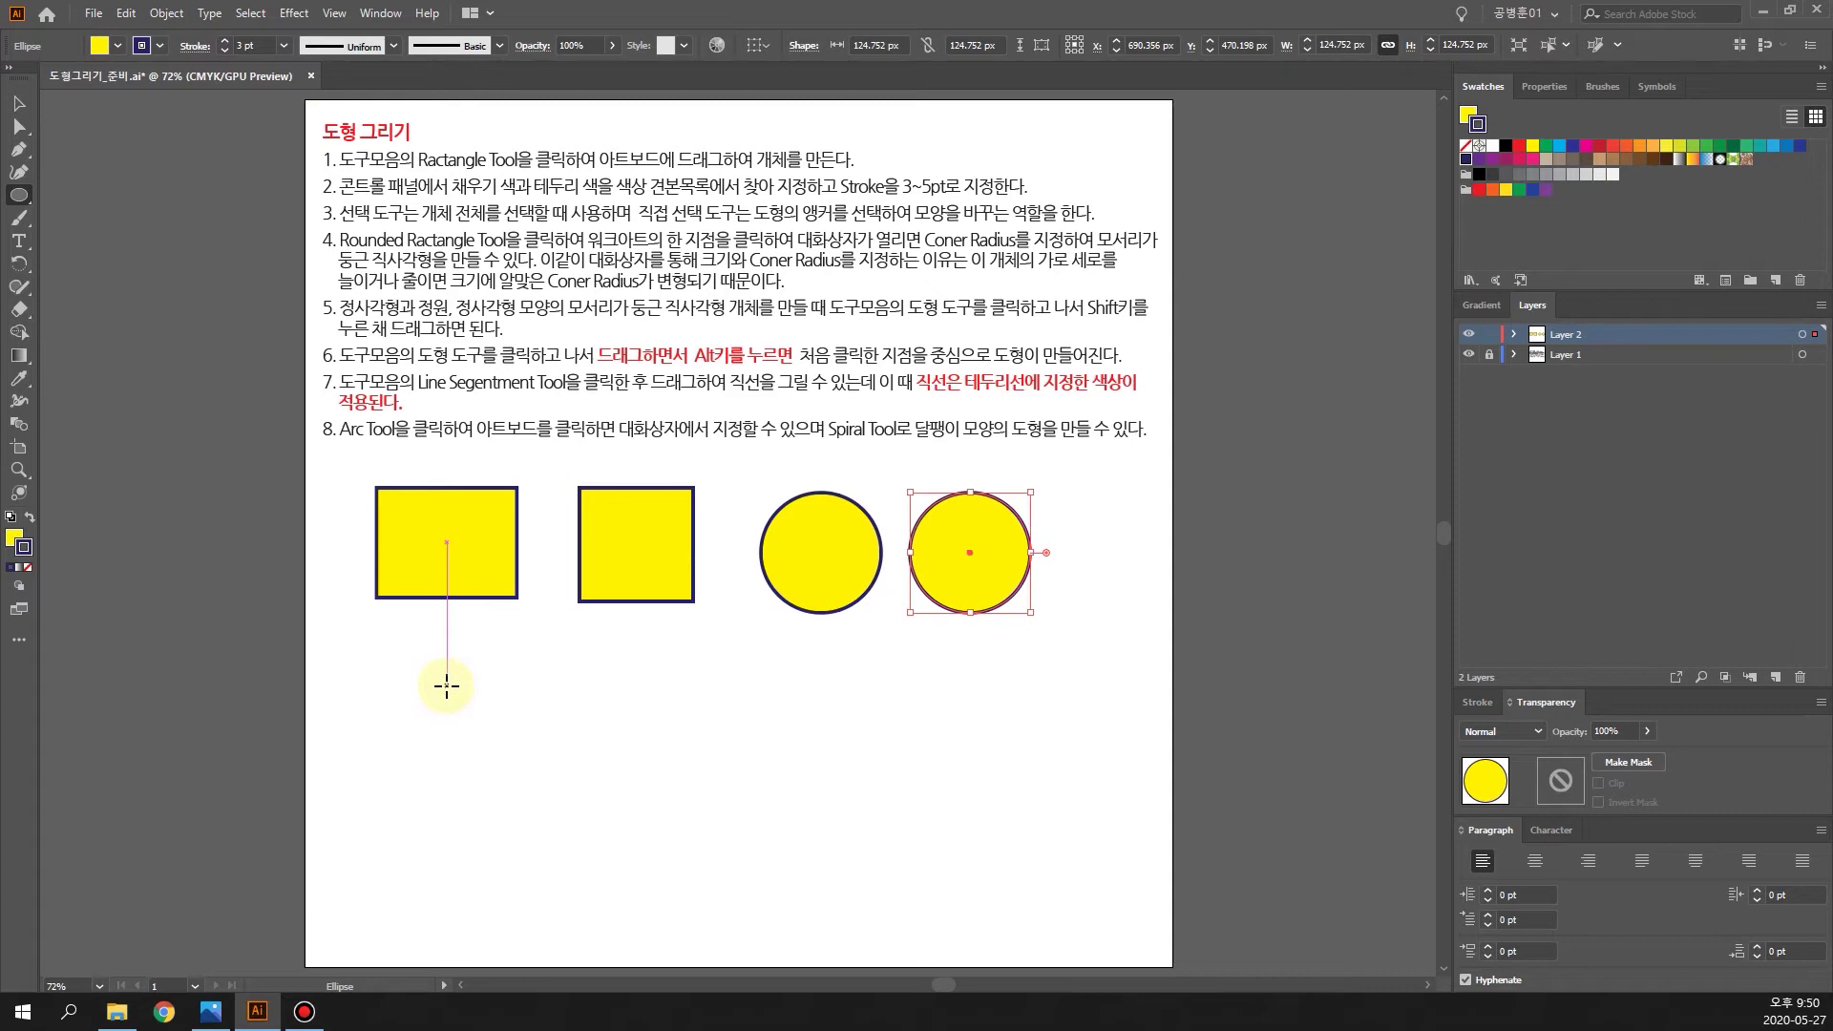
pyautogui.moveTo(447, 683); pyautogui.dragTo(511, 749)
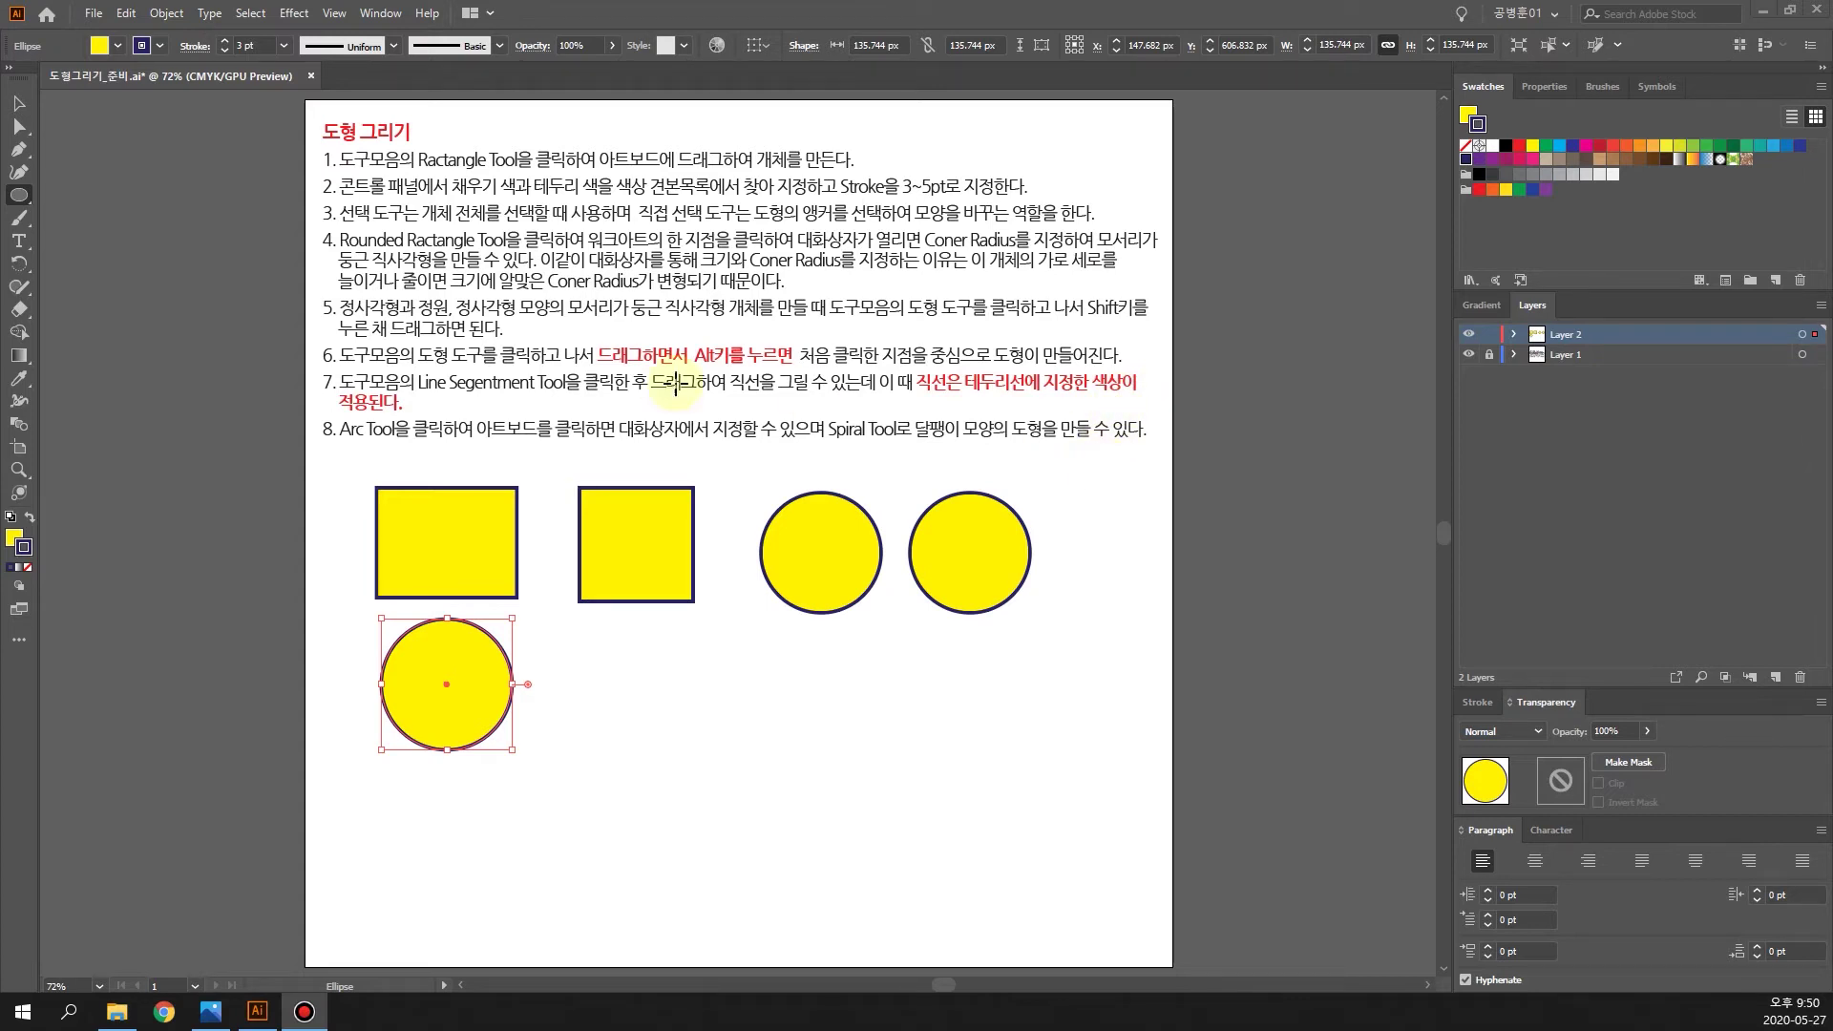
# Step: Draw a rounded square about 134 px wide with the Rounded Rectangle Tool, below the existing square
pyautogui.click(27, 201)
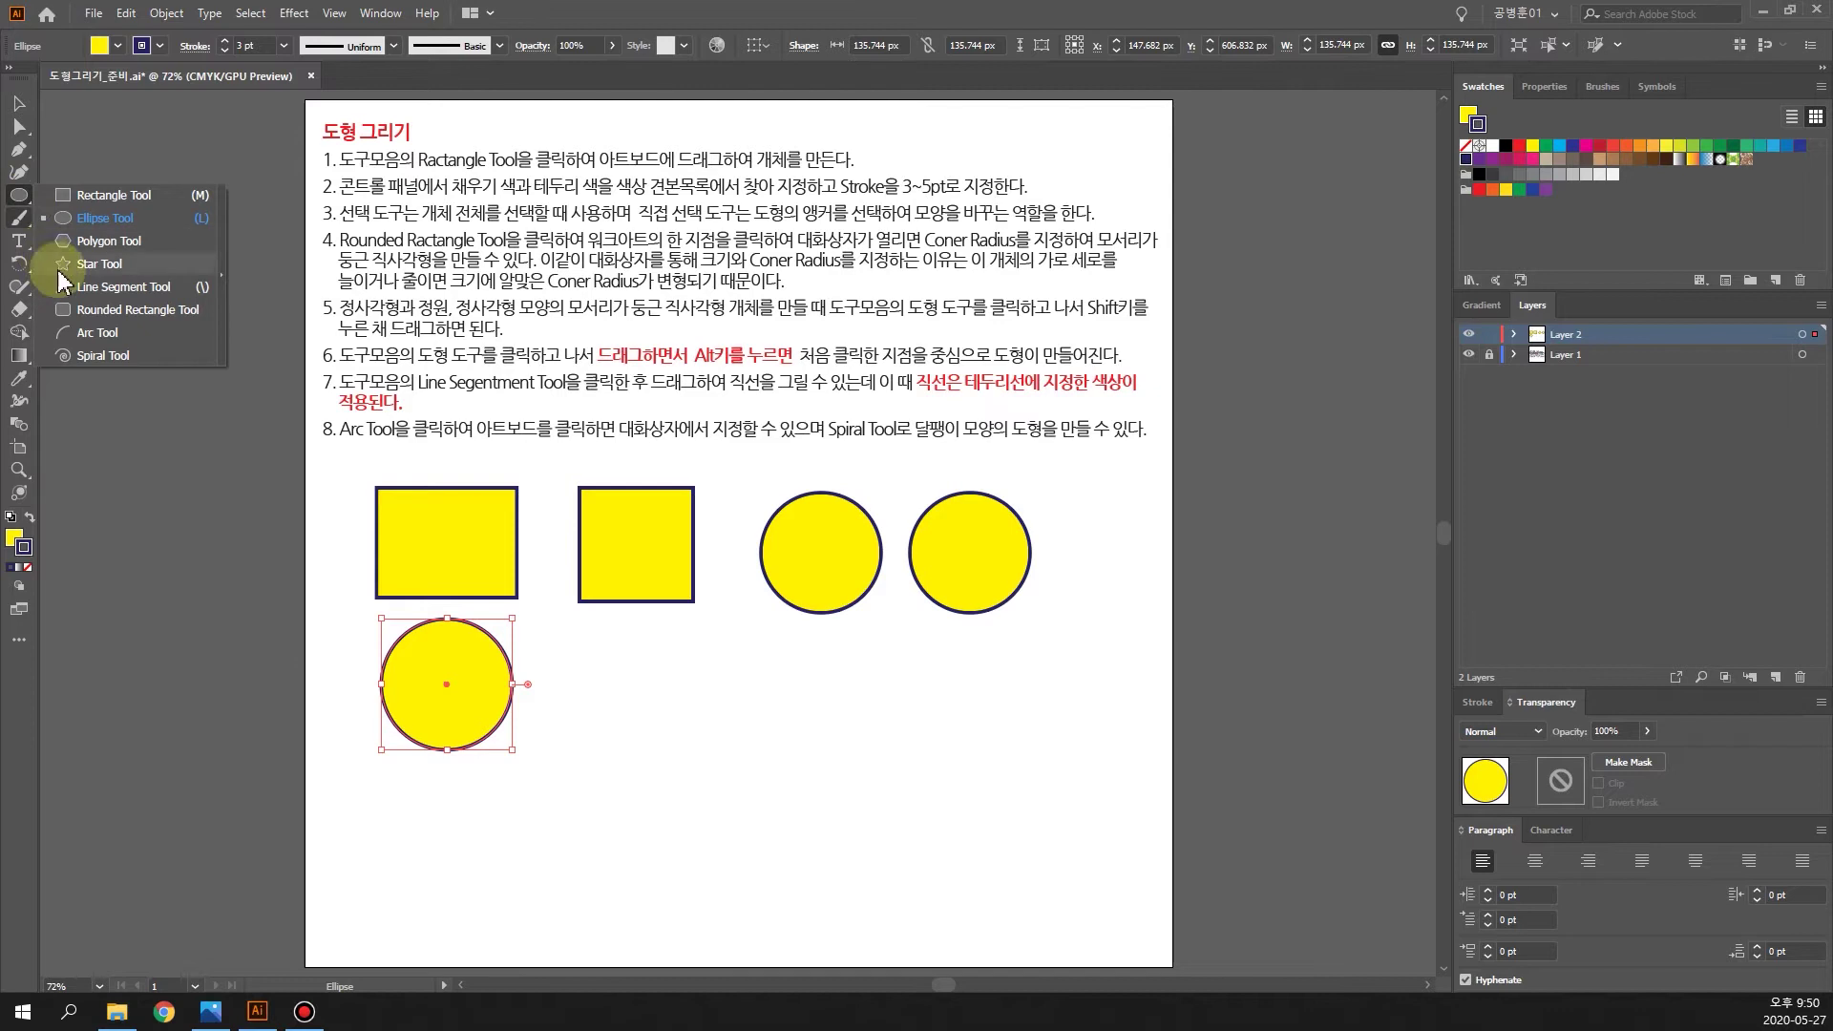
pyautogui.click(136, 318)
pyautogui.moveTo(619, 673); pyautogui.dragTo(708, 752)
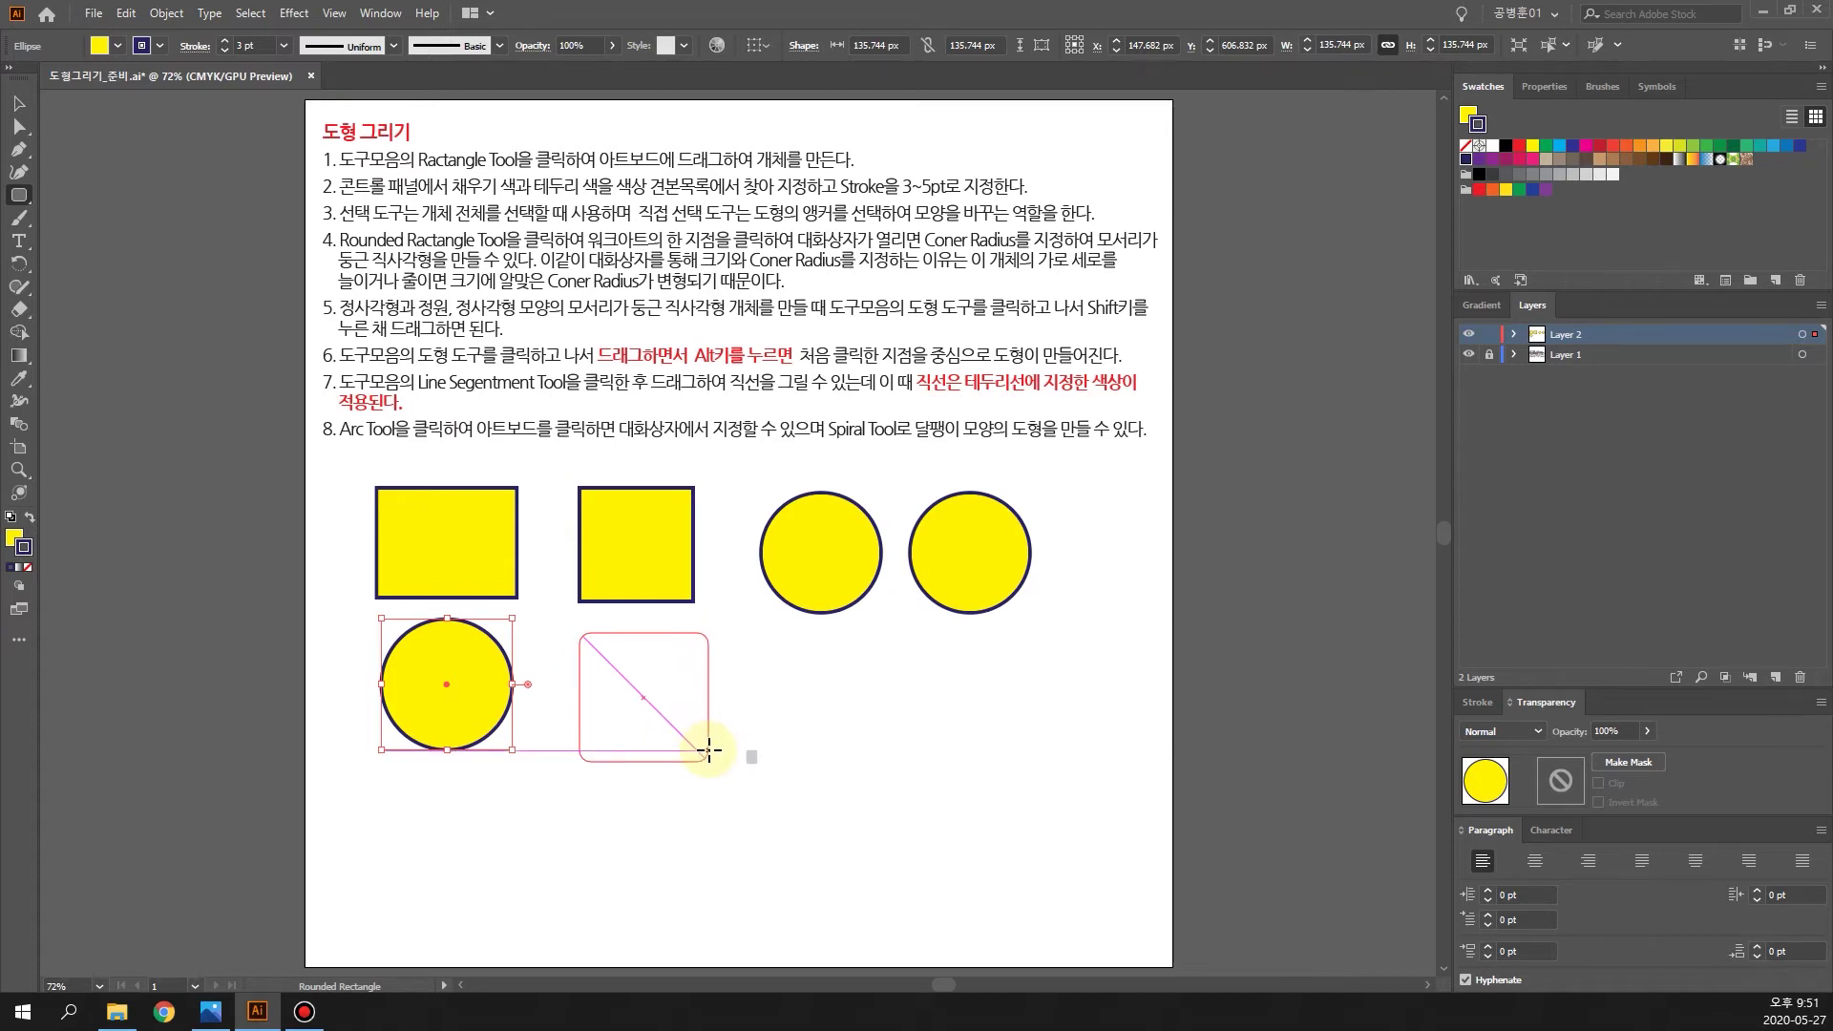
pyautogui.moveTo(709, 751); pyautogui.dragTo(708, 751)
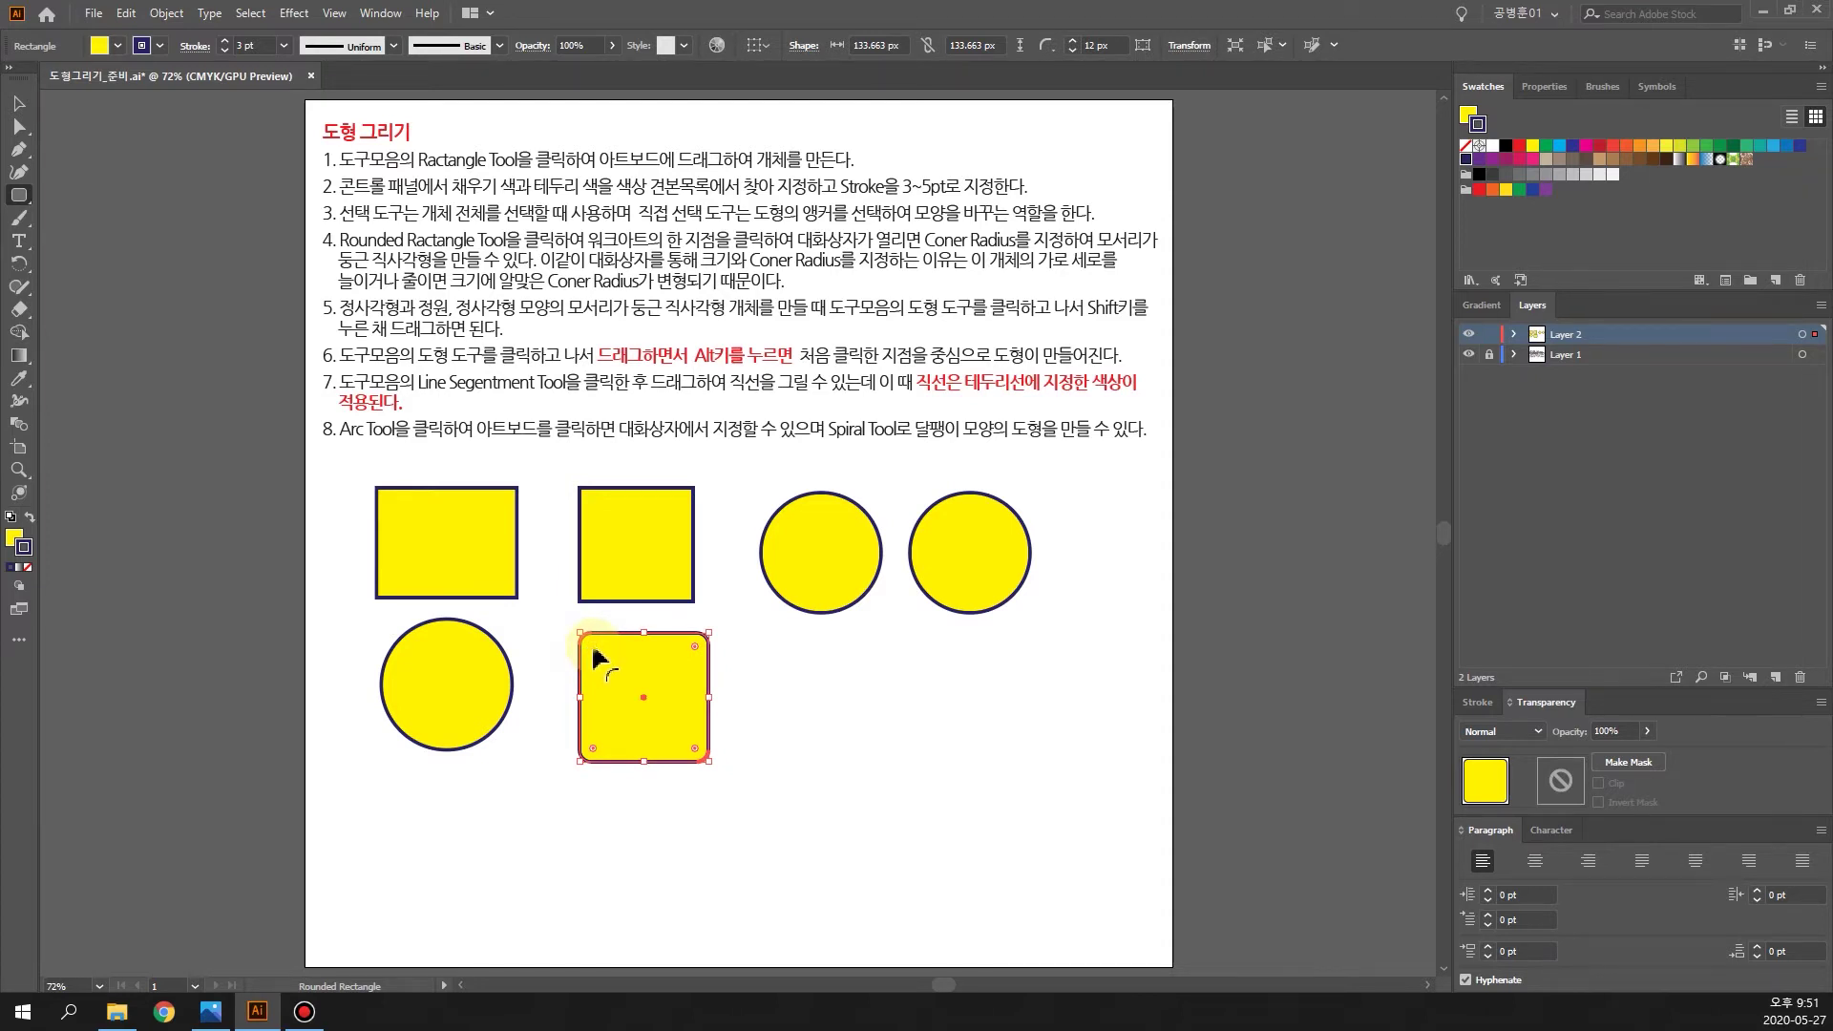
# Step: Adjust the rounded square's corners to a radius of 27 px
pyautogui.moveTo(592, 647); pyautogui.dragTo(620, 673)
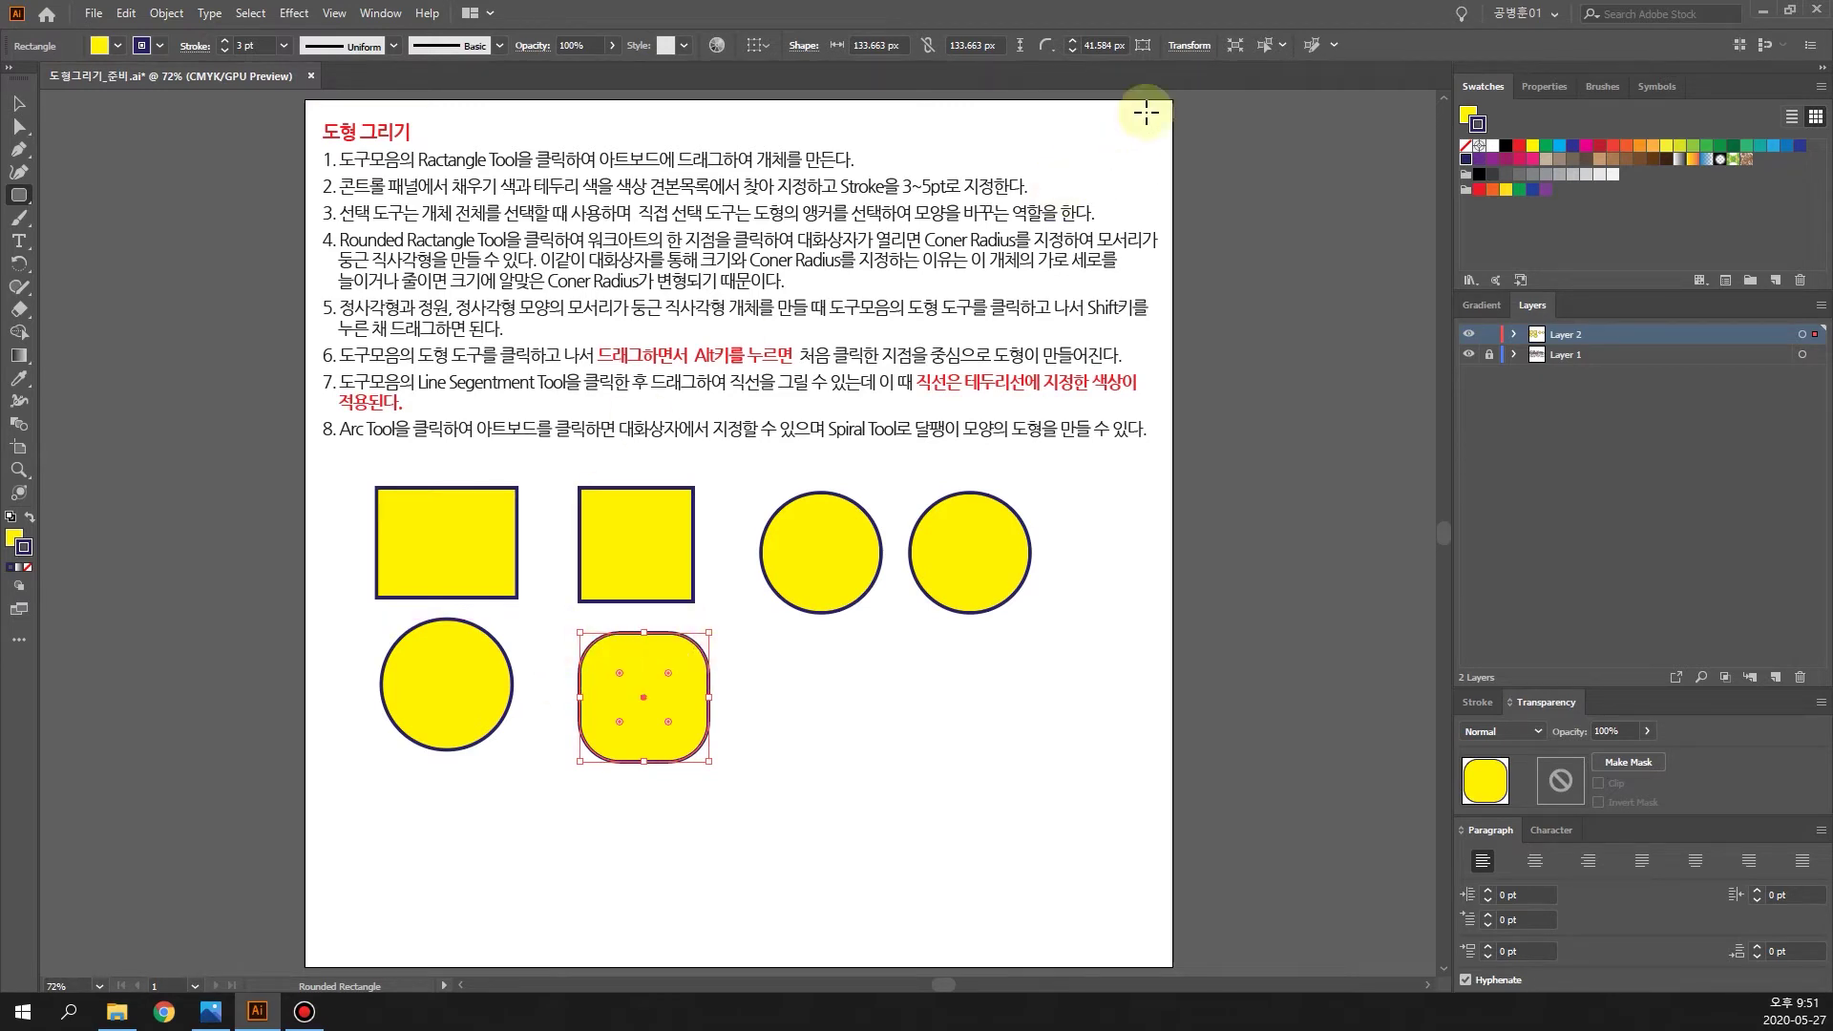
pyautogui.click(1073, 46)
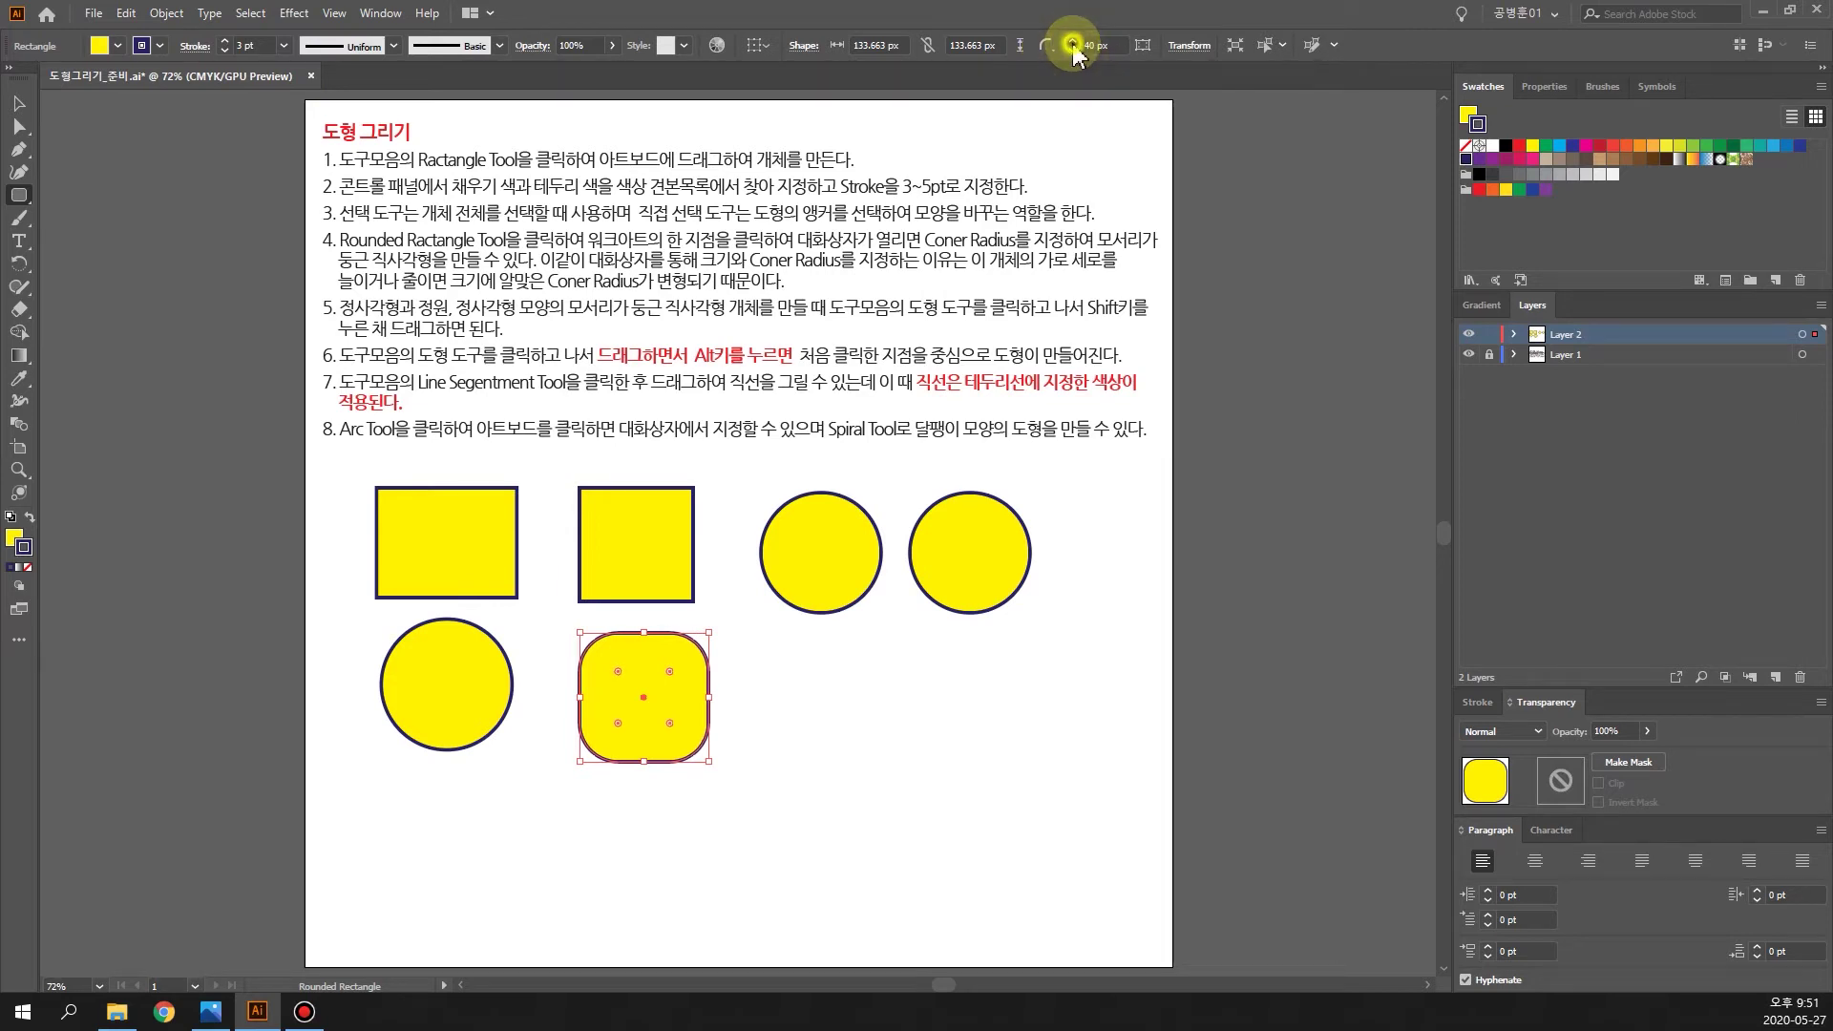
pyautogui.click(1073, 49)
pyautogui.click(1073, 48)
pyautogui.click(1072, 50)
pyautogui.click(1072, 50)
pyautogui.click(1072, 50)
pyautogui.click(1072, 51)
pyautogui.click(1072, 51)
pyautogui.click(1072, 51)
pyautogui.click(1072, 51)
pyautogui.click(1072, 50)
pyautogui.click(1072, 51)
pyautogui.click(1072, 50)
pyautogui.click(1072, 51)
pyautogui.click(1072, 51)
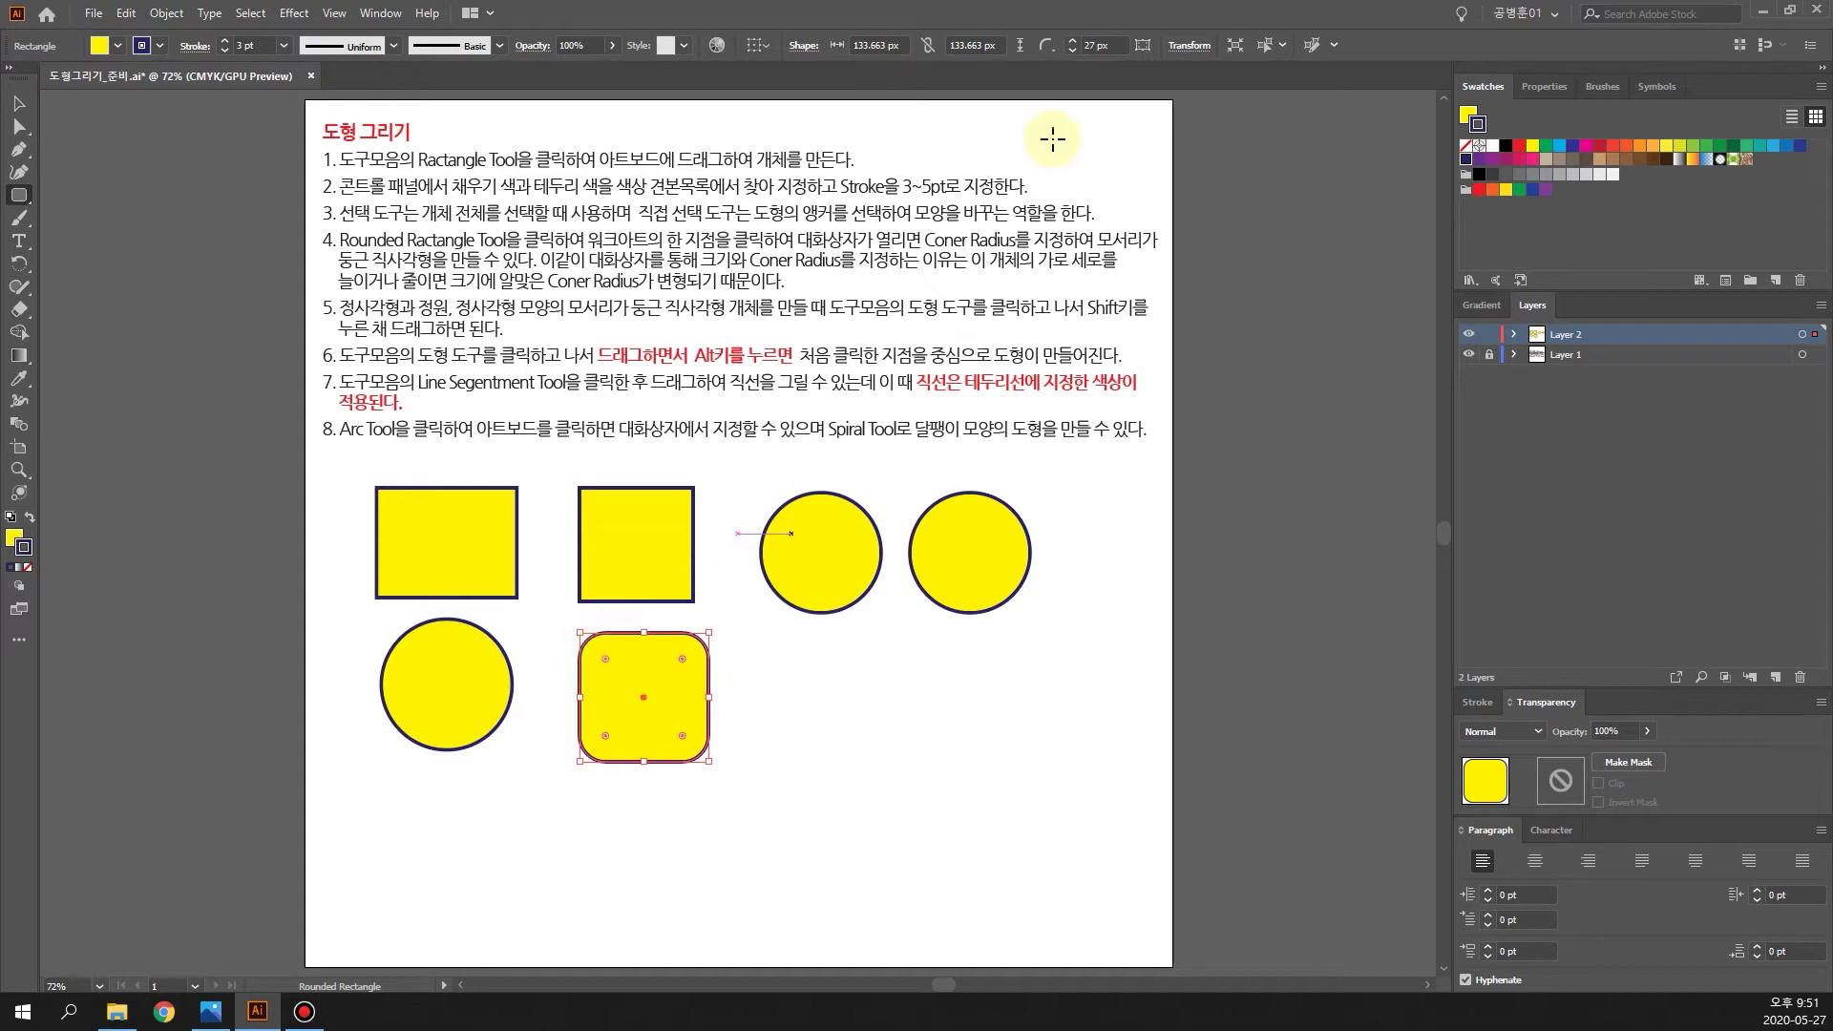
pyautogui.click(1072, 41)
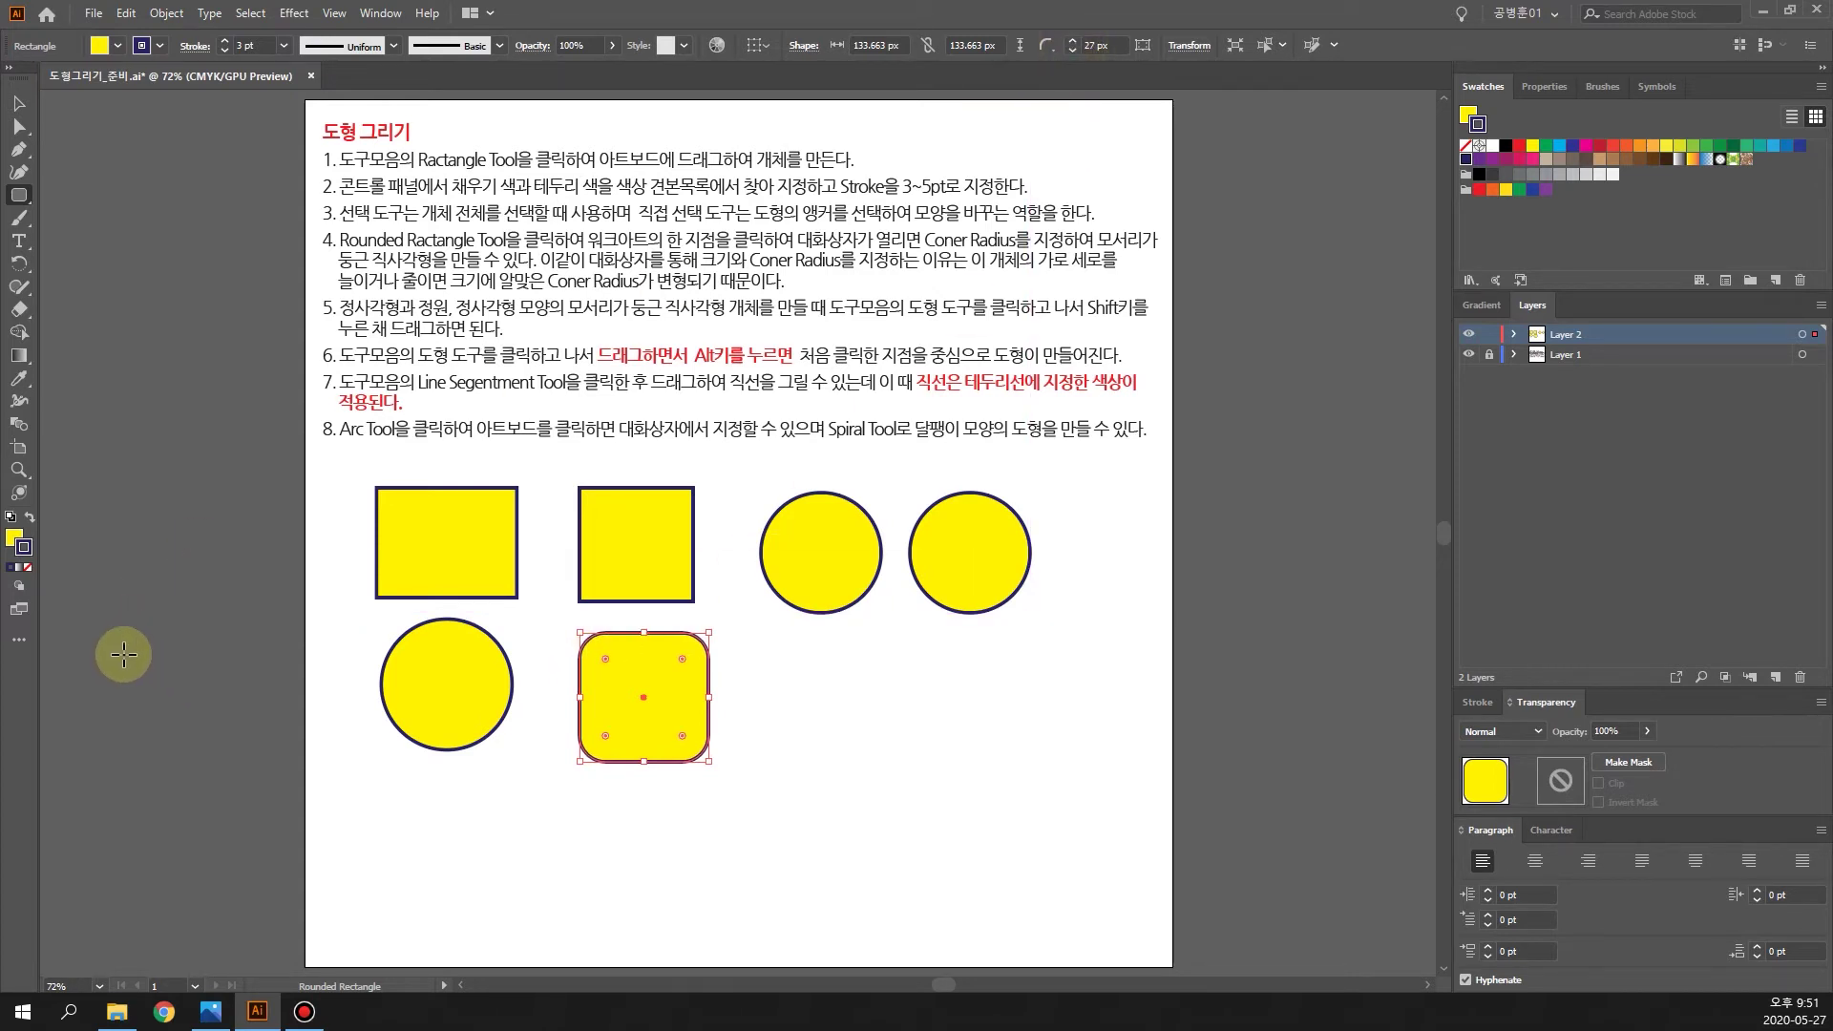
# Step: Draw a horizontal line about 254 px long with the Line Segment Tool, beside the rounded square and below the two circles
pyautogui.click(25, 202)
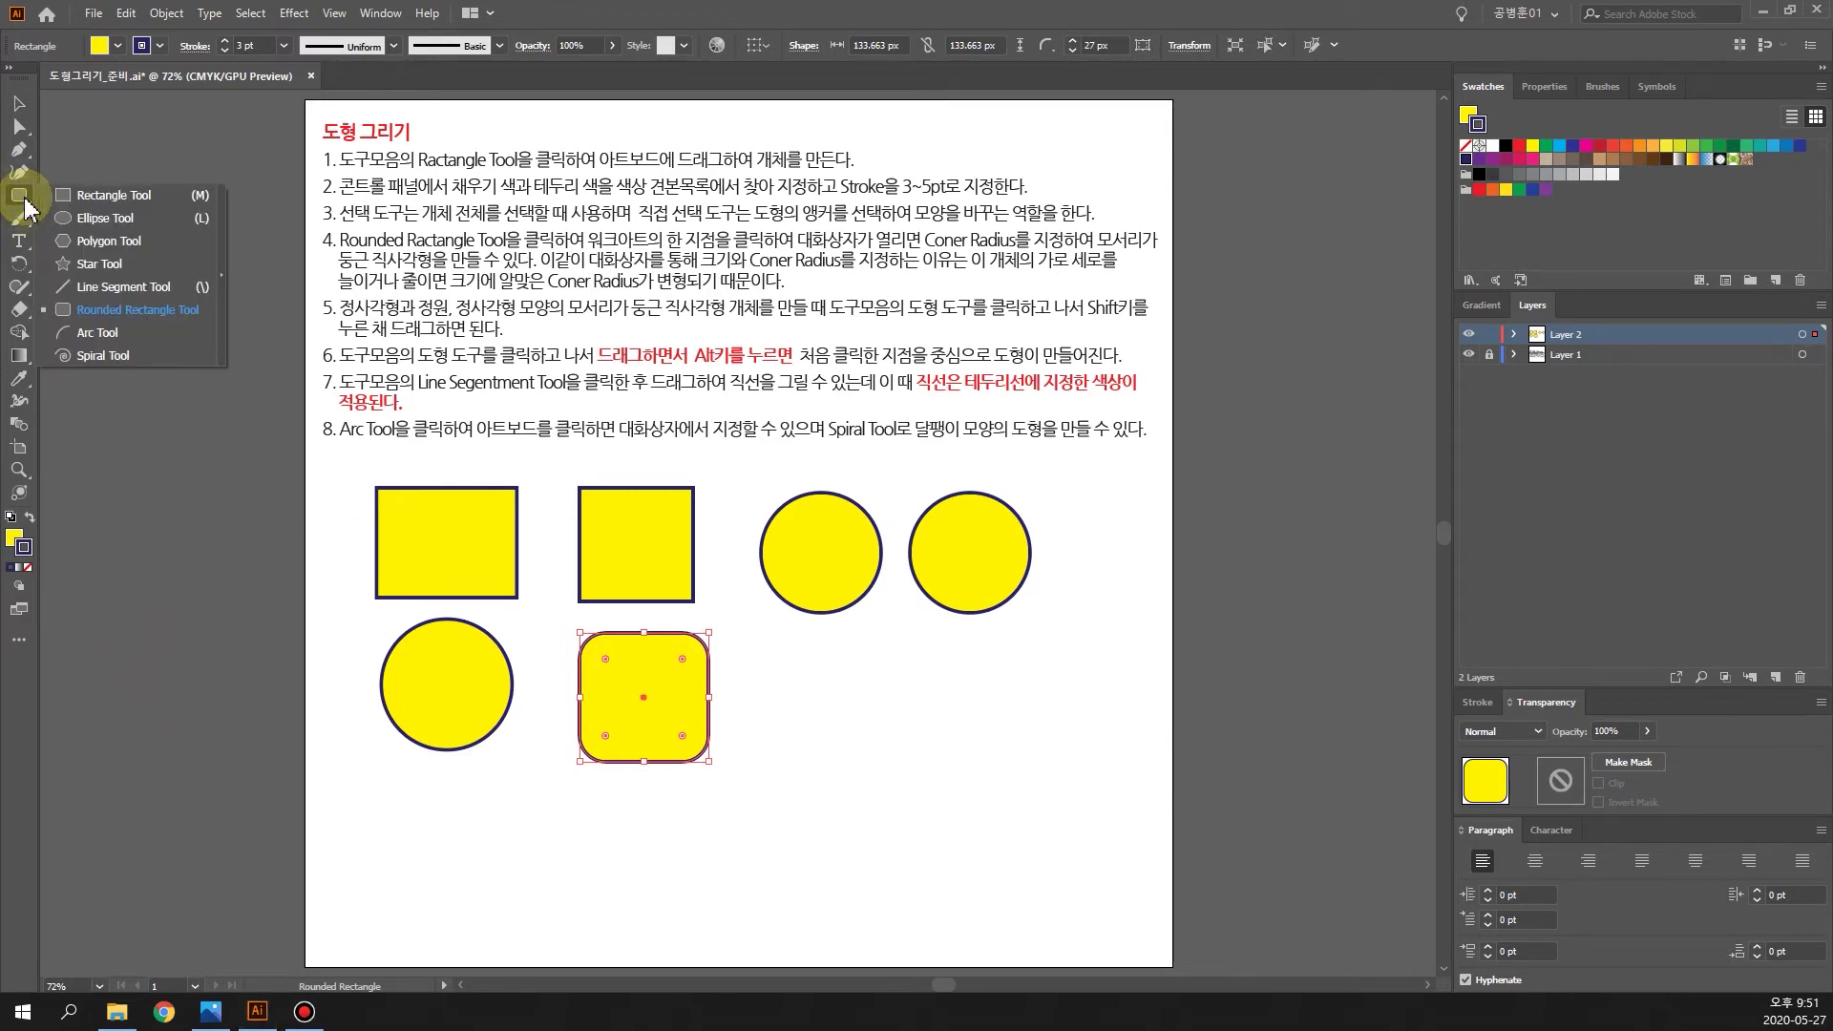
pyautogui.click(114, 289)
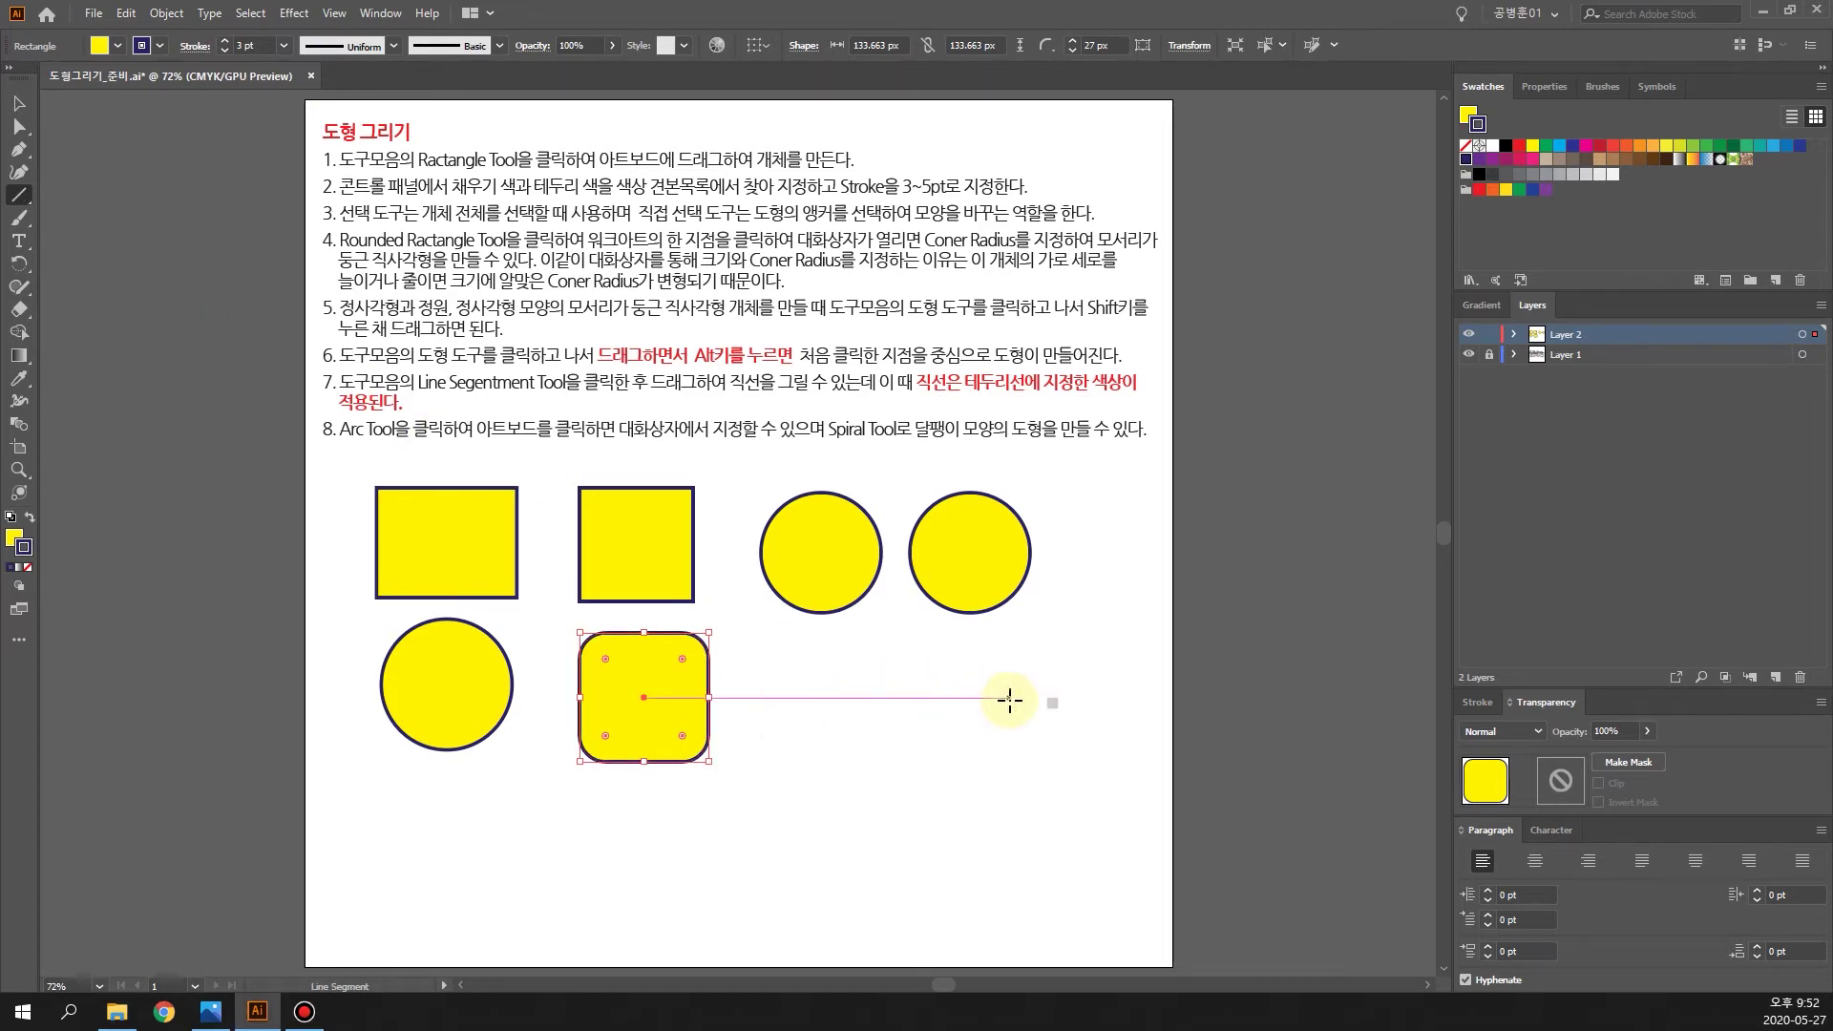
pyautogui.moveTo(1028, 699); pyautogui.dragTo(1029, 698)
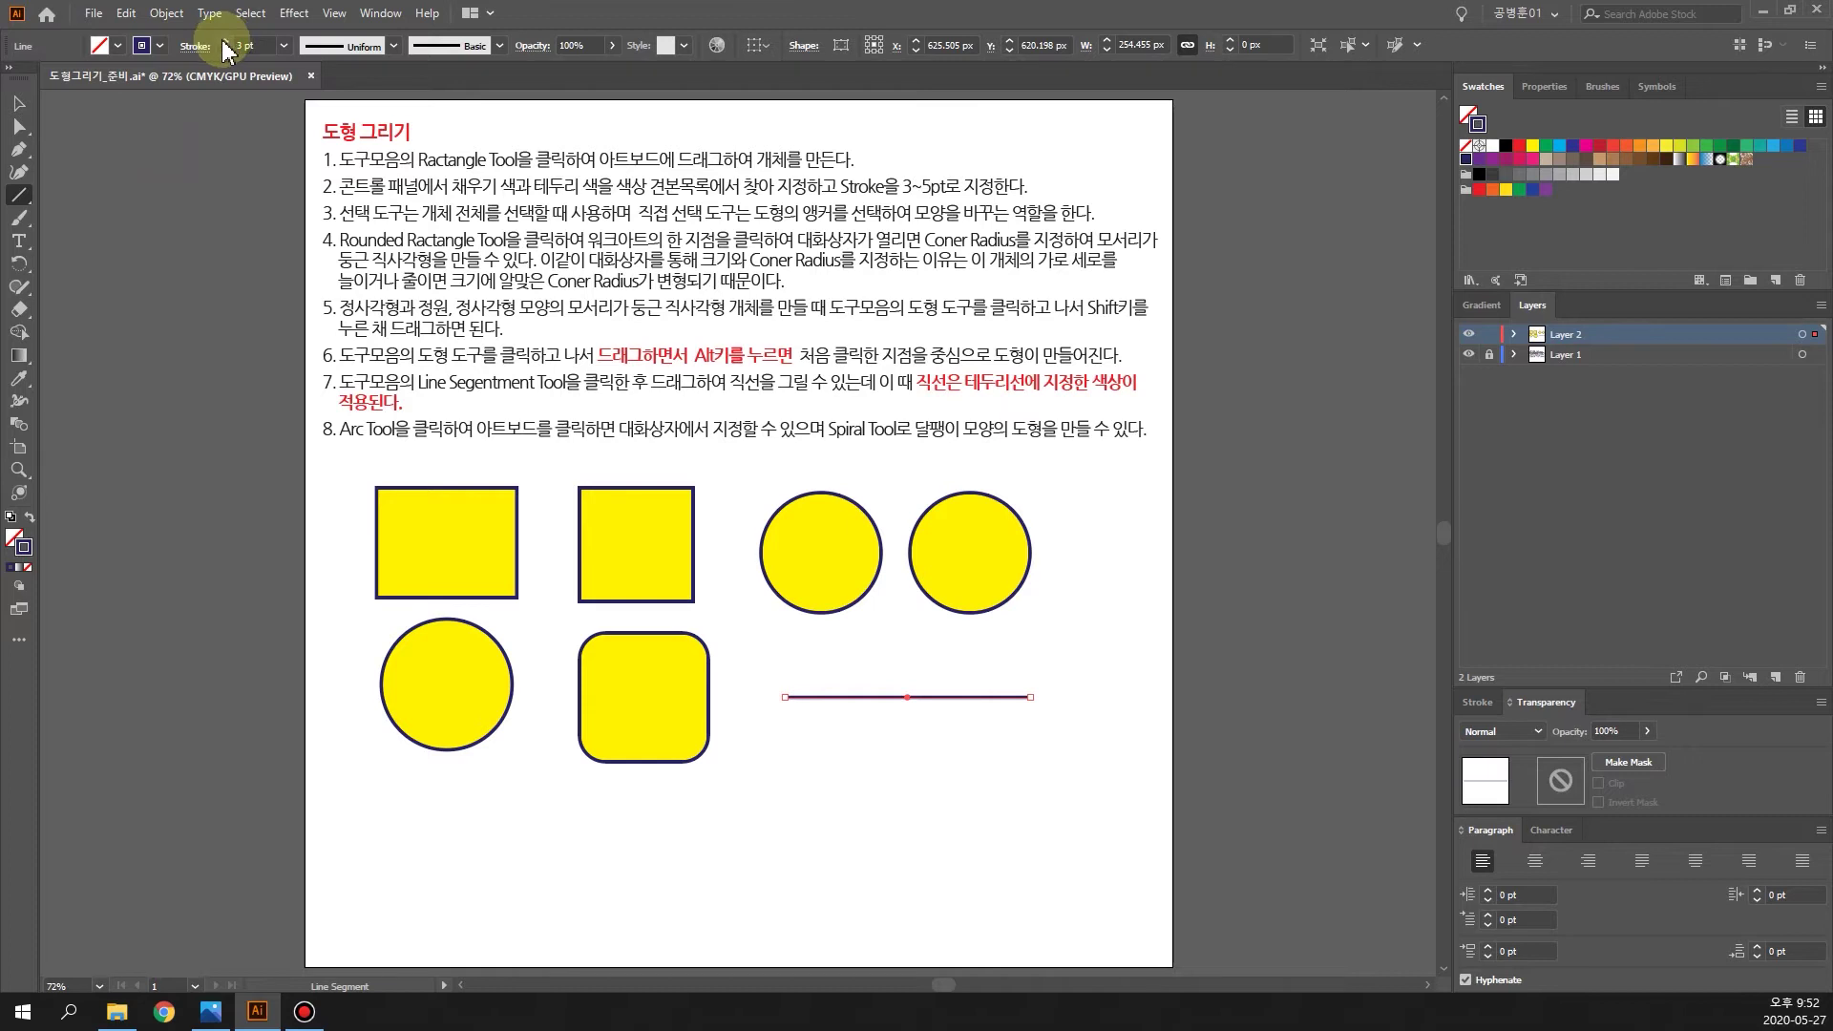
# Step: Give the line a dark brown stroke colour and set its stroke weight to 14 pt
pyautogui.click(160, 46)
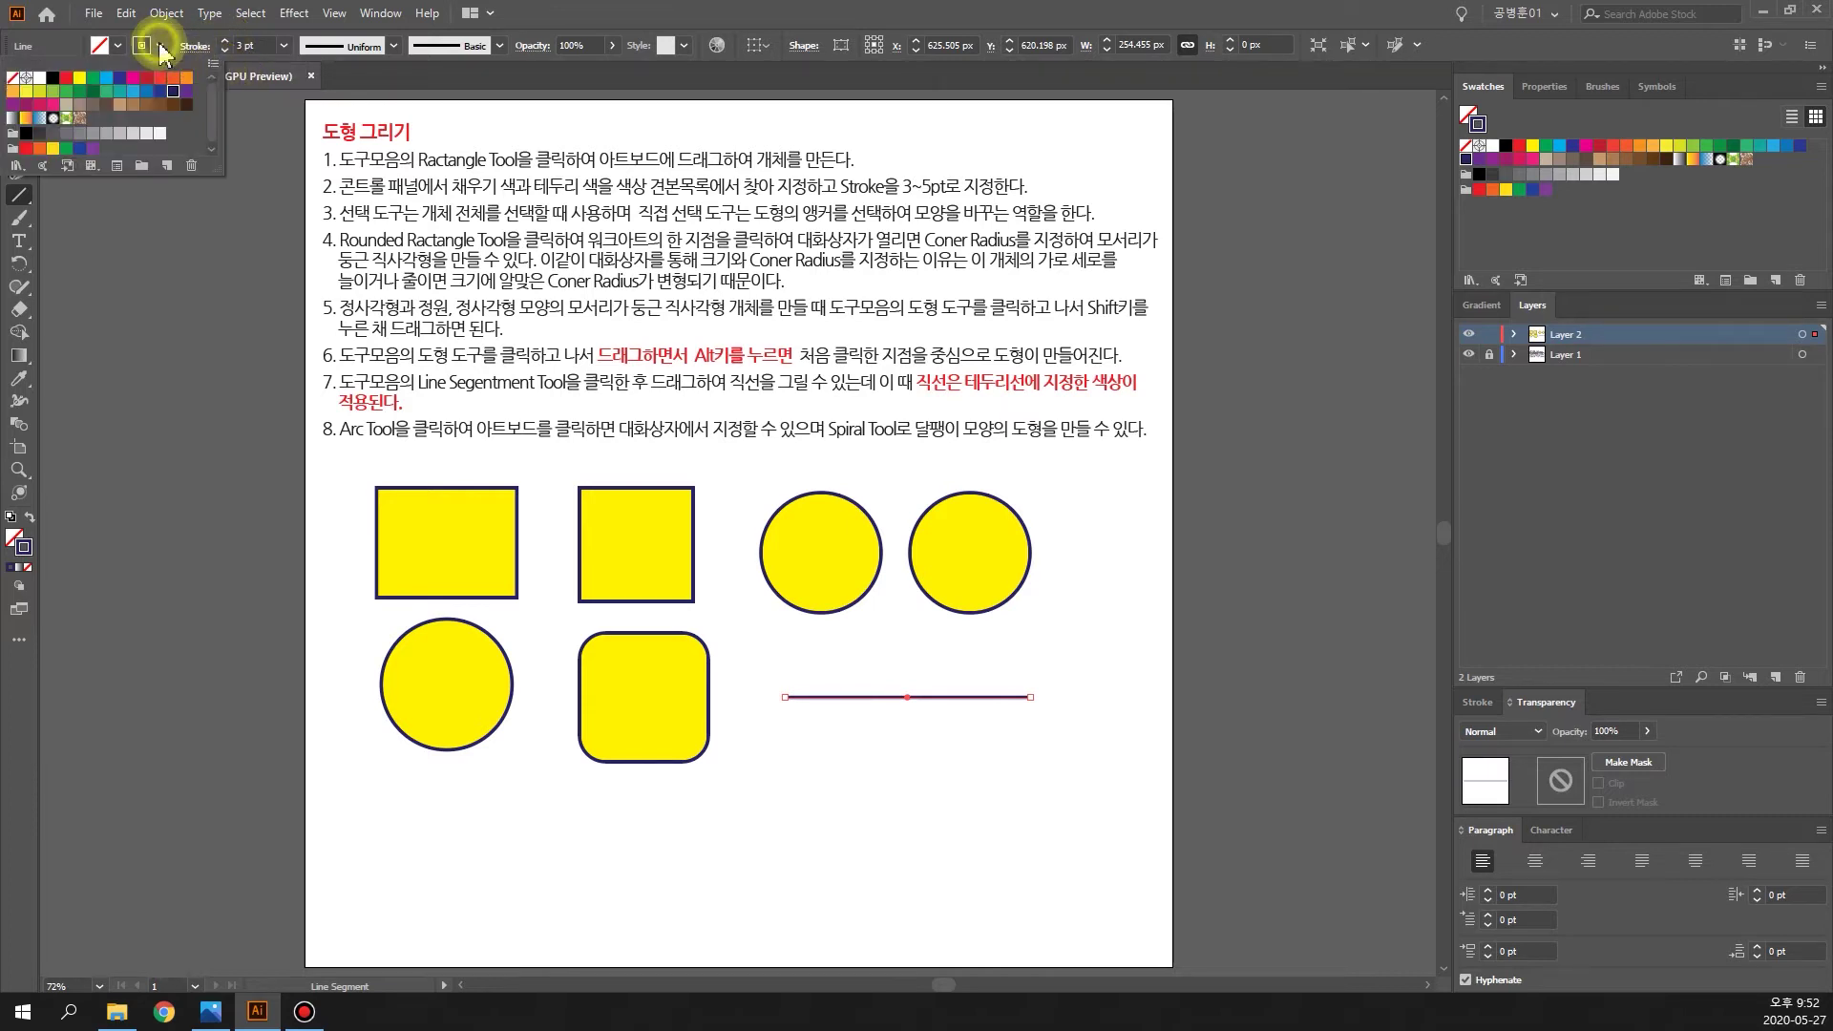
pyautogui.click(190, 107)
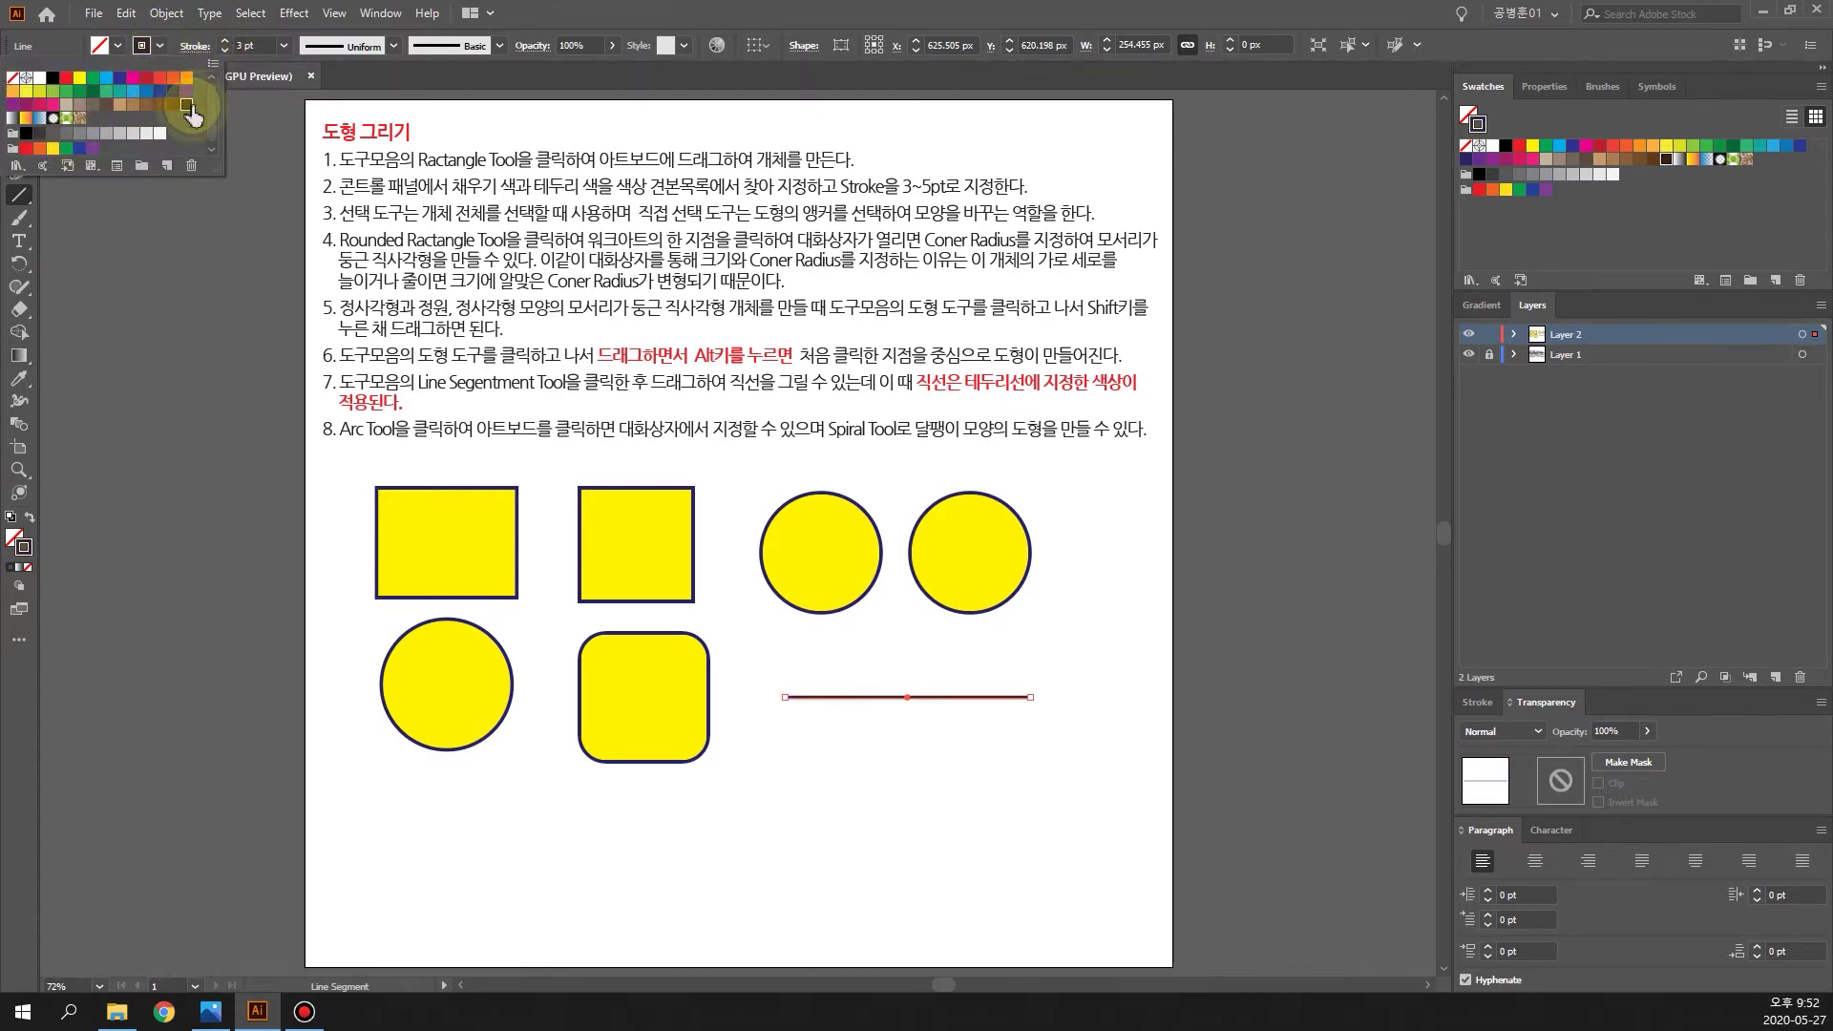
pyautogui.click(226, 42)
pyautogui.click(227, 42)
pyautogui.click(226, 42)
pyautogui.click(227, 42)
pyautogui.click(226, 41)
pyautogui.click(225, 41)
pyautogui.click(225, 41)
pyautogui.click(226, 41)
pyautogui.click(226, 41)
pyautogui.click(225, 42)
pyautogui.click(225, 41)
pyautogui.click(226, 41)
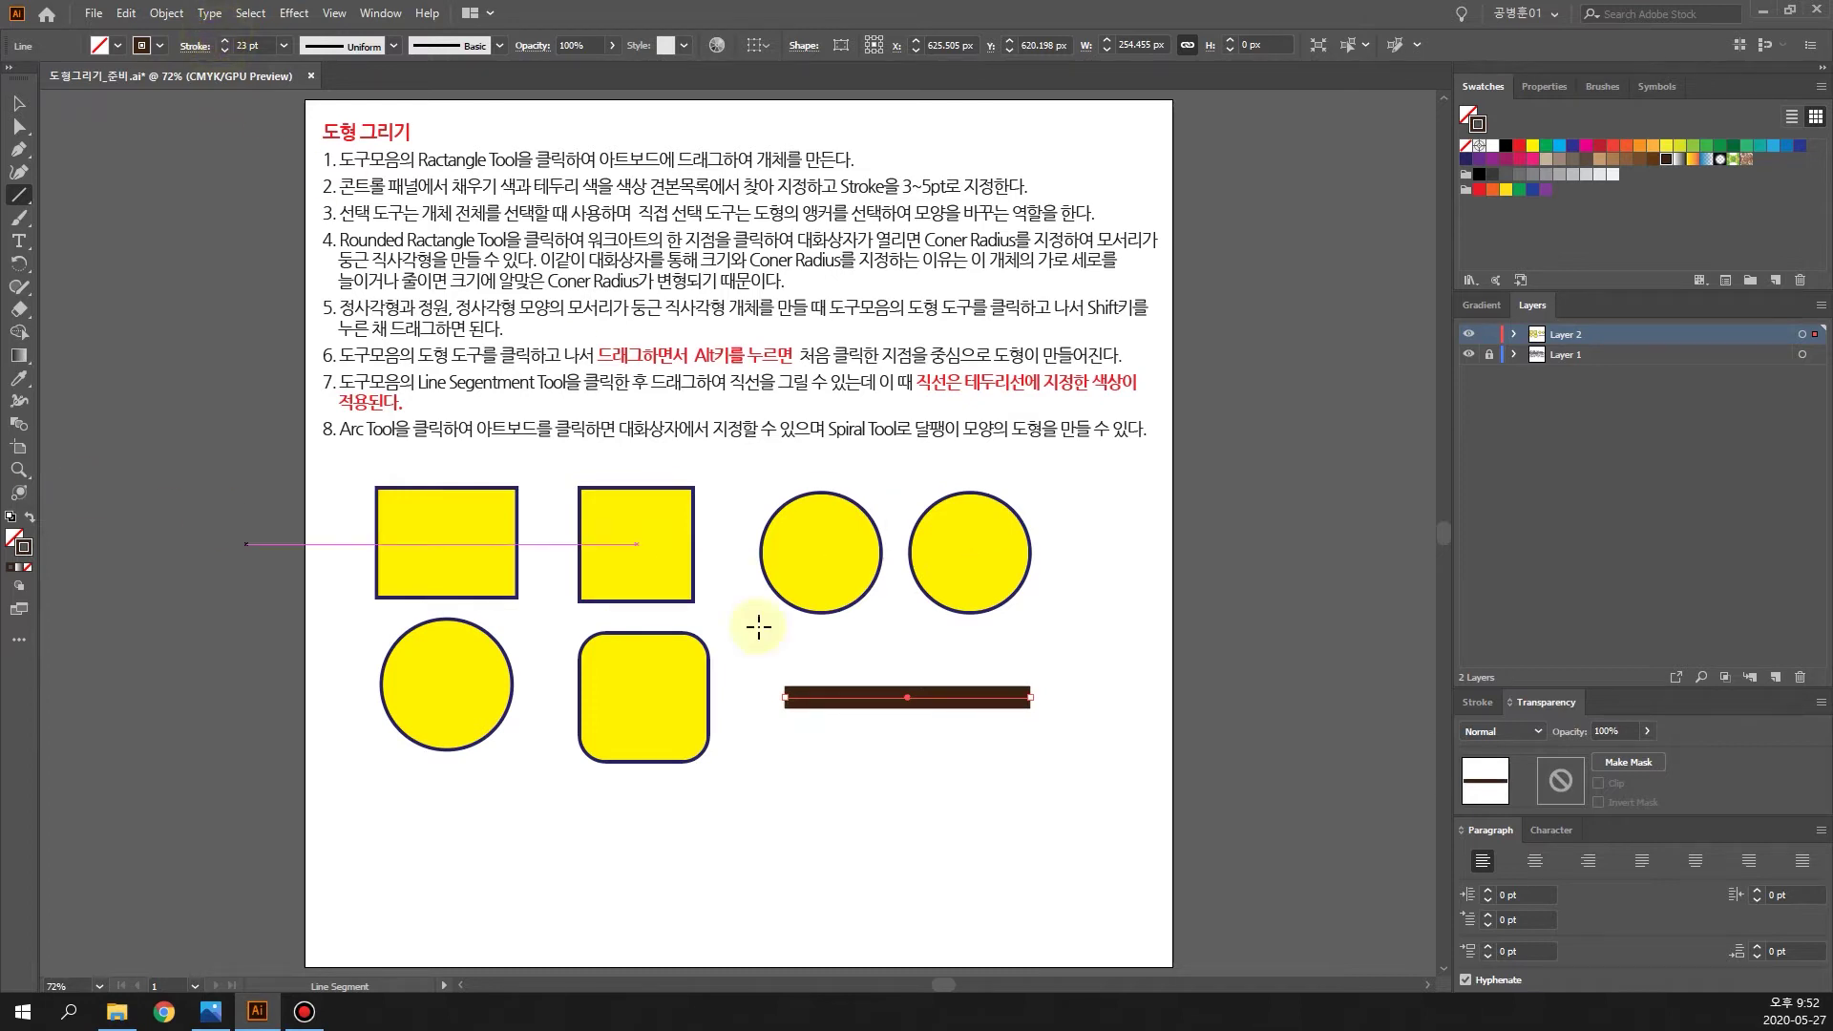
pyautogui.click(225, 50)
pyautogui.click(224, 50)
pyautogui.click(224, 49)
pyautogui.click(225, 50)
pyautogui.click(224, 50)
pyautogui.click(224, 49)
pyautogui.click(224, 50)
pyautogui.click(224, 49)
pyautogui.click(225, 49)
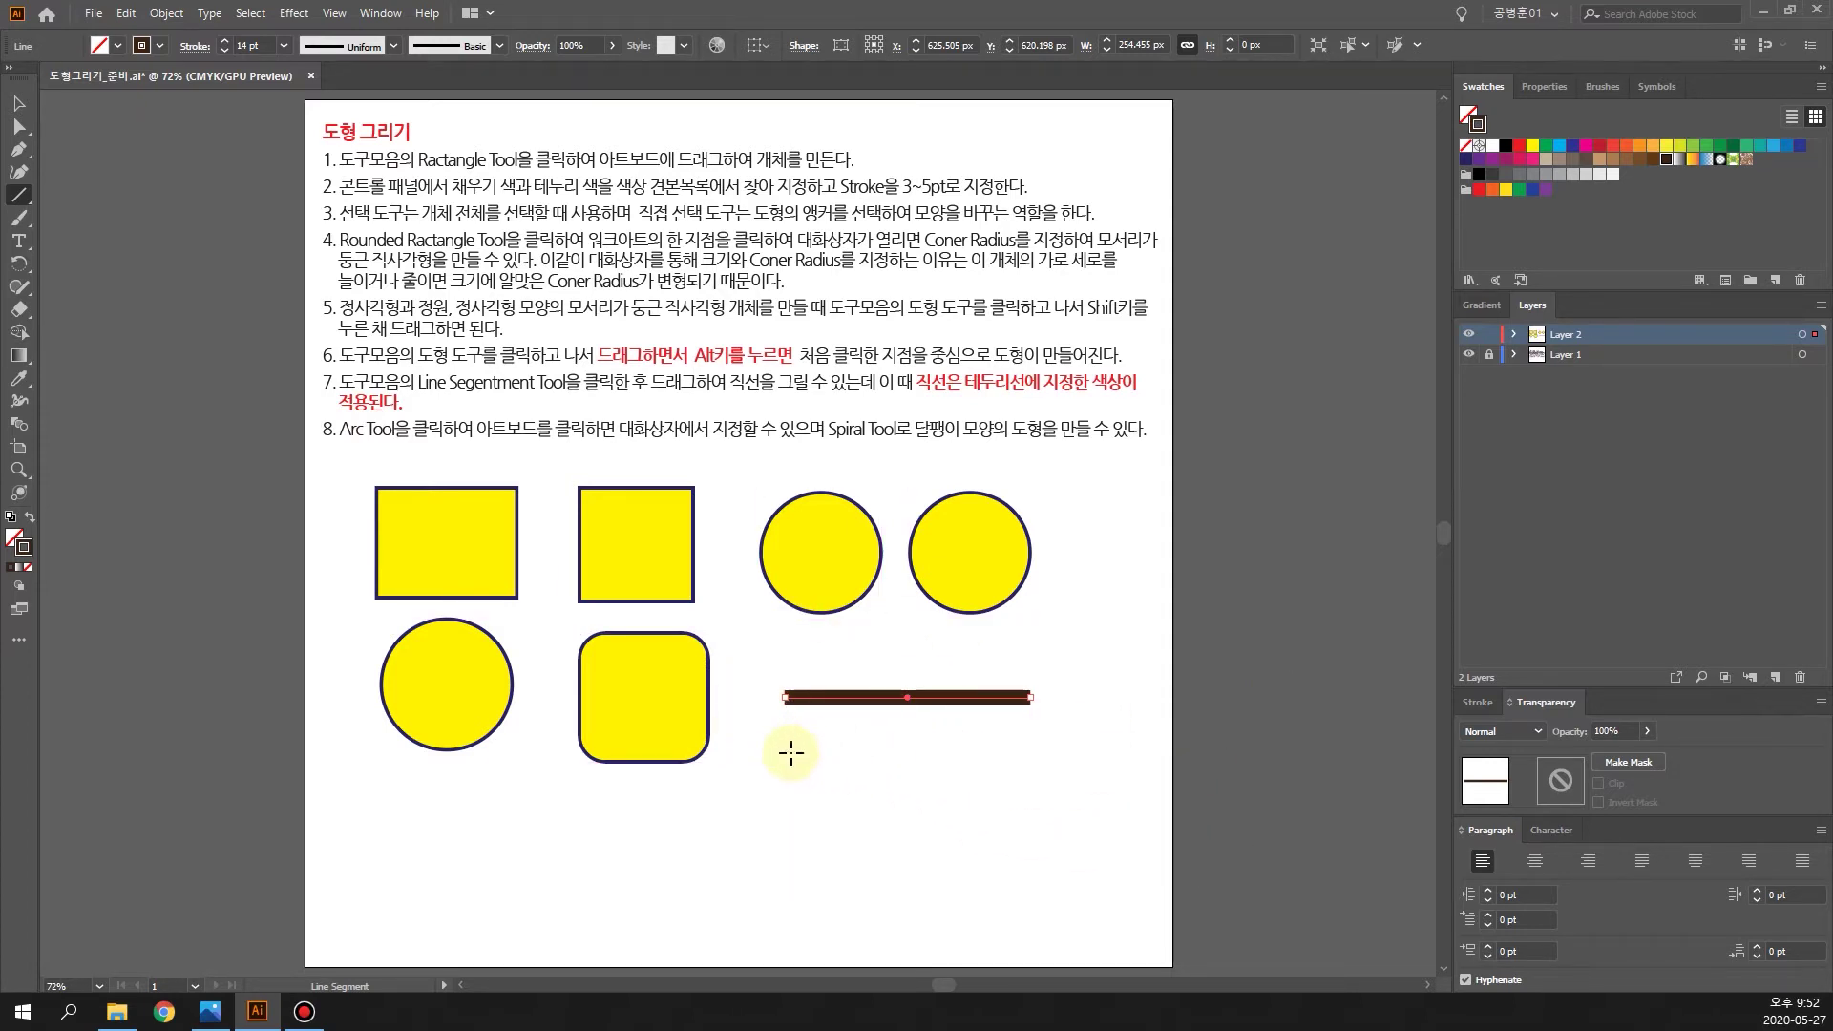
# Step: Add the Arrow 1 arrowhead to the line's end point and scale it to 62%
pyautogui.click(1471, 718)
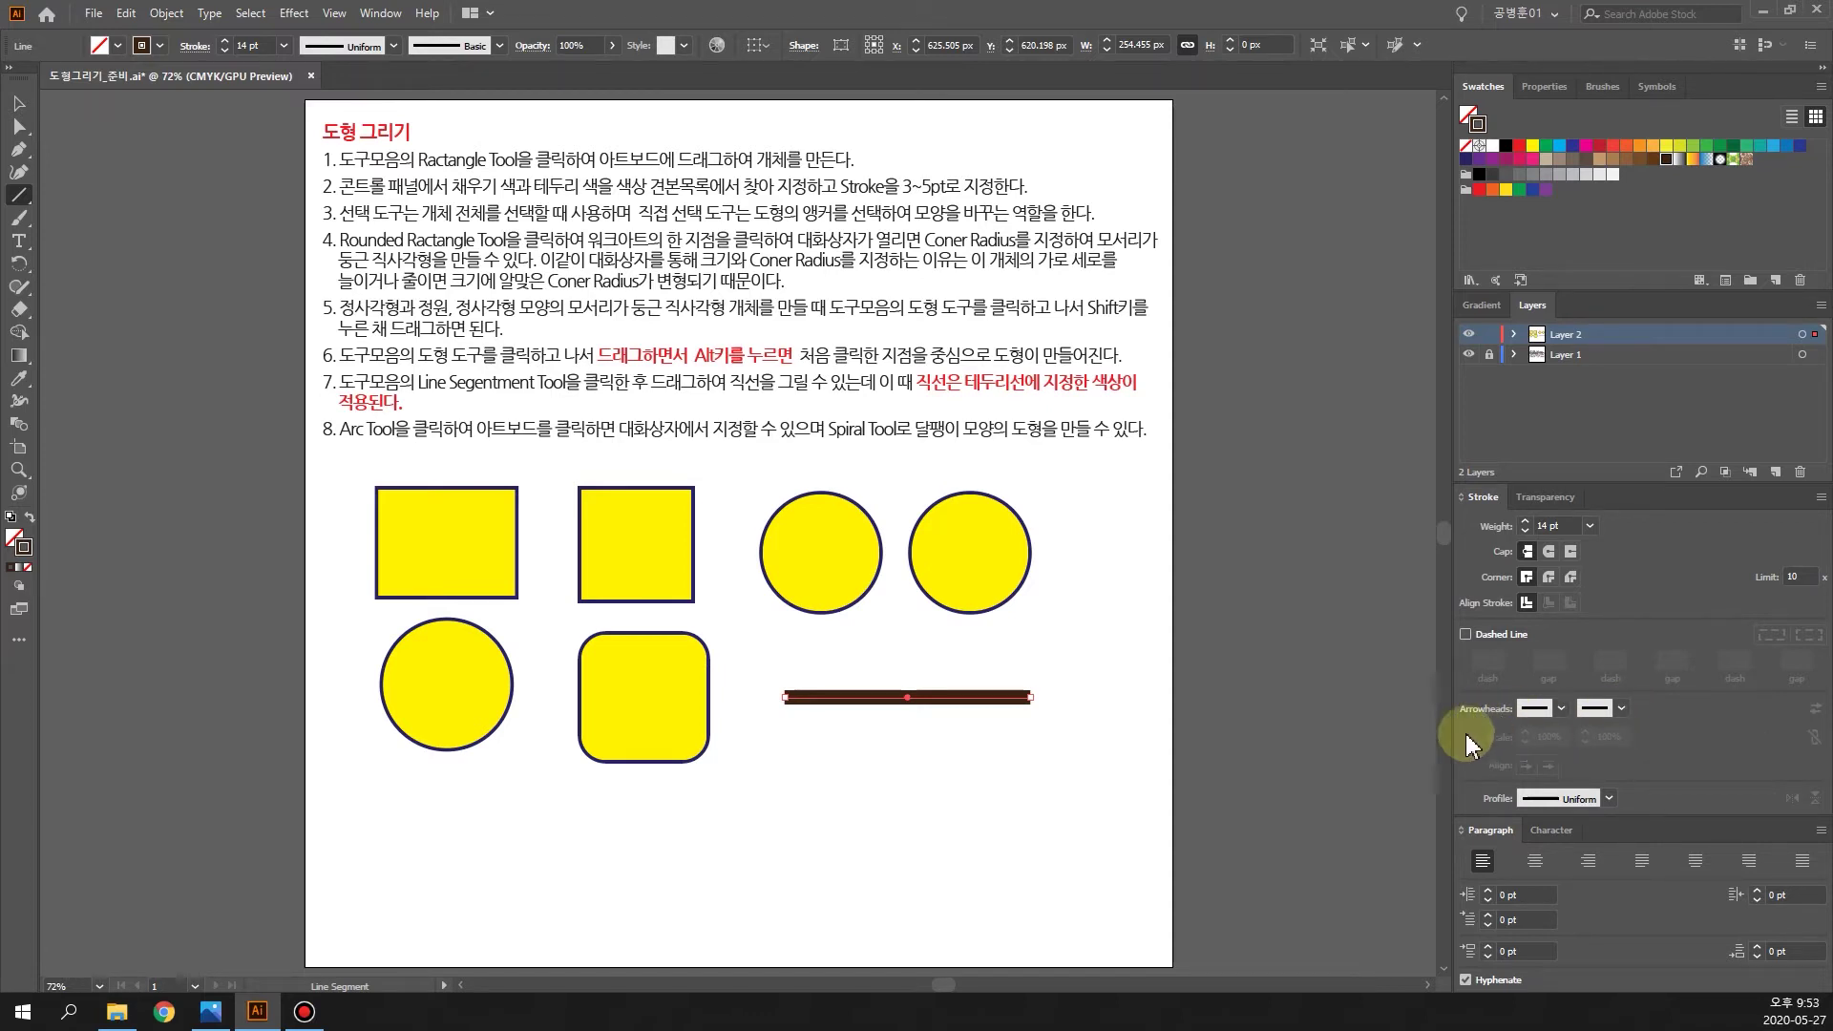
pyautogui.click(1623, 709)
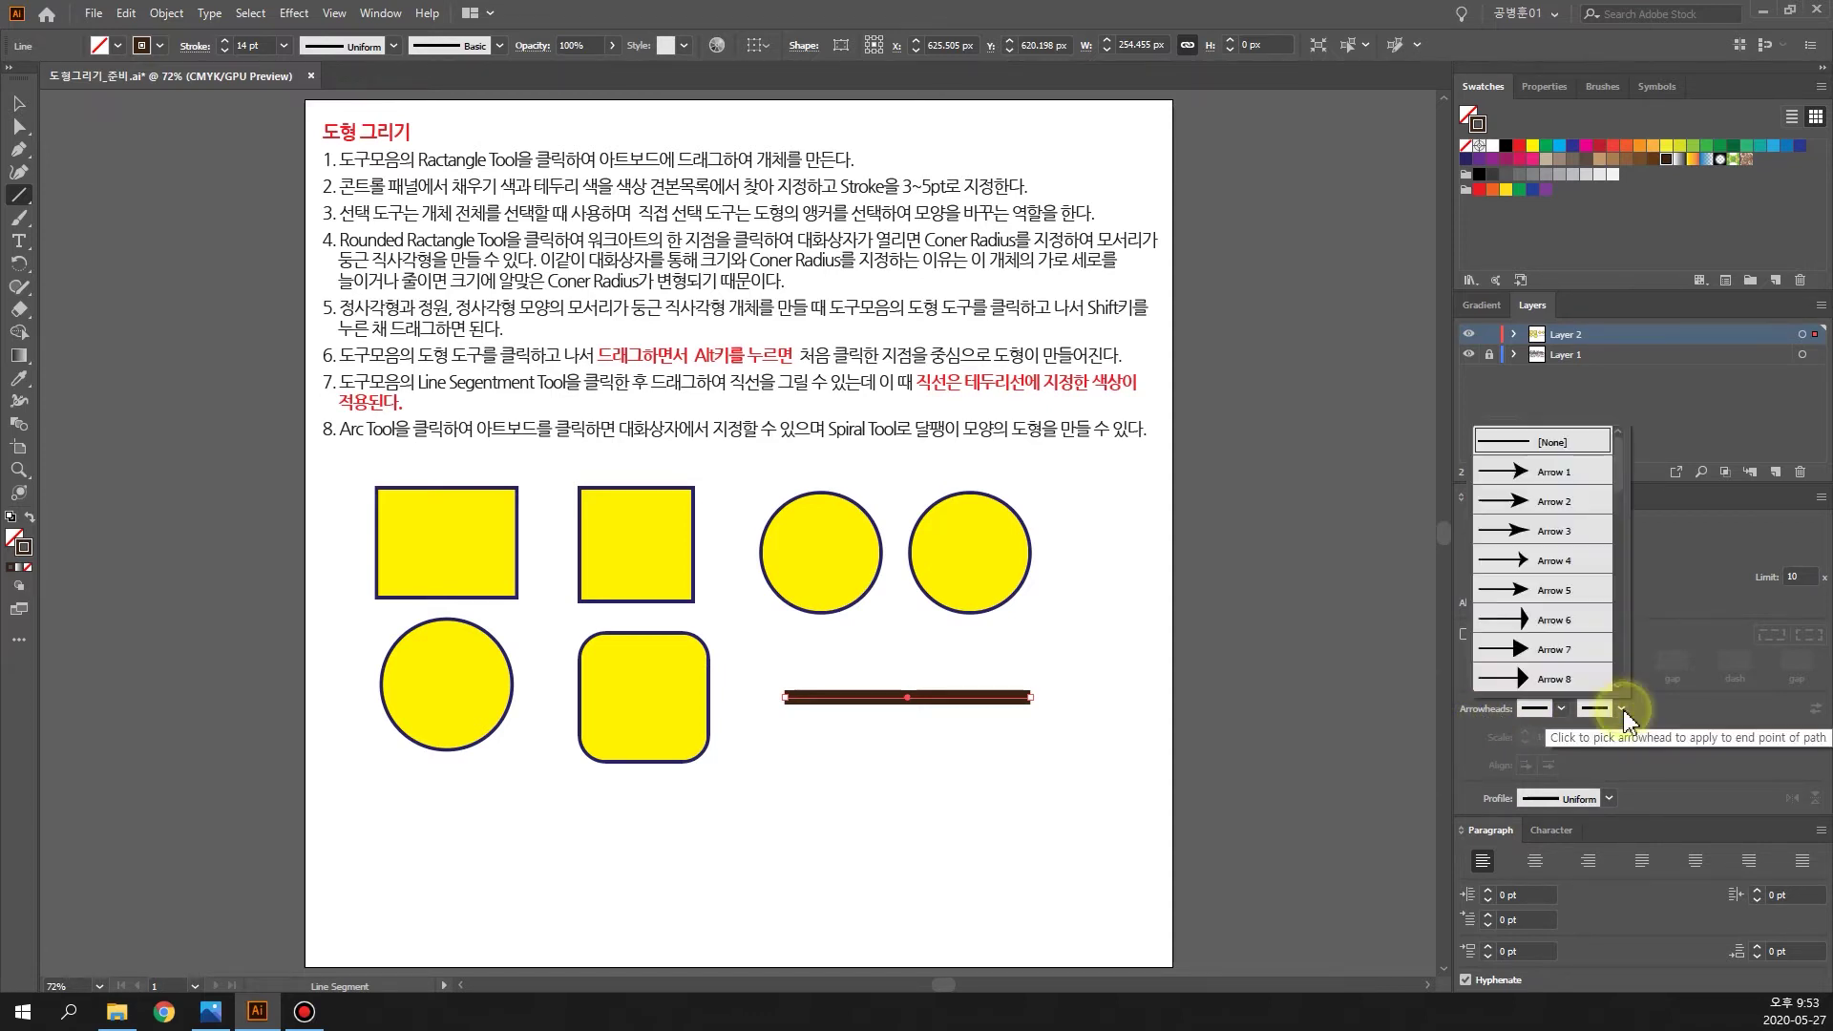
pyautogui.click(1518, 474)
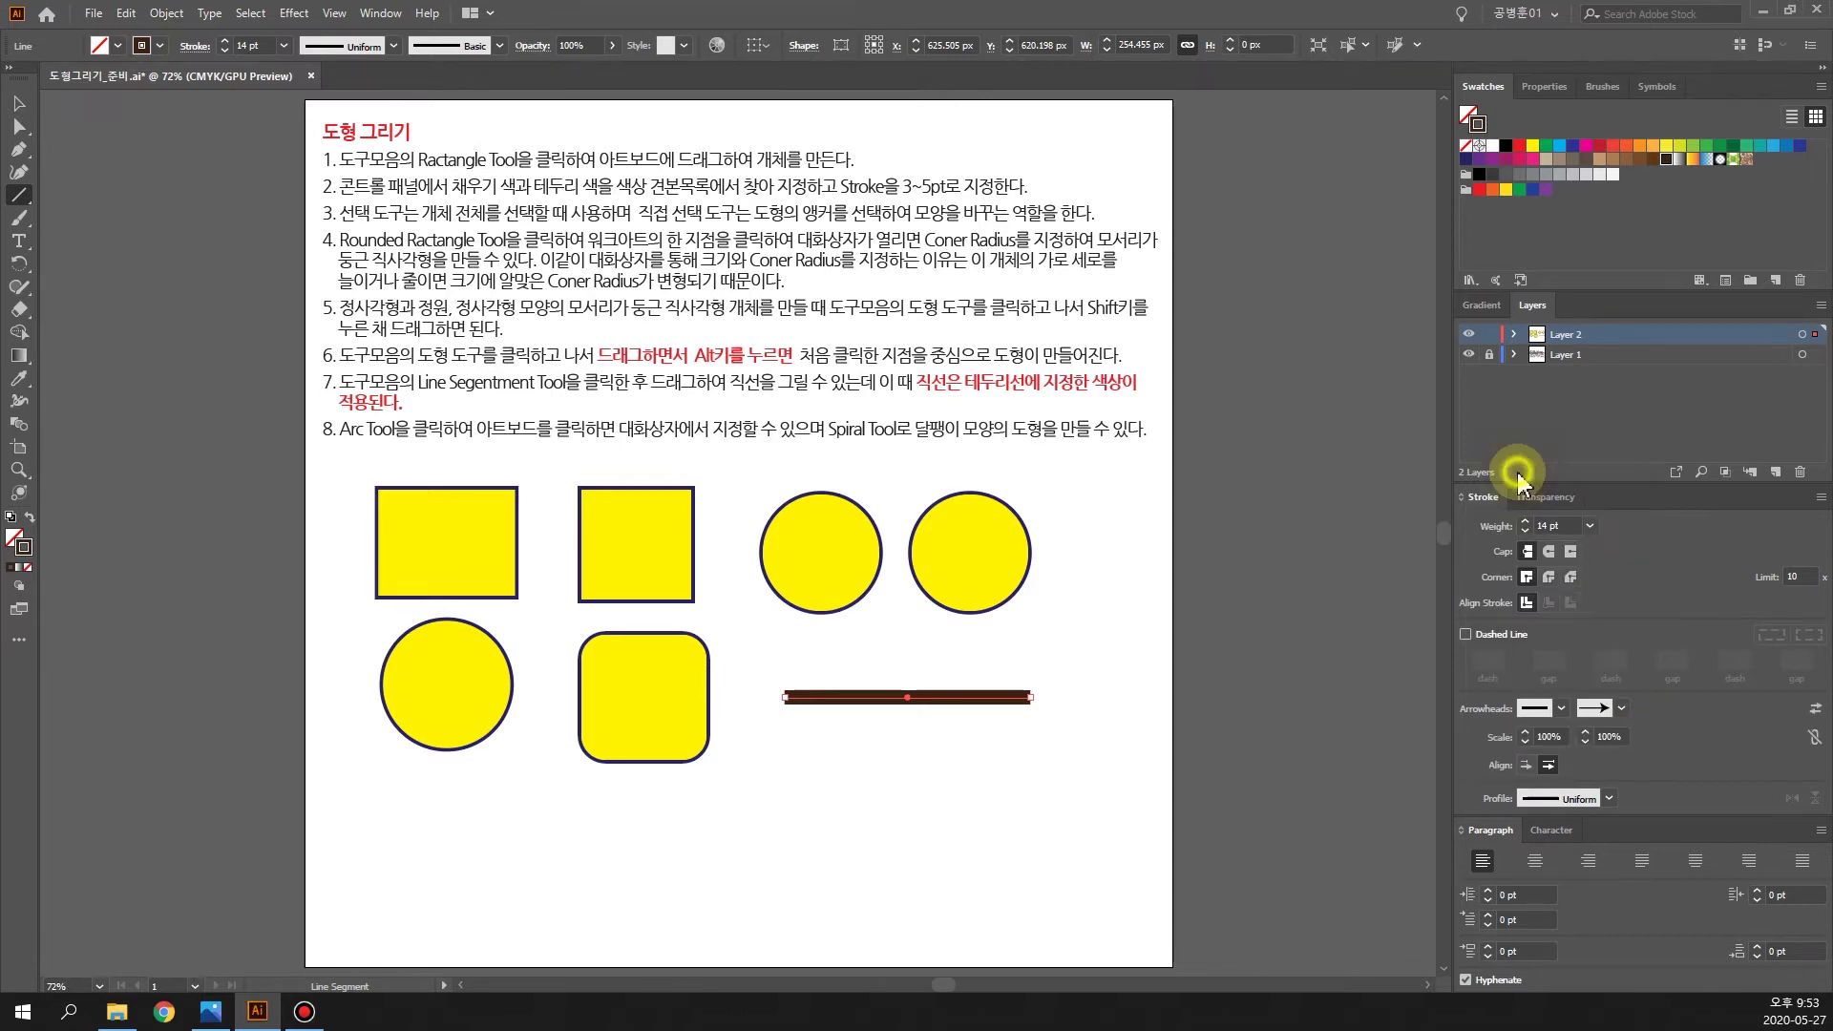
pyautogui.click(1584, 745)
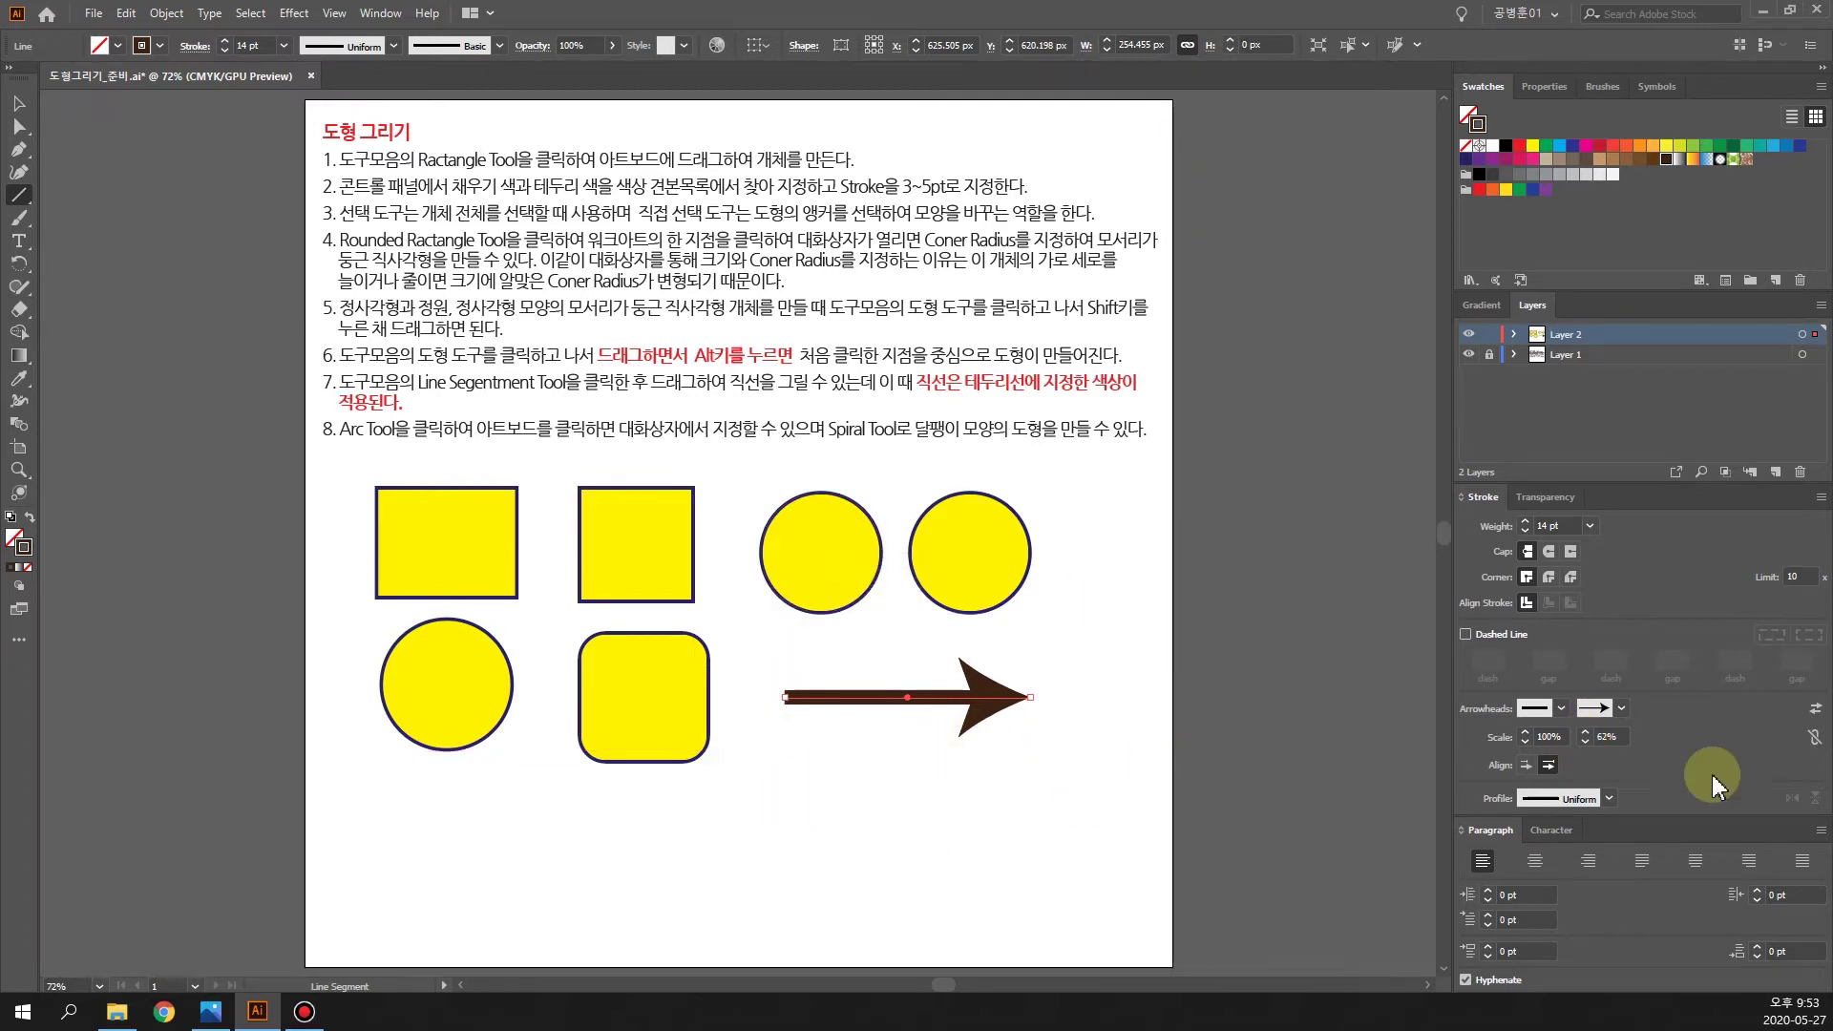
# Step: Try different arrowheads on the line's end point, including Arrow 8 and Arrow 11, ending with Arrow 14
pyautogui.click(1620, 709)
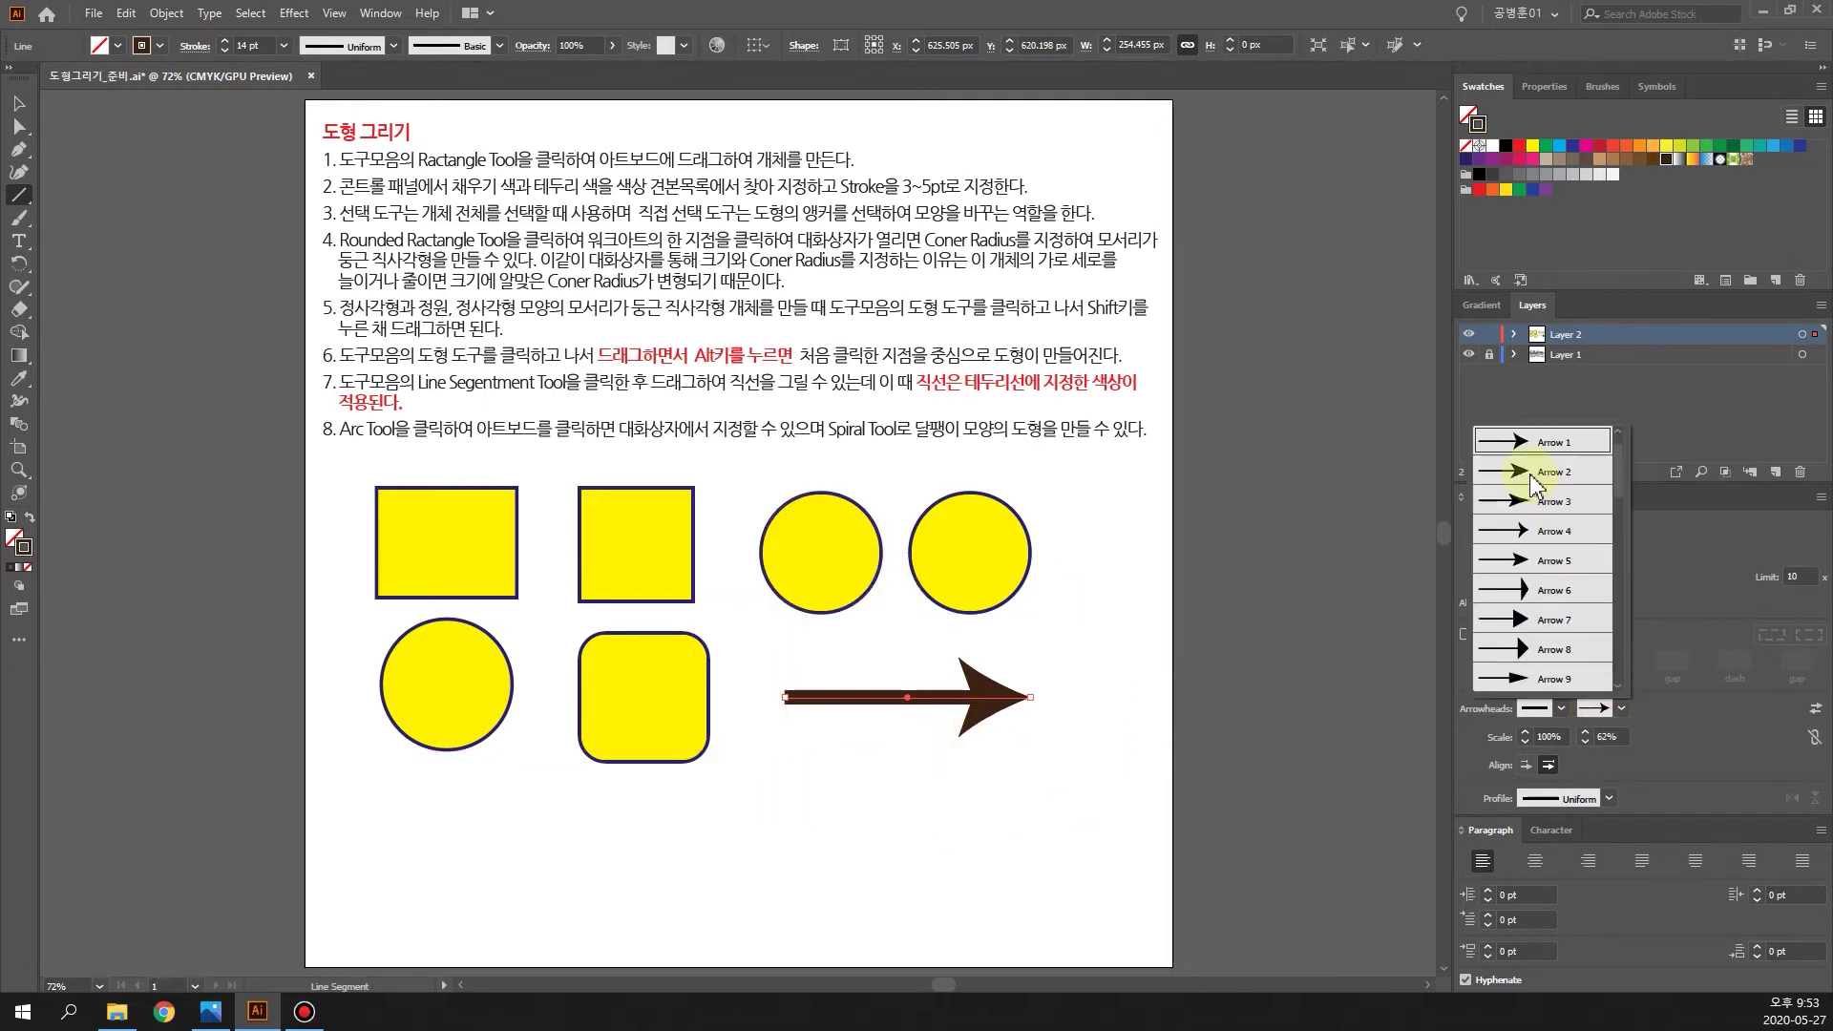
pyautogui.click(1531, 476)
pyautogui.click(1620, 708)
pyautogui.click(1628, 679)
pyautogui.click(1620, 708)
pyautogui.click(1626, 688)
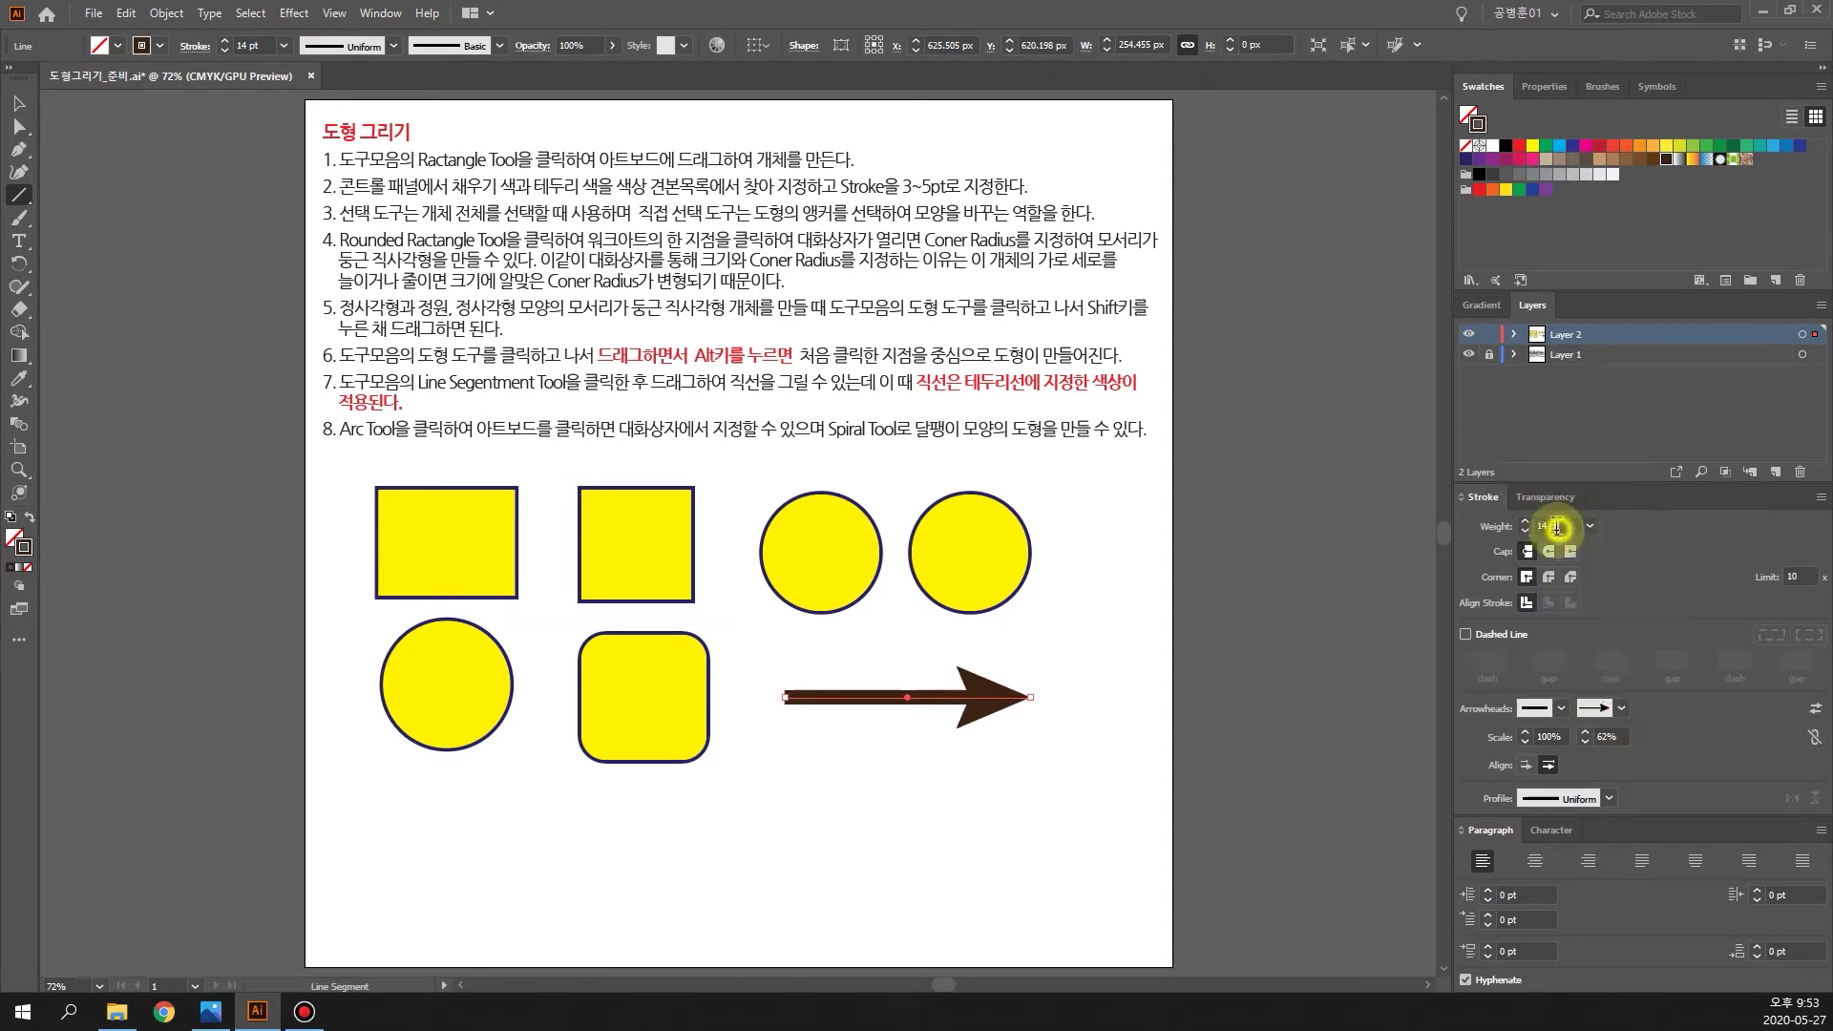
pyautogui.click(1620, 708)
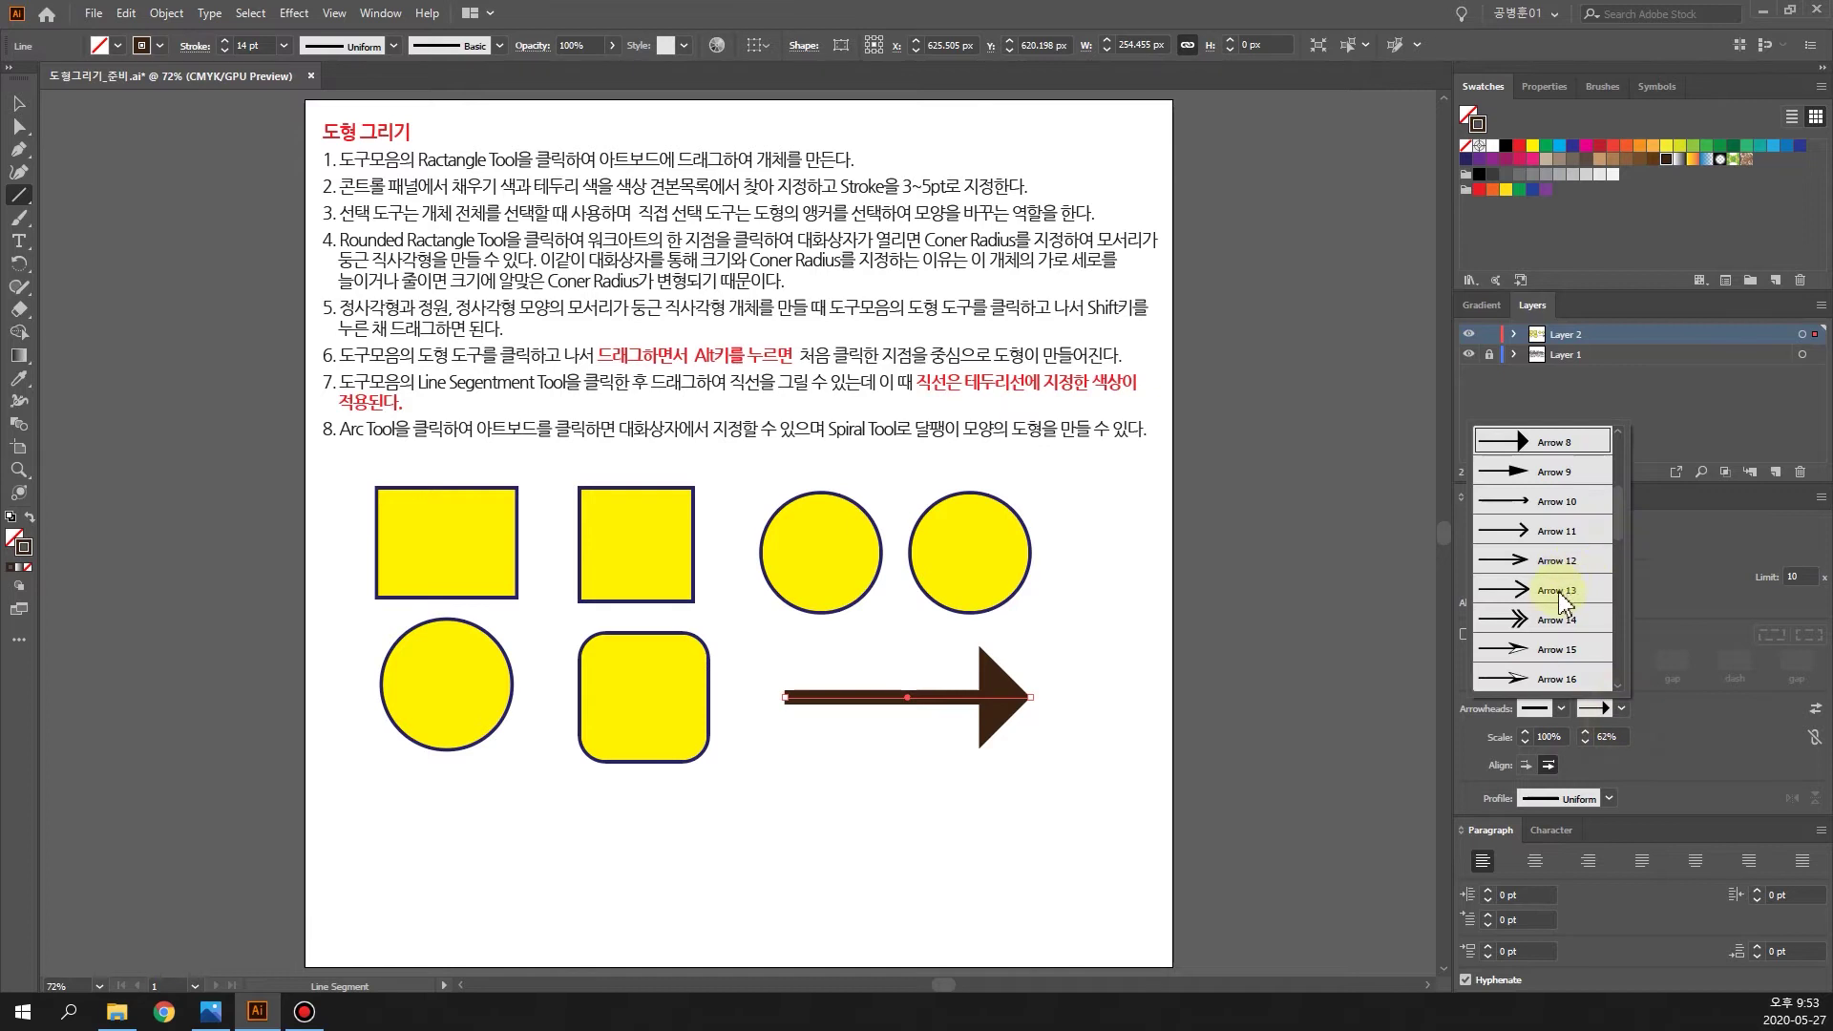
pyautogui.click(1558, 592)
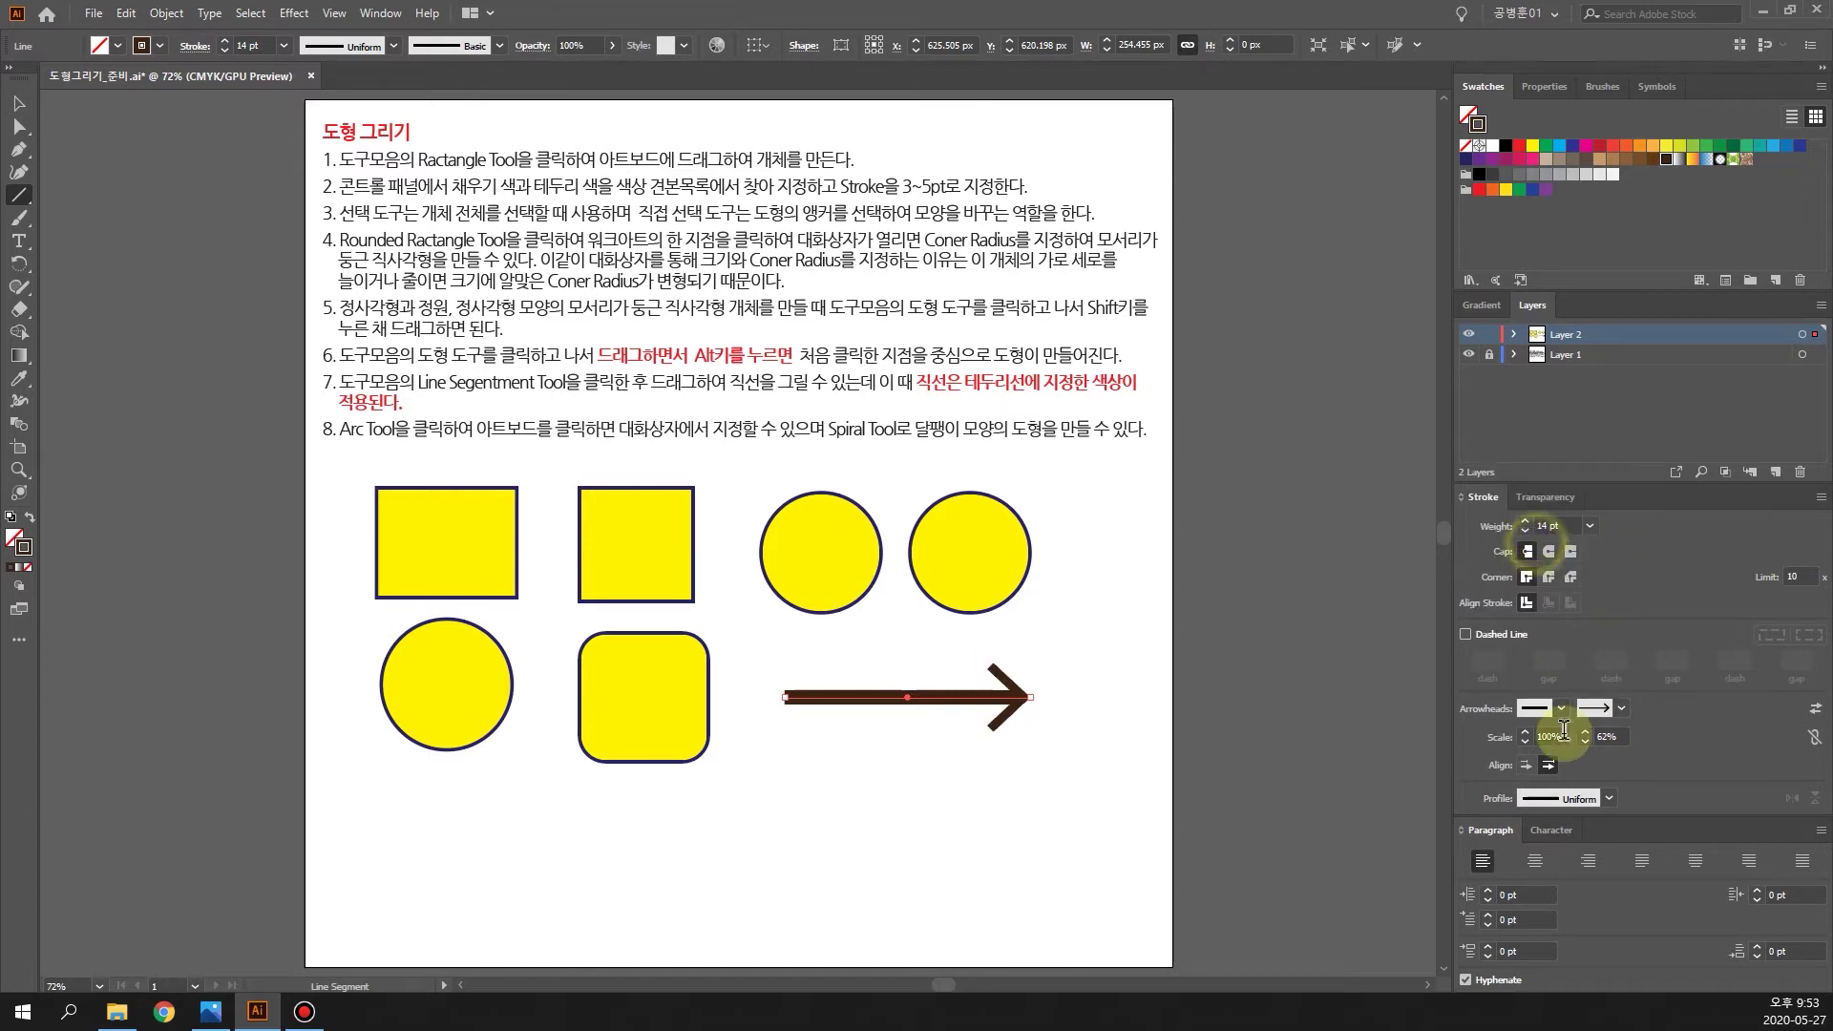
pyautogui.click(1621, 708)
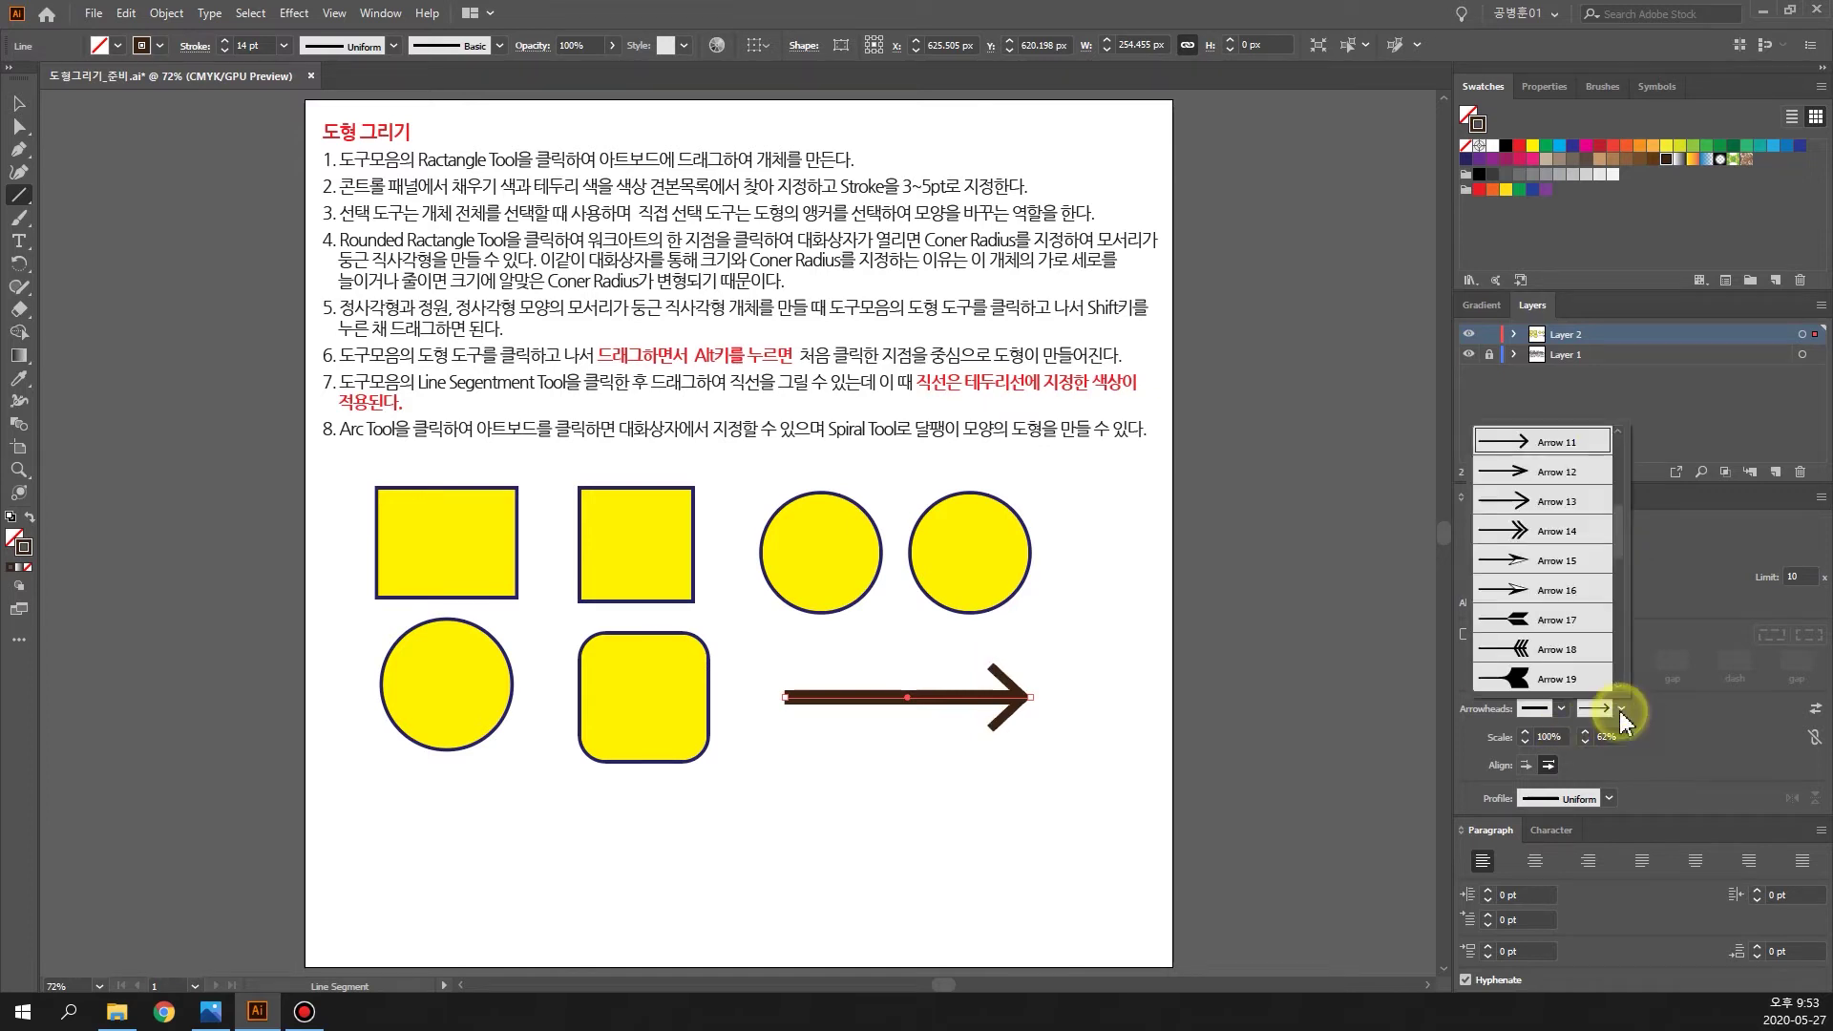
pyautogui.click(1541, 532)
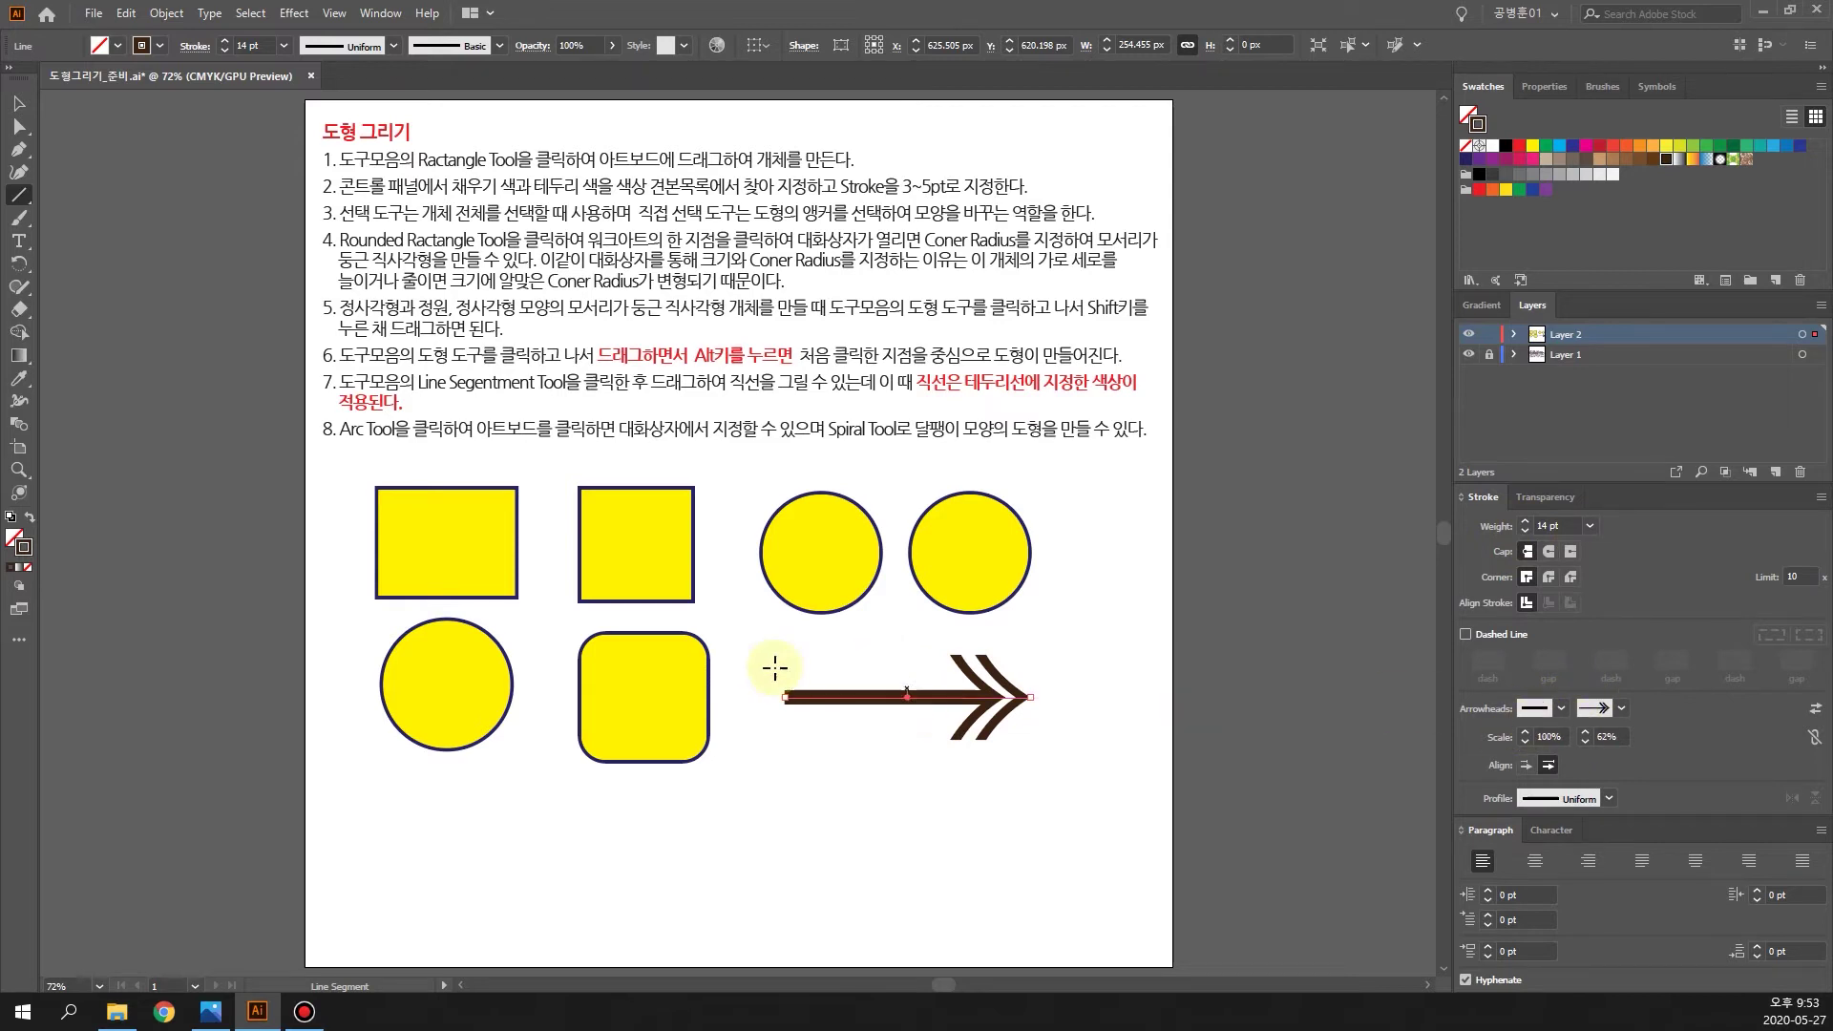
# Step: Add a square arrowhead to the line's start point and scale it to 57%
pyautogui.click(1561, 708)
pyautogui.moveTo(1563, 491)
pyautogui.mouseDown()
pyautogui.moveTo(1576, 521)
pyautogui.moveTo(1577, 491)
pyautogui.mouseUp()
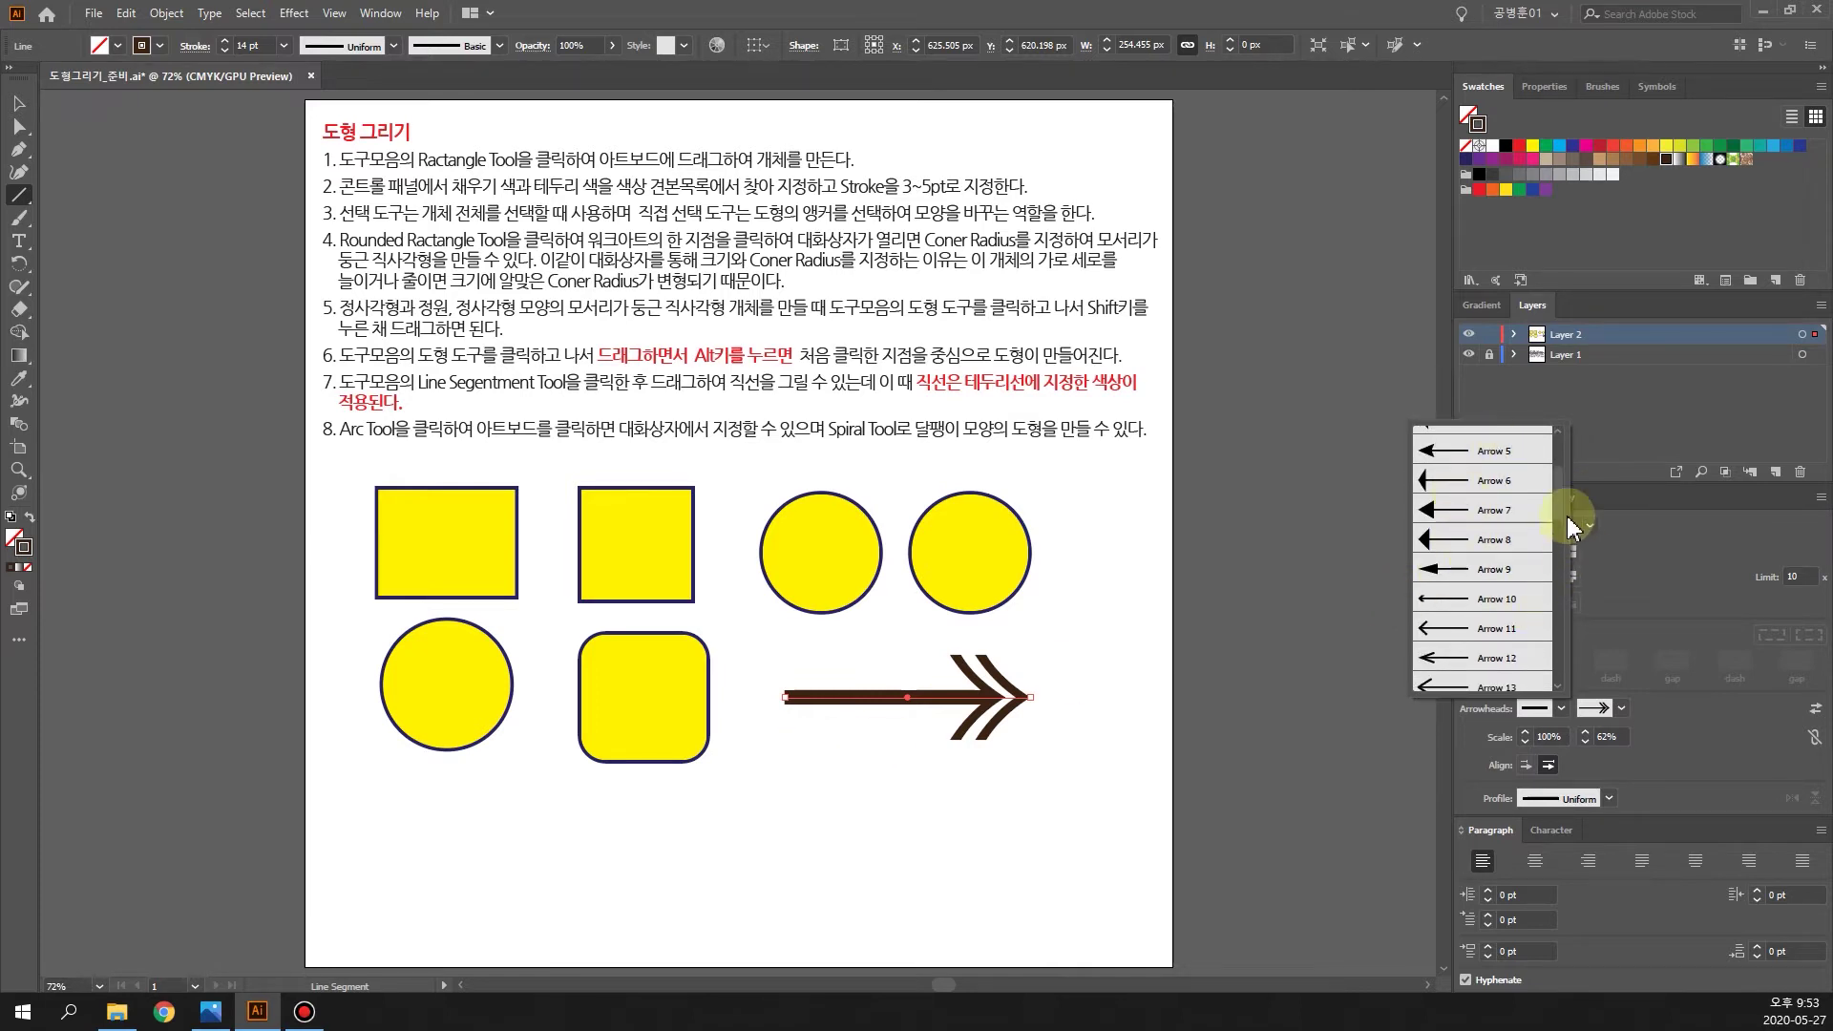
pyautogui.moveTo(1561, 496); pyautogui.dragTo(1563, 582)
pyautogui.click(1429, 543)
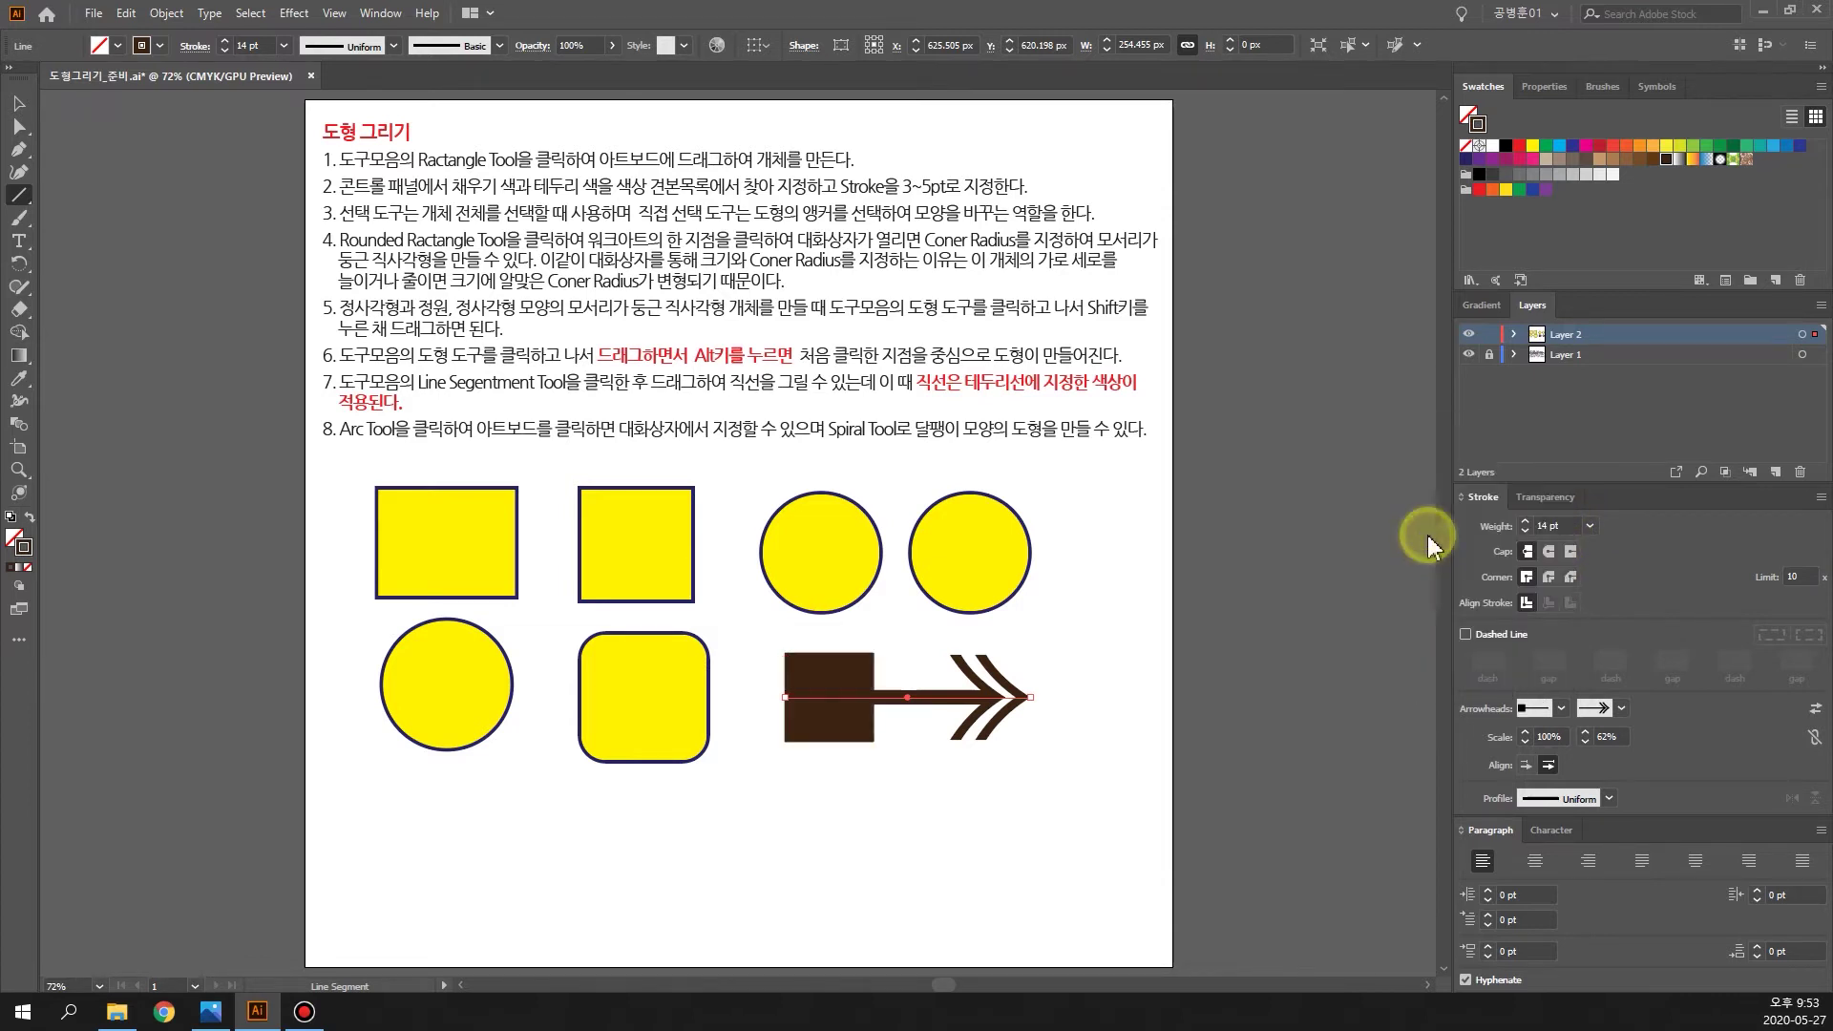
pyautogui.click(1524, 743)
pyautogui.click(1523, 742)
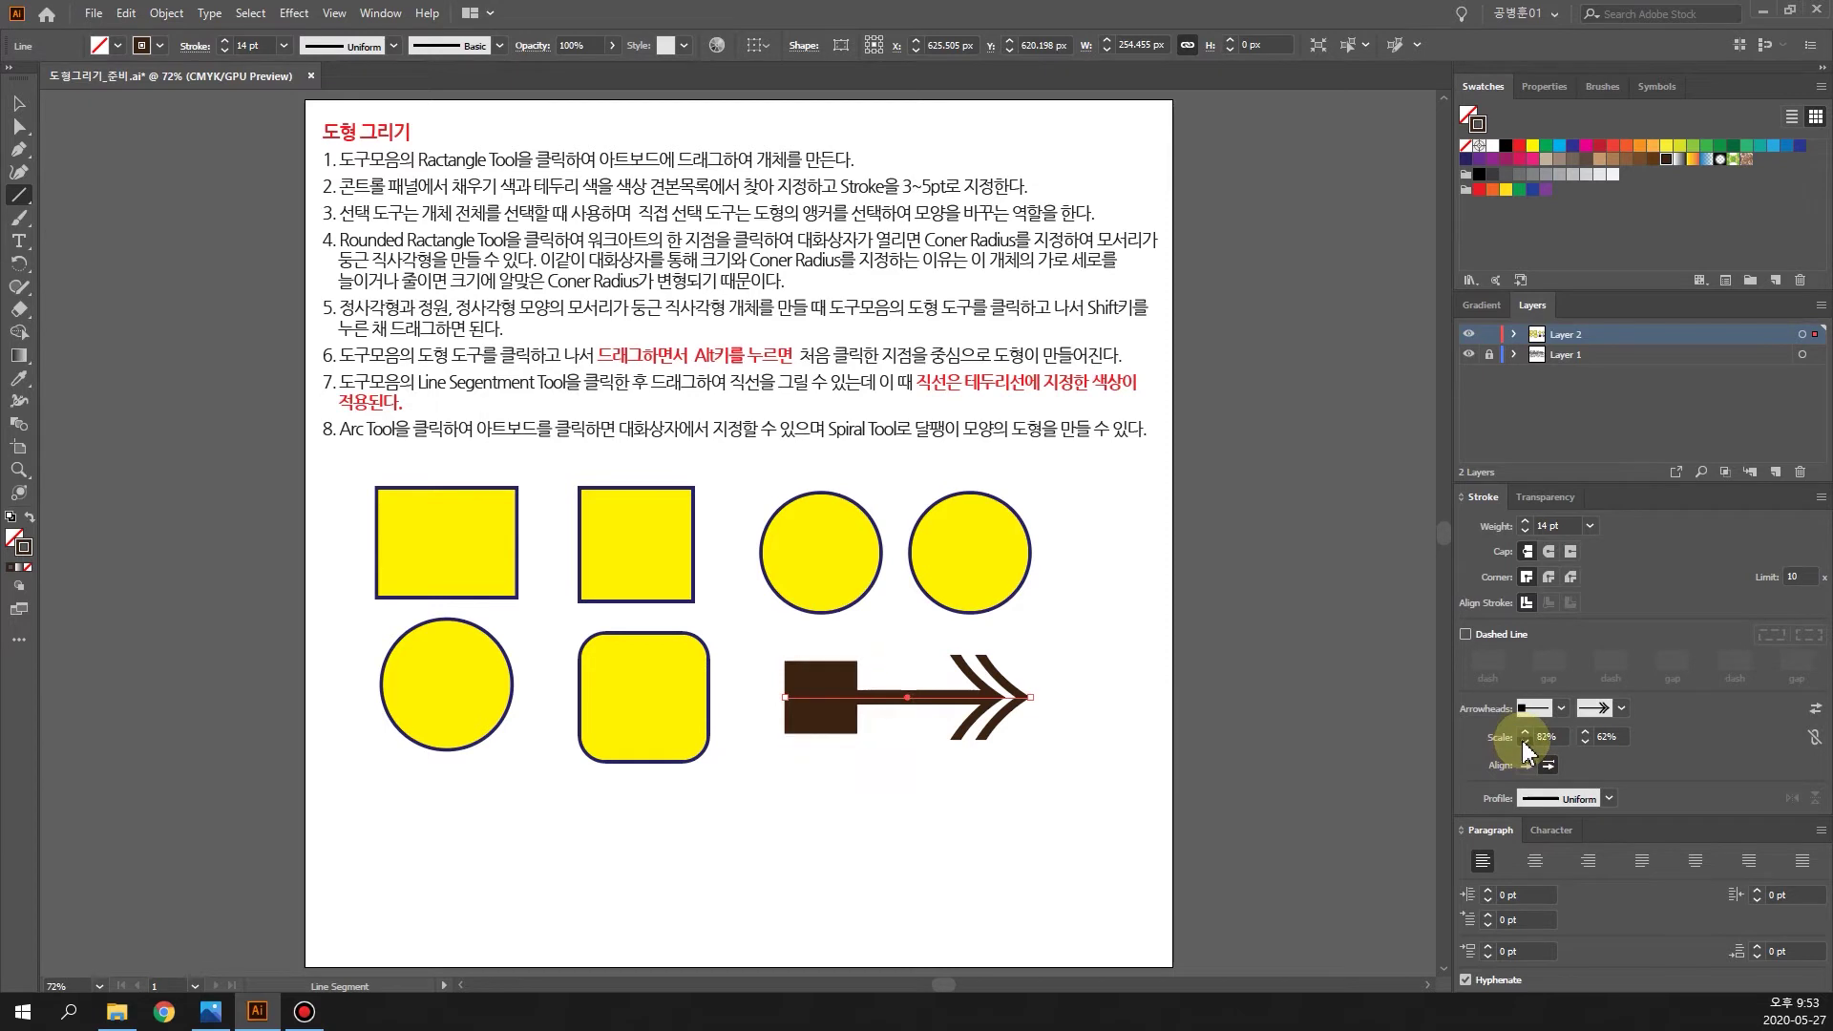
pyautogui.click(1524, 743)
pyautogui.click(1525, 743)
# Step: Change the line's end arrowhead to Arrow 8 and set both the start and end arrowhead scales to 50%
pyautogui.click(1622, 708)
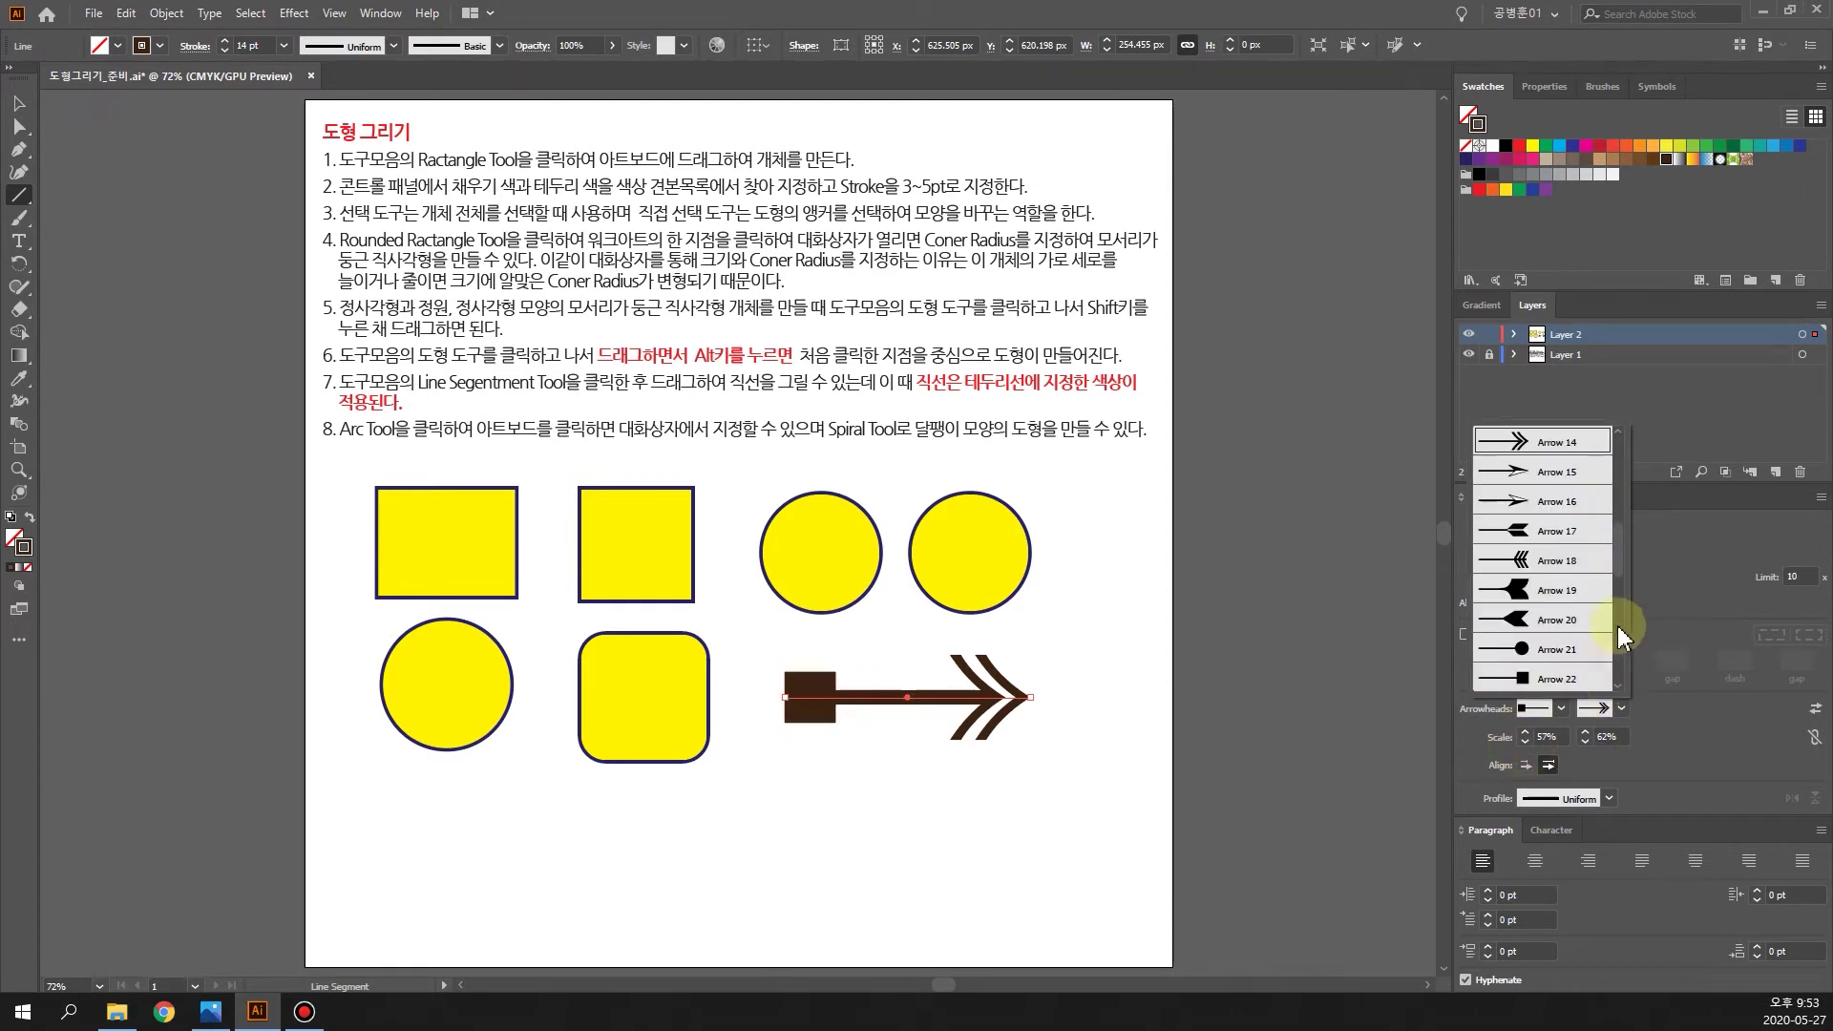
pyautogui.scroll(3, 1613, 535)
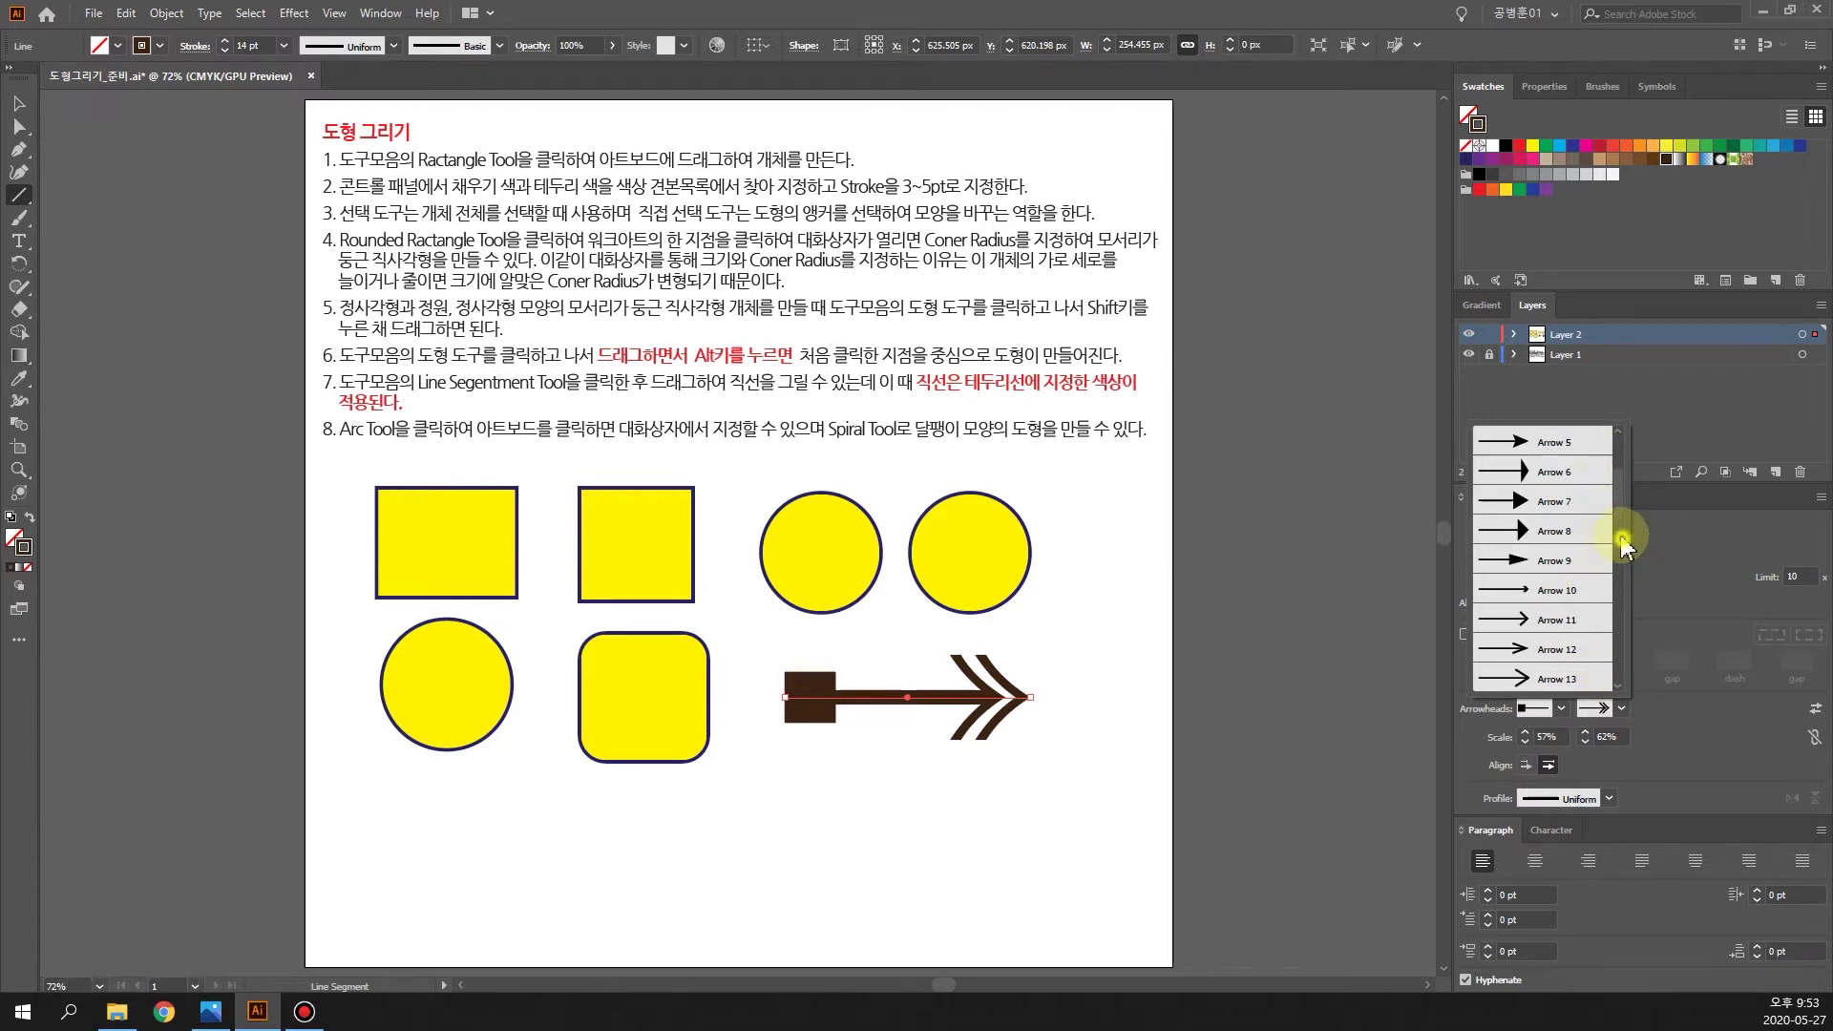
pyautogui.click(1534, 541)
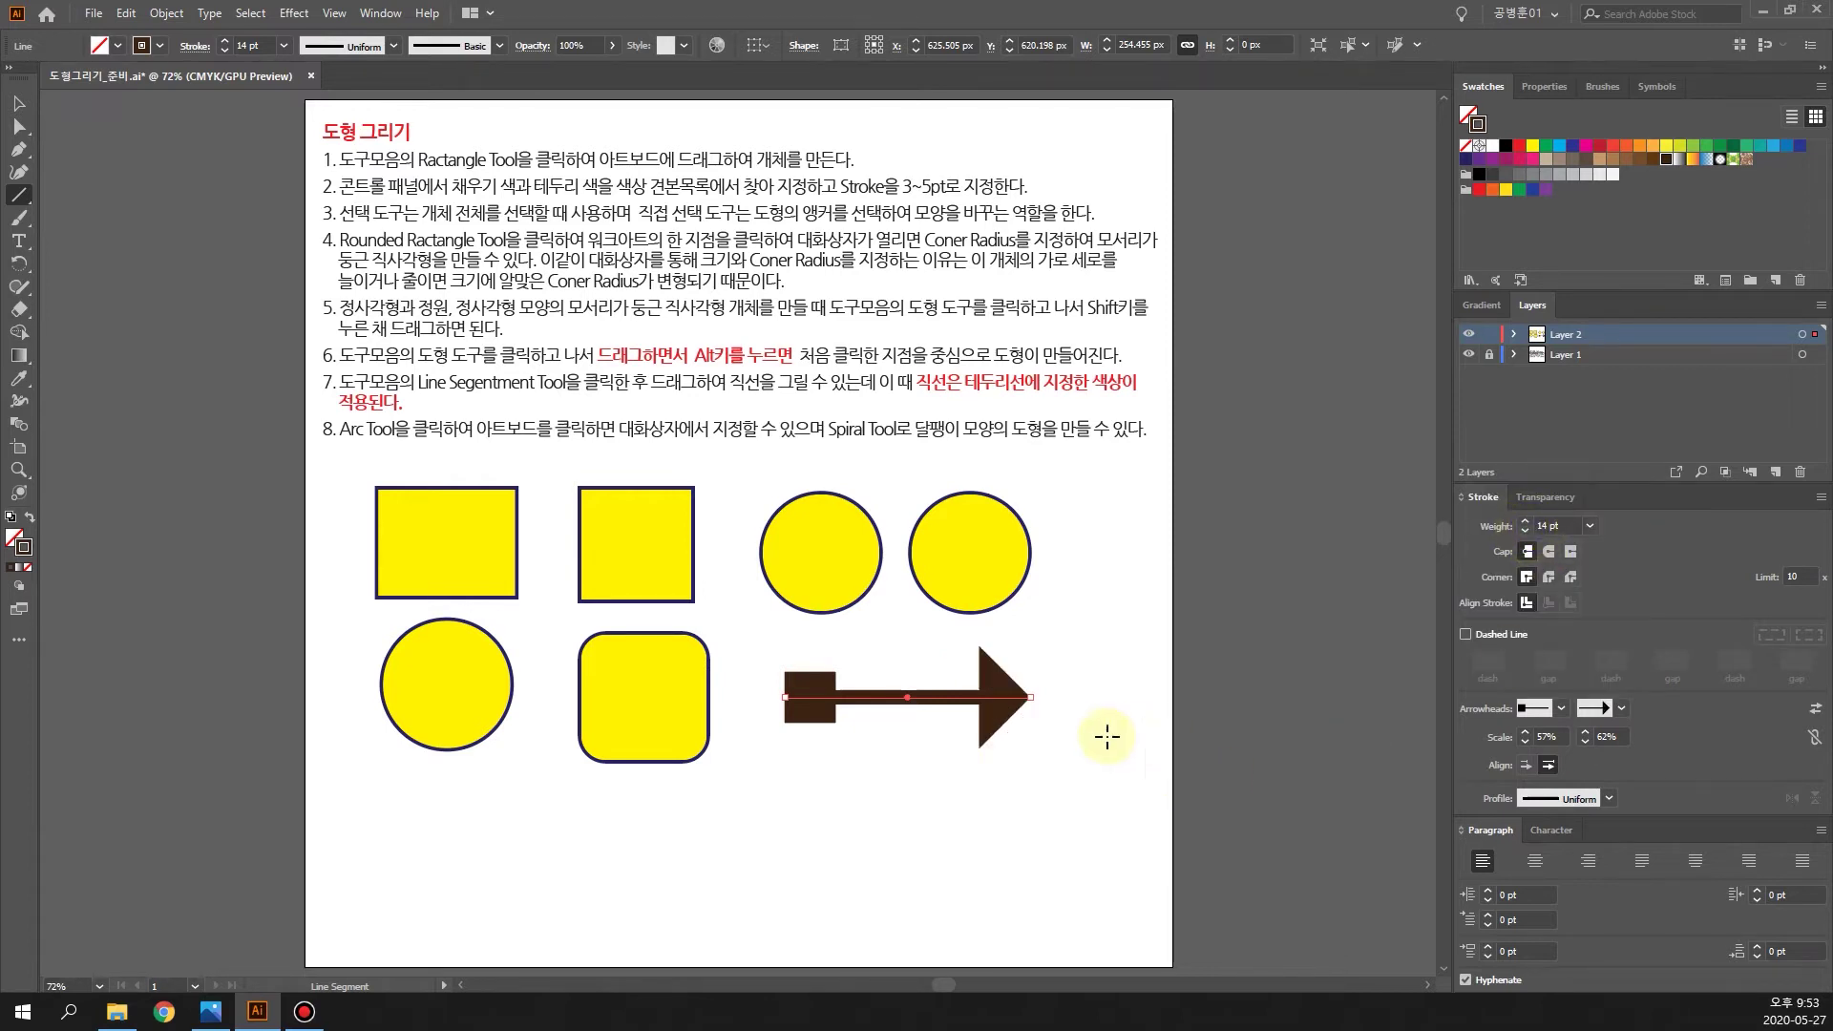
pyautogui.click(1525, 743)
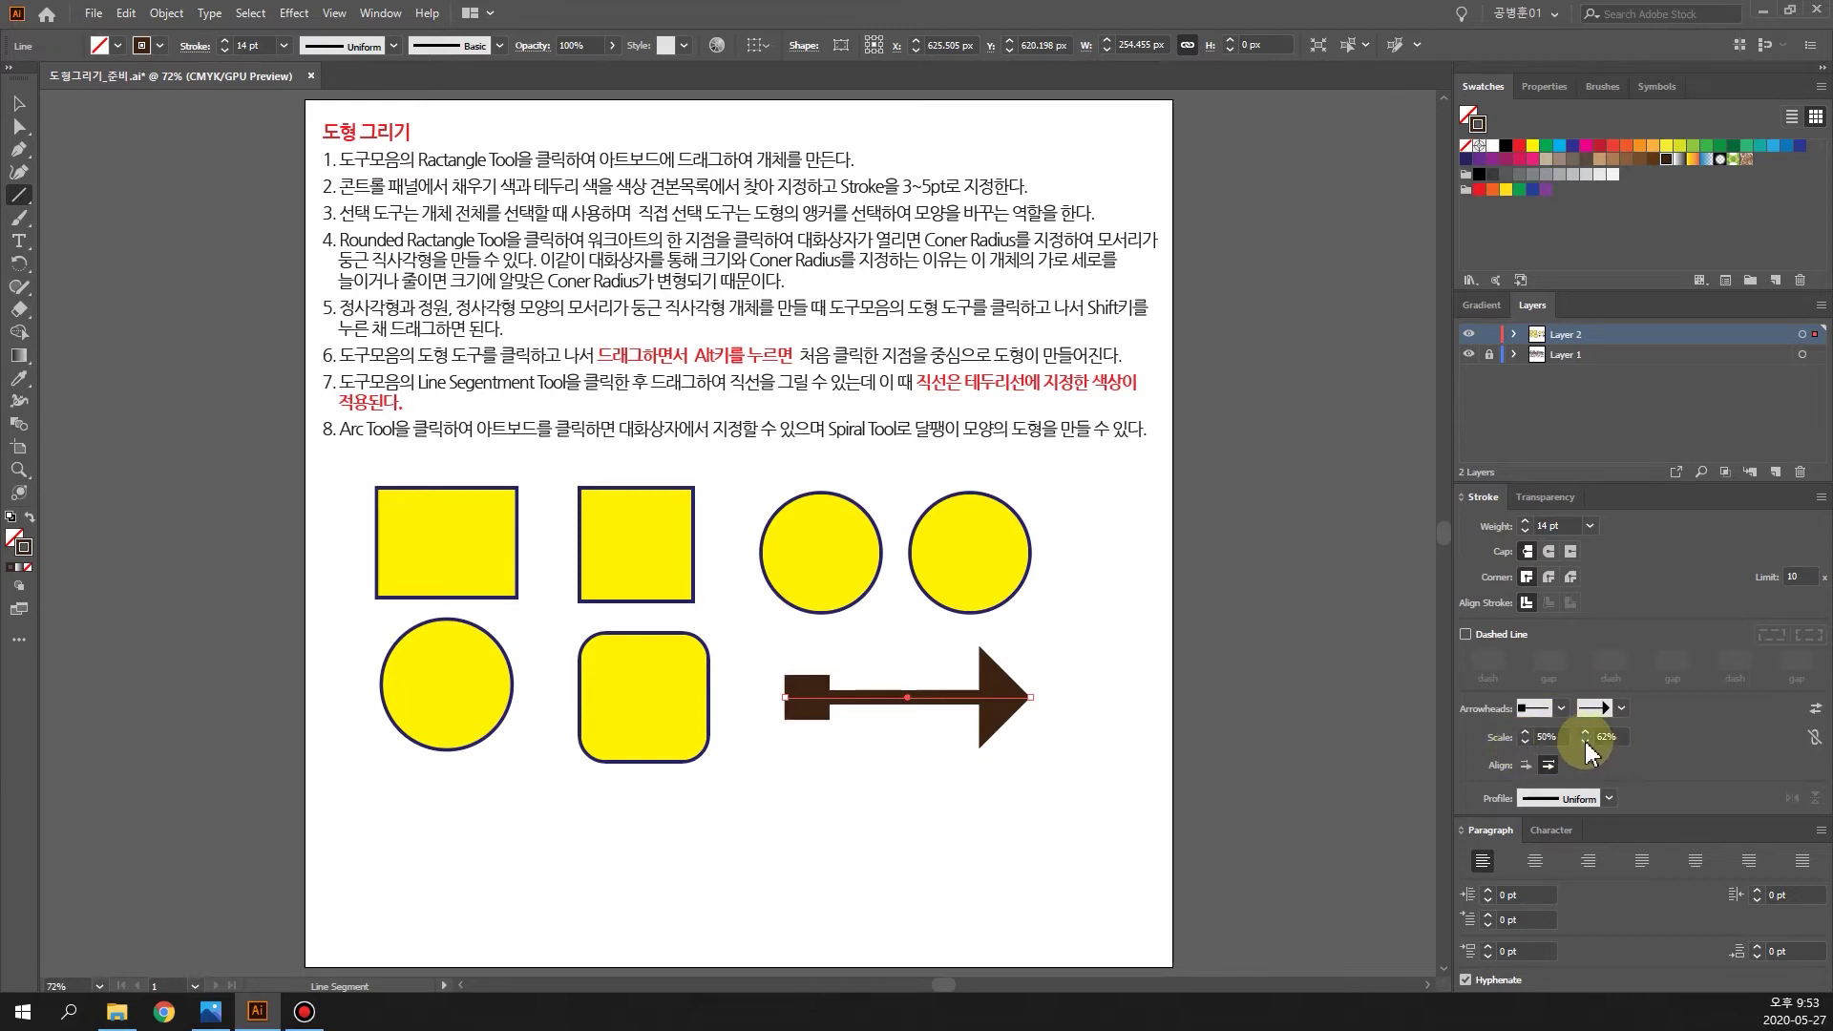
pyautogui.click(1584, 745)
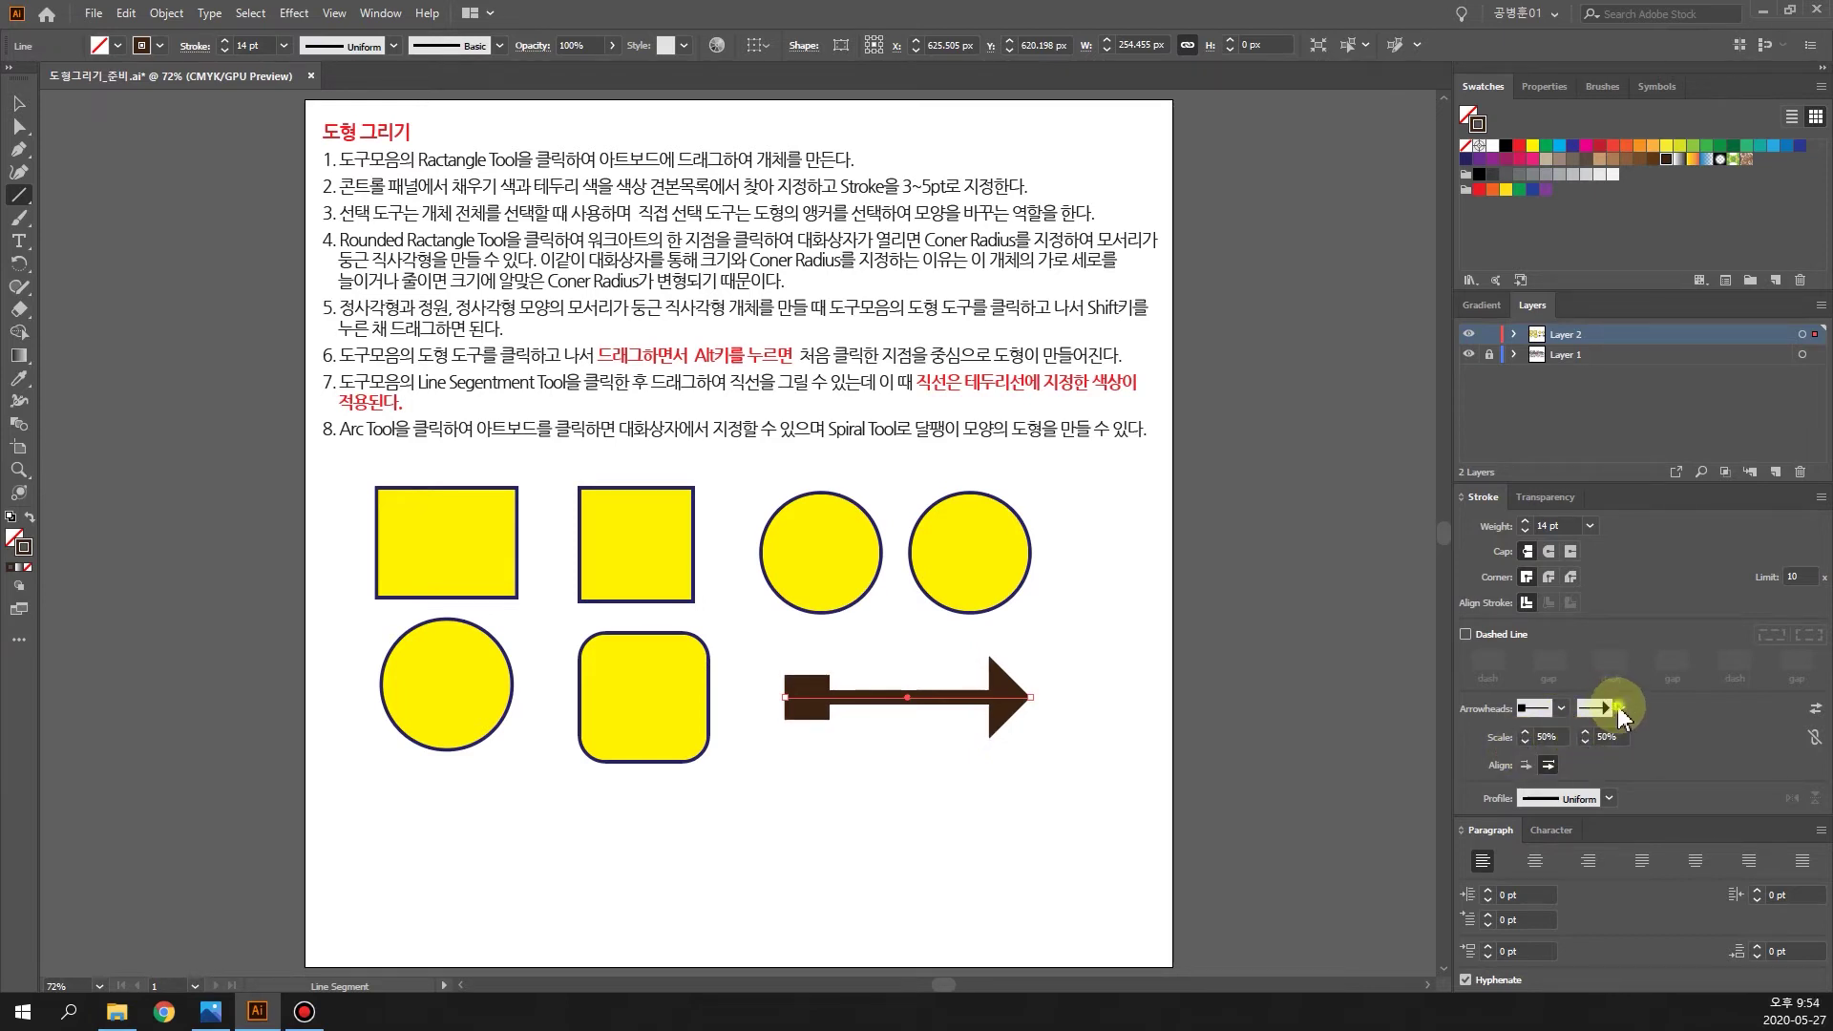
# Step: Switch the arrowhead at the line's end point to Arrow 7
pyautogui.click(1621, 709)
pyautogui.scroll(2, 1585, 495)
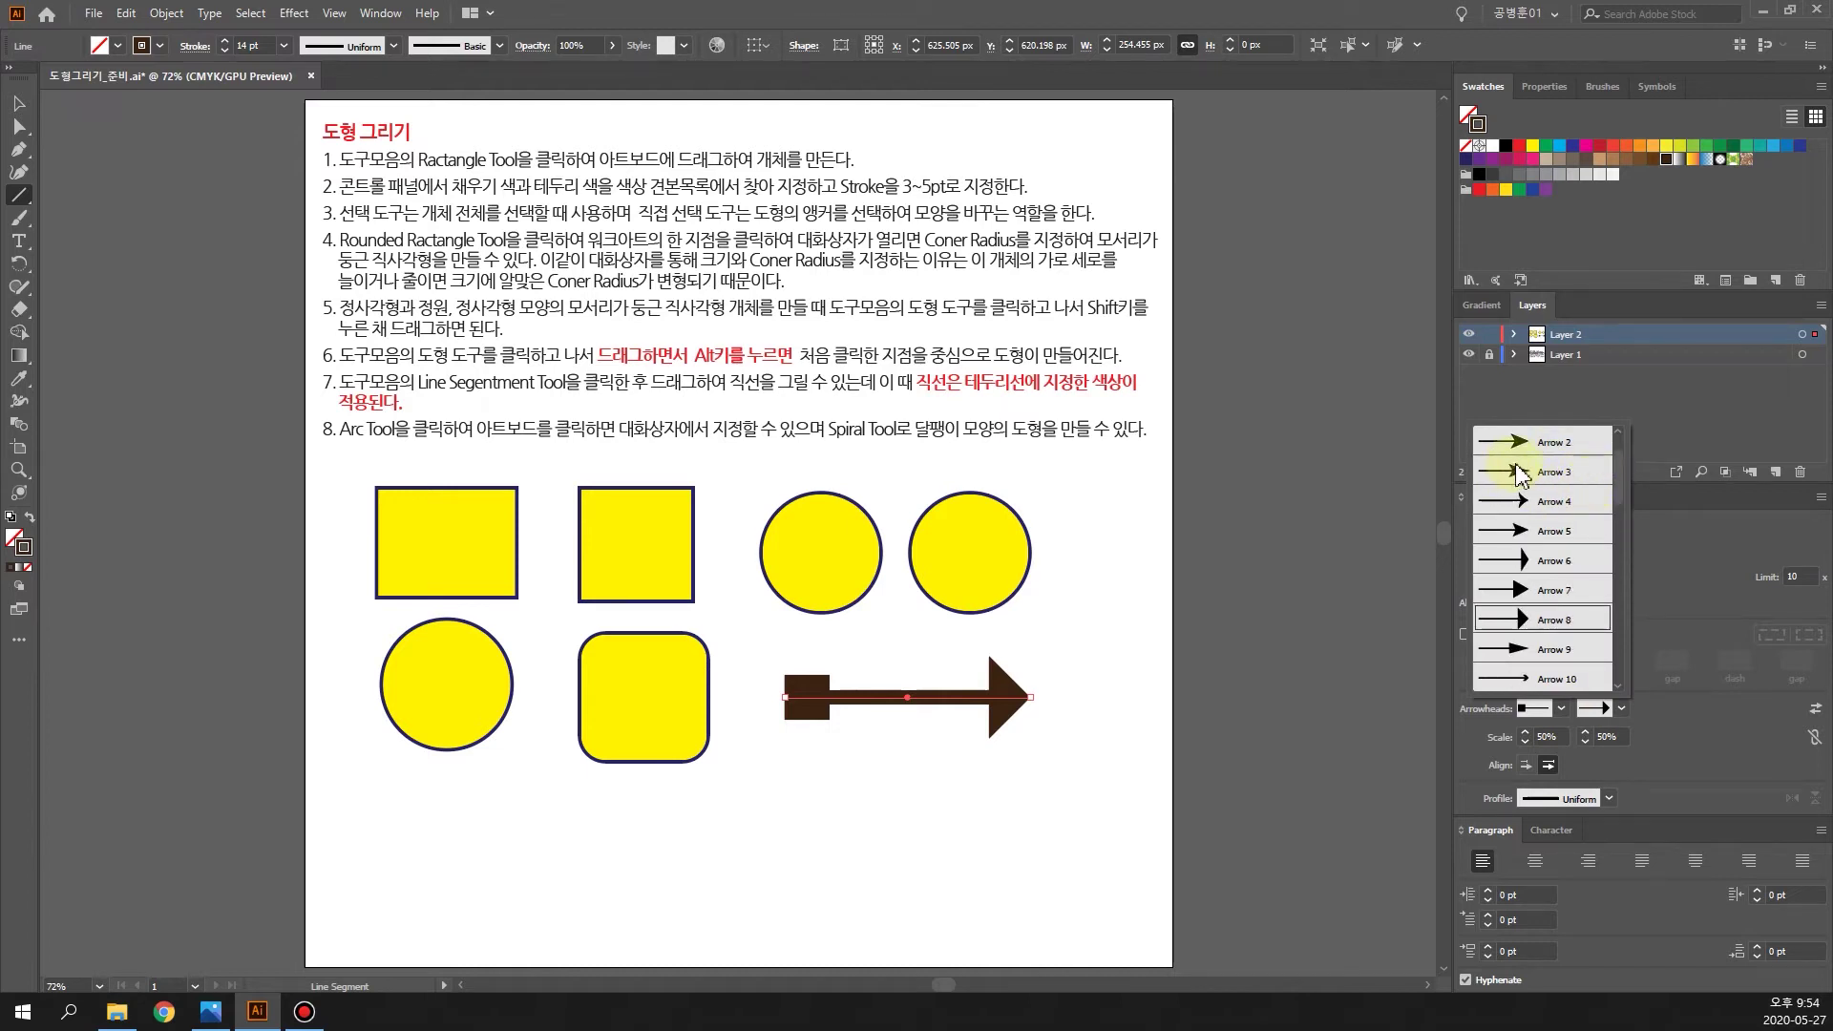
pyautogui.click(1548, 592)
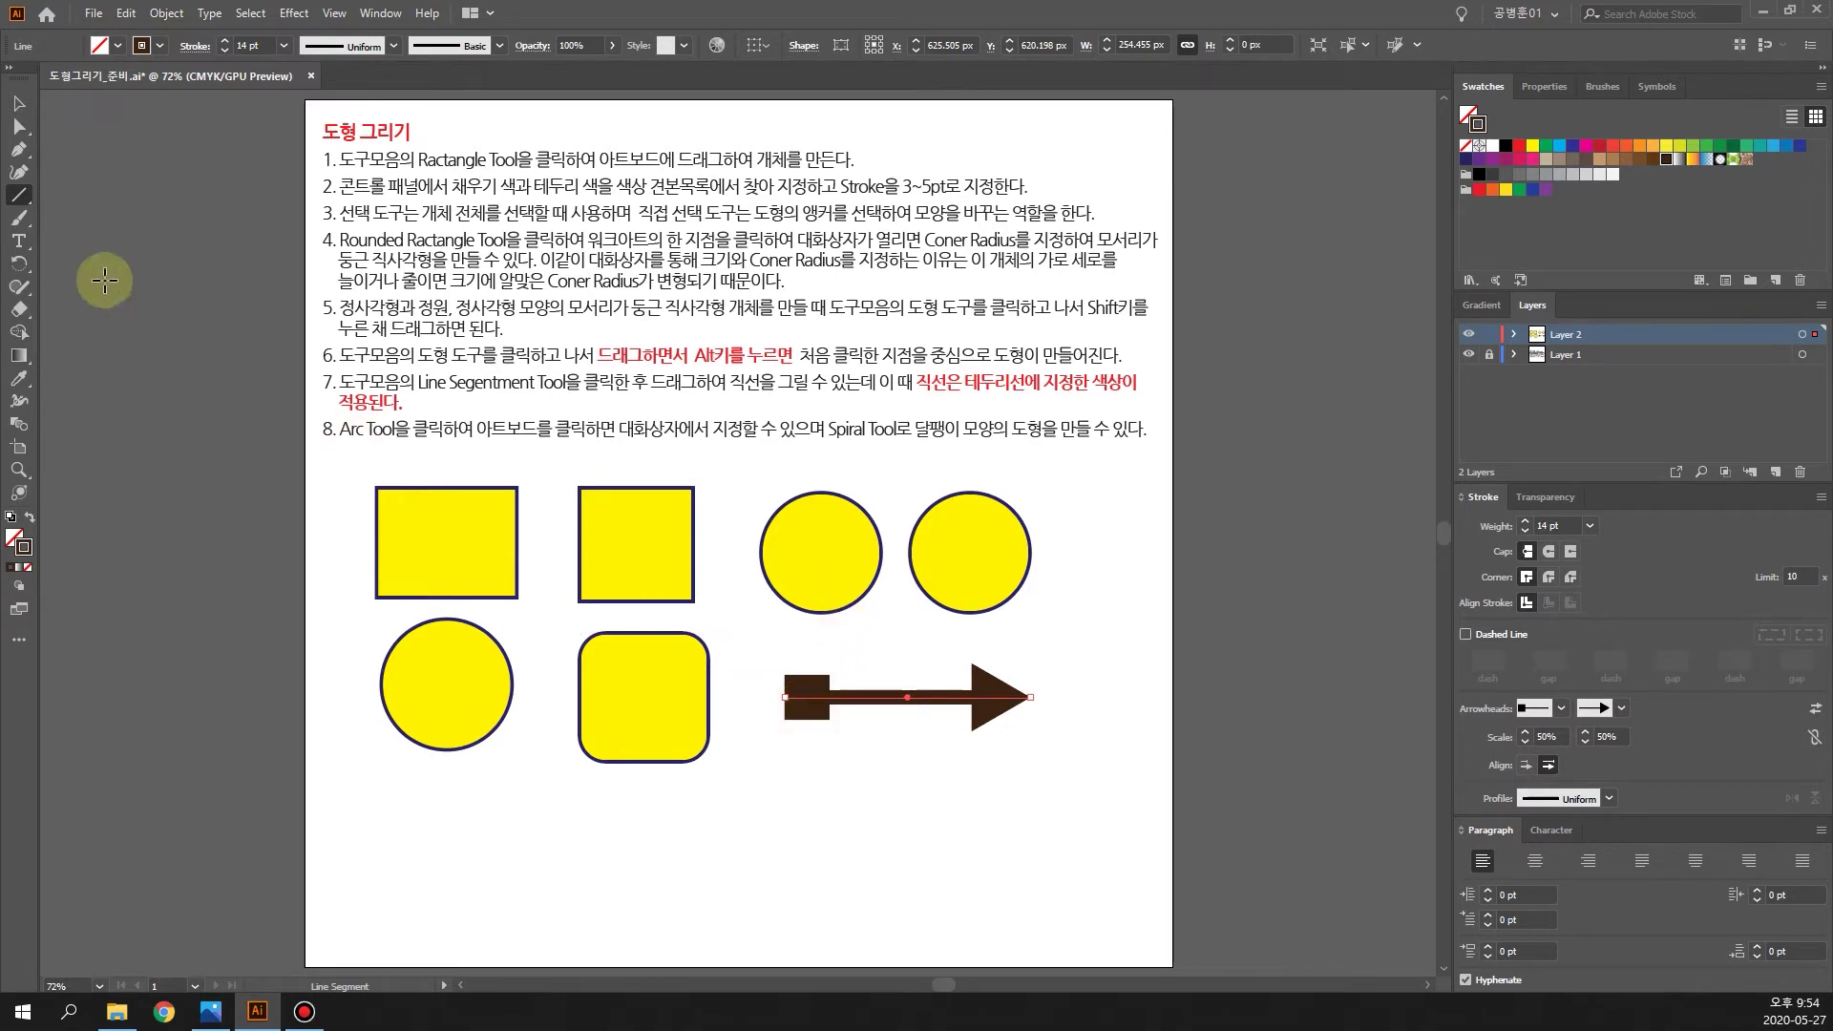
# Step: Look through the shape and line tools in the complete tool list and switch to the Arc Tool
pyautogui.click(26, 197)
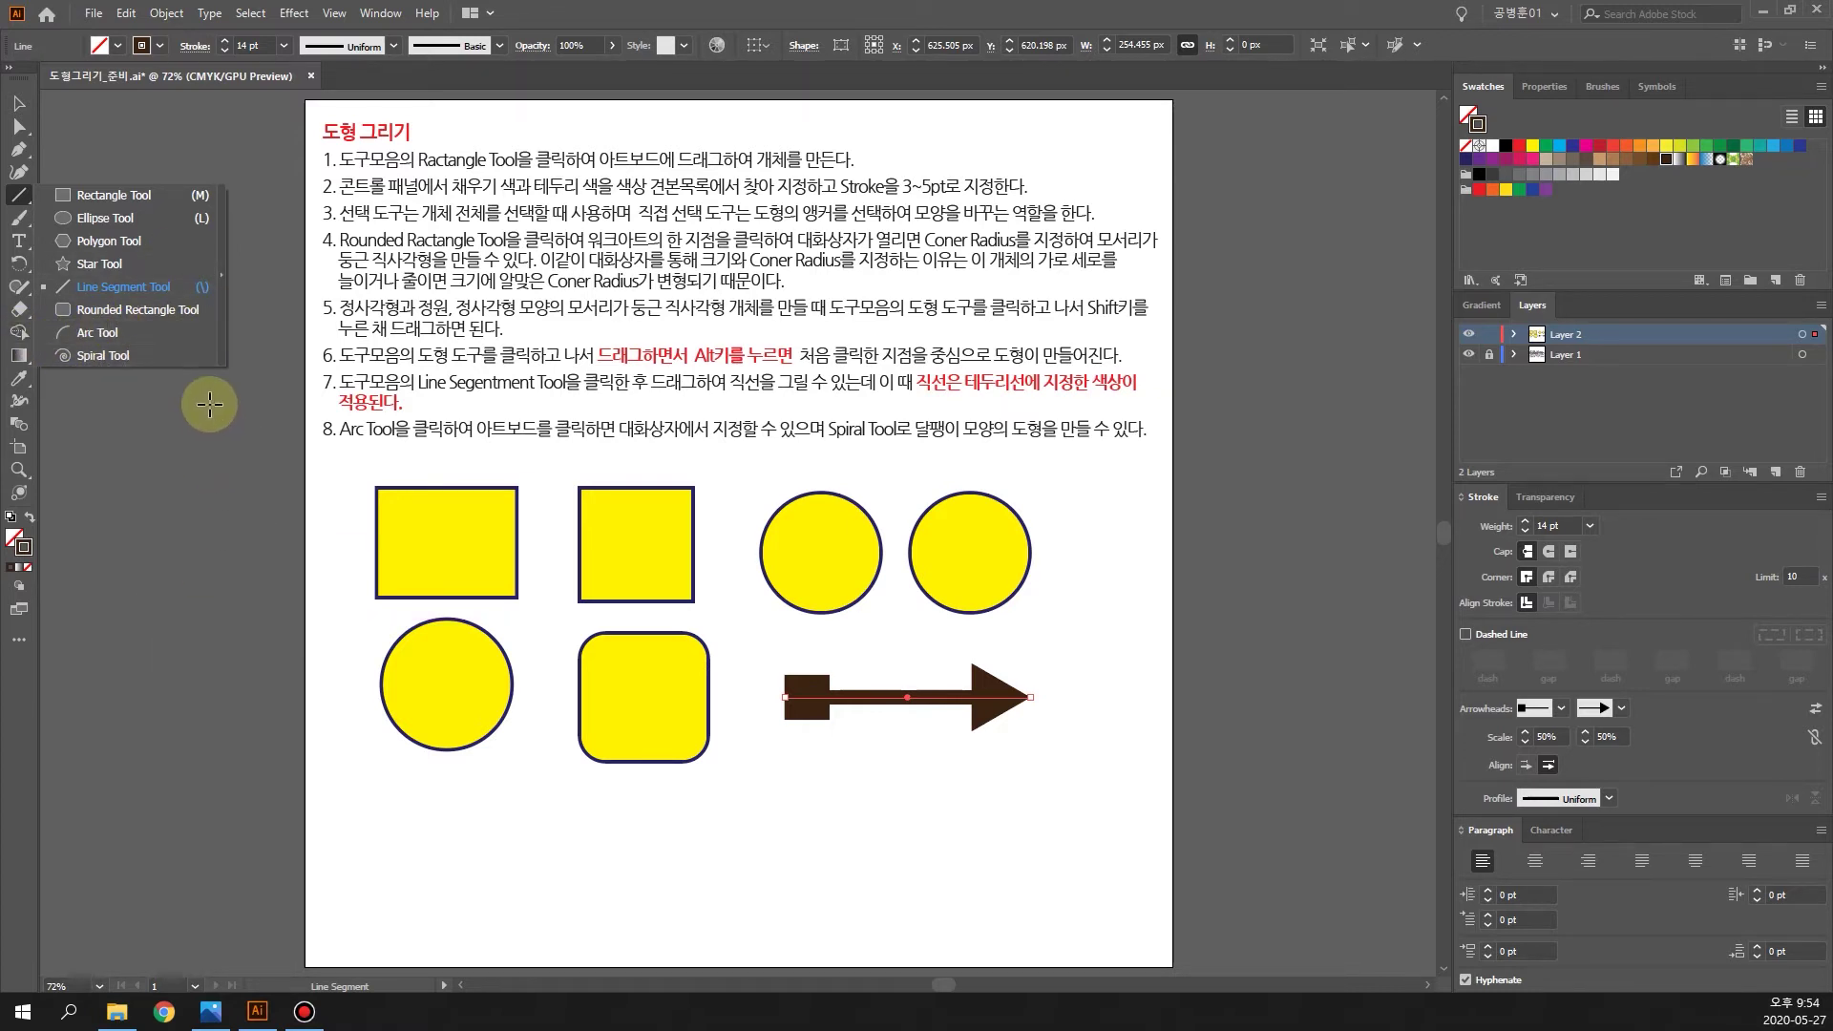
pyautogui.click(17, 645)
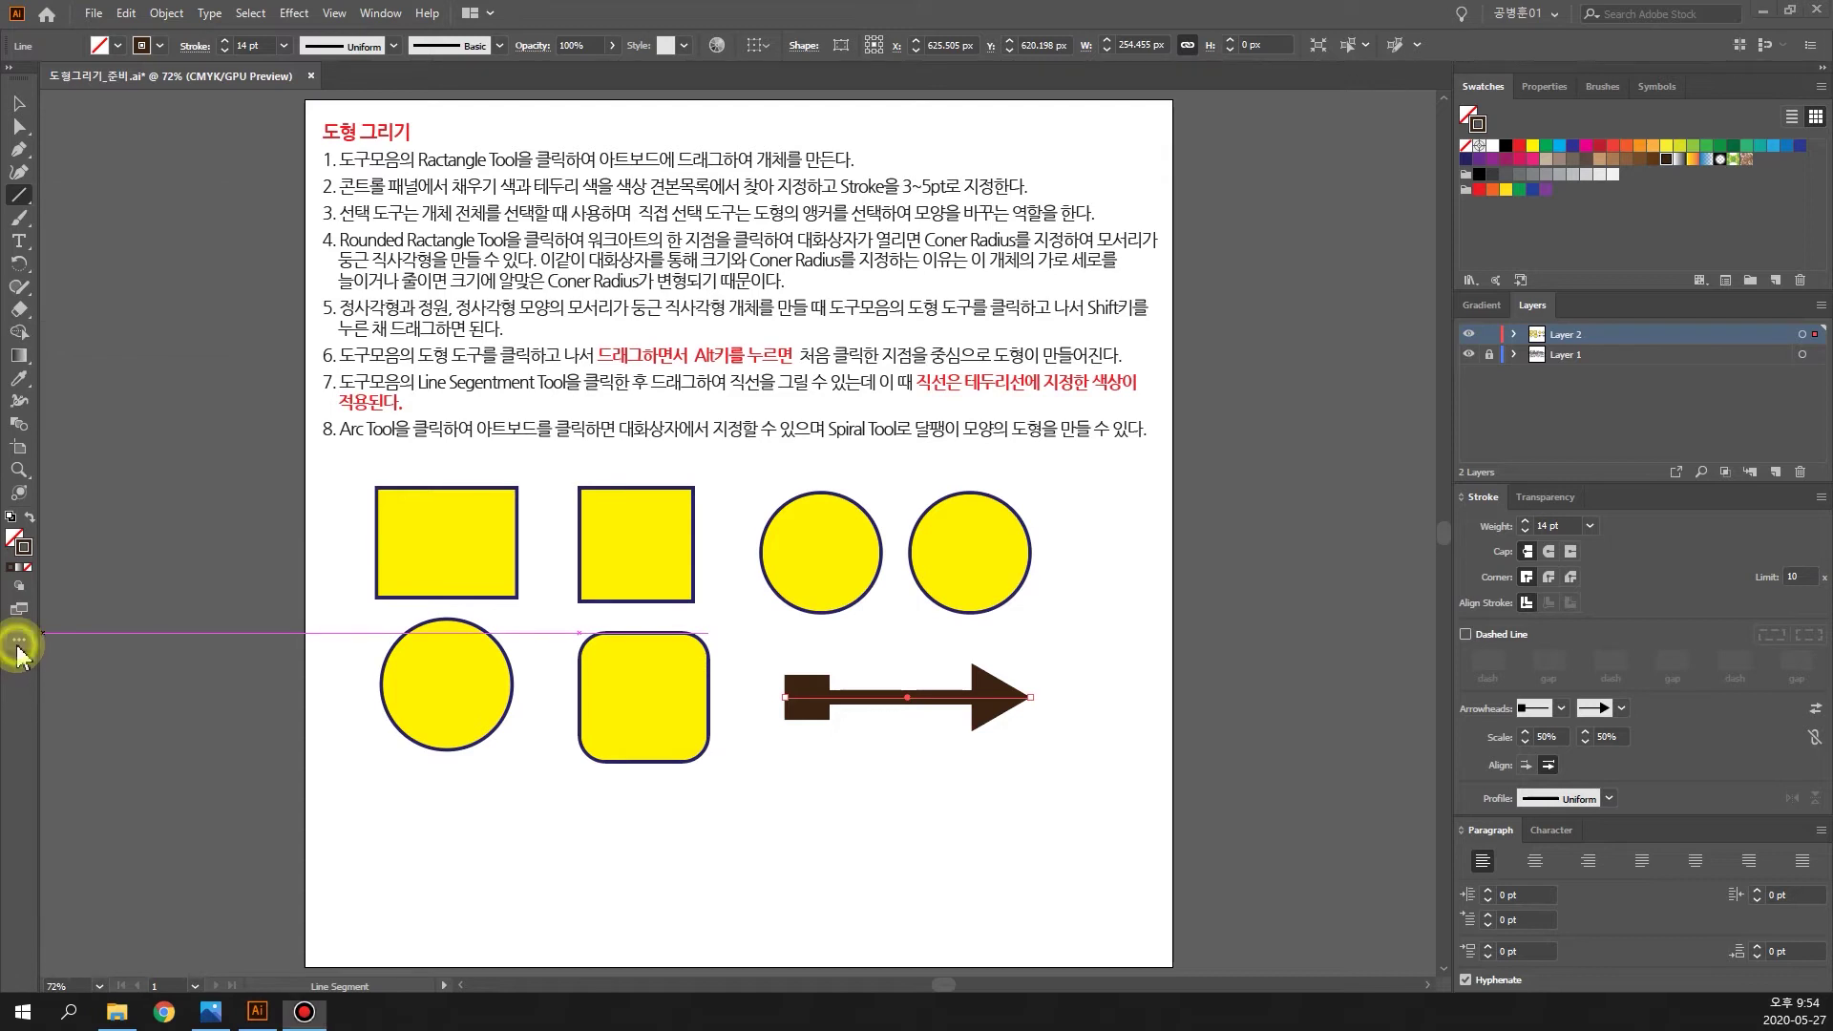
pyautogui.click(17, 646)
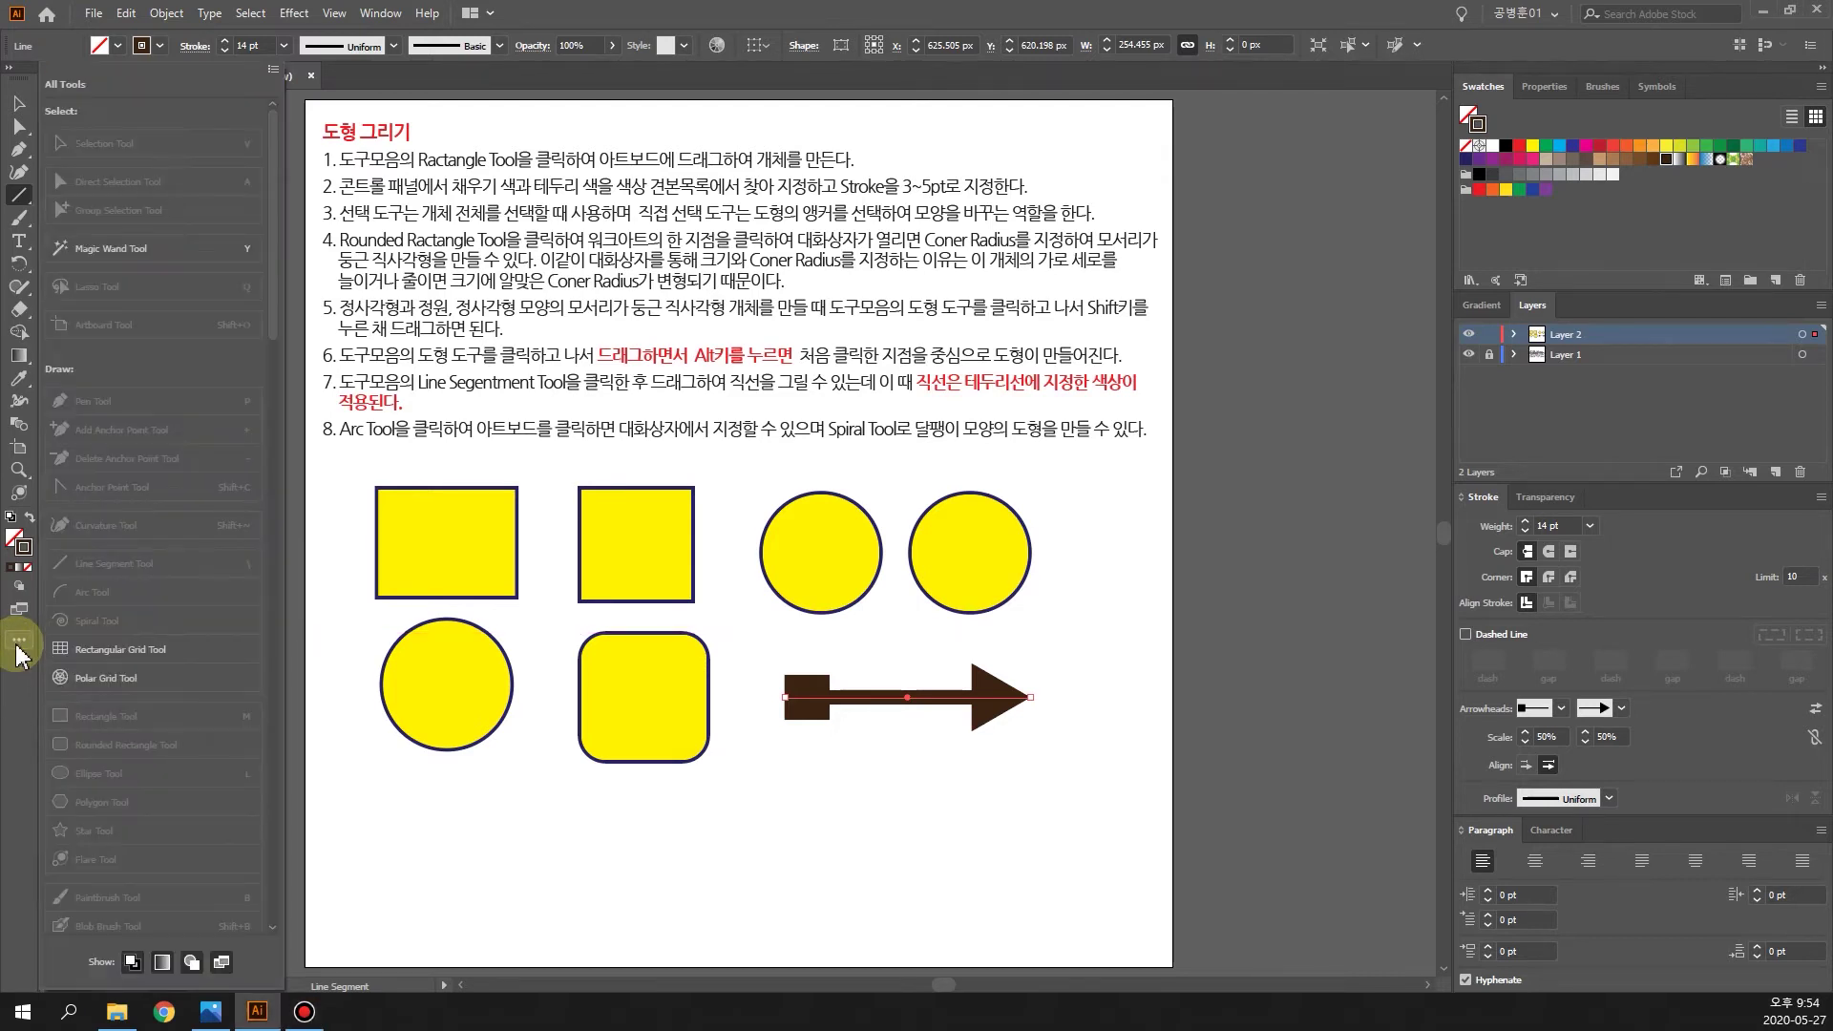
pyautogui.click(25, 202)
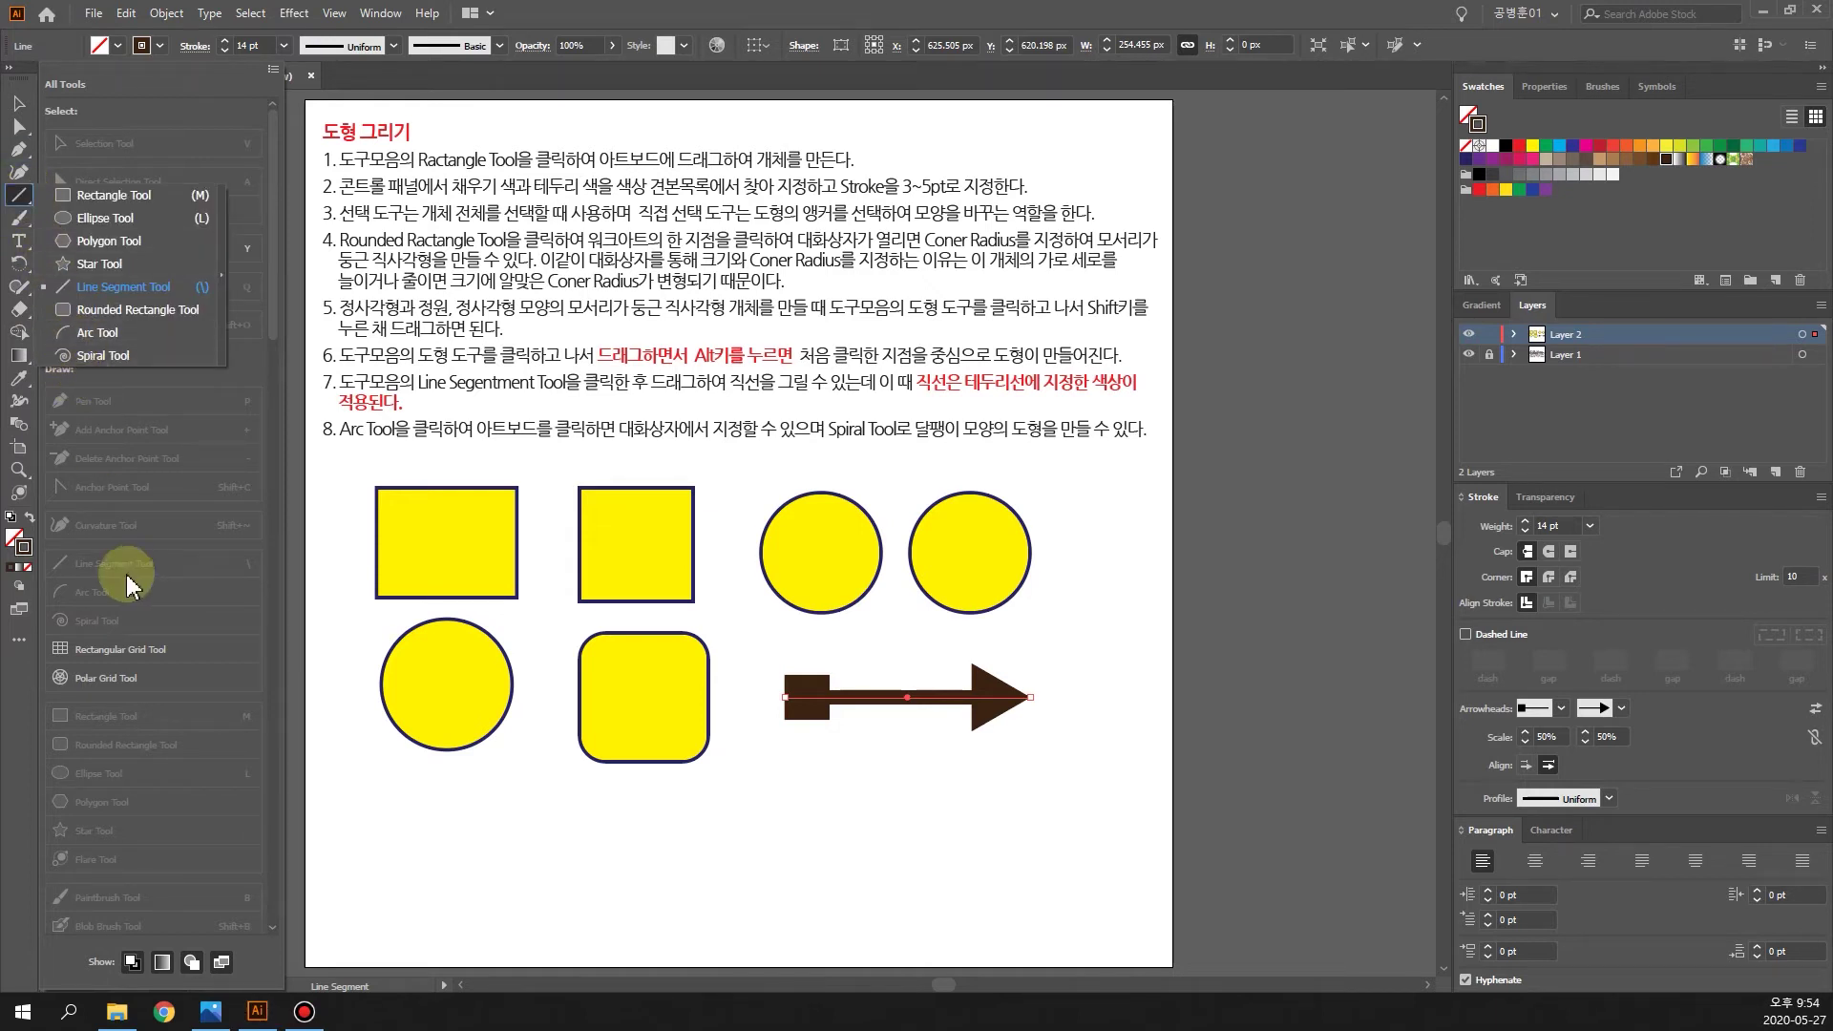
pyautogui.click(99, 334)
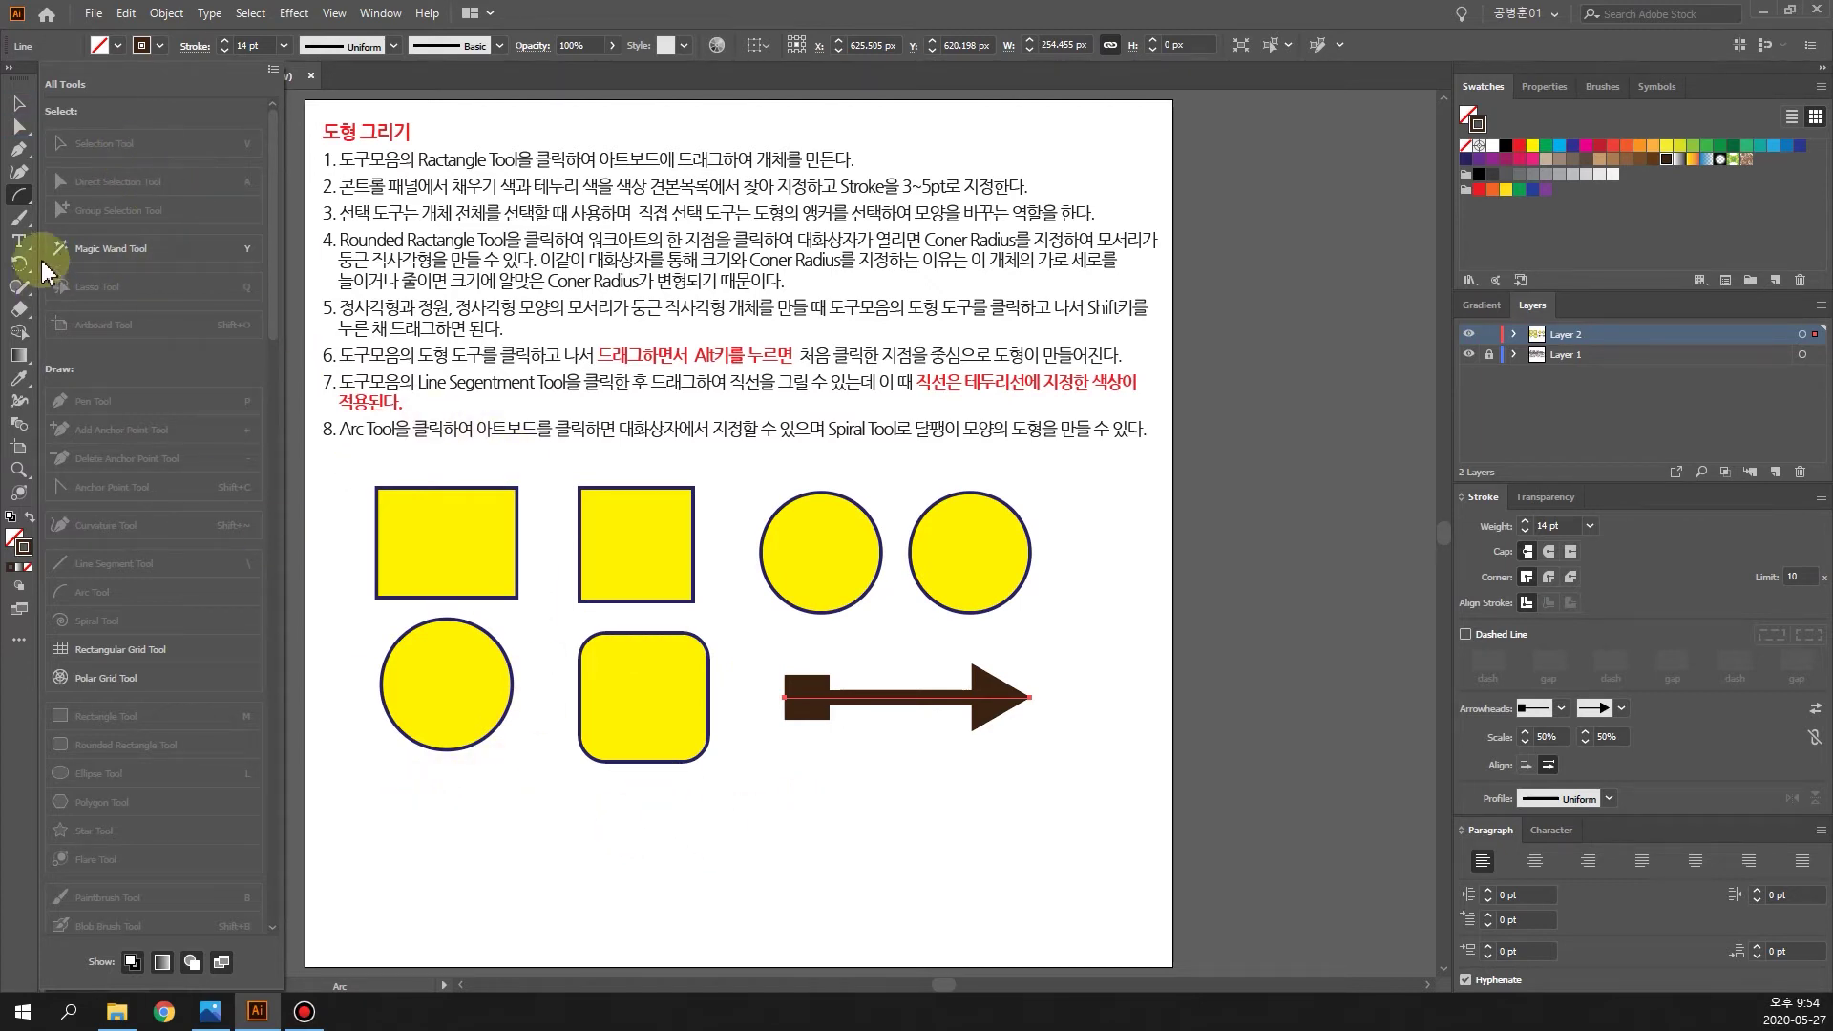
pyautogui.click(444, 828)
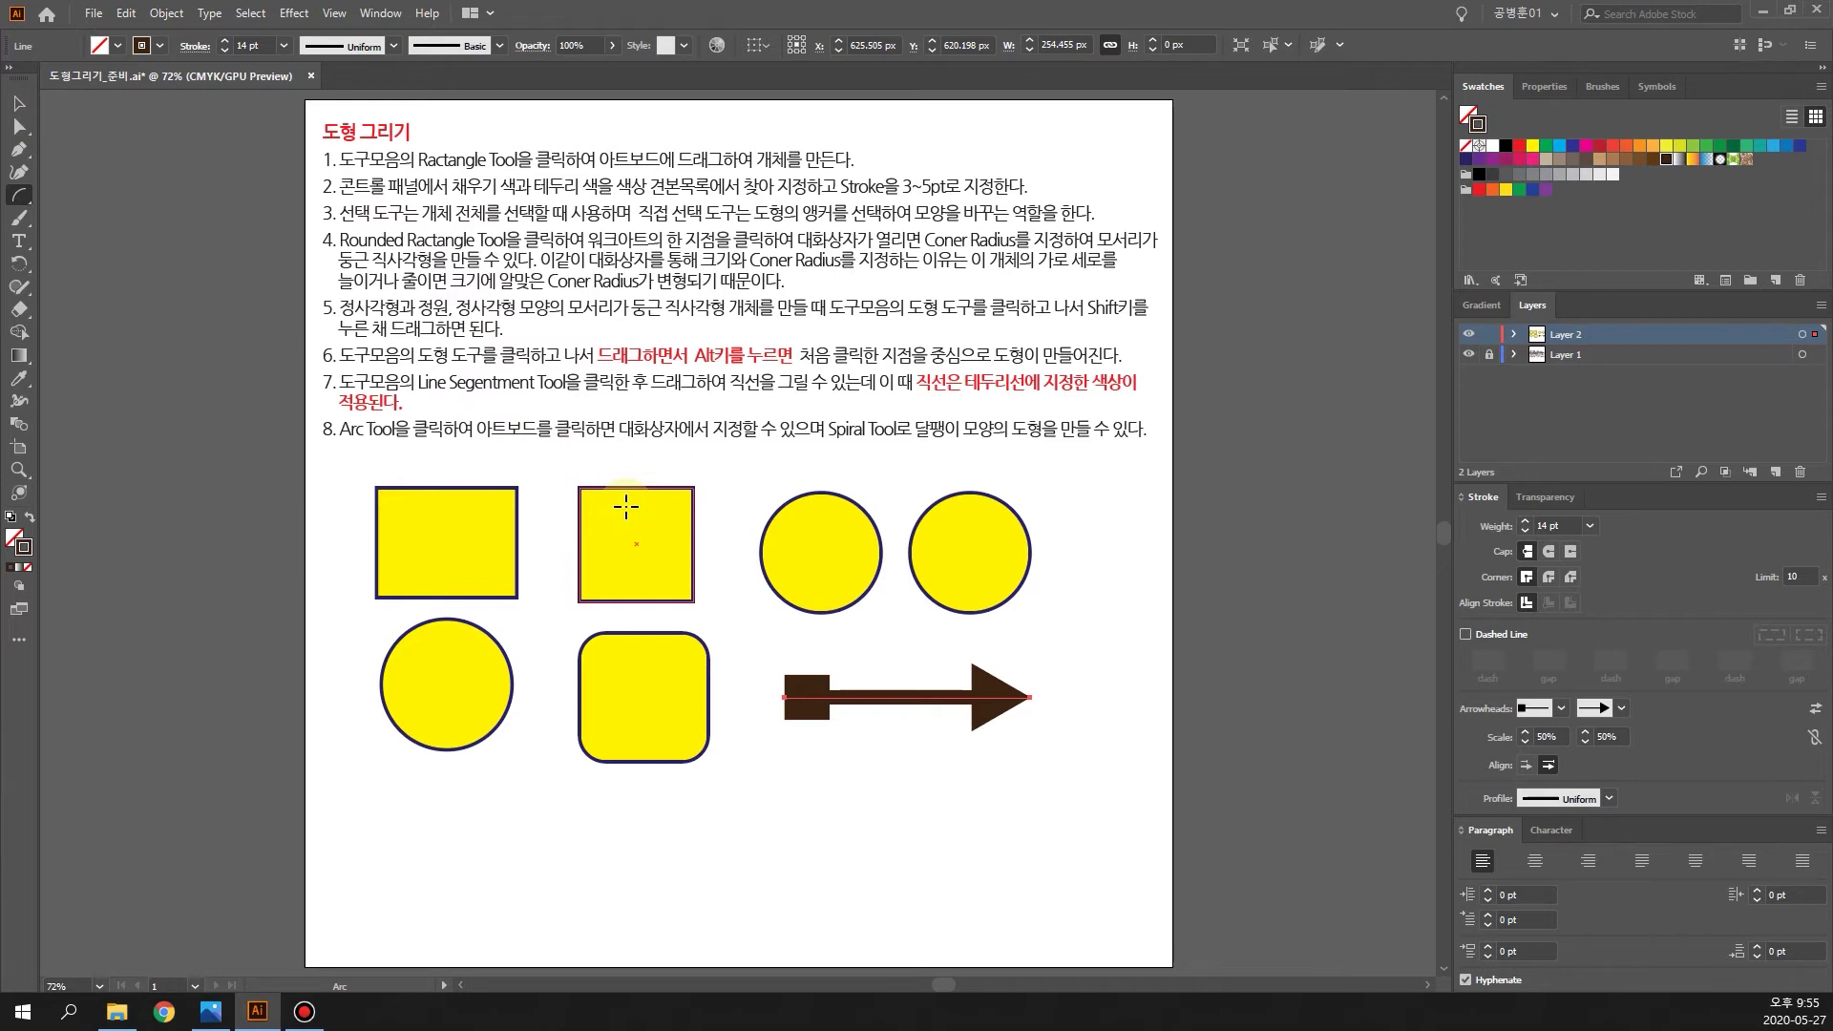
# Step: Delete all the drawn rectangles, circles, the rounded square and the arrow from the artboard
pyautogui.press('v')
pyautogui.click(472, 556)
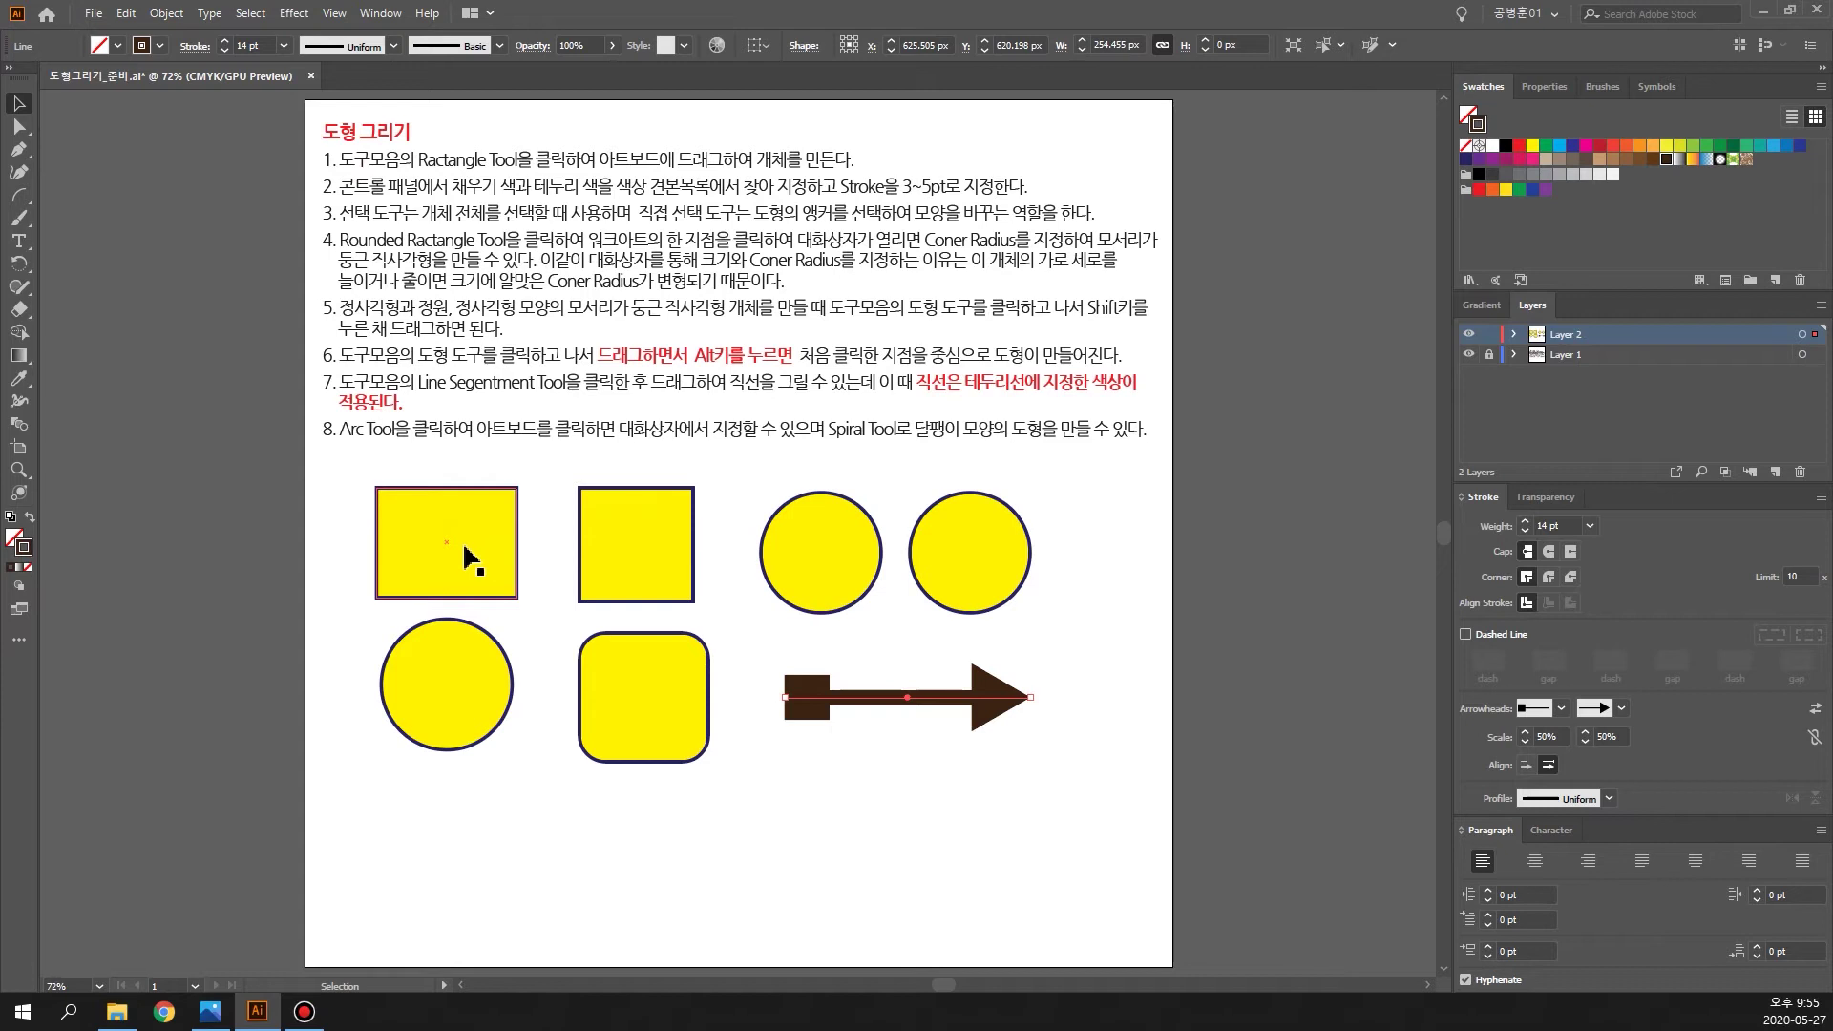
pyautogui.moveTo(286, 449); pyautogui.dragTo(1129, 759)
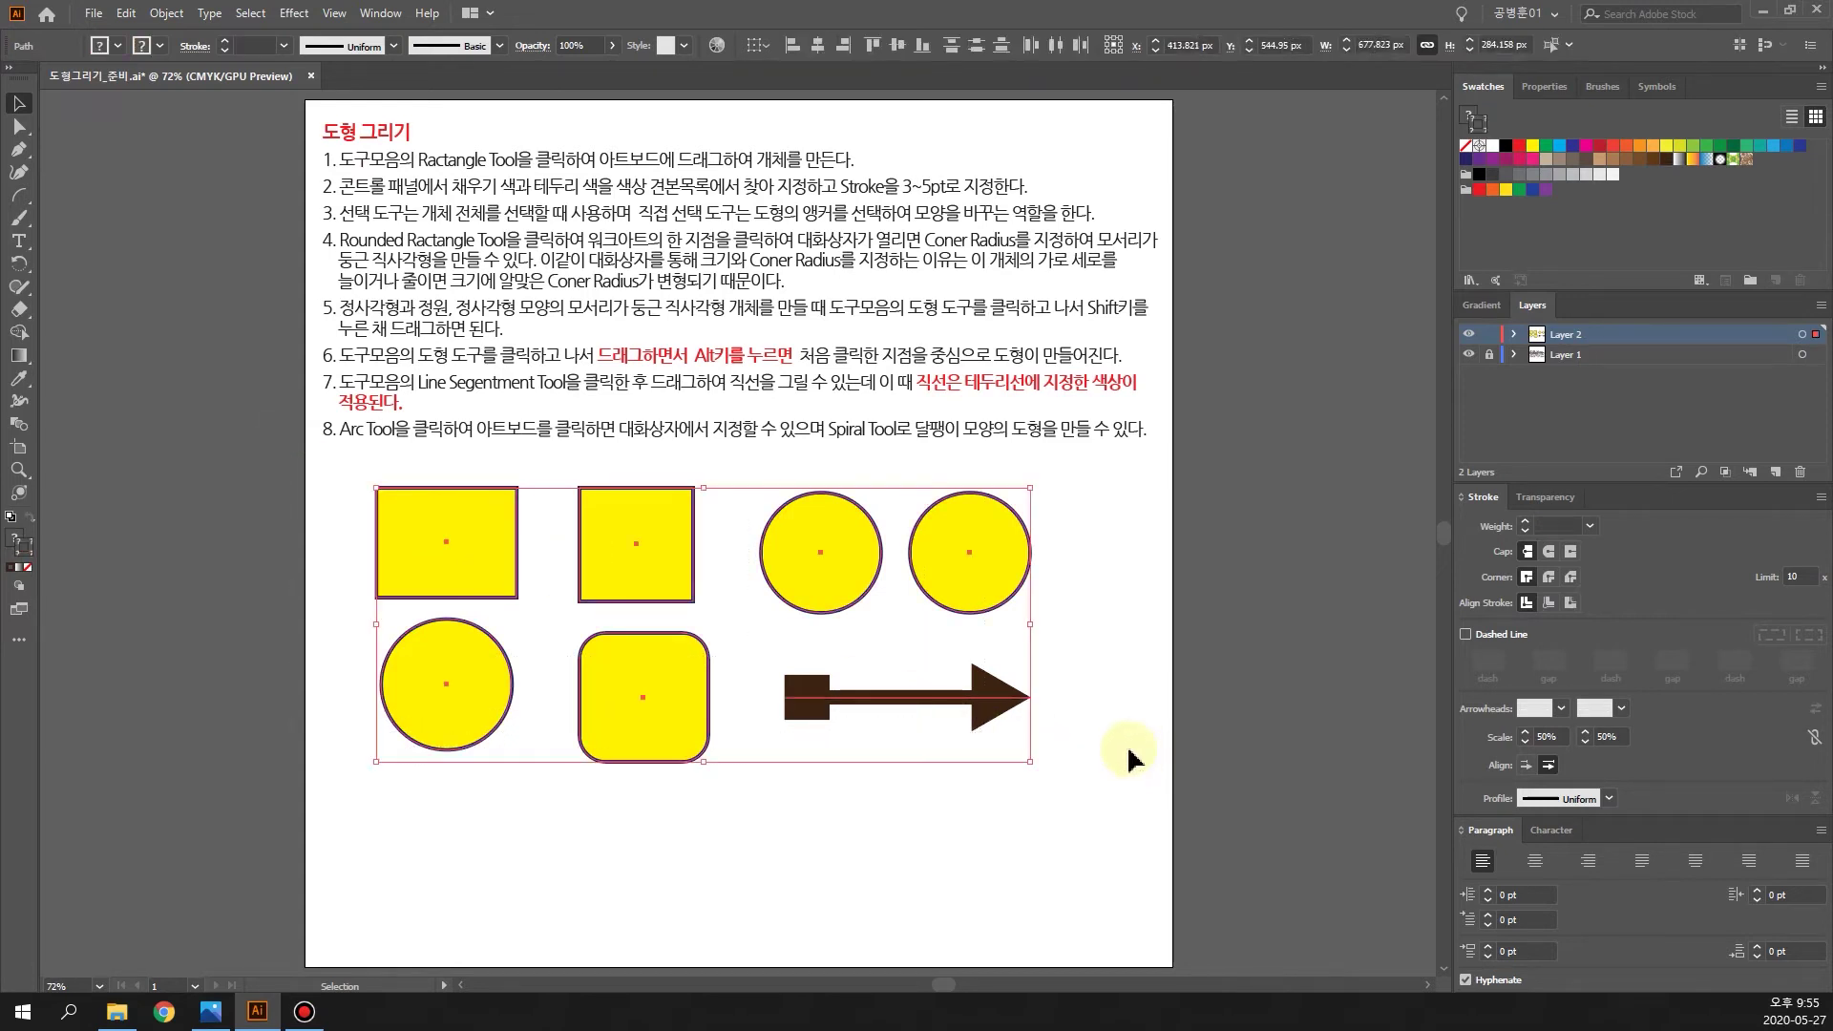
pyautogui.press('Delete')
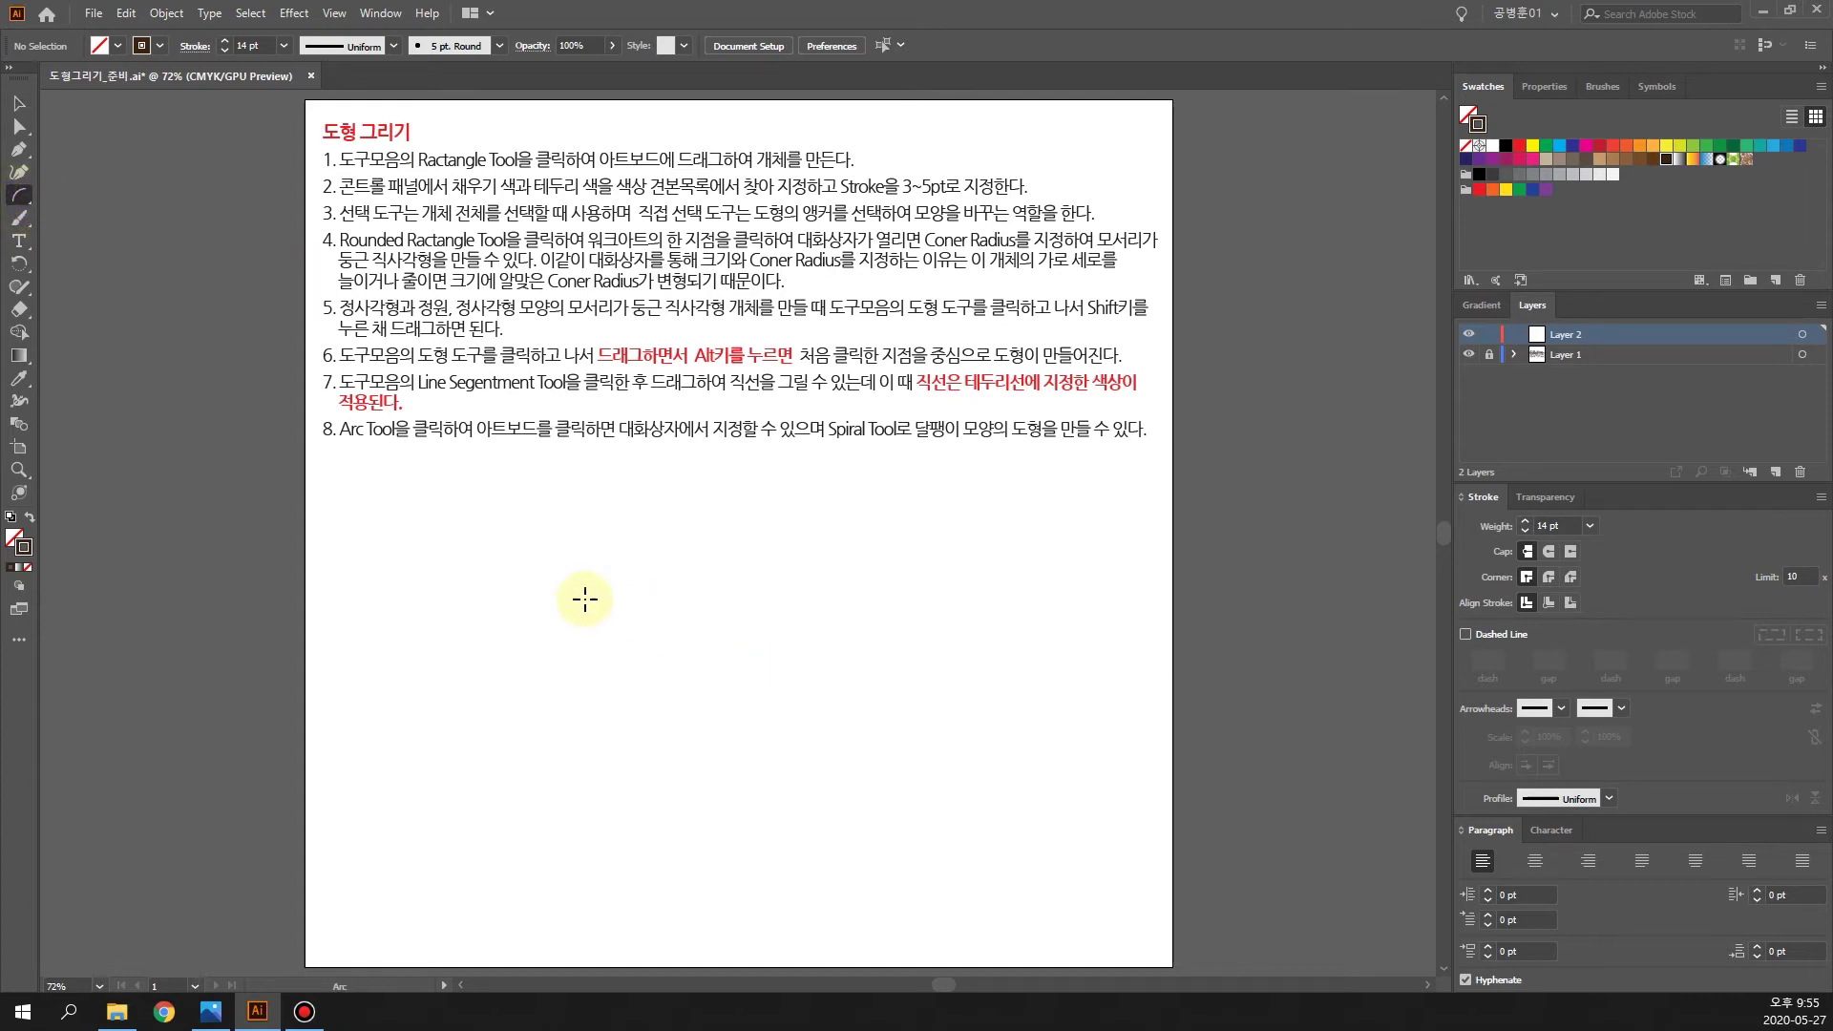
# Step: Draw an arc about 292 px wide and 226 px high below the text and fill it with CMYK Yellow
pyautogui.moveTo(451, 573); pyautogui.dragTo(733, 791)
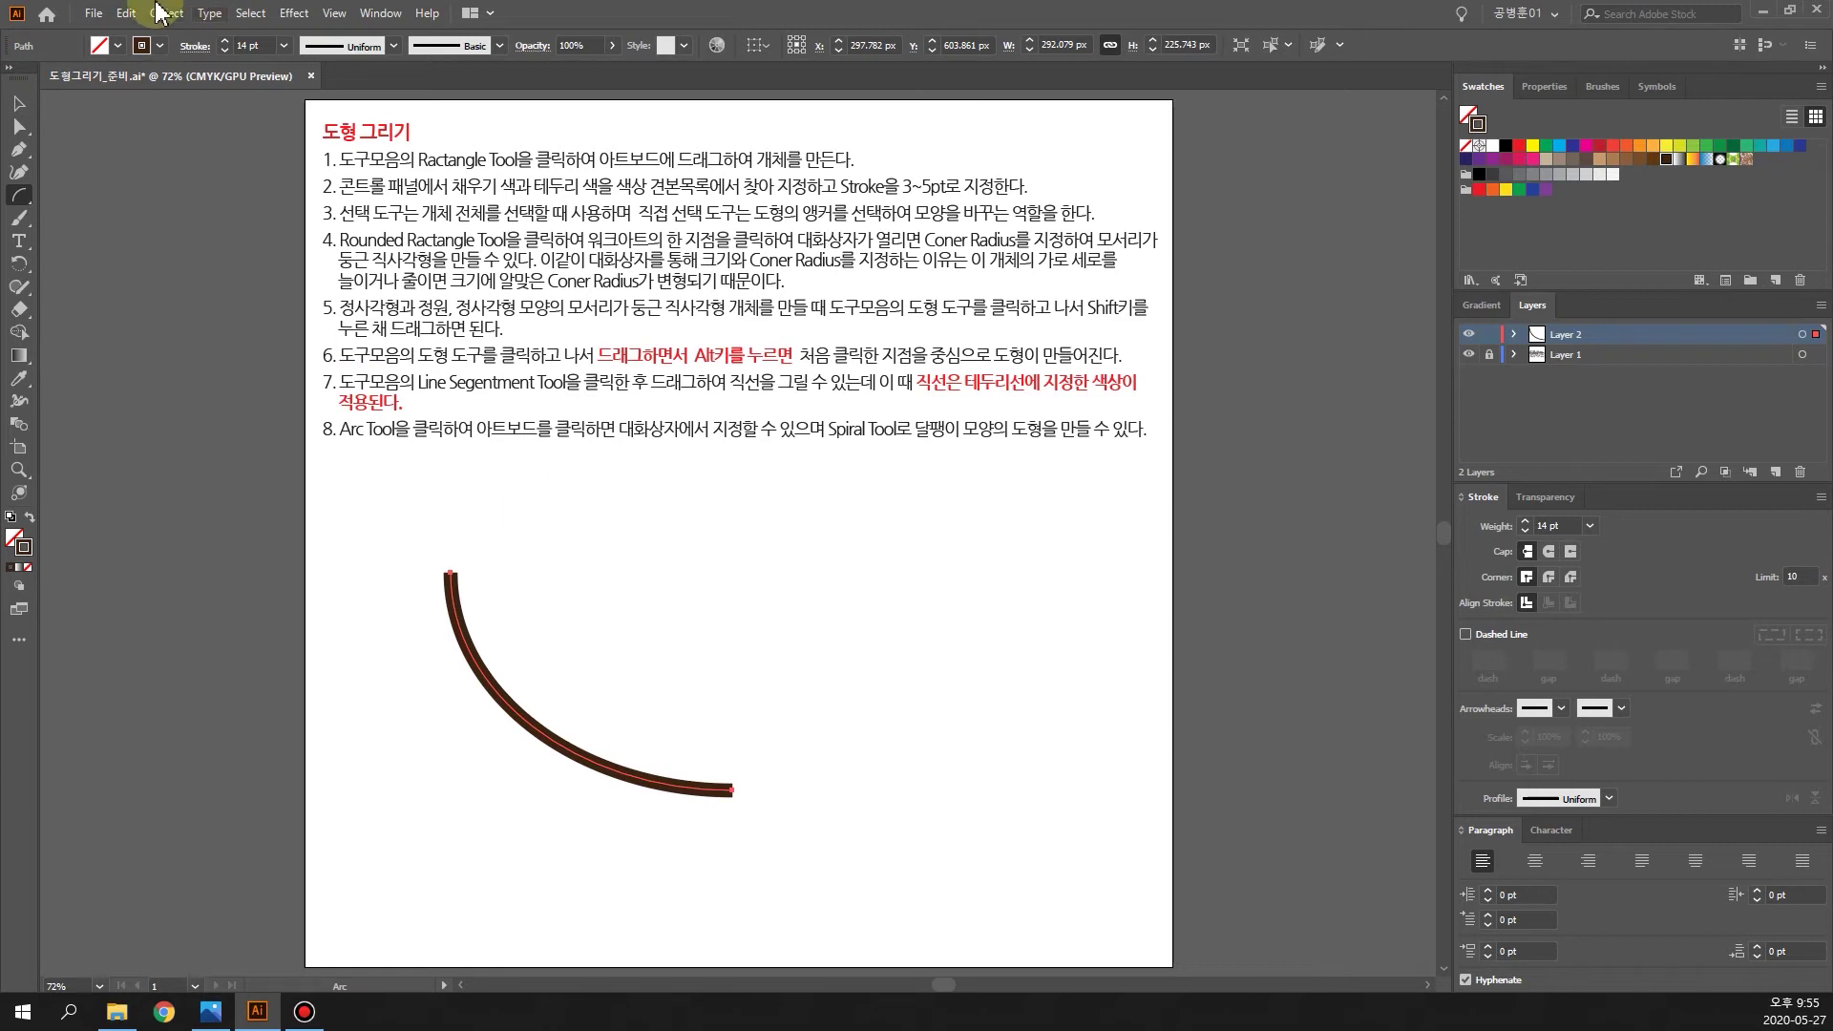
pyautogui.click(117, 48)
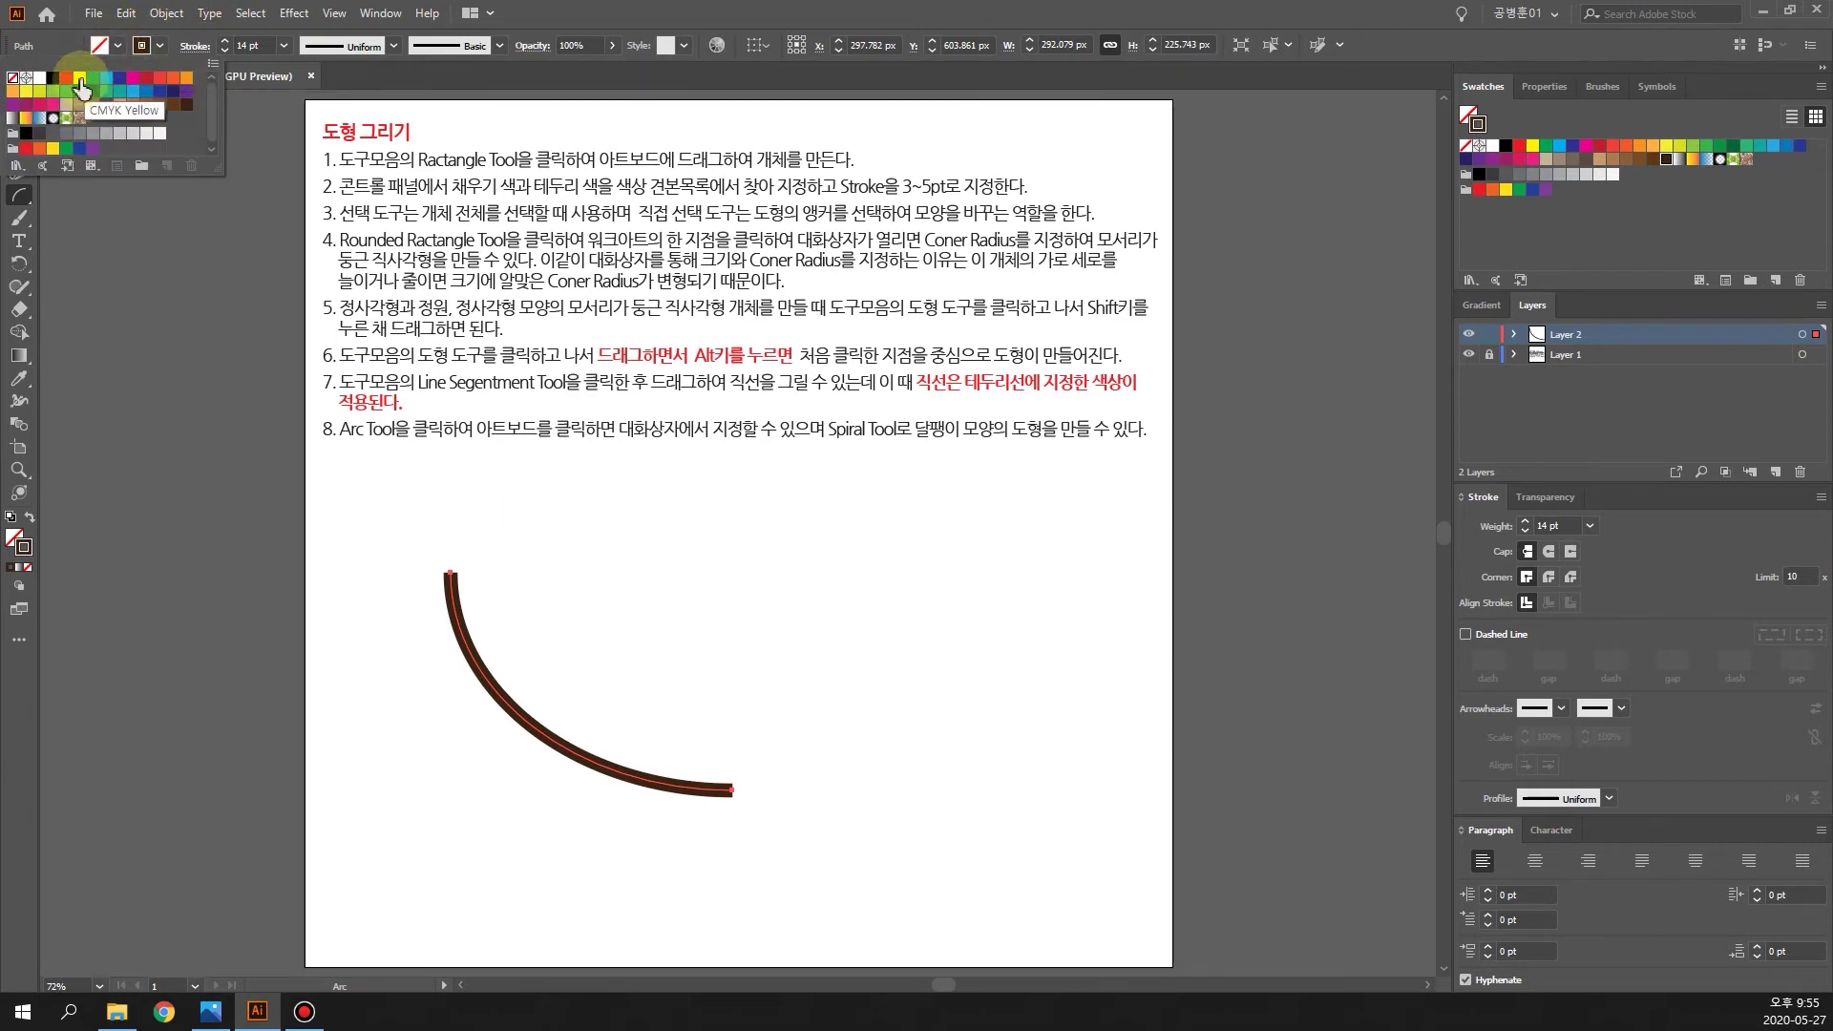
pyautogui.click(79, 77)
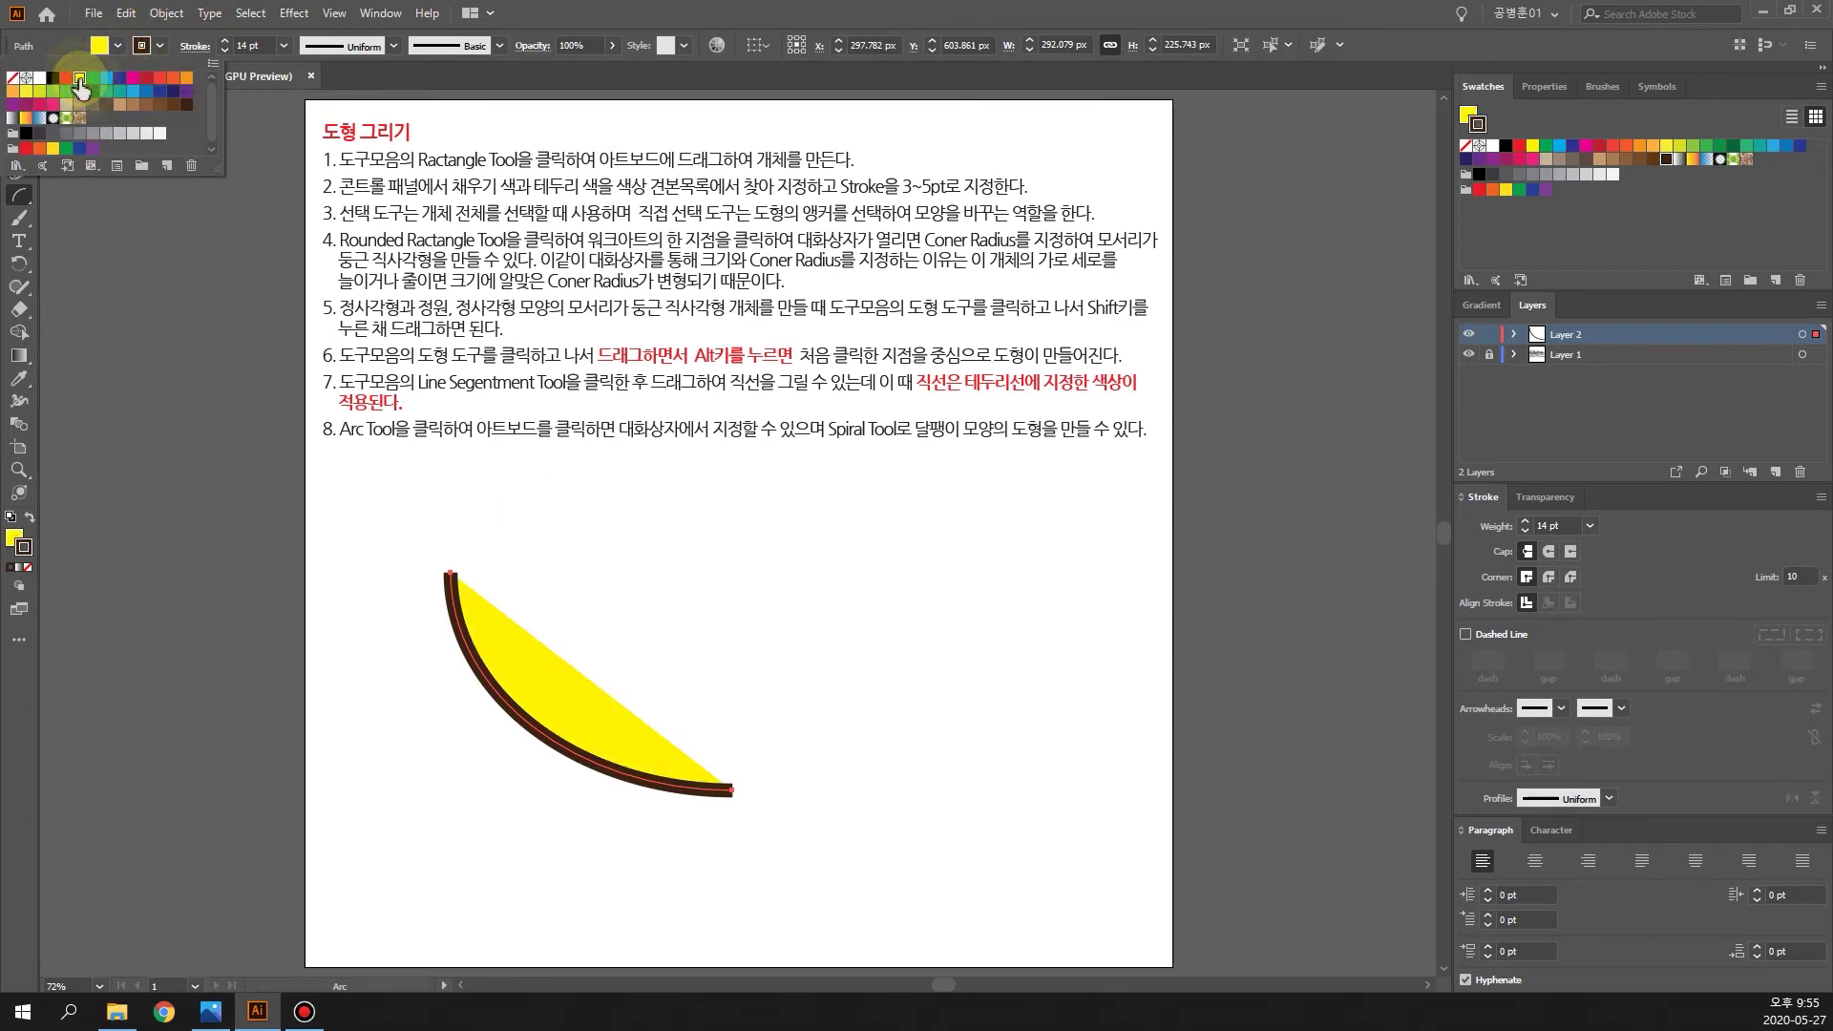
pyautogui.click(573, 6)
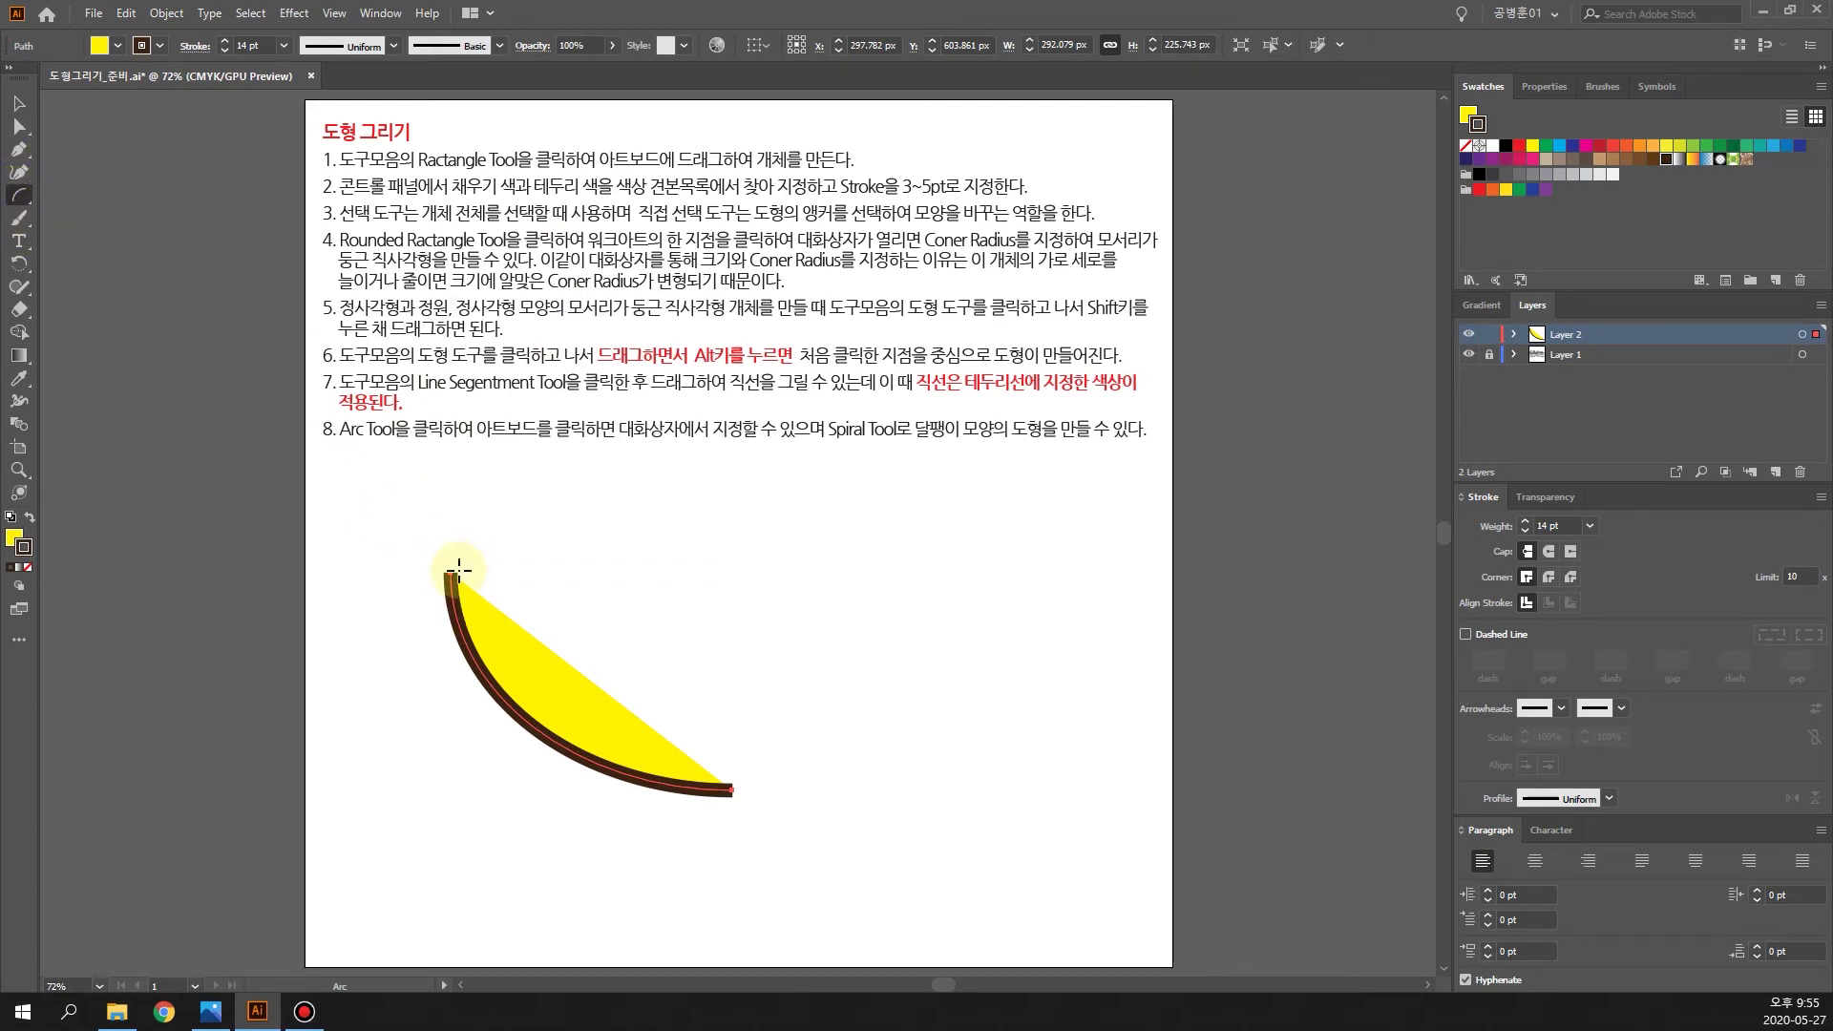
# Step: Draw a second arc from the first arc's lower end back to its upper end to close a leaf outline
pyautogui.moveTo(451, 573)
pyautogui.mouseDown()
pyautogui.moveTo(622, 601)
pyautogui.moveTo(835, 602)
pyautogui.moveTo(935, 538)
pyautogui.moveTo(696, 850)
pyautogui.moveTo(213, 654)
pyautogui.moveTo(480, 413)
pyautogui.moveTo(788, 666)
pyautogui.moveTo(863, 472)
pyautogui.moveTo(859, 490)
pyautogui.moveTo(771, 491)
pyautogui.mouseUp()
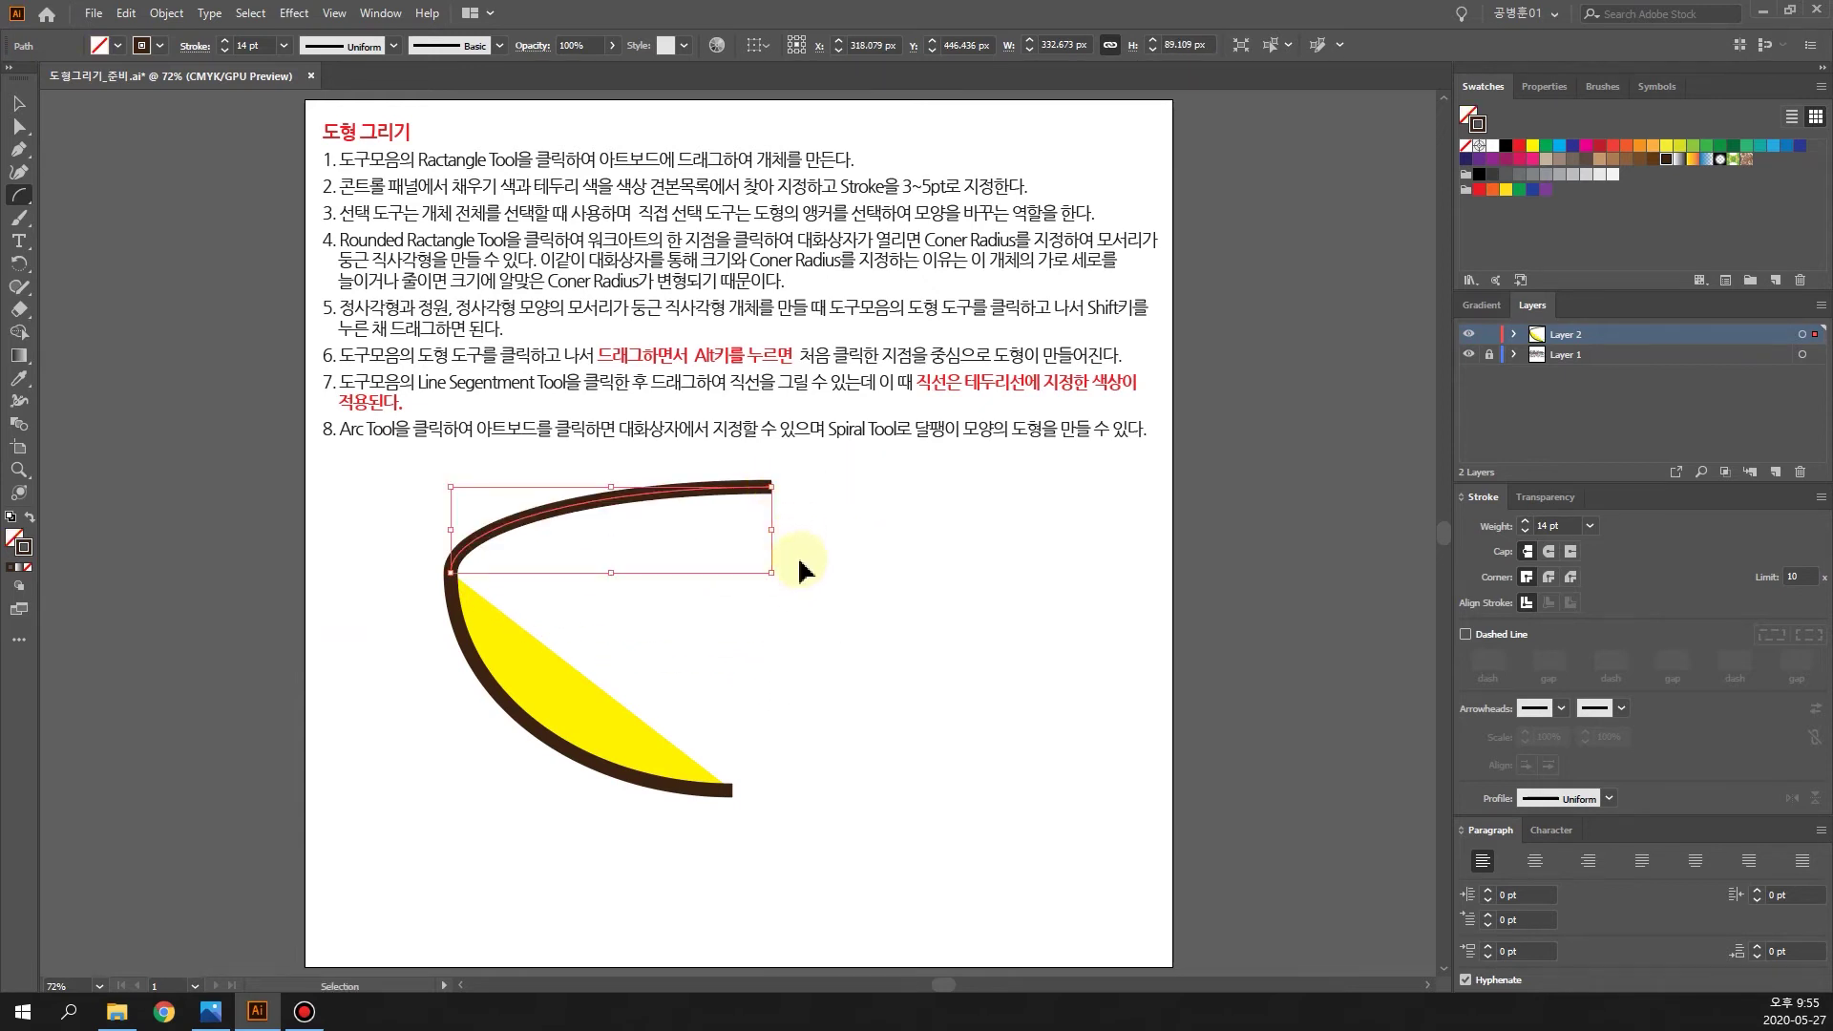
pyautogui.hotkey('ctrl', 'z')
pyautogui.moveTo(731, 792); pyautogui.dragTo(452, 574)
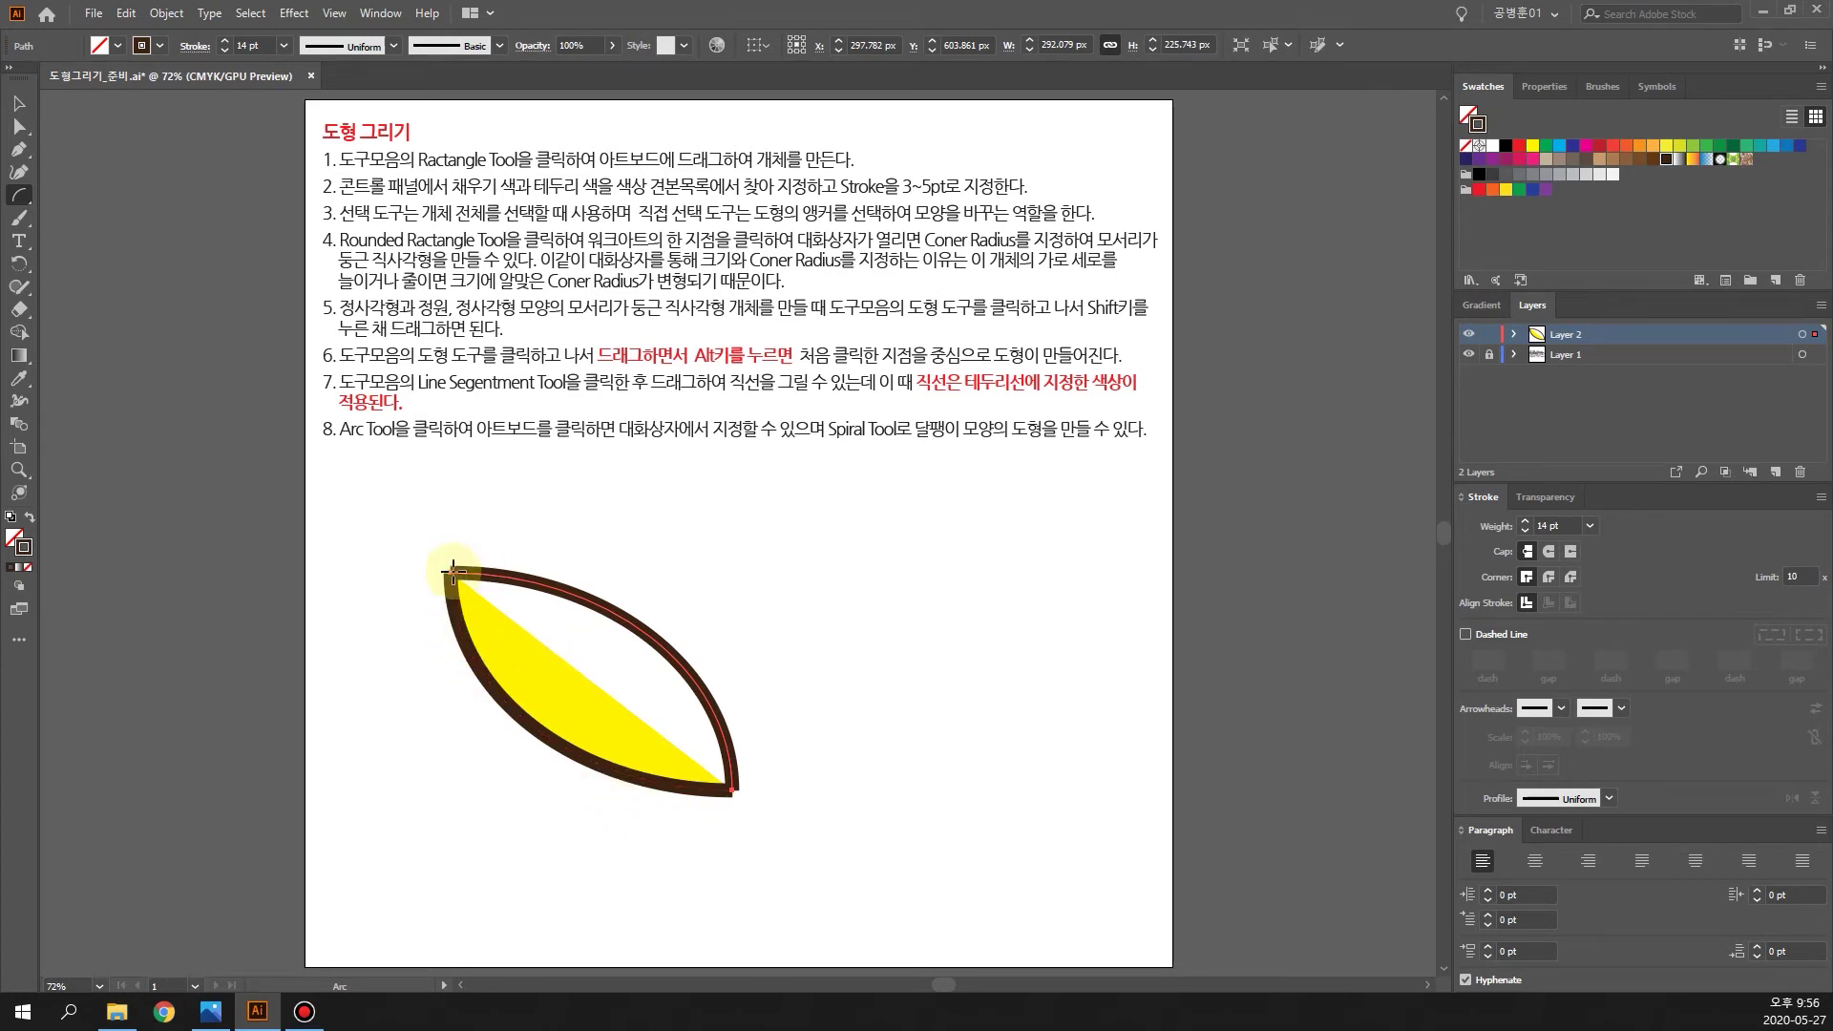
# Step: Group the two arcs and fill the whole group with CMYK Yellow
pyautogui.click(33, 109)
pyautogui.click(896, 797)
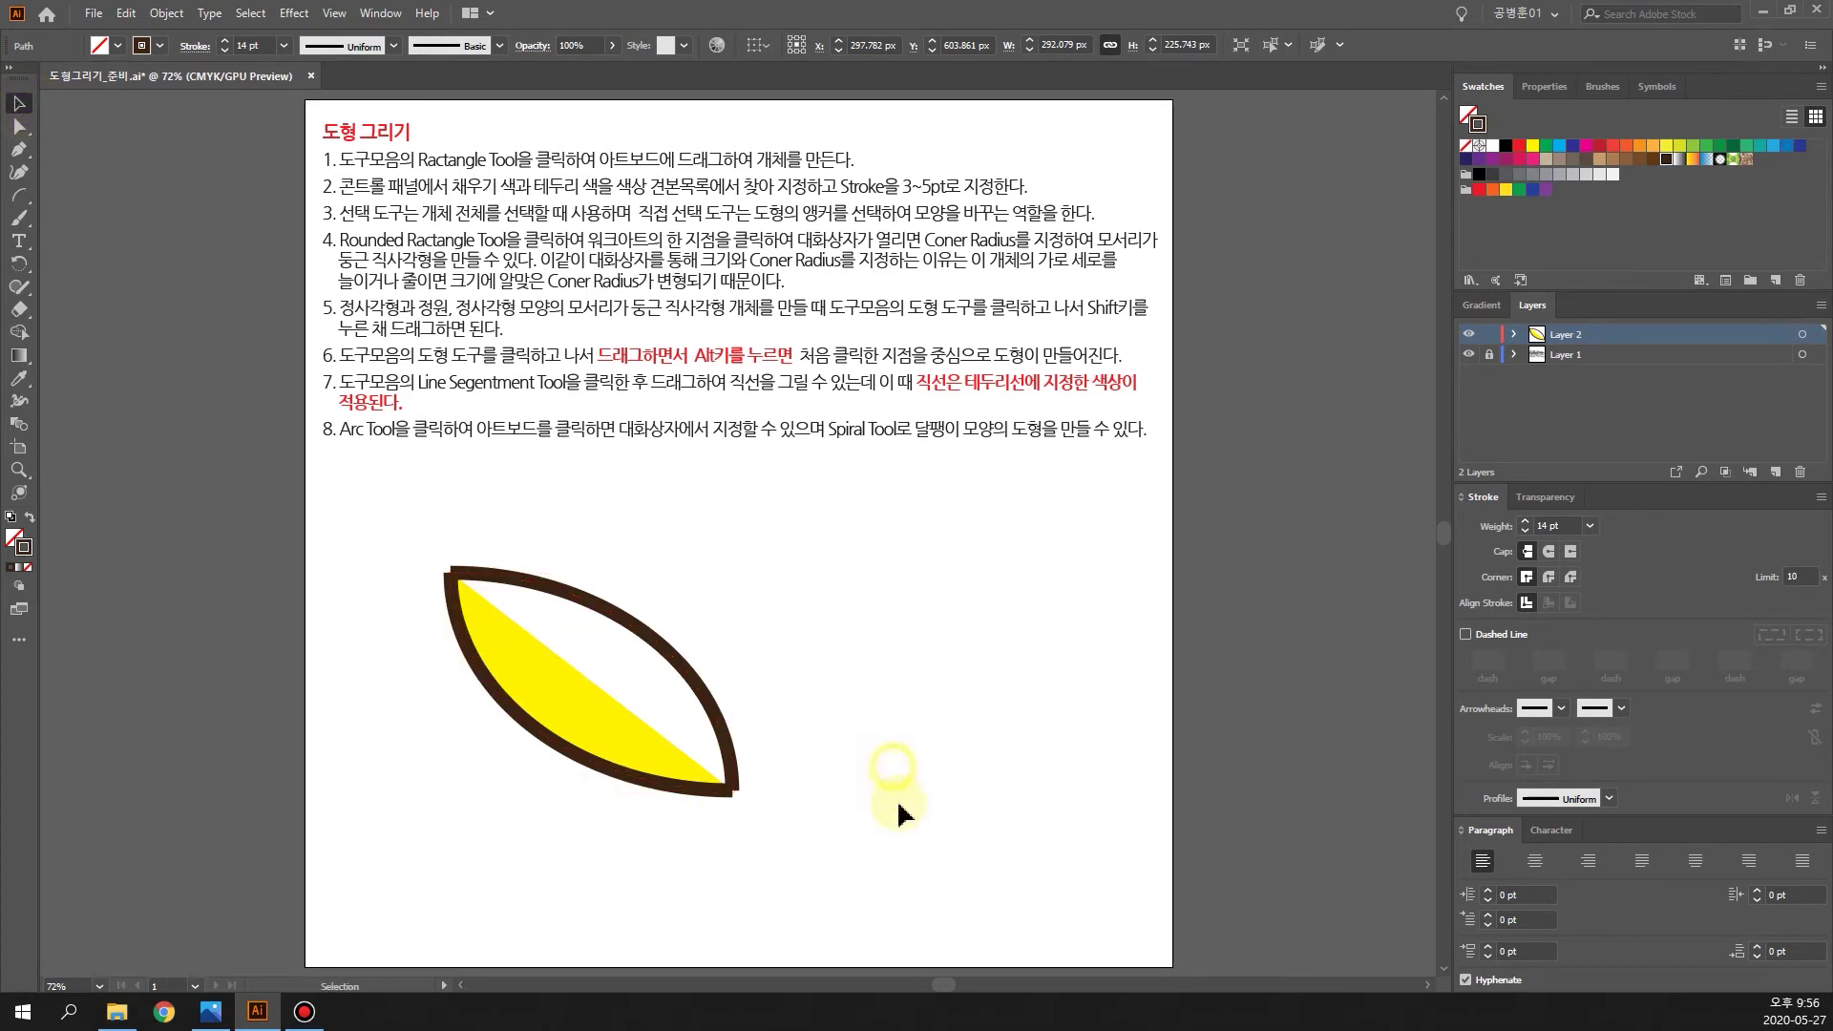
pyautogui.moveTo(857, 871); pyautogui.dragTo(347, 491)
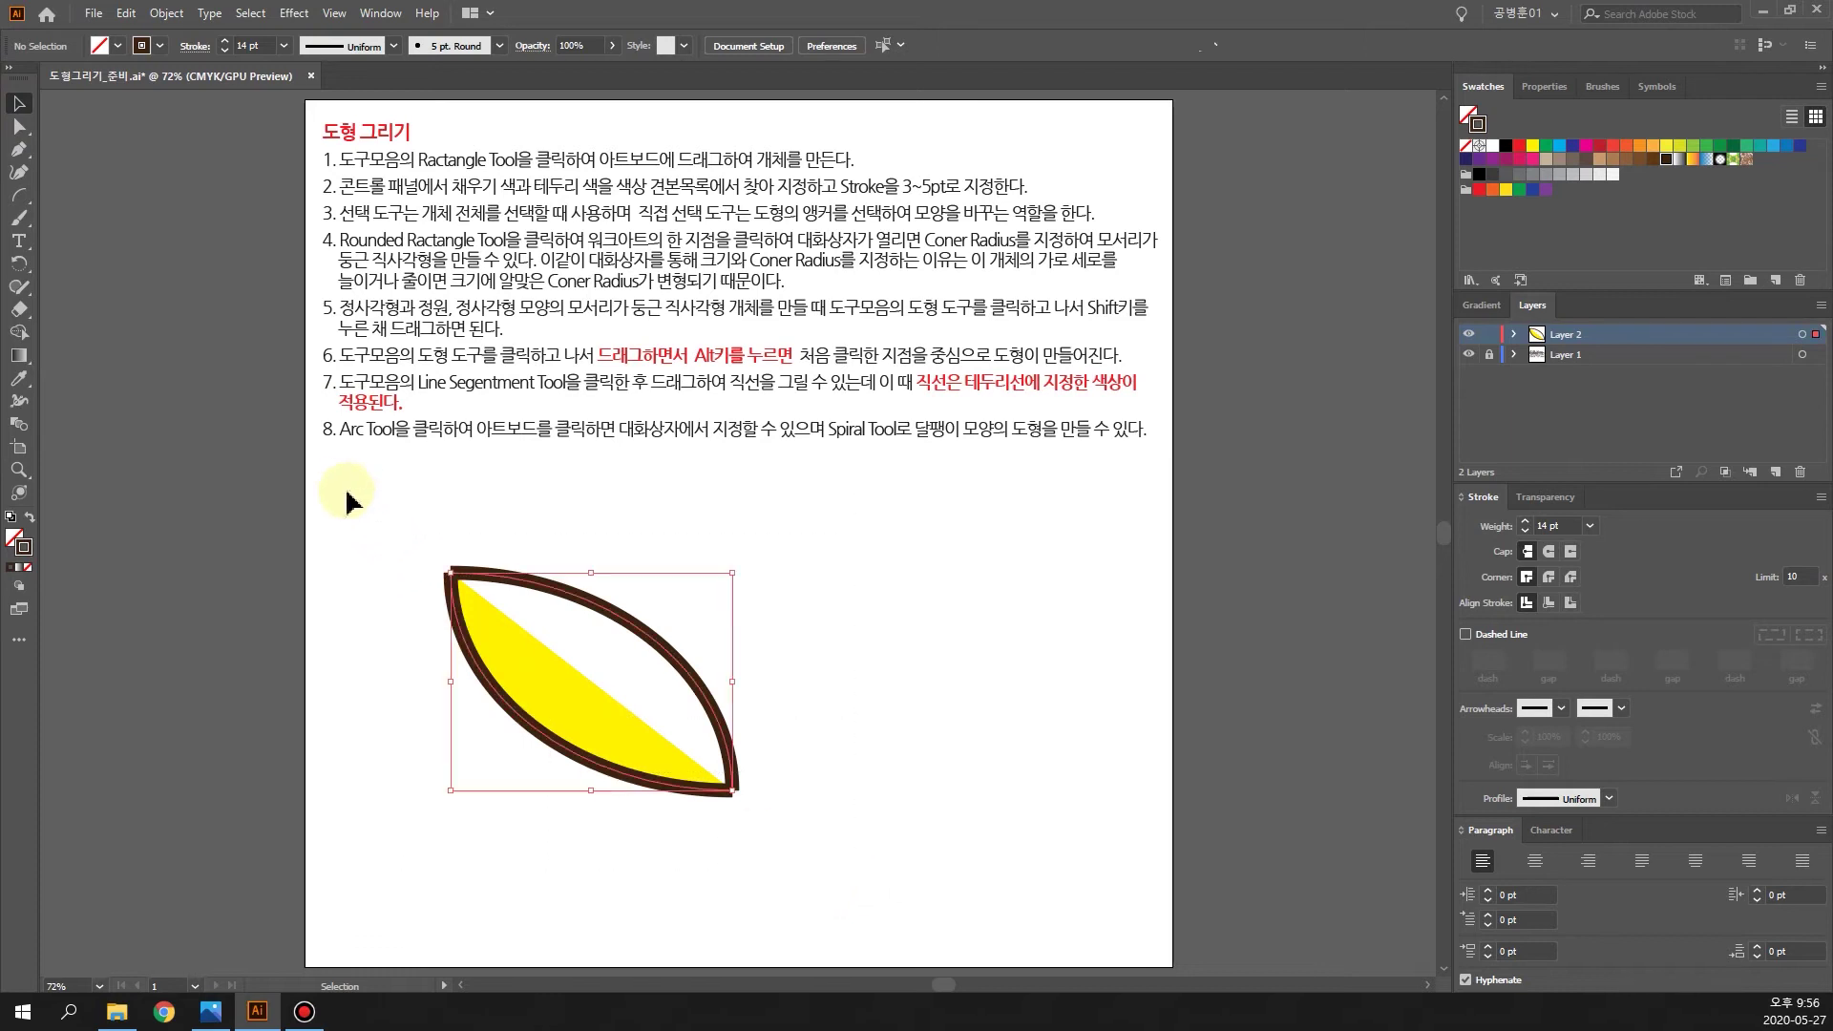
pyautogui.rightClick(531, 584)
pyautogui.click(663, 702)
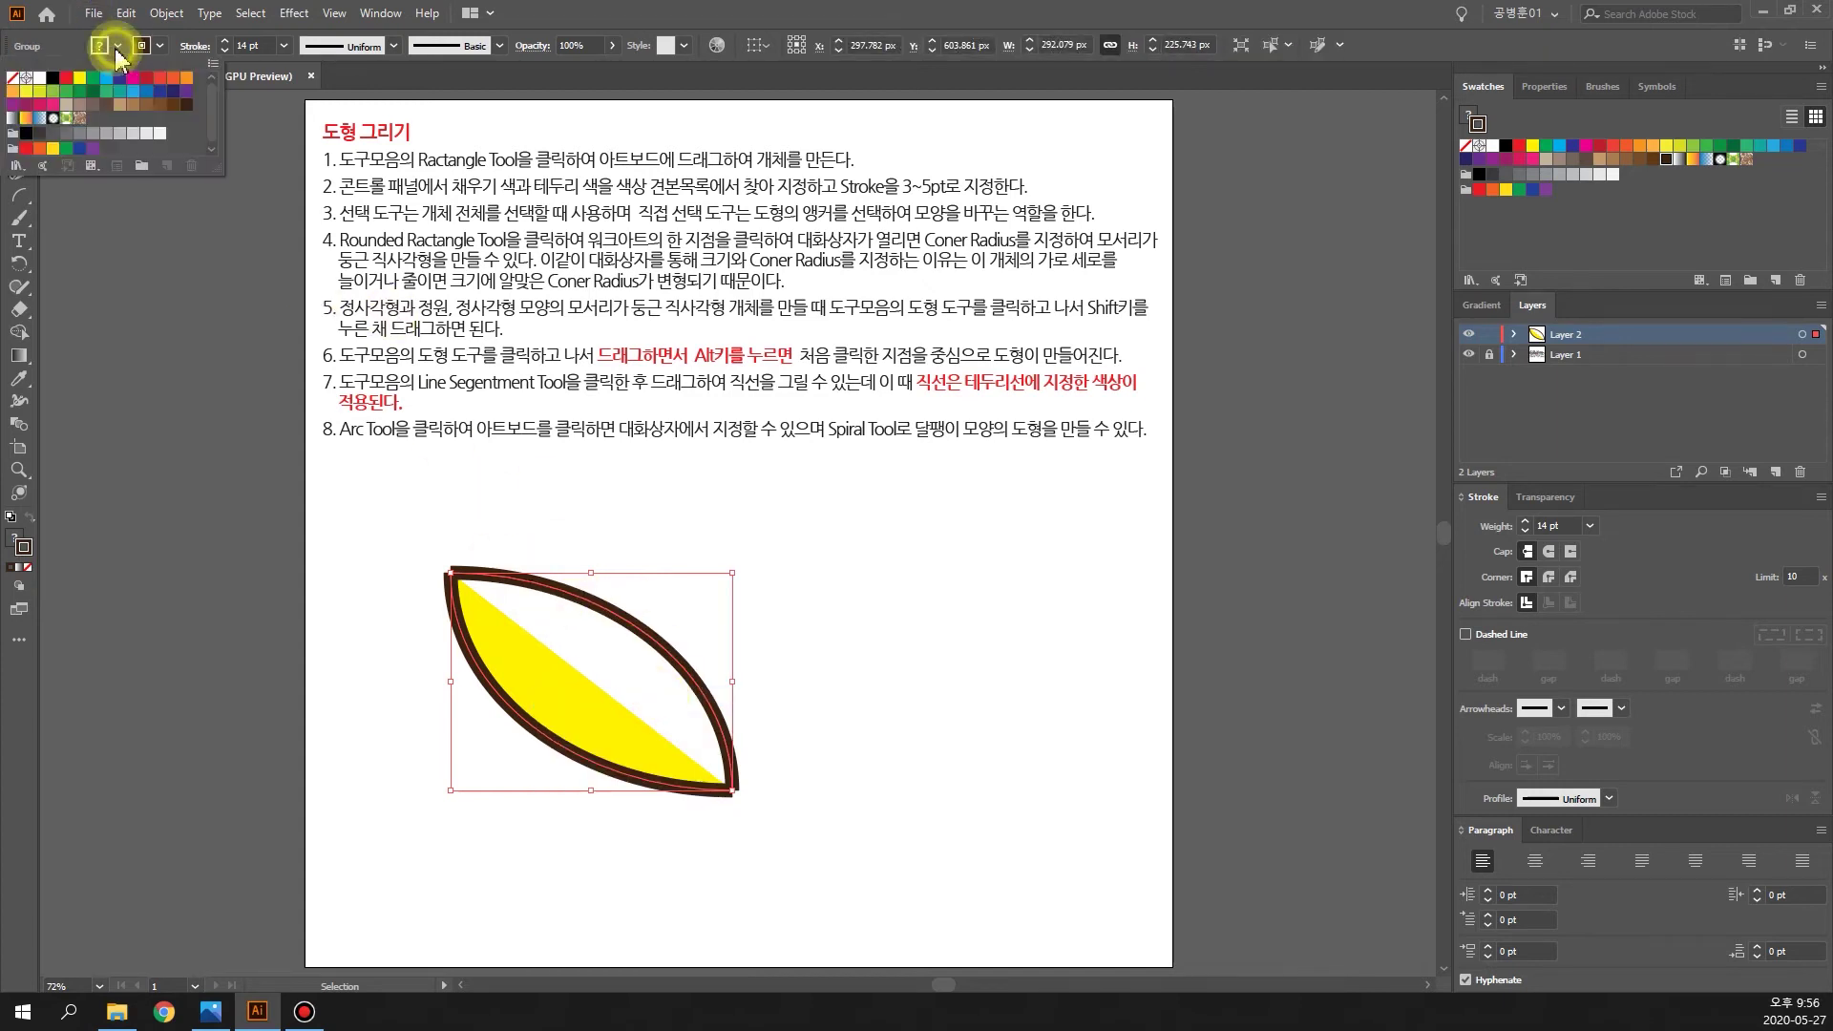
pyautogui.click(80, 77)
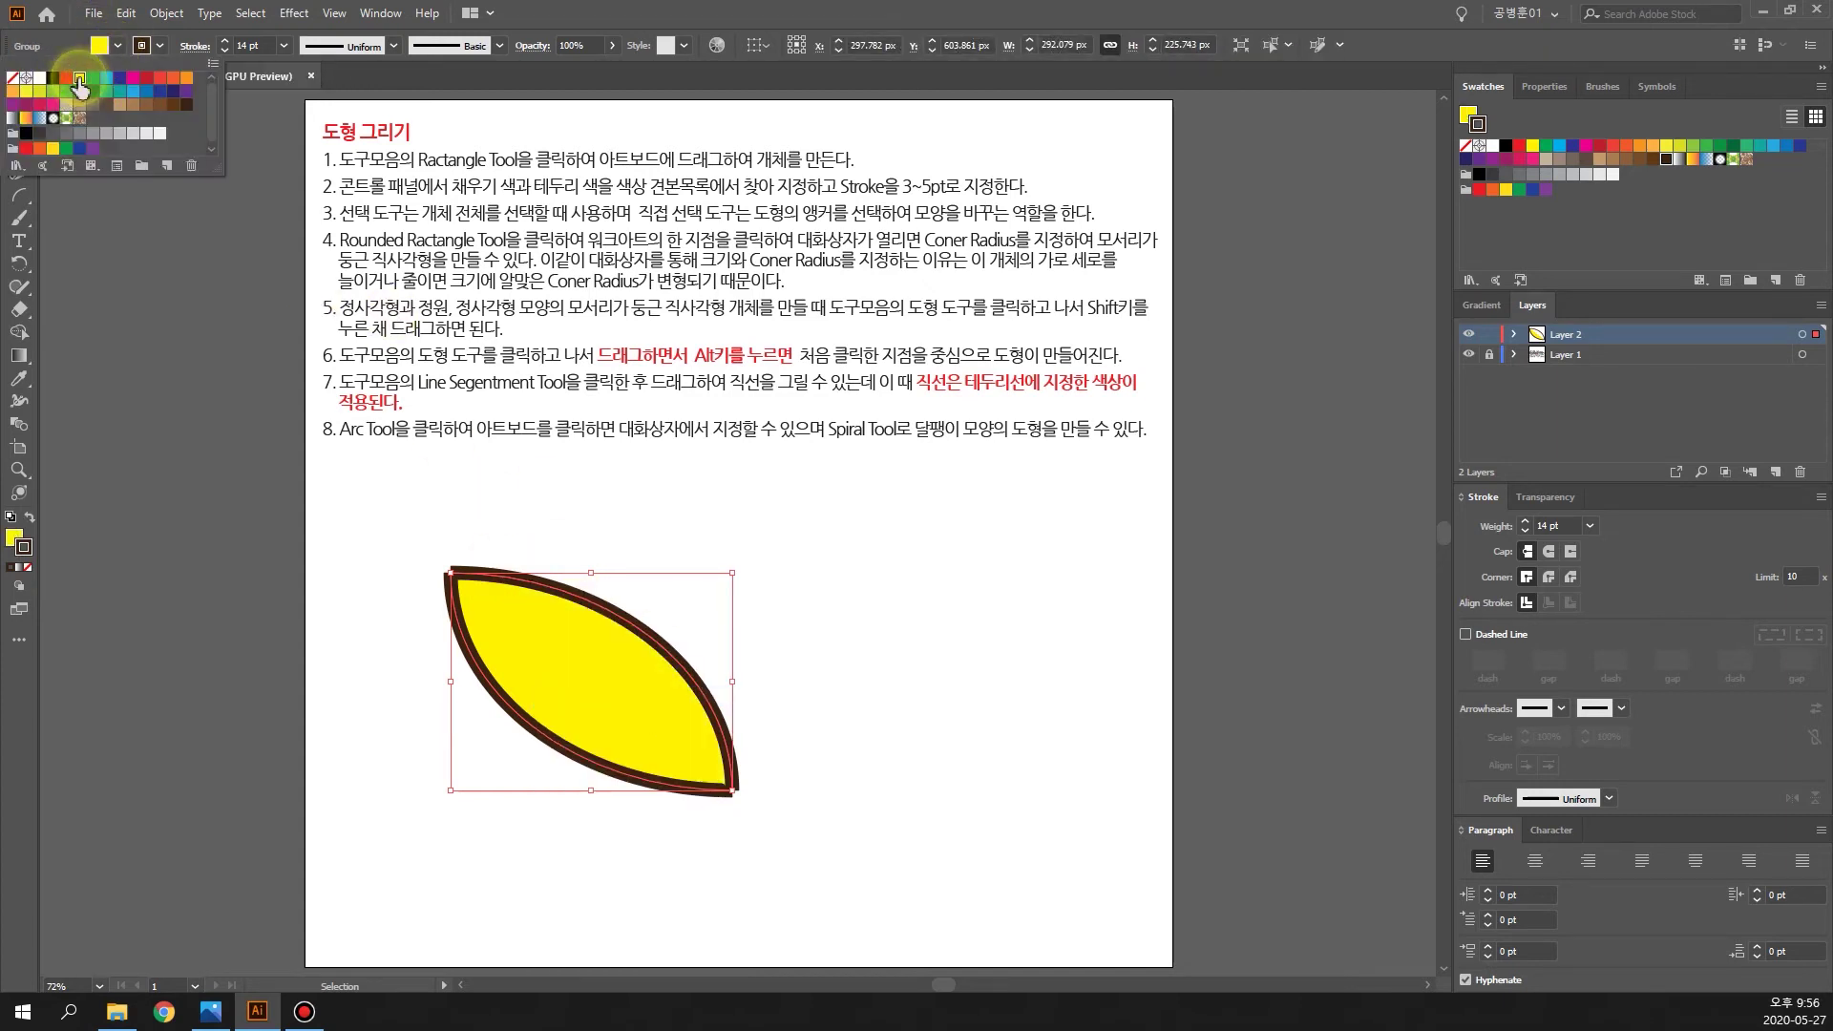
pyautogui.click(1138, 733)
pyautogui.click(1096, 840)
# Step: Unite the two grouped arcs into a single leaf shape with the Pathfinder Unite mode
pyautogui.moveTo(720, 809); pyautogui.dragTo(362, 561)
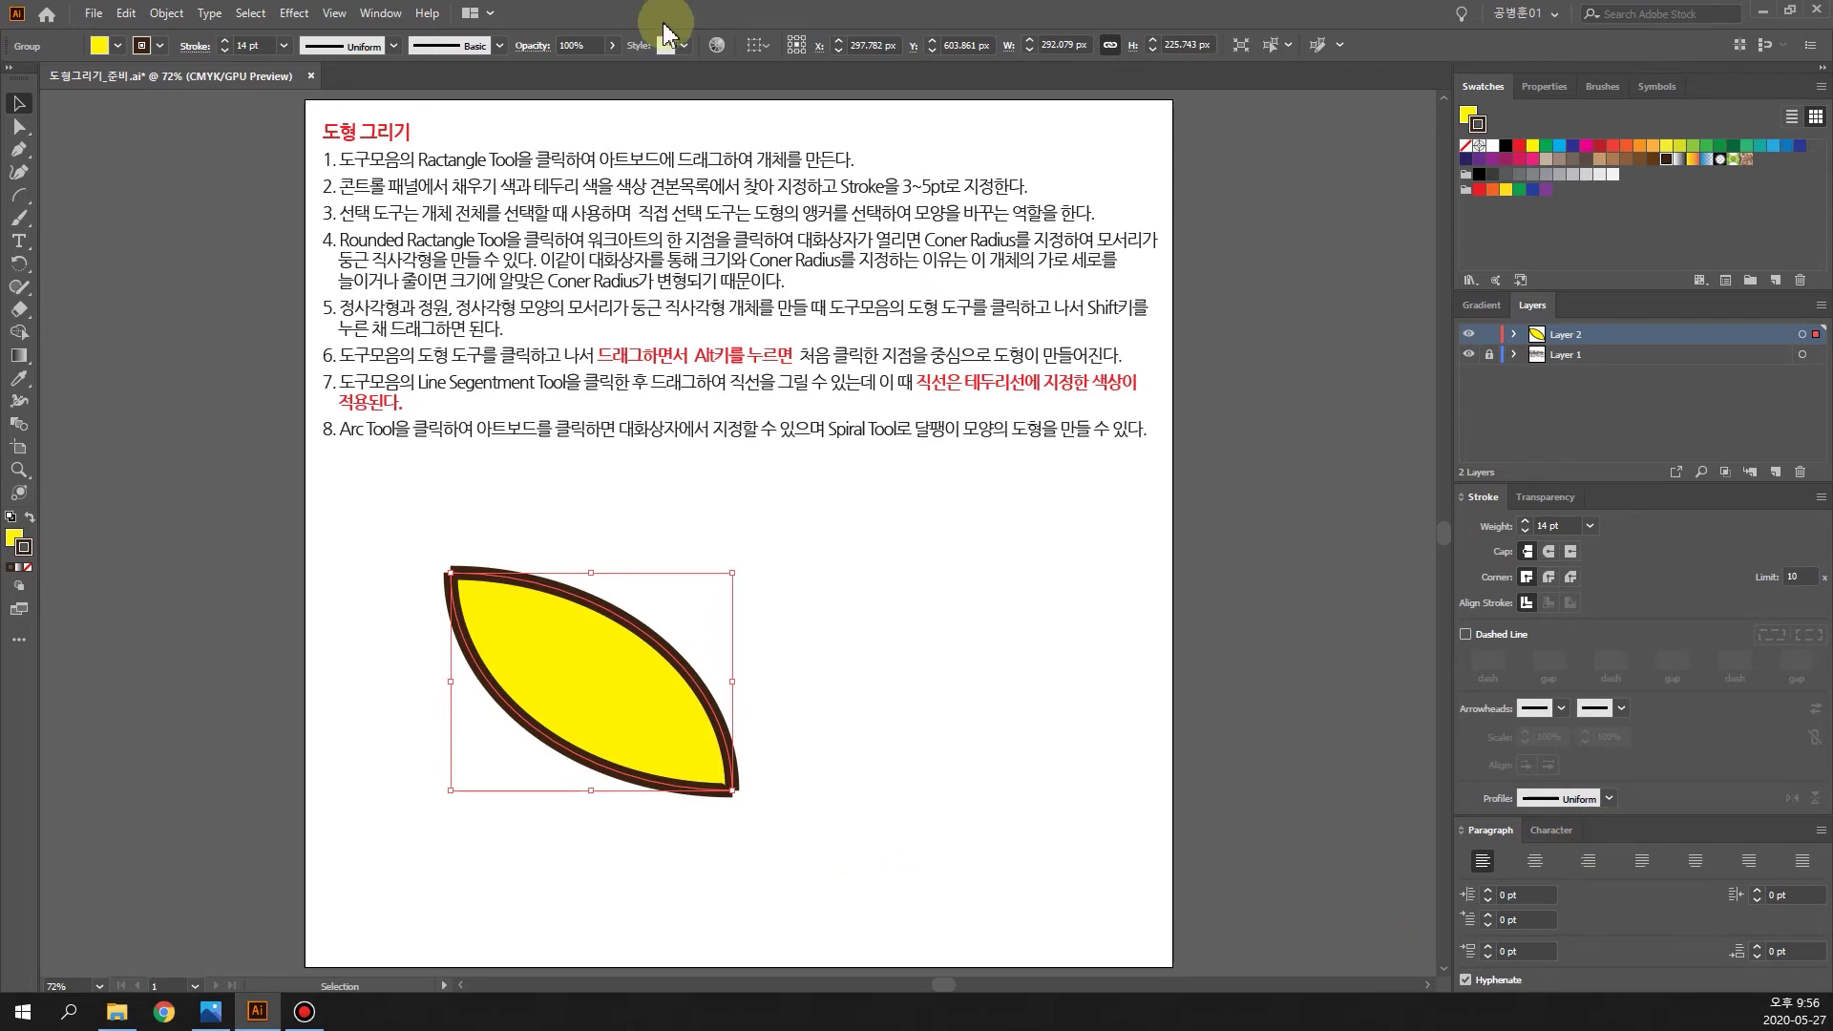
pyautogui.click(380, 13)
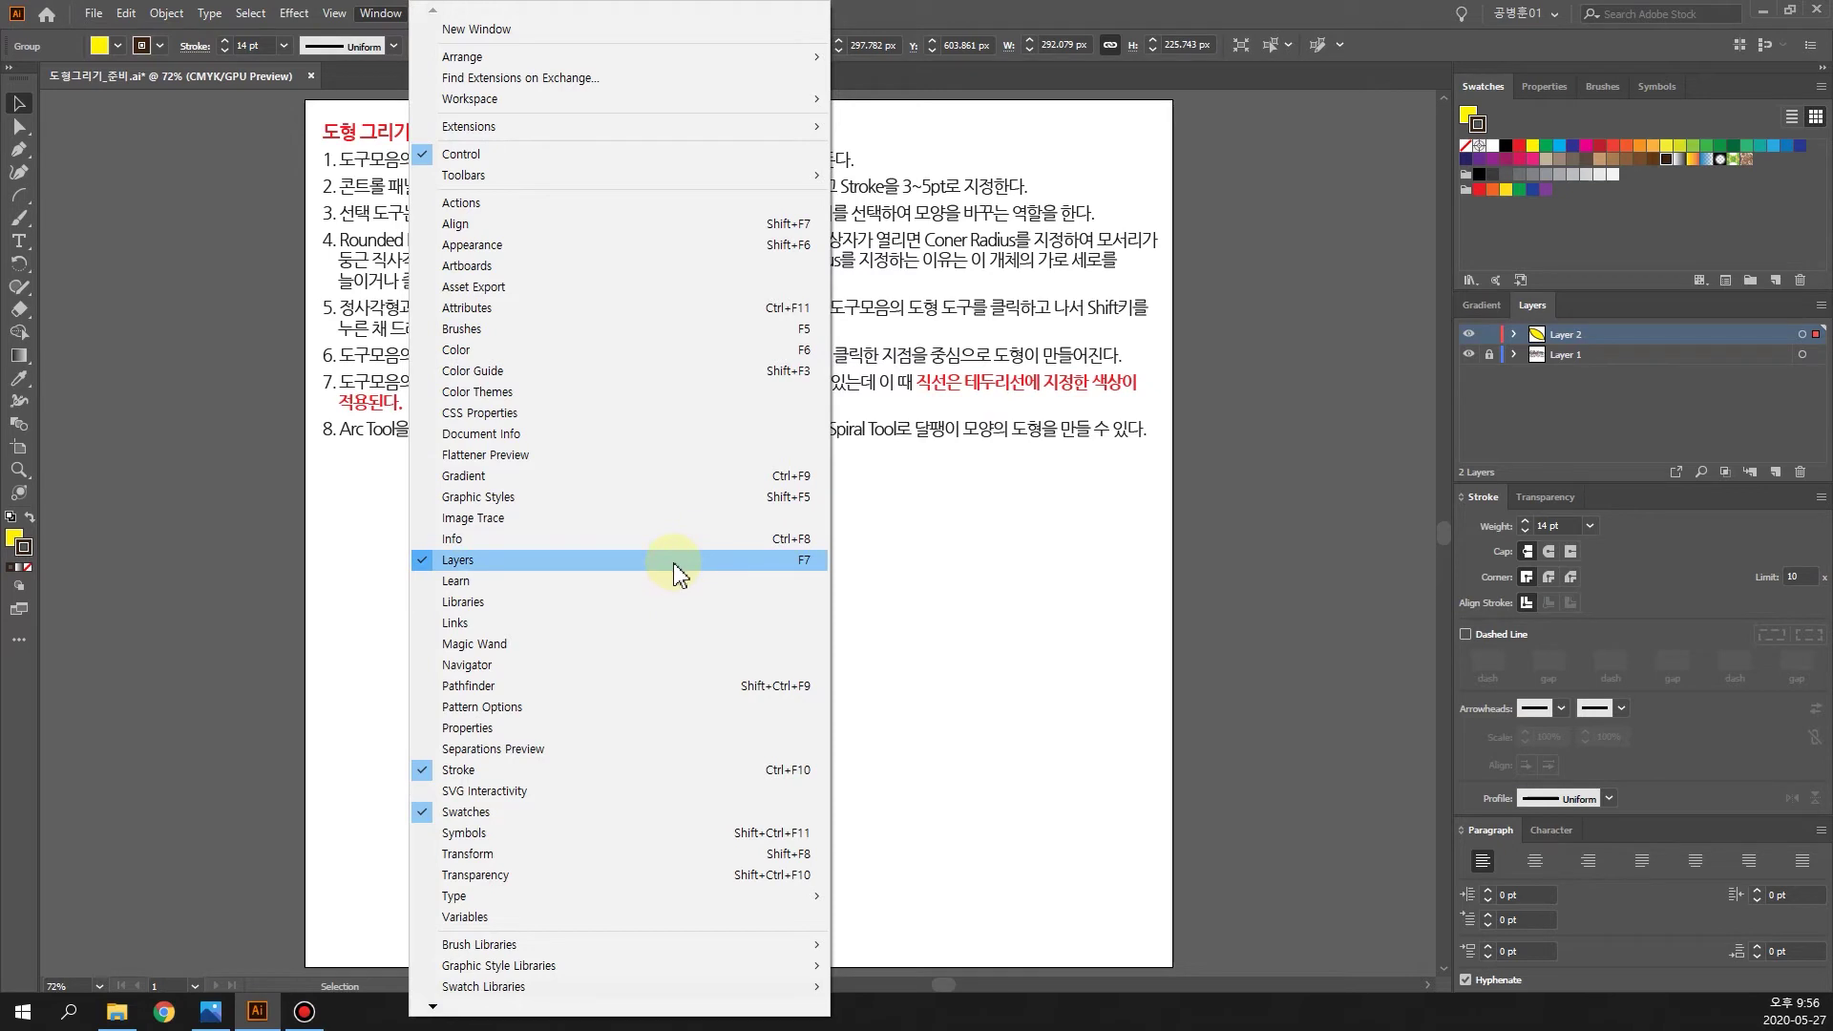
pyautogui.click(588, 686)
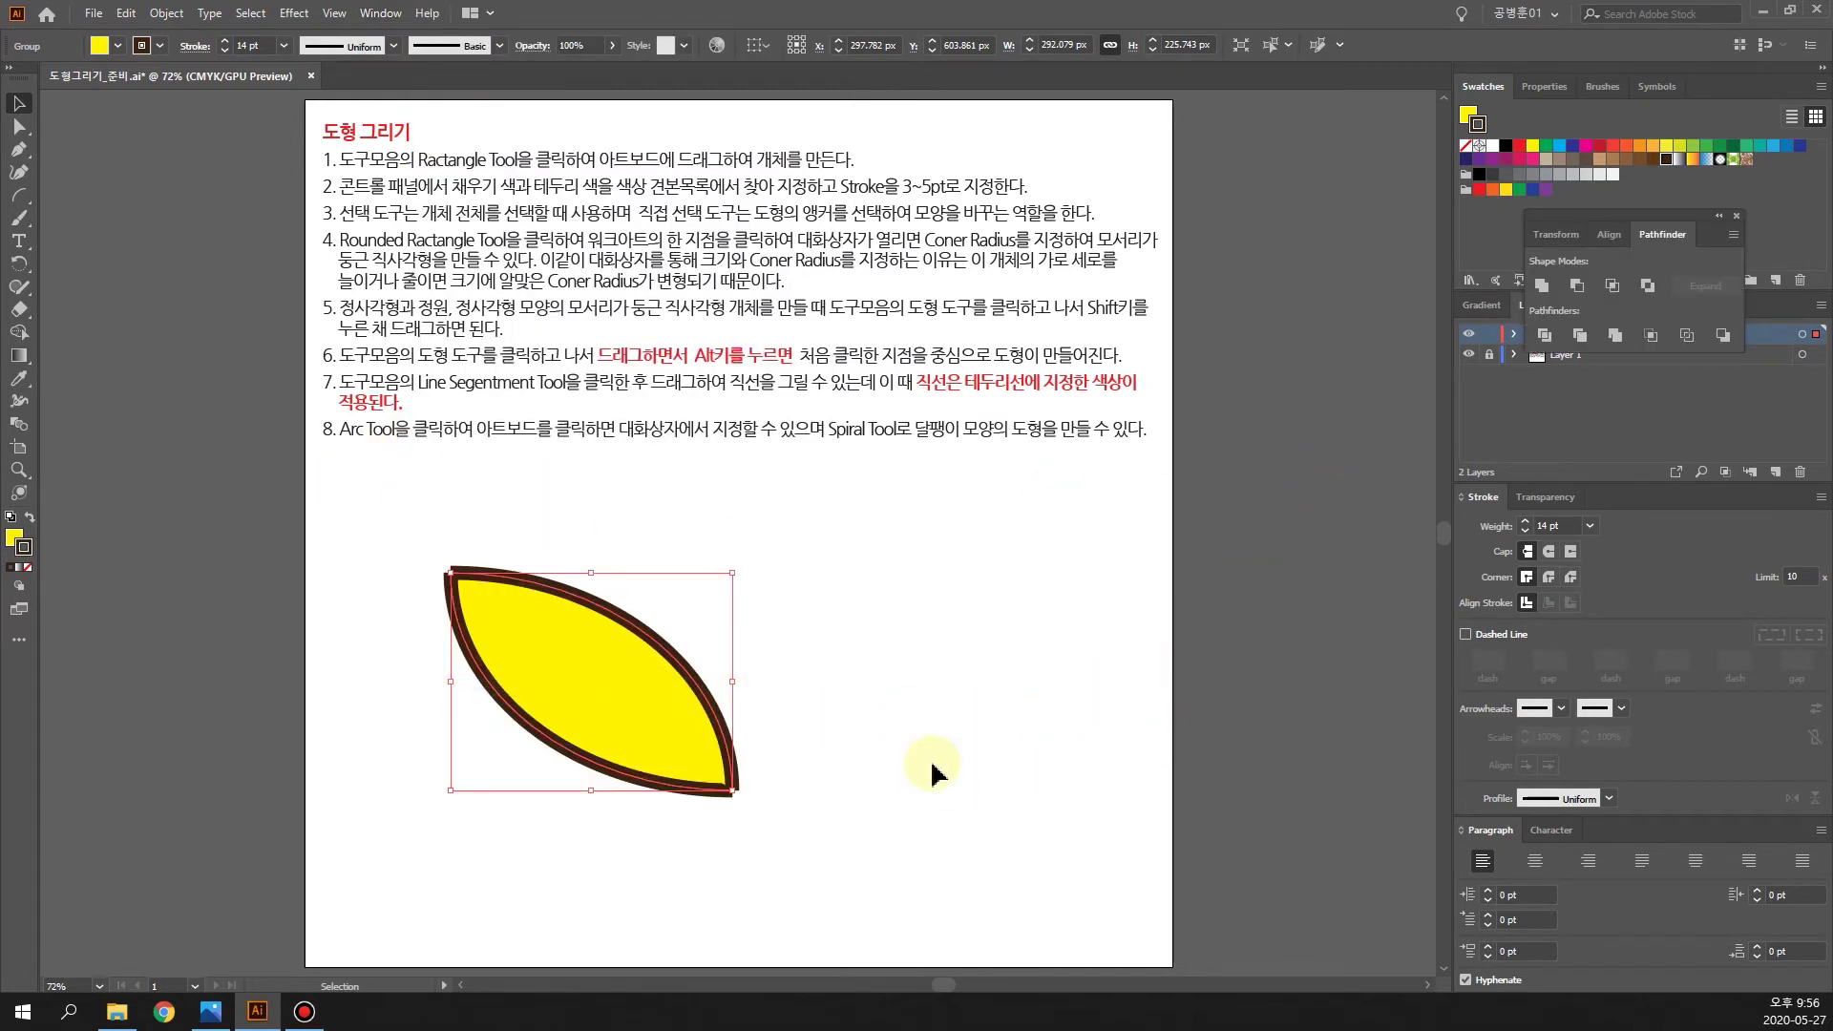
pyautogui.click(1541, 293)
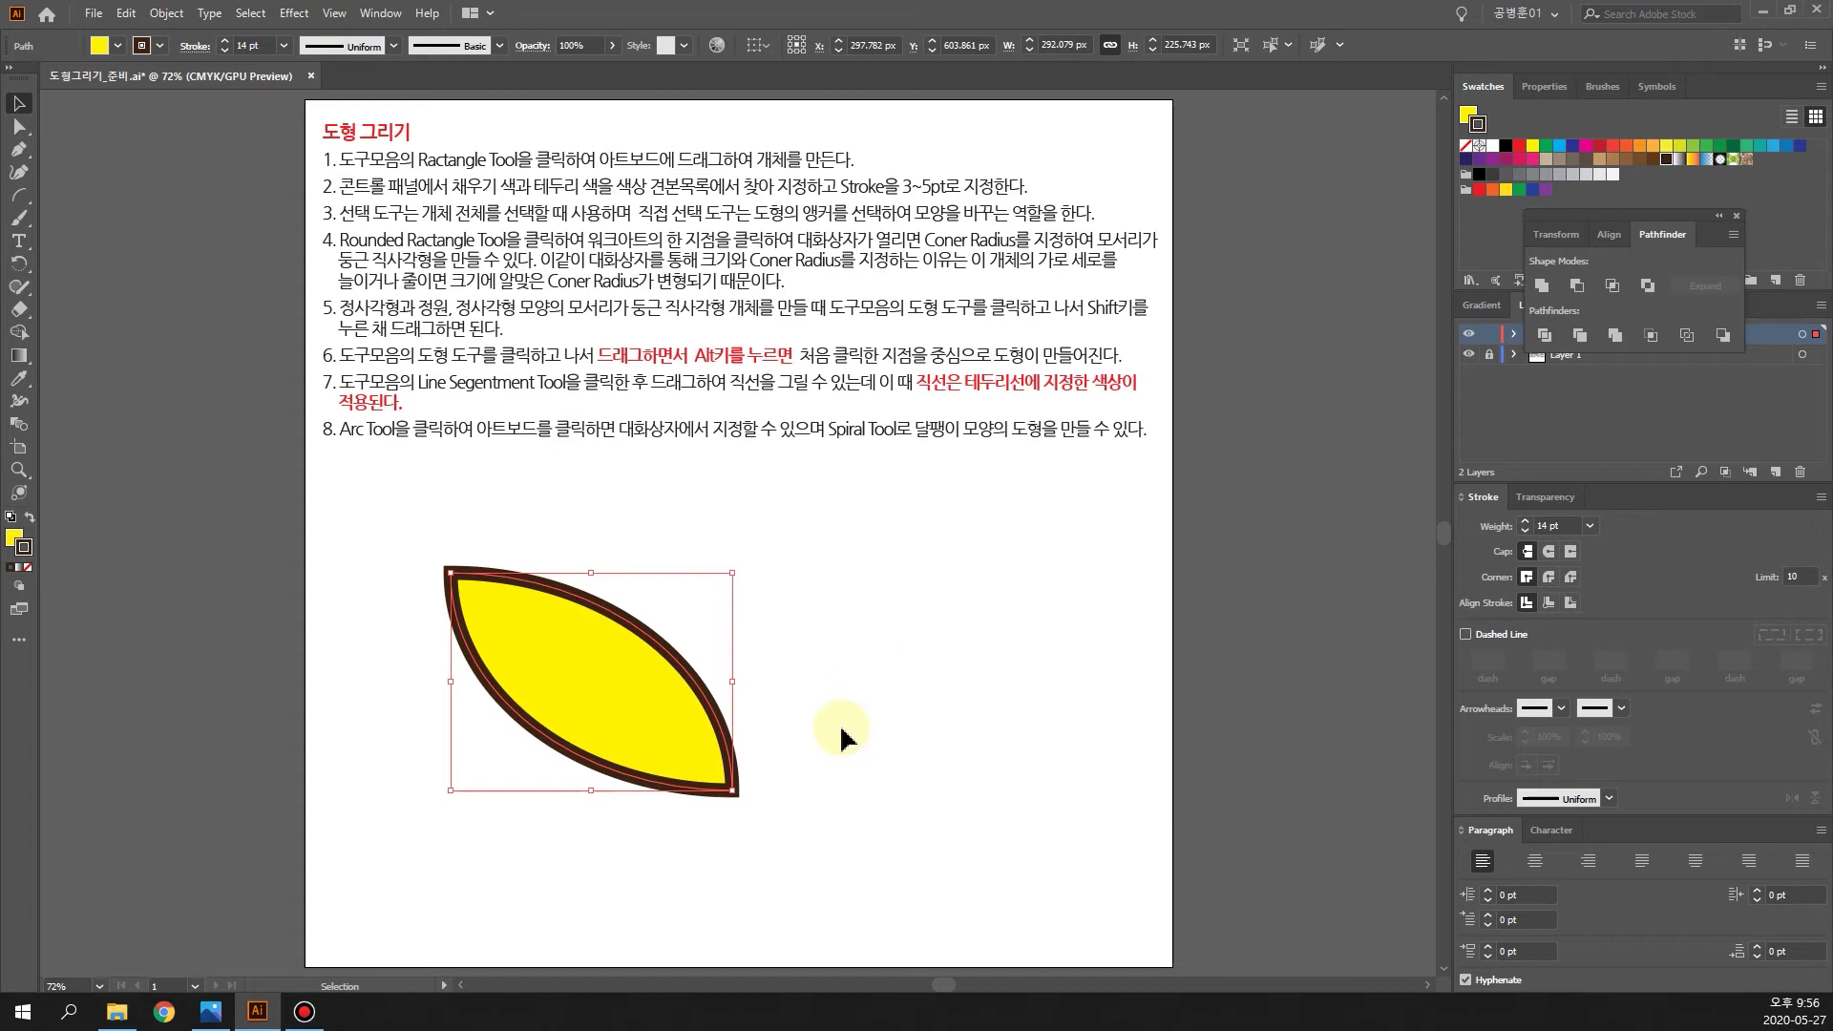
pyautogui.click(846, 821)
pyautogui.click(611, 592)
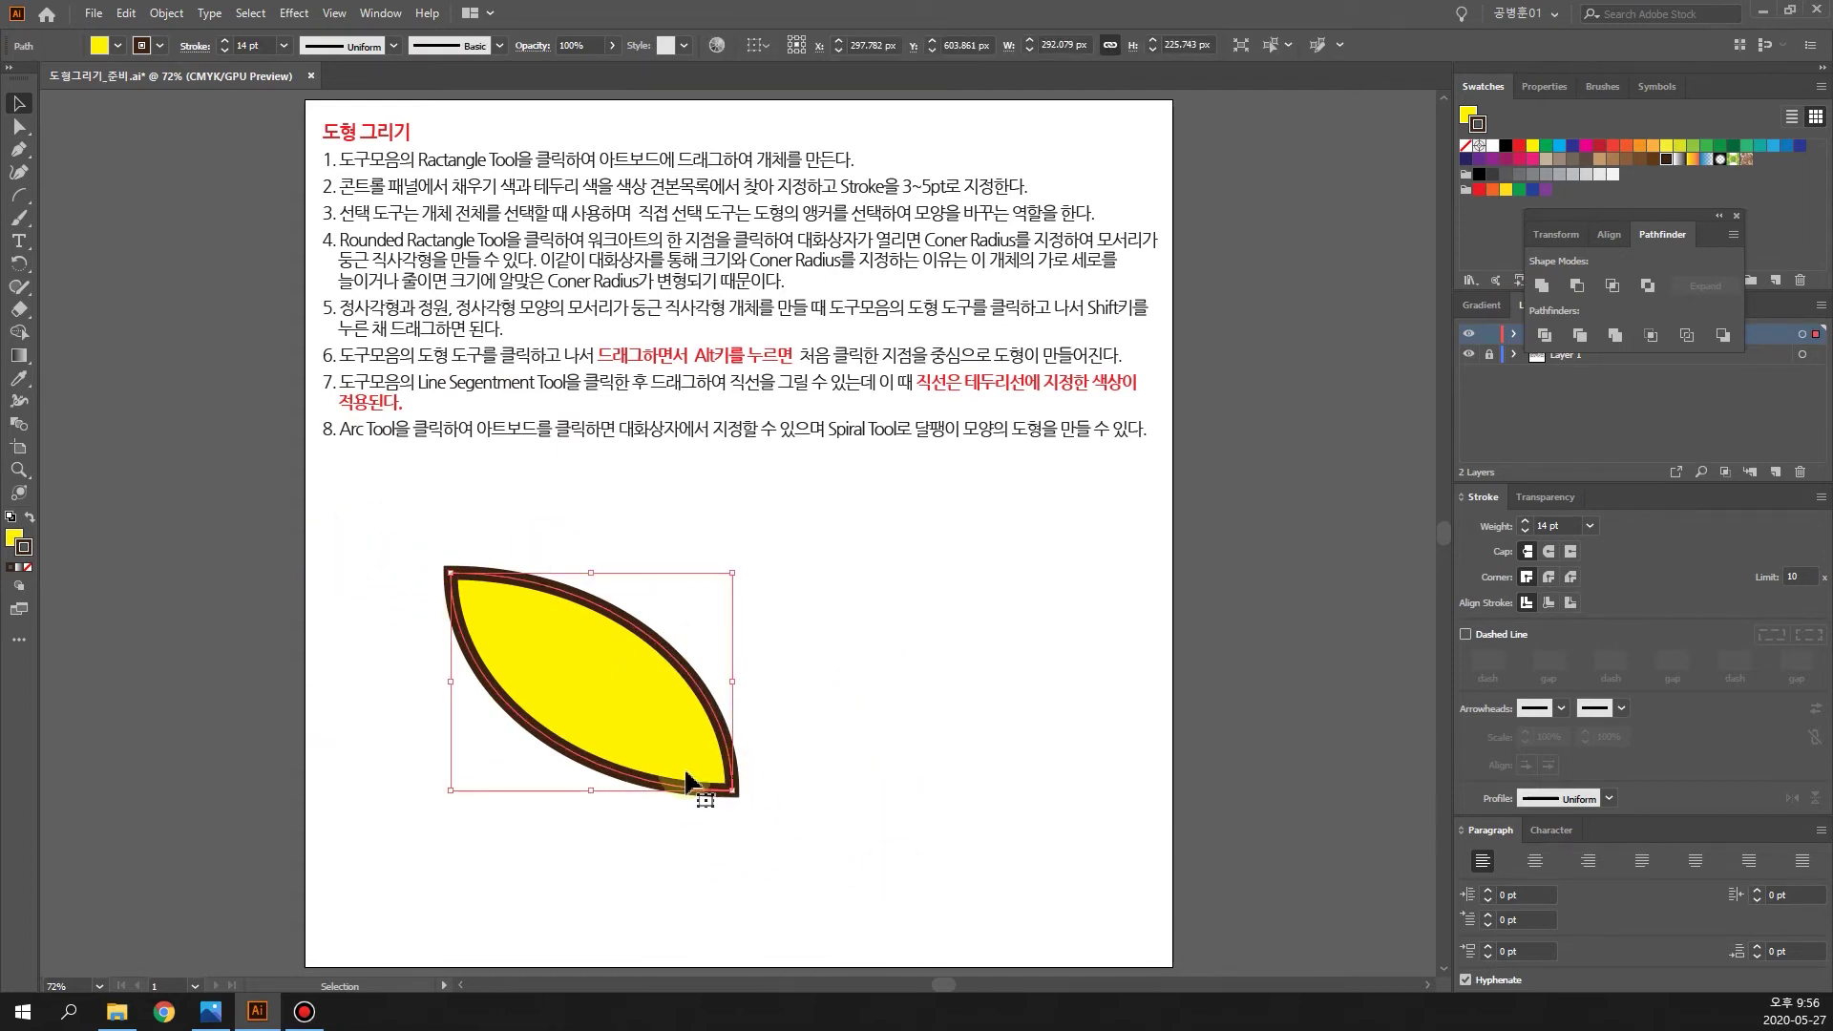
# Step: Set the leaf's stroke color to None
pyautogui.moveTo(813, 833); pyautogui.dragTo(339, 549)
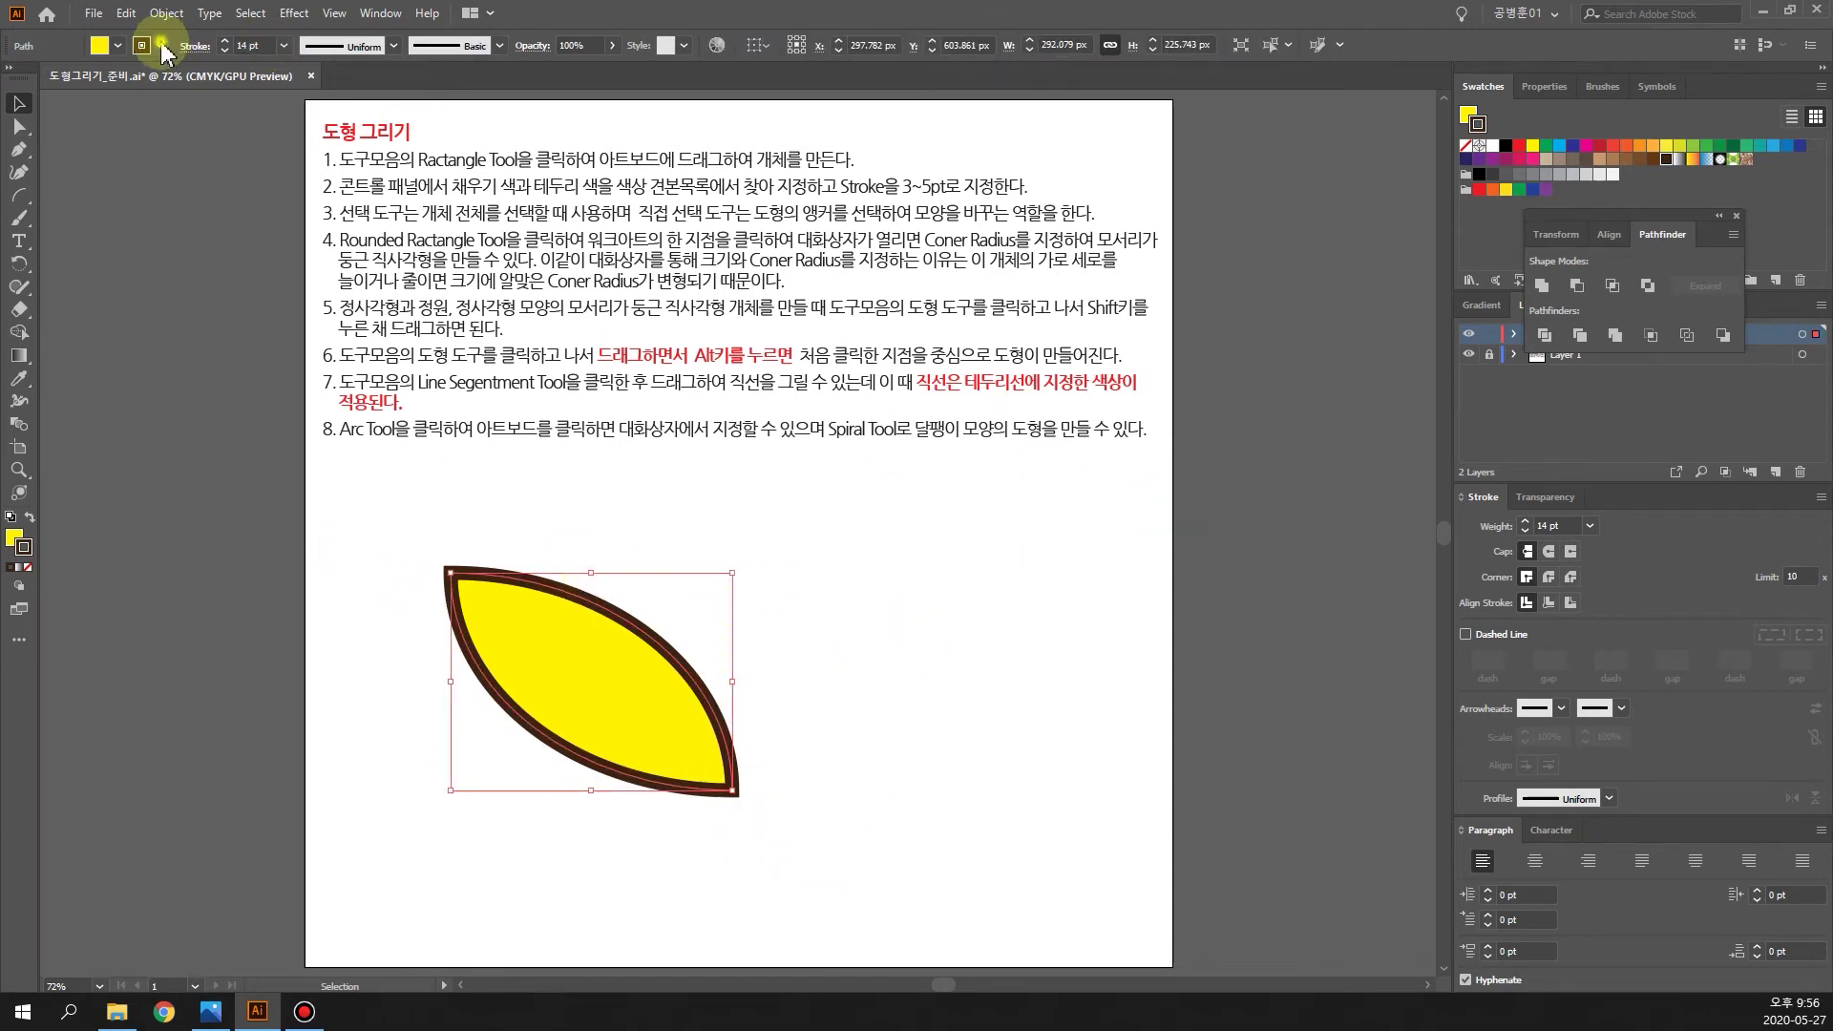
pyautogui.click(160, 45)
pyautogui.click(11, 80)
pyautogui.click(702, 570)
pyautogui.click(784, 559)
# Step: Reposition the yellow leaf and shrink it to about 178 × 138 px
pyautogui.moveTo(840, 860); pyautogui.dragTo(405, 585)
pyautogui.moveTo(578, 703); pyautogui.dragTo(781, 699)
pyautogui.moveTo(788, 699); pyautogui.dragTo(590, 674)
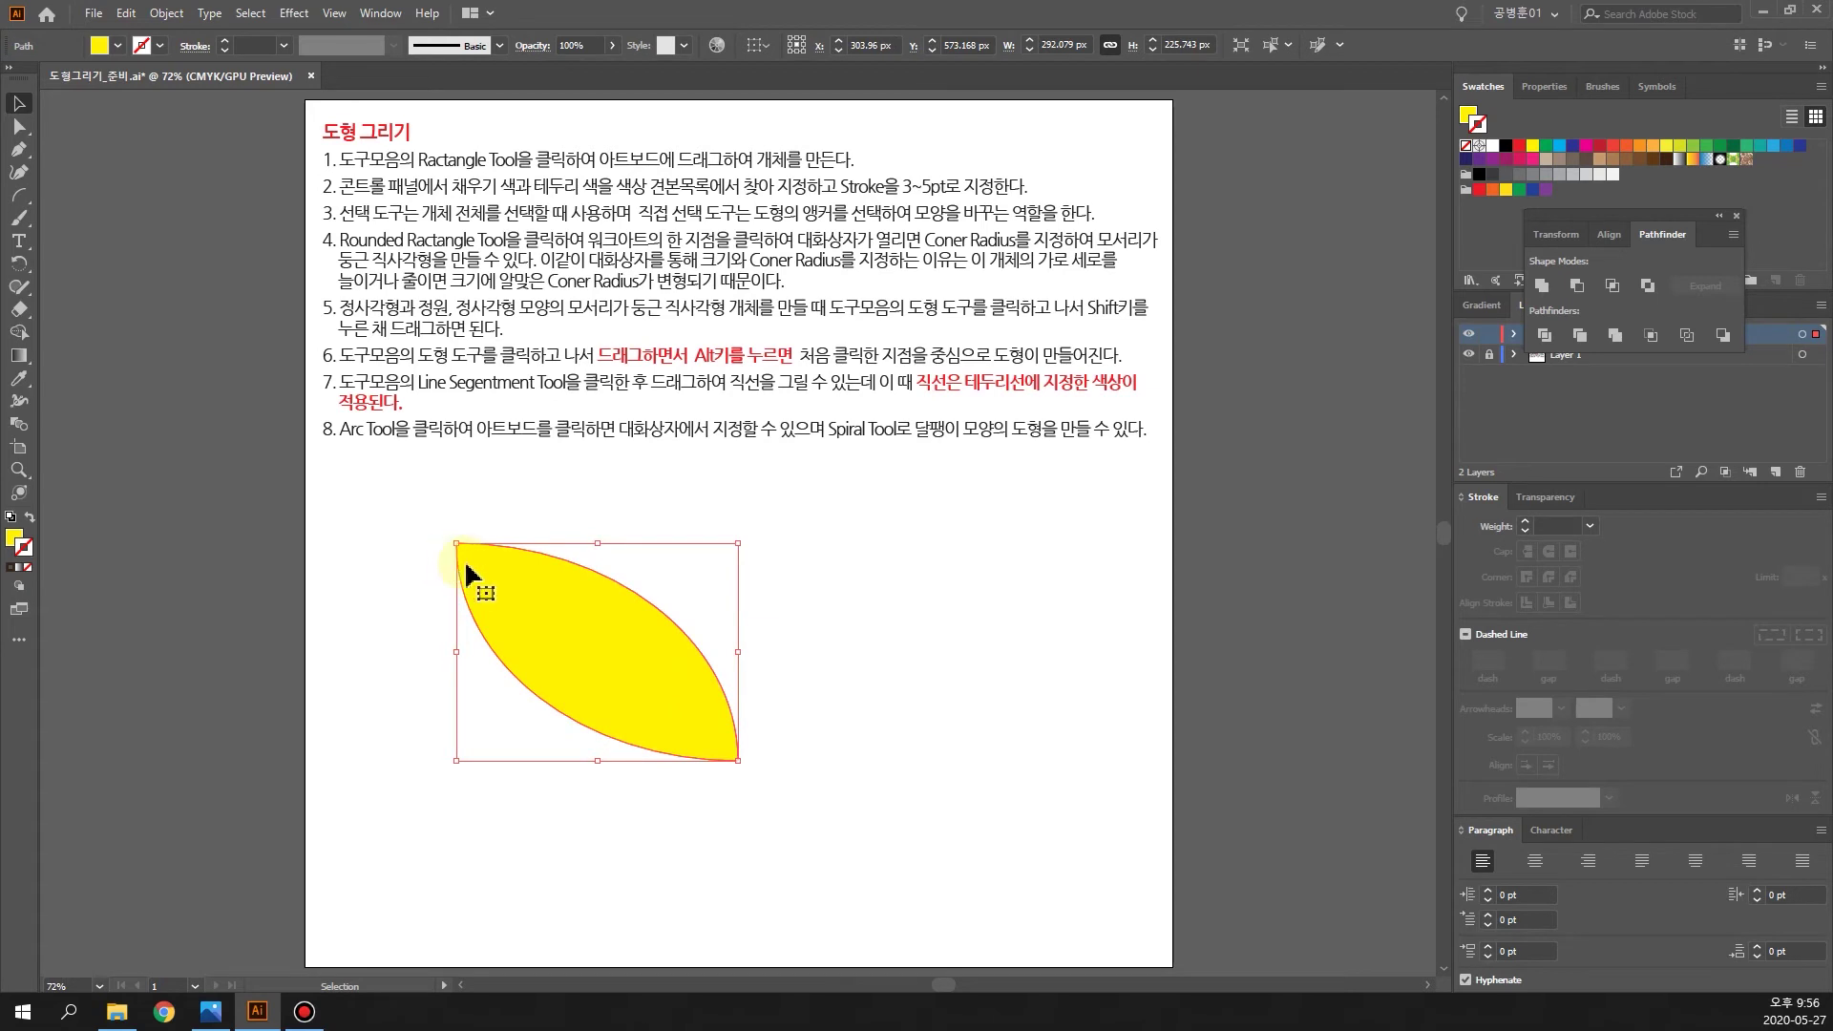
pyautogui.moveTo(461, 545); pyautogui.dragTo(567, 627)
pyautogui.click(936, 831)
pyautogui.moveTo(675, 730); pyautogui.dragTo(618, 635)
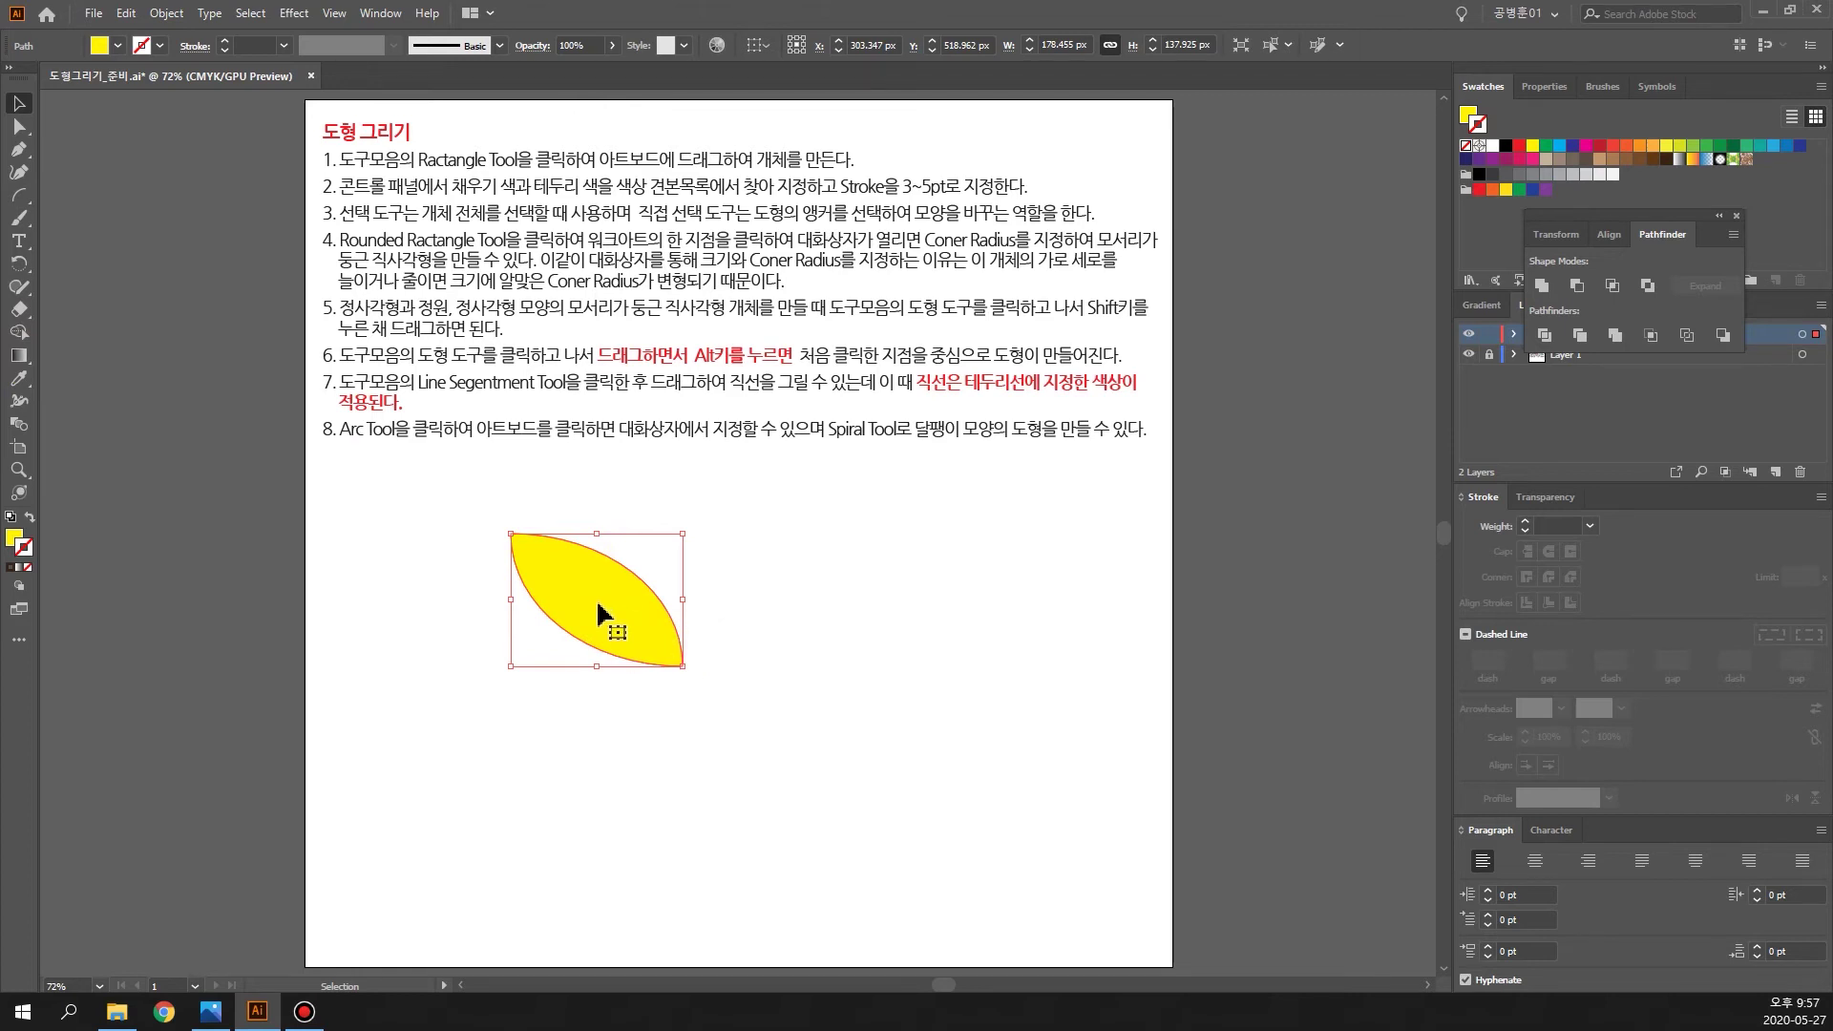
# Step: Create two rotated copies of the leaf around its center with the Rotate Tool to form a six-pointed flower
pyautogui.click(21, 271)
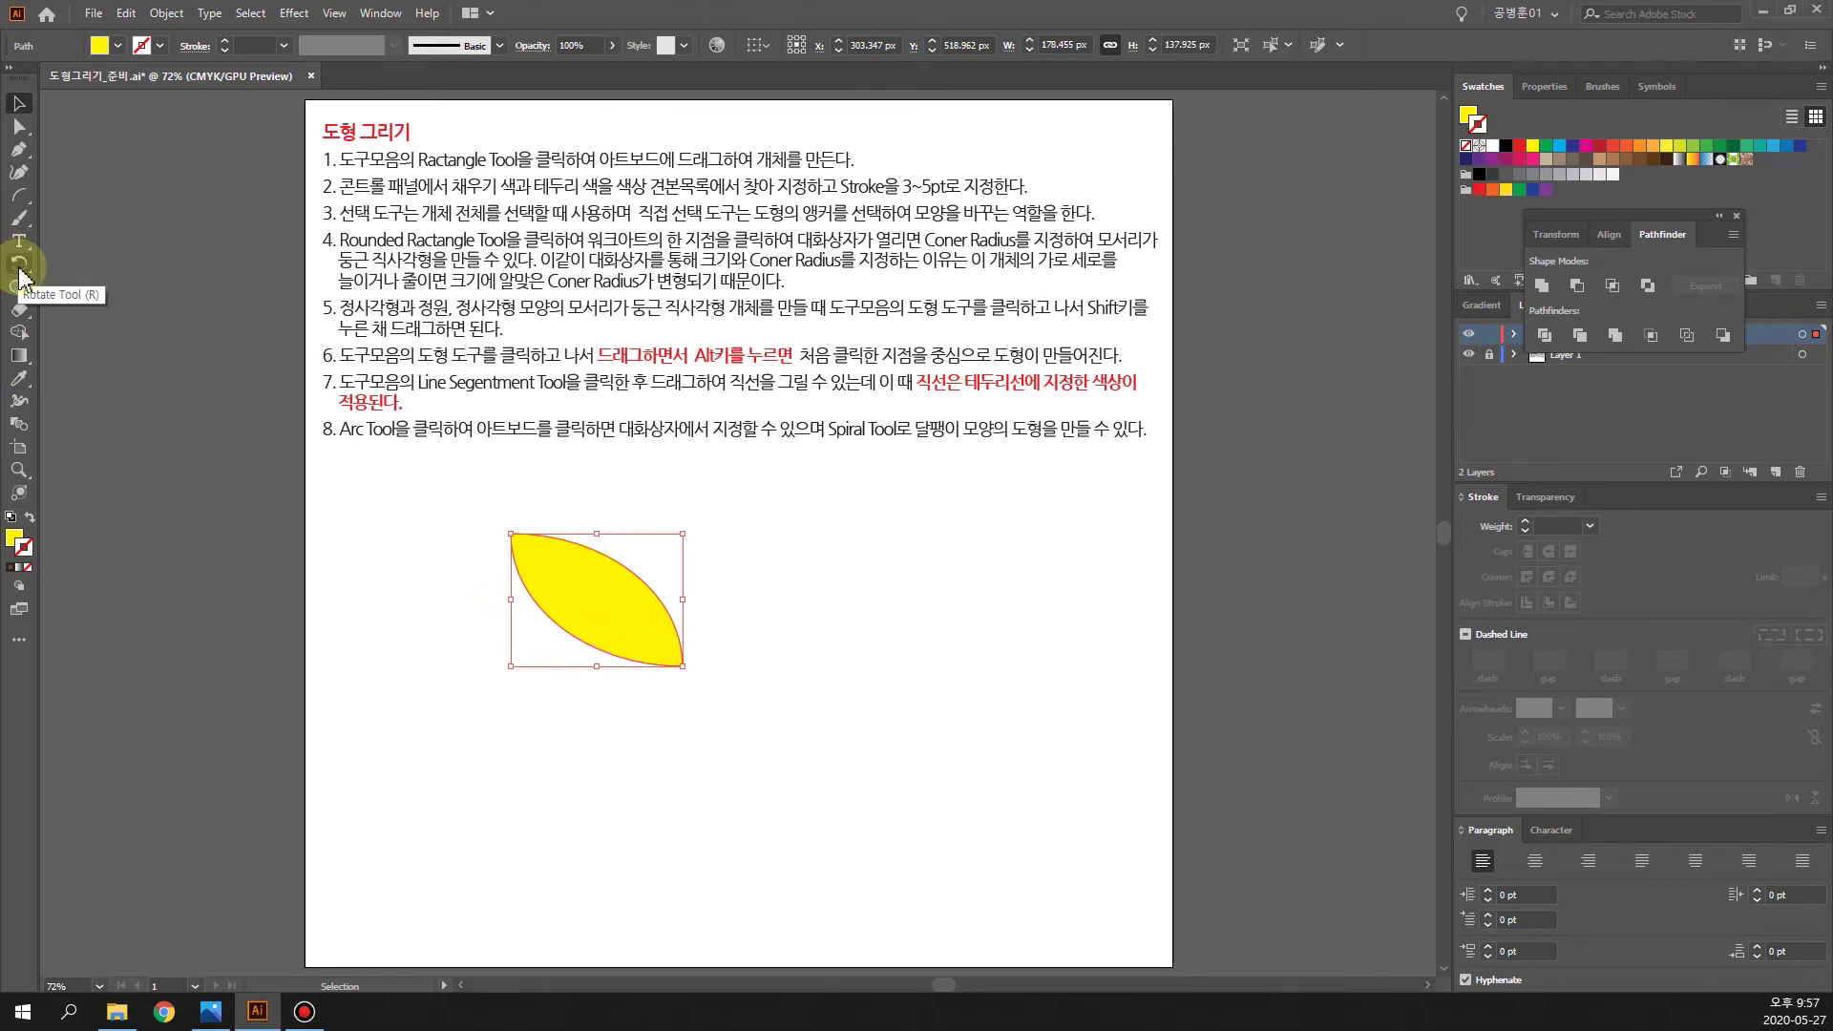
pyautogui.click(20, 273)
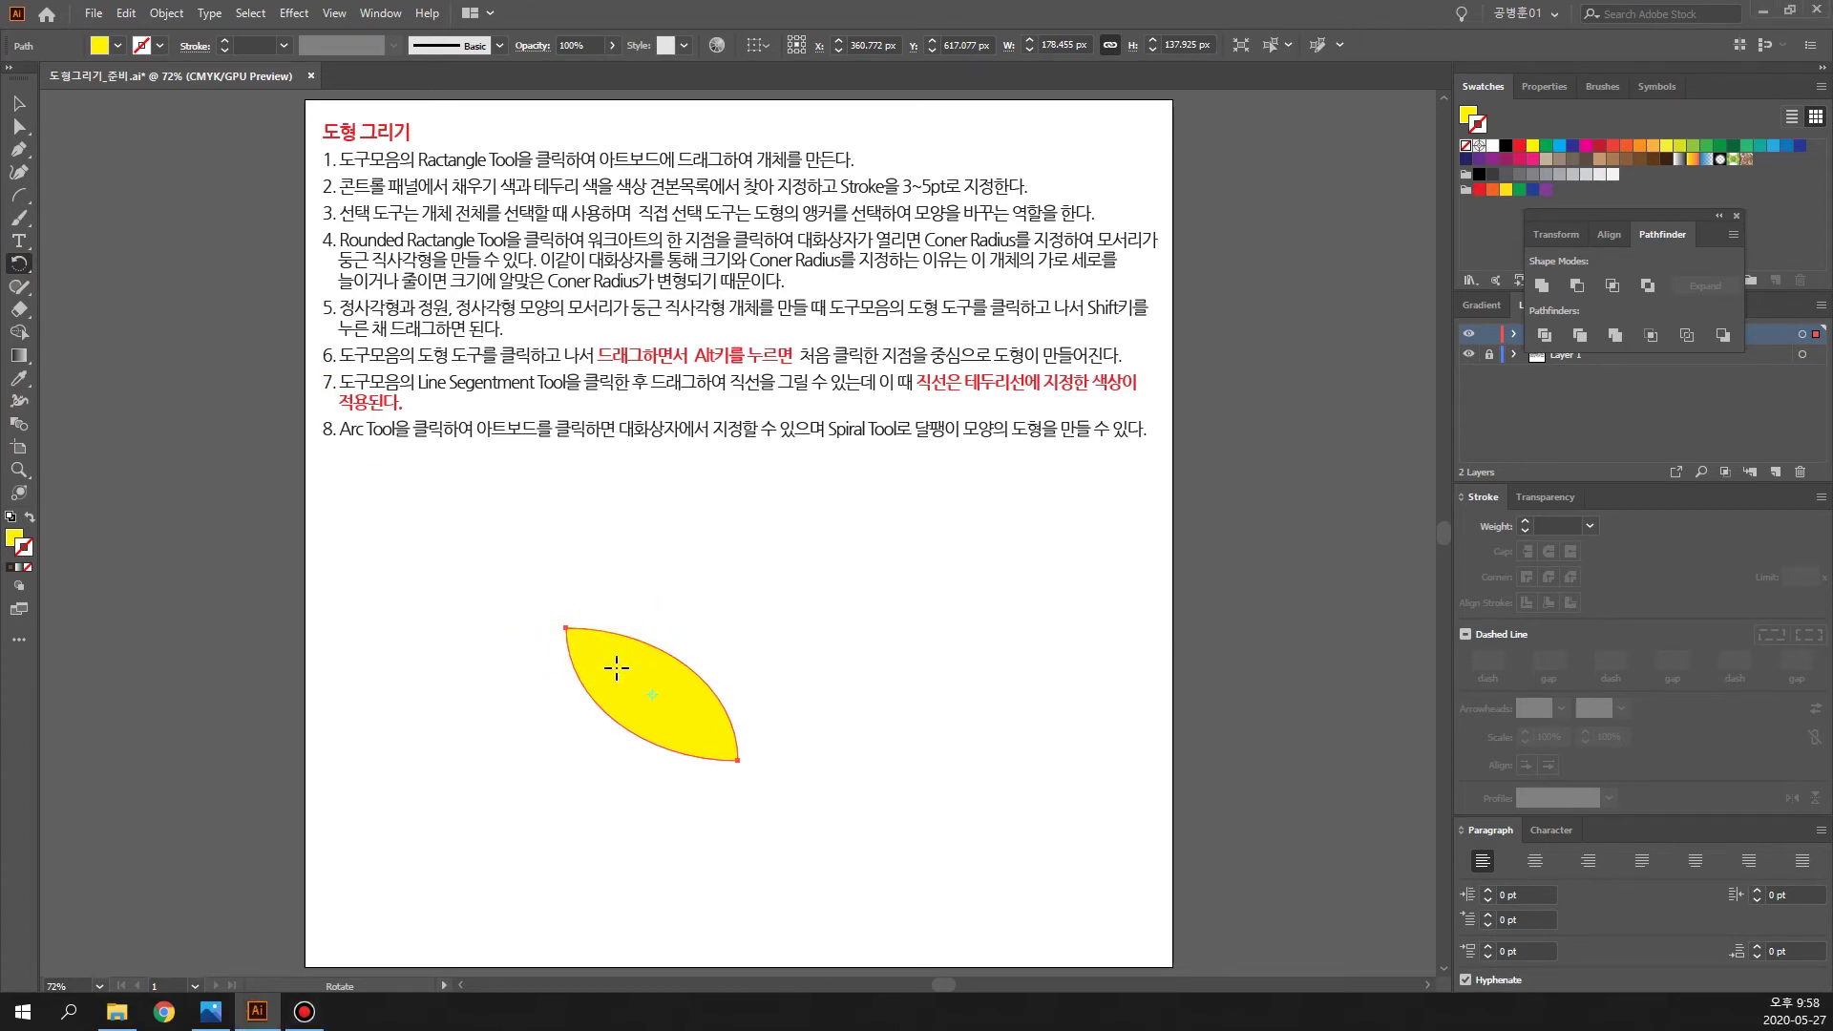
pyautogui.moveTo(611, 668); pyautogui.dragTo(680, 632)
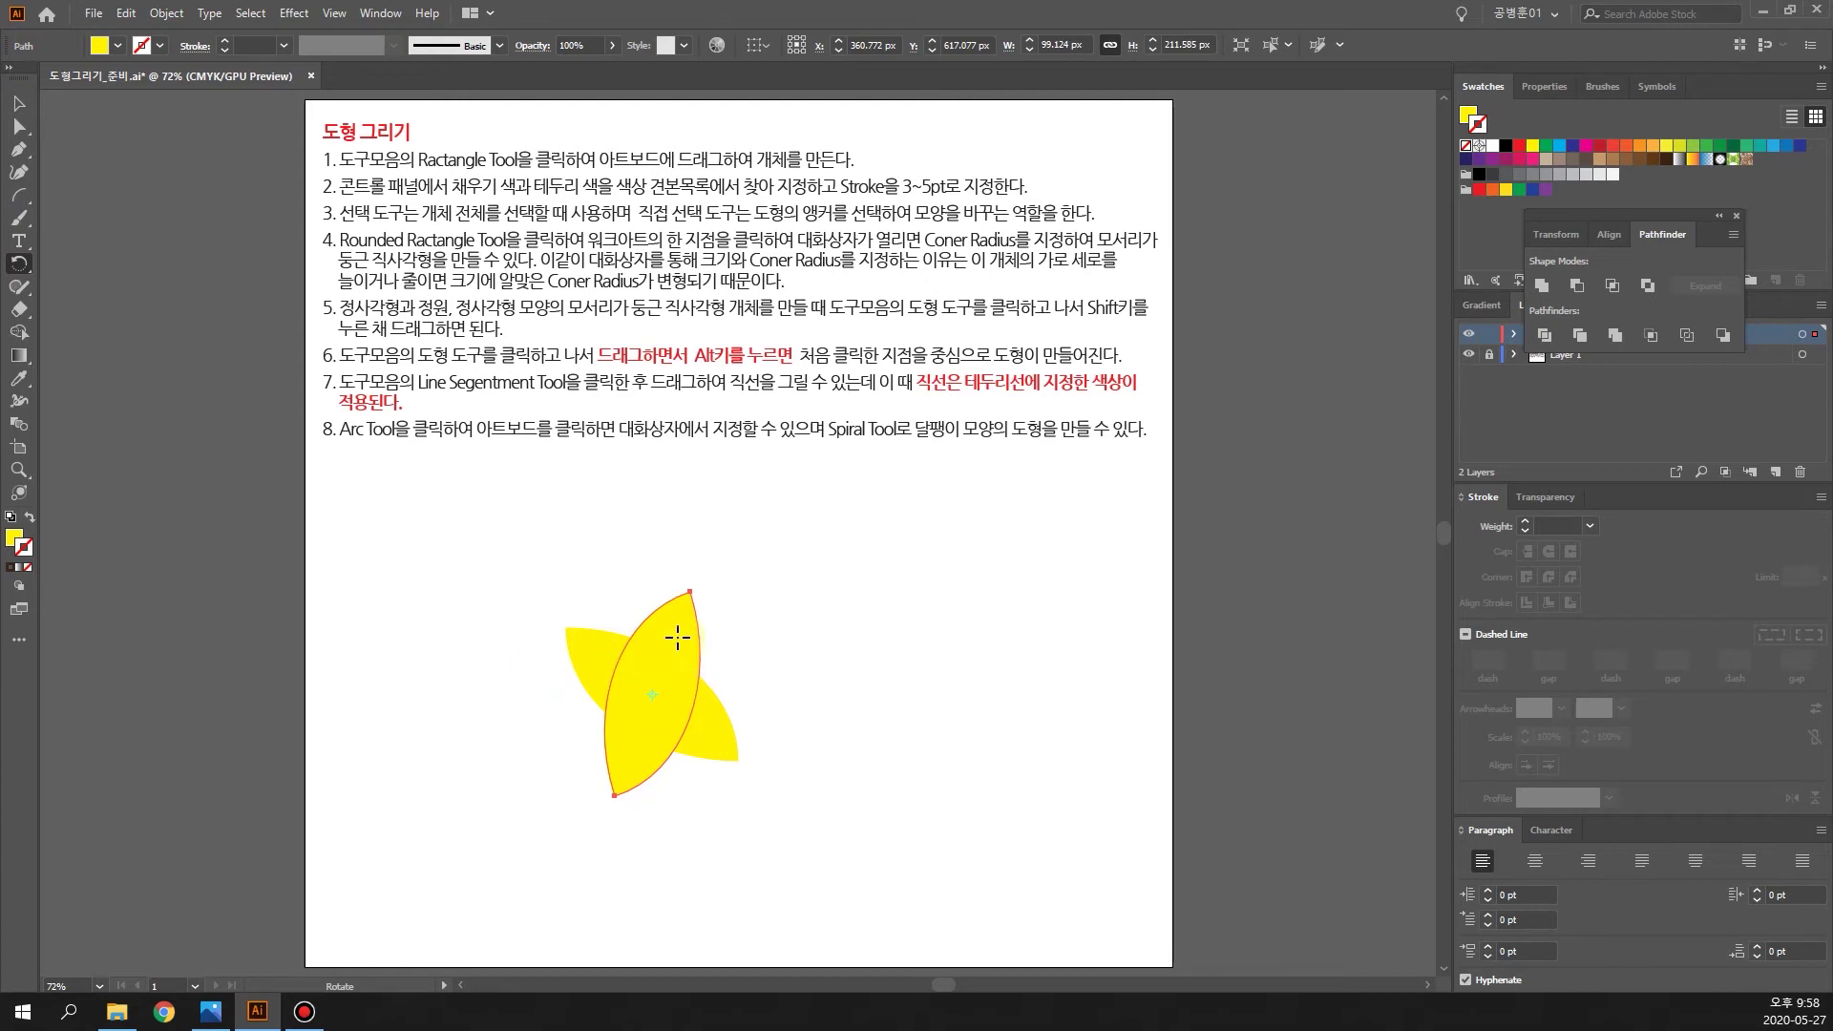
pyautogui.moveTo(679, 637); pyautogui.dragTo(725, 691)
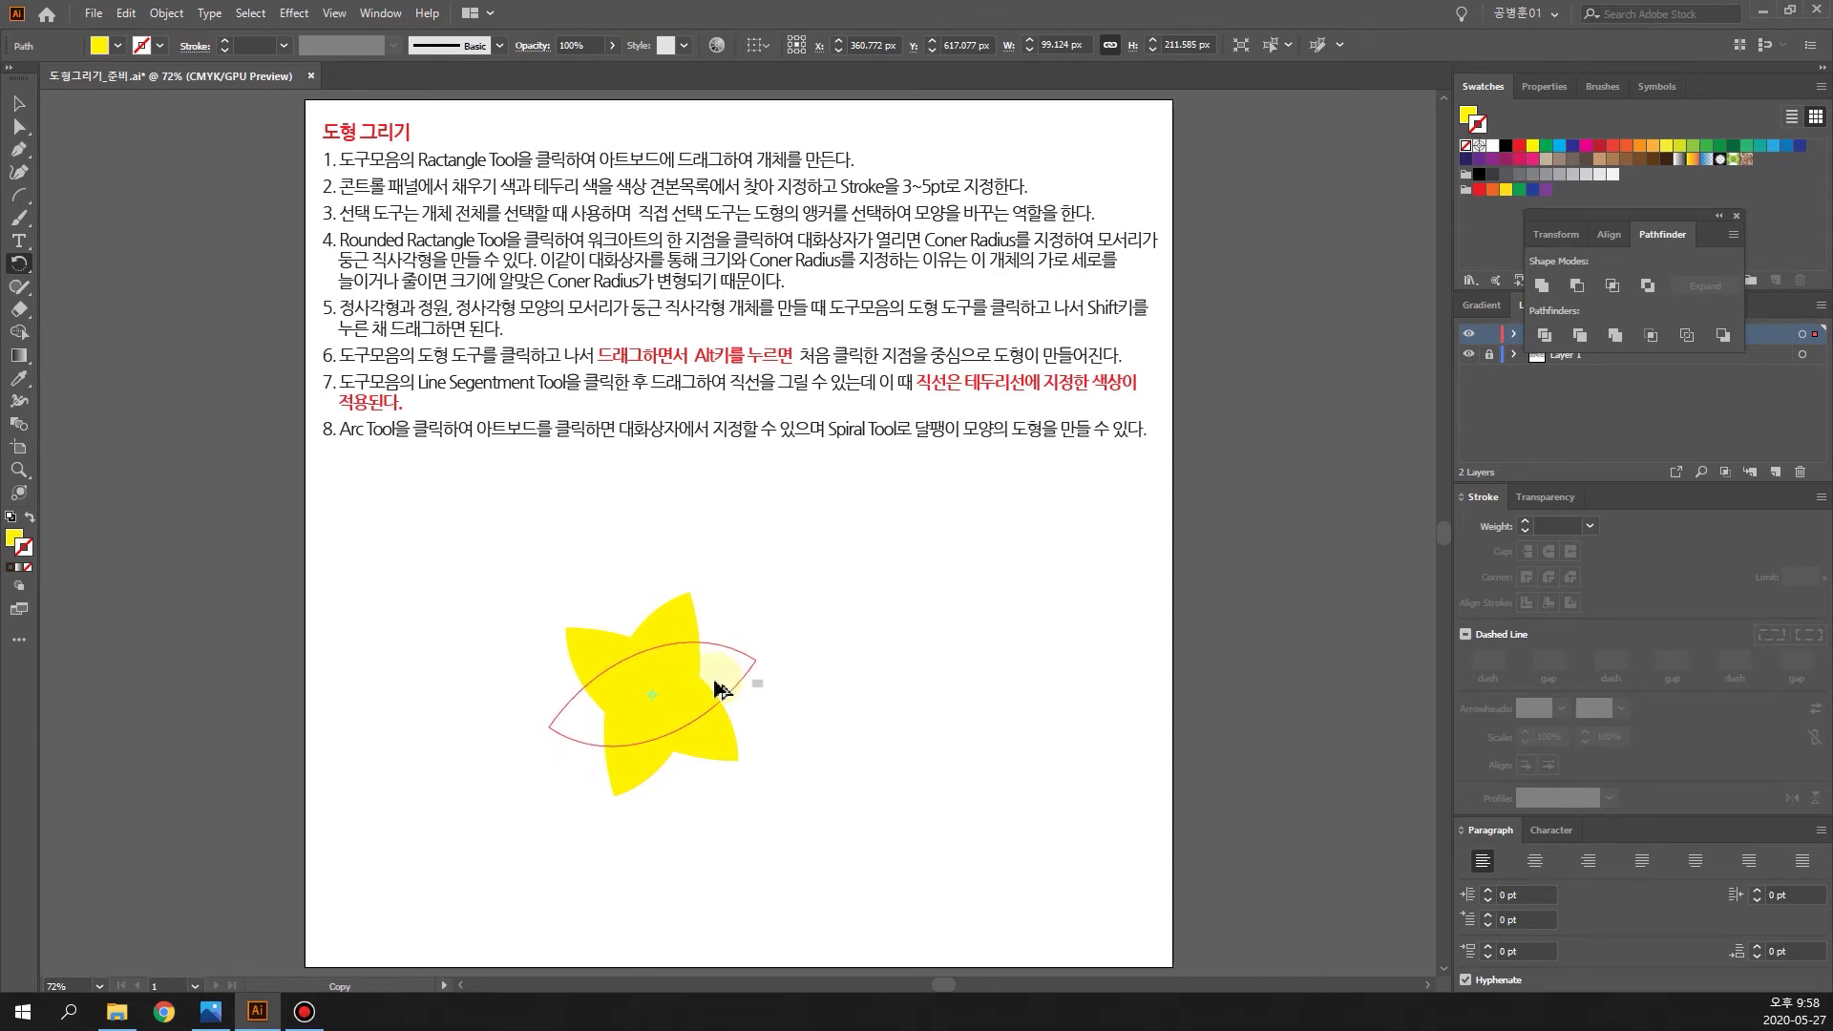
# Step: Adjust the rotation of two of the yellow leaves slightly so the flower's six points are evenly spaced
pyautogui.click(19, 103)
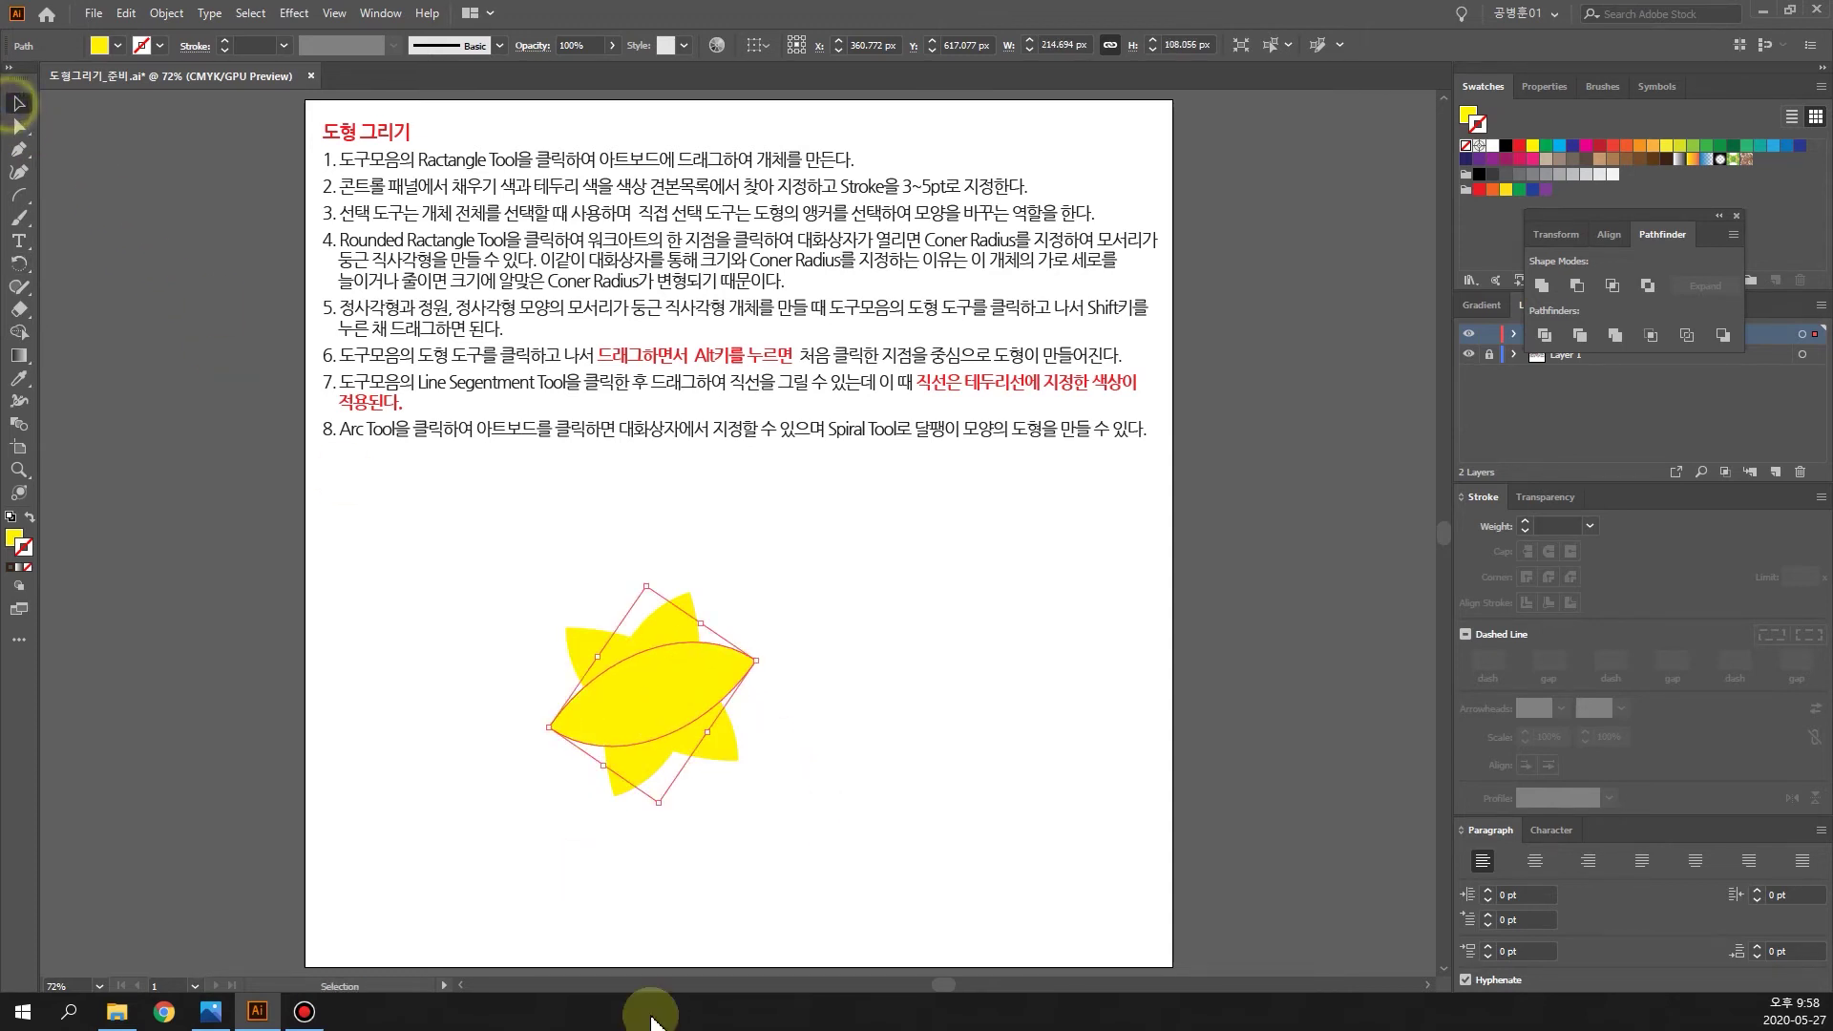
pyautogui.click(939, 921)
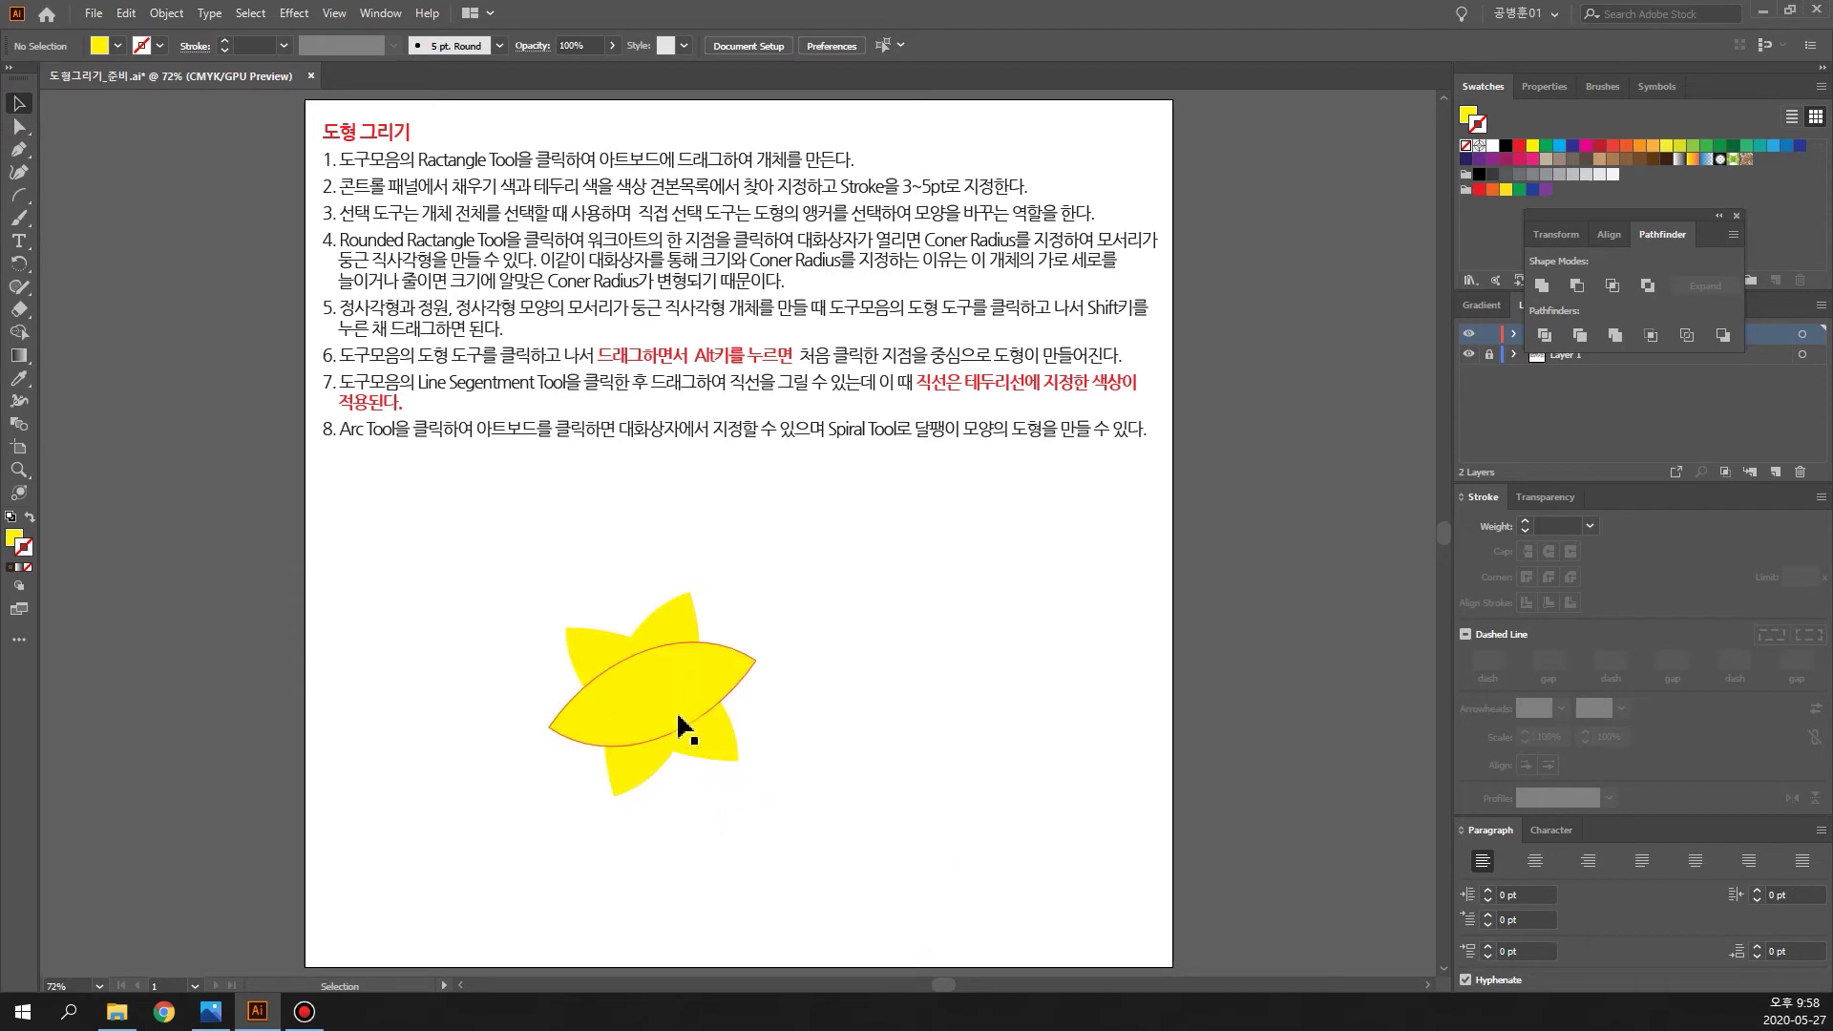
pyautogui.click(713, 745)
pyautogui.moveTo(744, 771); pyautogui.dragTo(737, 794)
pyautogui.click(663, 604)
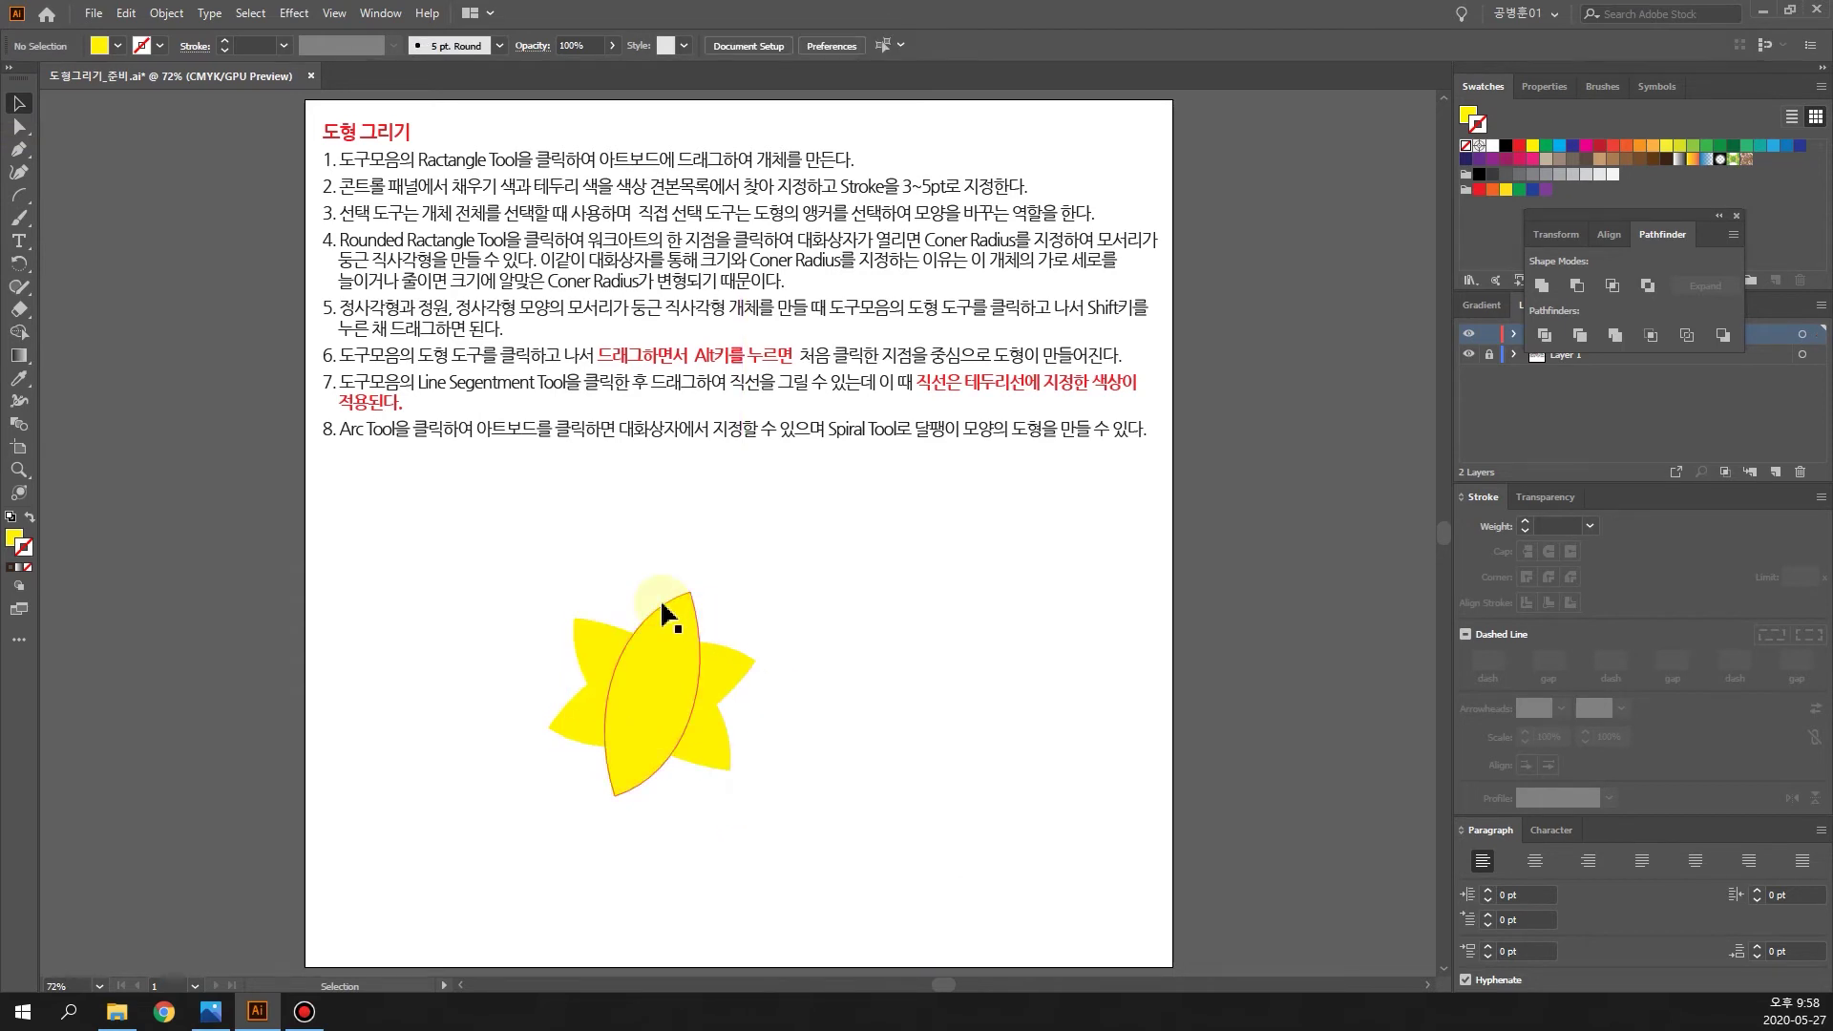
pyautogui.click(690, 578)
pyautogui.moveTo(689, 583); pyautogui.dragTo(671, 568)
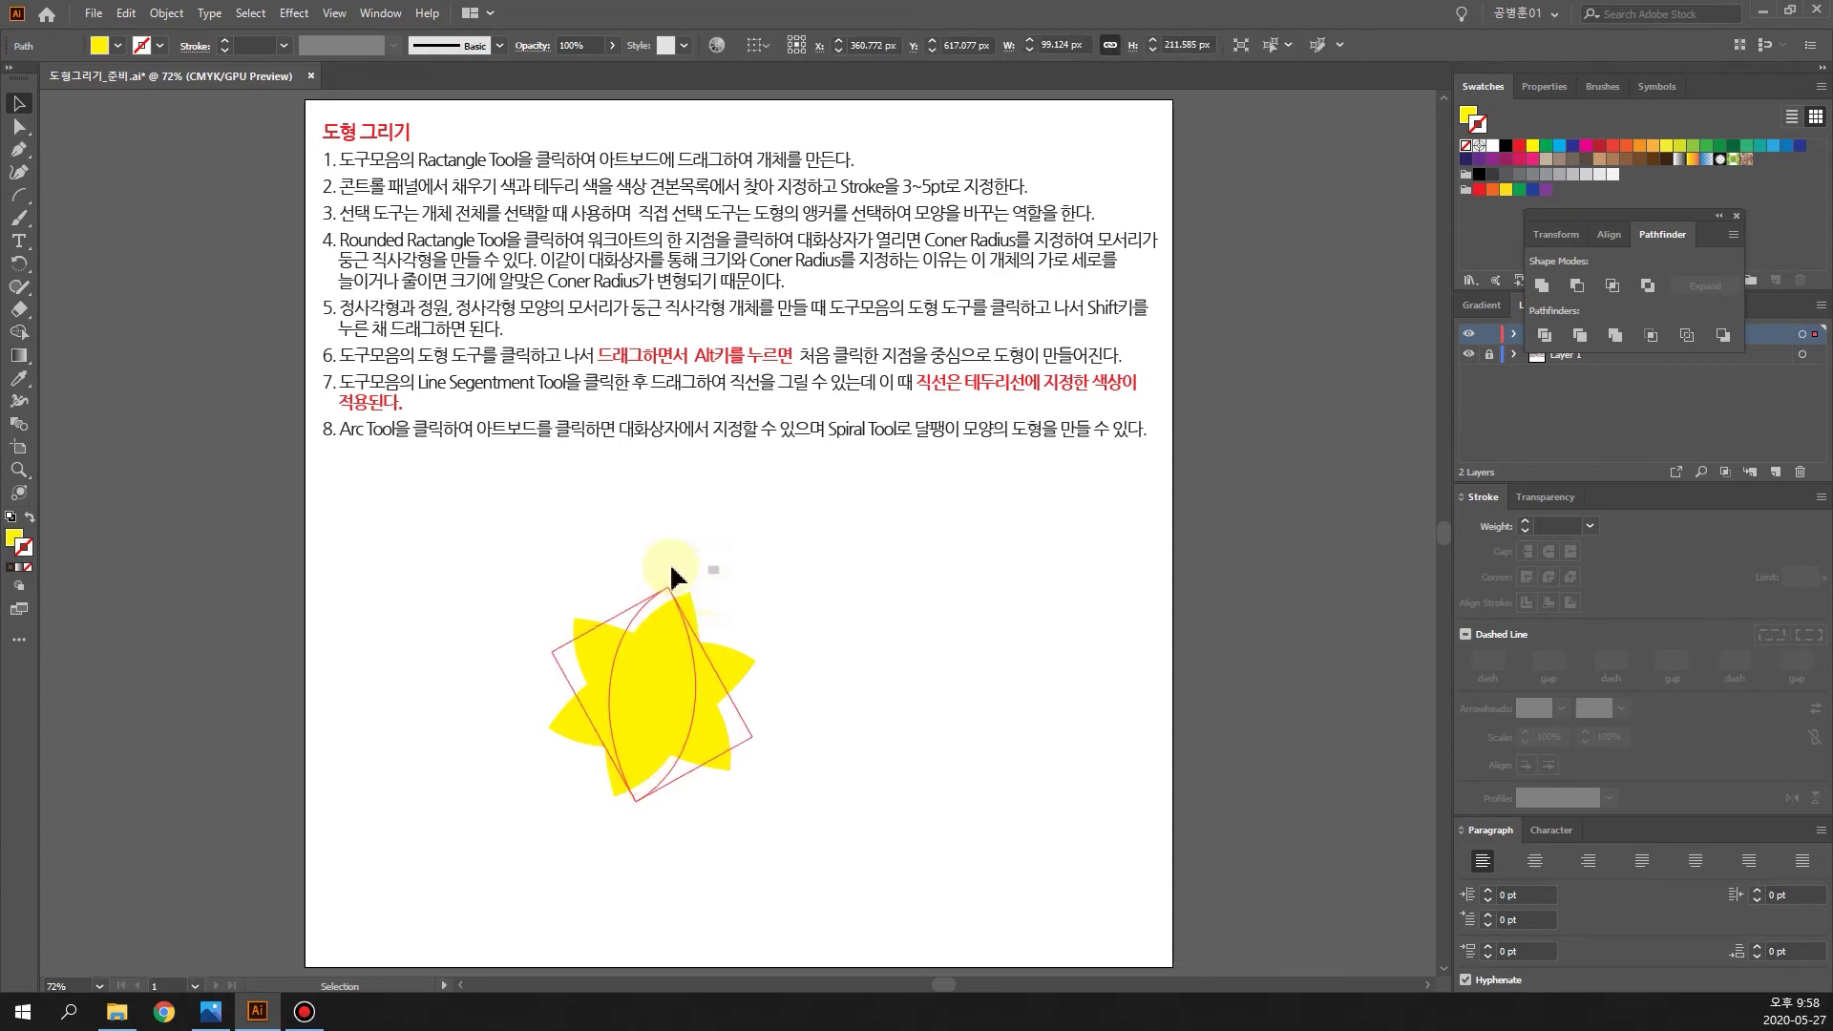
pyautogui.click(794, 759)
pyautogui.click(679, 576)
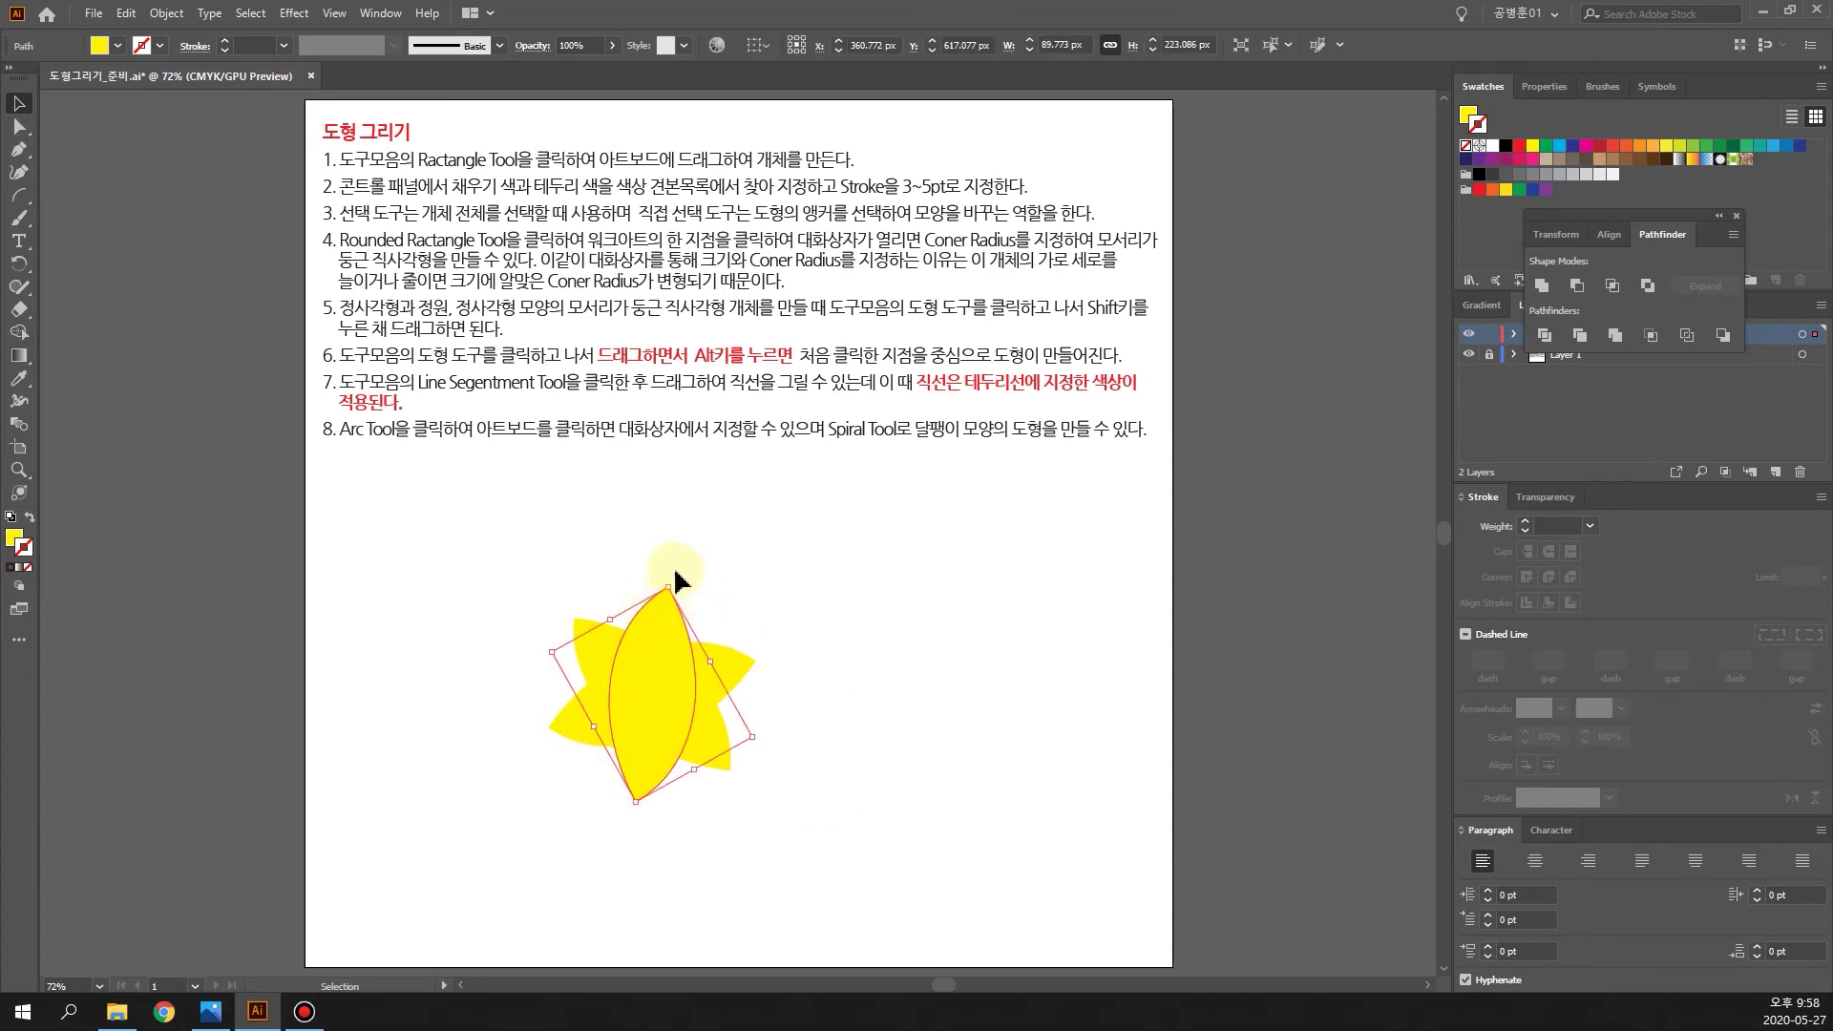
pyautogui.moveTo(670, 579); pyautogui.dragTo(677, 584)
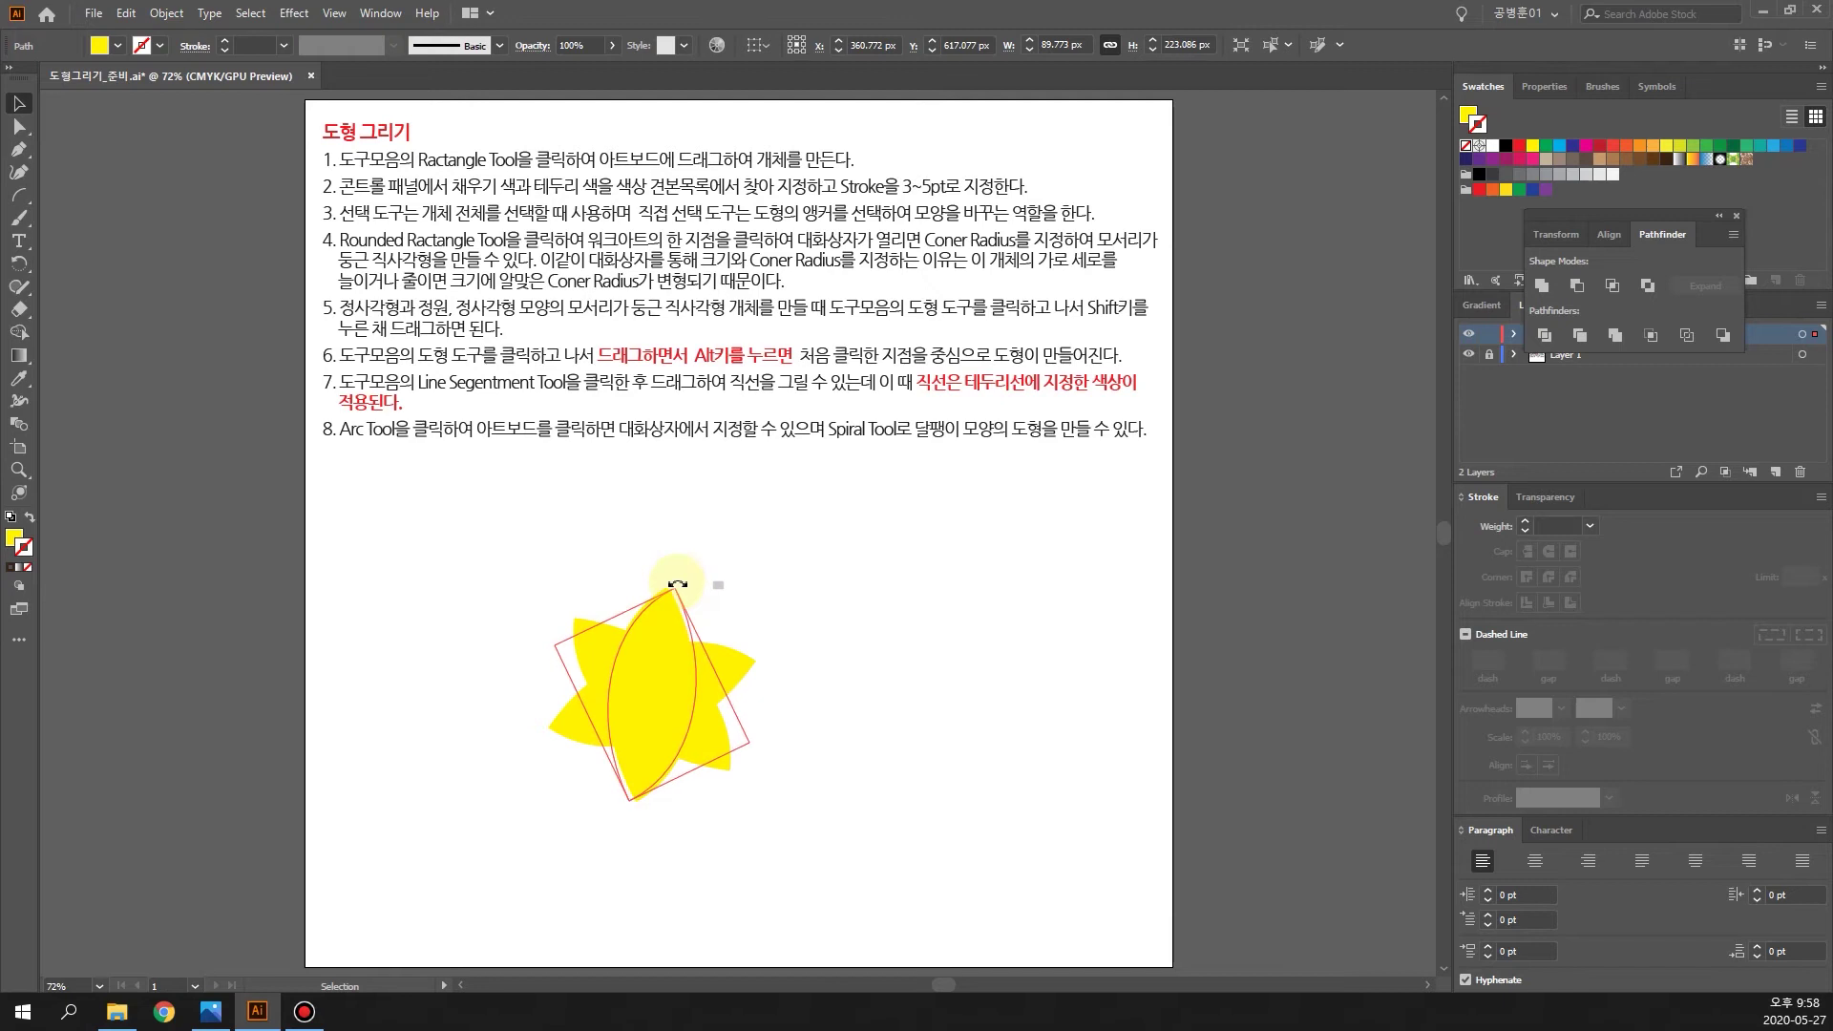
pyautogui.click(846, 660)
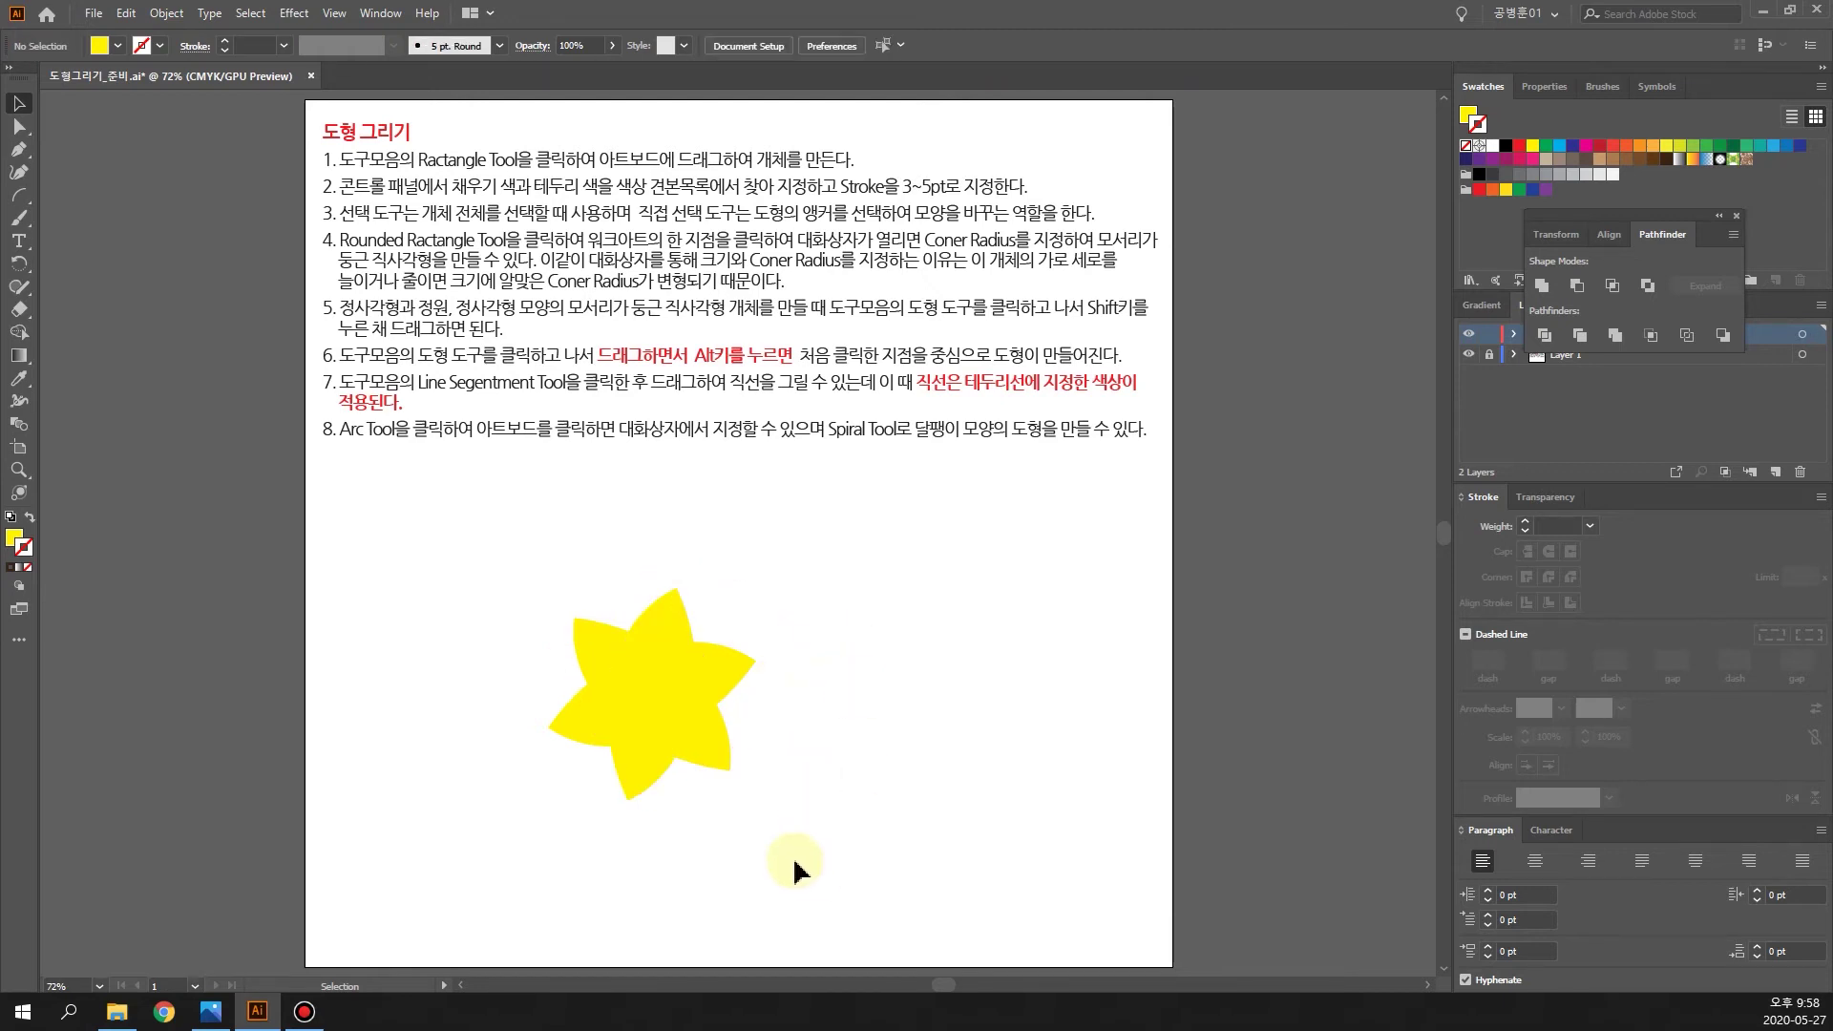
# Step: Unite the three overlapping yellow leaves into a single flower shape with the Pathfinder Unite mode
pyautogui.moveTo(435, 601); pyautogui.dragTo(949, 880)
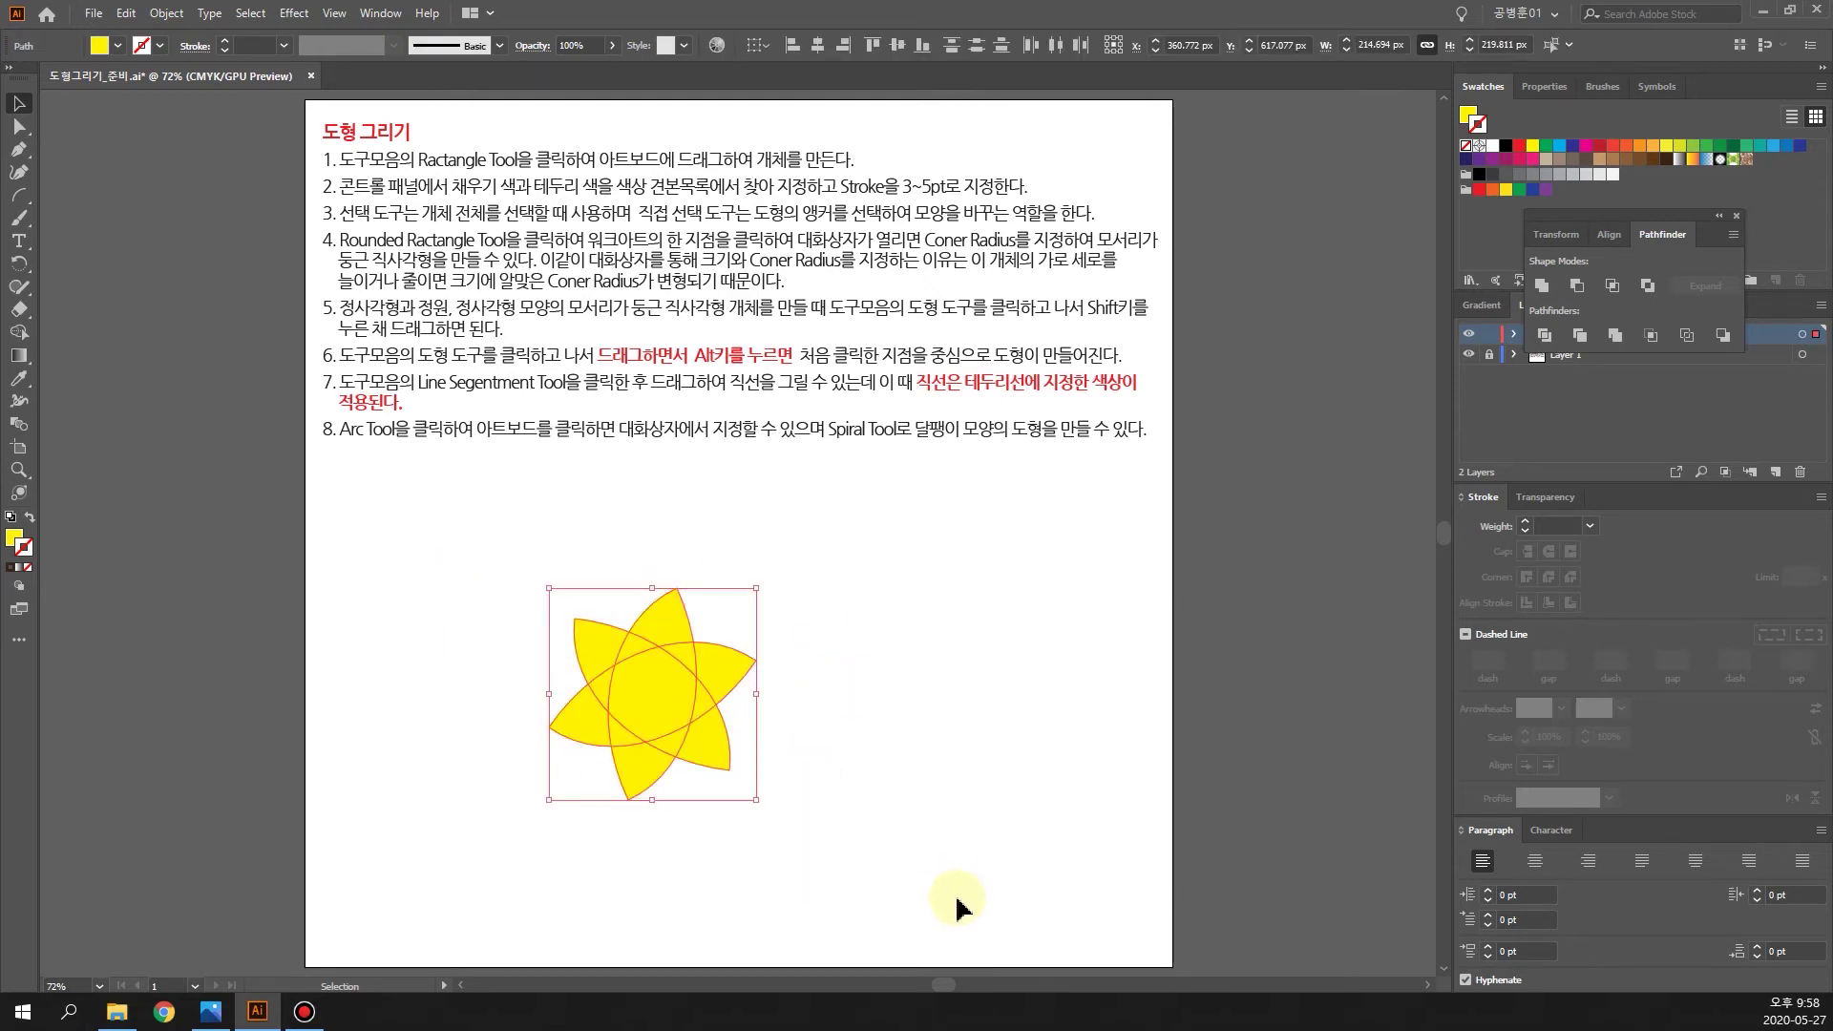
pyautogui.moveTo(438, 563); pyautogui.dragTo(786, 845)
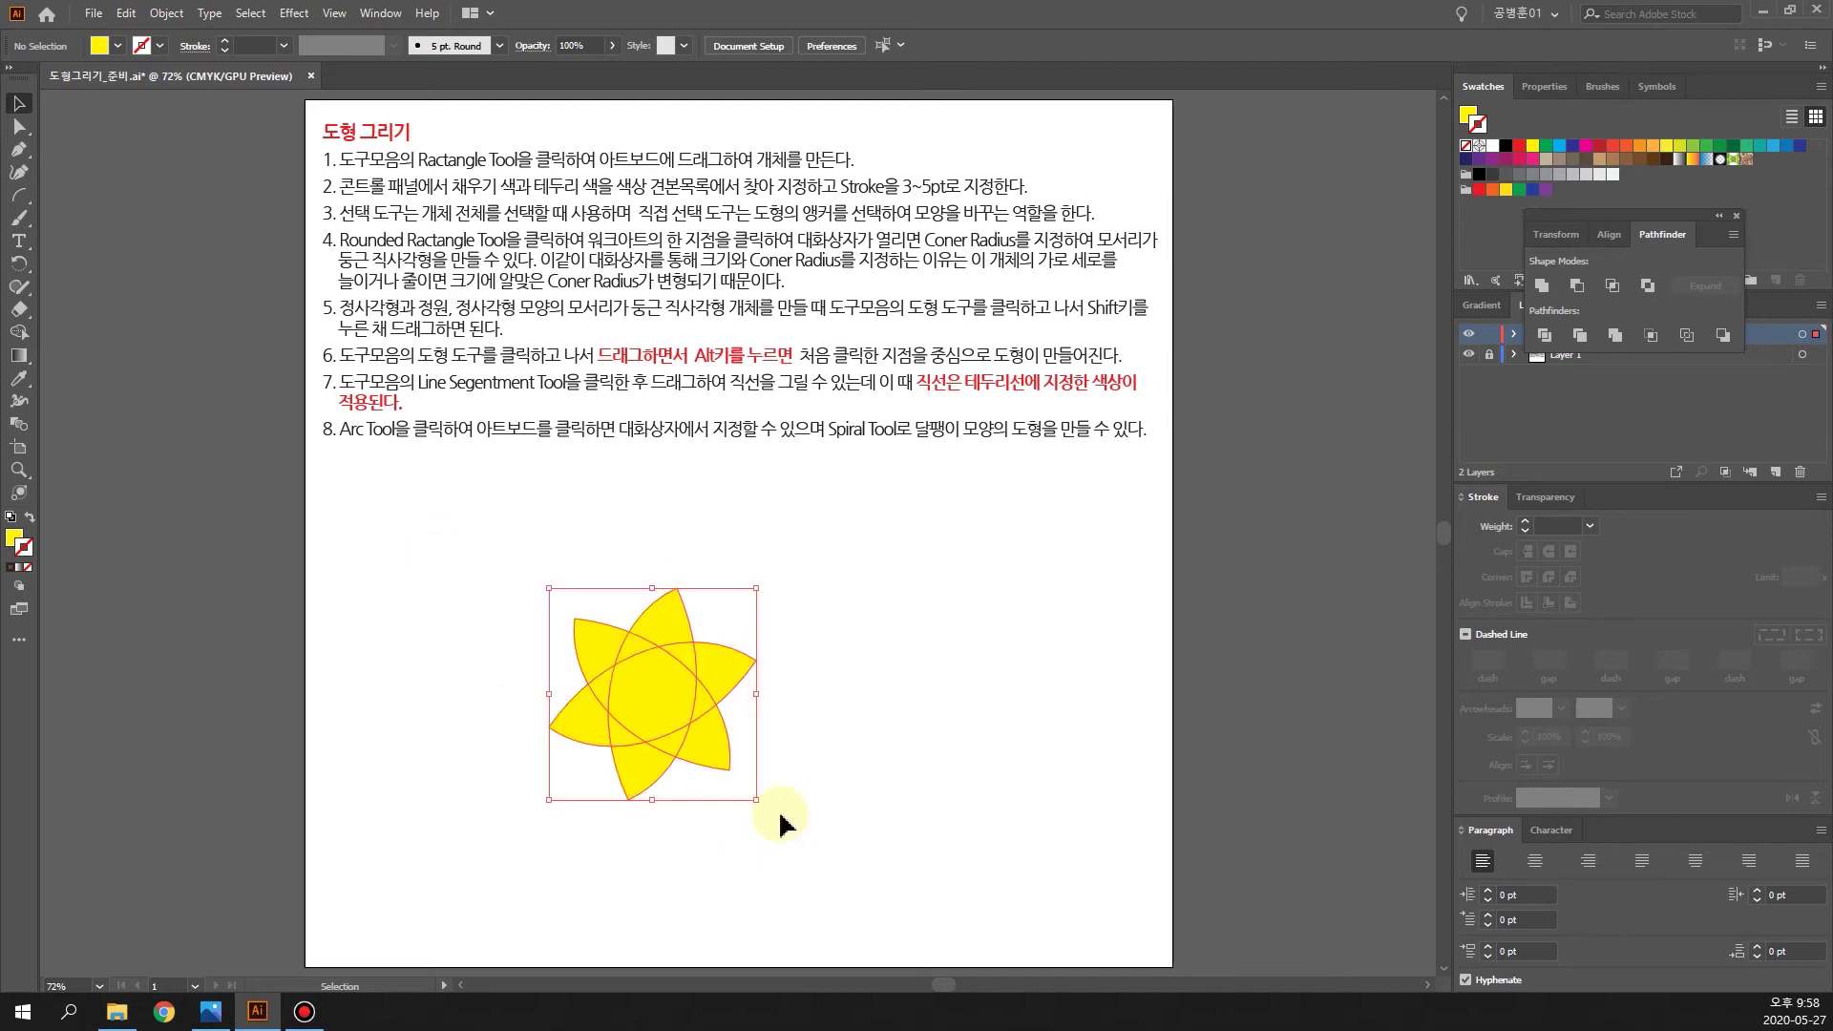
pyautogui.click(1546, 288)
pyautogui.click(1027, 810)
# Step: Shrink the yellow flower to about 122 × 125 px and place it just below the instruction text near the artboard's left edge
pyautogui.click(644, 741)
pyautogui.moveTo(747, 795); pyautogui.dragTo(465, 596)
pyautogui.click(824, 810)
pyautogui.click(276, 527)
pyautogui.moveTo(571, 698); pyautogui.dragTo(344, 481)
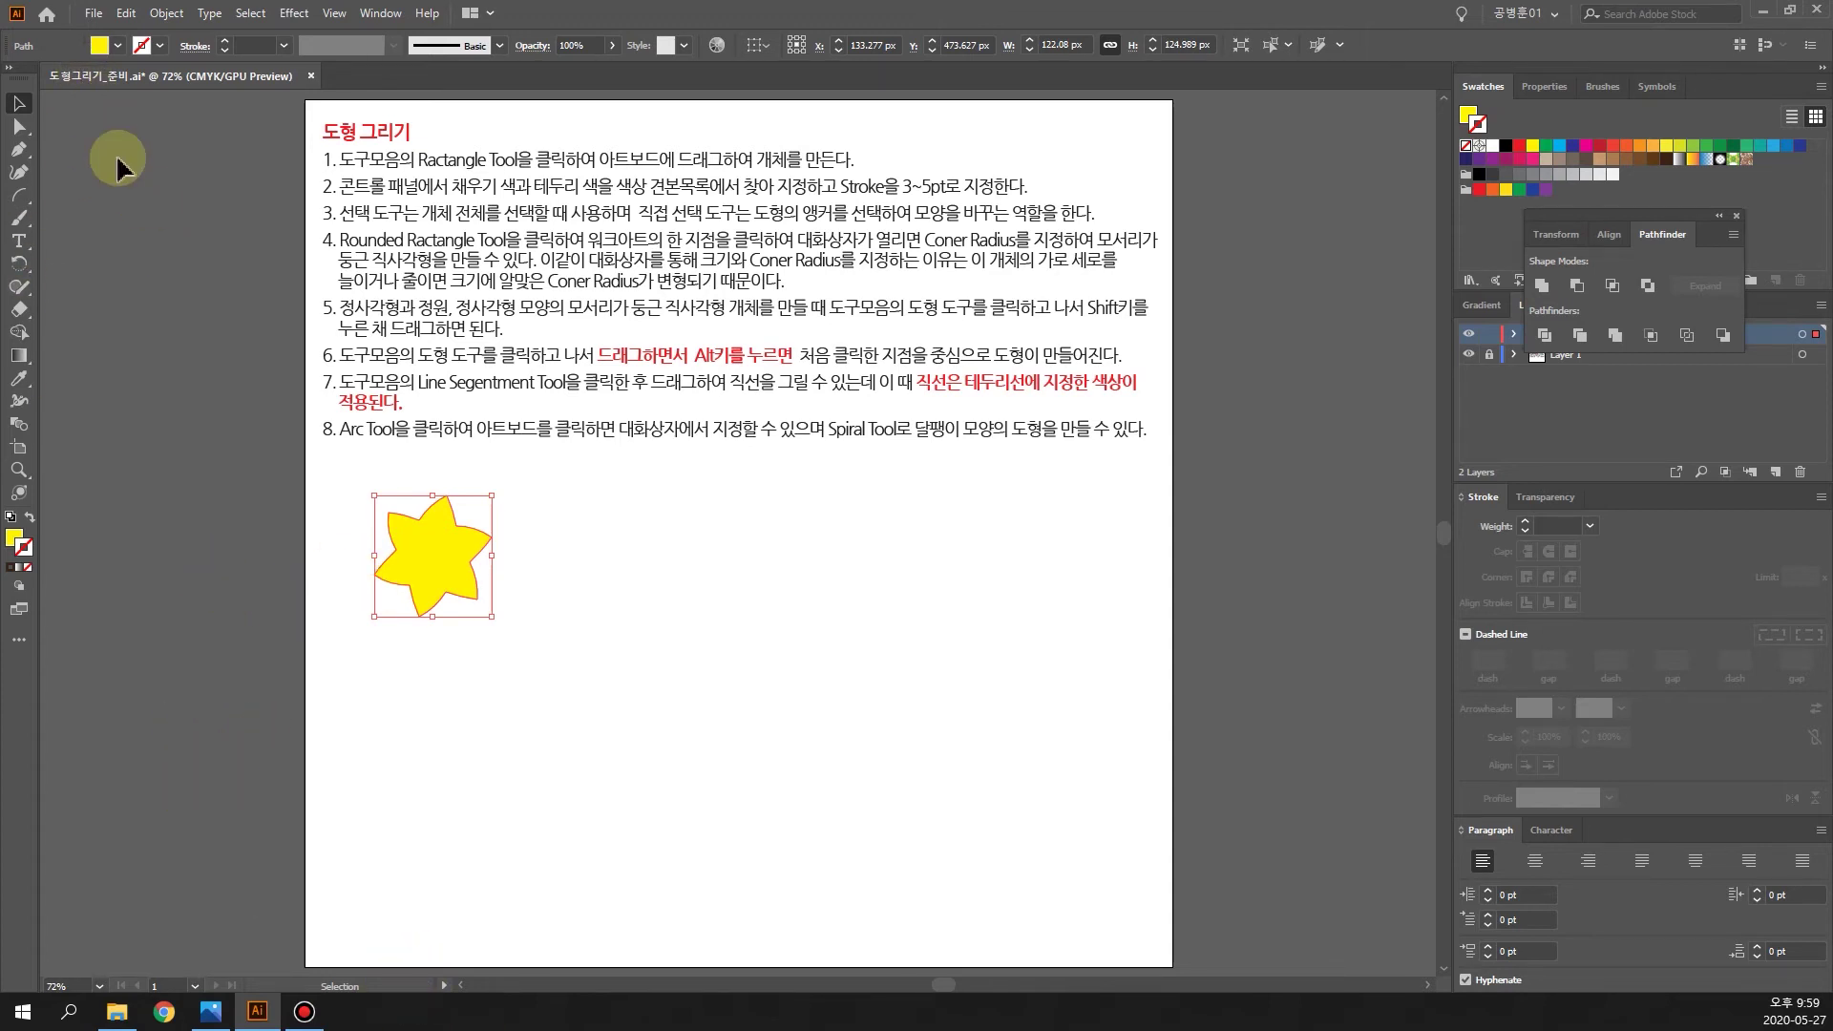
pyautogui.click(630, 714)
pyautogui.moveTo(573, 686); pyautogui.dragTo(363, 506)
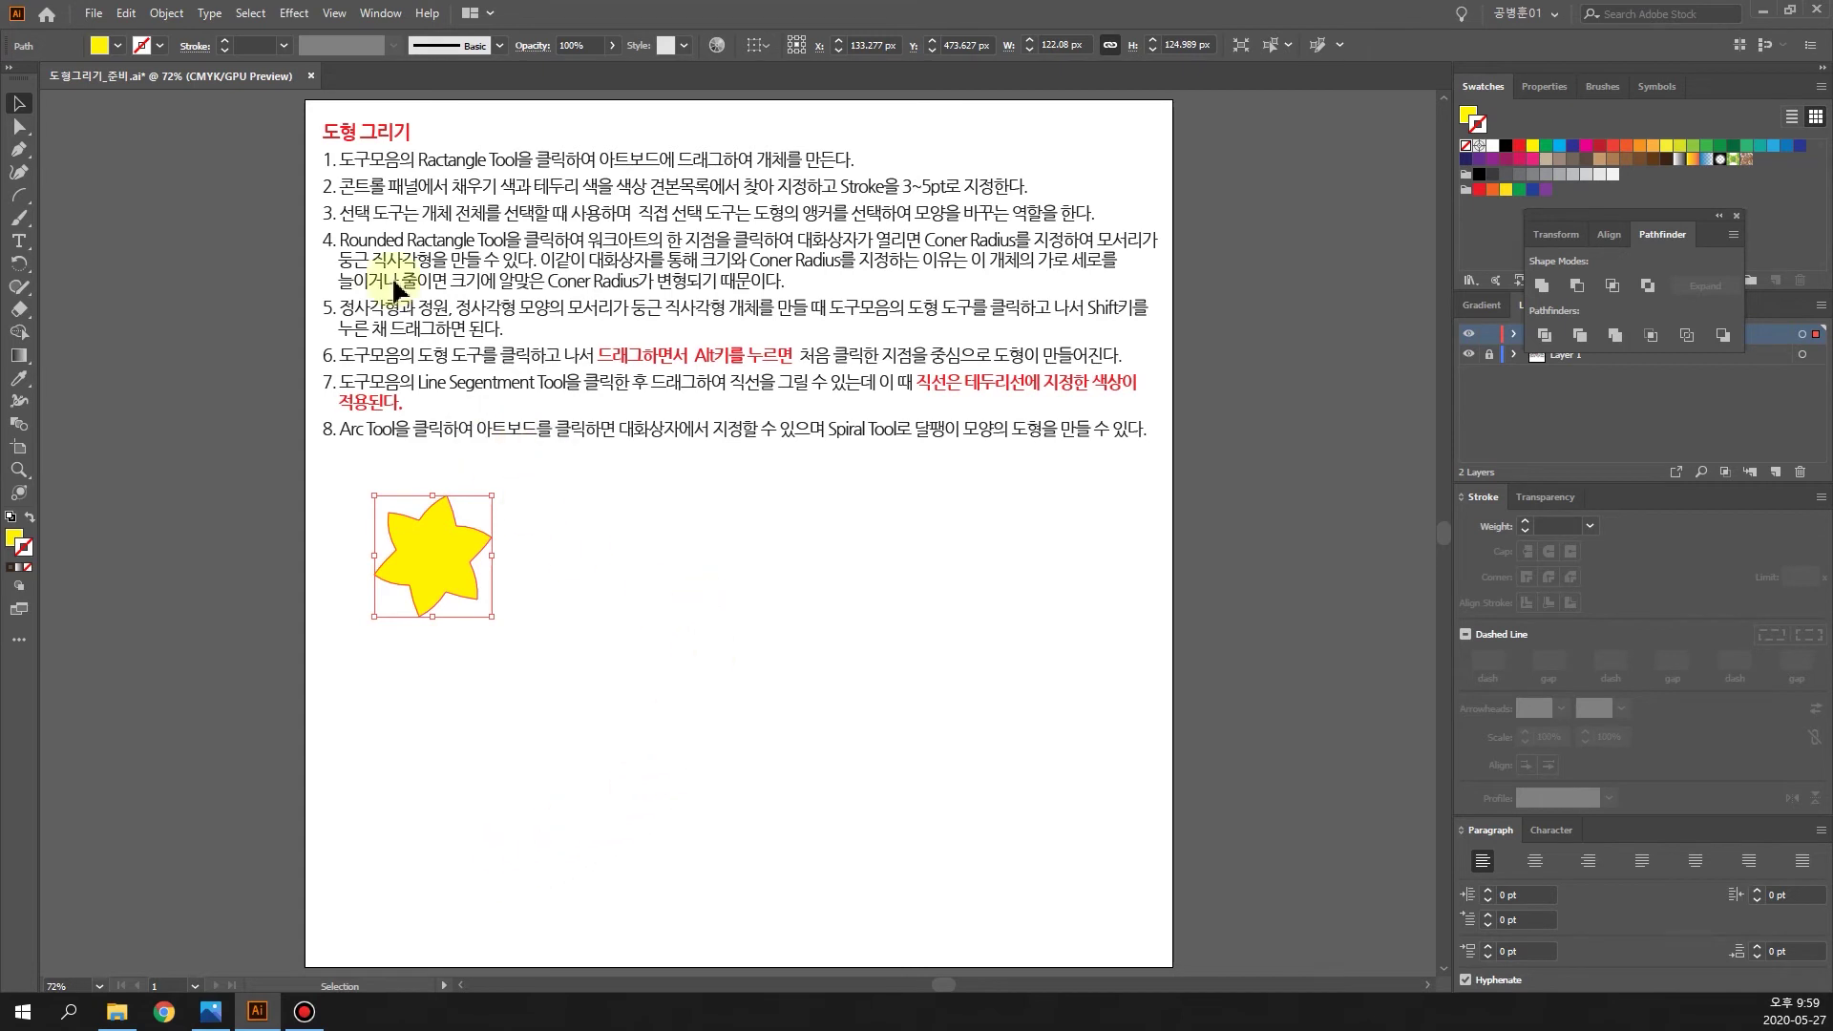
# Step: Open the exercise file 개체회전과뒤집기_준비.ai from folder 04 and expand Layer 1 to show its objects
pyautogui.click(94, 13)
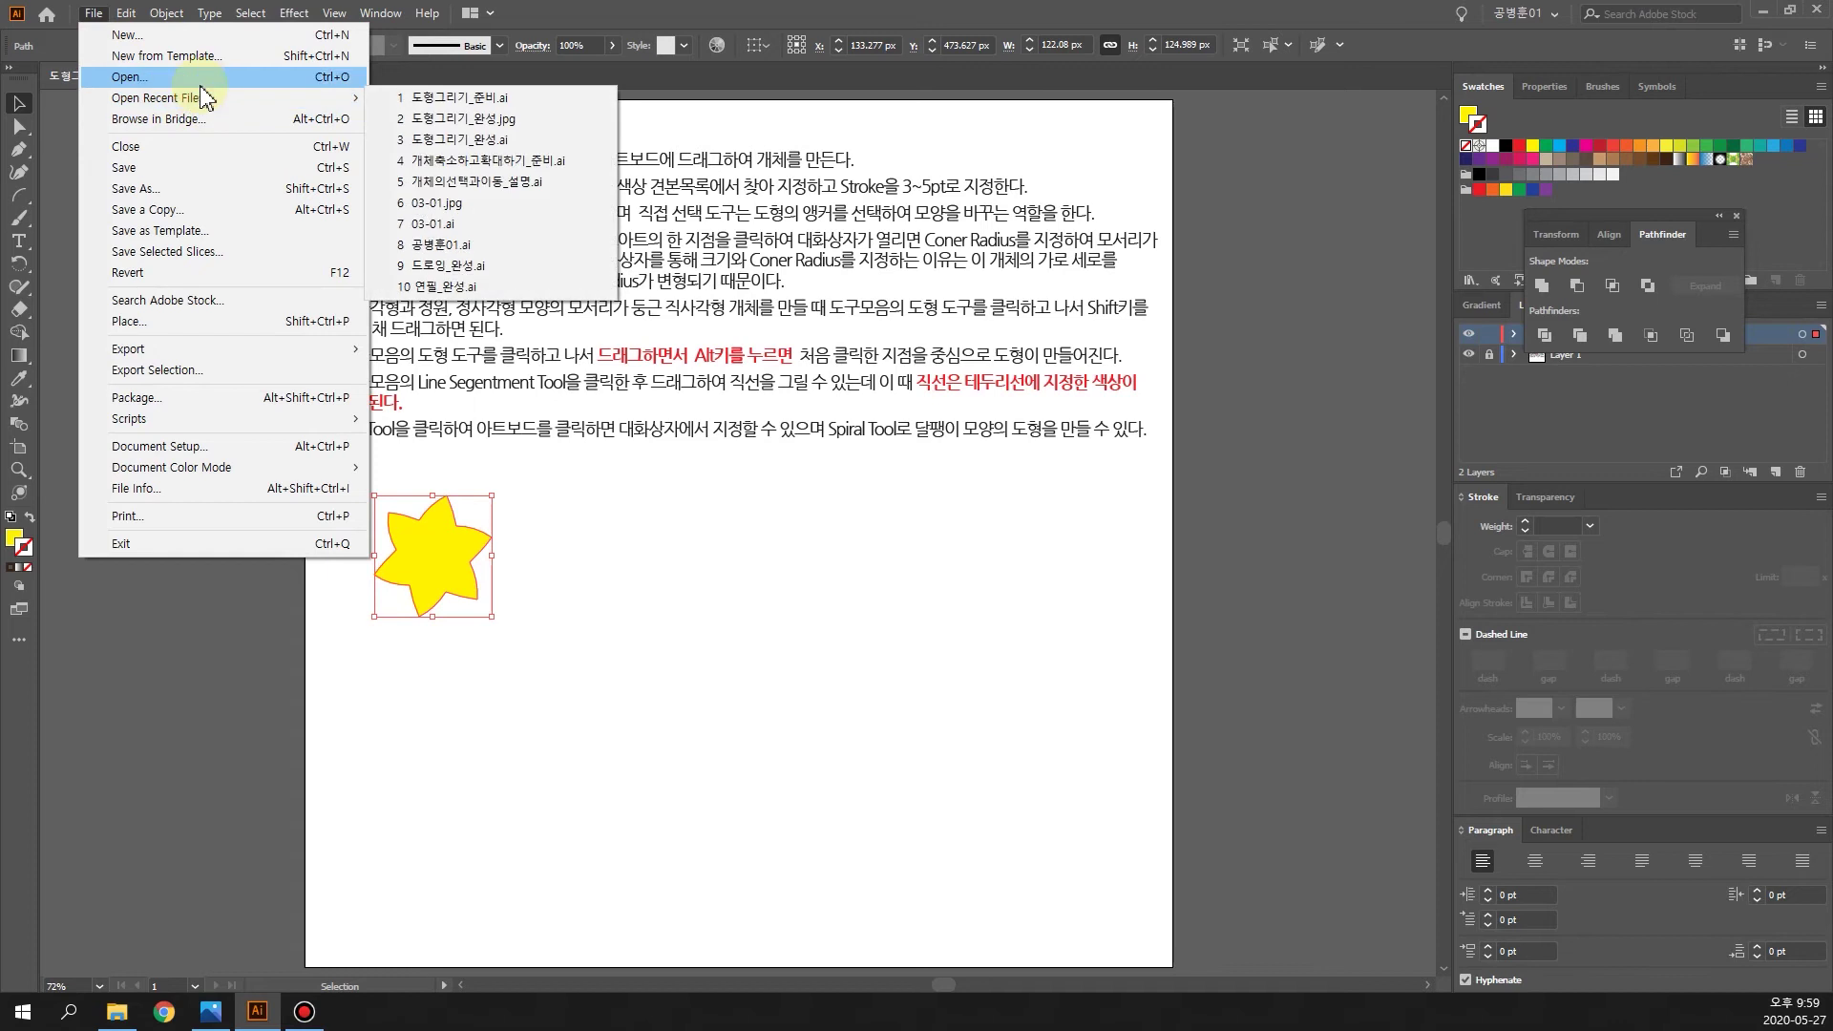
pyautogui.click(204, 81)
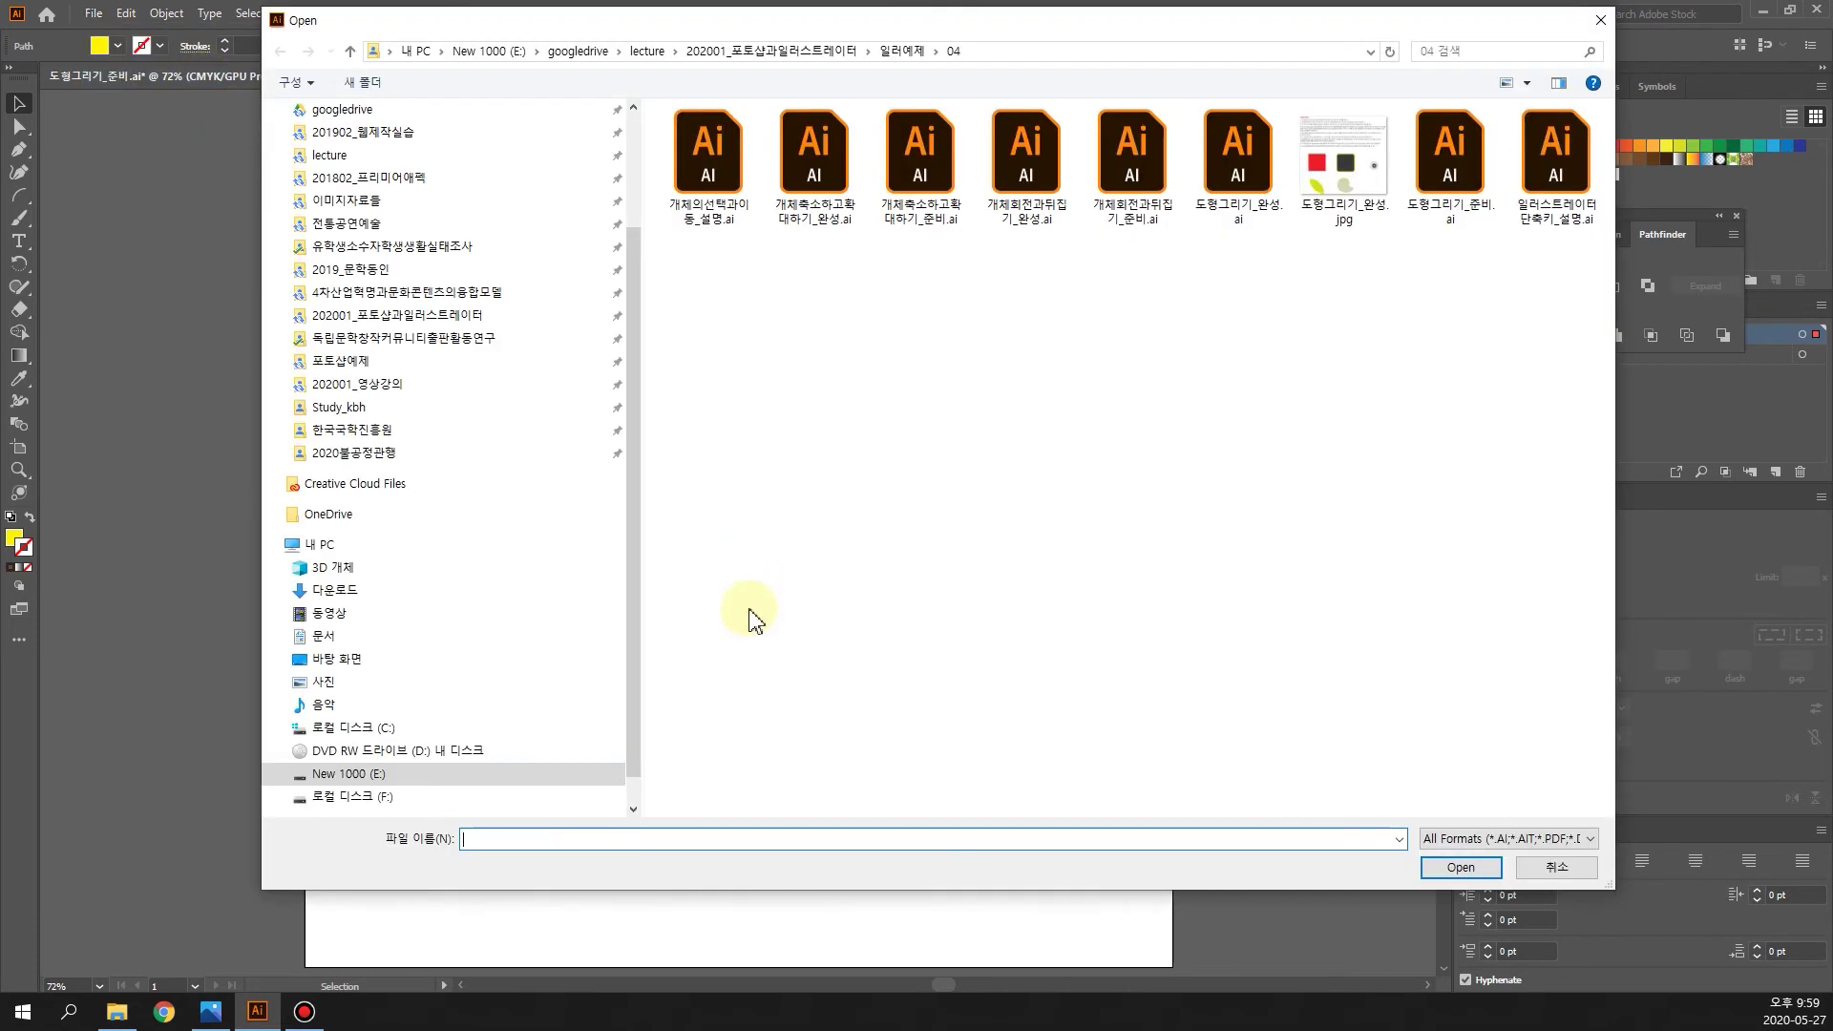
pyautogui.click(1148, 163)
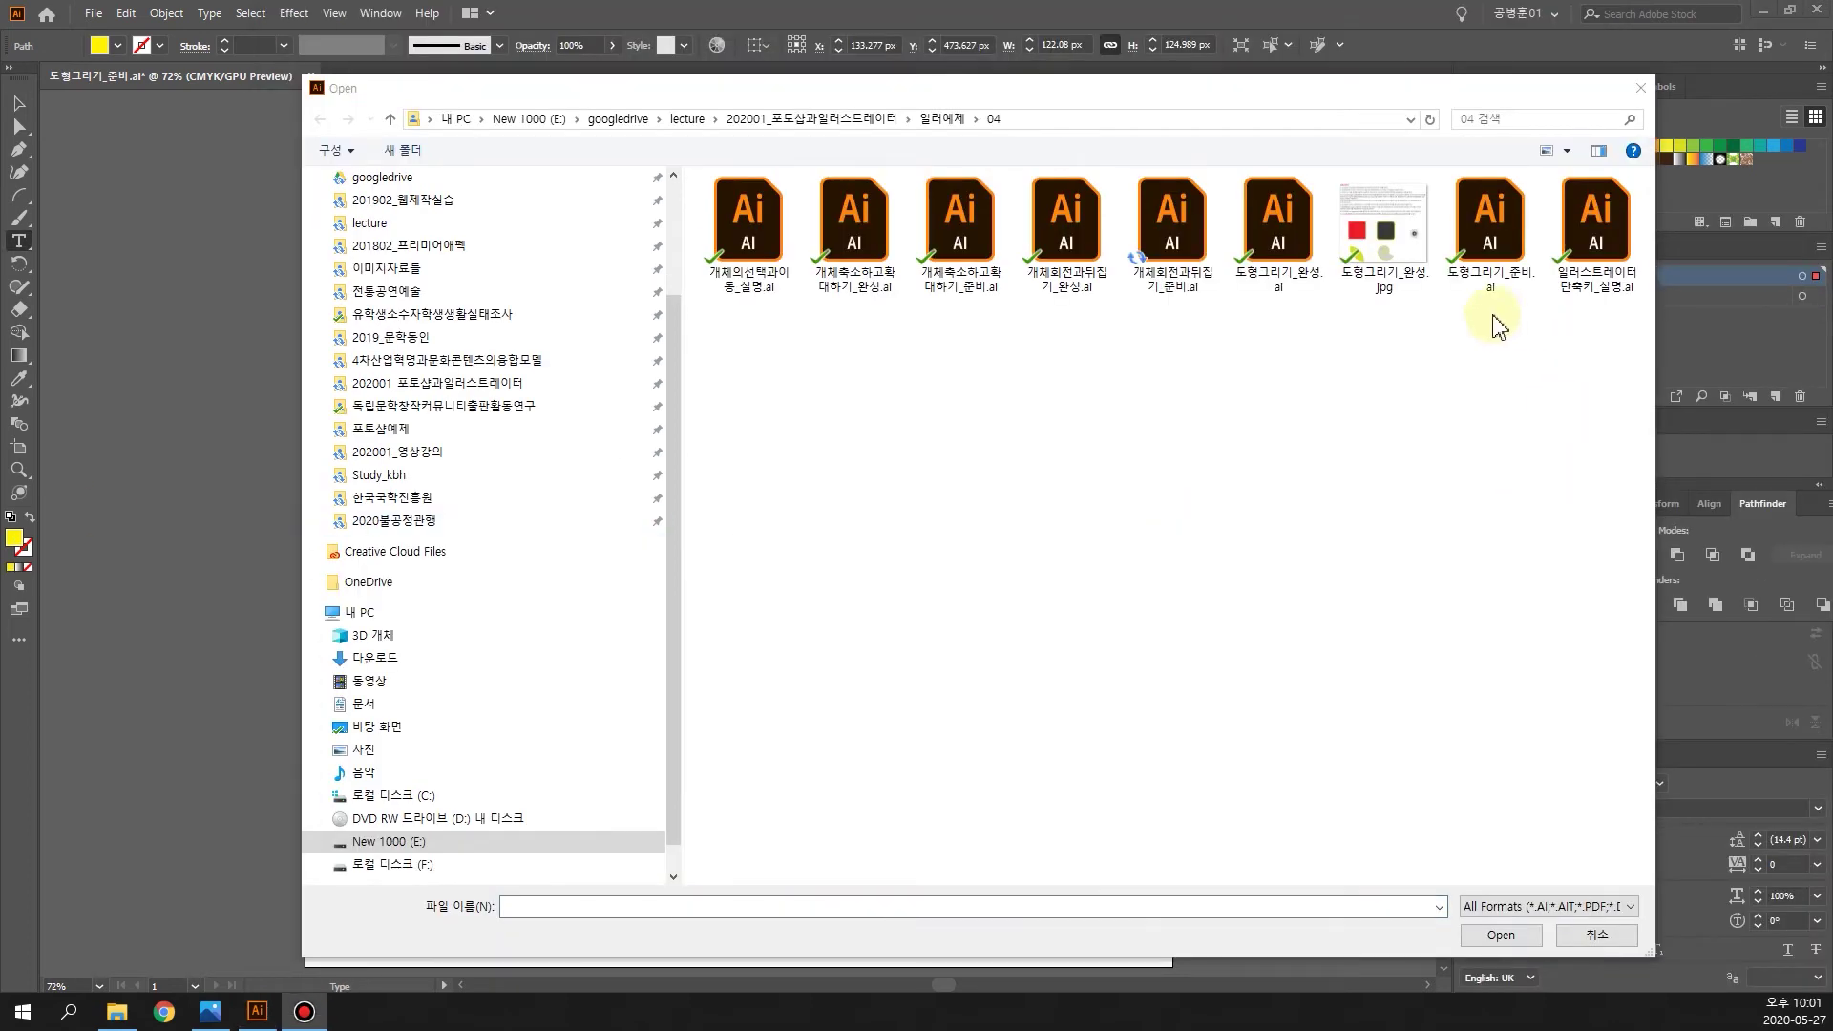
pyautogui.click(1174, 216)
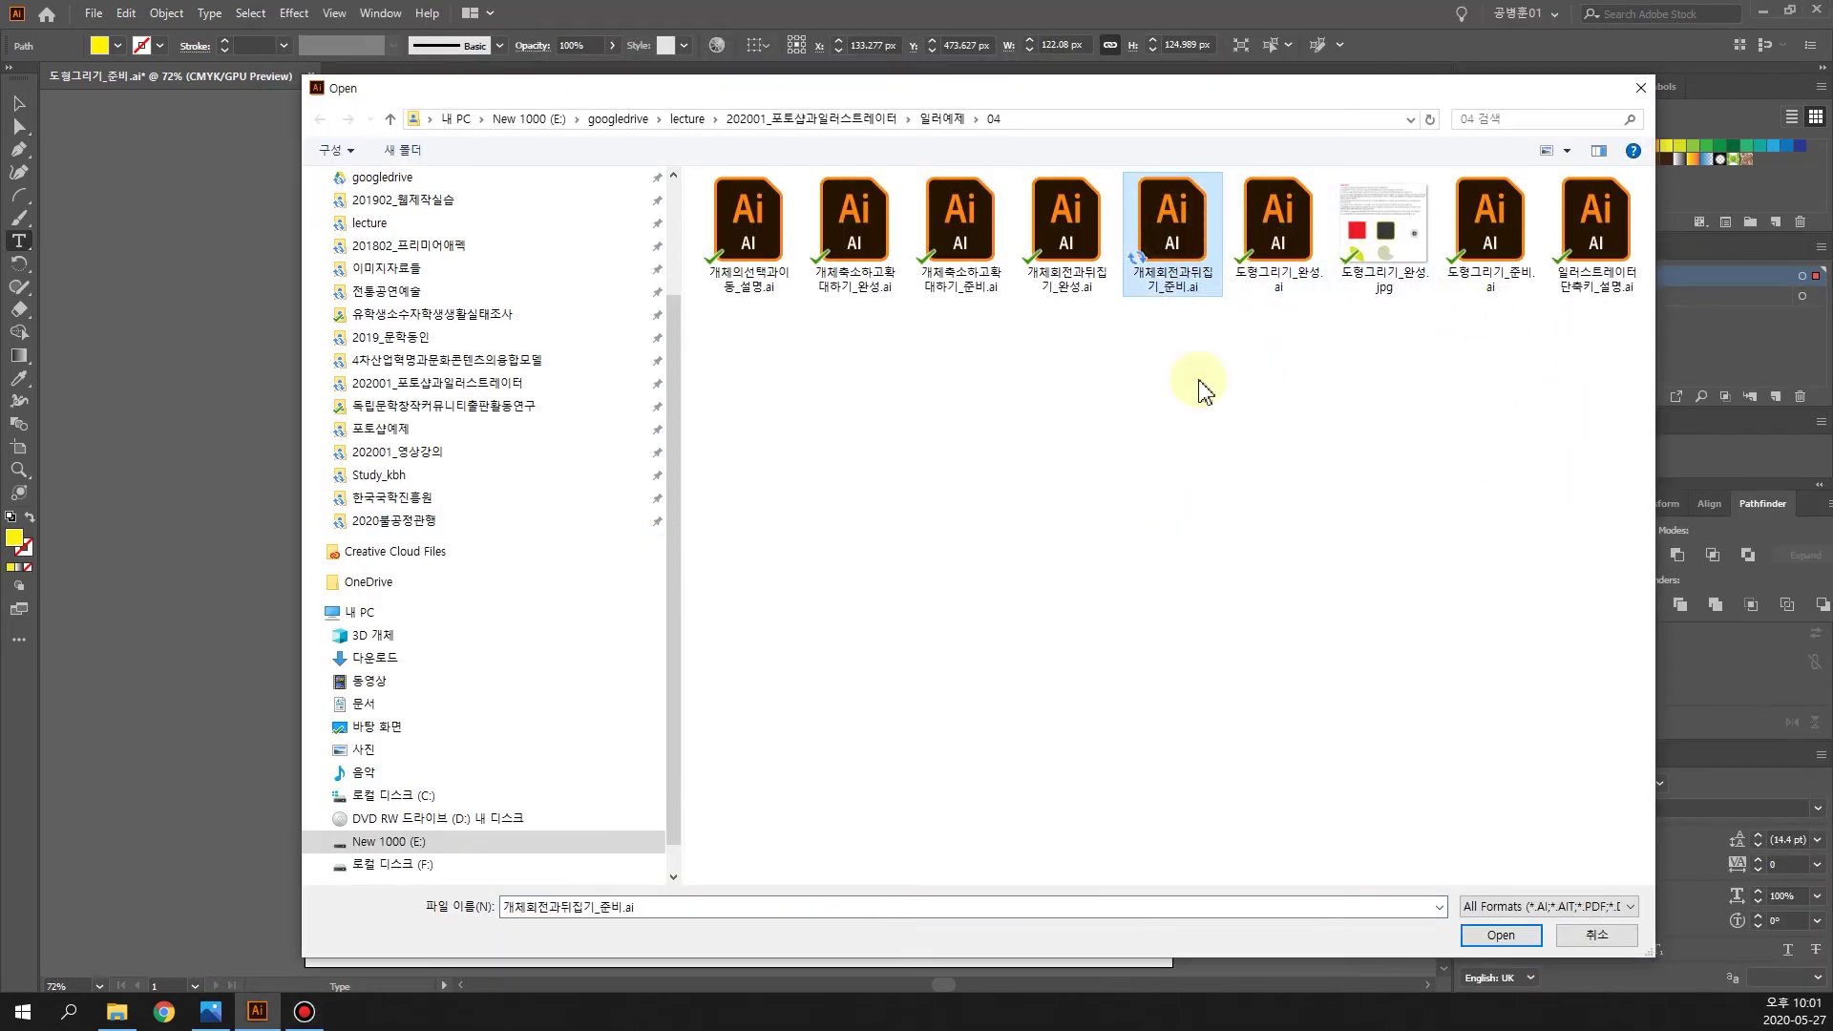
pyautogui.click(1496, 937)
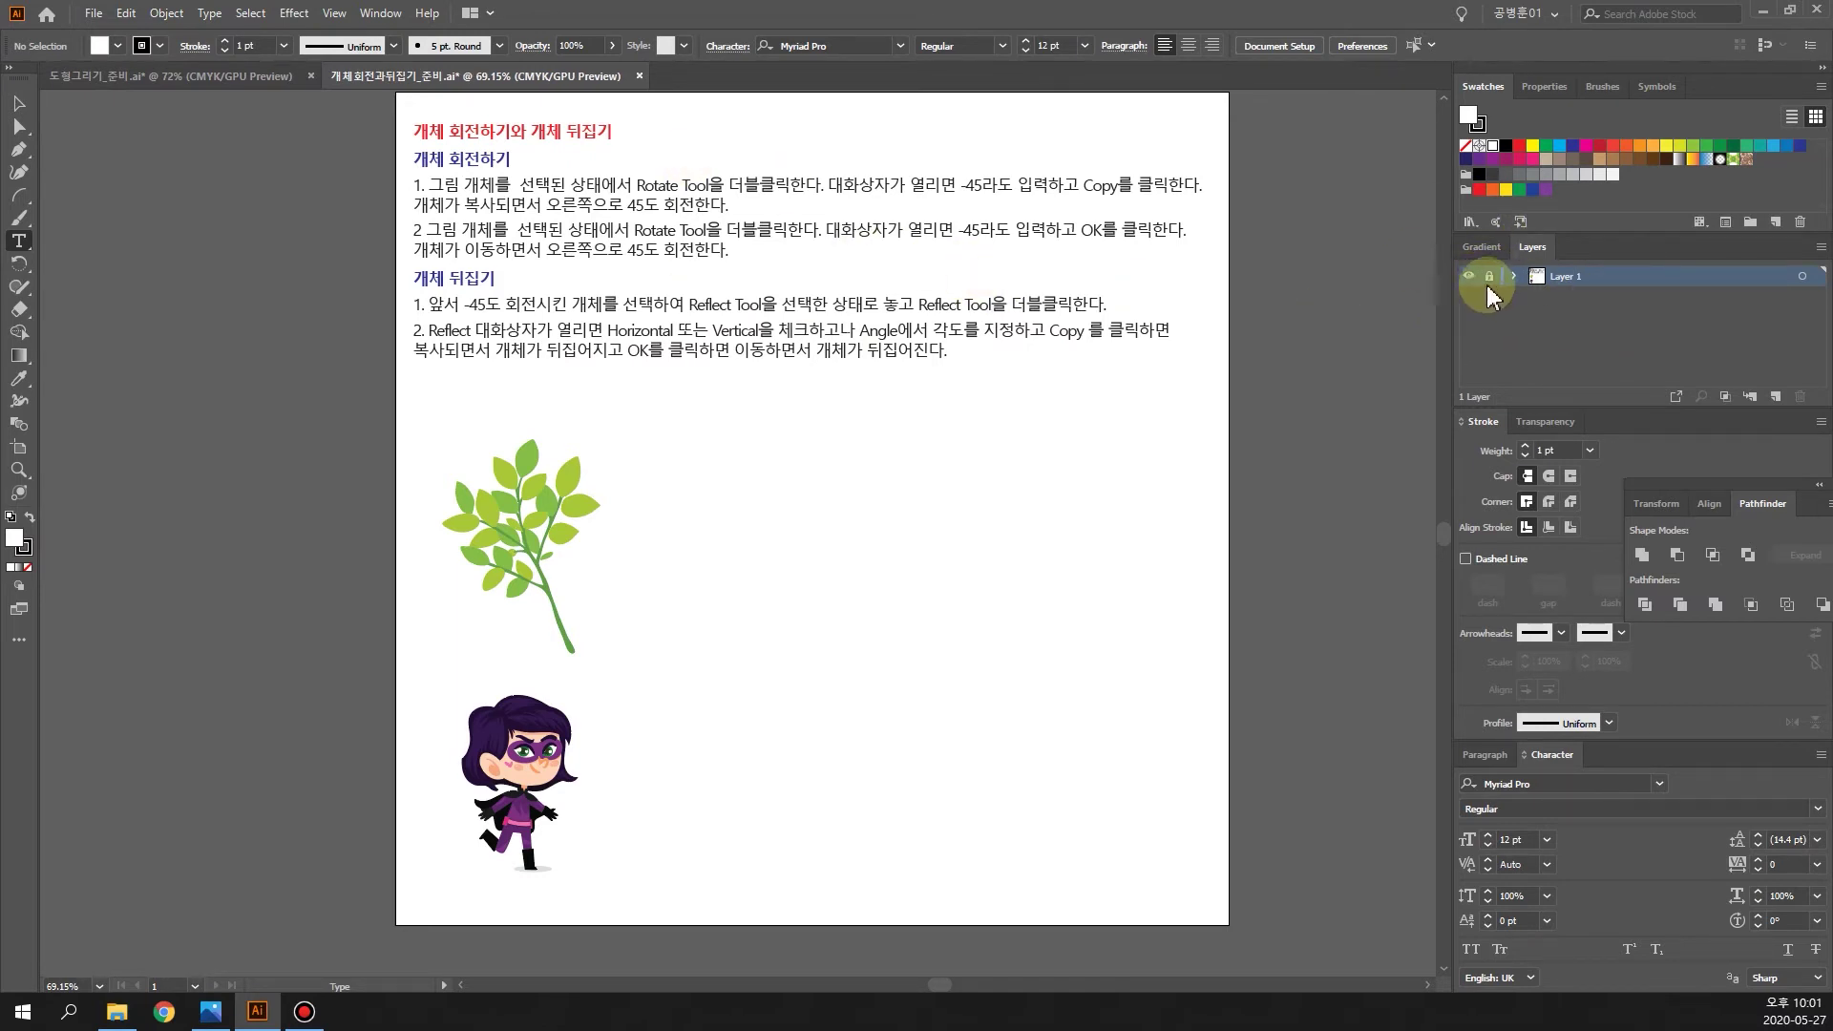
pyautogui.click(1513, 276)
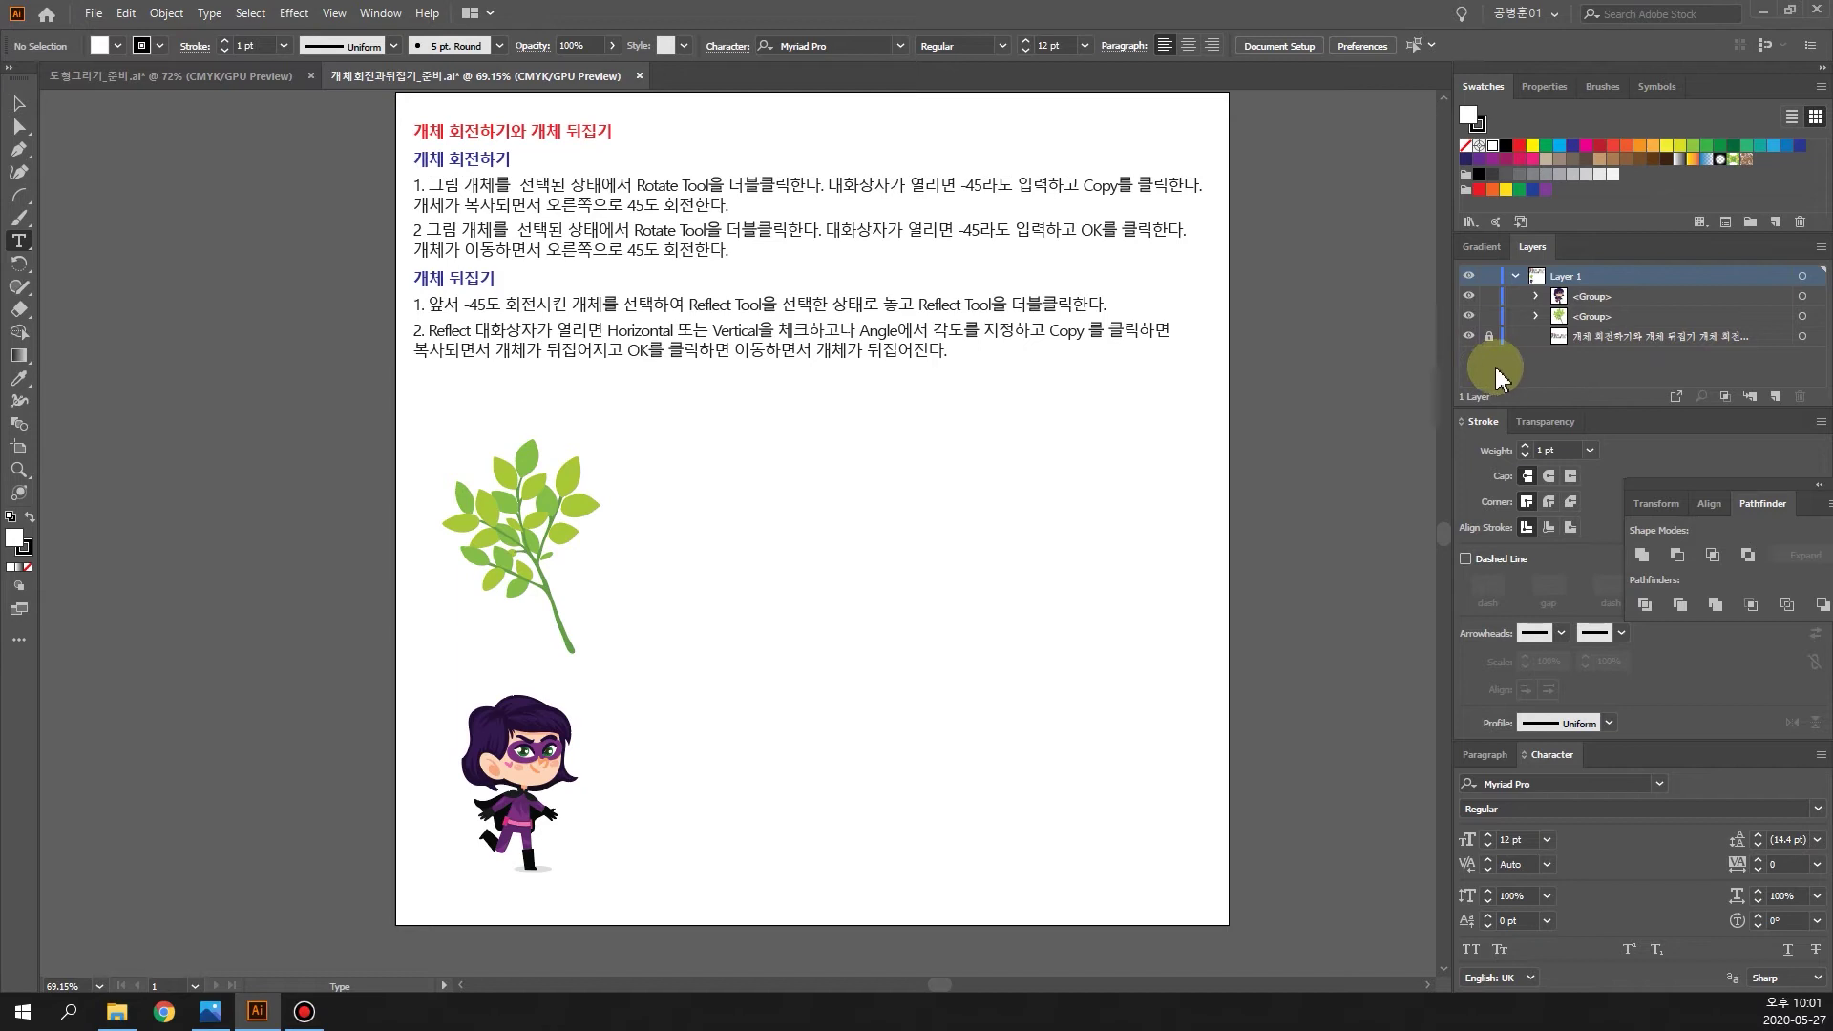
pyautogui.click(1587, 377)
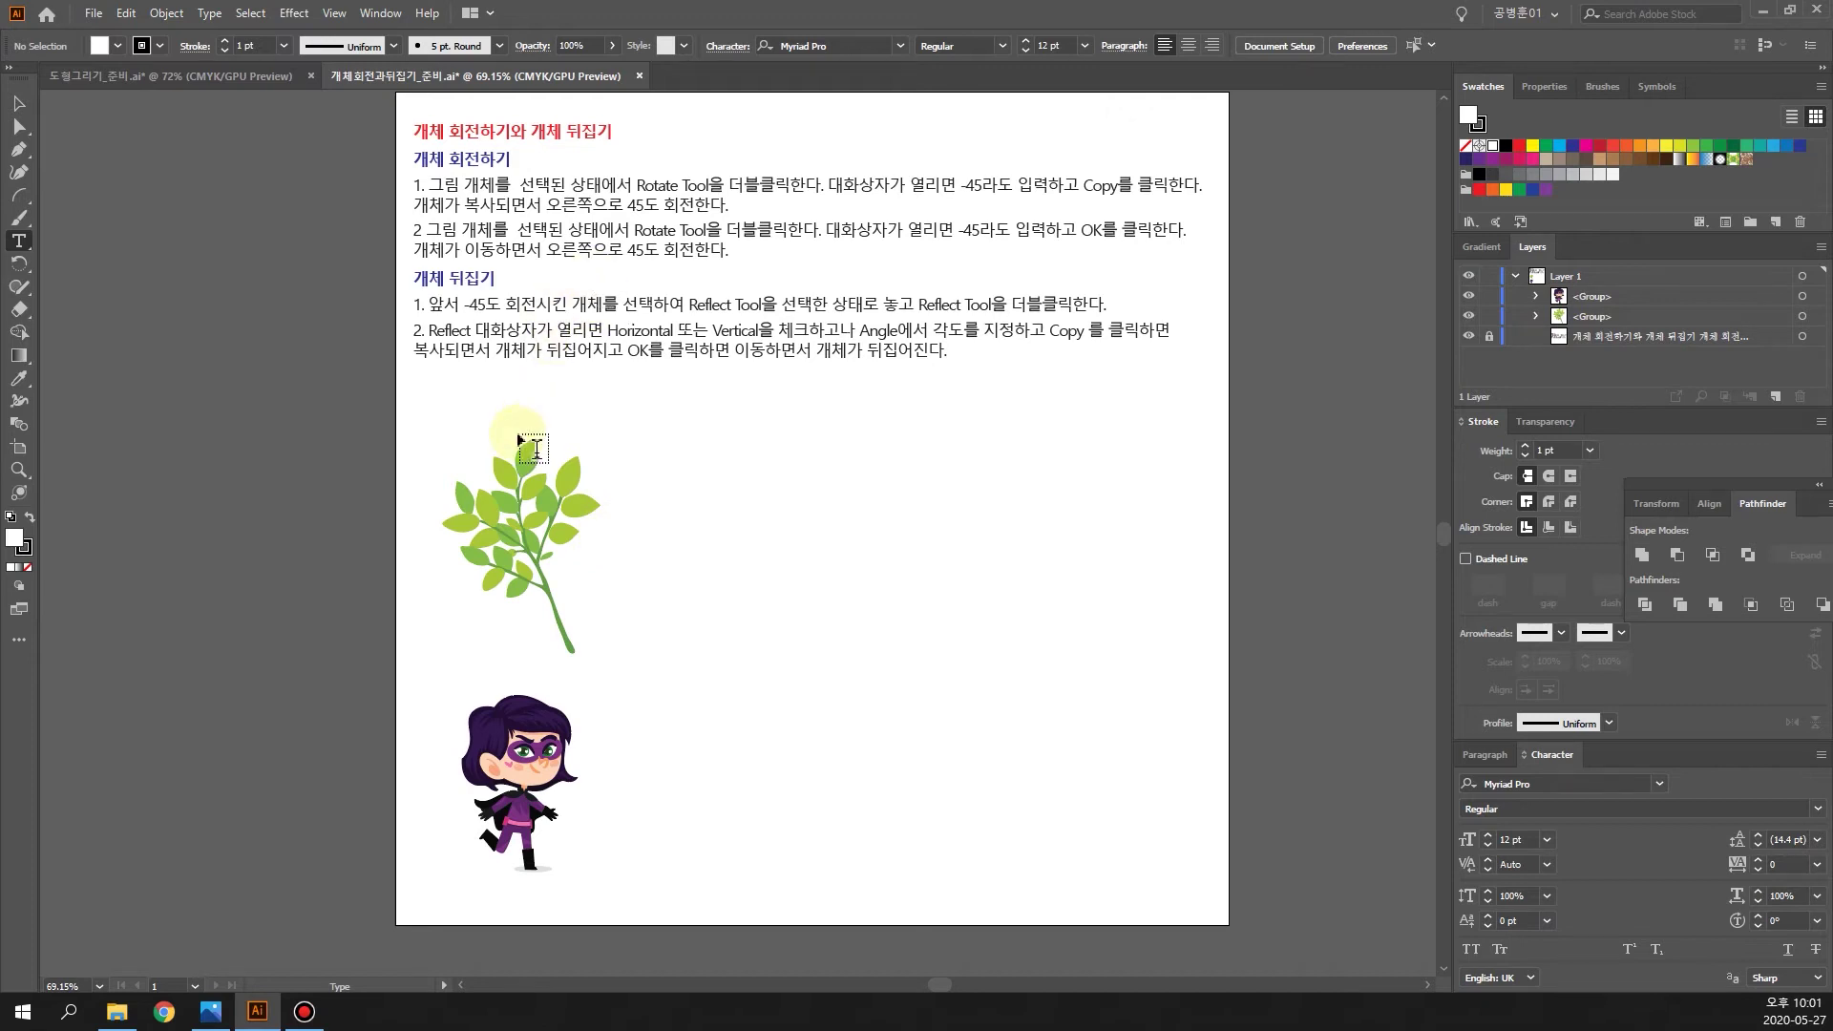
# Step: Select the whole green branch group on the artboard with the Selection Tool
pyautogui.click(19, 105)
pyautogui.click(597, 520)
pyautogui.click(682, 654)
pyautogui.moveTo(421, 431); pyautogui.dragTo(689, 630)
pyautogui.moveTo(405, 434); pyautogui.dragTo(697, 636)
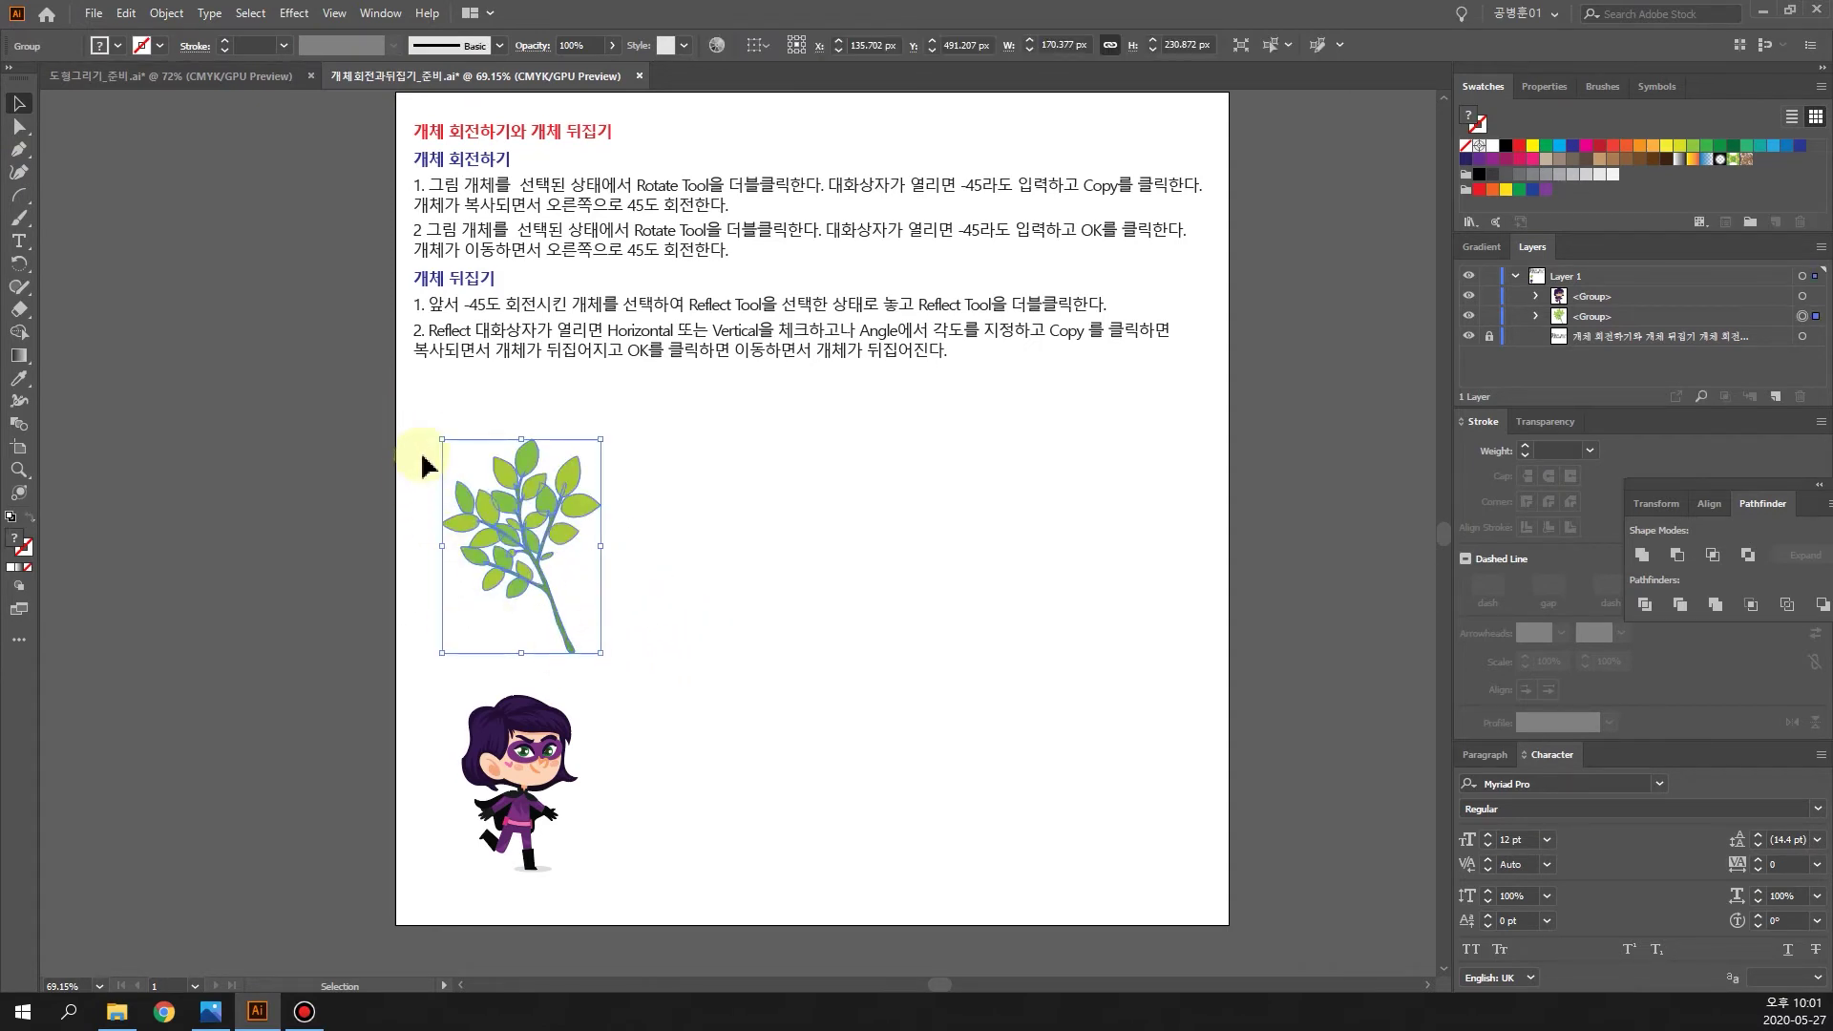
pyautogui.moveTo(402, 432); pyautogui.dragTo(683, 649)
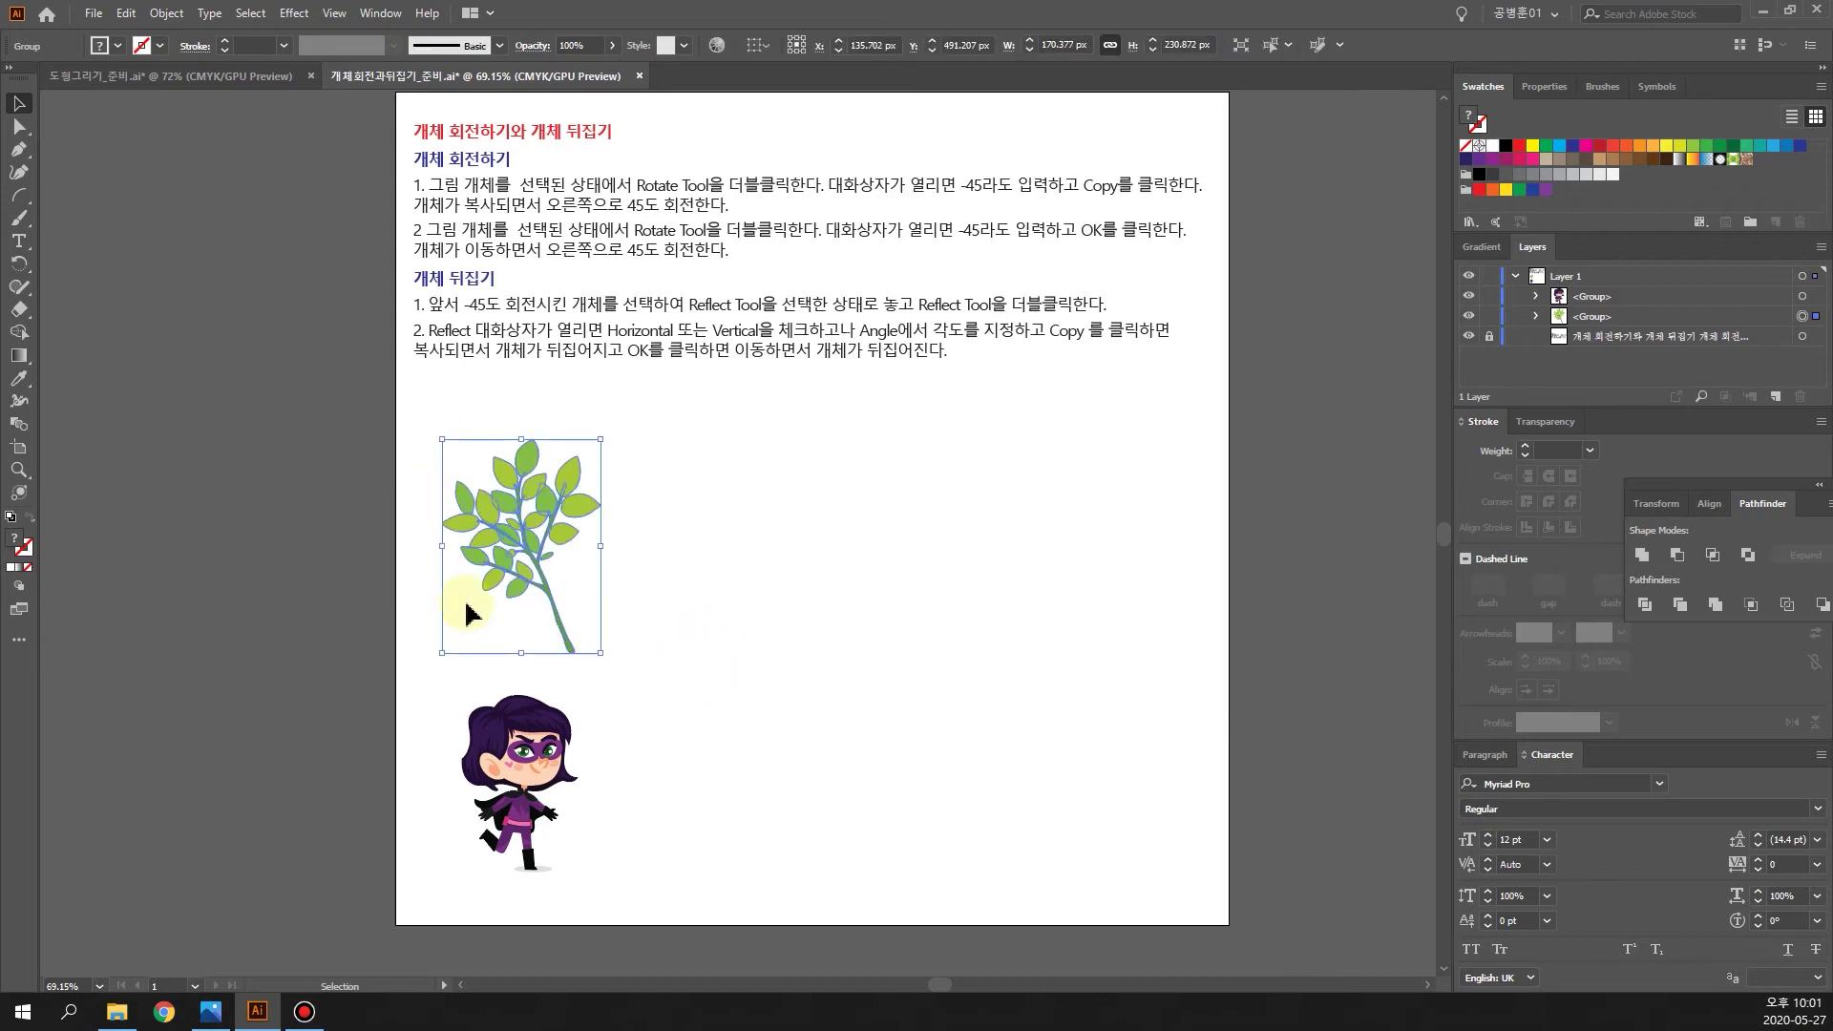
pyautogui.click(665, 654)
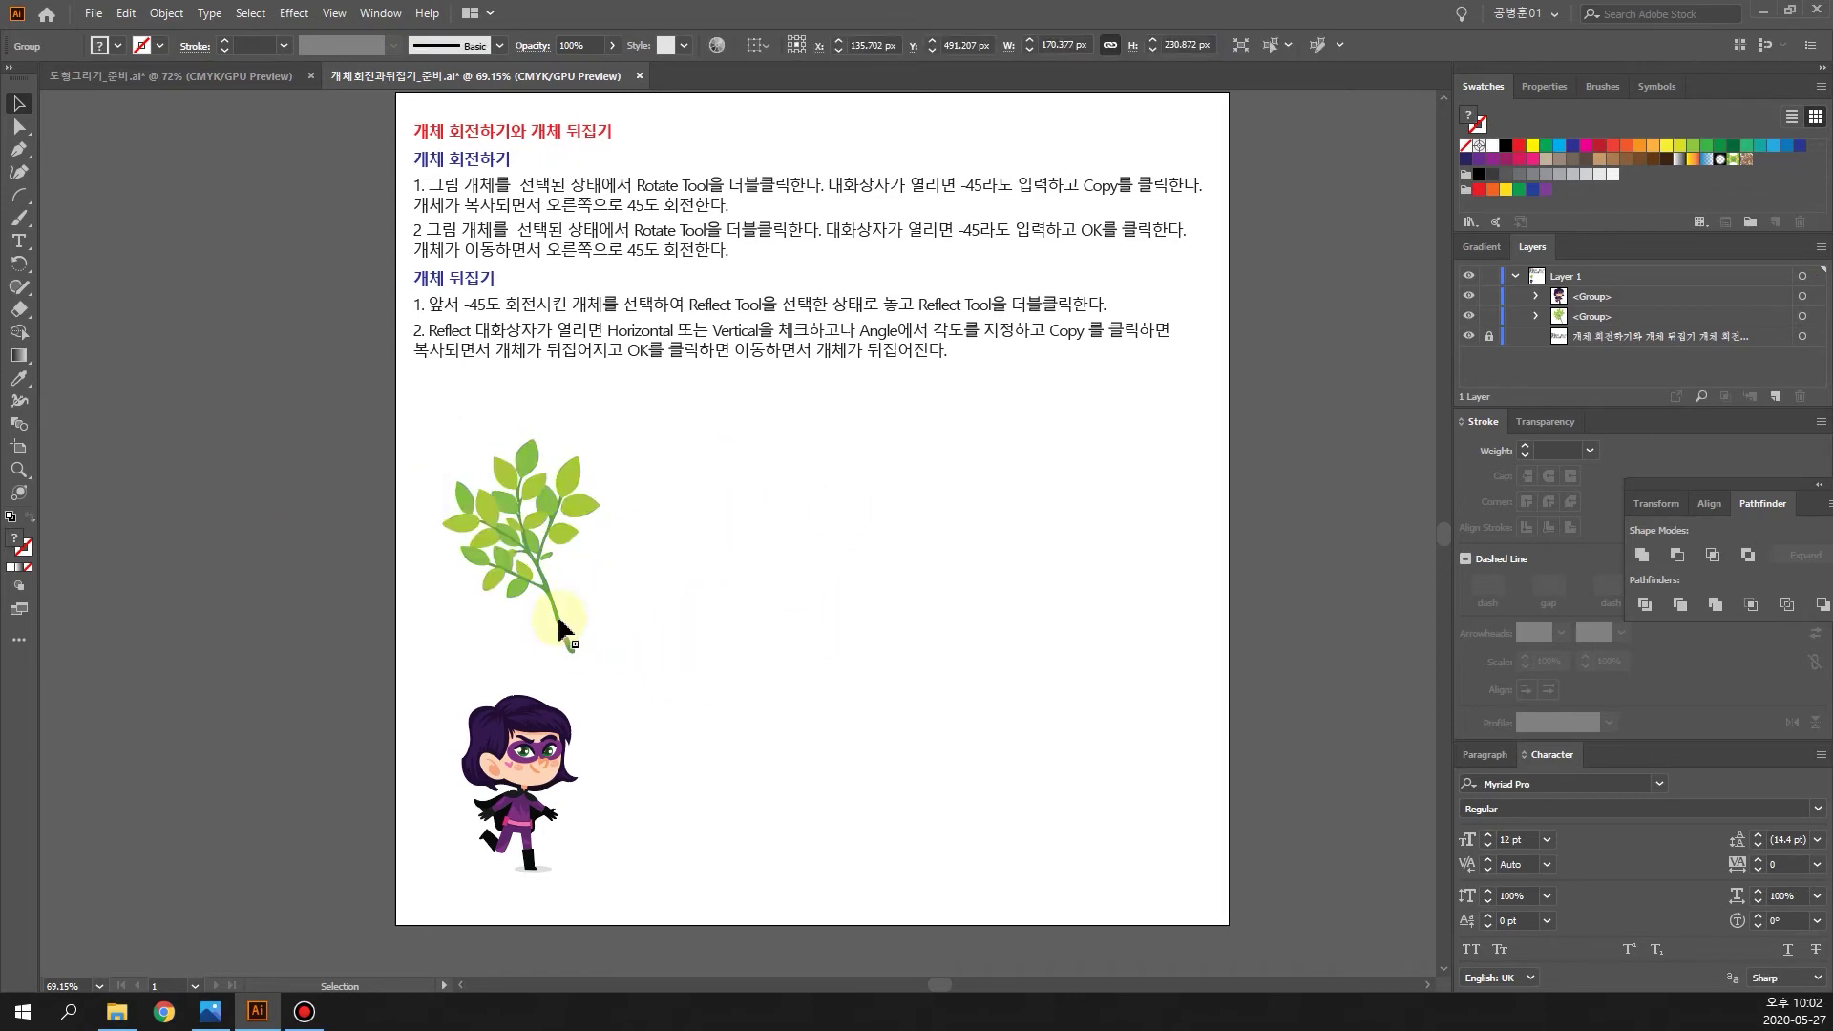
pyautogui.moveTo(697, 670); pyautogui.dragTo(410, 445)
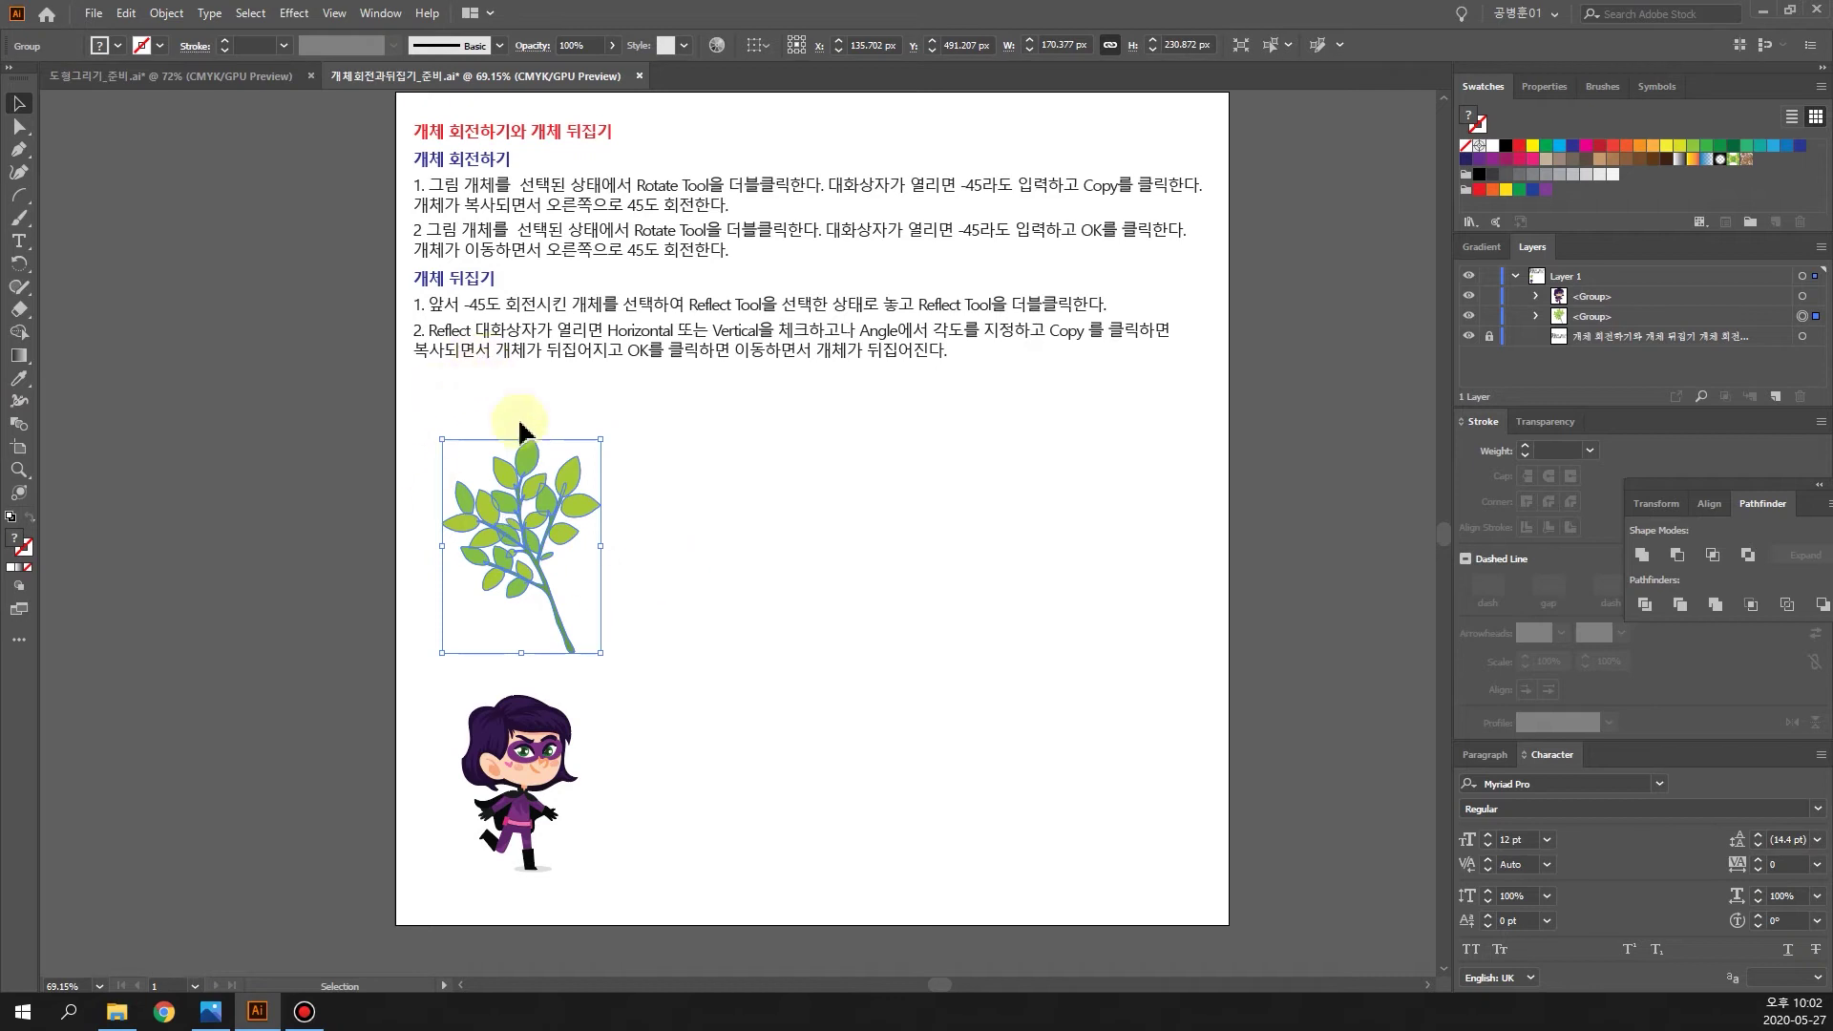
pyautogui.moveTo(647, 655); pyautogui.dragTo(355, 456)
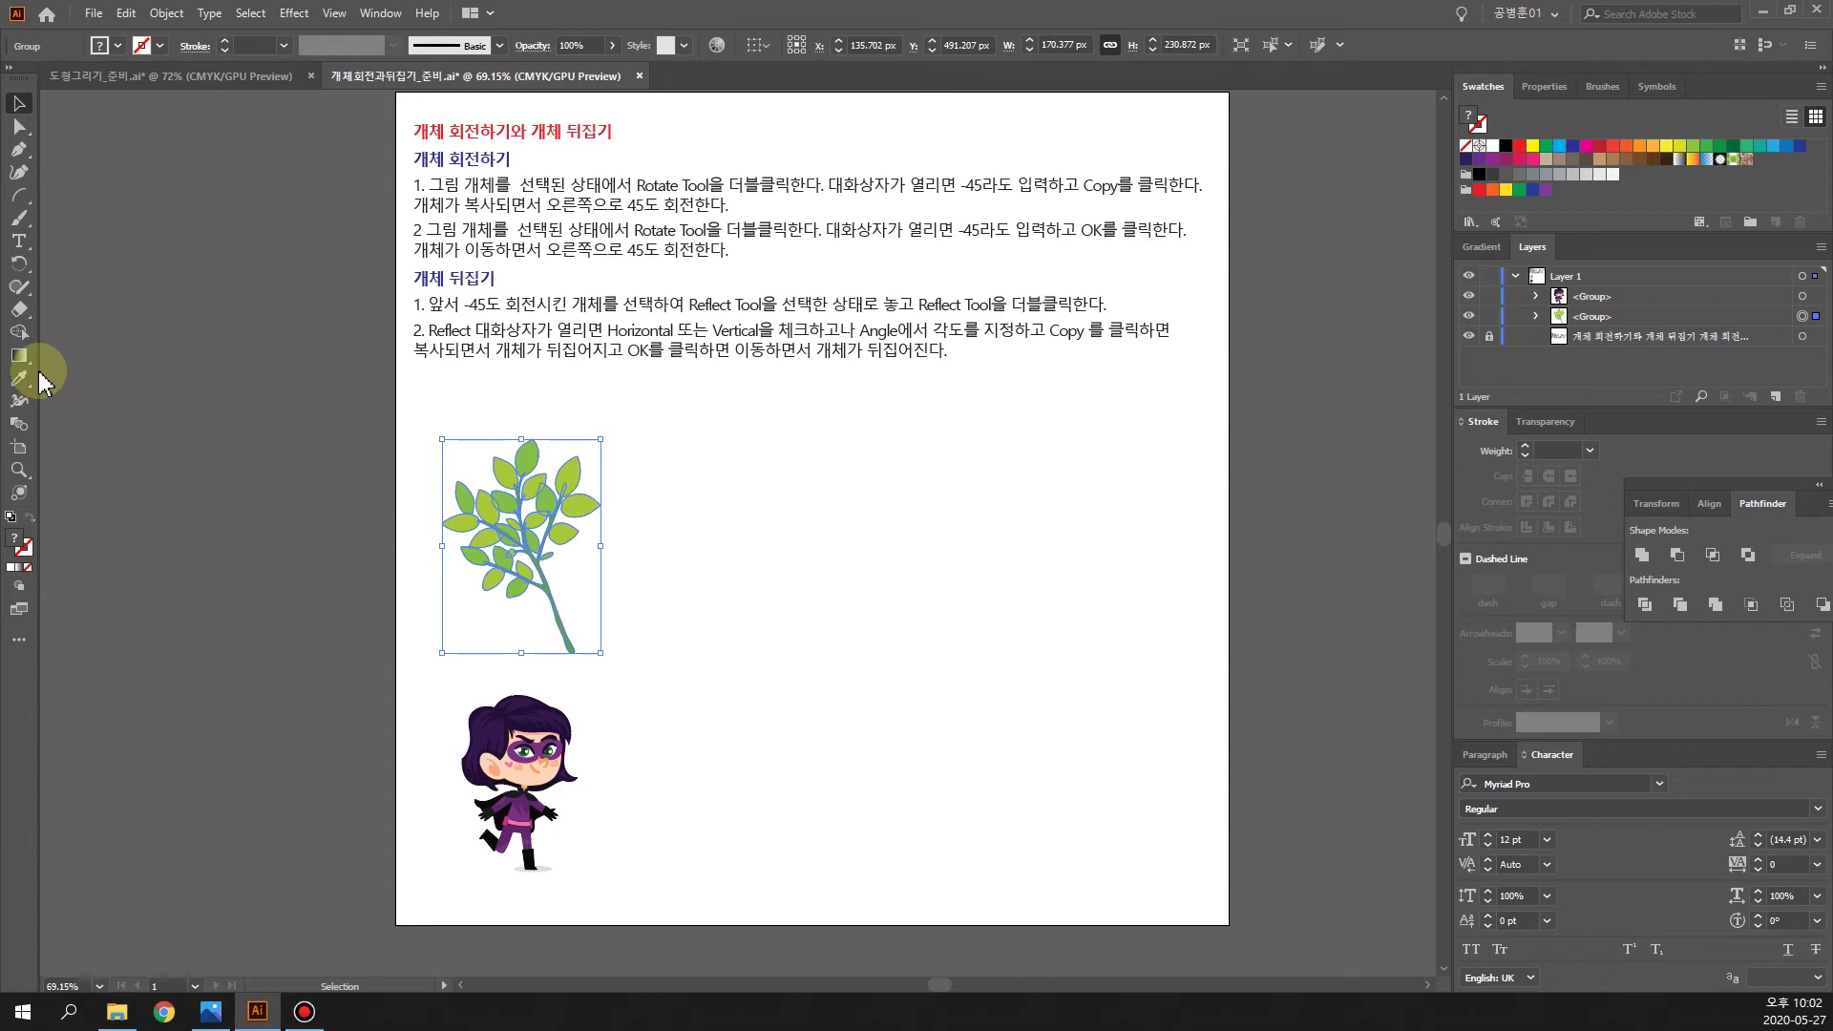
# Step: Try rotating the green branch by 90° through the Rotate options with Preview on, and undo the rotation
pyautogui.click(28, 272)
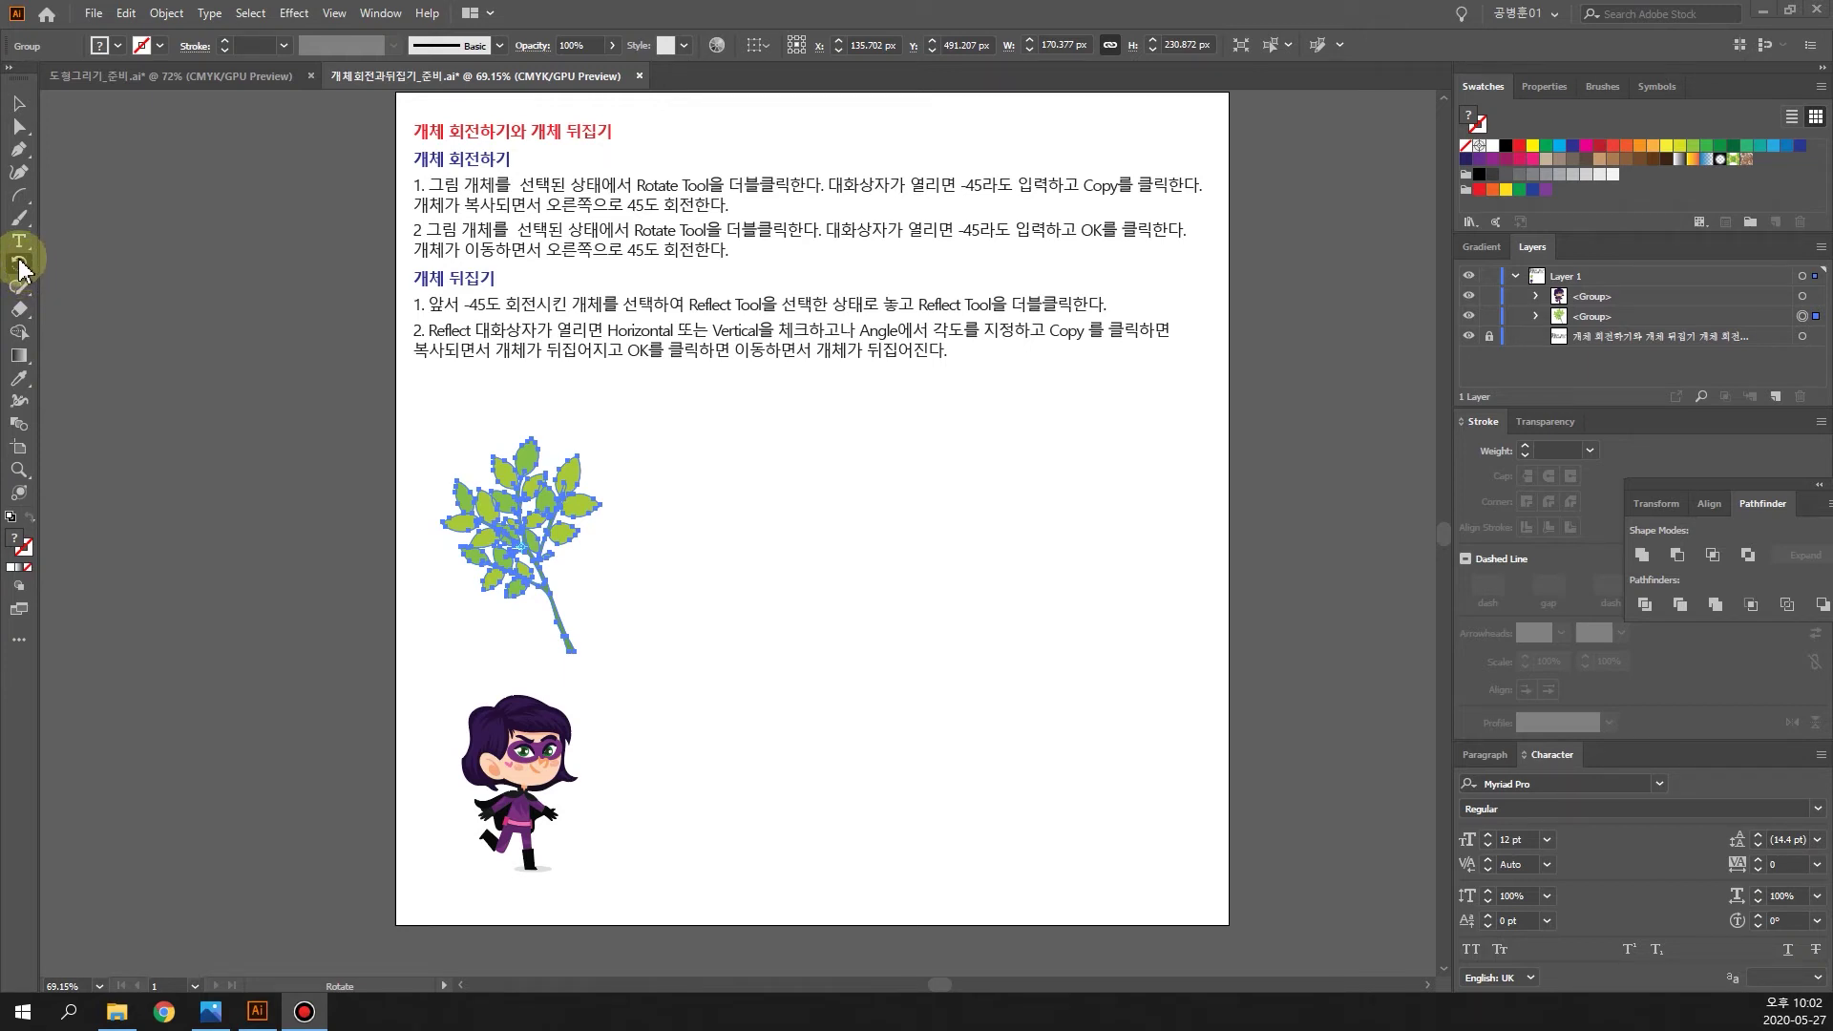
pyautogui.doubleClick(20, 267)
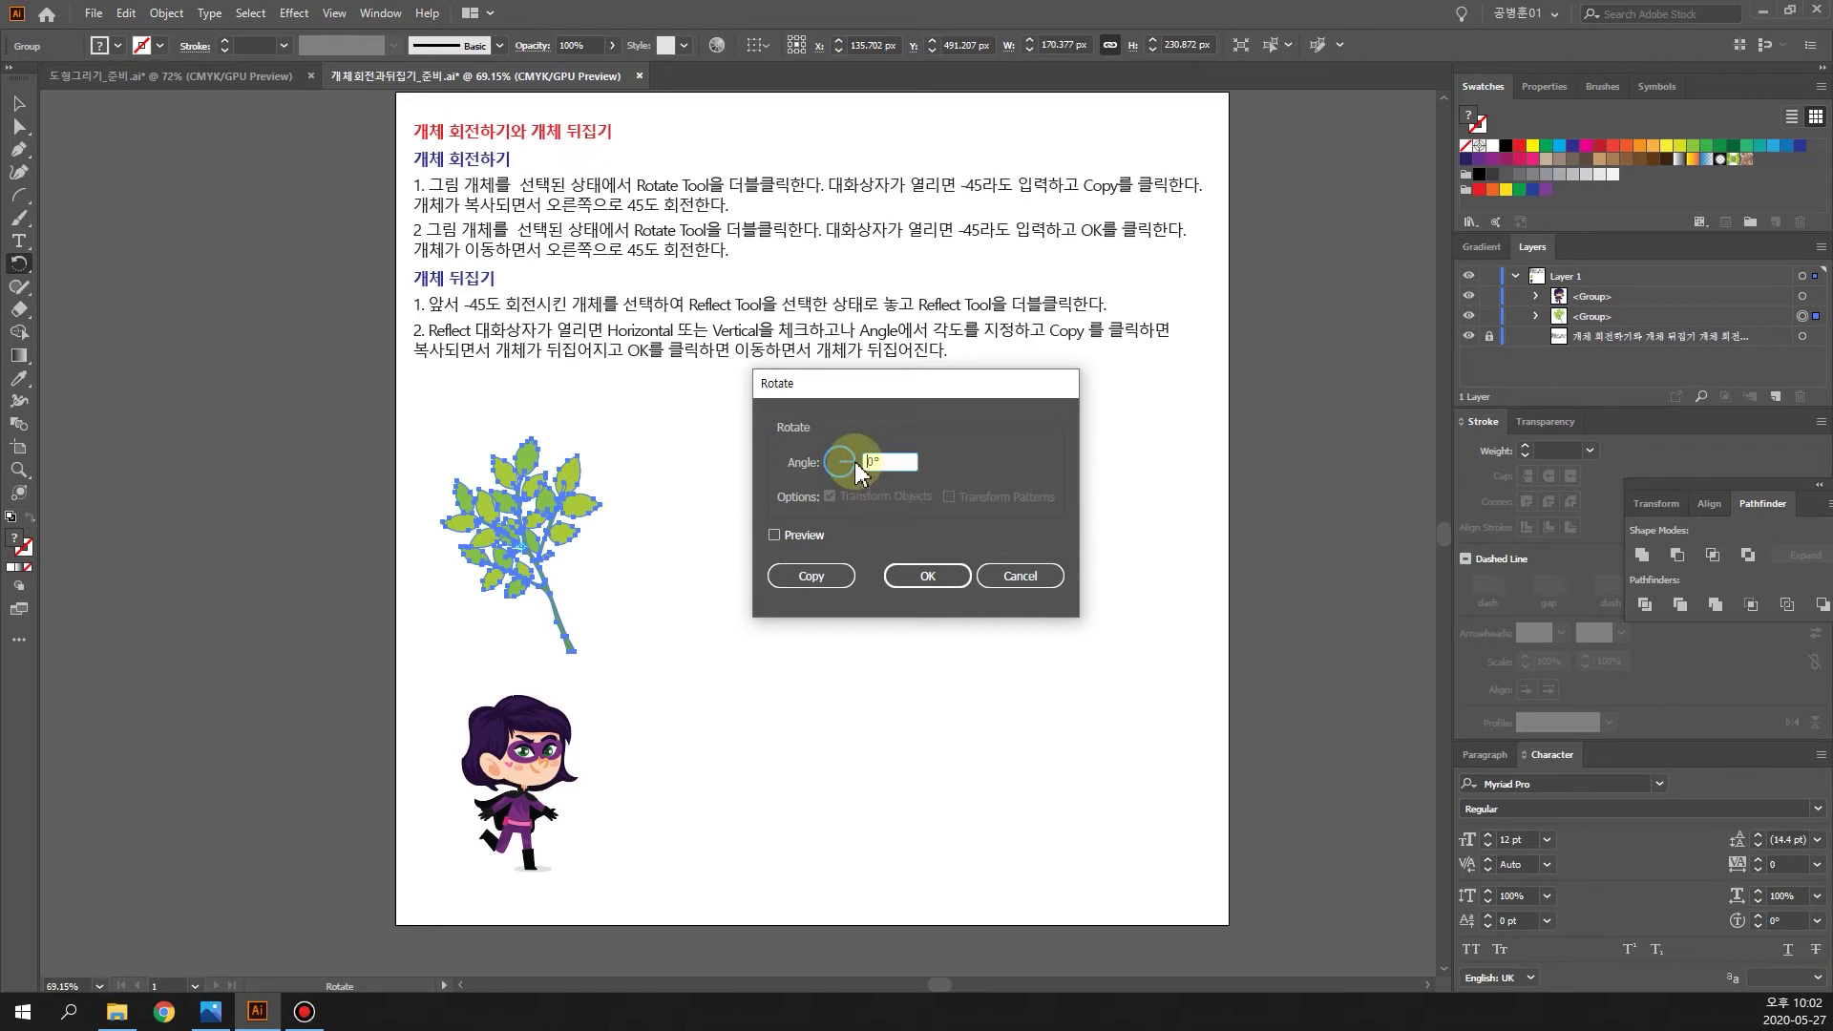
pyautogui.click(823, 464)
pyautogui.click(776, 536)
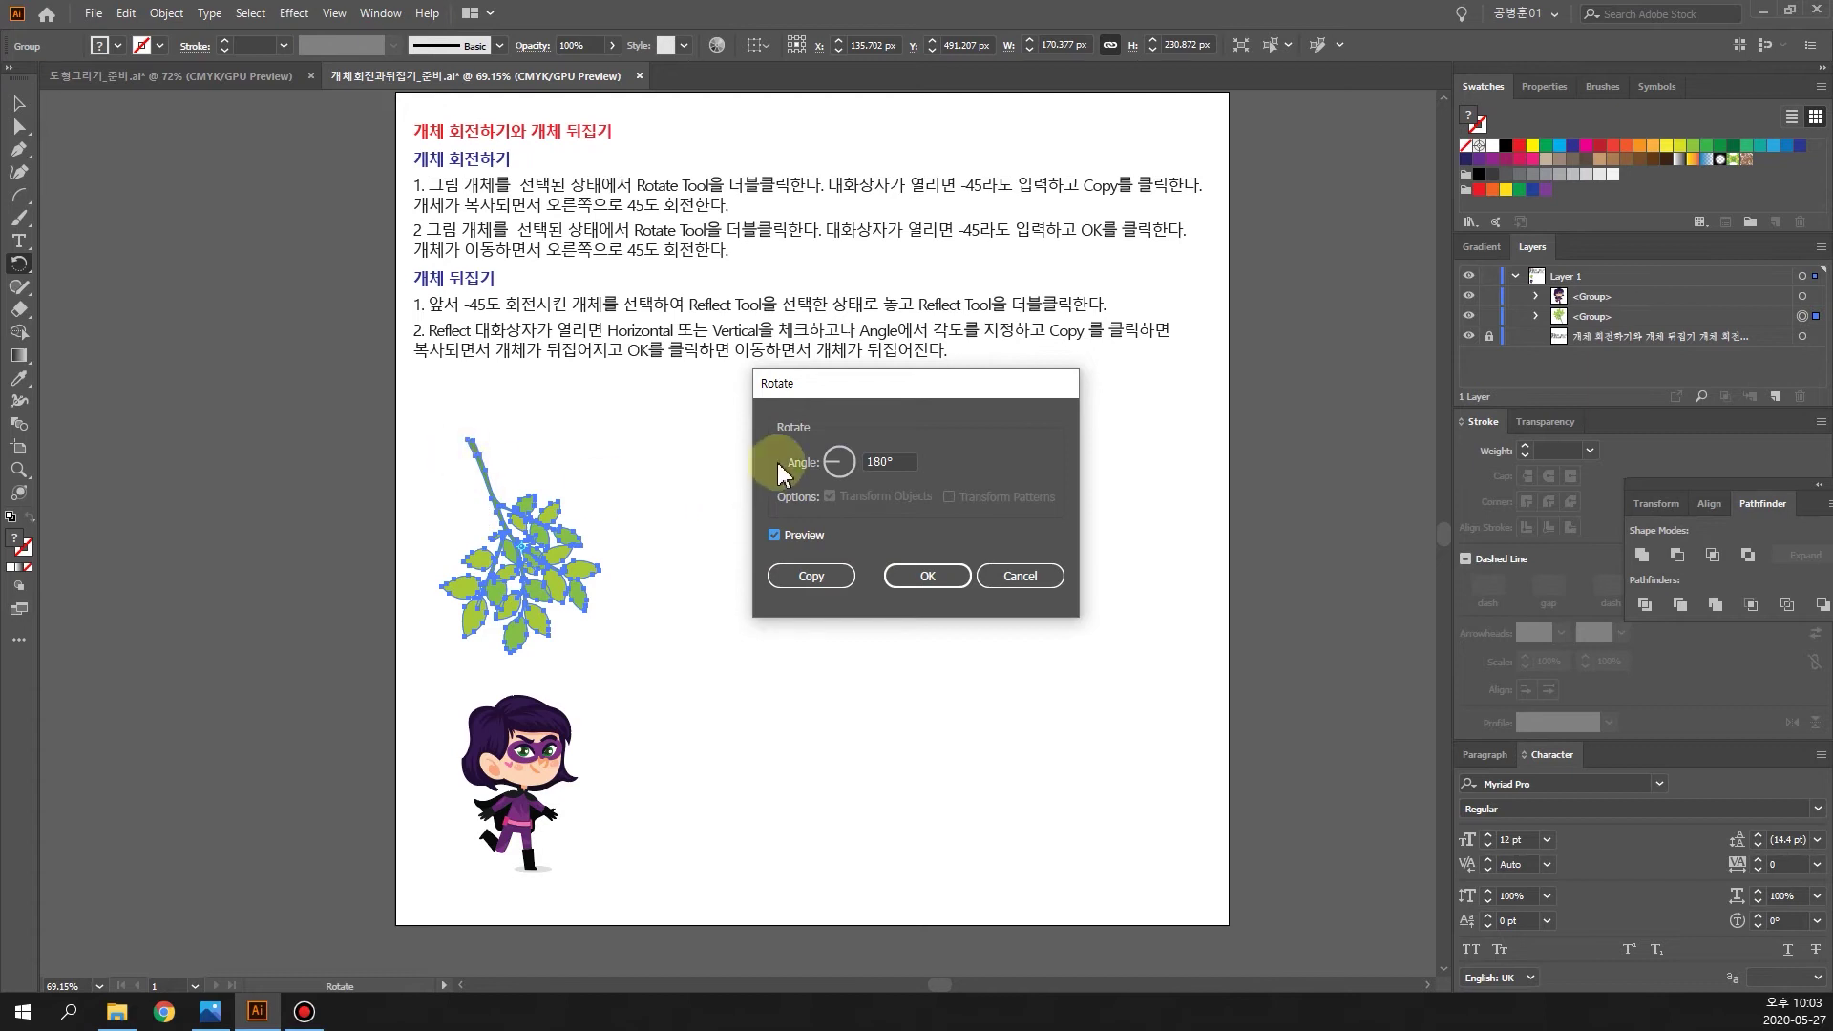
pyautogui.moveTo(827, 471)
pyautogui.mouseDown()
pyautogui.moveTo(838, 488)
pyautogui.moveTo(842, 449)
pyautogui.mouseUp()
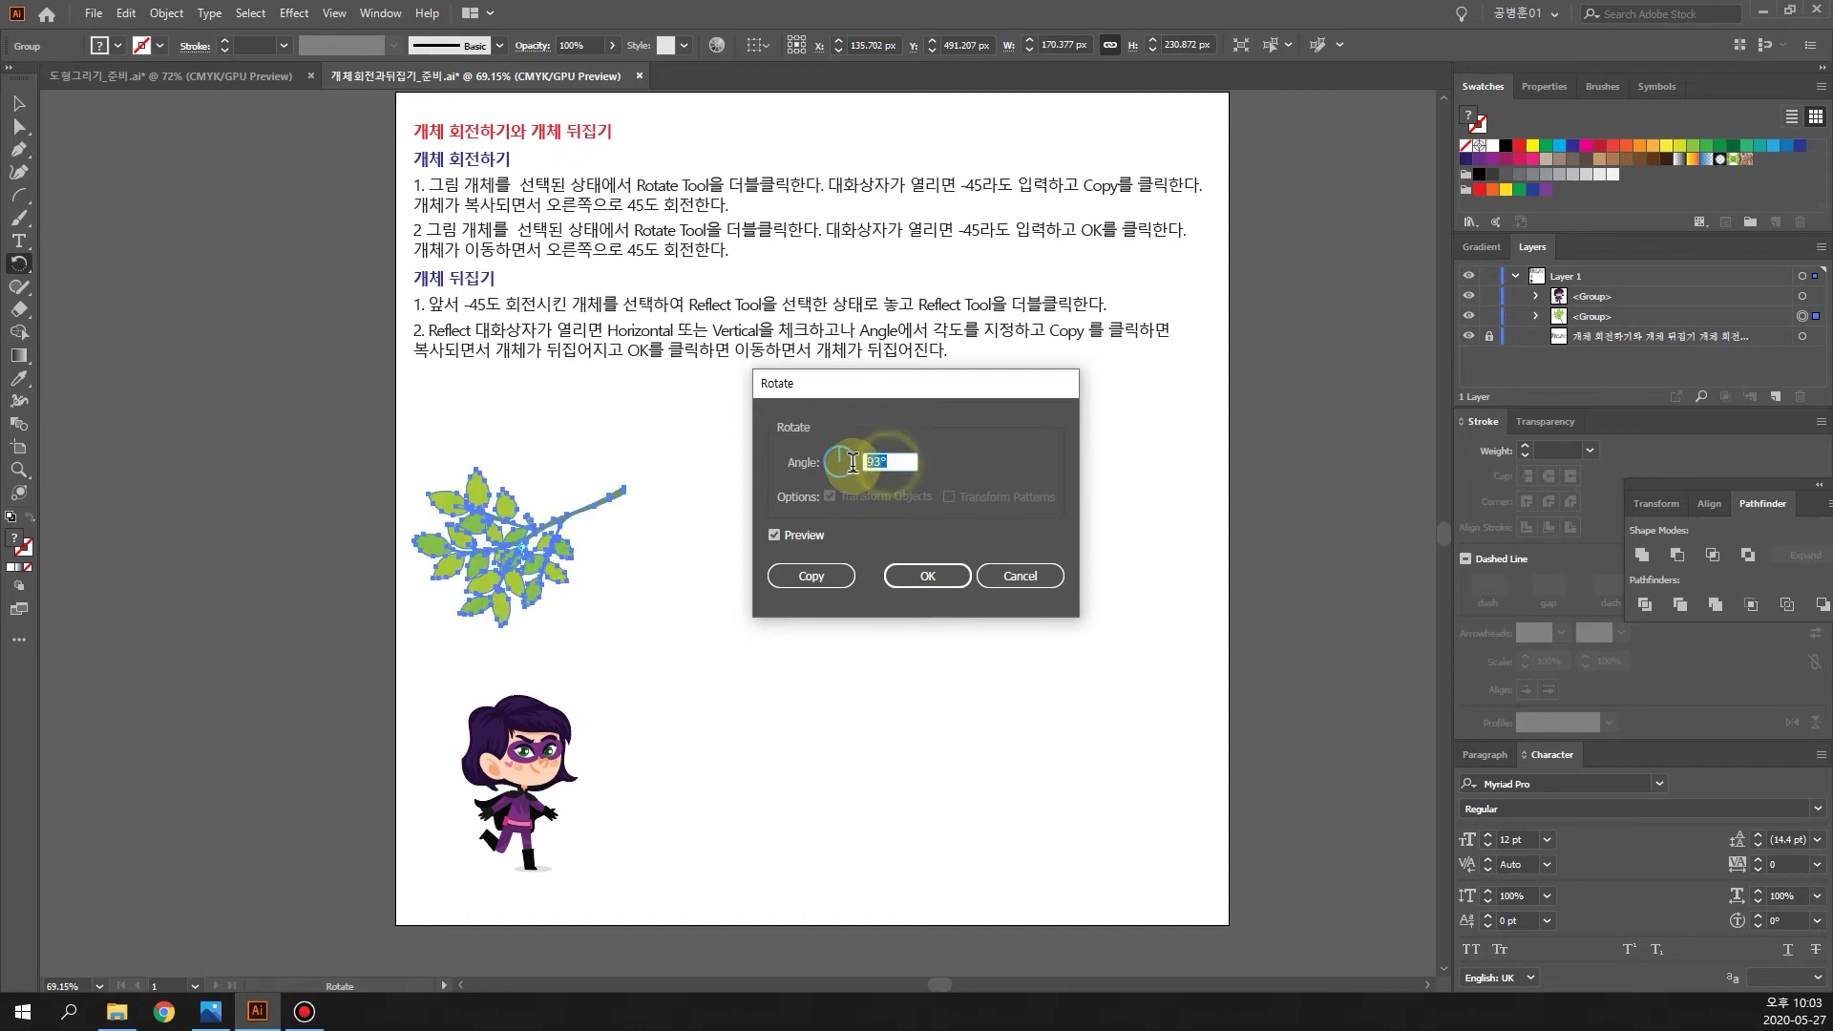
pyautogui.write('90')
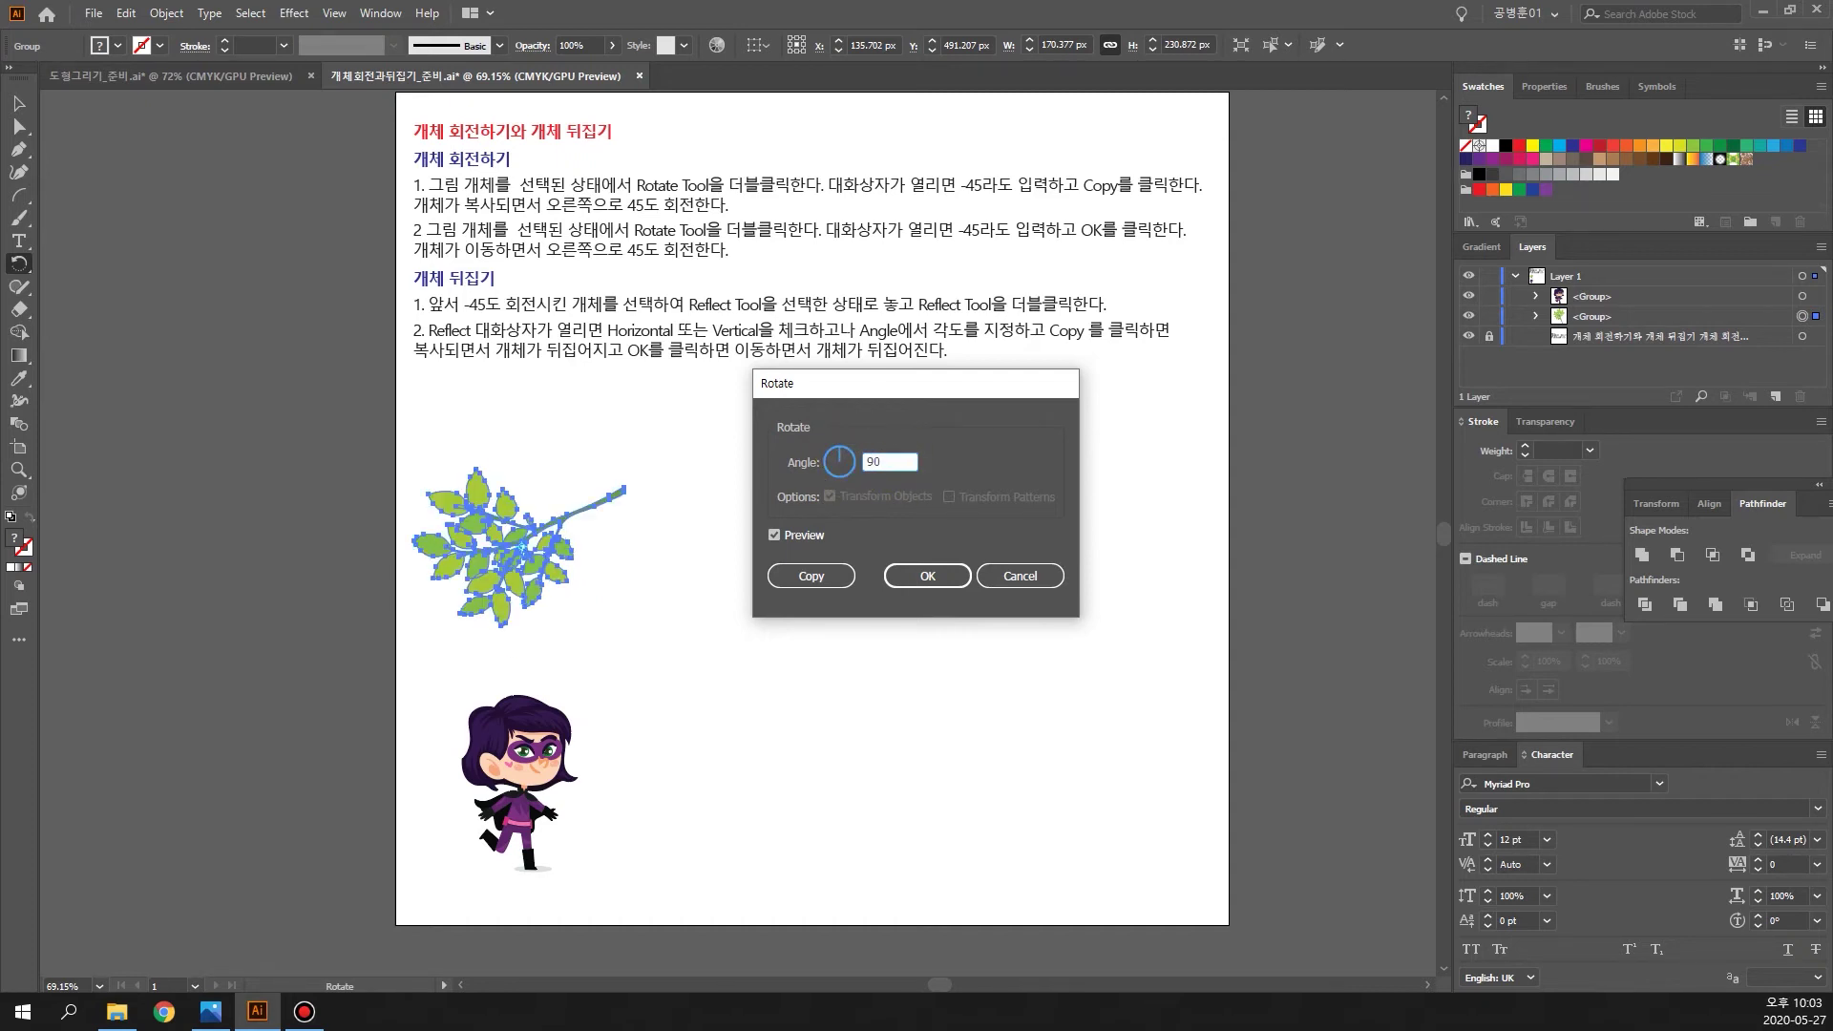
pyautogui.press('Return')
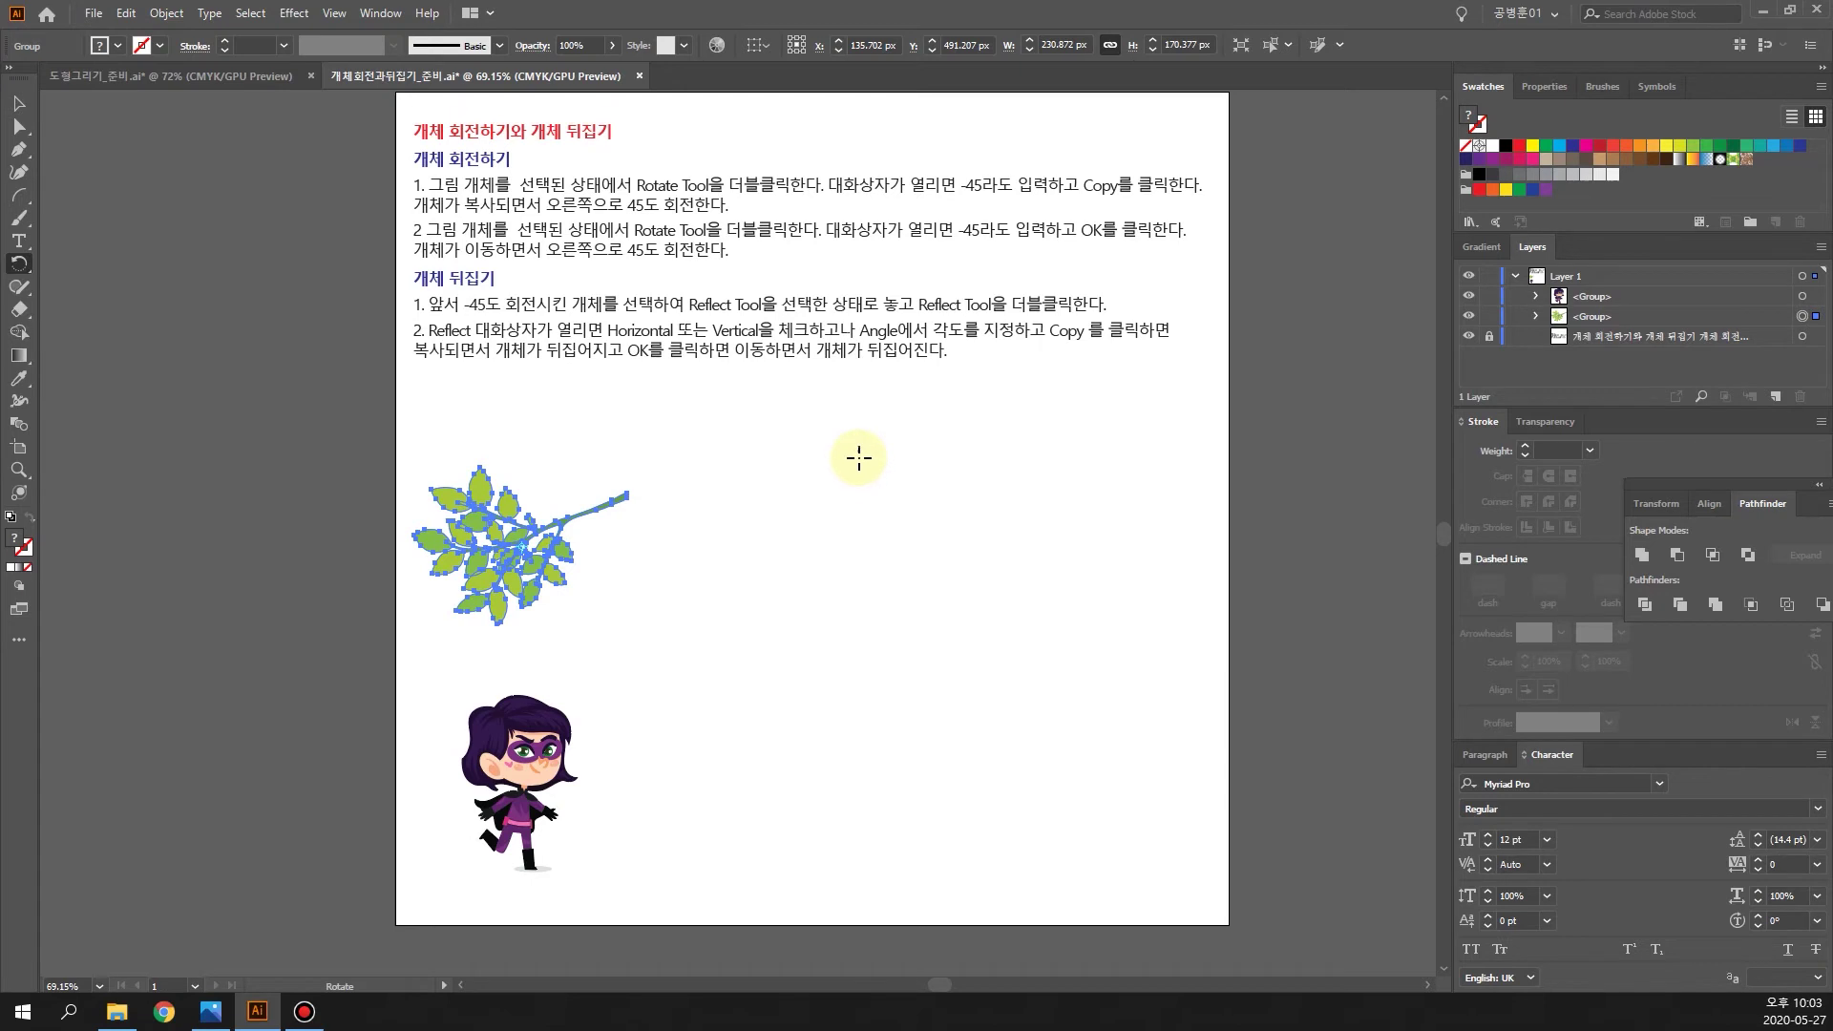
pyautogui.hotkey('ctrl', 'z')
# Step: Preview the green branch rotated by 90° and by 180° in the Rotate options, and cancel without applying
pyautogui.doubleClick(20, 262)
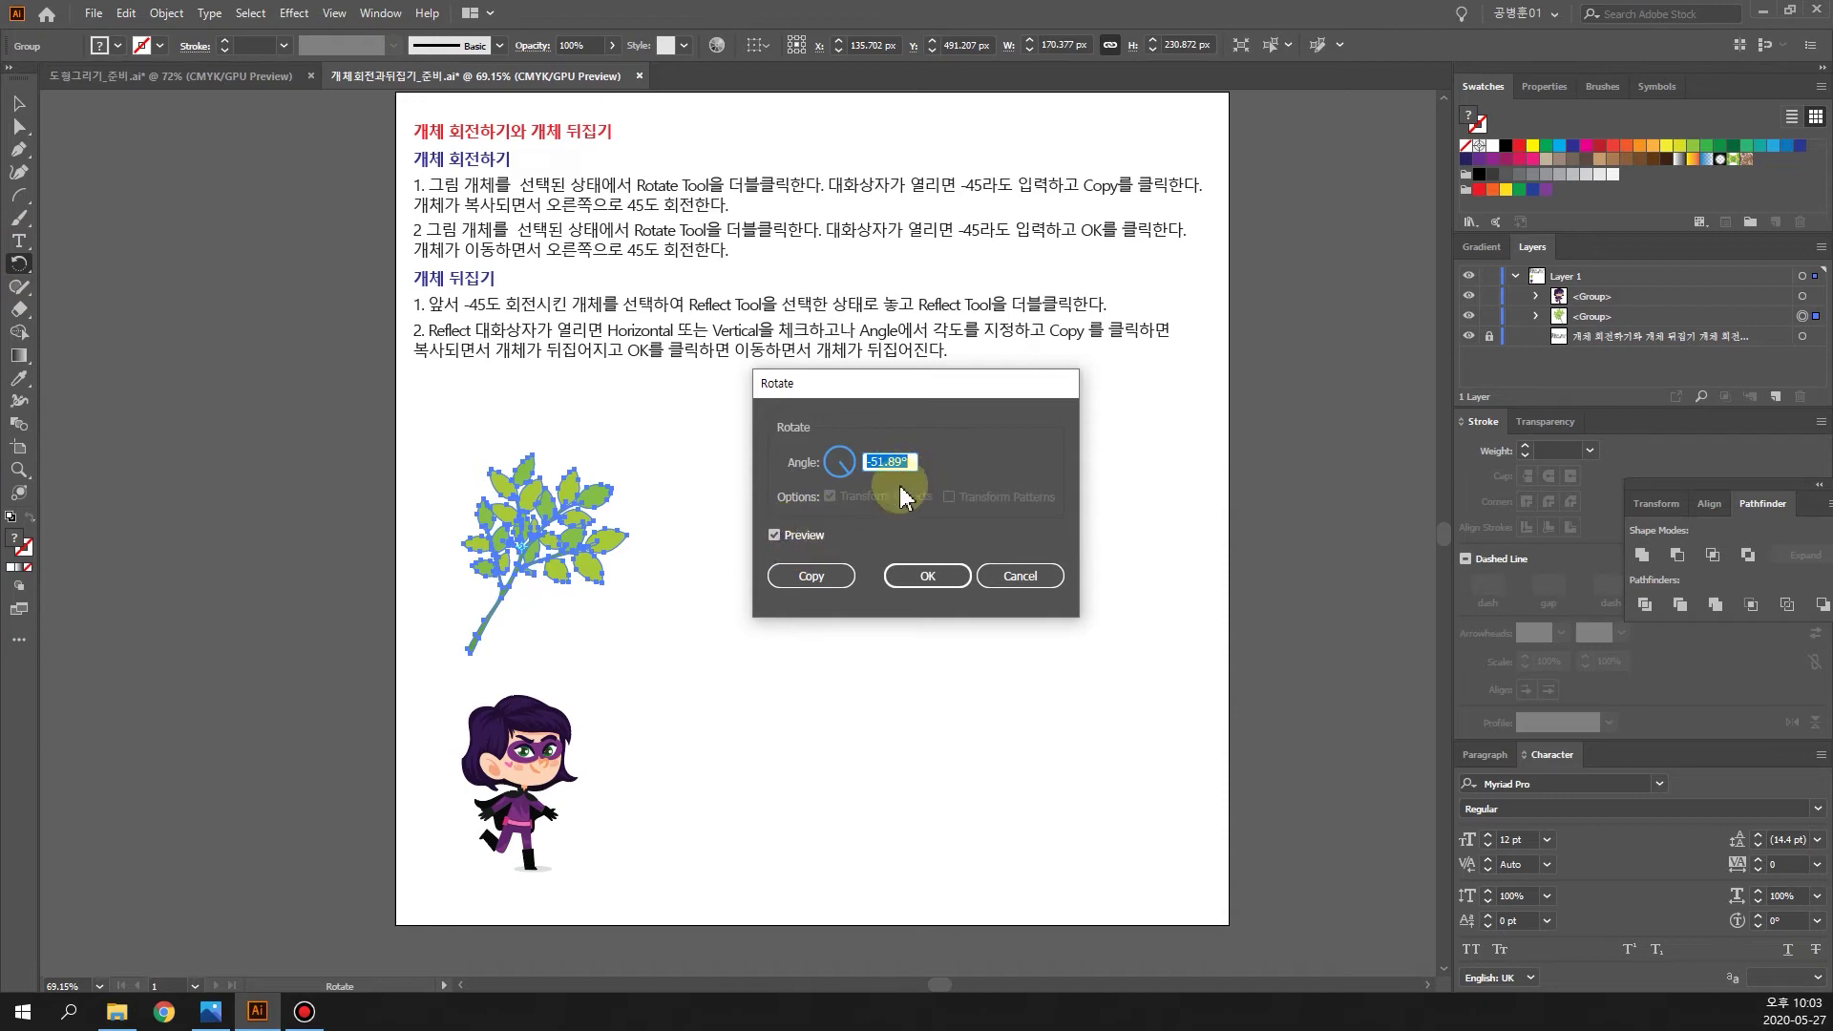
pyautogui.write('90')
pyautogui.click(775, 537)
pyautogui.click(774, 538)
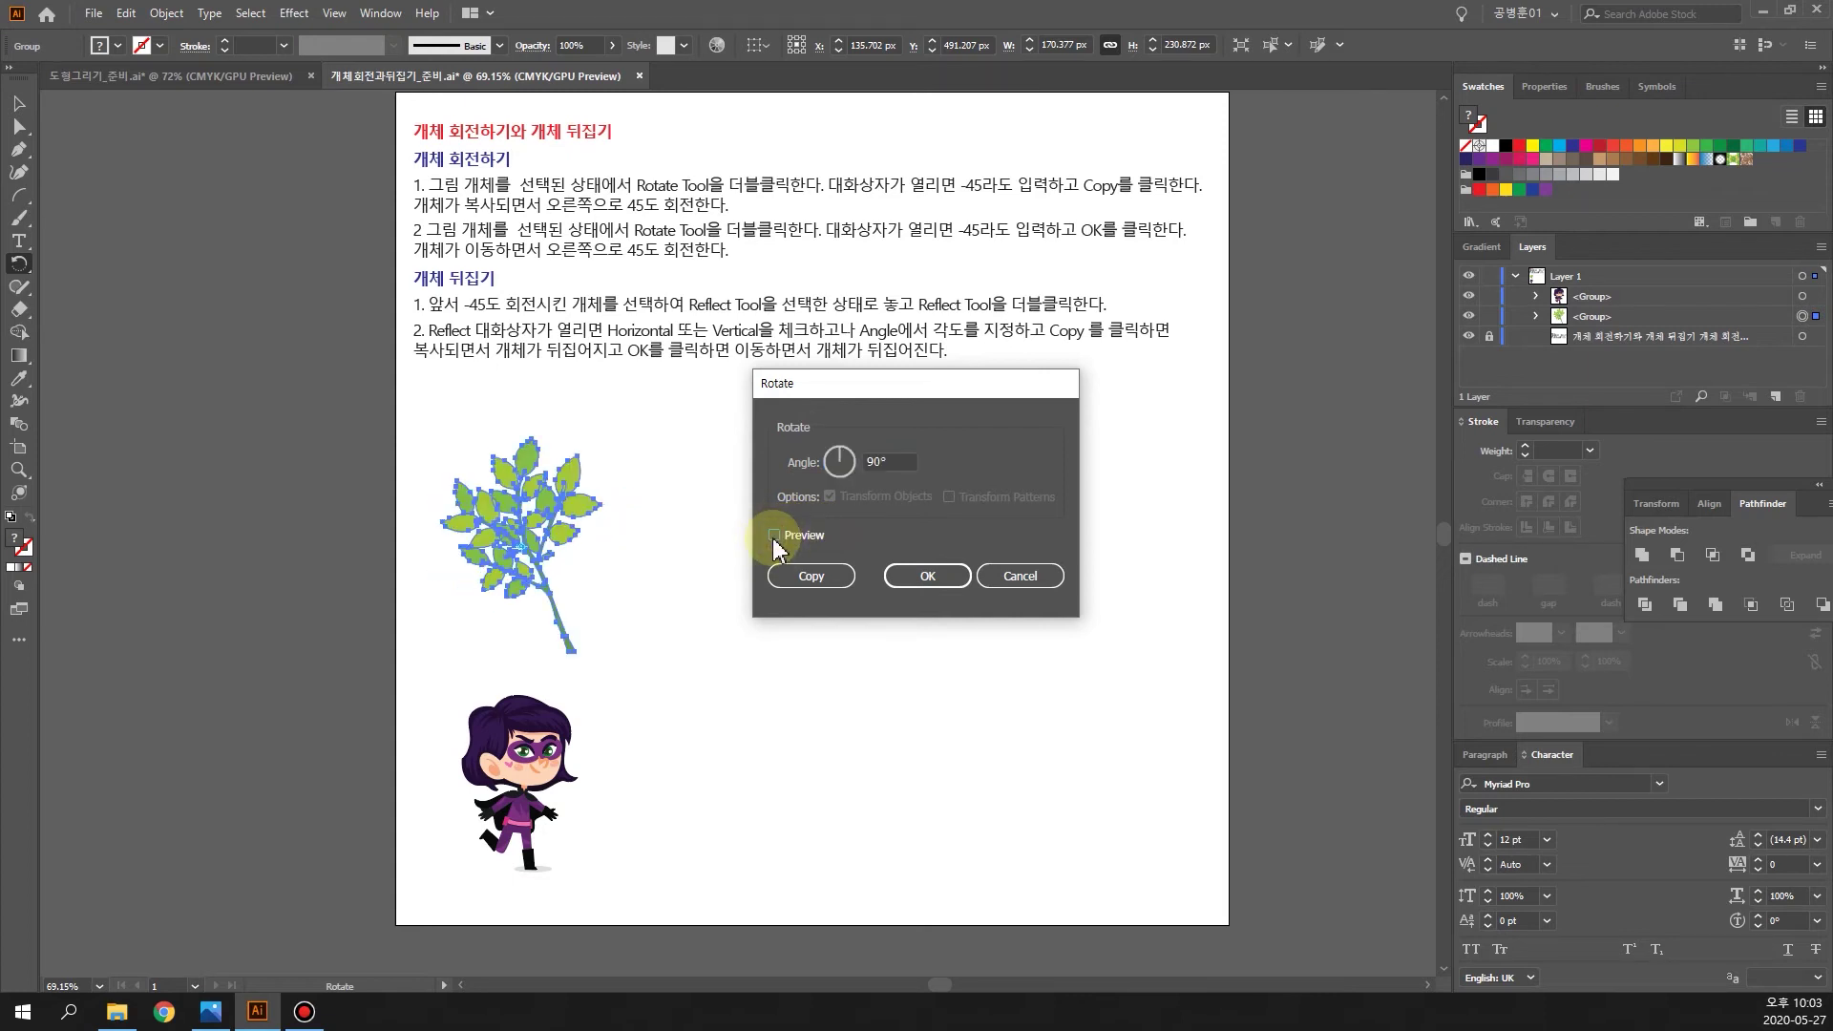
pyautogui.click(774, 539)
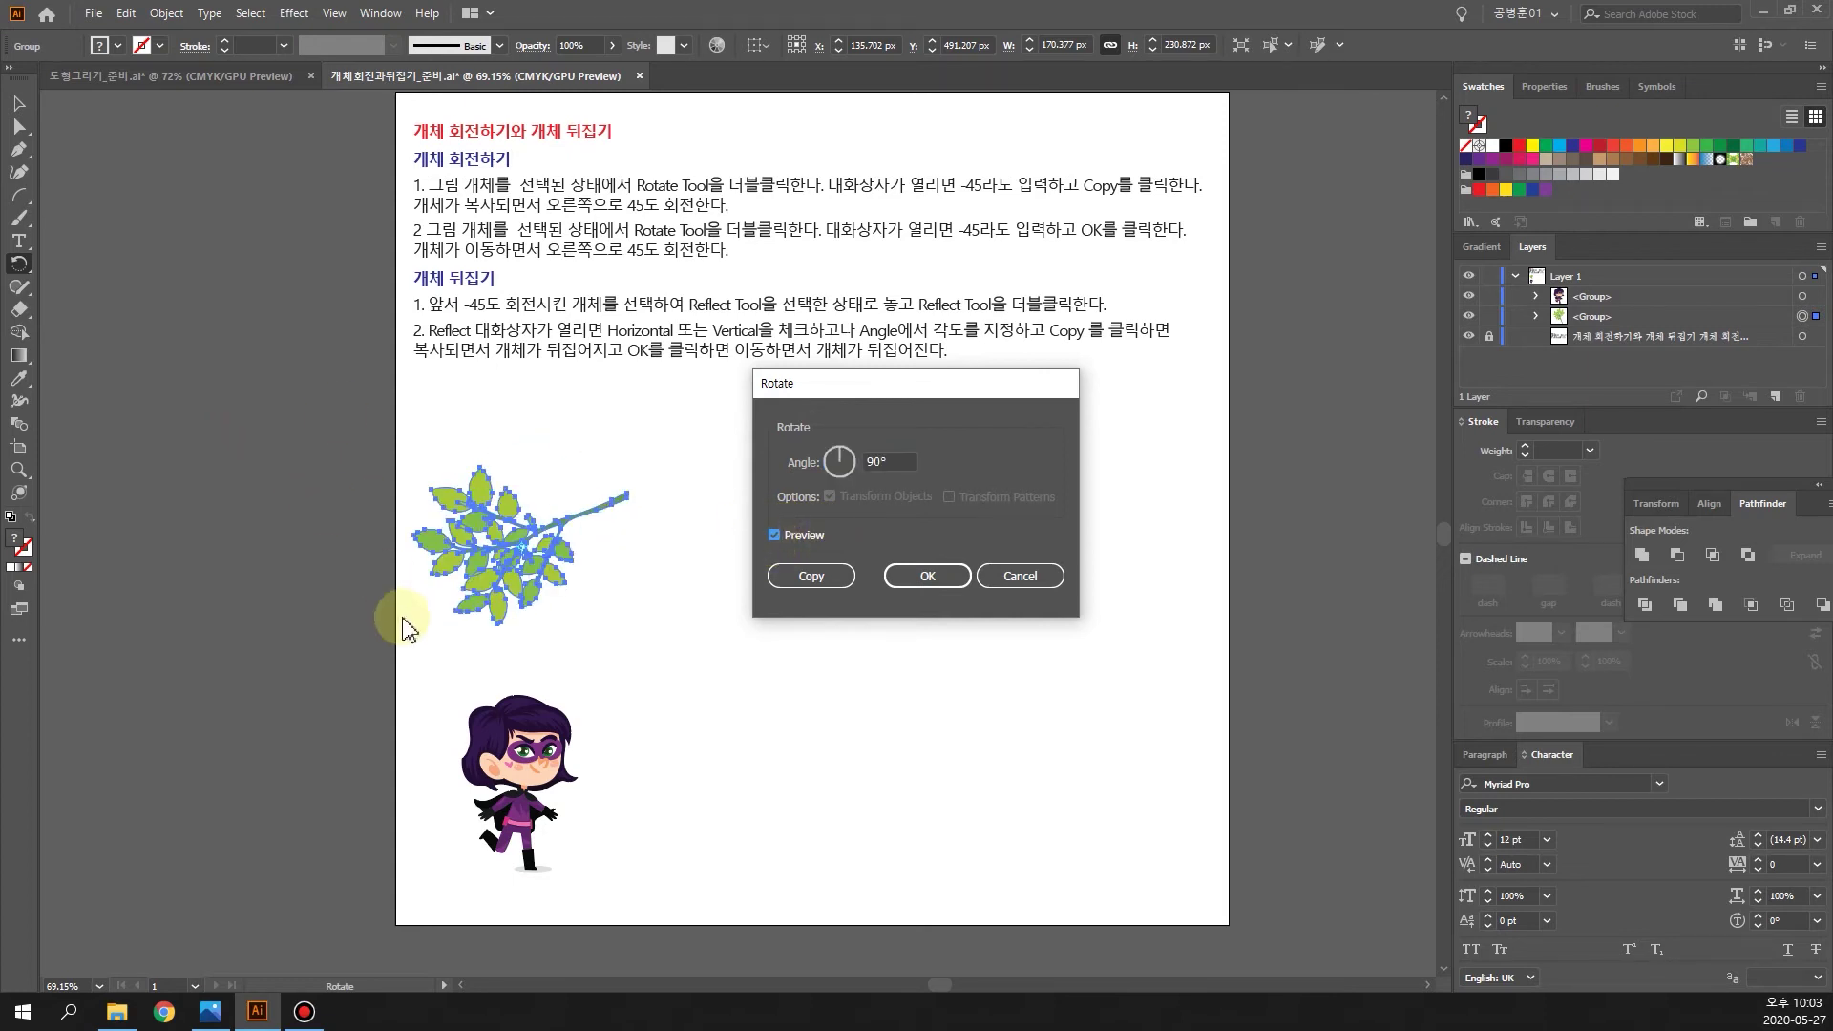
pyautogui.click(839, 460)
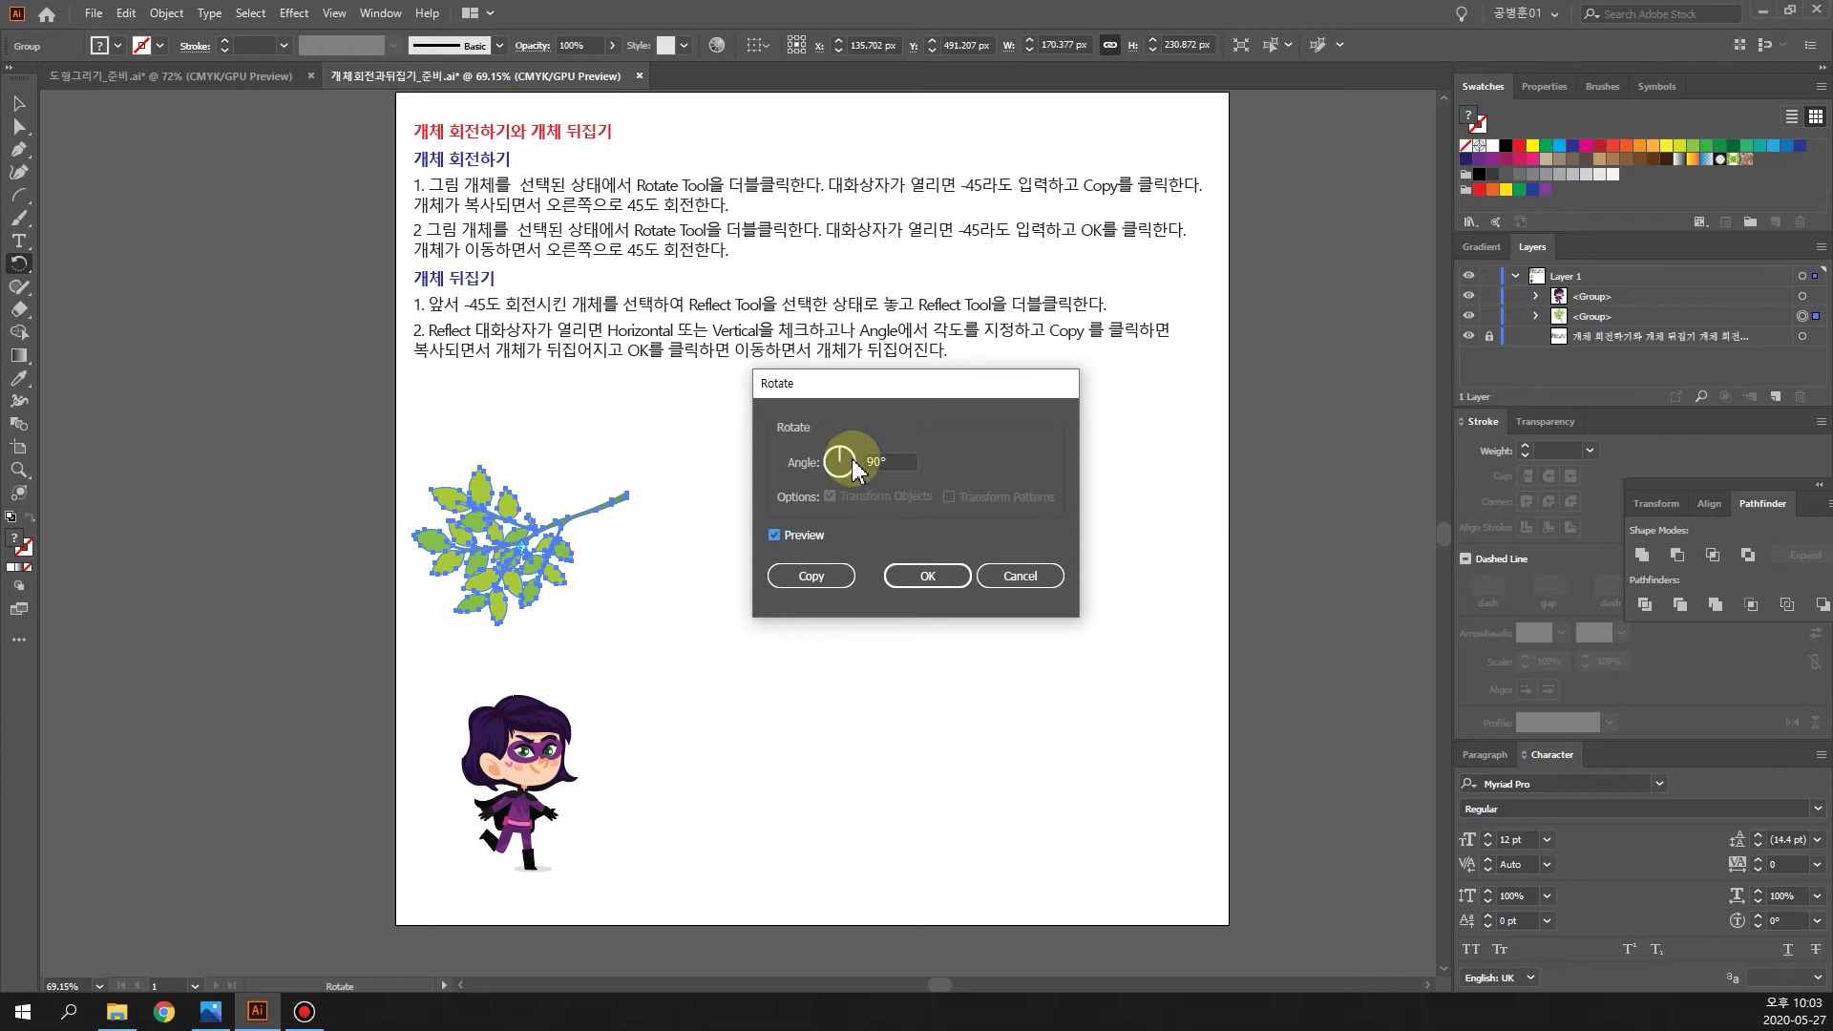
pyautogui.moveTo(839, 460); pyautogui.dragTo(820, 482)
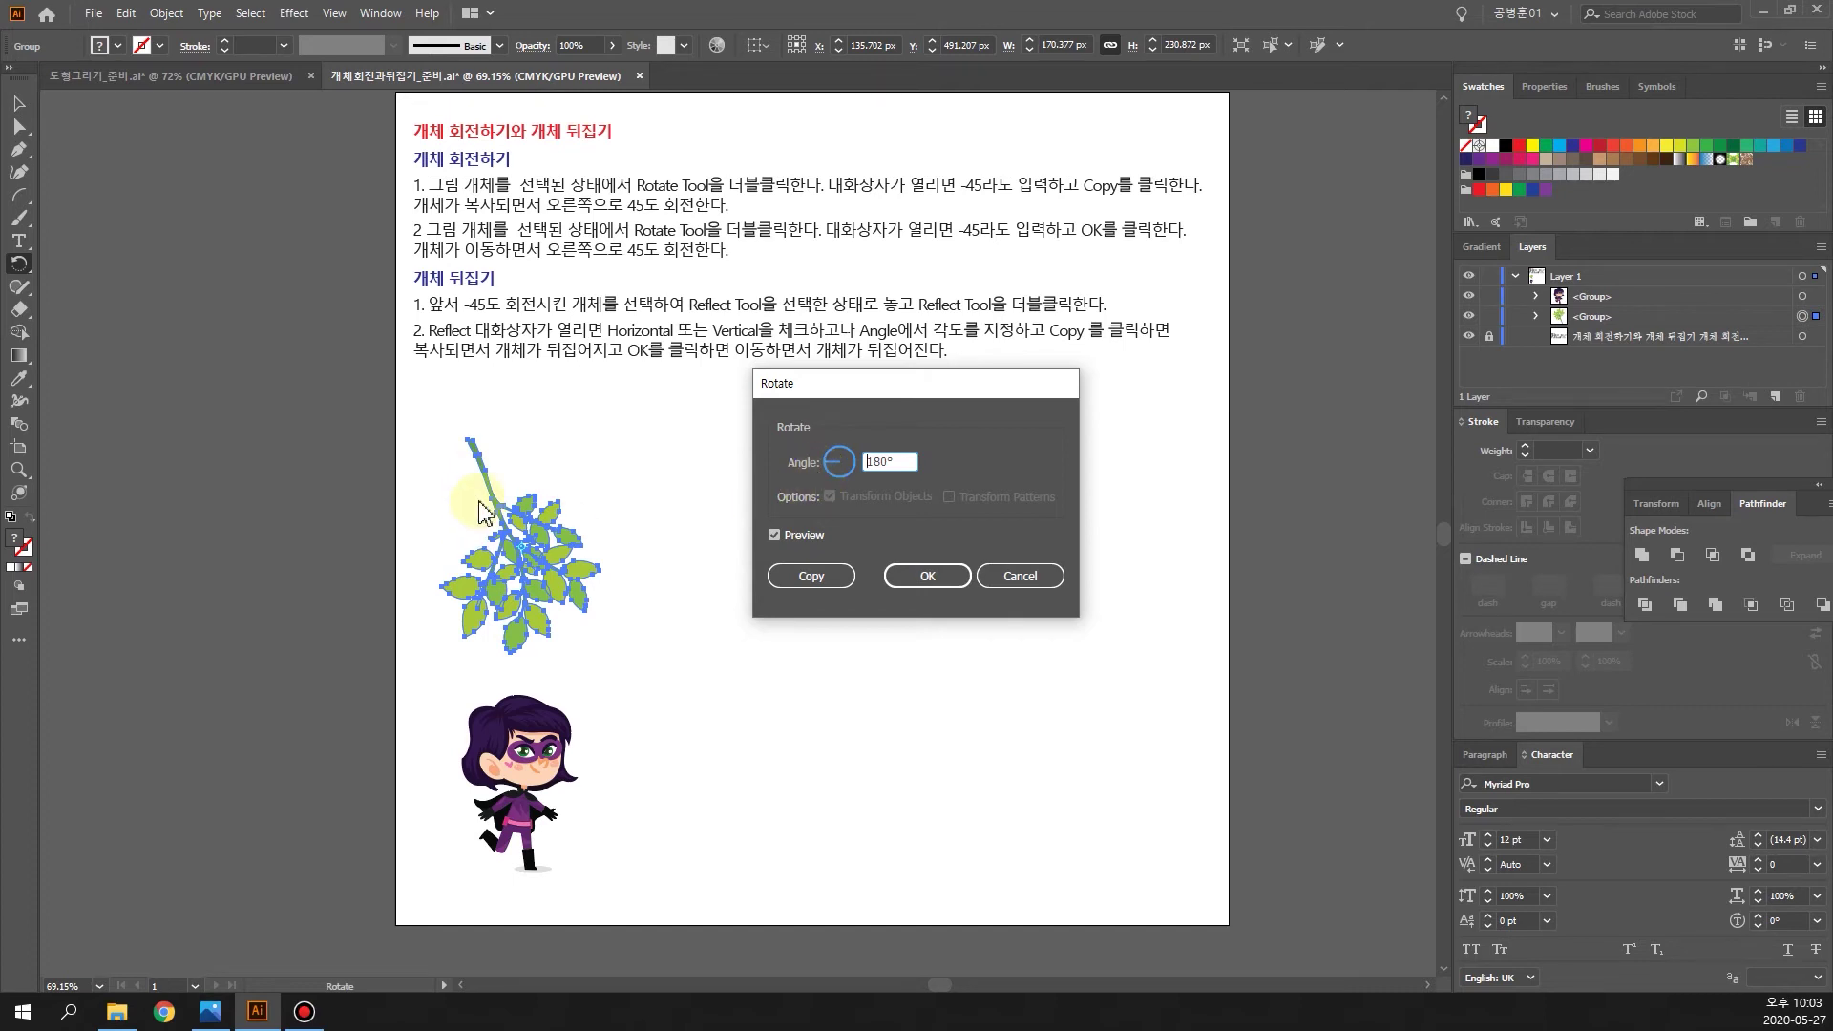
pyautogui.click(1028, 584)
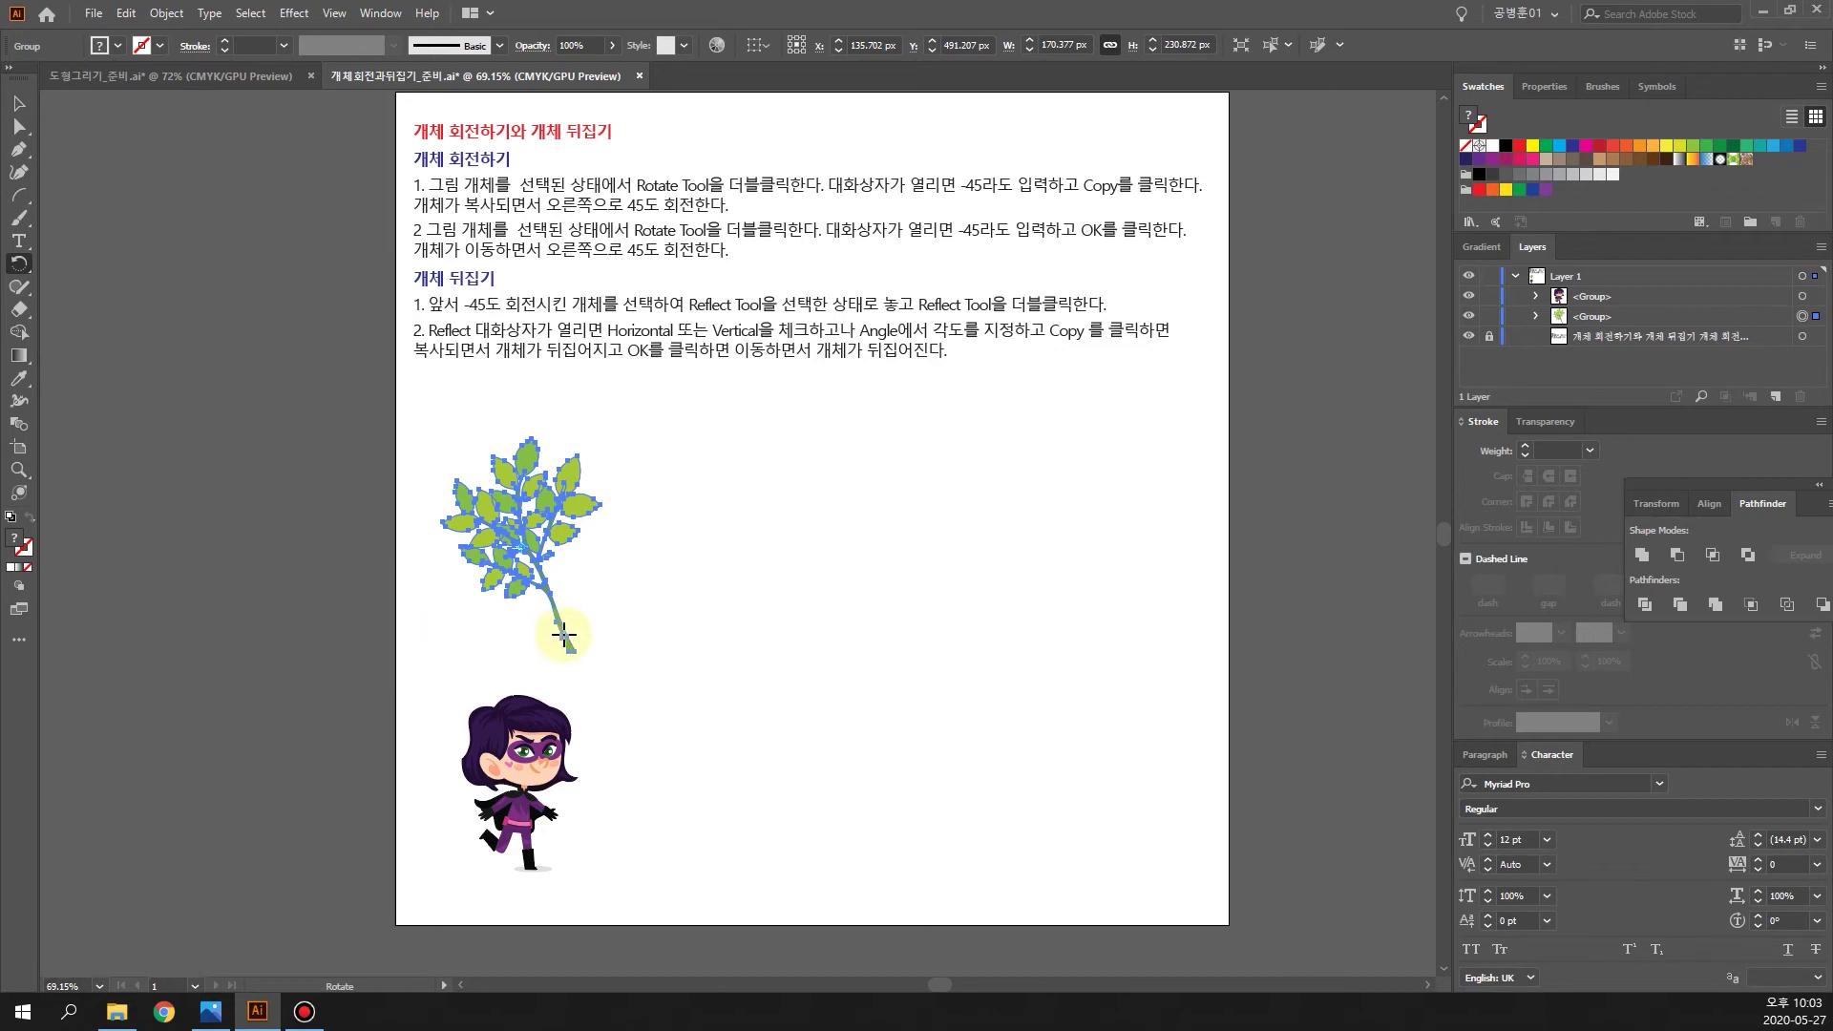
# Step: Try making a copy of the green branch rotated by -51.89° and place it beside the original
pyautogui.doubleClick(19, 263)
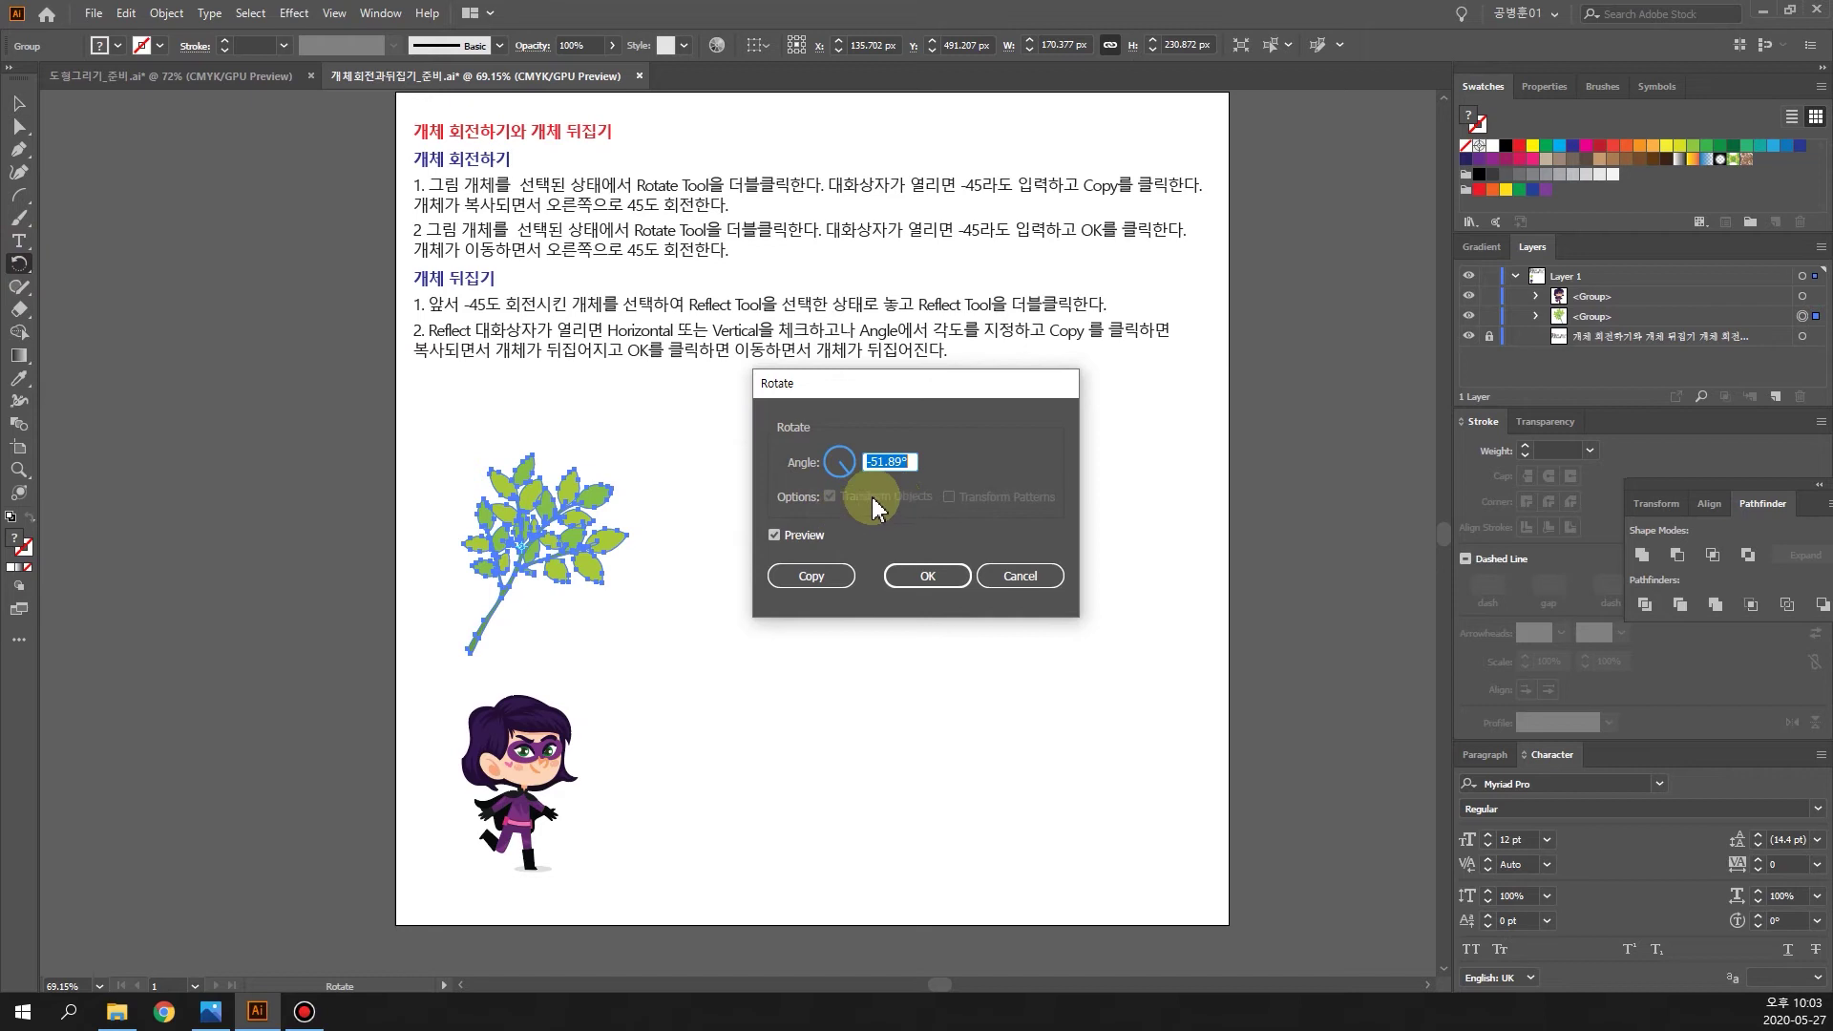
pyautogui.click(813, 578)
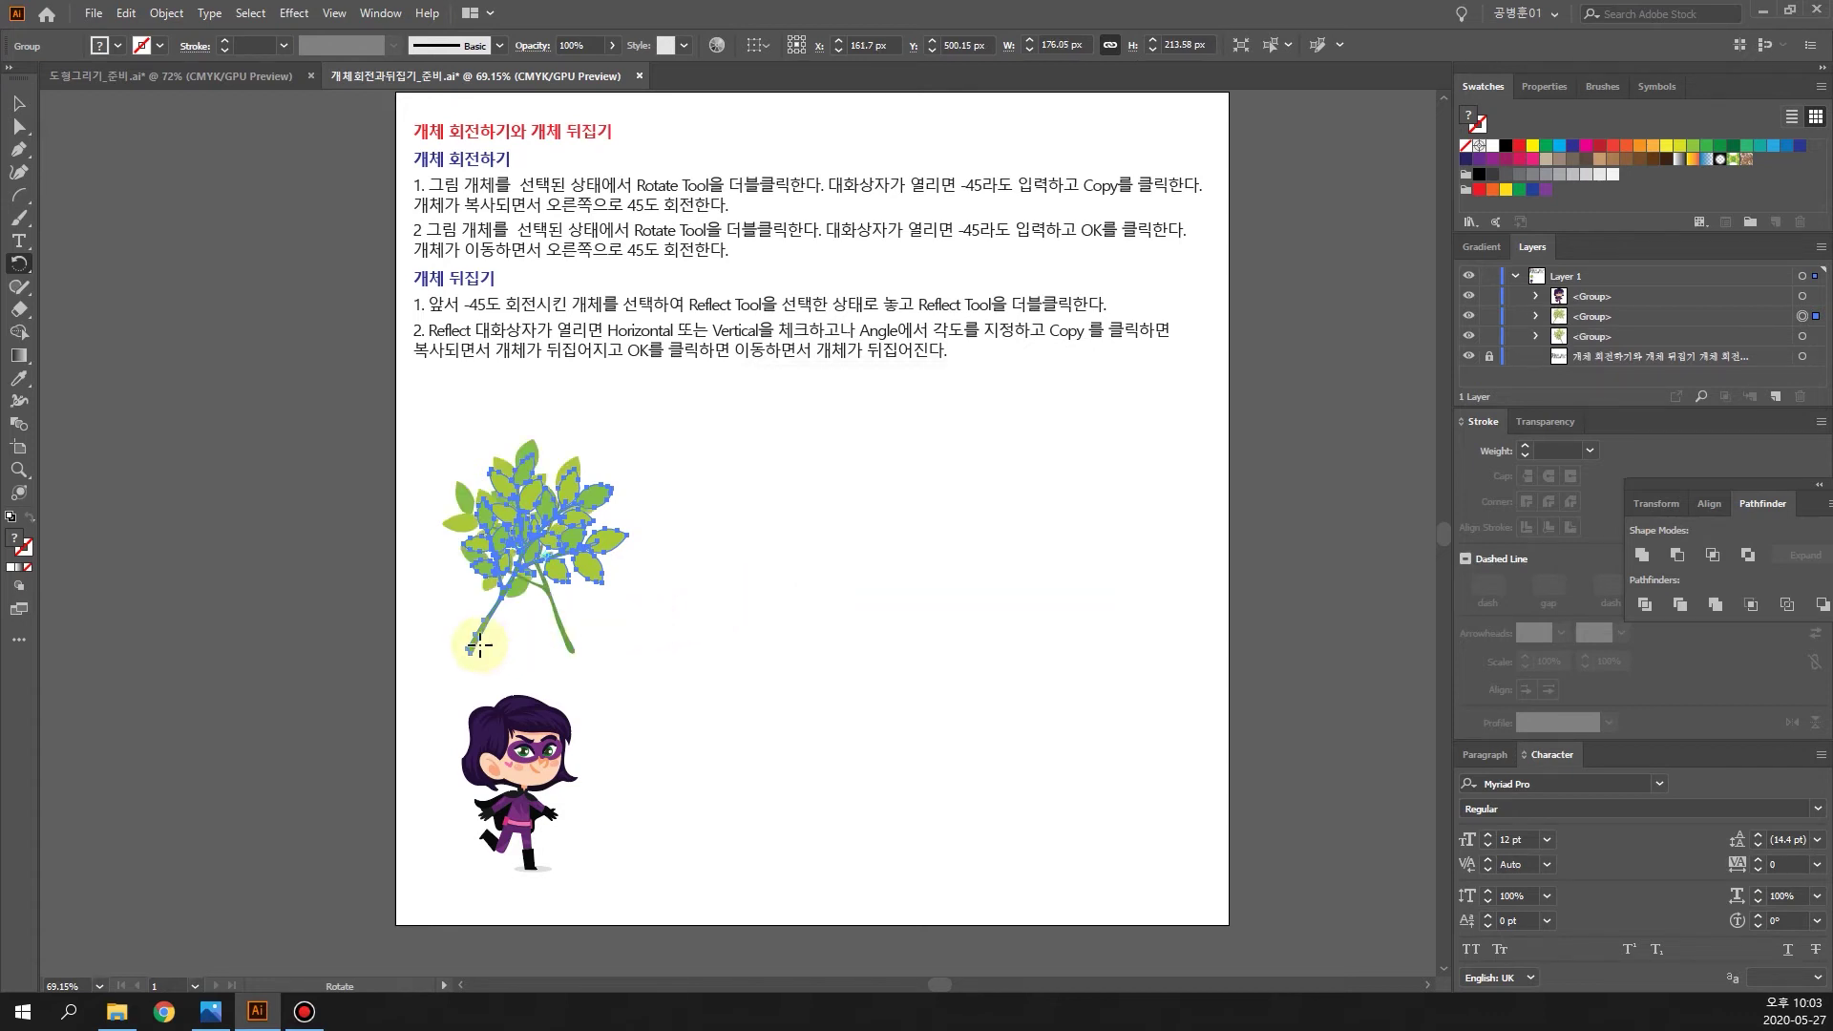
pyautogui.click(19, 102)
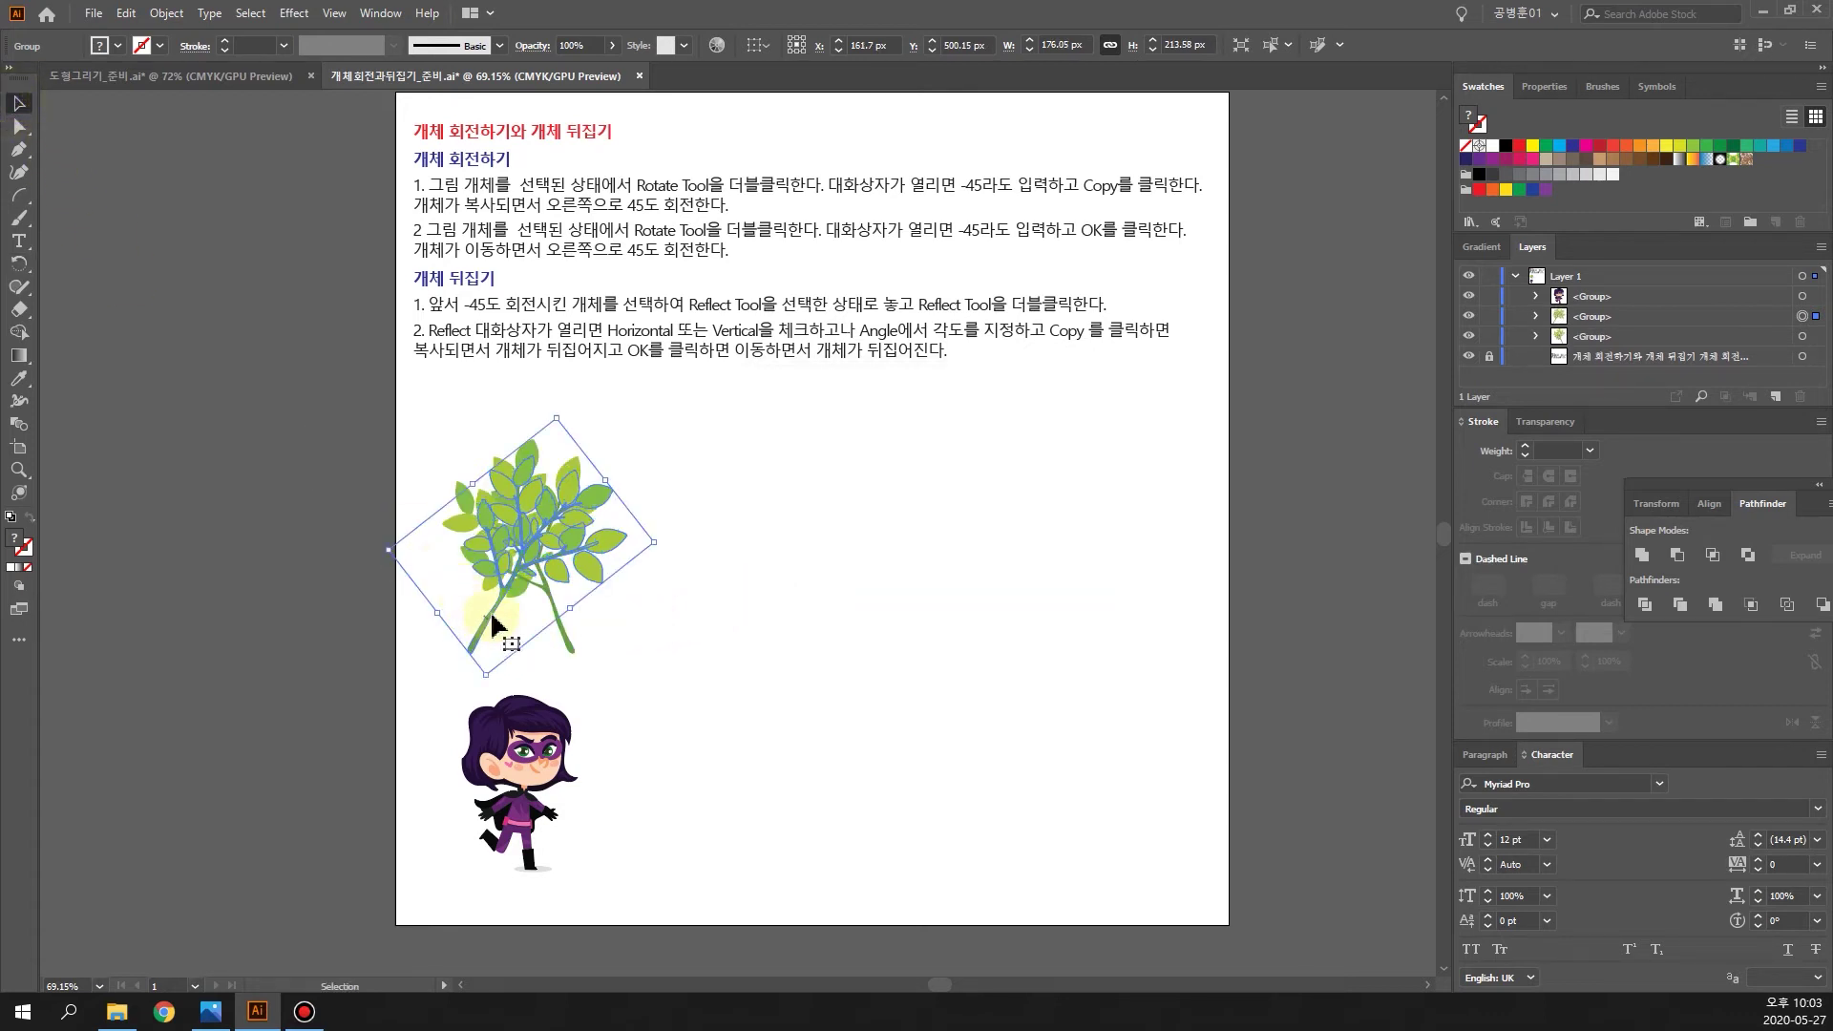
pyautogui.moveTo(497, 599); pyautogui.dragTo(662, 562)
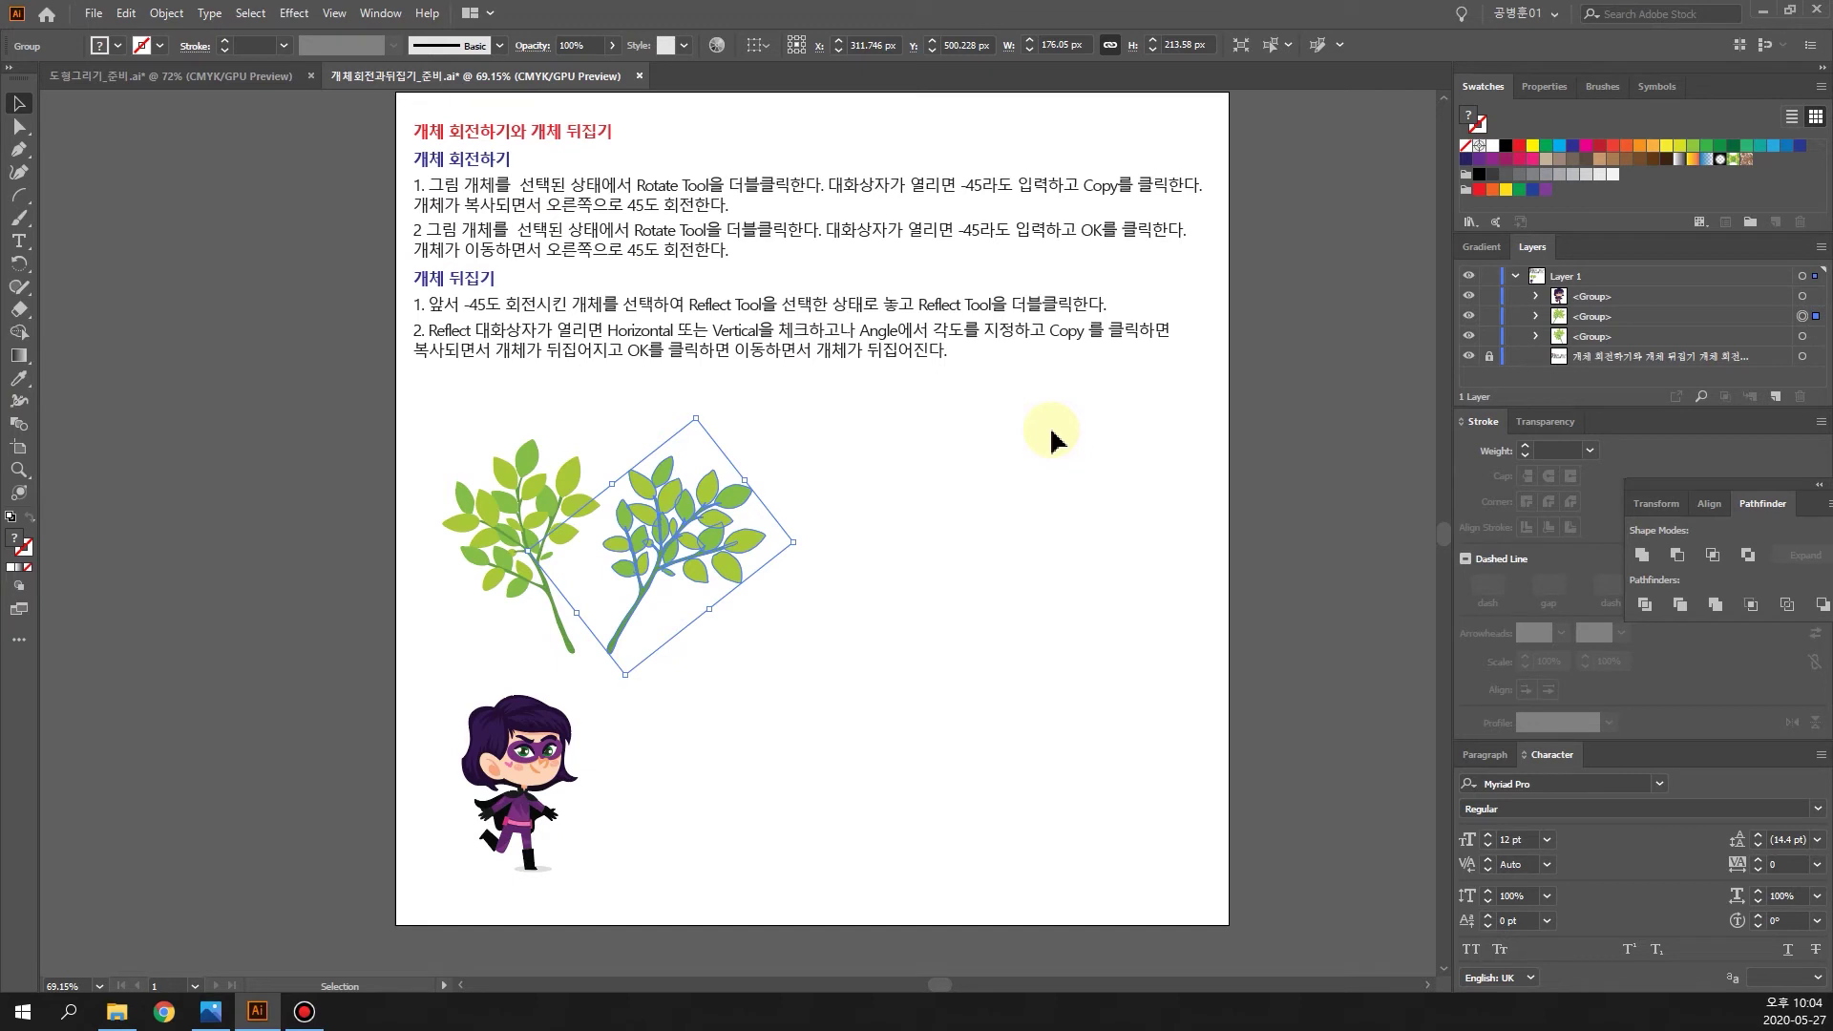
pyautogui.hotkey('ctrl', 'z')
pyautogui.press('a')
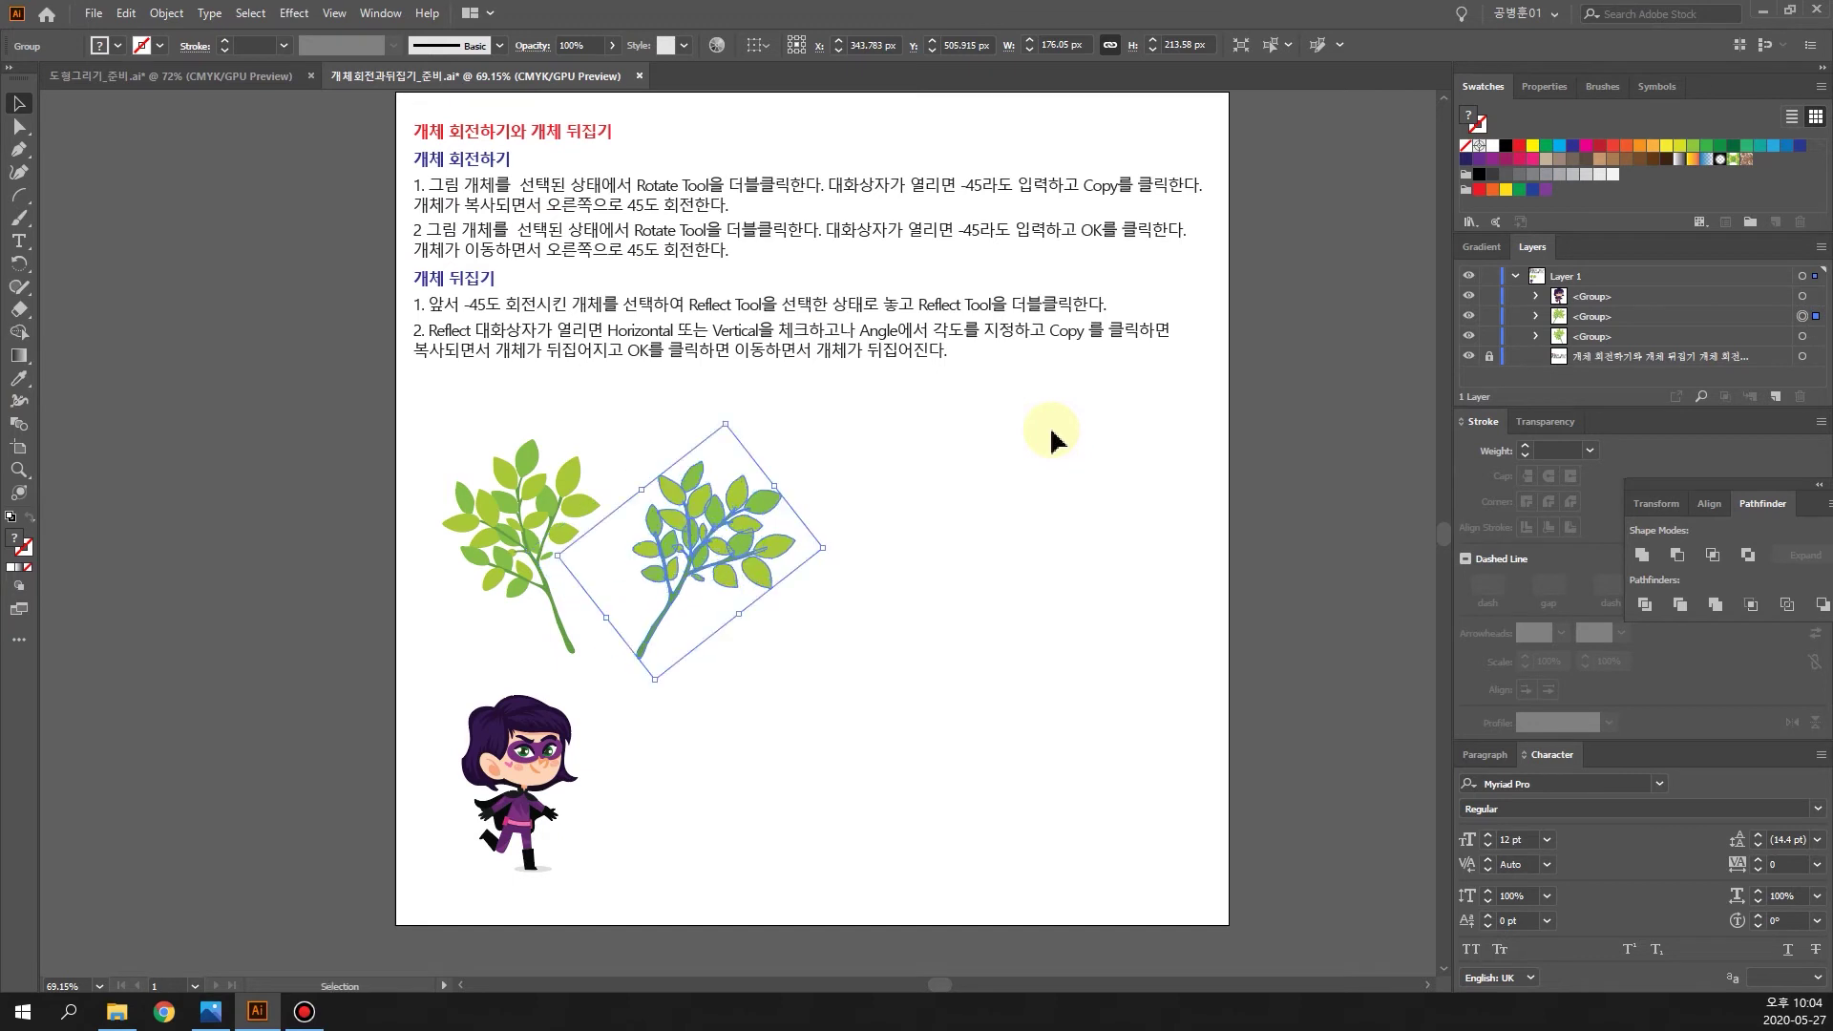
pyautogui.moveTo(885, 651); pyautogui.dragTo(644, 481)
pyautogui.moveTo(697, 541); pyautogui.dragTo(653, 528)
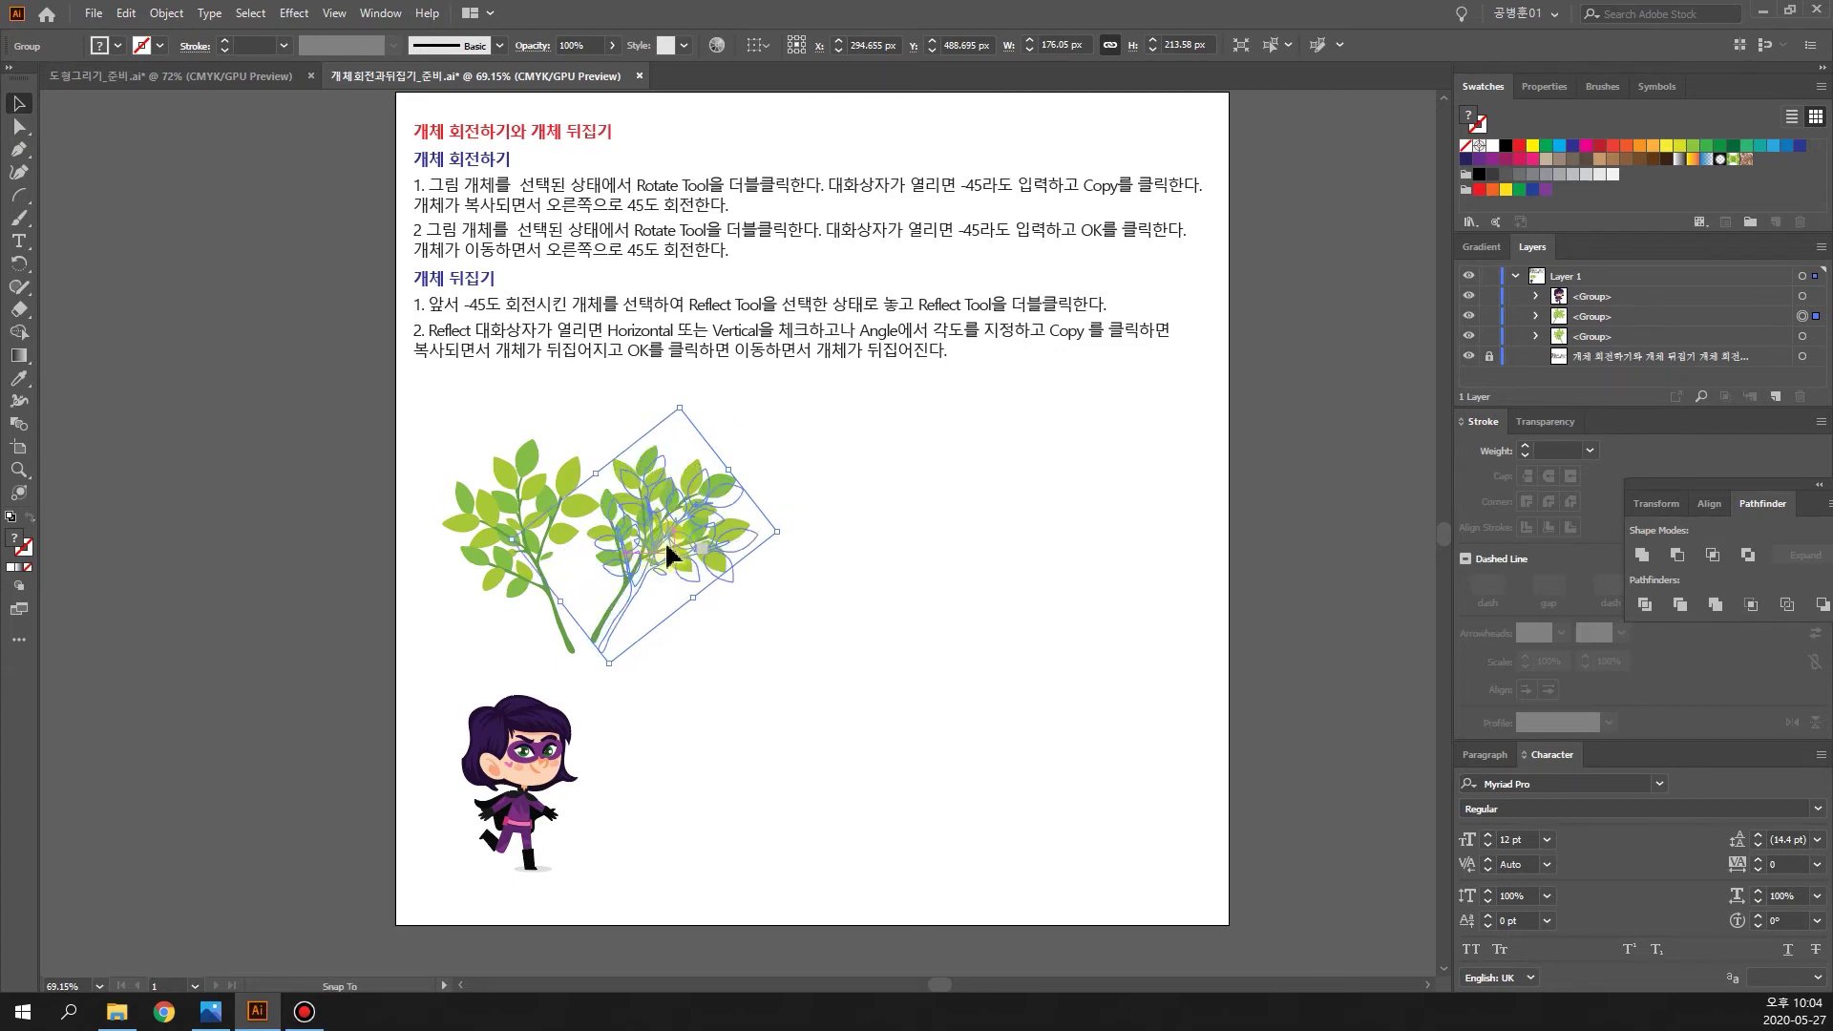
pyautogui.click(680, 568)
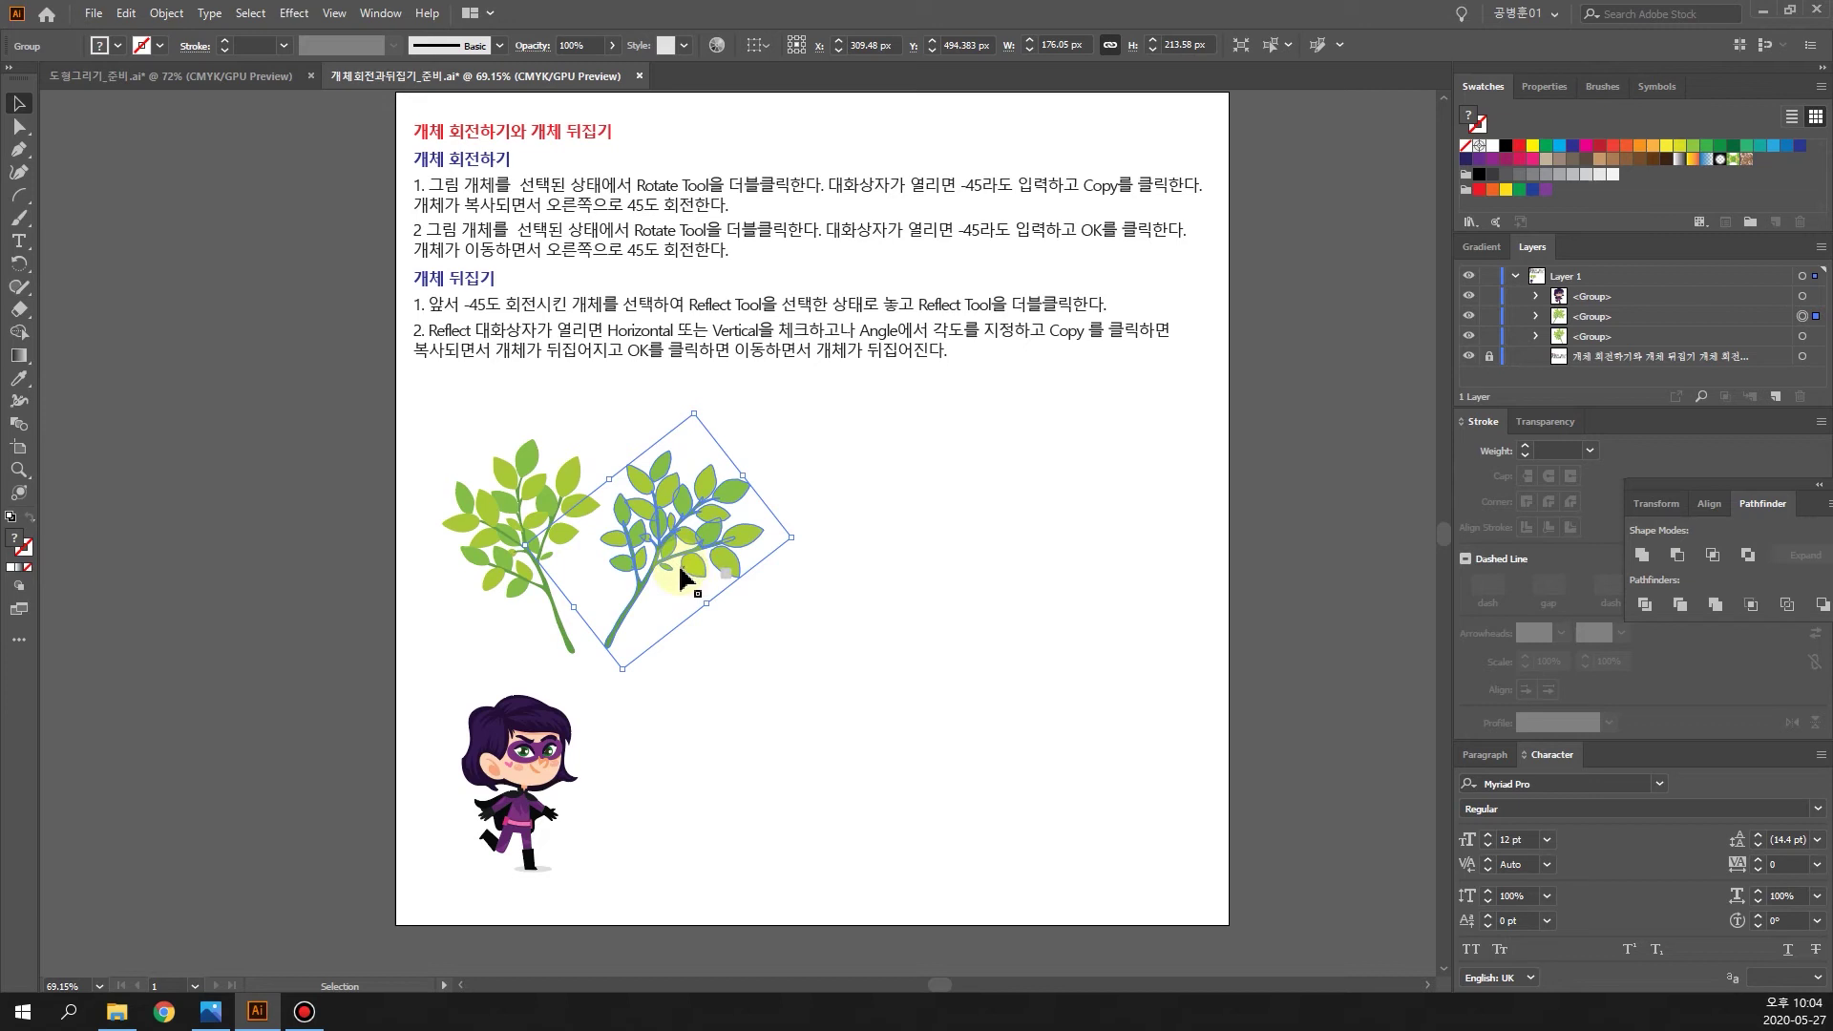
# Step: Try copying the moved branch with a 29° rotation and repeat the transformation several times to build a fan of branches
pyautogui.doubleClick(20, 264)
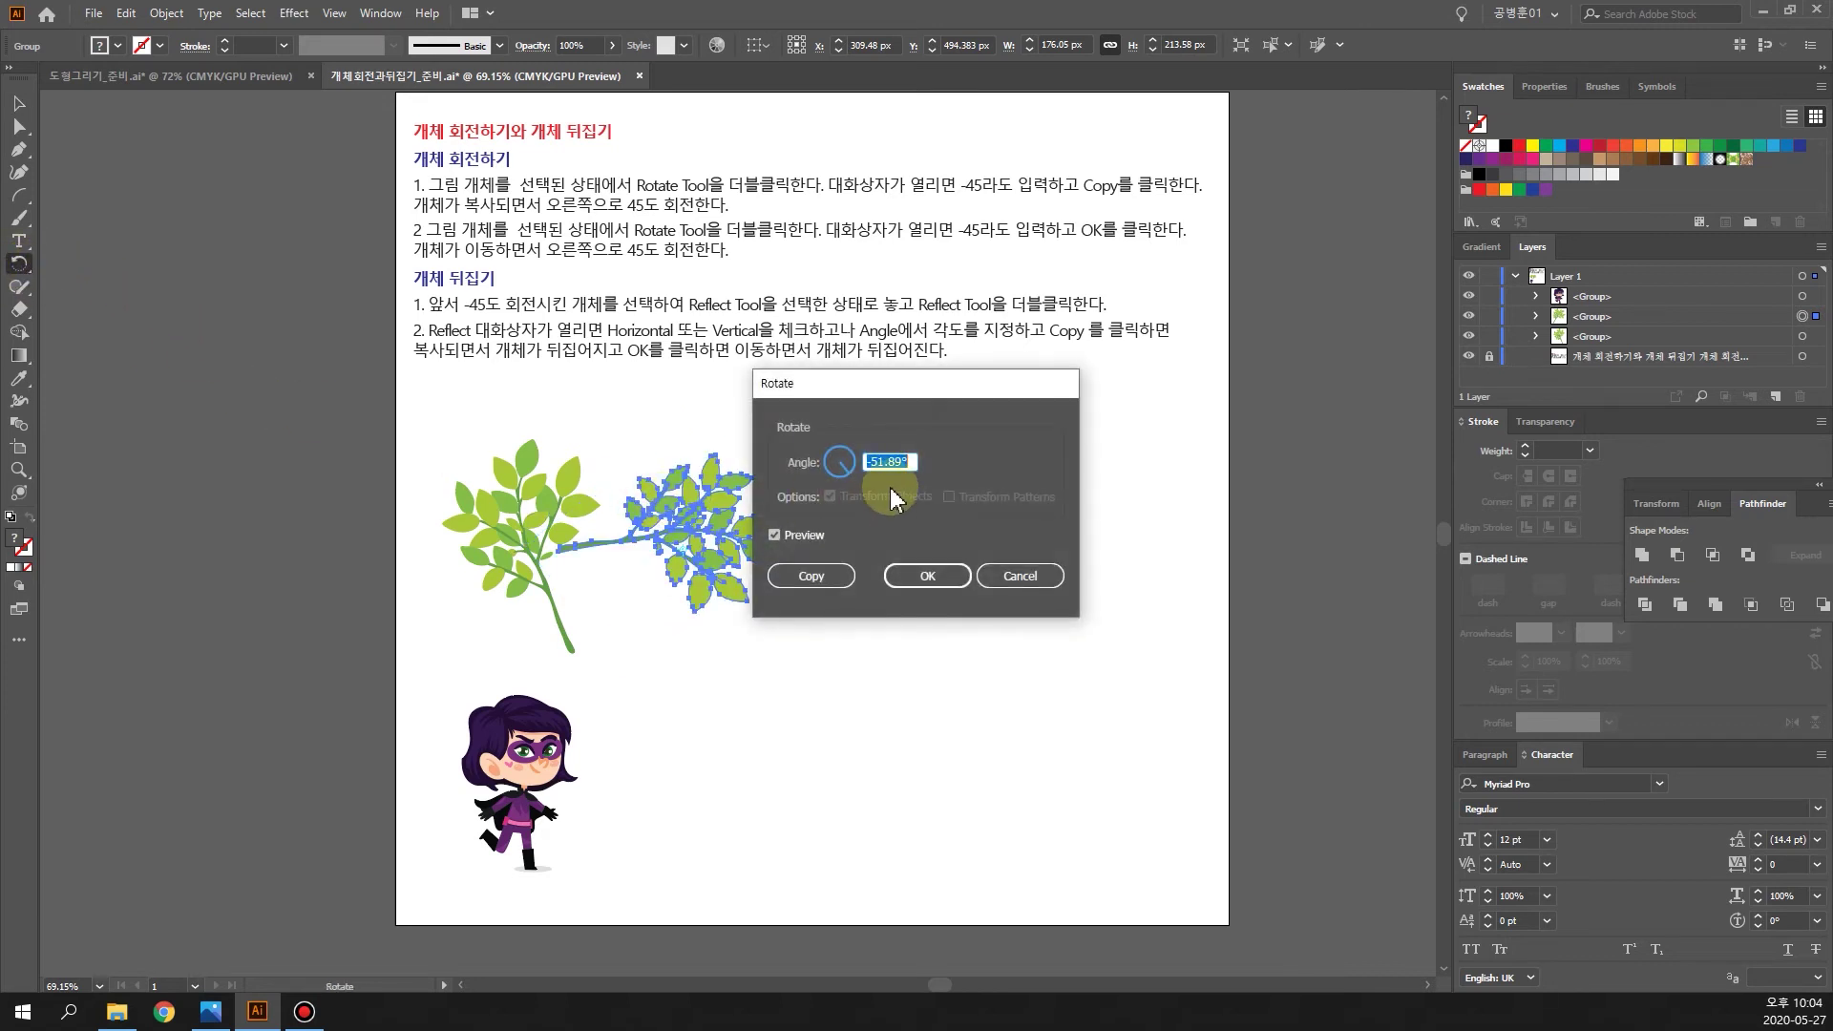
pyautogui.moveTo(851, 475)
pyautogui.mouseDown()
pyautogui.moveTo(827, 449)
pyautogui.moveTo(848, 470)
pyautogui.mouseUp()
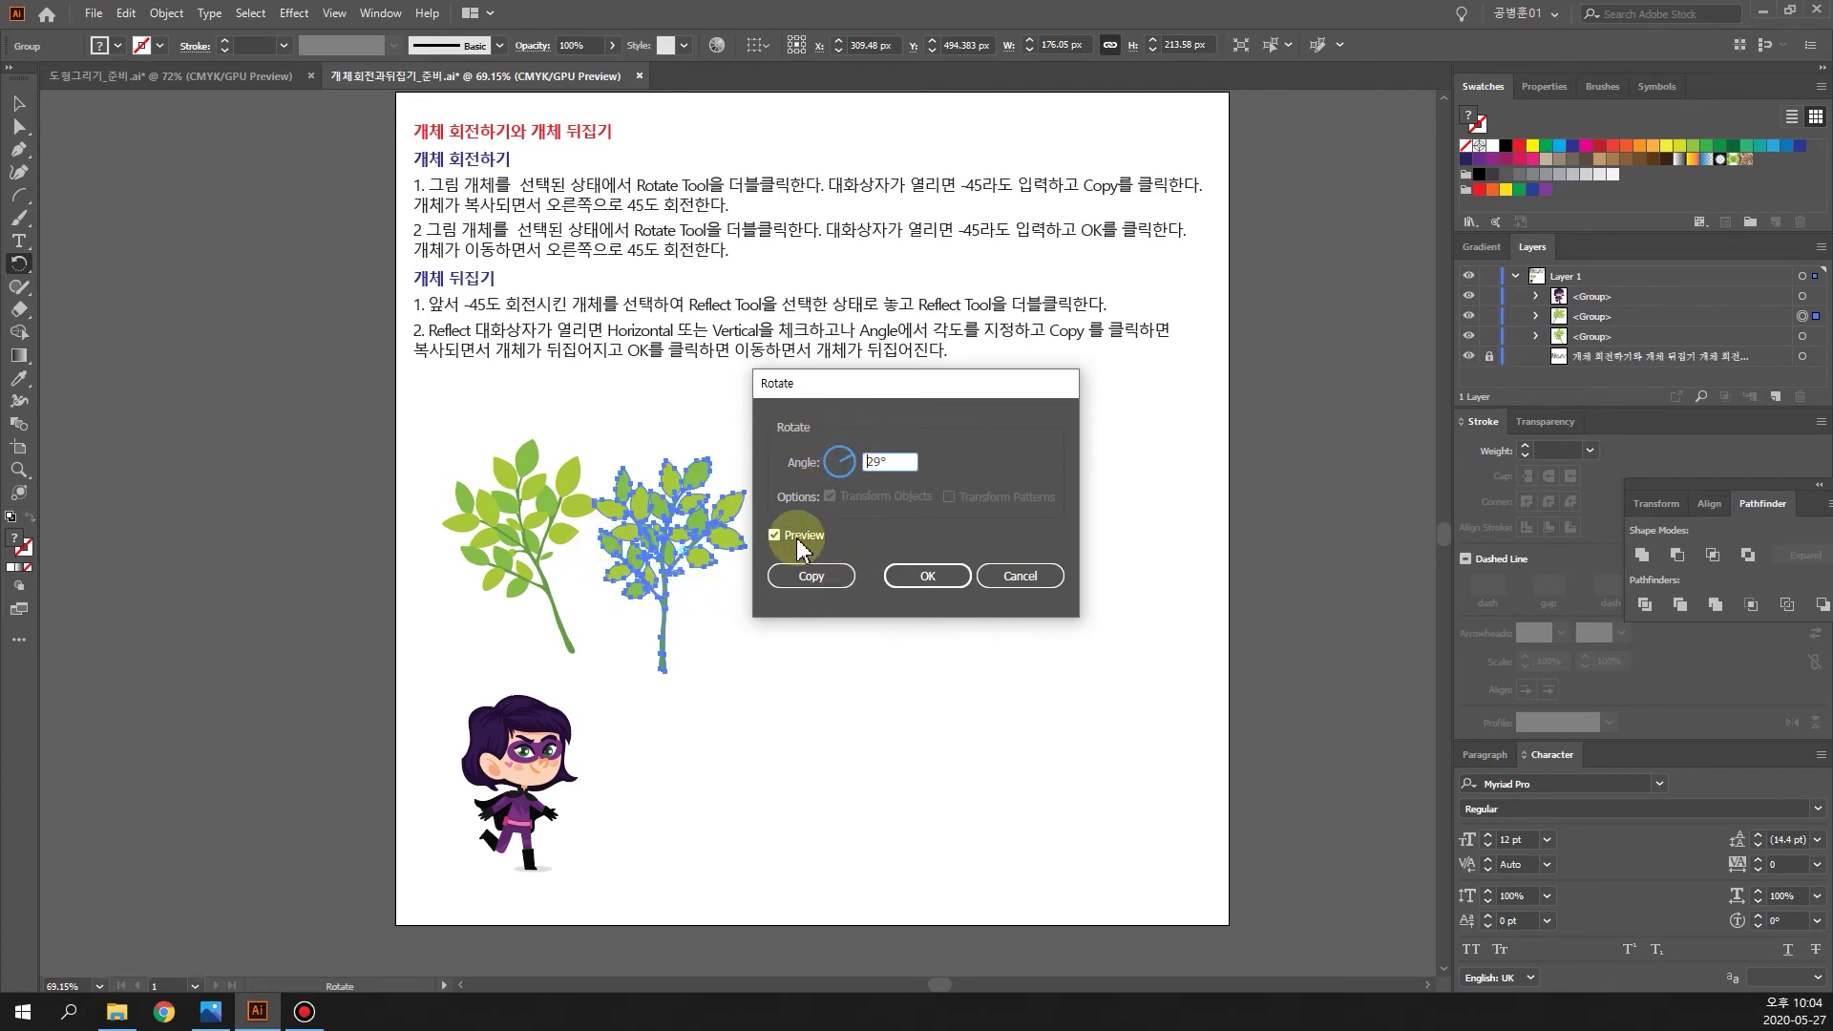
pyautogui.click(810, 576)
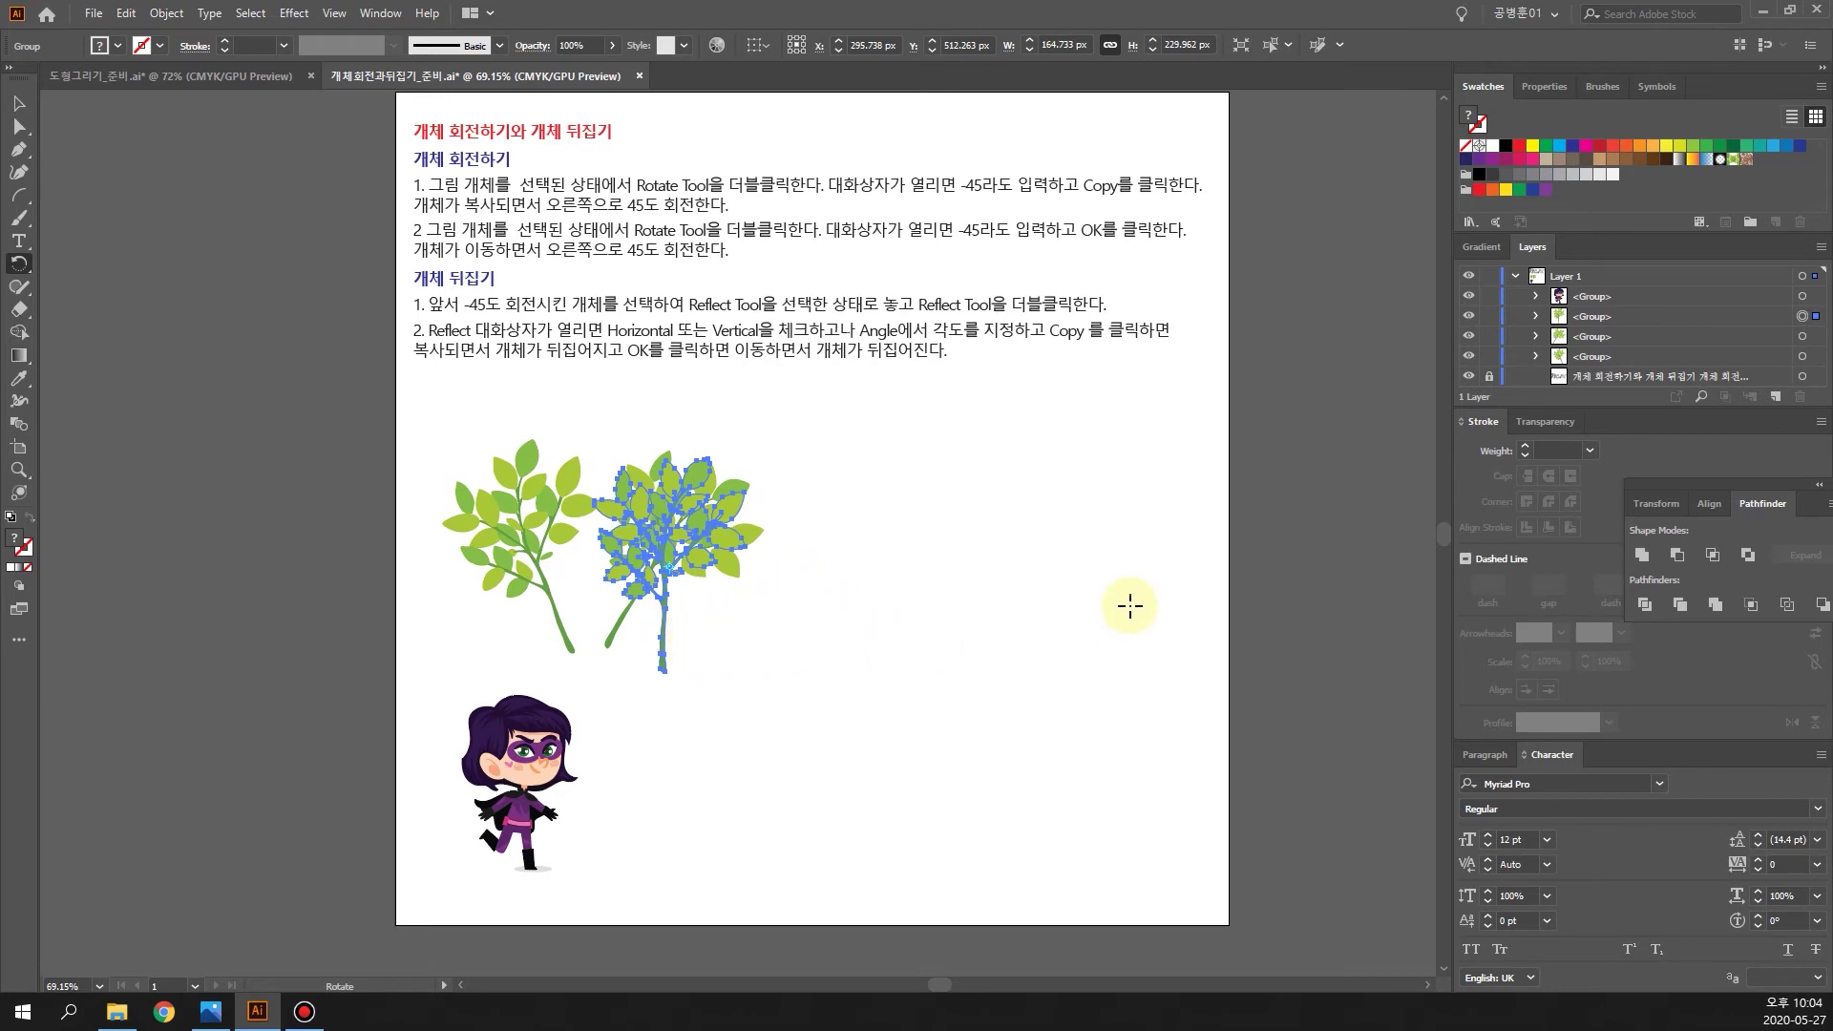
pyautogui.press('v')
pyautogui.hotkey('ctrl', 'd')
pyautogui.hotkey('ctrl', 'd')
pyautogui.hotkey('ctrl', 'd')
pyautogui.hotkey('ctrl', 'd')
pyautogui.hotkey('ctrl', 'd')
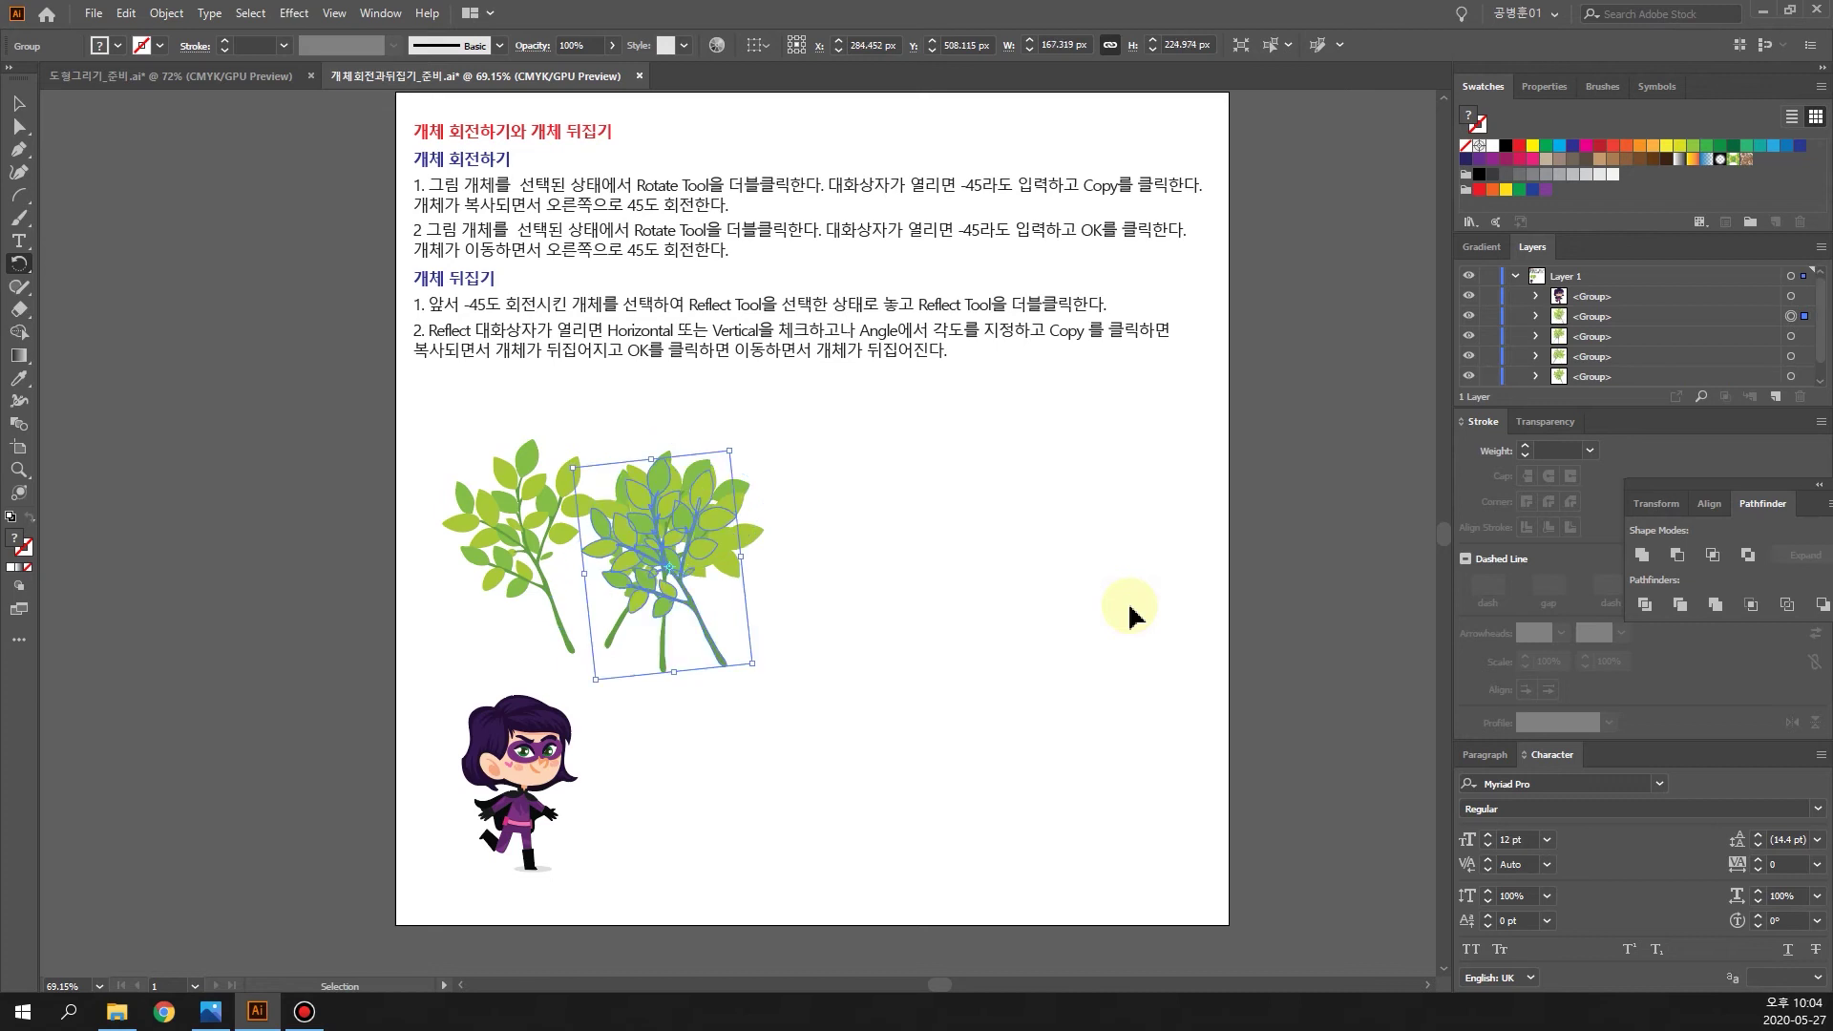
# Step: Spread the rotated branch copies apart across the artboard with the Selection Tool, and select all the branches together
pyautogui.press('r')
pyautogui.click(18, 103)
pyautogui.moveTo(754, 523); pyautogui.dragTo(1026, 511)
pyautogui.moveTo(757, 524); pyautogui.dragTo(840, 449)
pyautogui.moveTo(787, 575); pyautogui.dragTo(882, 686)
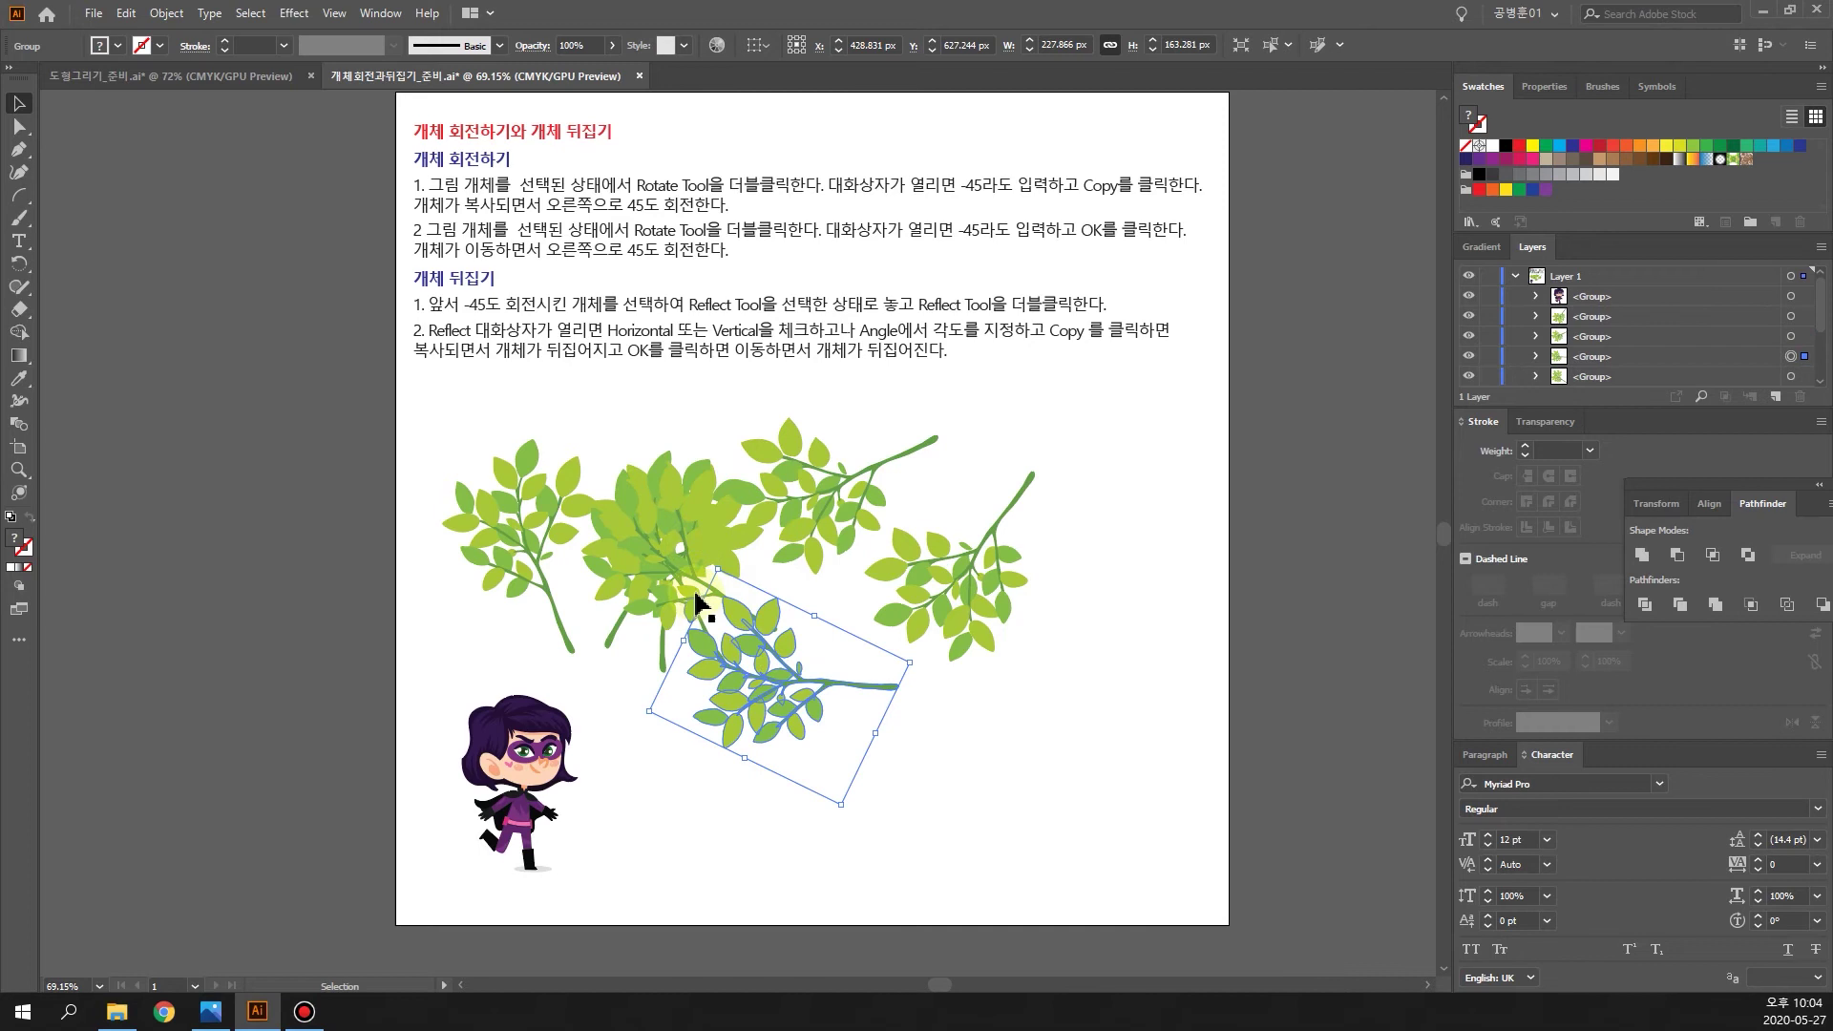
pyautogui.moveTo(699, 601); pyautogui.dragTo(541, 497)
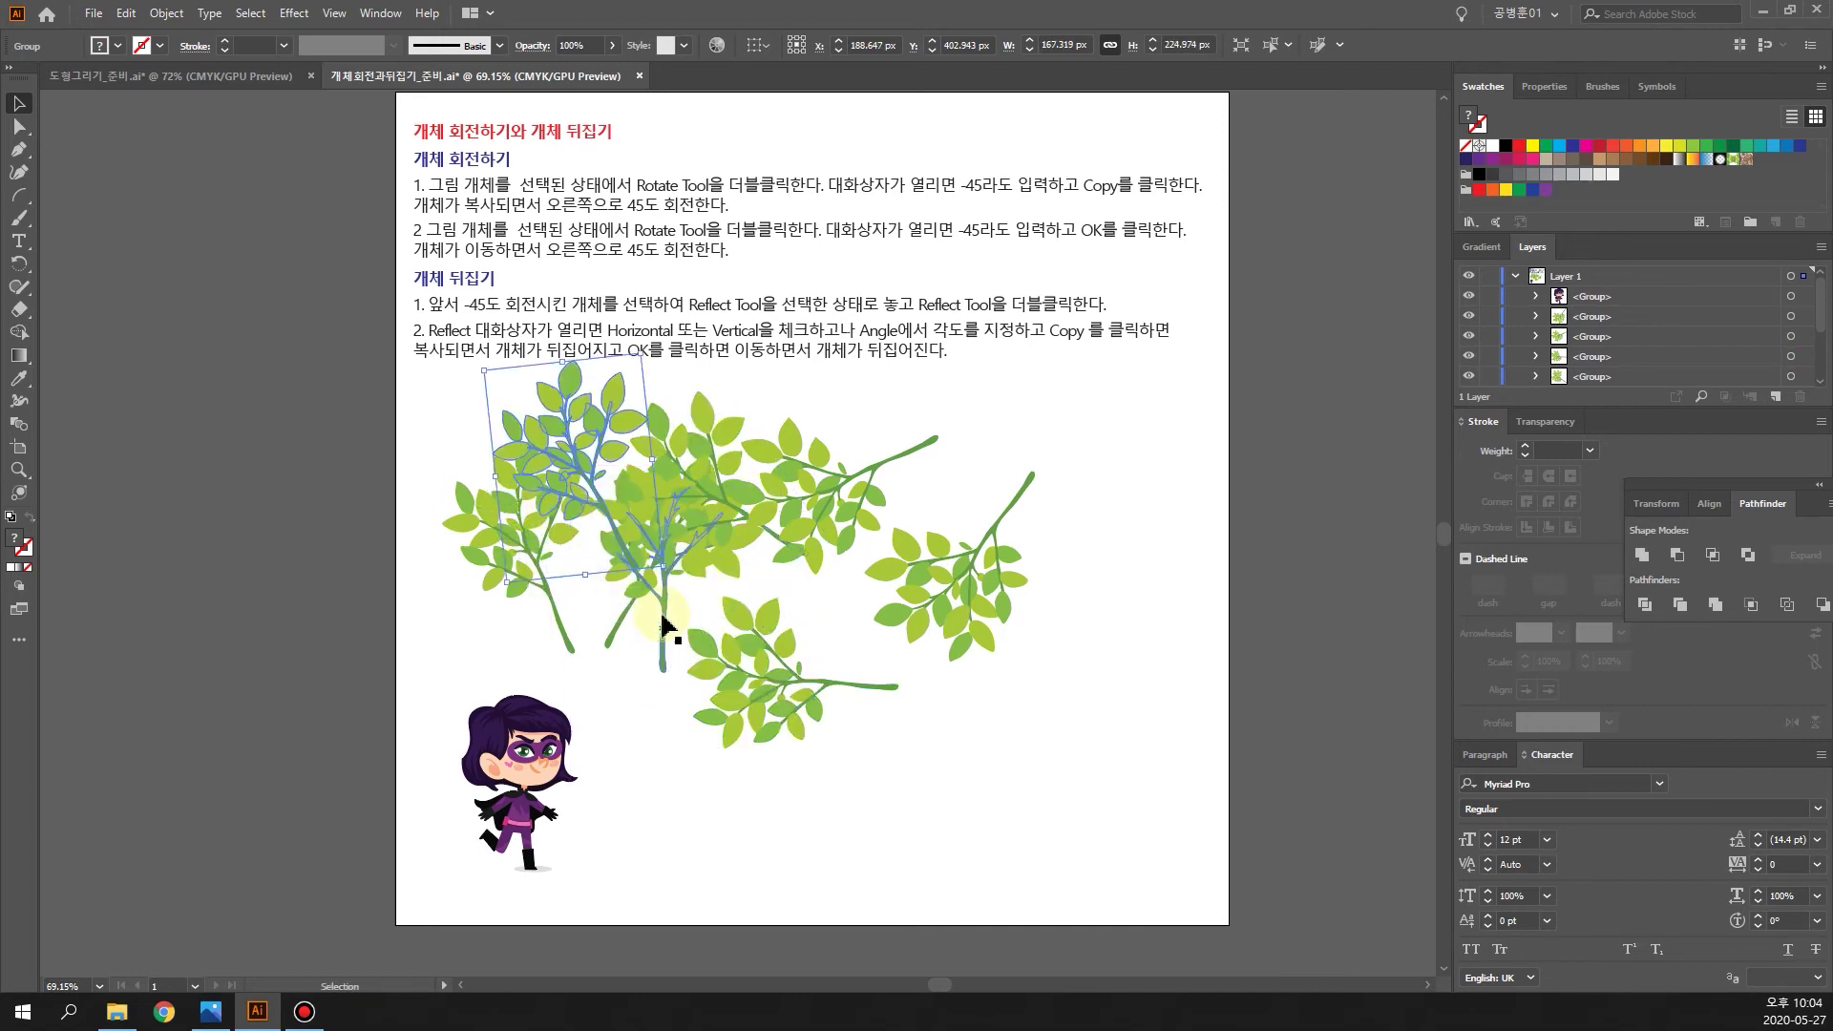
pyautogui.moveTo(741, 638); pyautogui.dragTo(575, 643)
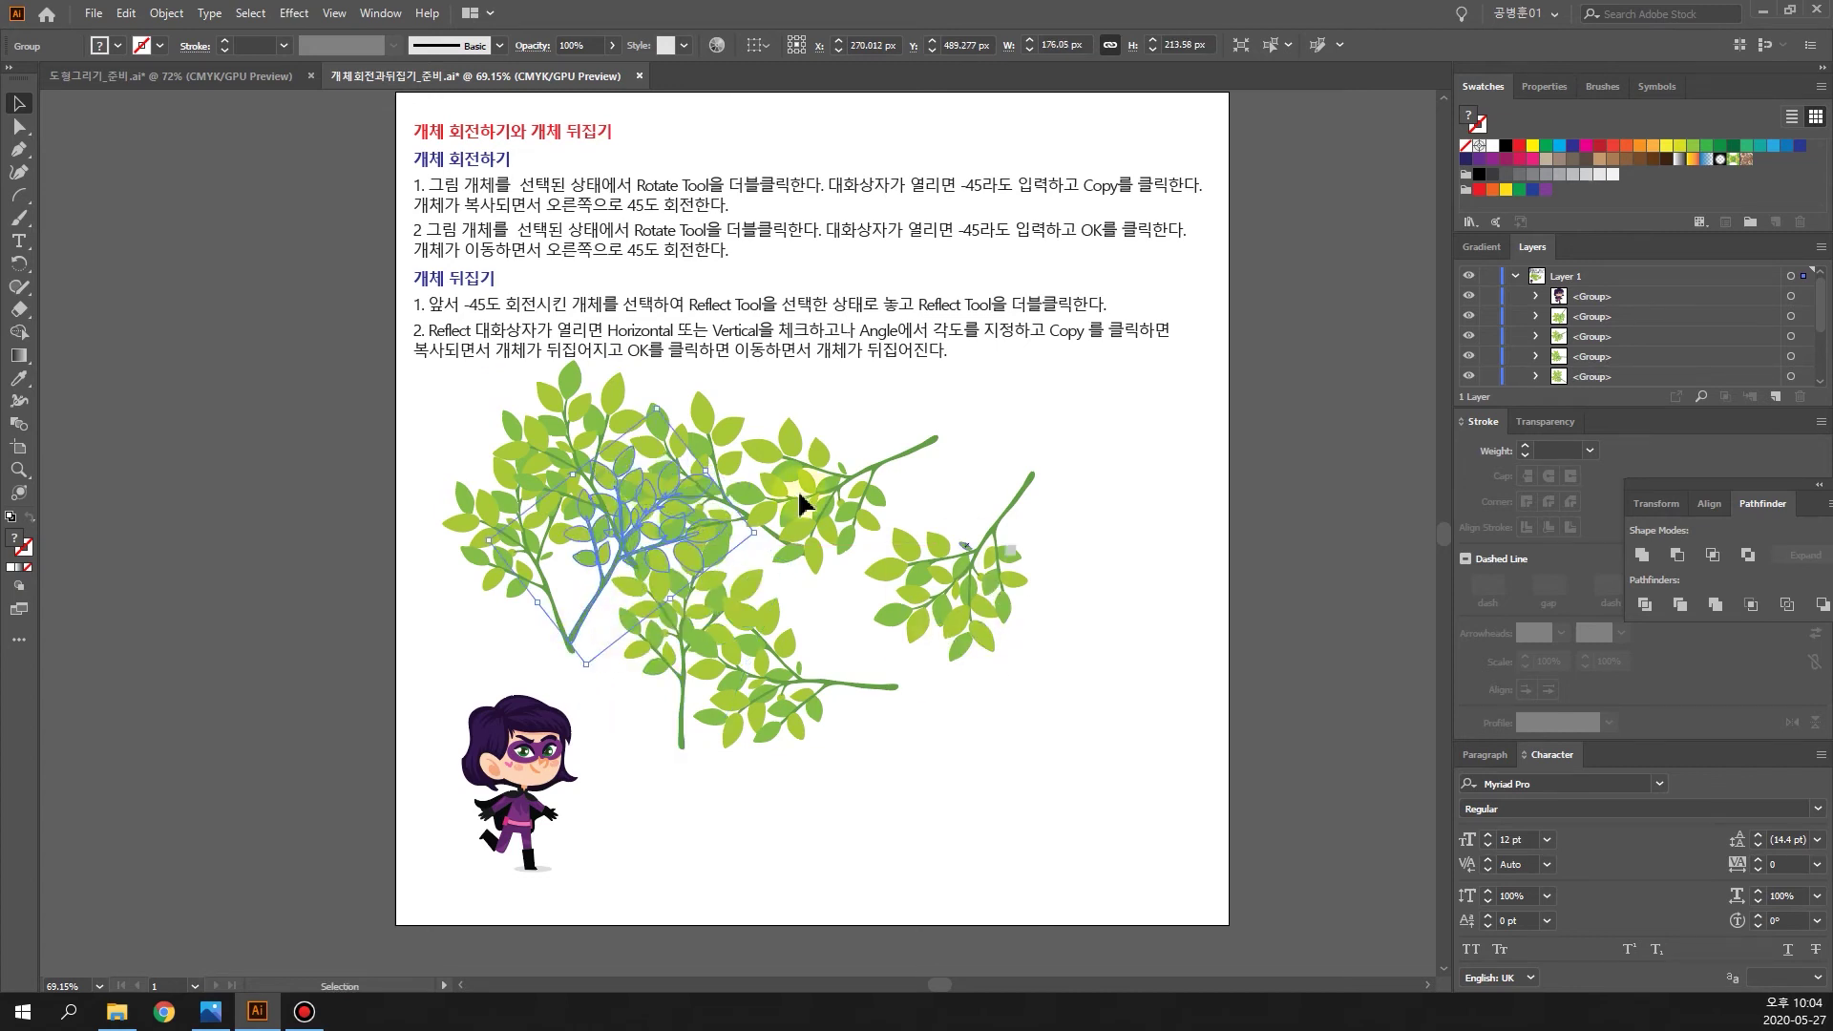
pyautogui.moveTo(827, 506); pyautogui.dragTo(970, 467)
pyautogui.moveTo(704, 507); pyautogui.dragTo(763, 447)
pyautogui.moveTo(828, 681); pyautogui.dragTo(895, 676)
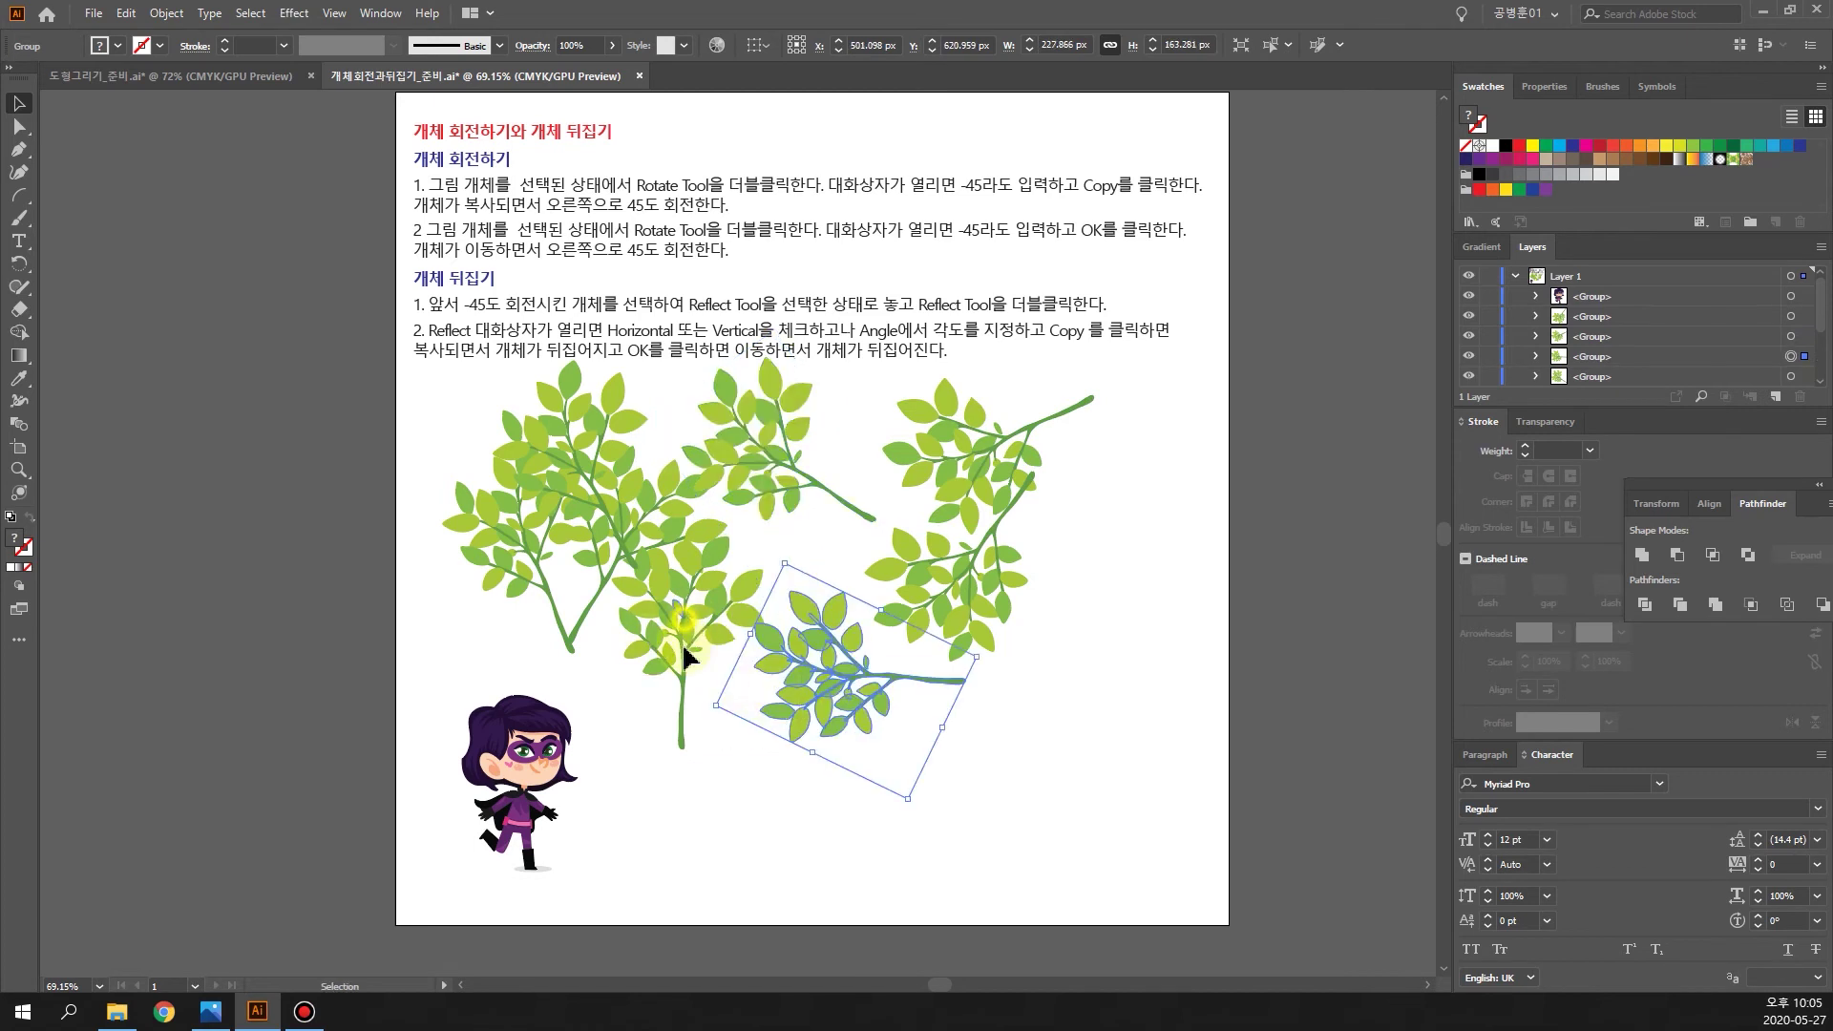
pyautogui.moveTo(683, 618); pyautogui.dragTo(683, 646)
pyautogui.moveTo(565, 441); pyautogui.dragTo(595, 422)
pyautogui.moveTo(523, 547); pyautogui.dragTo(611, 530)
pyautogui.moveTo(1095, 637); pyautogui.dragTo(254, 401)
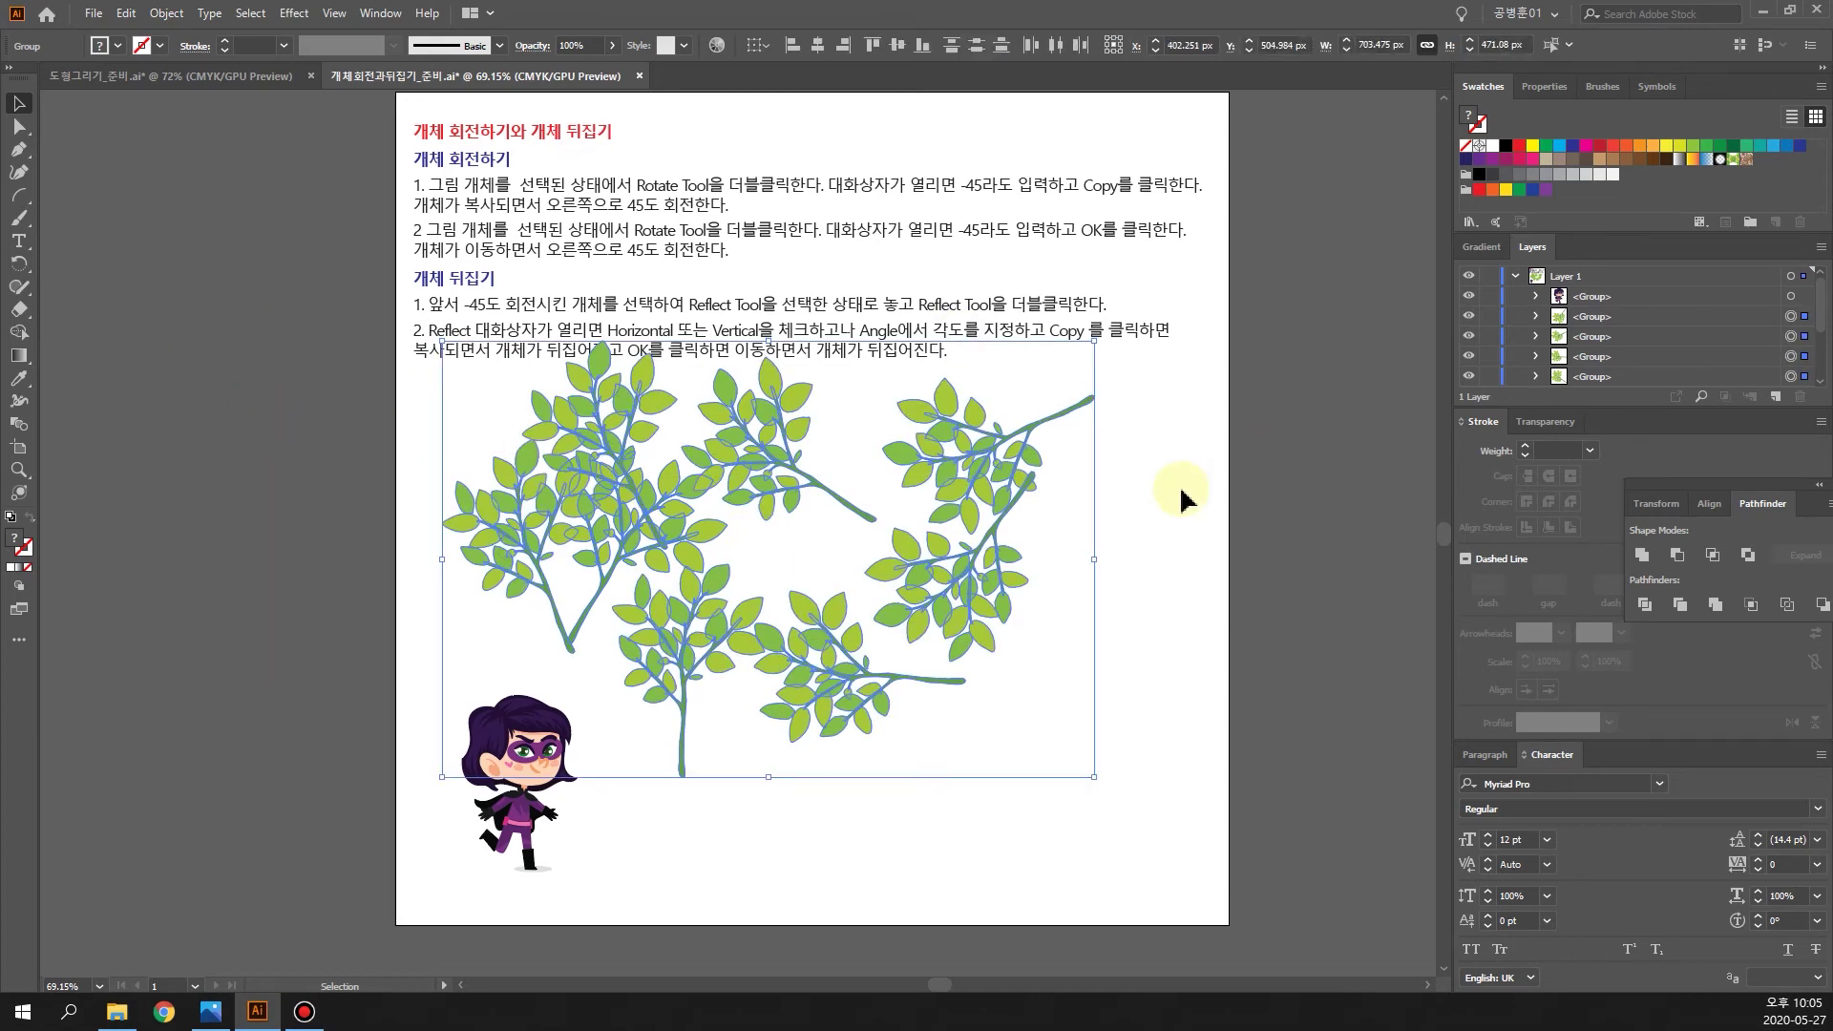
# Step: Undo all the branch moves and rotated copies back to the single original branch
pyautogui.hotkey('ctrl', 'z')
pyautogui.hotkey('ctrl', 'z')
pyautogui.hotkey('ctrl', 'z')
pyautogui.hotkey('ctrl', 'z')
pyautogui.hotkey('ctrl', 'z')
pyautogui.hotkey('ctrl', 'z')
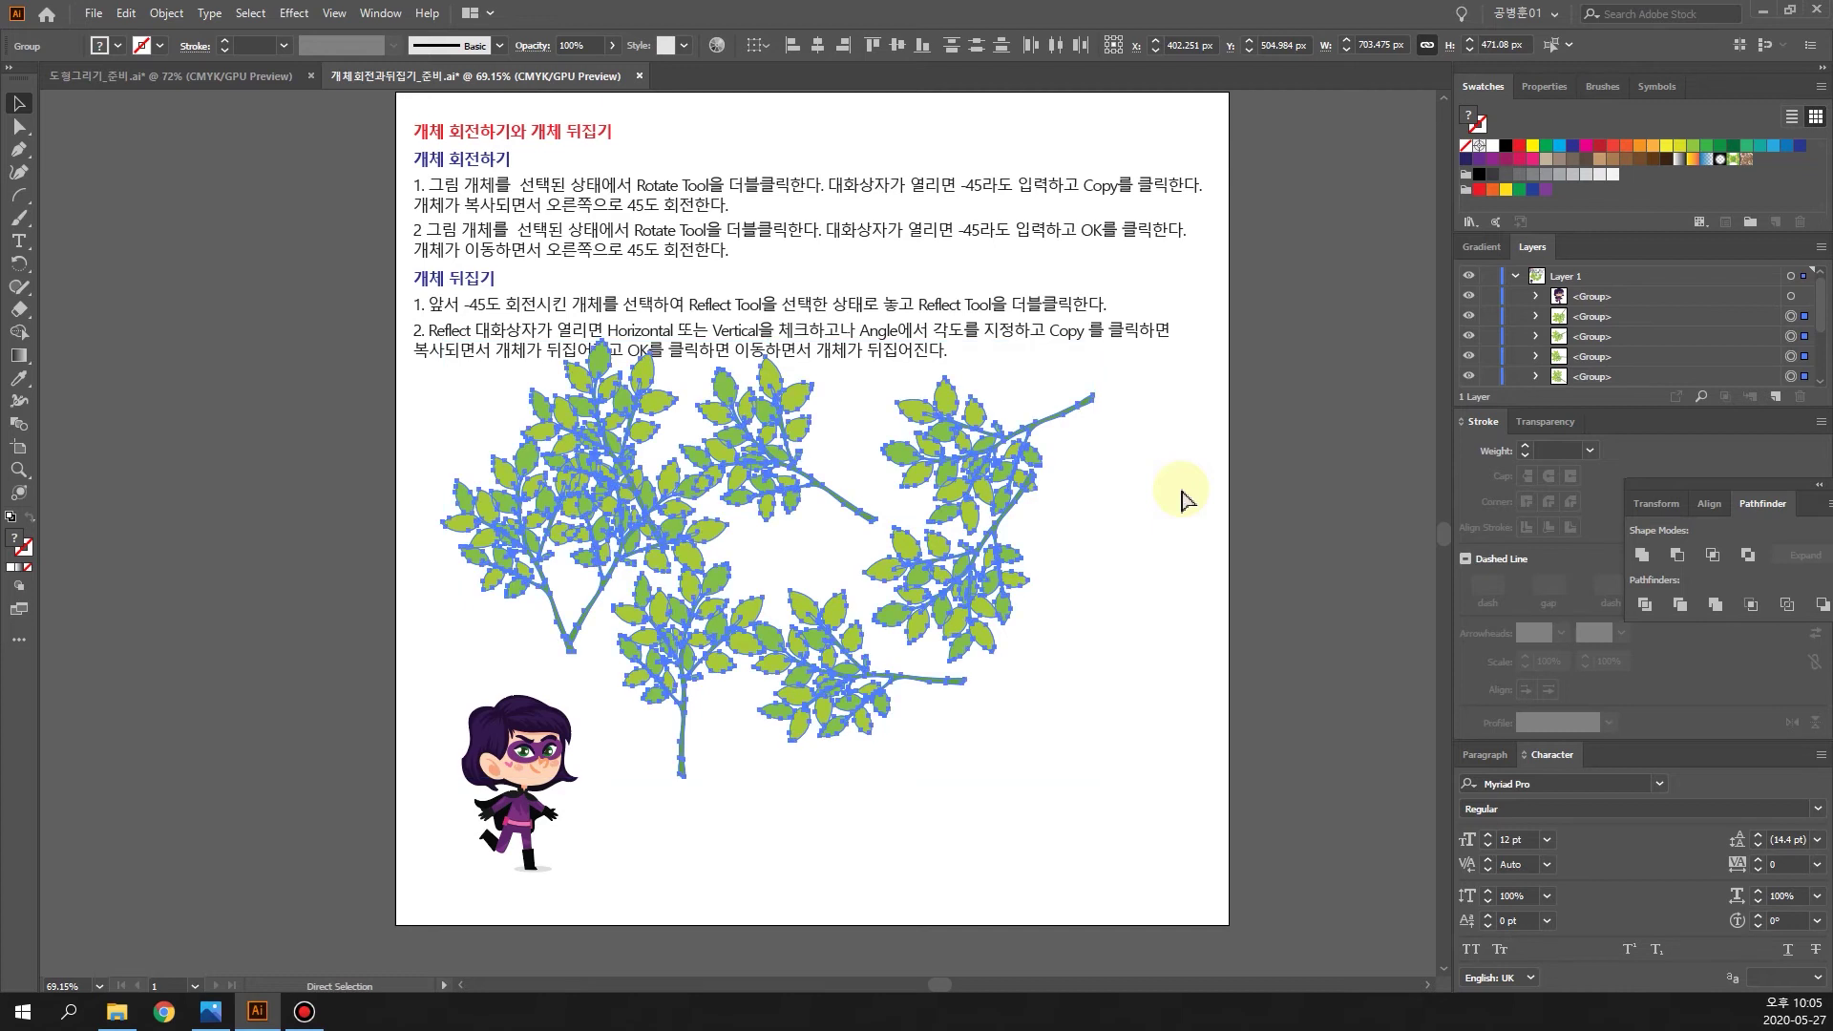
pyautogui.hotkey('ctrl', 'z')
pyautogui.hotkey('ctrl', 'z')
pyautogui.hotkey('ctrl', 'z')
pyautogui.hotkey('ctrl', 'z')
pyautogui.hotkey('ctrl', 'z')
pyautogui.hotkey('ctrl', 'z')
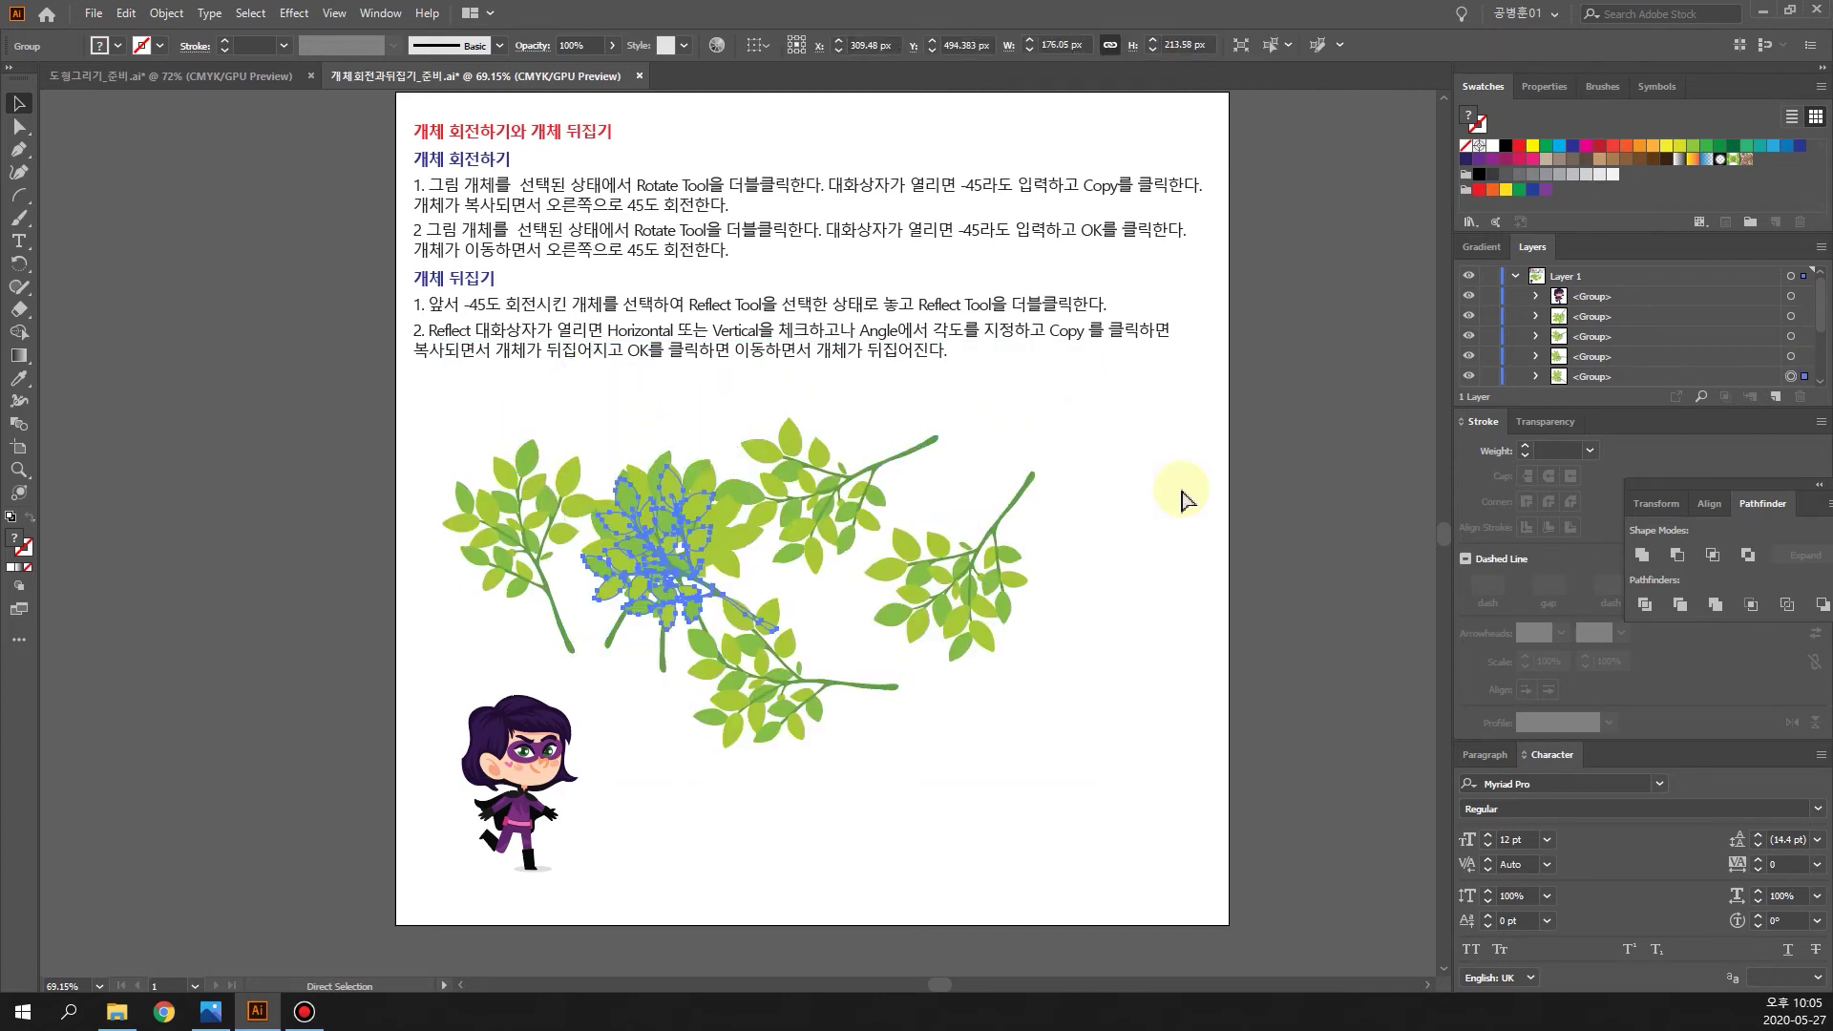
pyautogui.hotkey('ctrl', 'z')
pyautogui.hotkey('ctrl', 'z')
pyautogui.hotkey('ctrl', 'z')
pyautogui.hotkey('ctrl', 'z')
pyautogui.hotkey('ctrl', 'z')
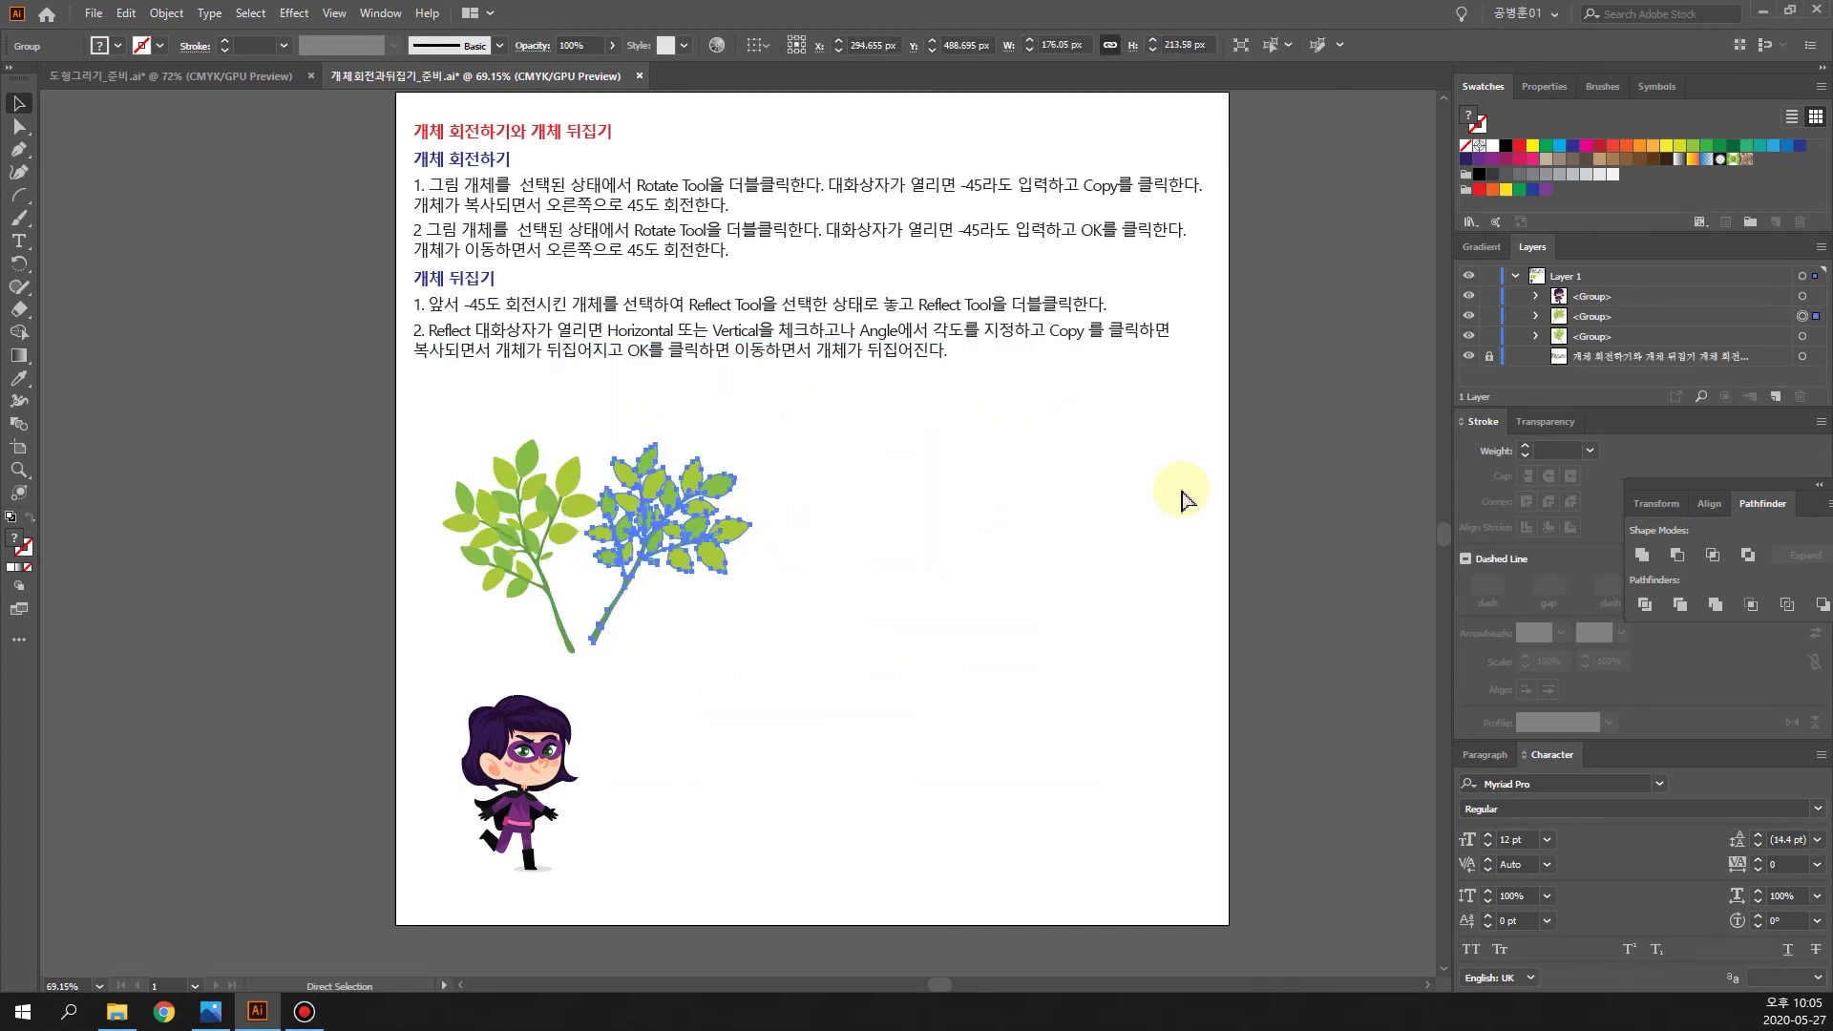
pyautogui.hotkey('ctrl', 'z')
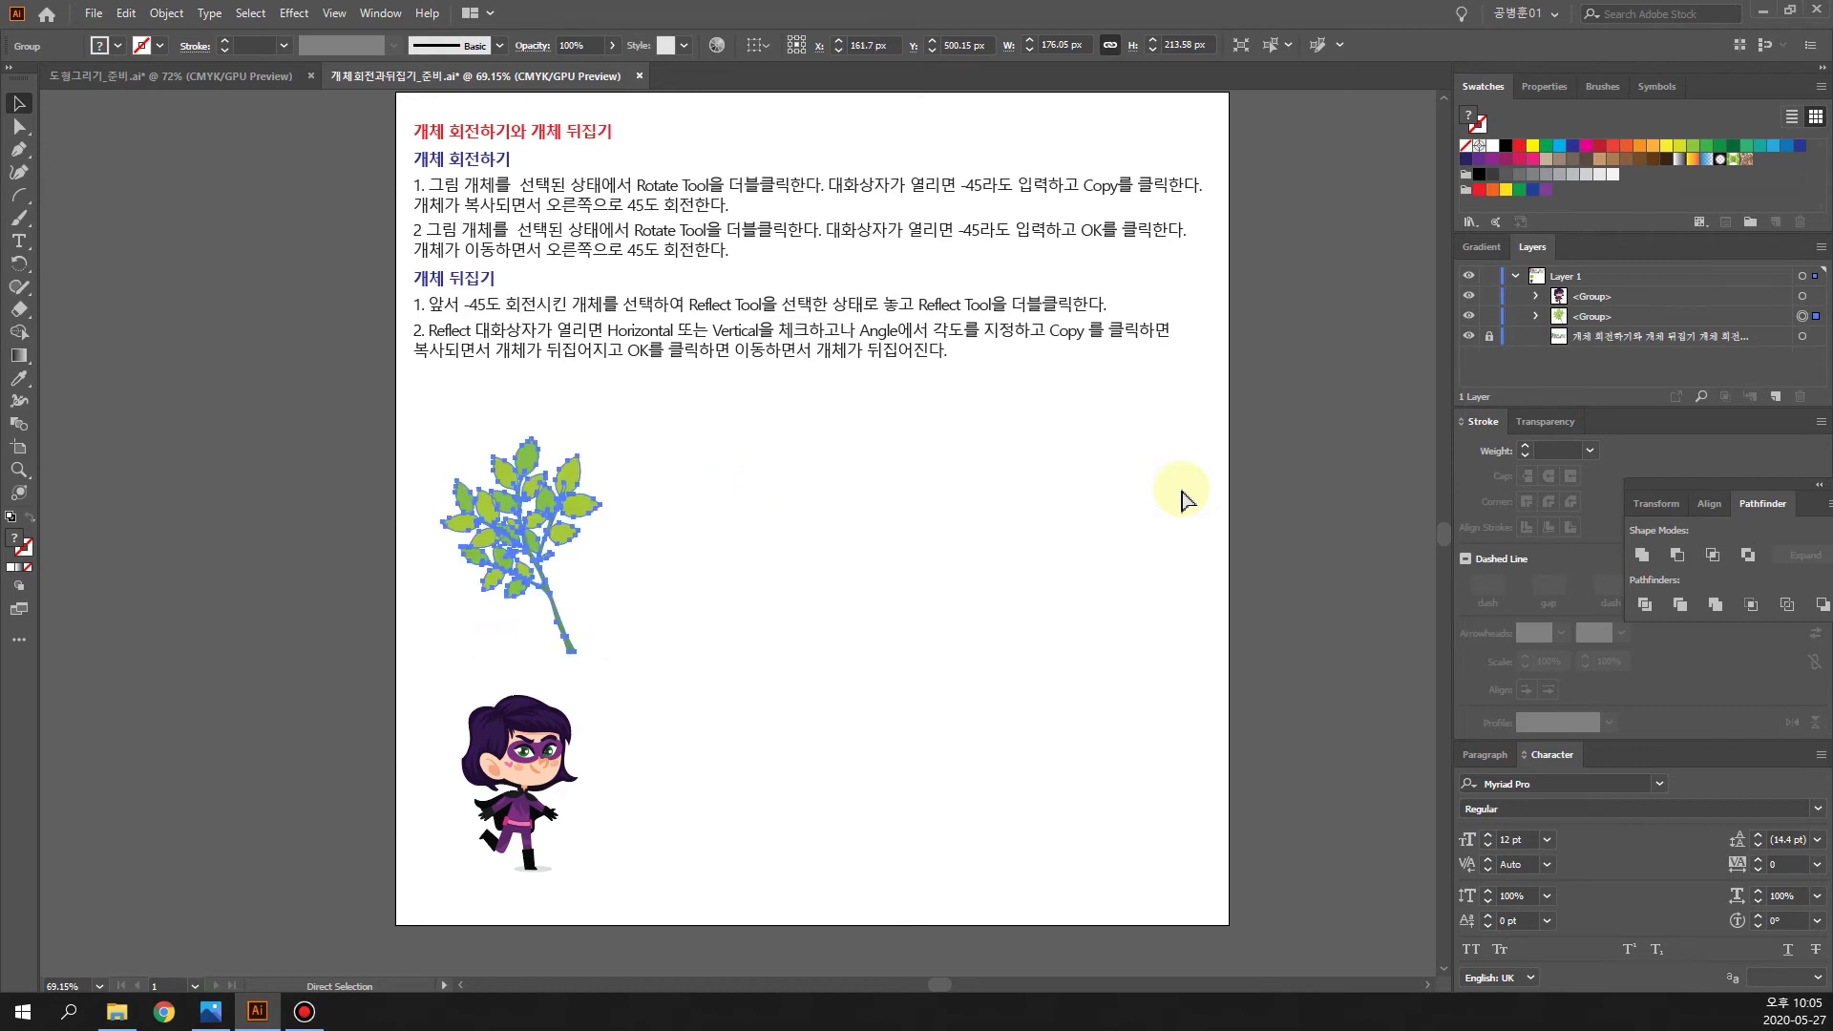
pyautogui.hotkey('ctrl', 'z')
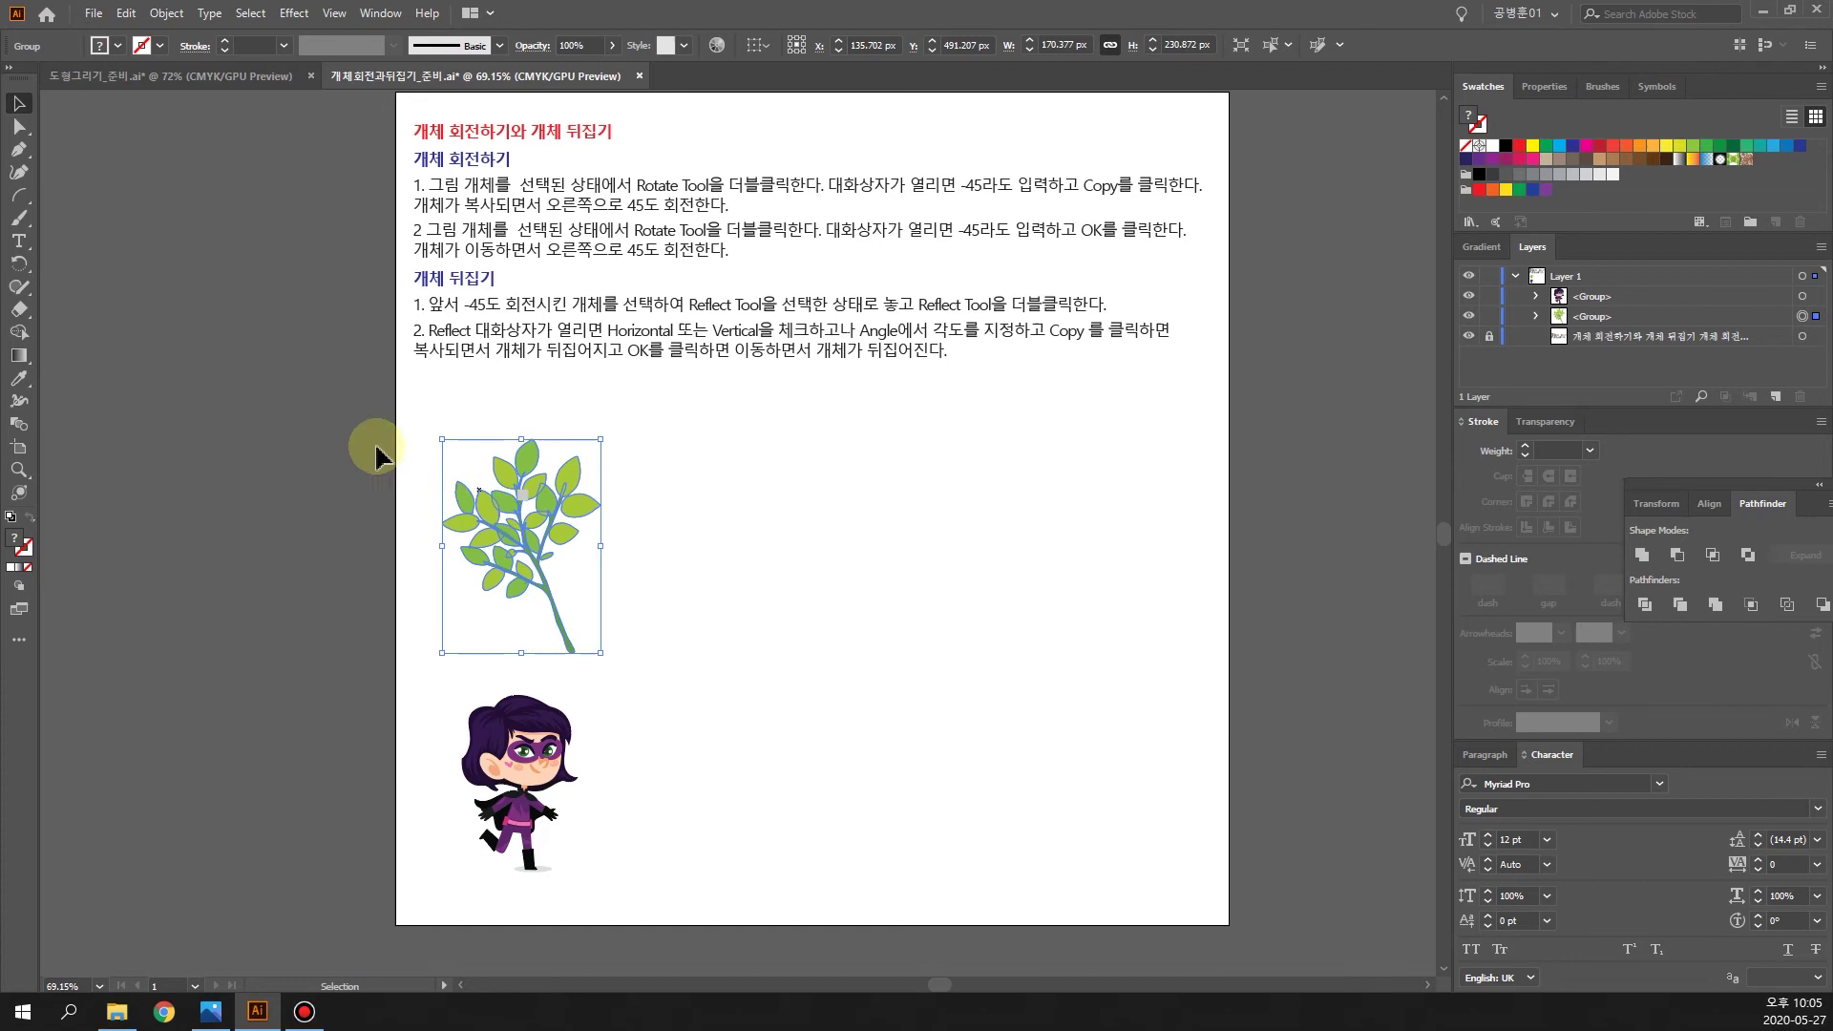
# Step: Rotate the green branch itself by -51.89° without copying it, and move it slightly up toward the instruction text
pyautogui.doubleClick(19, 263)
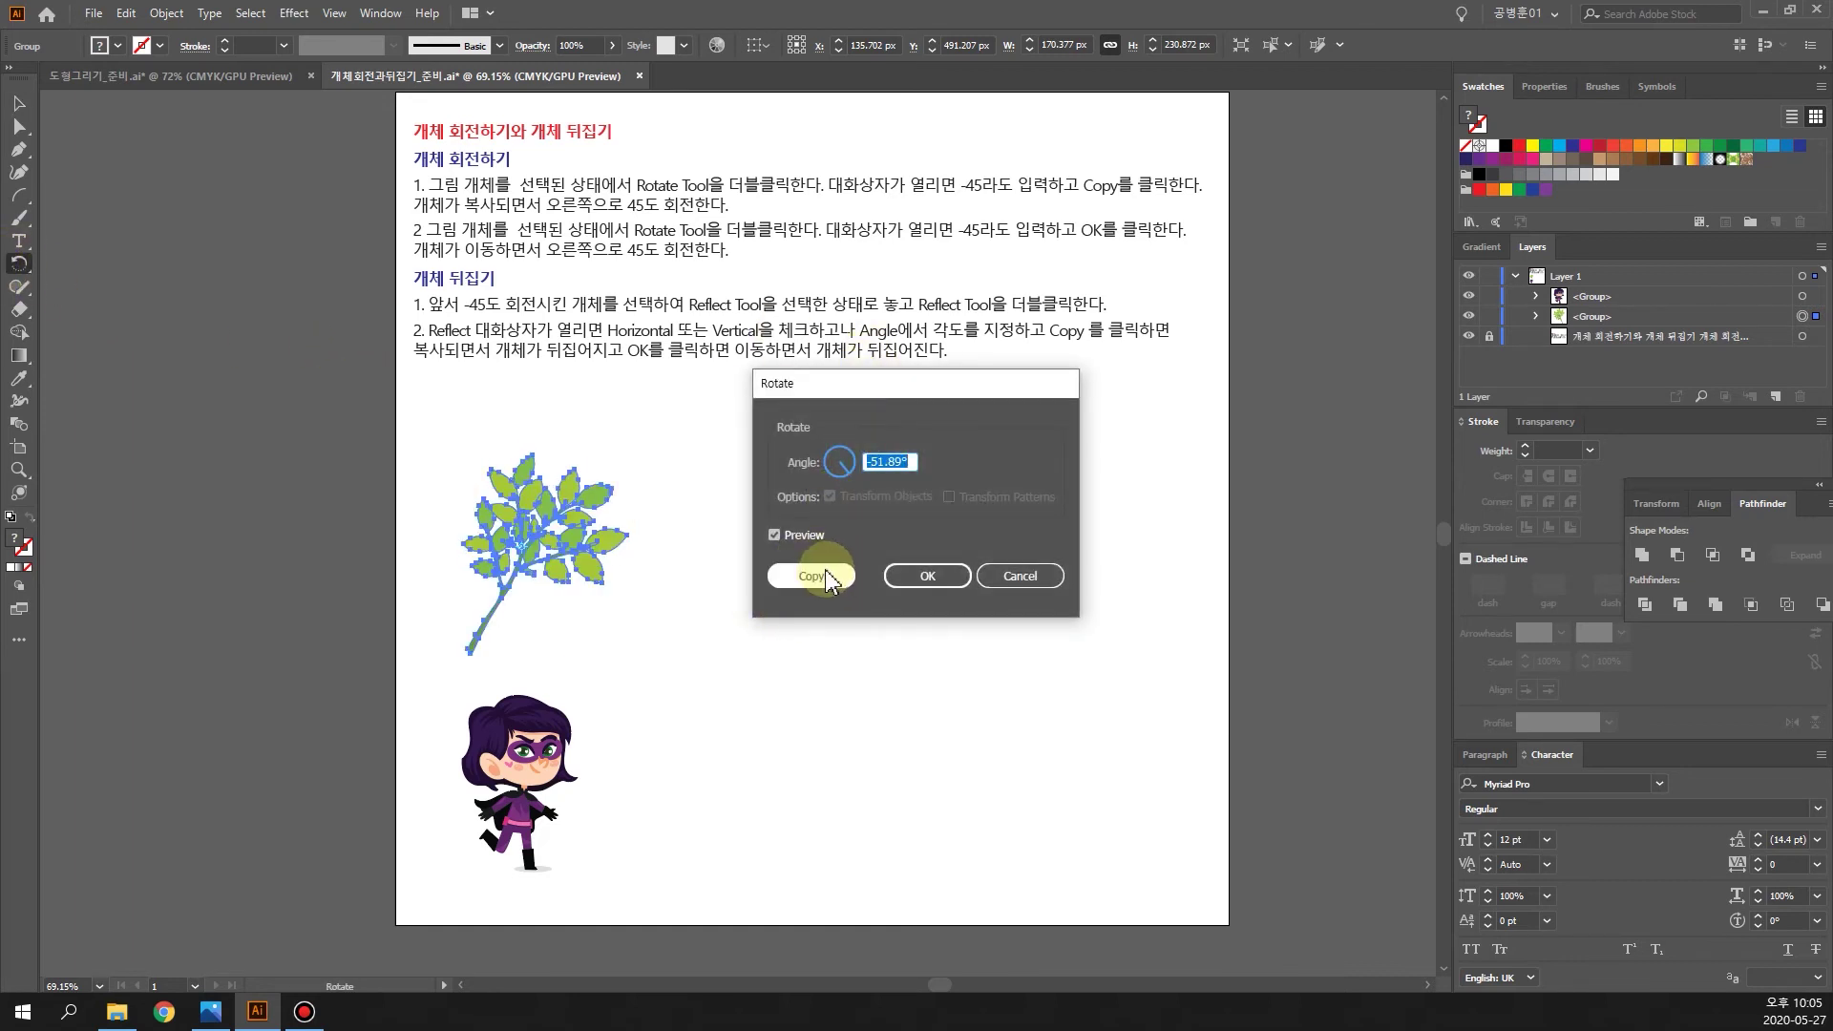
pyautogui.click(944, 579)
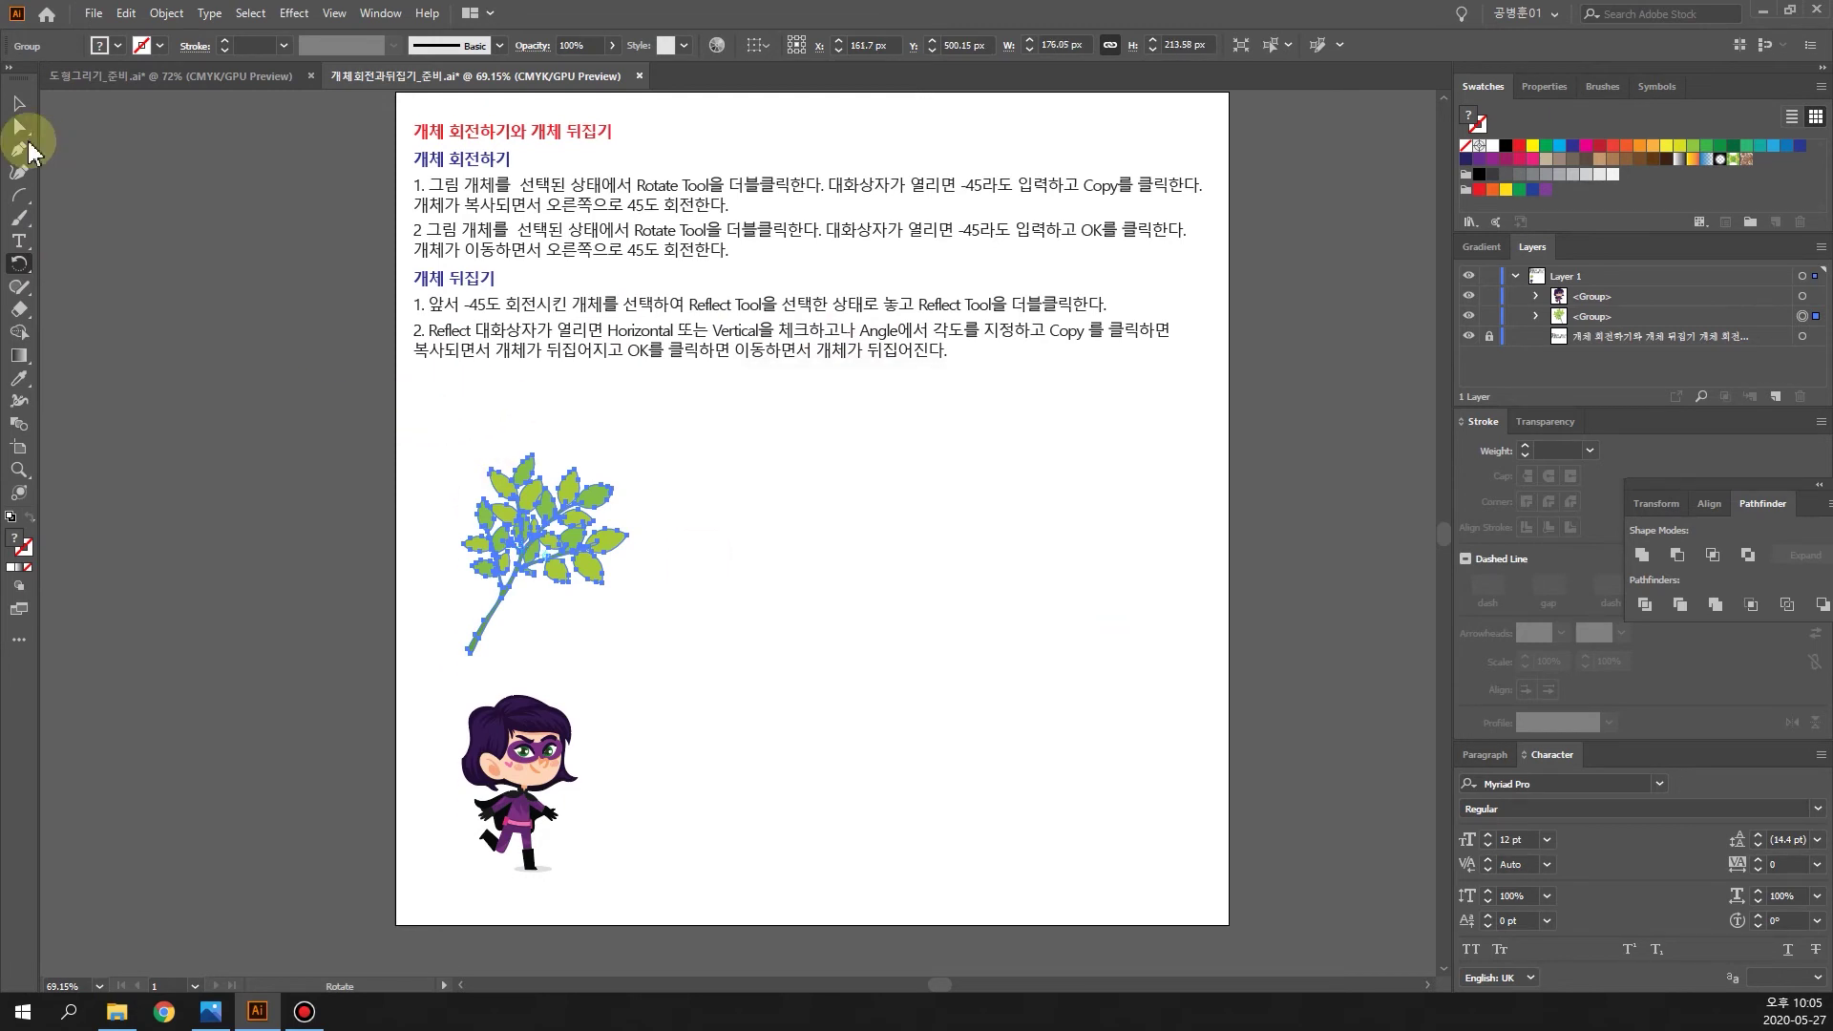
pyautogui.click(20, 107)
pyautogui.moveTo(584, 509); pyautogui.dragTo(567, 467)
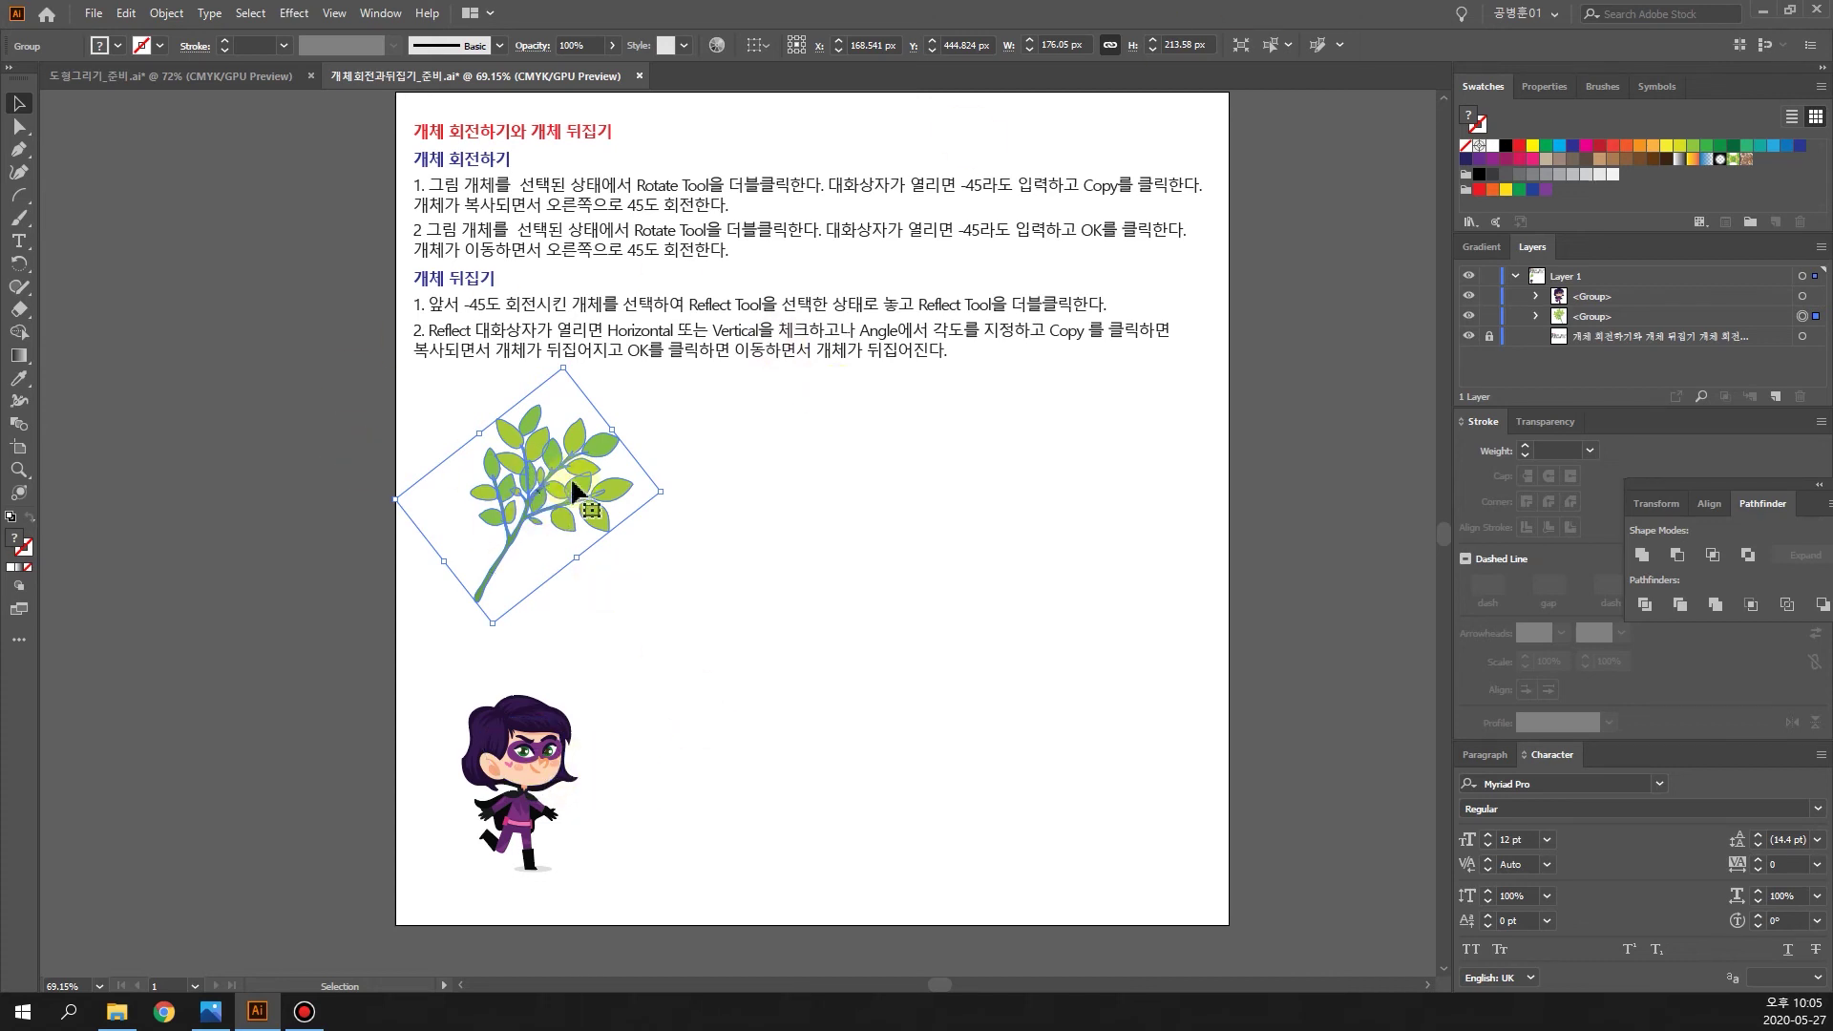
# Step: Select the whole masked girl character, enlarge it to about 164 × 235 px and move it below the branch
pyautogui.click(649, 876)
pyautogui.moveTo(399, 691); pyautogui.dragTo(401, 693)
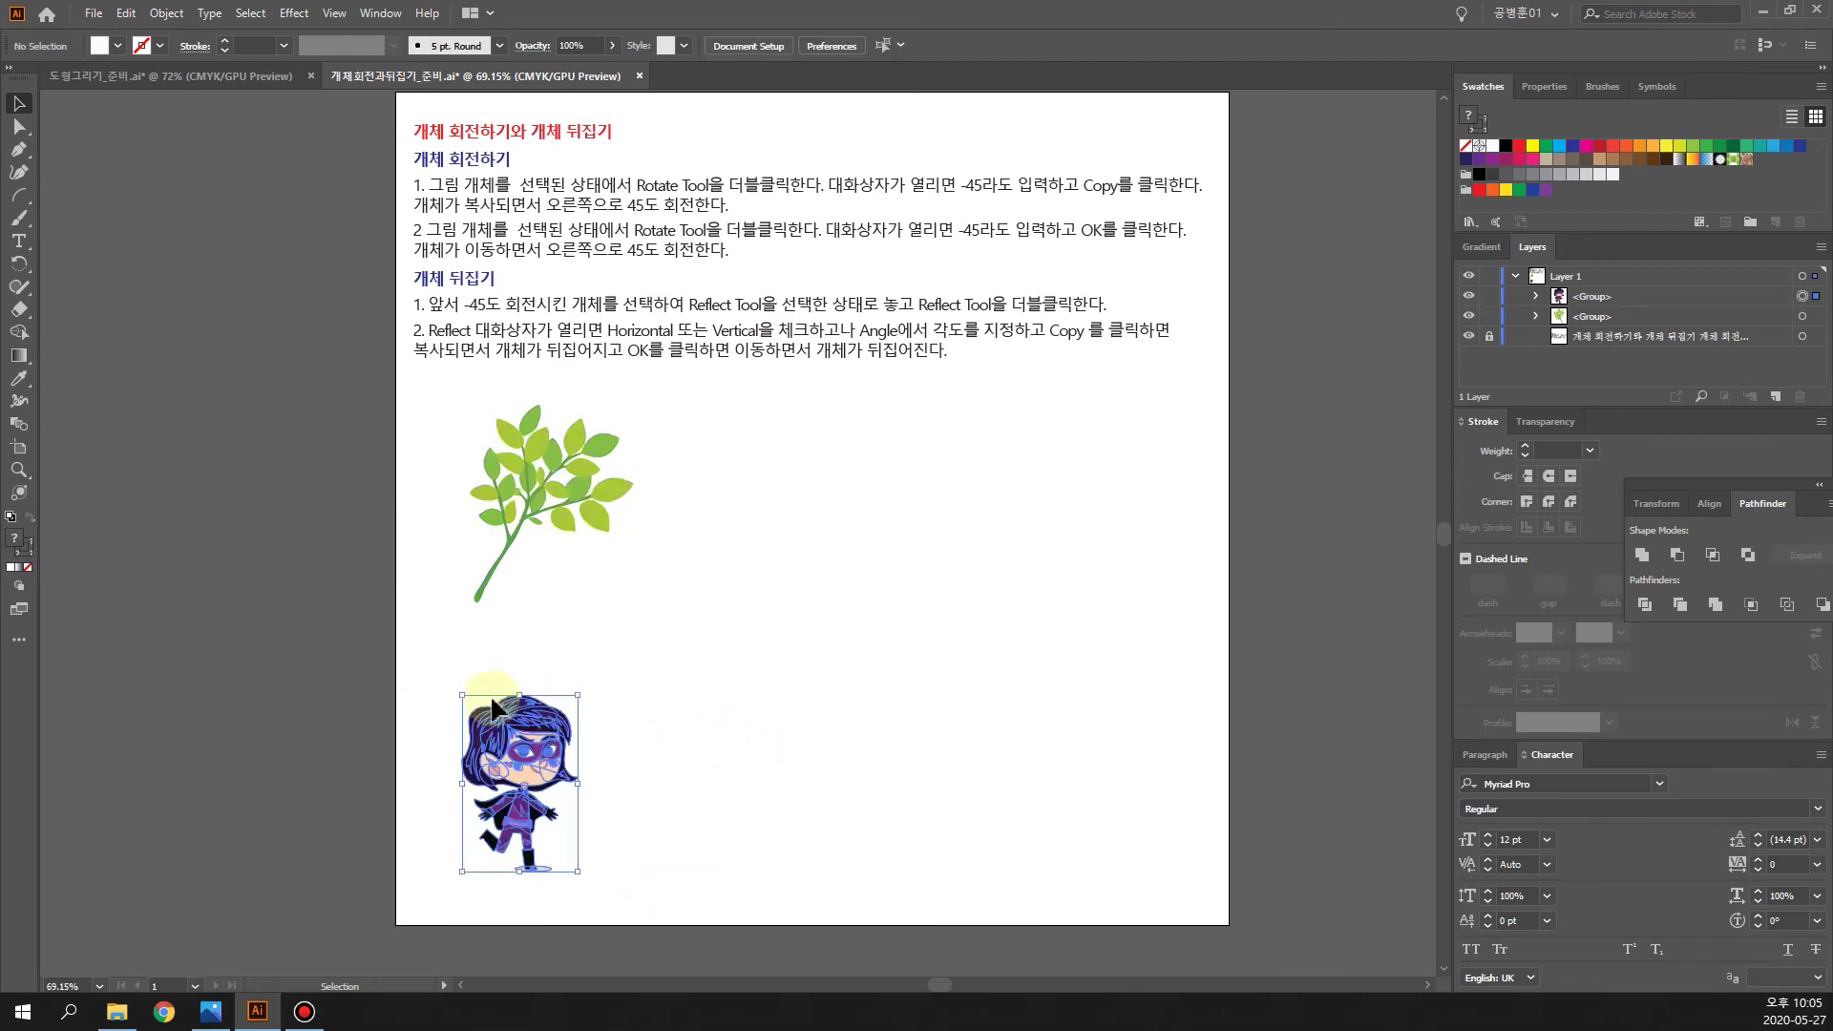
pyautogui.moveTo(446, 681); pyautogui.dragTo(352, 660)
pyautogui.click(640, 880)
pyautogui.moveTo(490, 720); pyautogui.dragTo(602, 707)
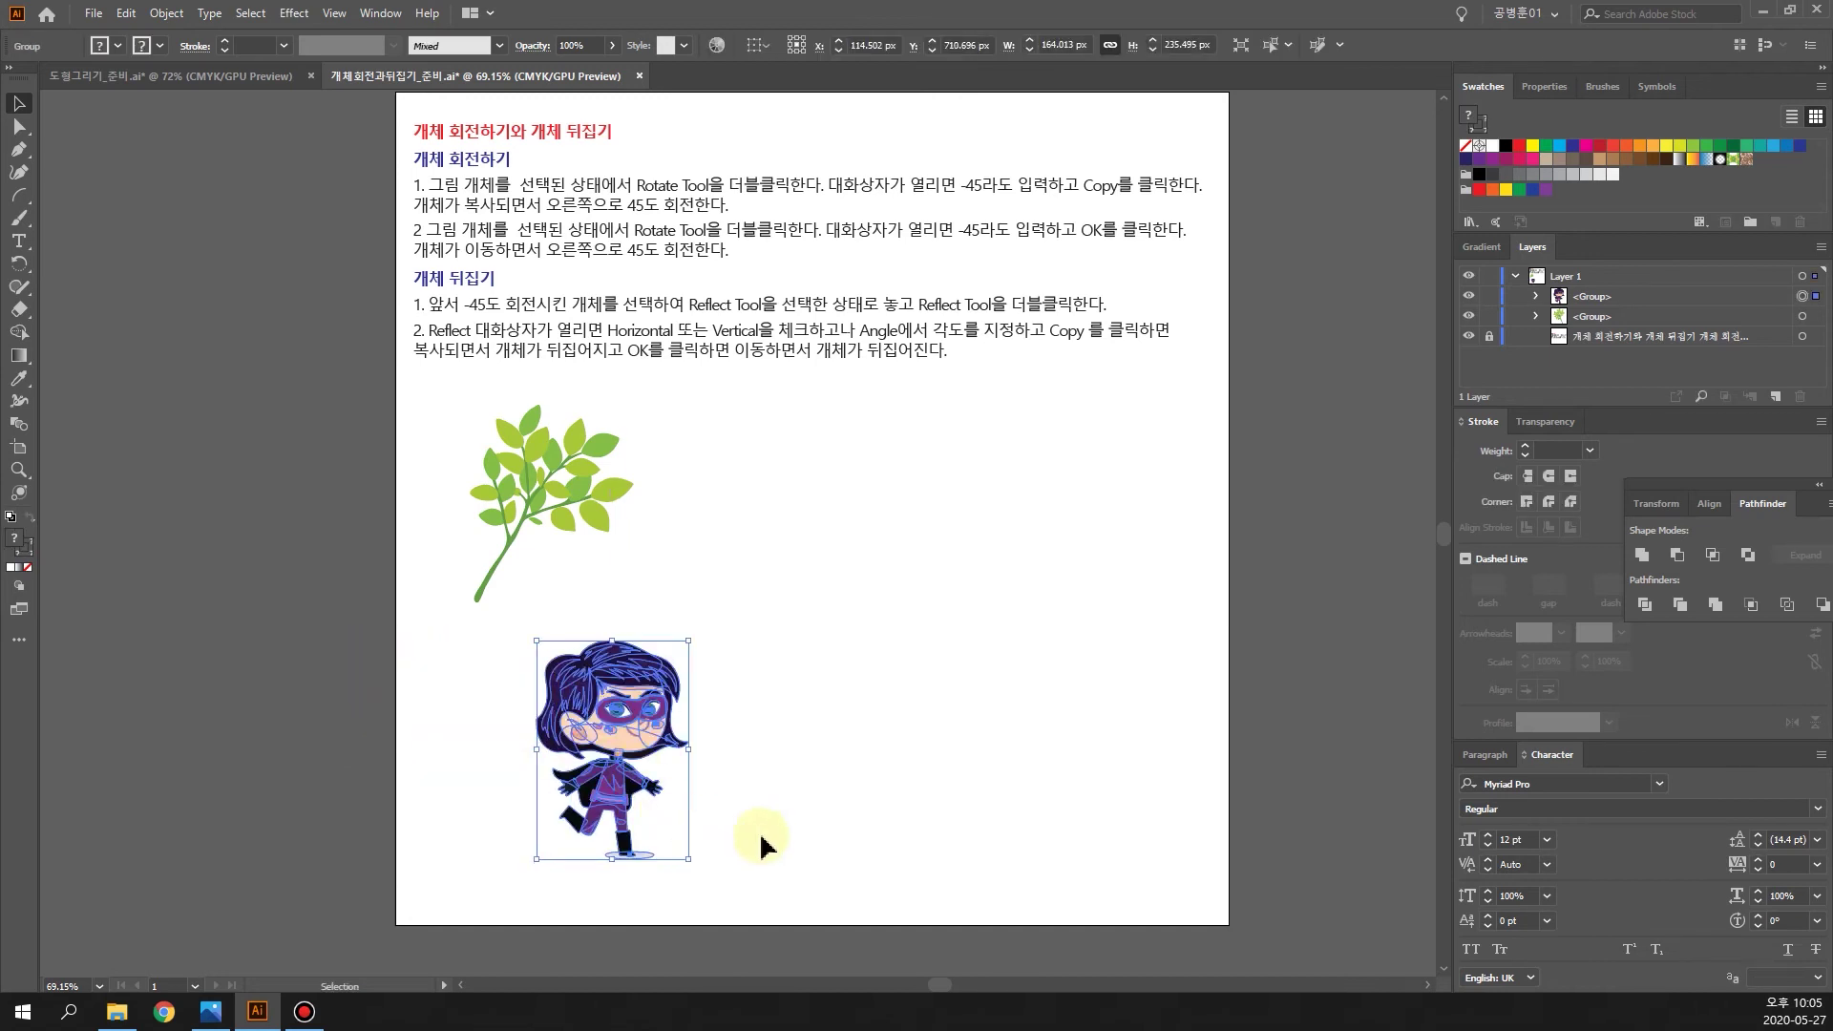
# Step: Switch to the Reflect Tool and open its options for the selected girl character
pyautogui.click(18, 268)
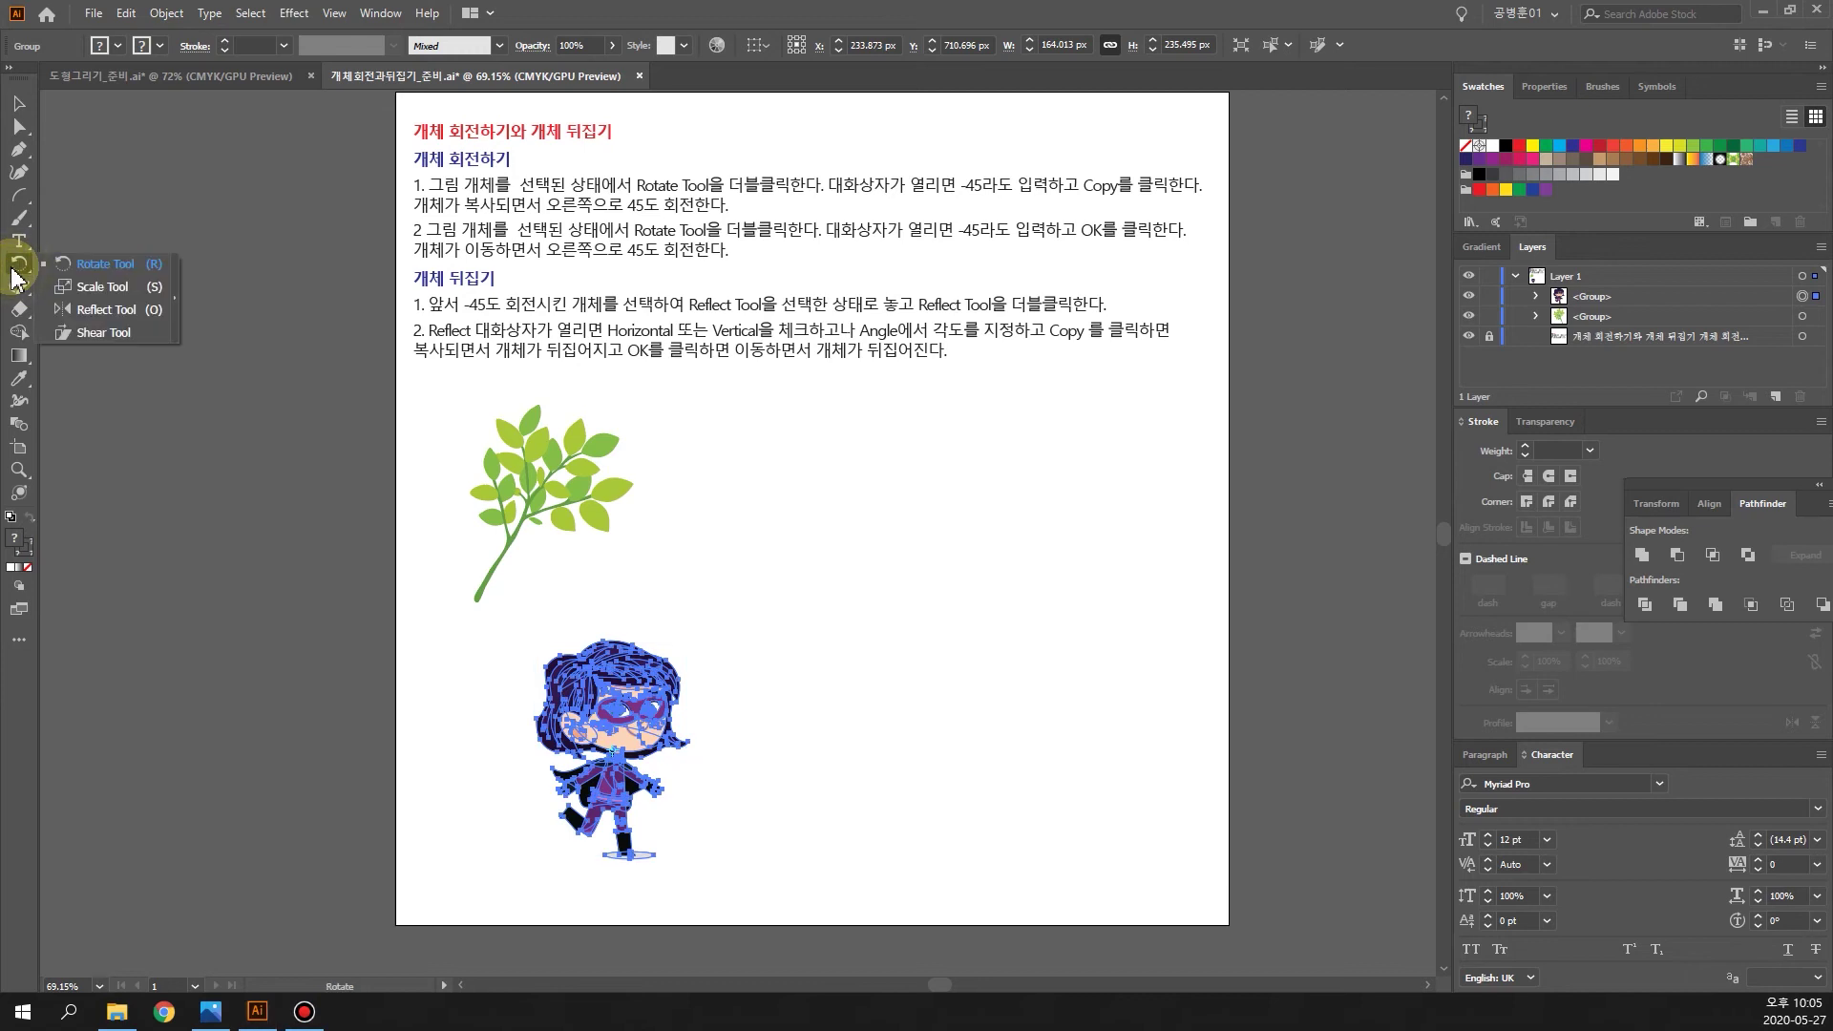
pyautogui.click(107, 309)
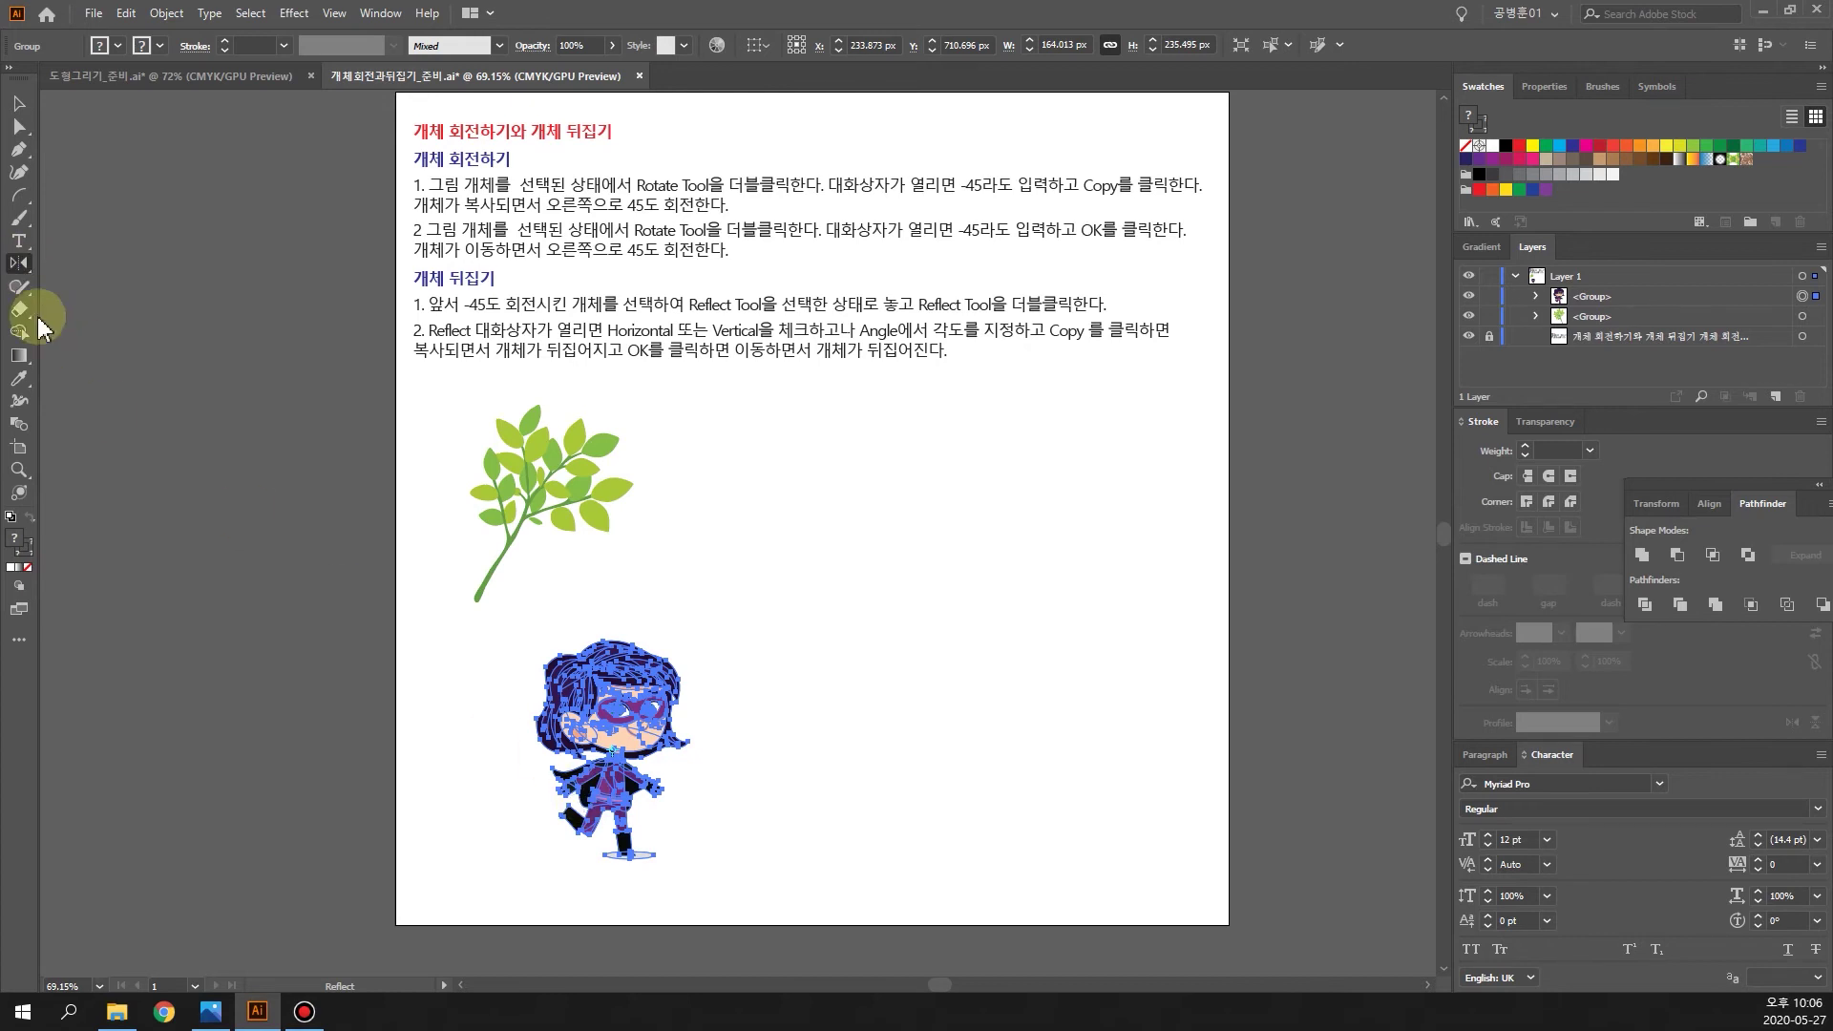
pyautogui.doubleClick(23, 262)
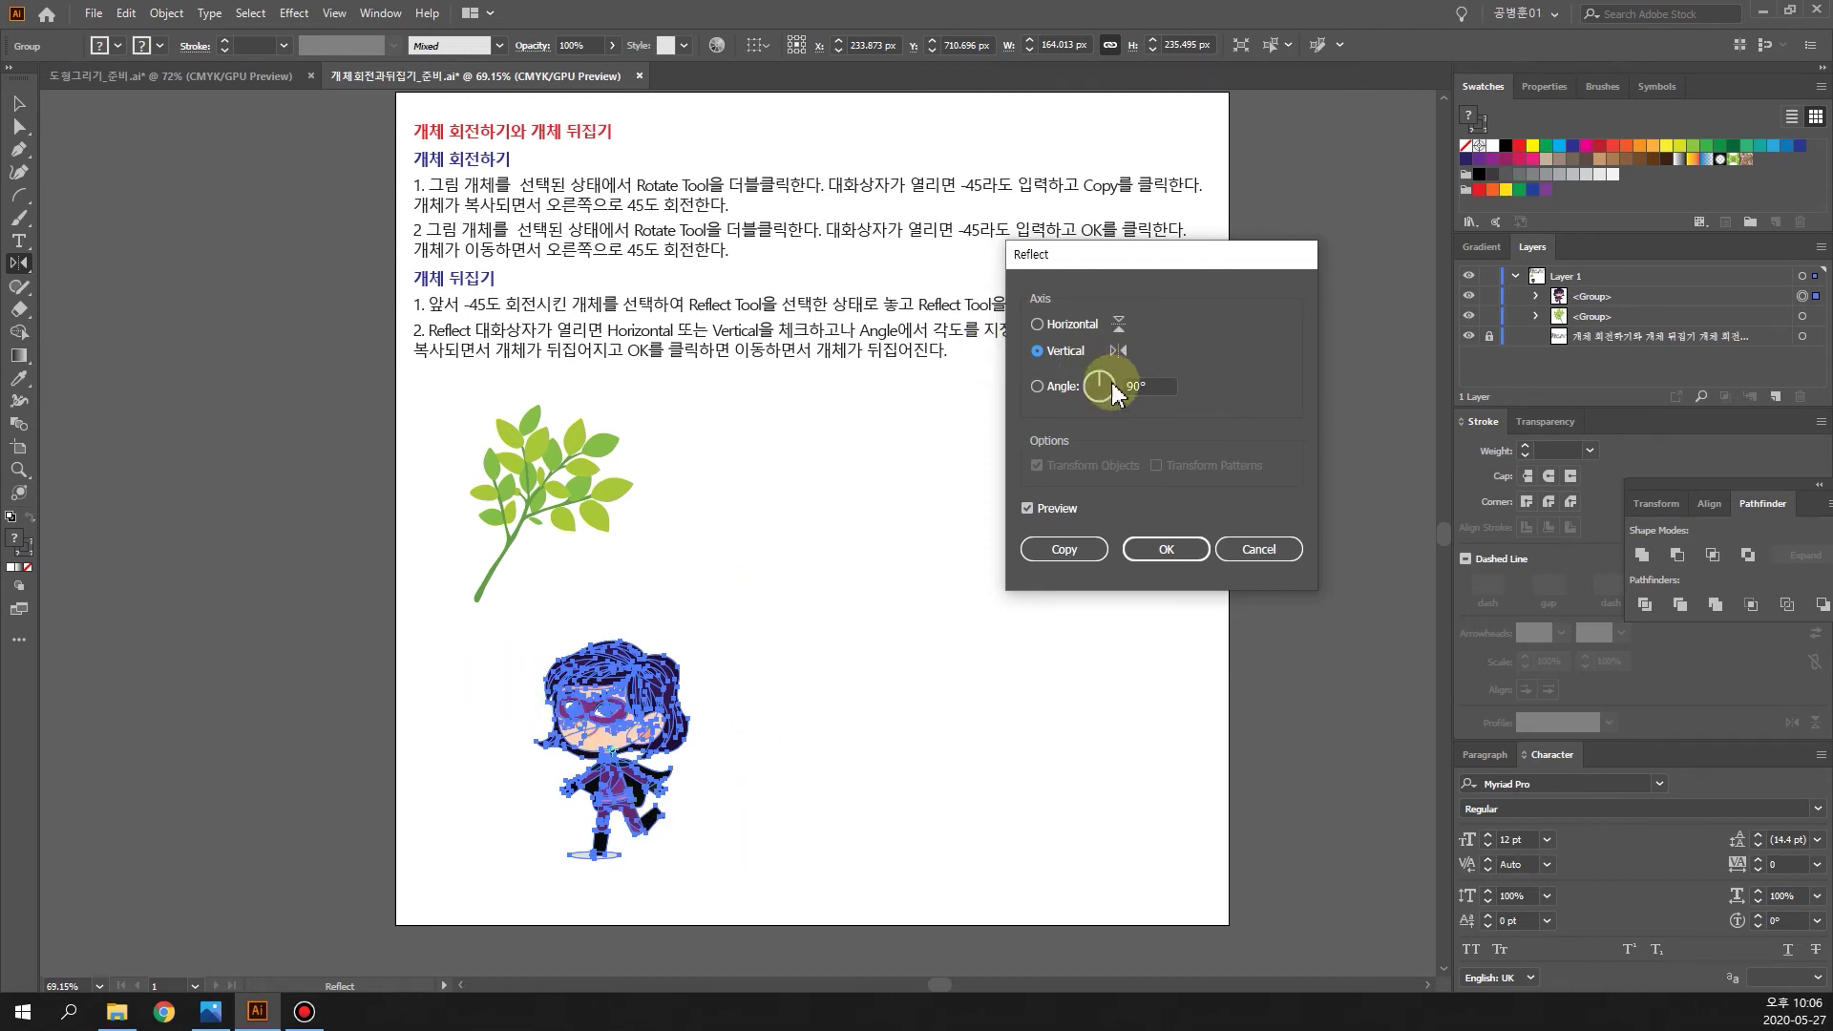
# Step: Preview the girl character reflected on the Horizontal axis and at custom angles such as 288°
pyautogui.click(1039, 325)
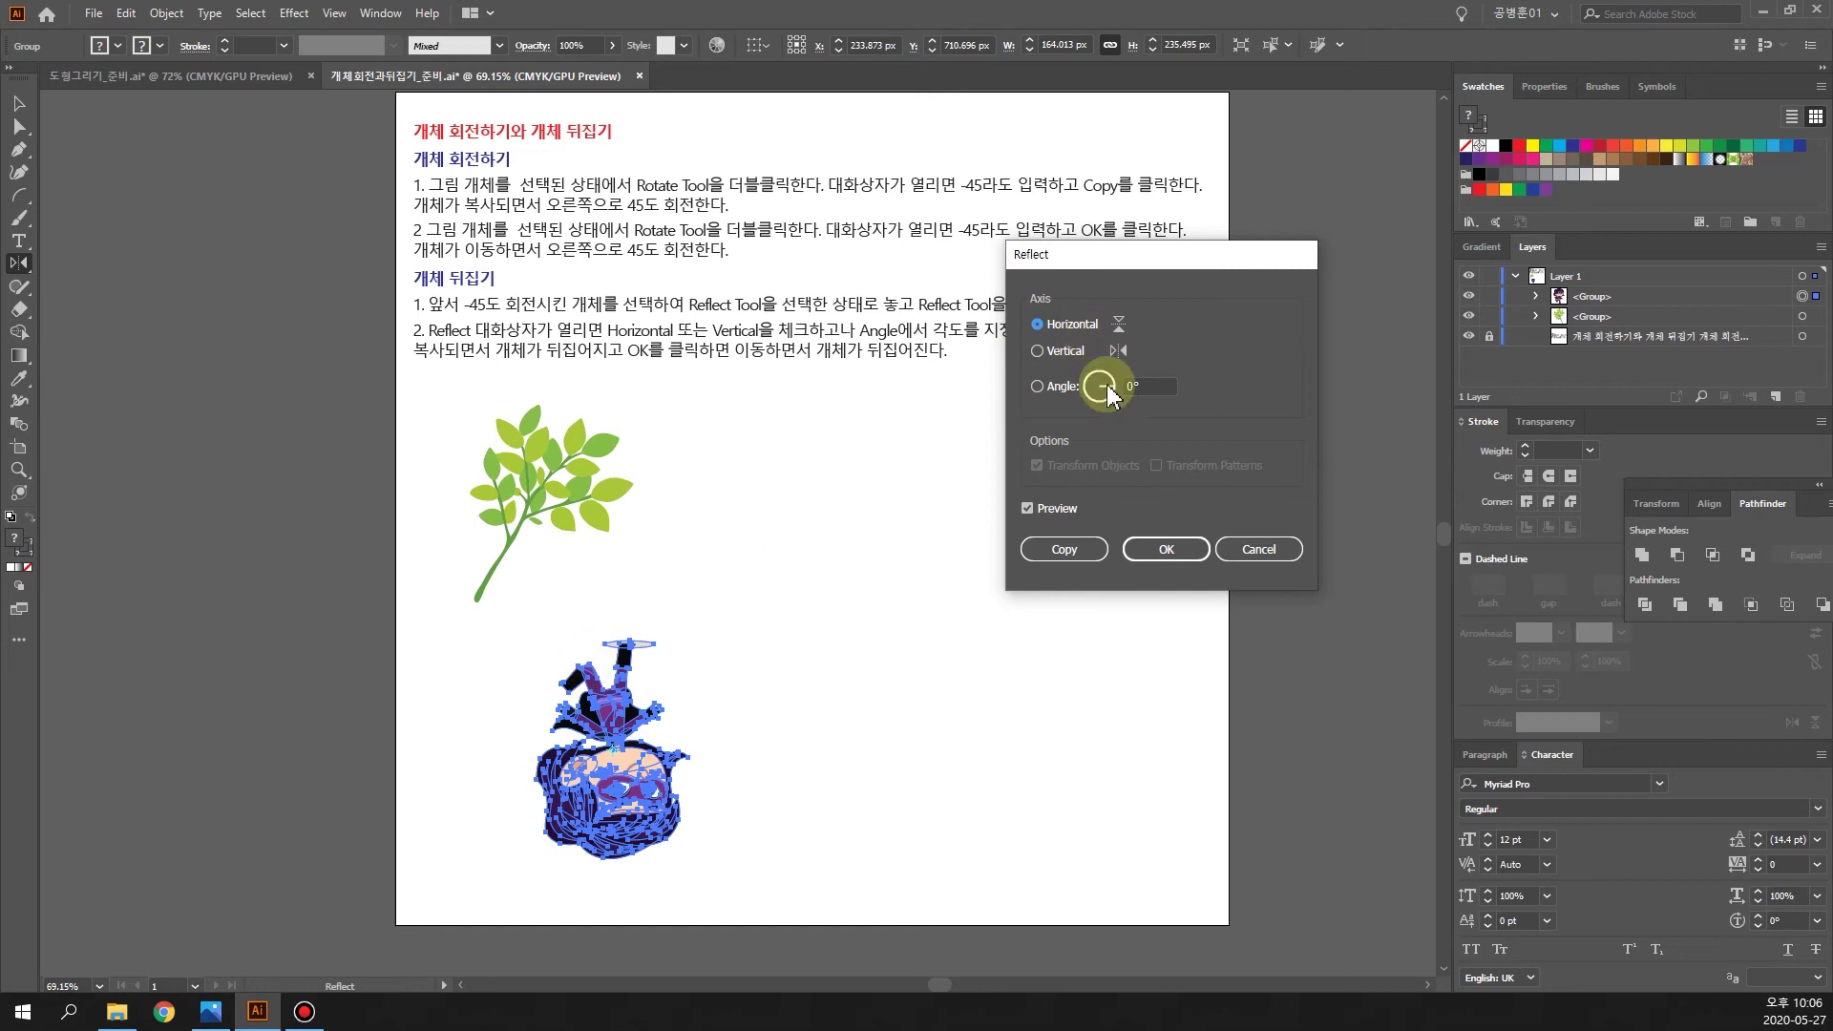
pyautogui.moveTo(1111, 401); pyautogui.dragTo(1110, 412)
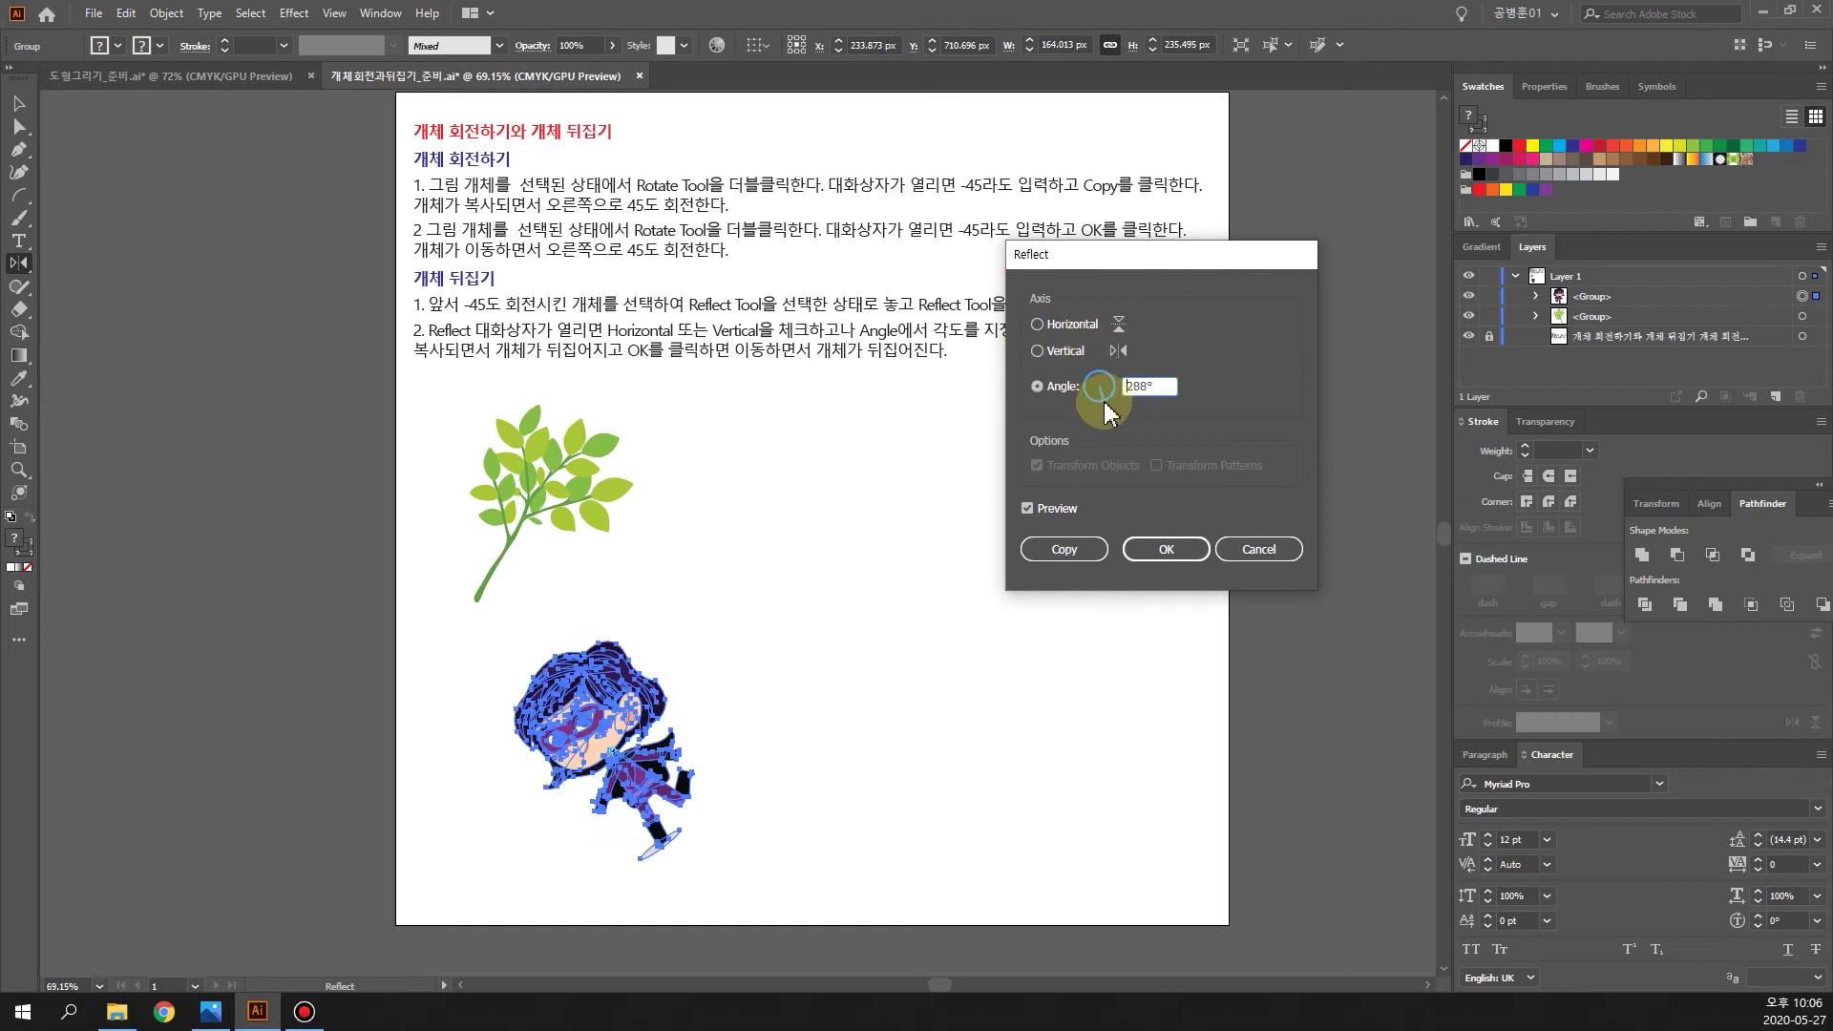
pyautogui.moveTo(1118, 390); pyautogui.dragTo(1120, 386)
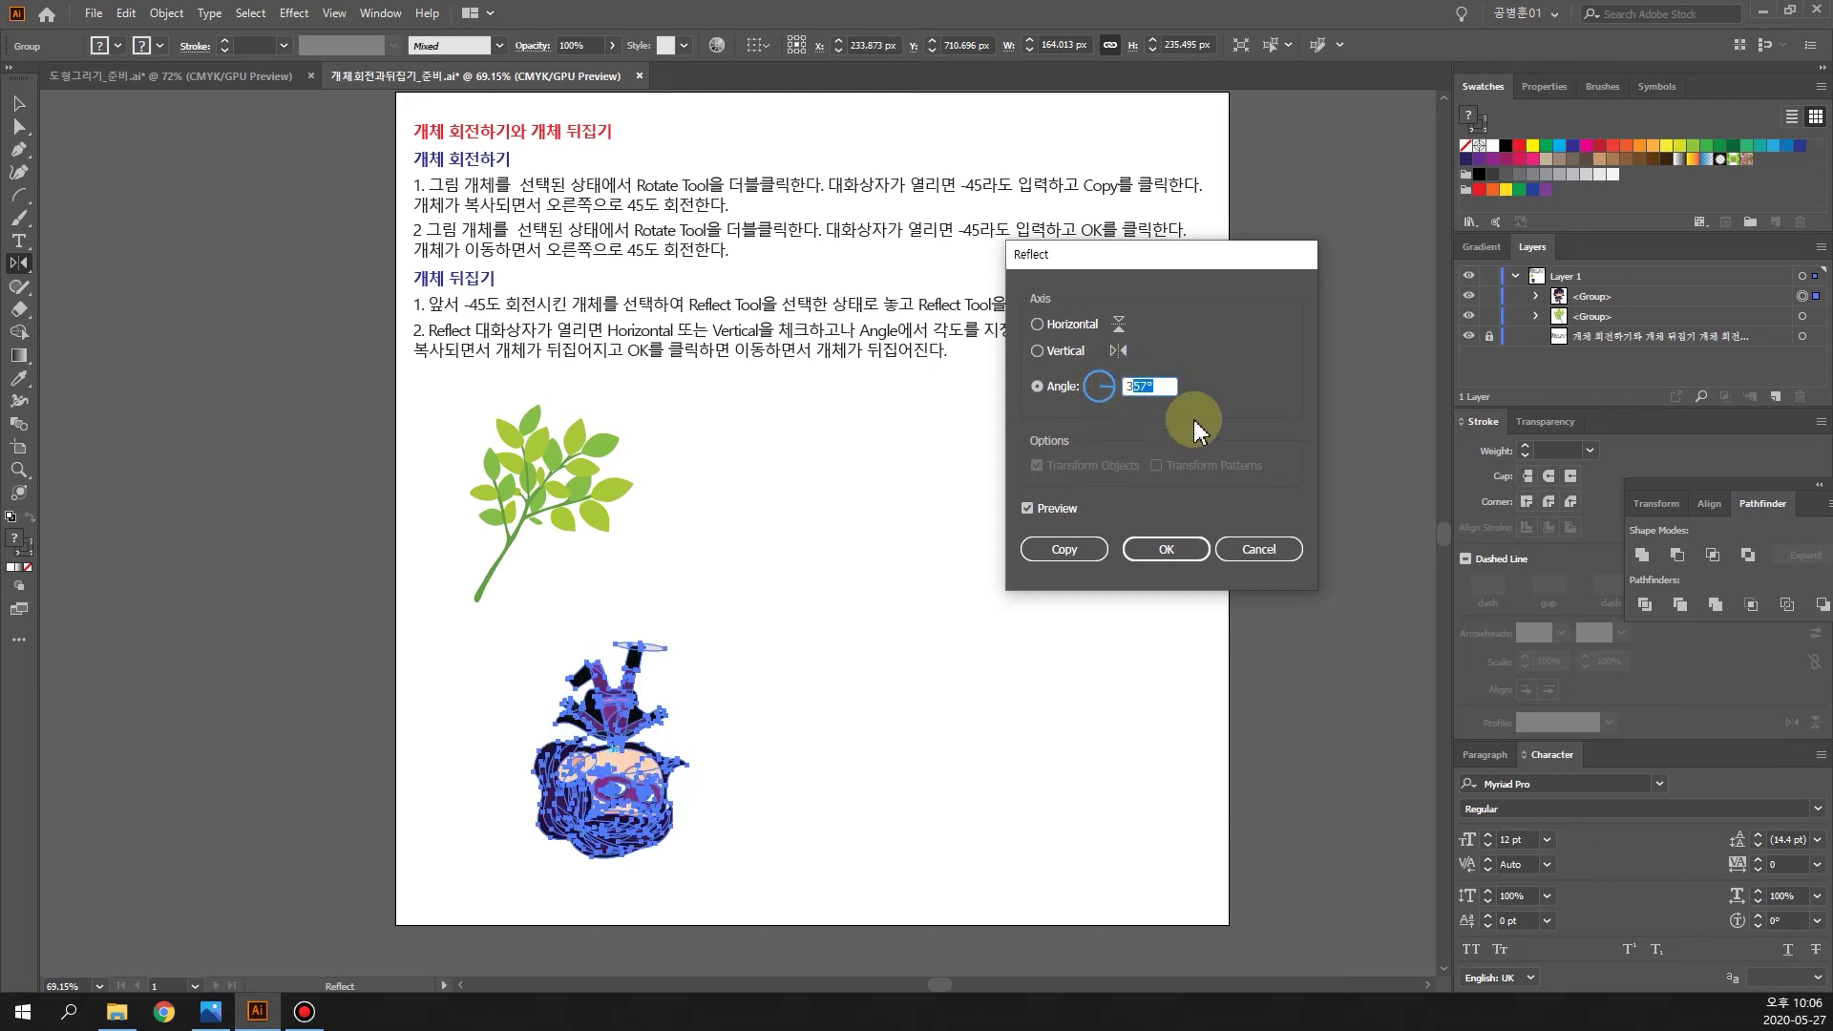
pyautogui.write('30')
pyautogui.click(1055, 326)
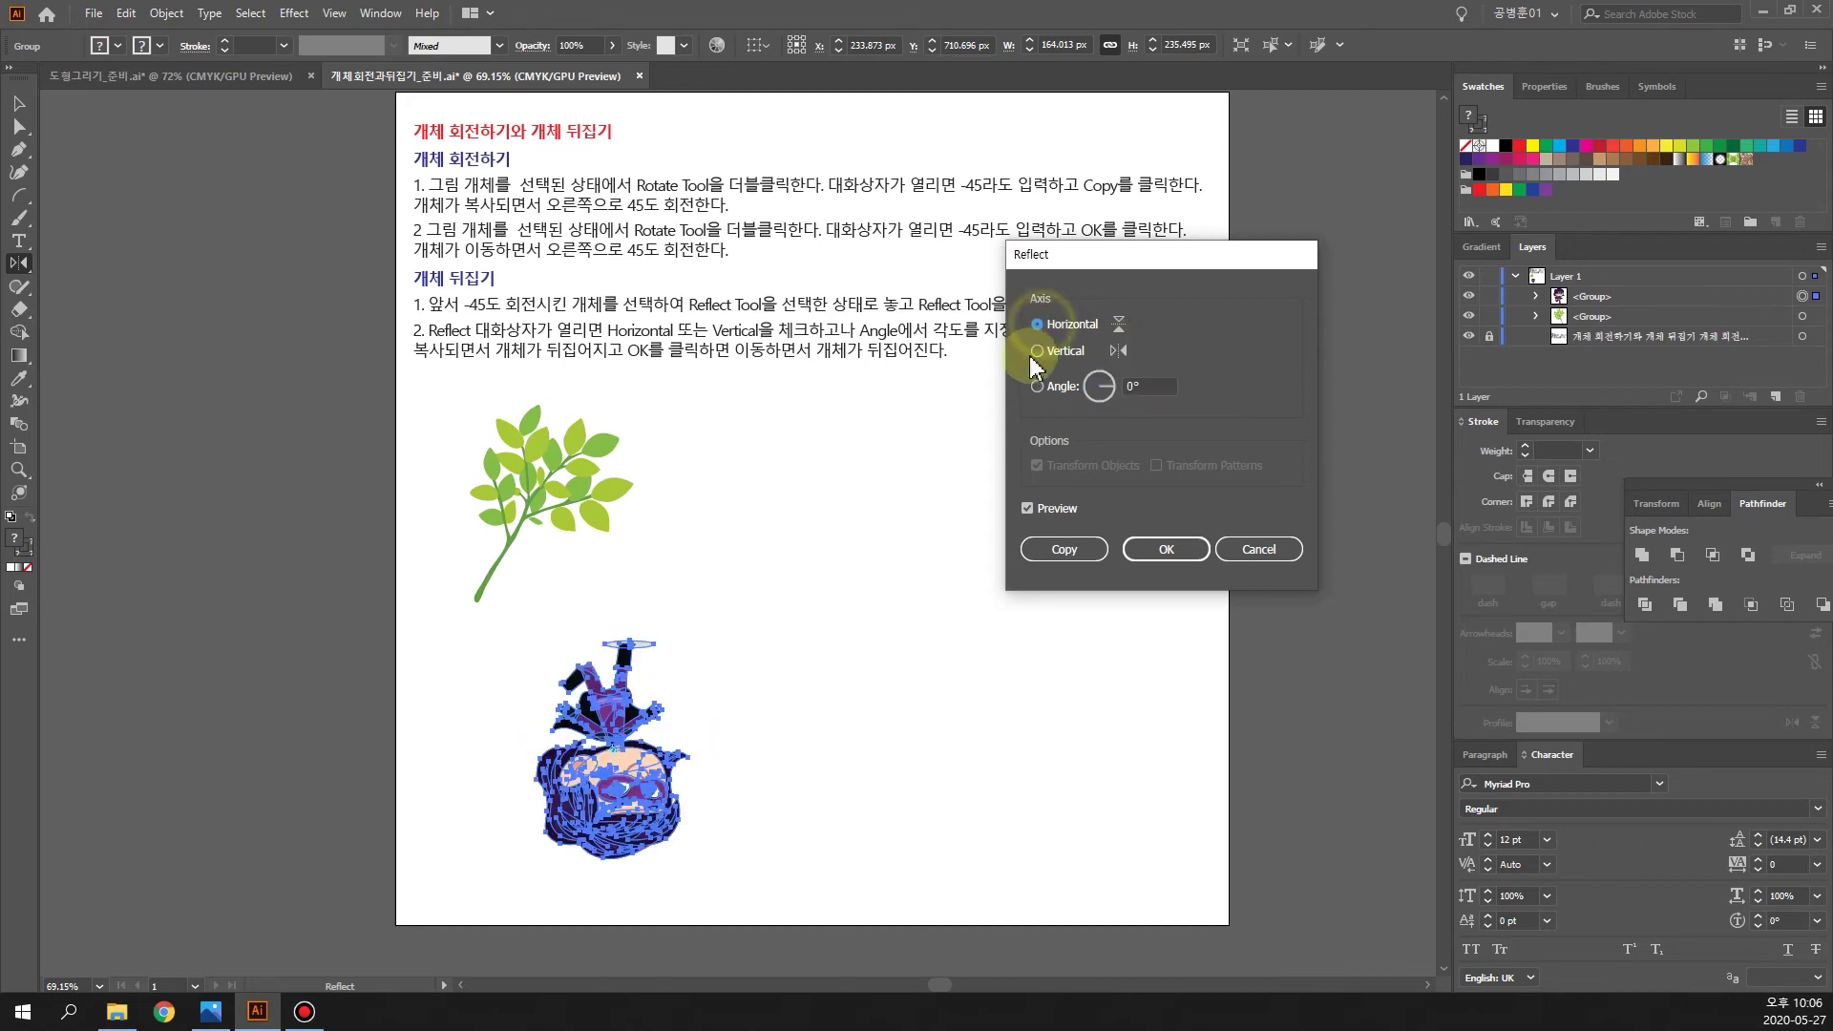
# Step: Create a reflected copy of the girl character using the Vertical axis
pyautogui.click(1088, 355)
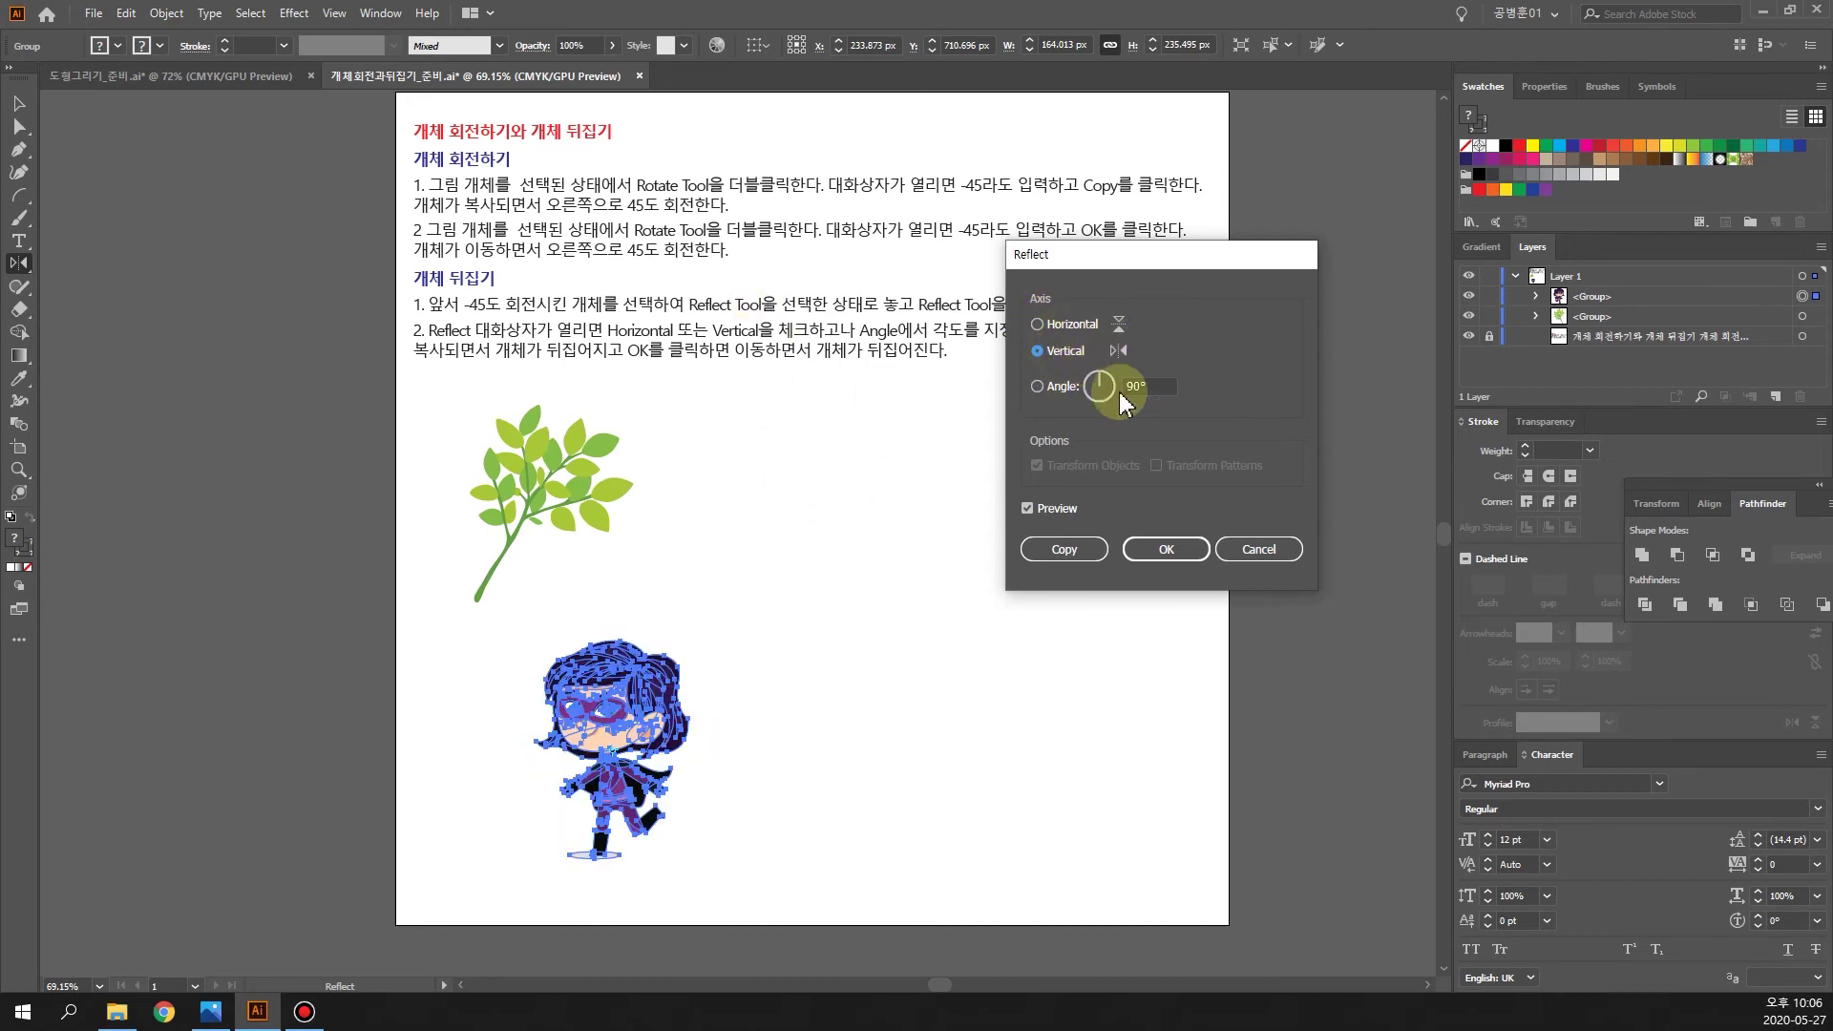
pyautogui.click(1064, 550)
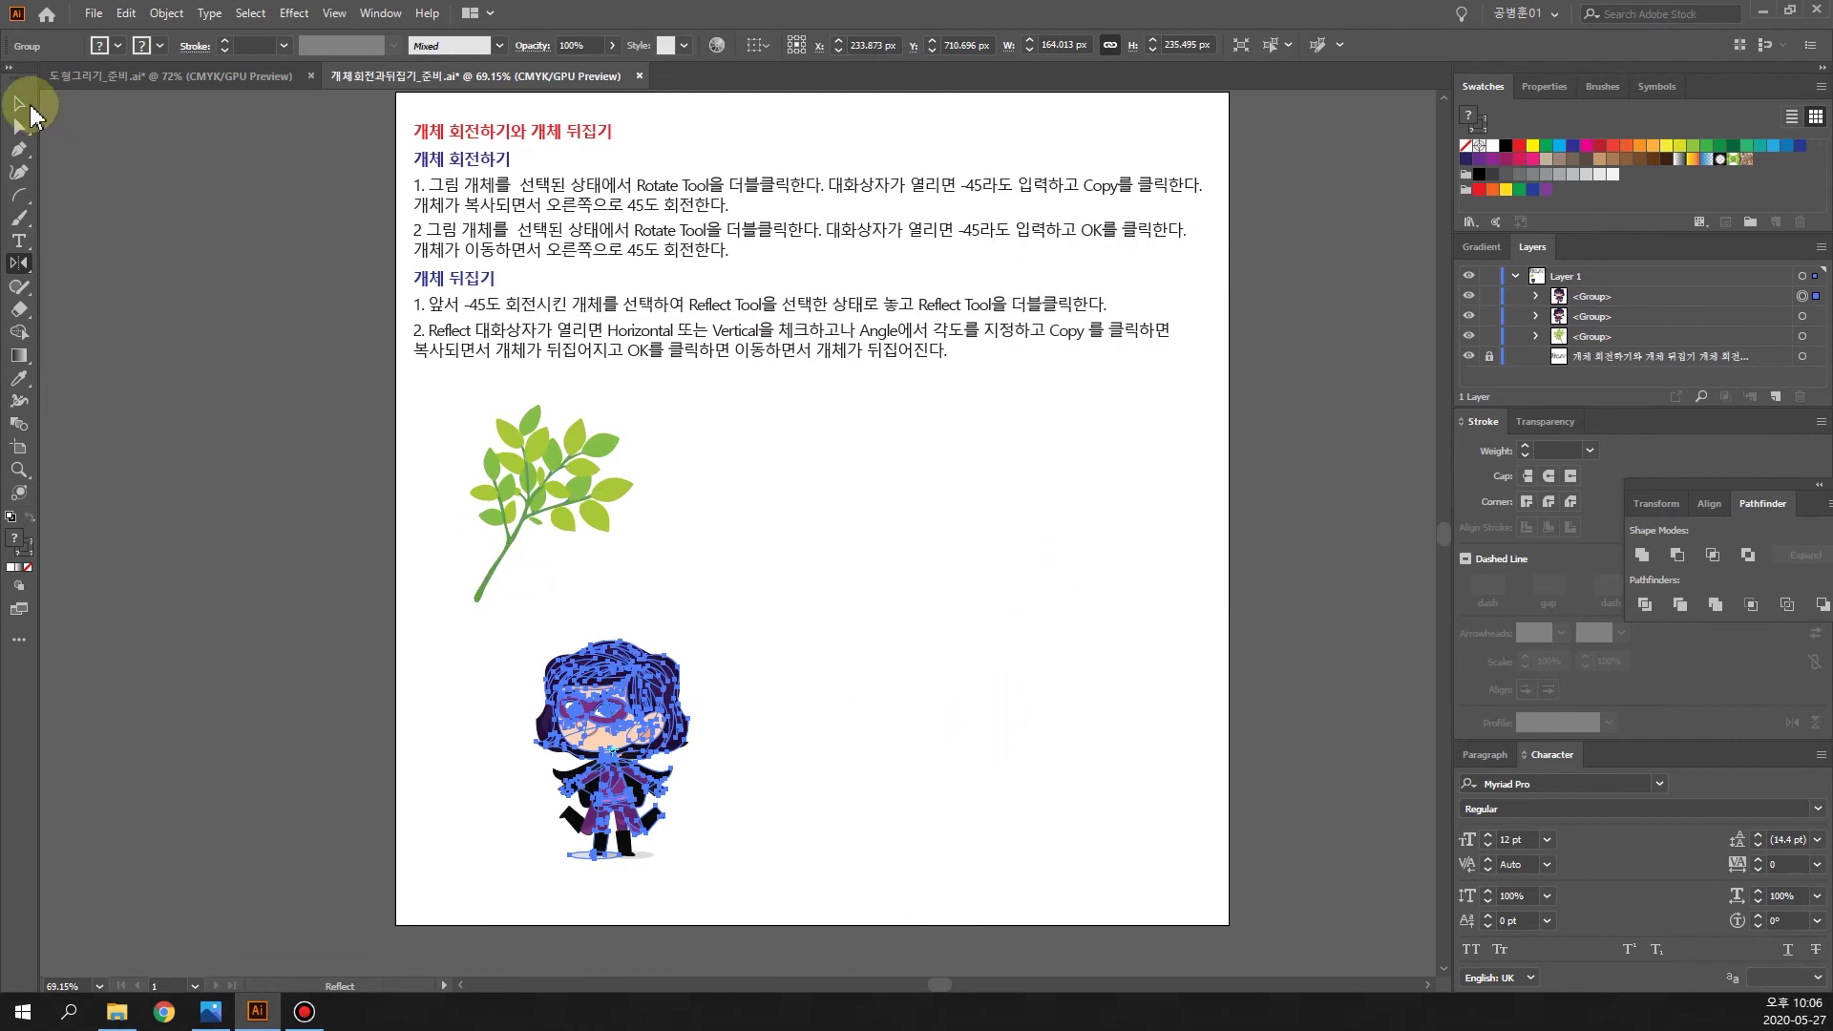
# Step: Move the reflected copy of the girl character to the right so it stands level beside the original
pyautogui.click(19, 103)
pyautogui.moveTo(646, 759); pyautogui.dragTo(842, 740)
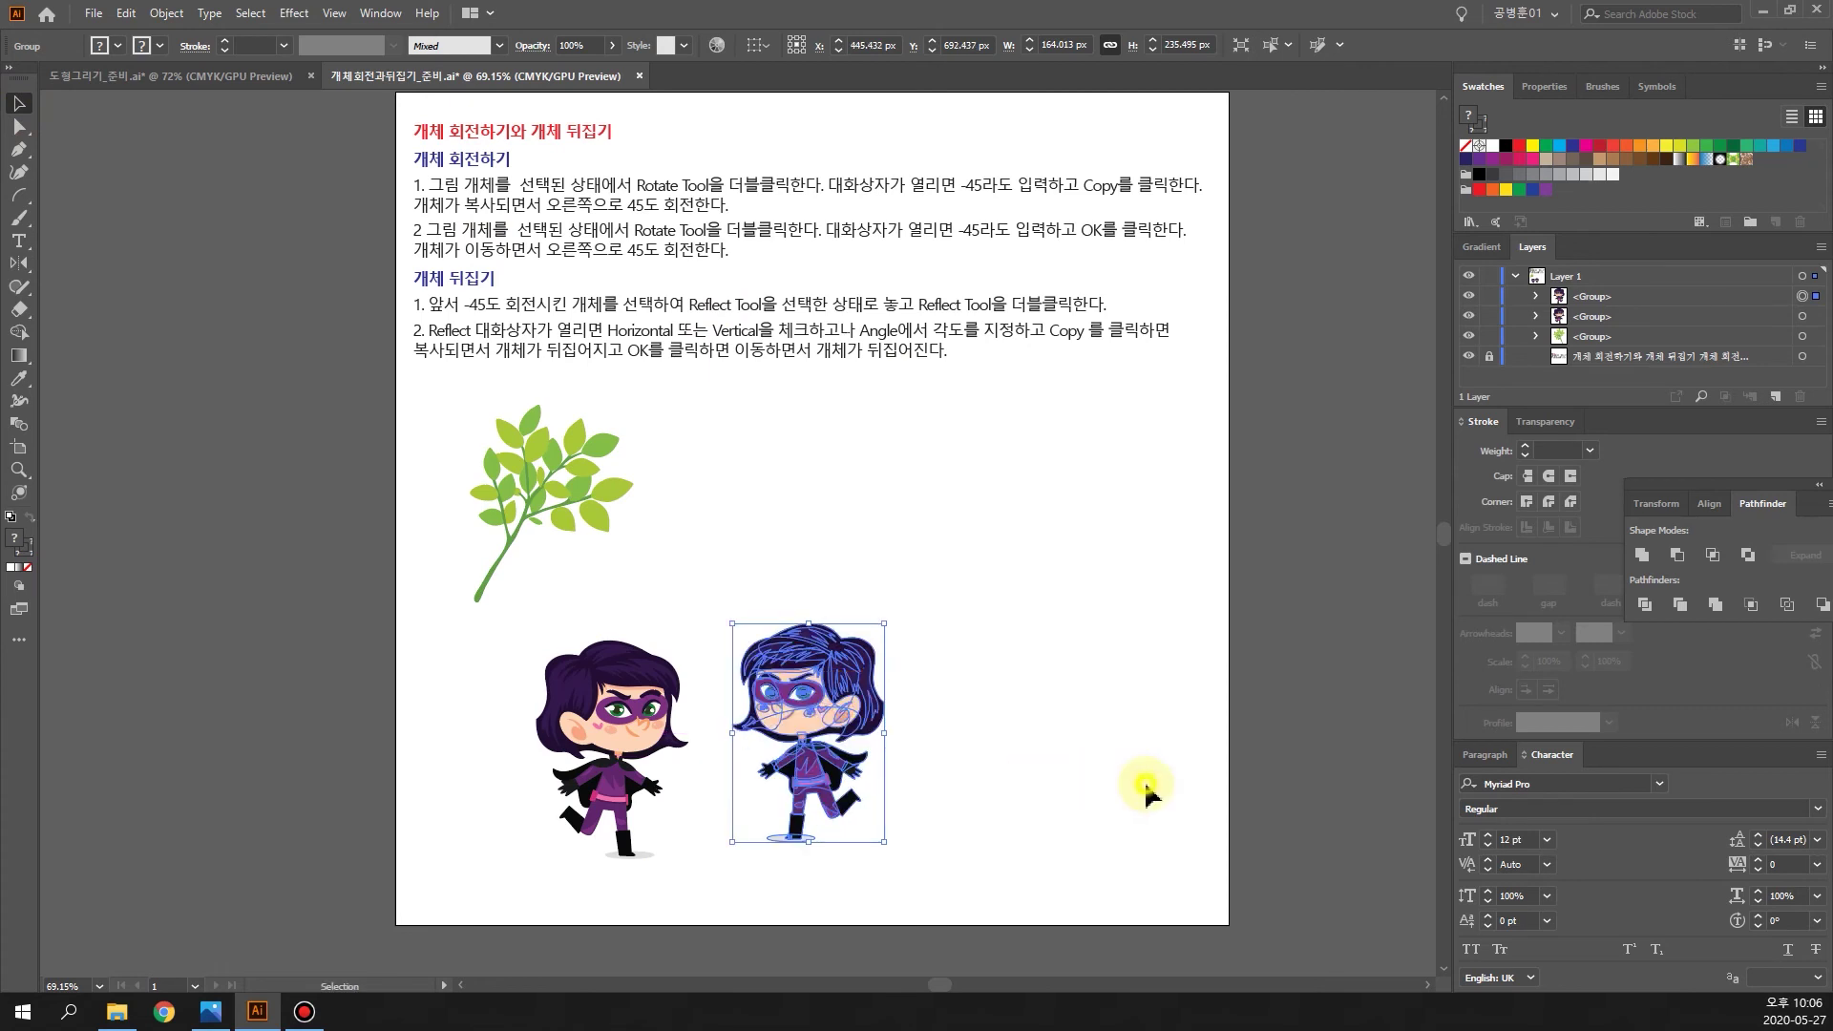
pyautogui.click(955, 812)
pyautogui.click(817, 733)
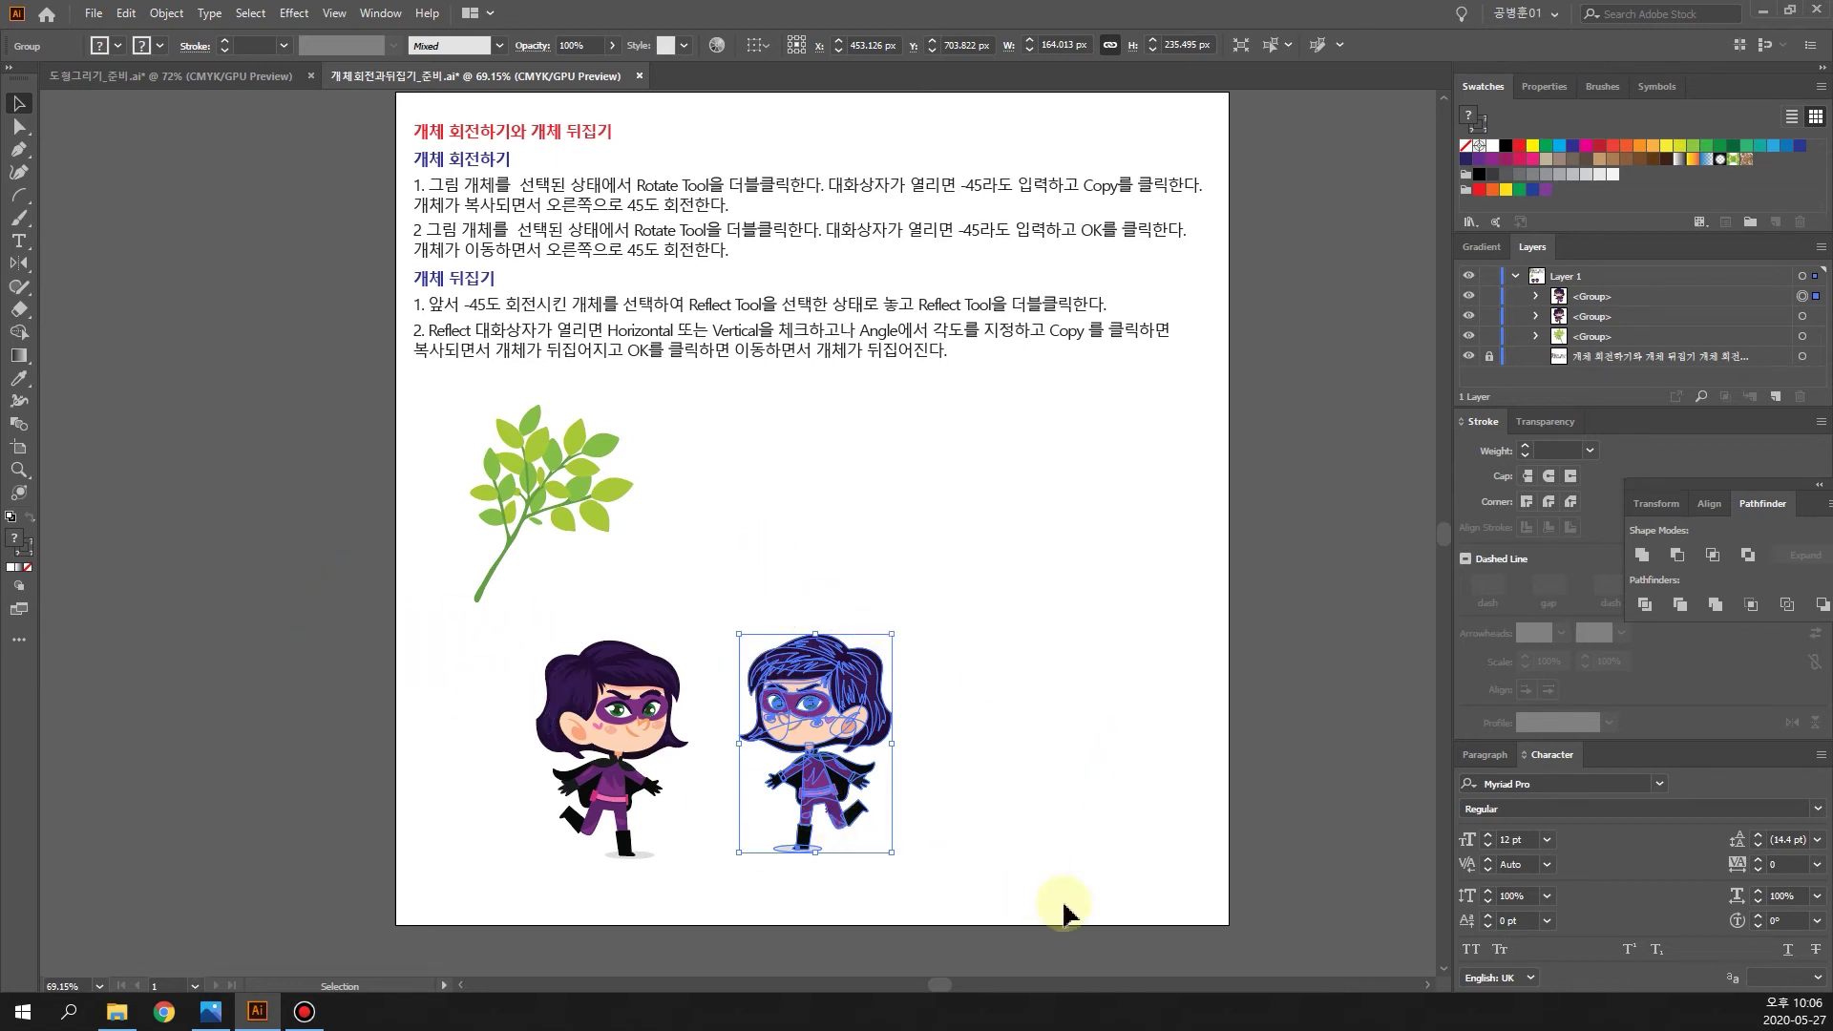
pyautogui.moveTo(827, 718); pyautogui.dragTo(819, 730)
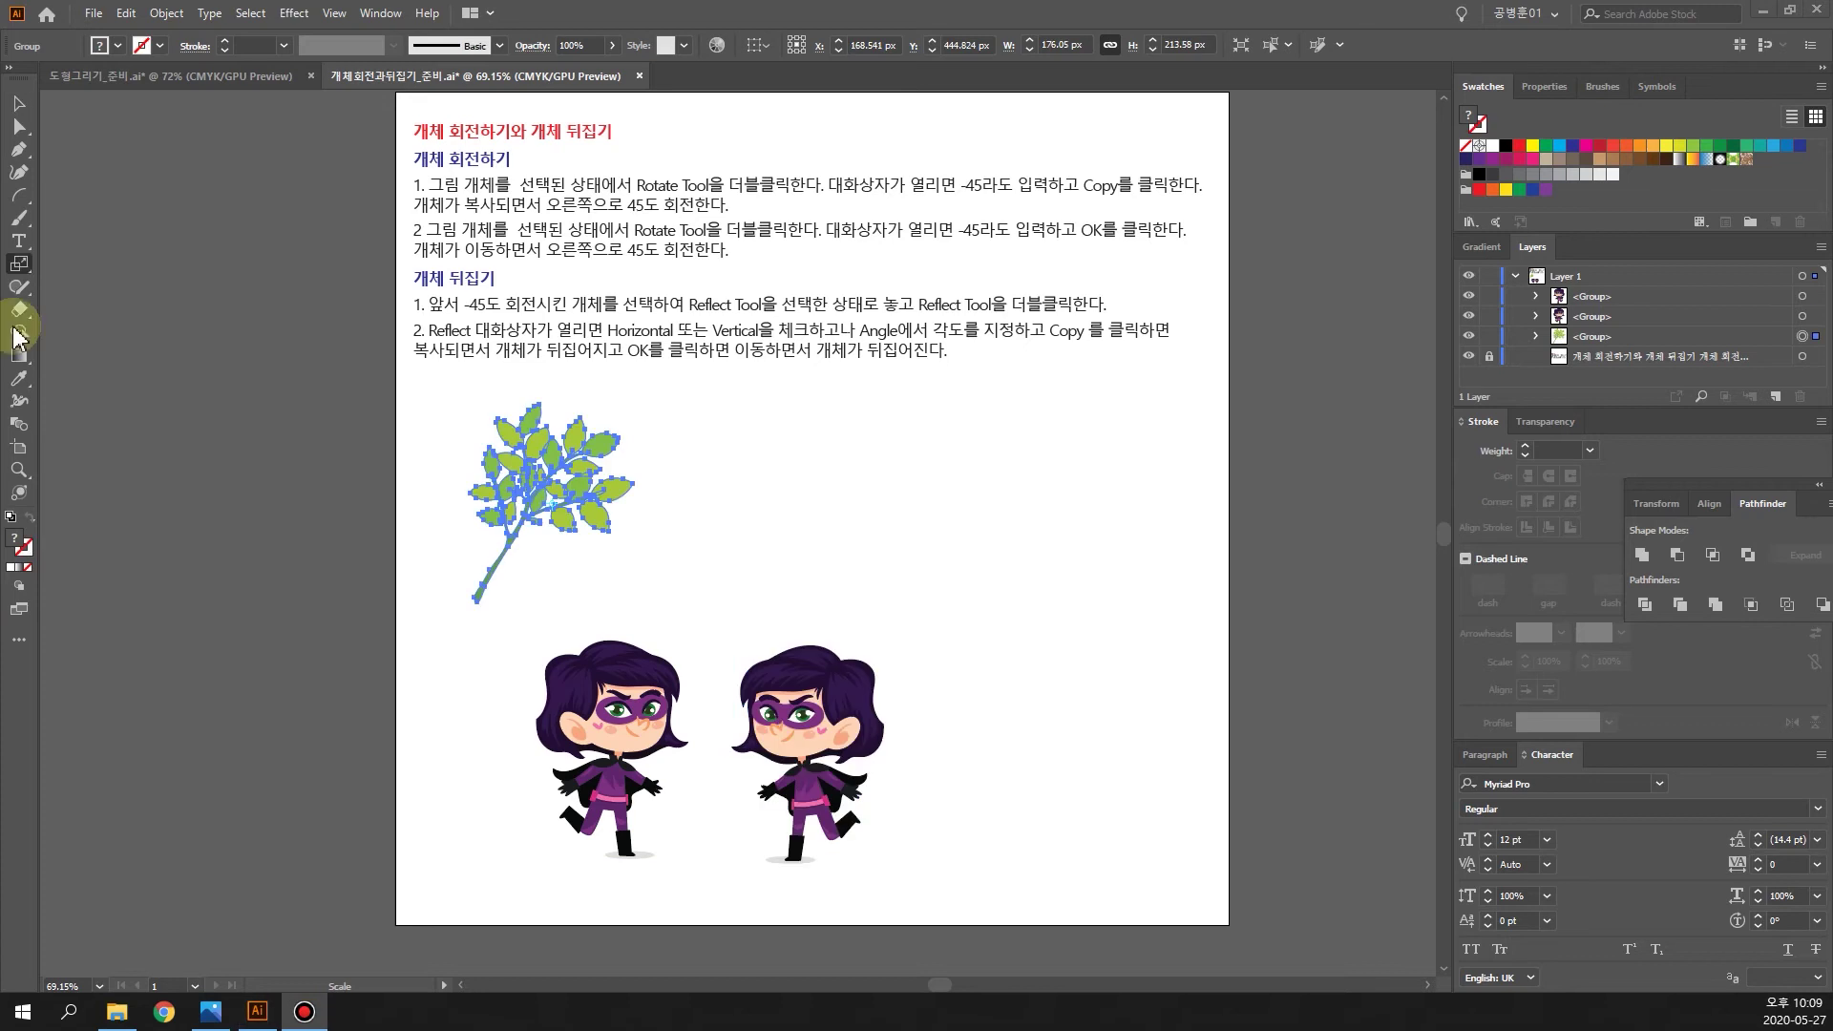
# Step: Create a copy of the green branch scaled uniformly to 110% and move it just right of the original
pyautogui.click(23, 265)
pyautogui.moveTo(23, 273); pyautogui.dragTo(91, 298)
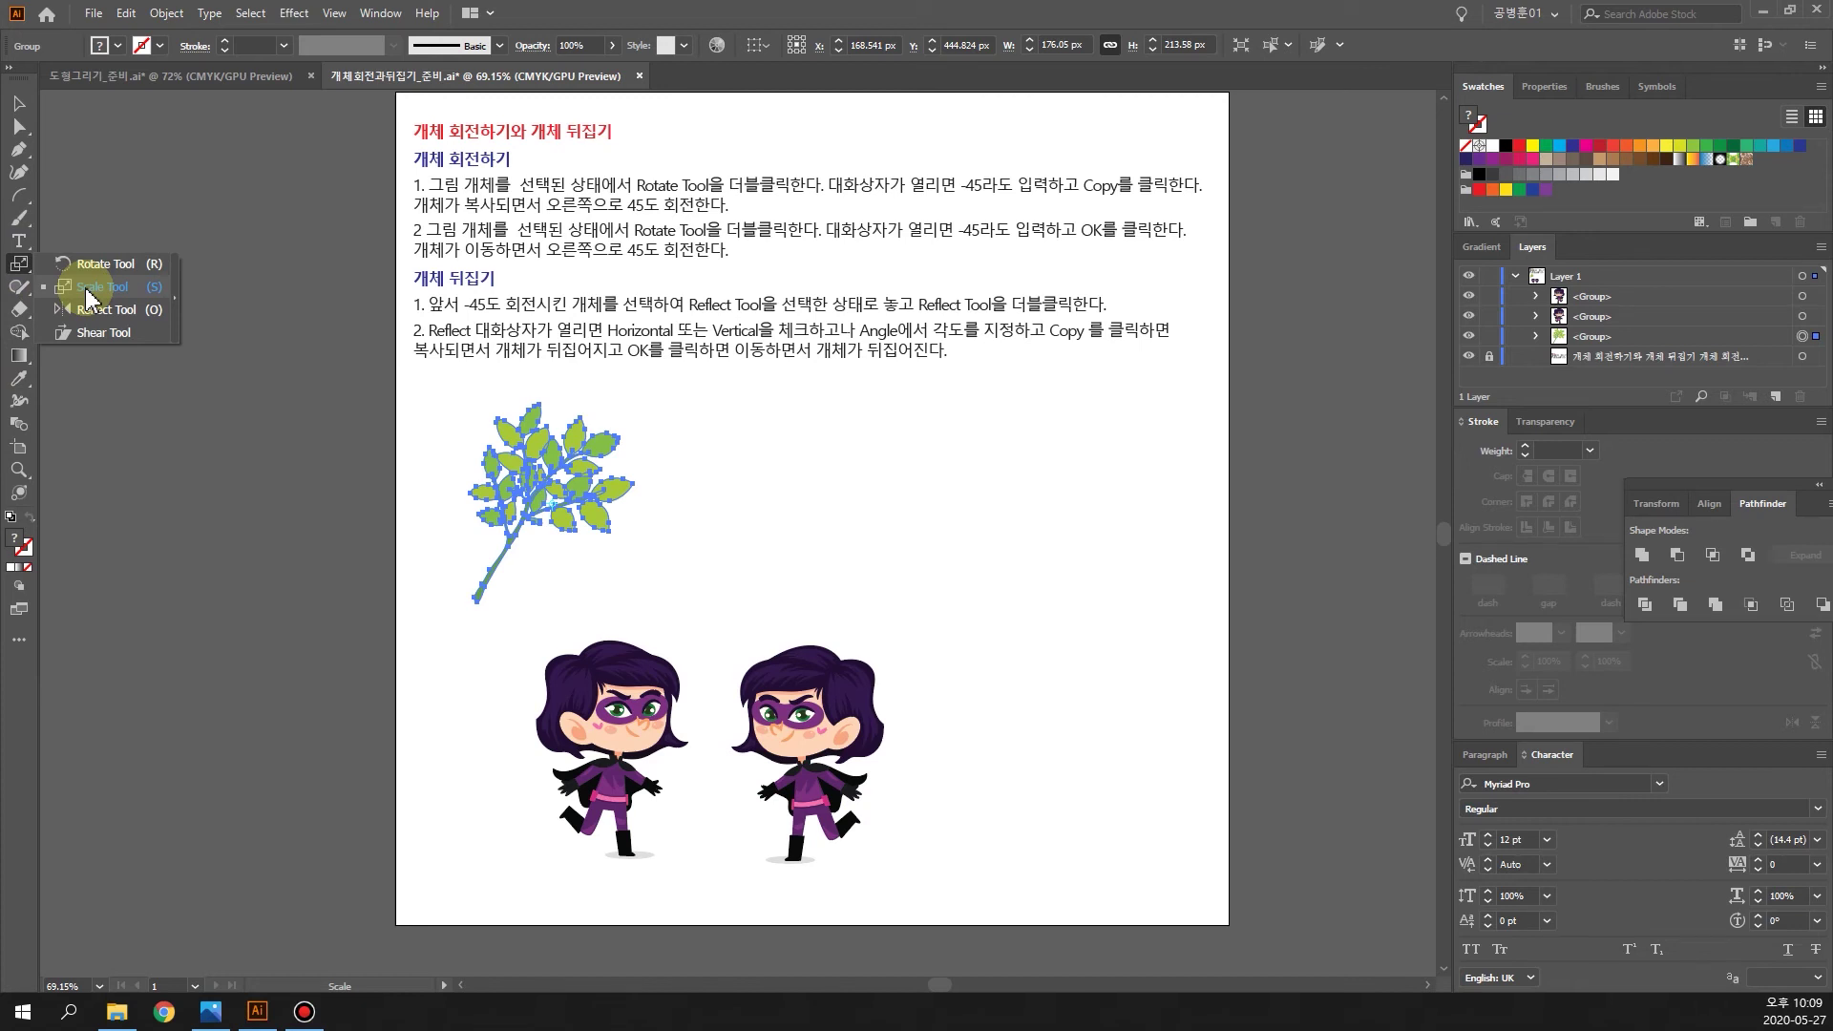
pyautogui.moveTo(89, 298); pyautogui.dragTo(89, 291)
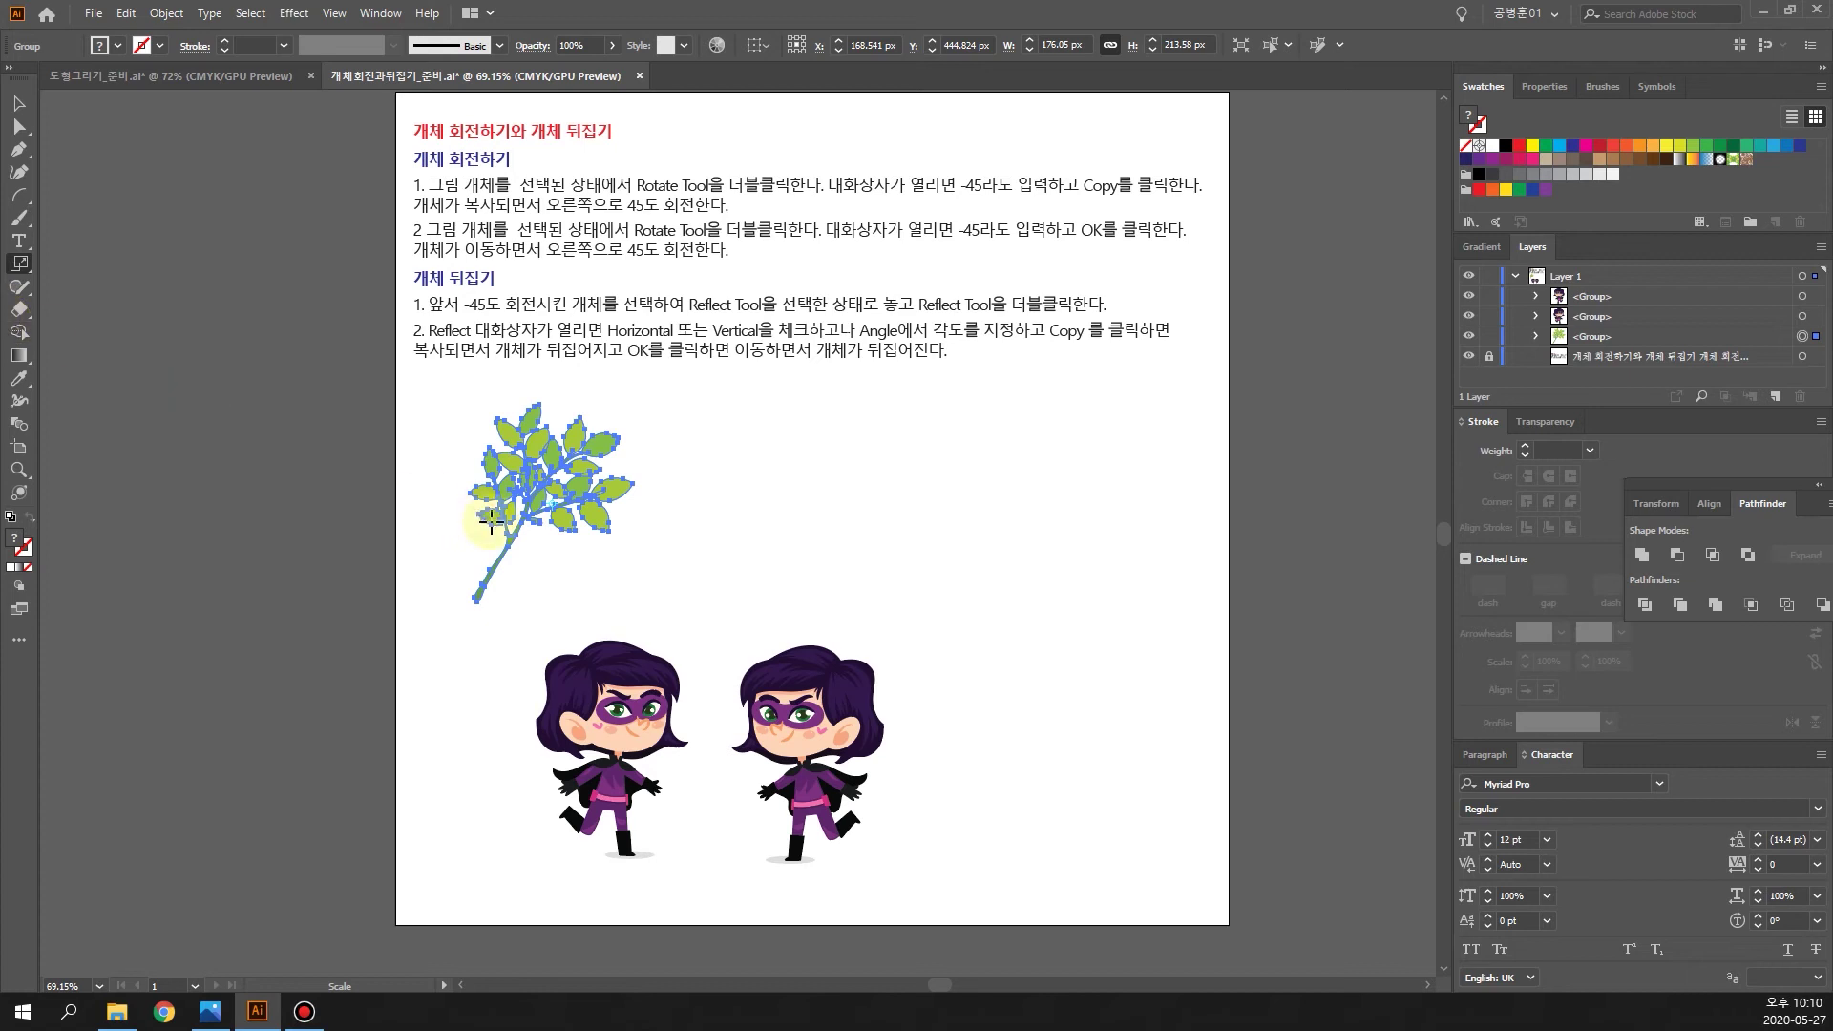
pyautogui.click(19, 105)
pyautogui.moveTo(396, 392); pyautogui.dragTo(674, 613)
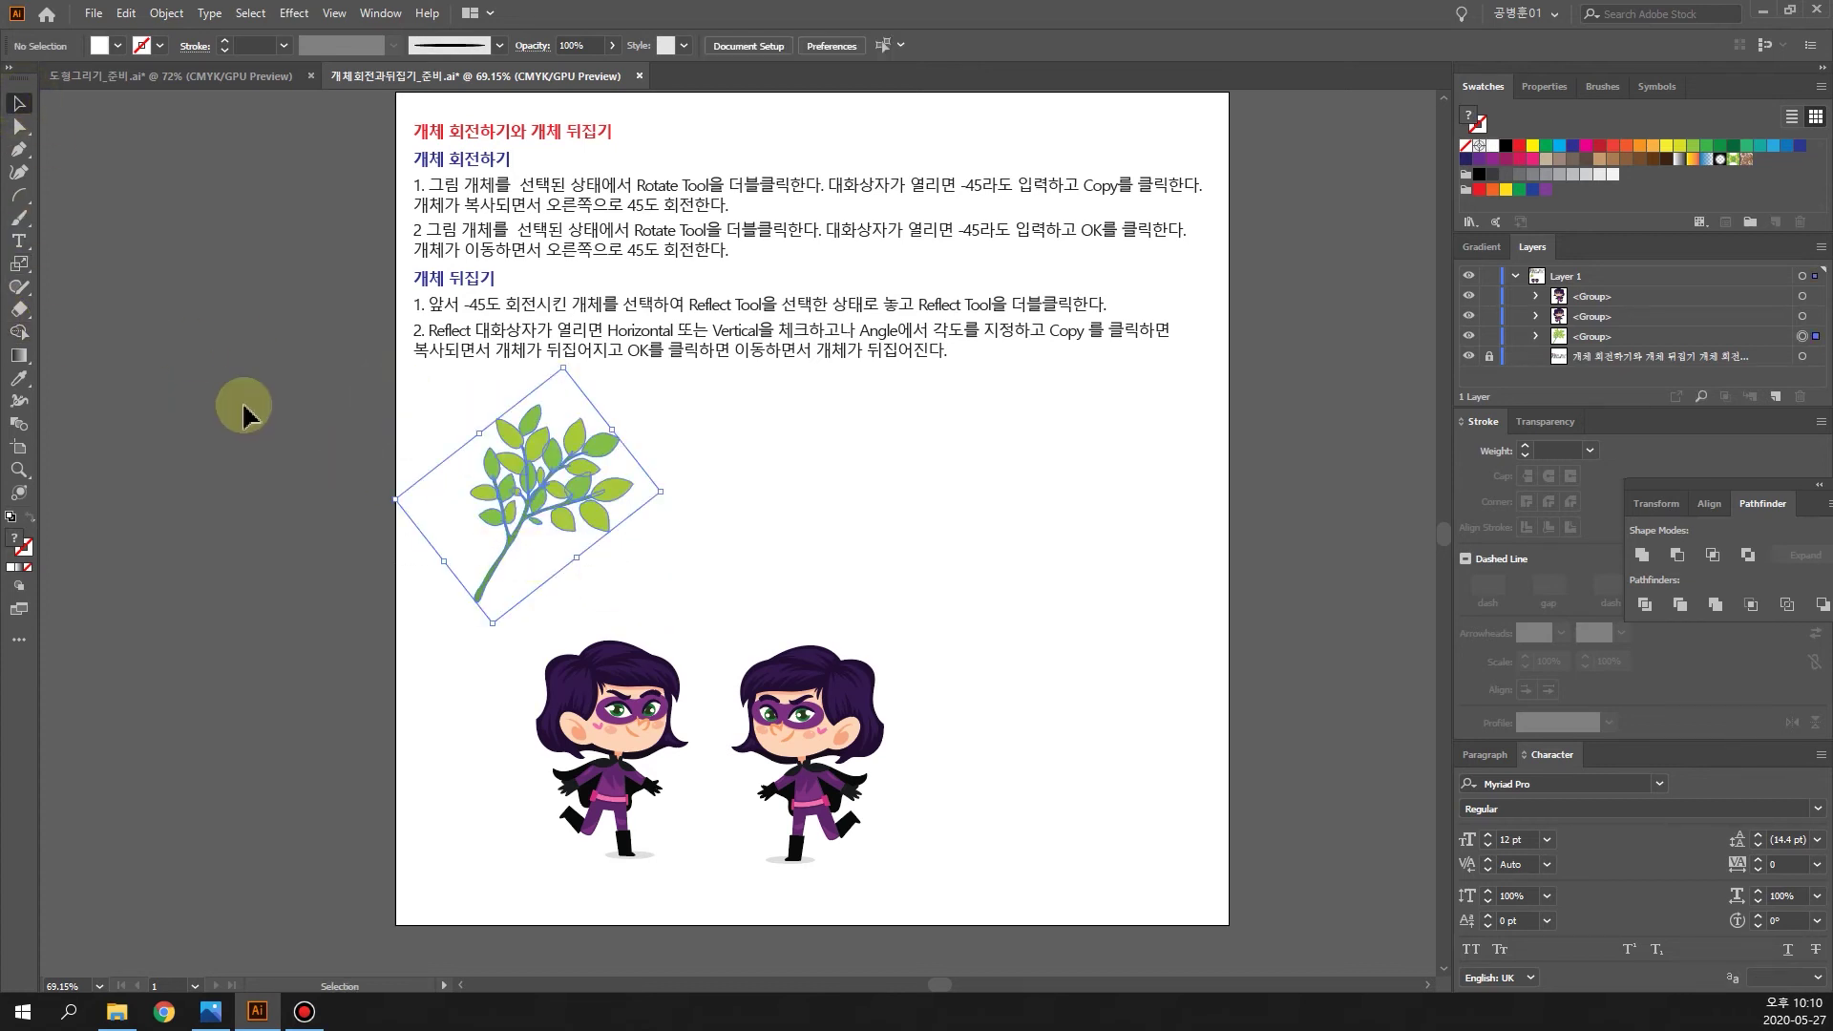
pyautogui.doubleClick(20, 265)
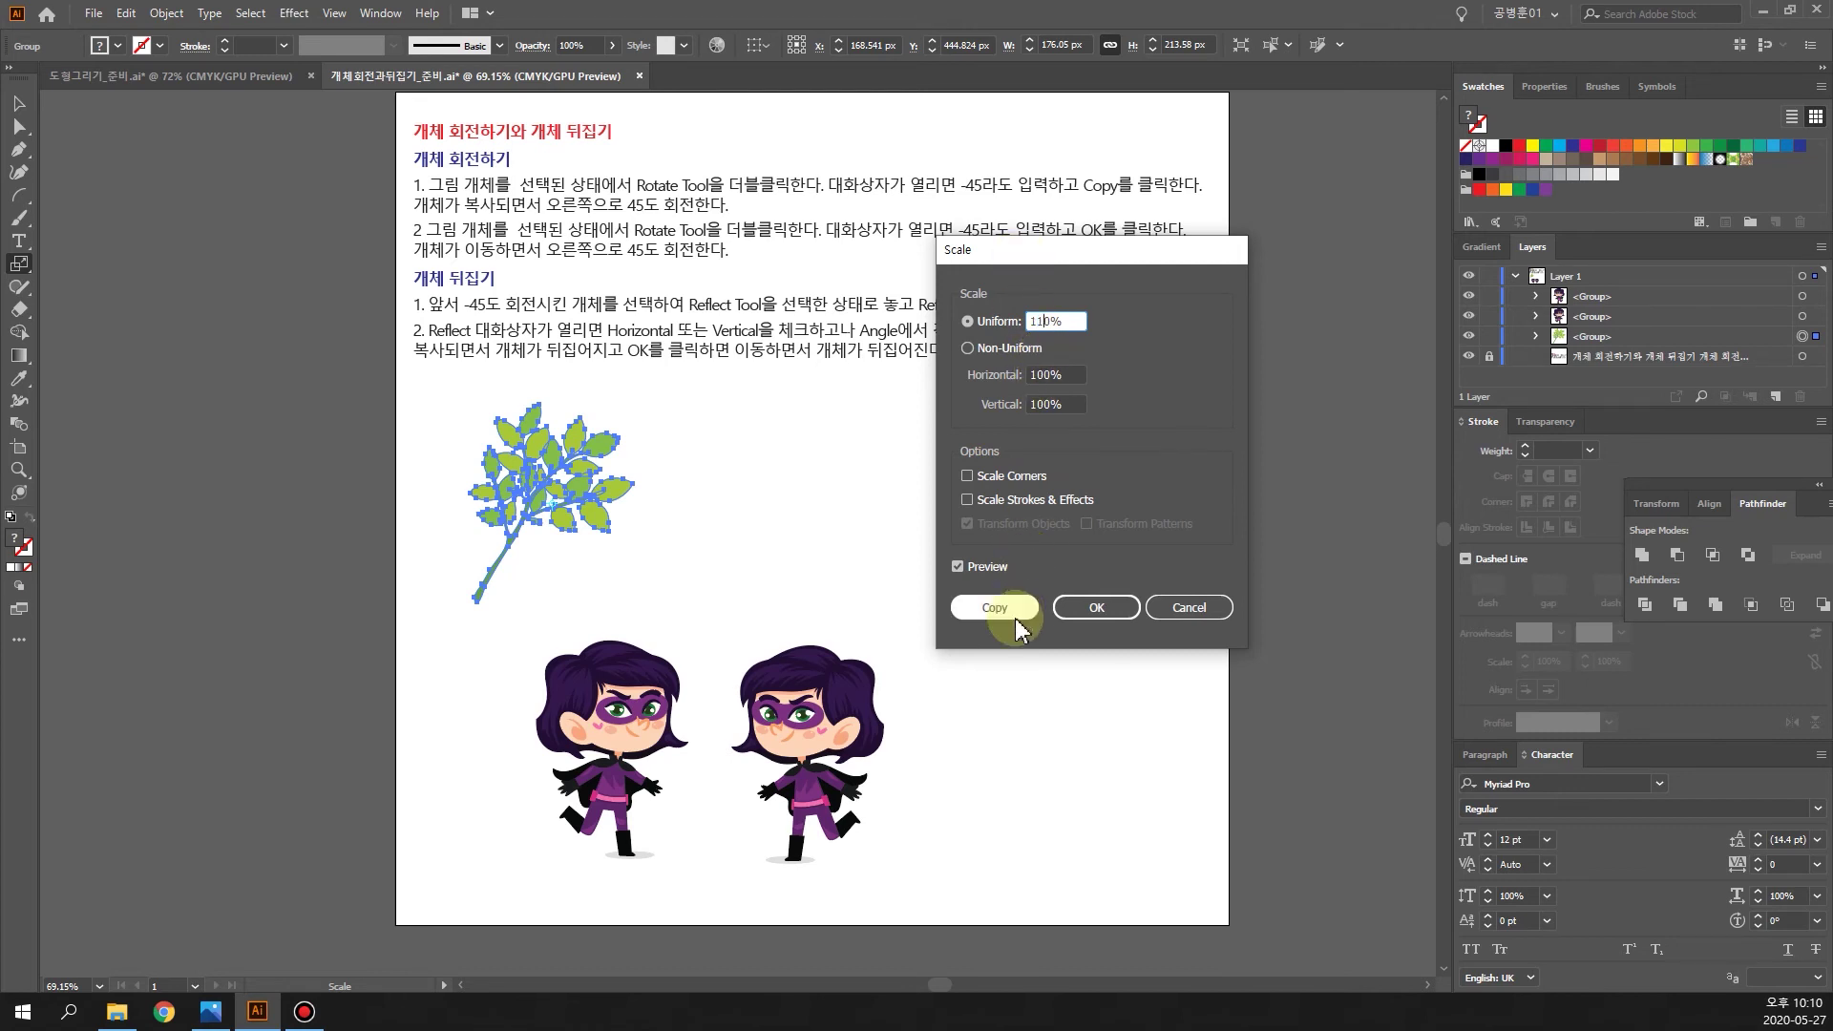
pyautogui.click(958, 567)
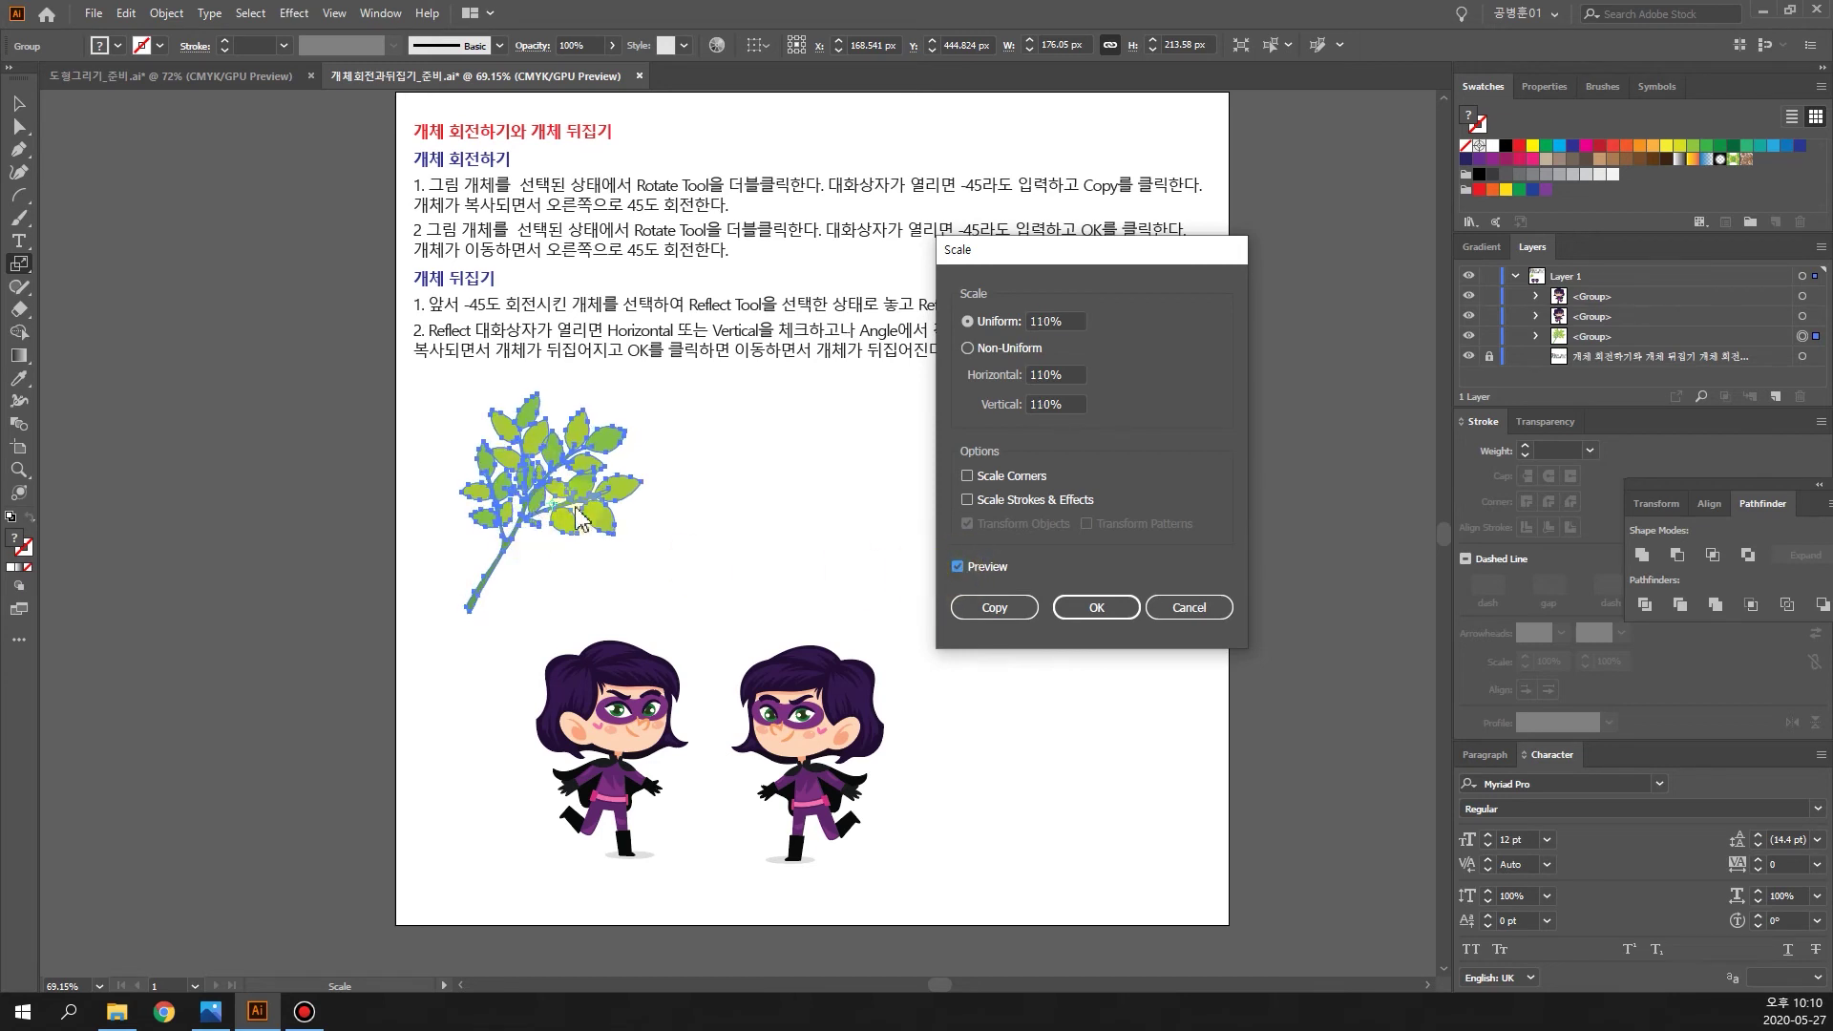
pyautogui.click(988, 619)
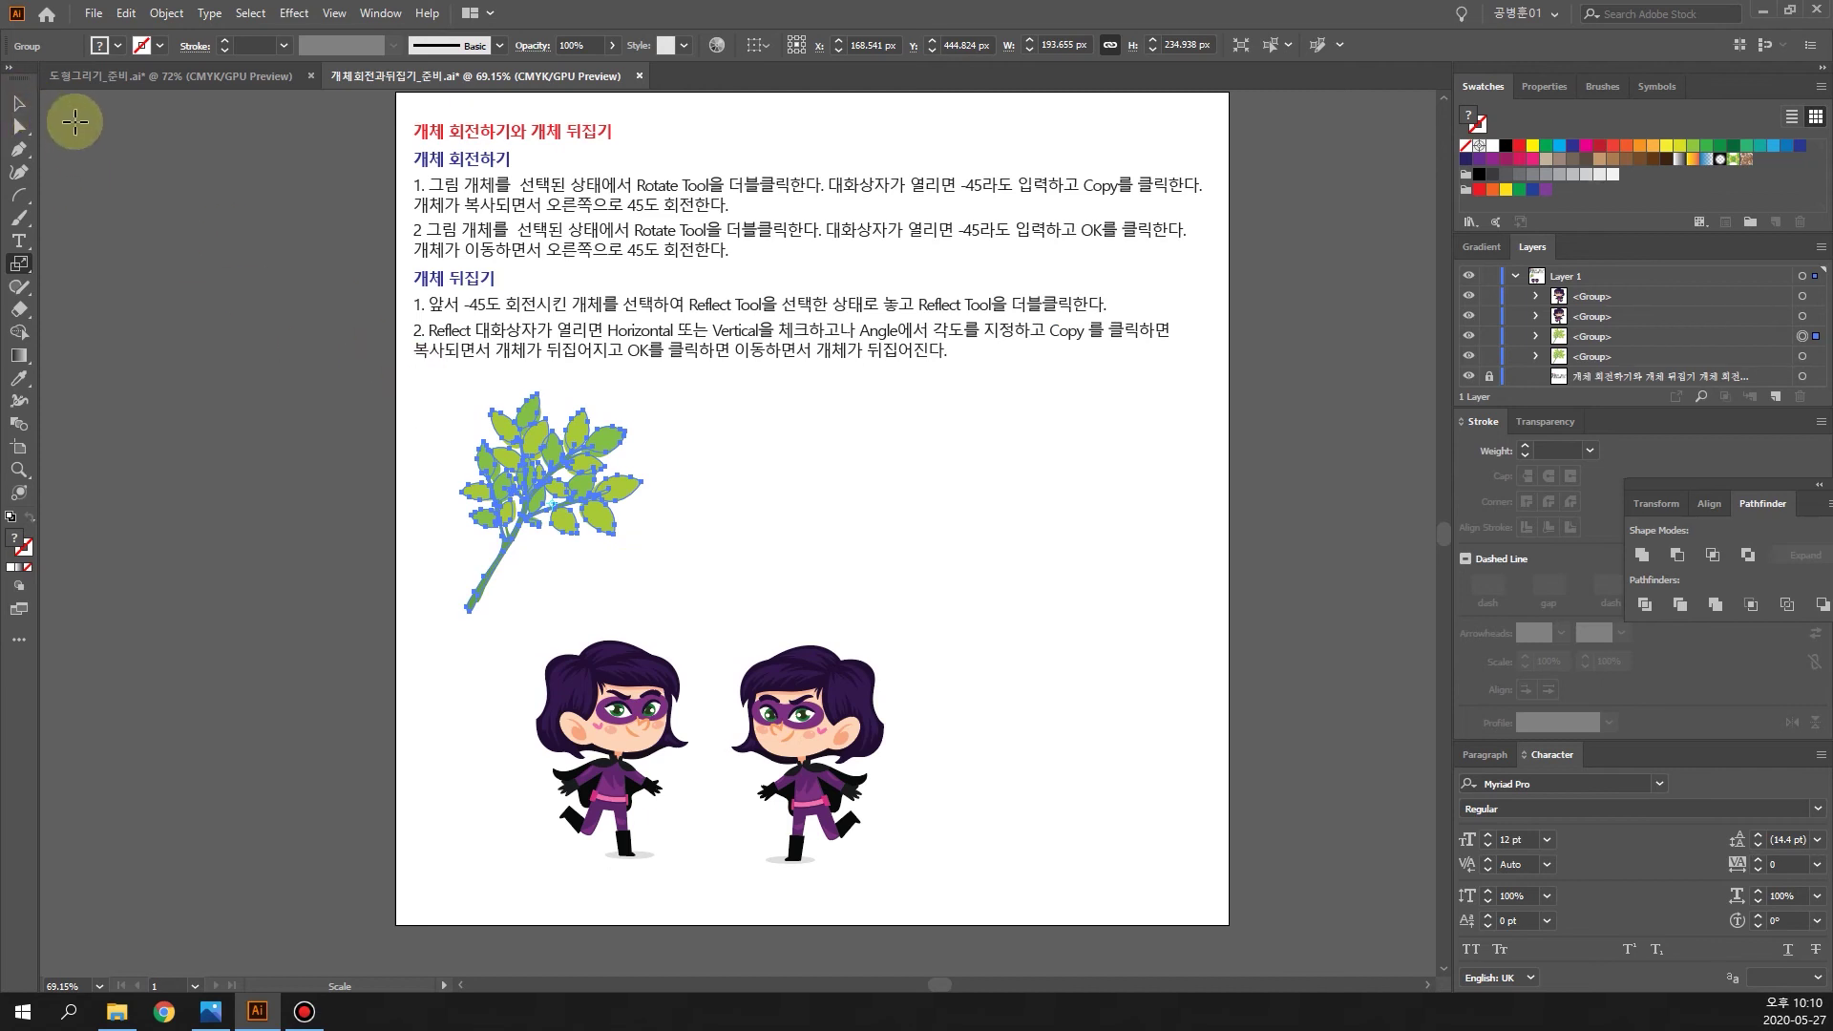
pyautogui.click(26, 105)
pyautogui.moveTo(557, 512); pyautogui.dragTo(716, 511)
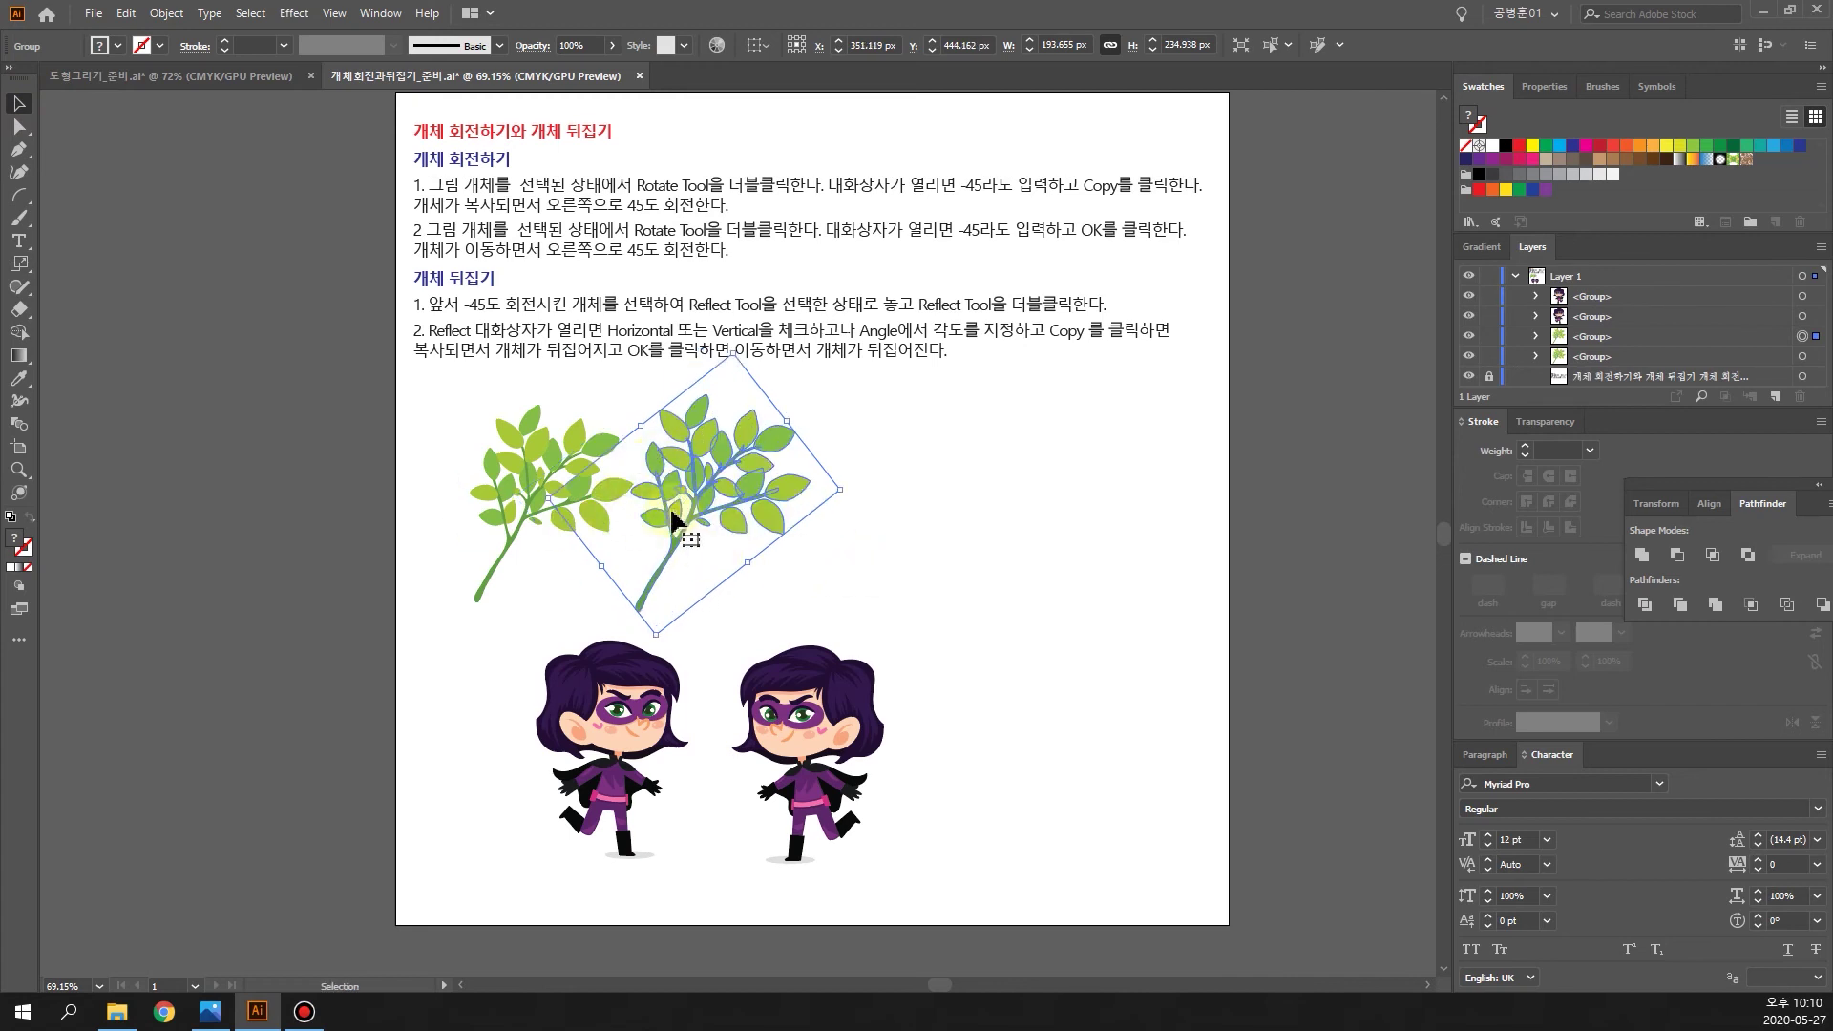
# Step: Create another 110% scaled copy from the second branch and place it at the right end of the row
pyautogui.doubleClick(21, 272)
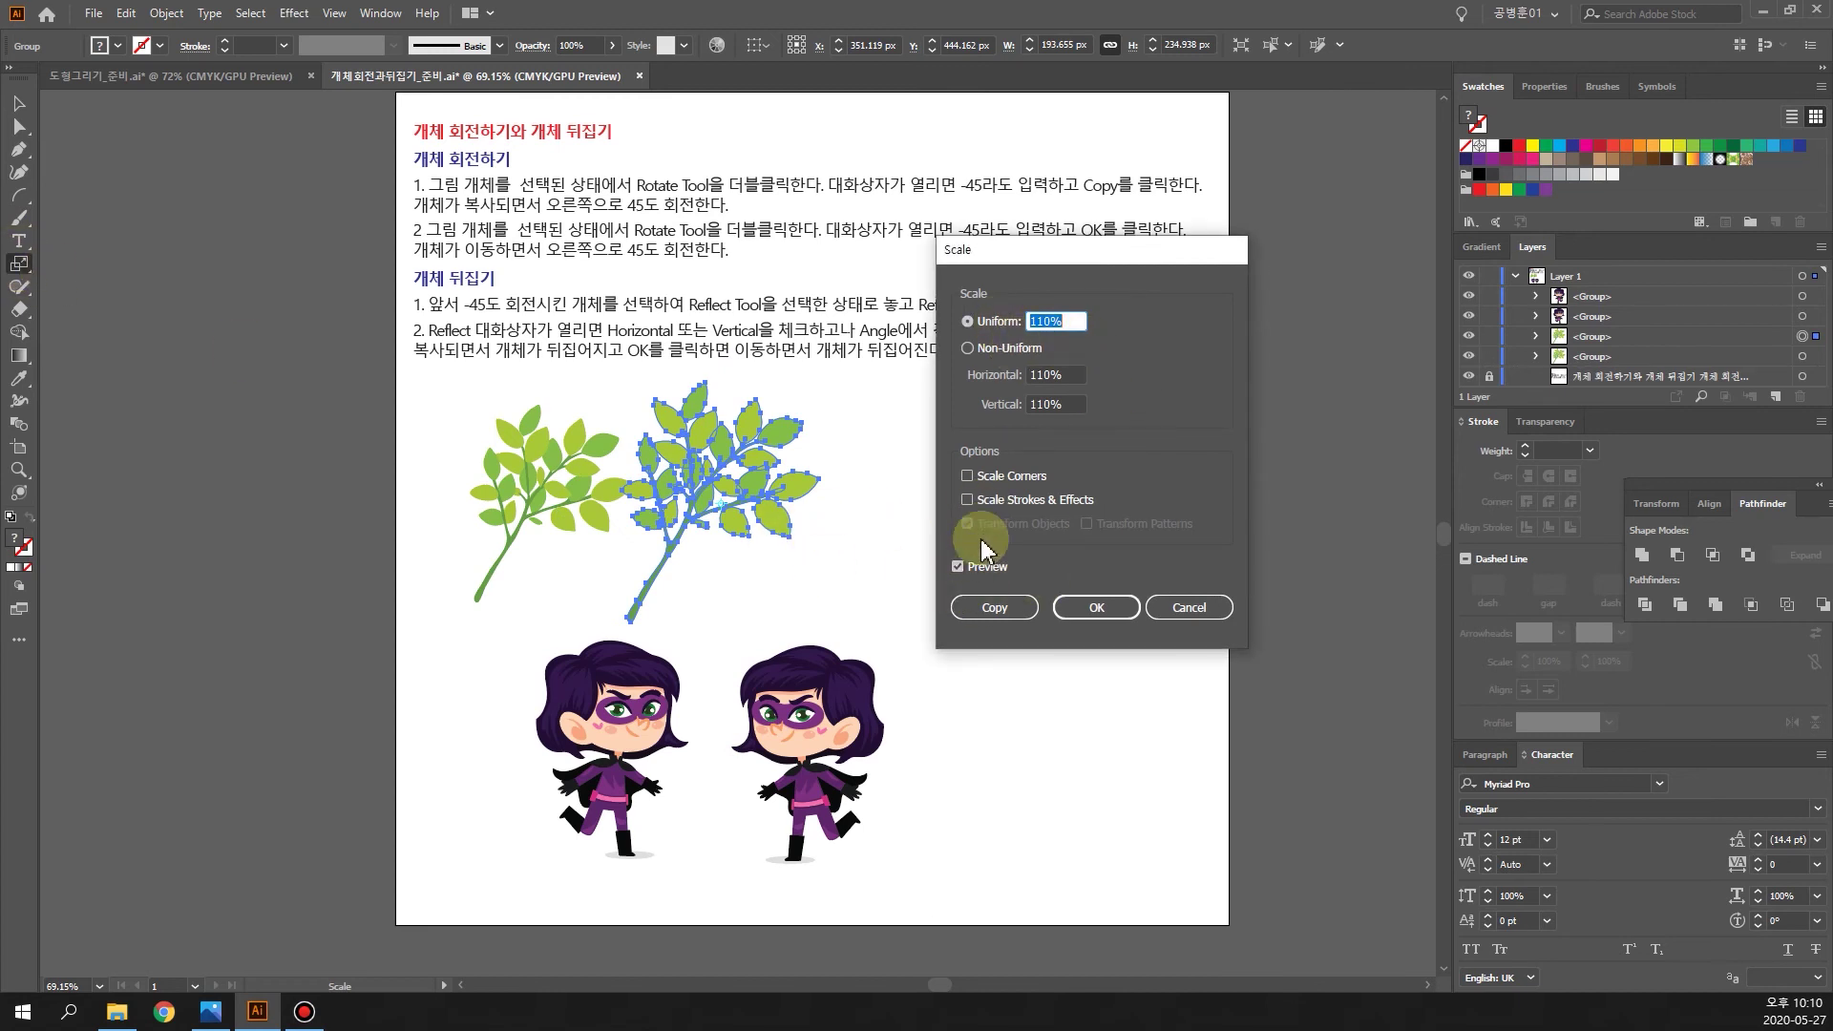
pyautogui.click(983, 607)
pyautogui.click(18, 103)
pyautogui.moveTo(758, 496); pyautogui.dragTo(1033, 525)
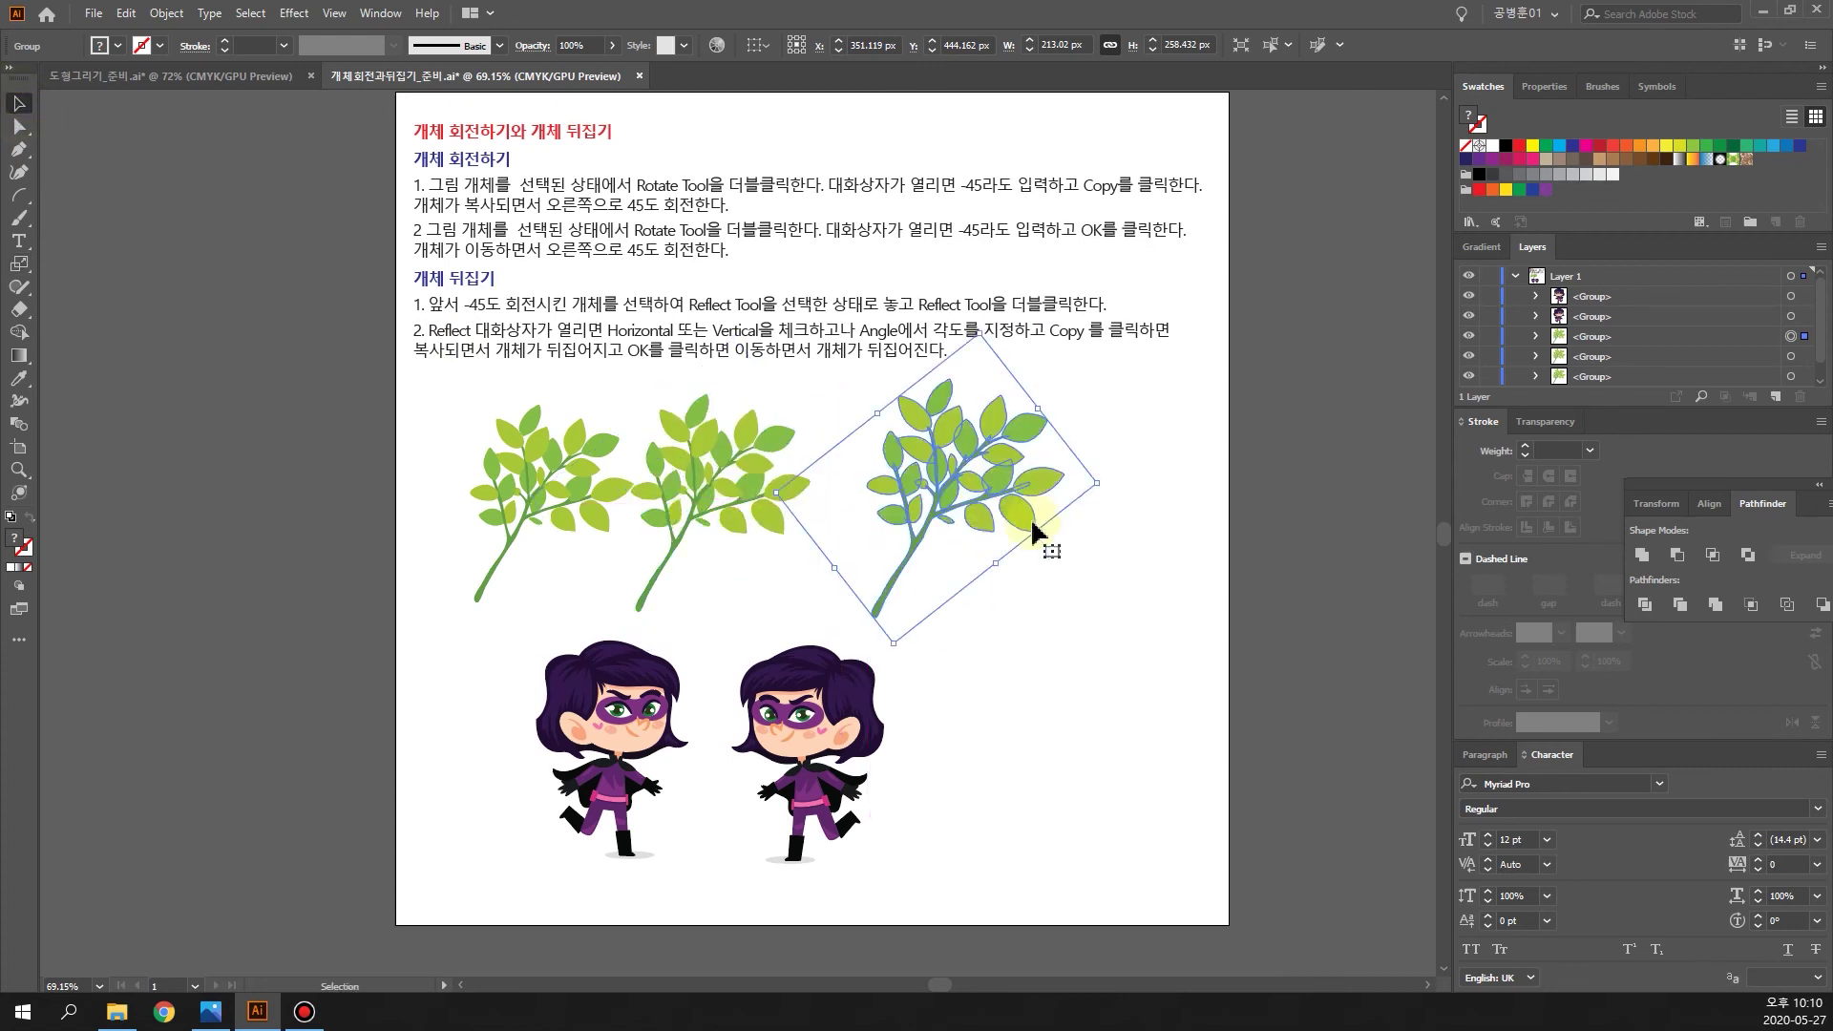
pyautogui.moveTo(992, 494); pyautogui.dragTo(887, 491)
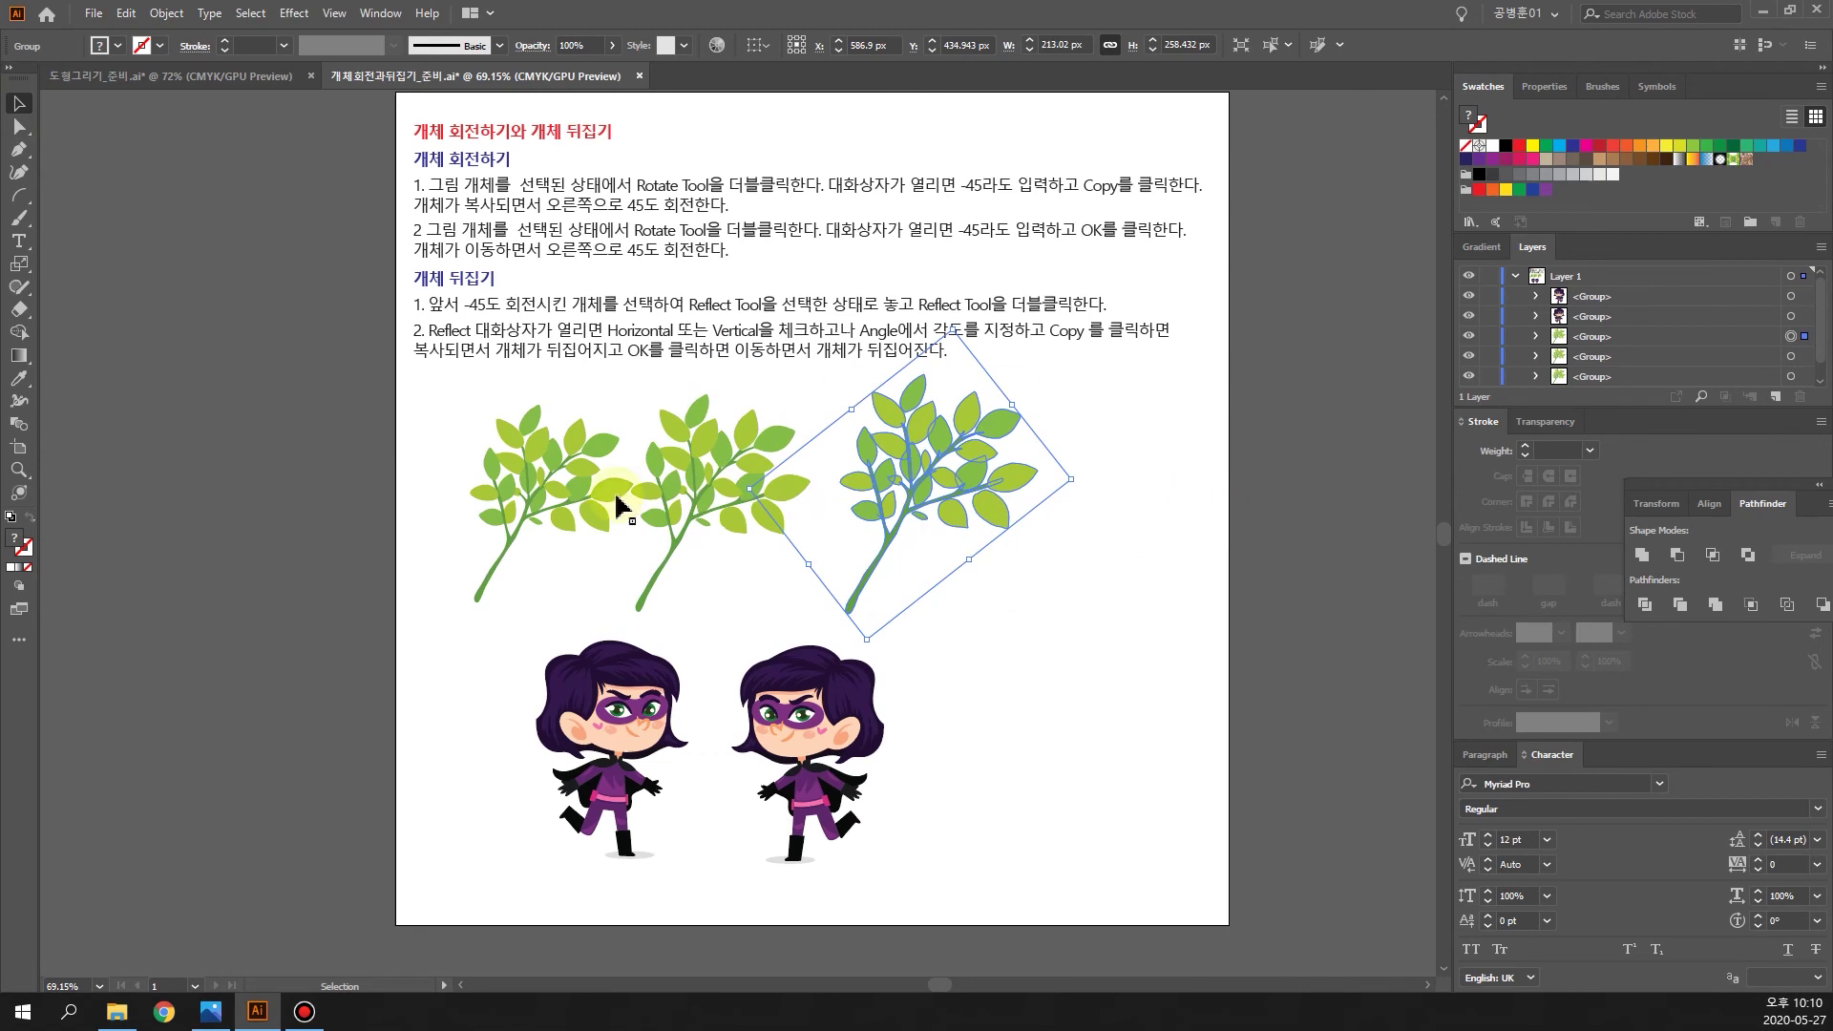
pyautogui.click(1088, 577)
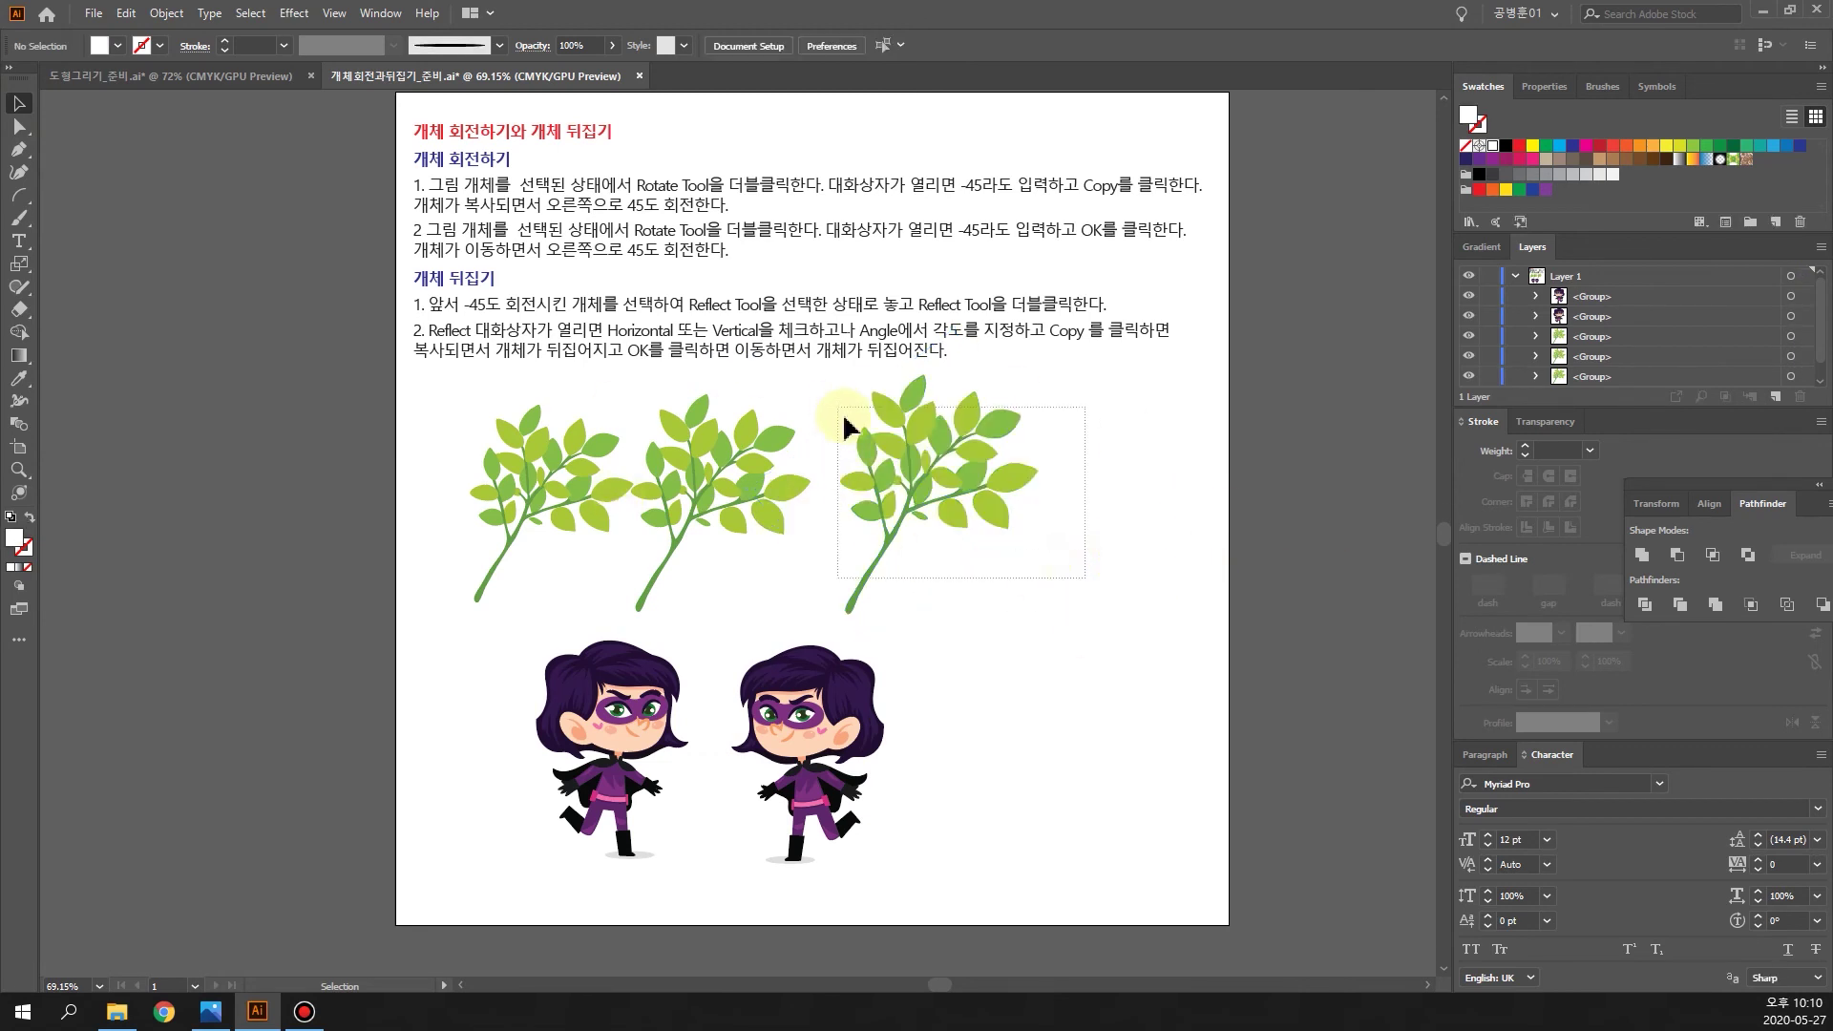
pyautogui.click(964, 486)
pyautogui.moveTo(1017, 528); pyautogui.dragTo(990, 523)
pyautogui.click(1098, 605)
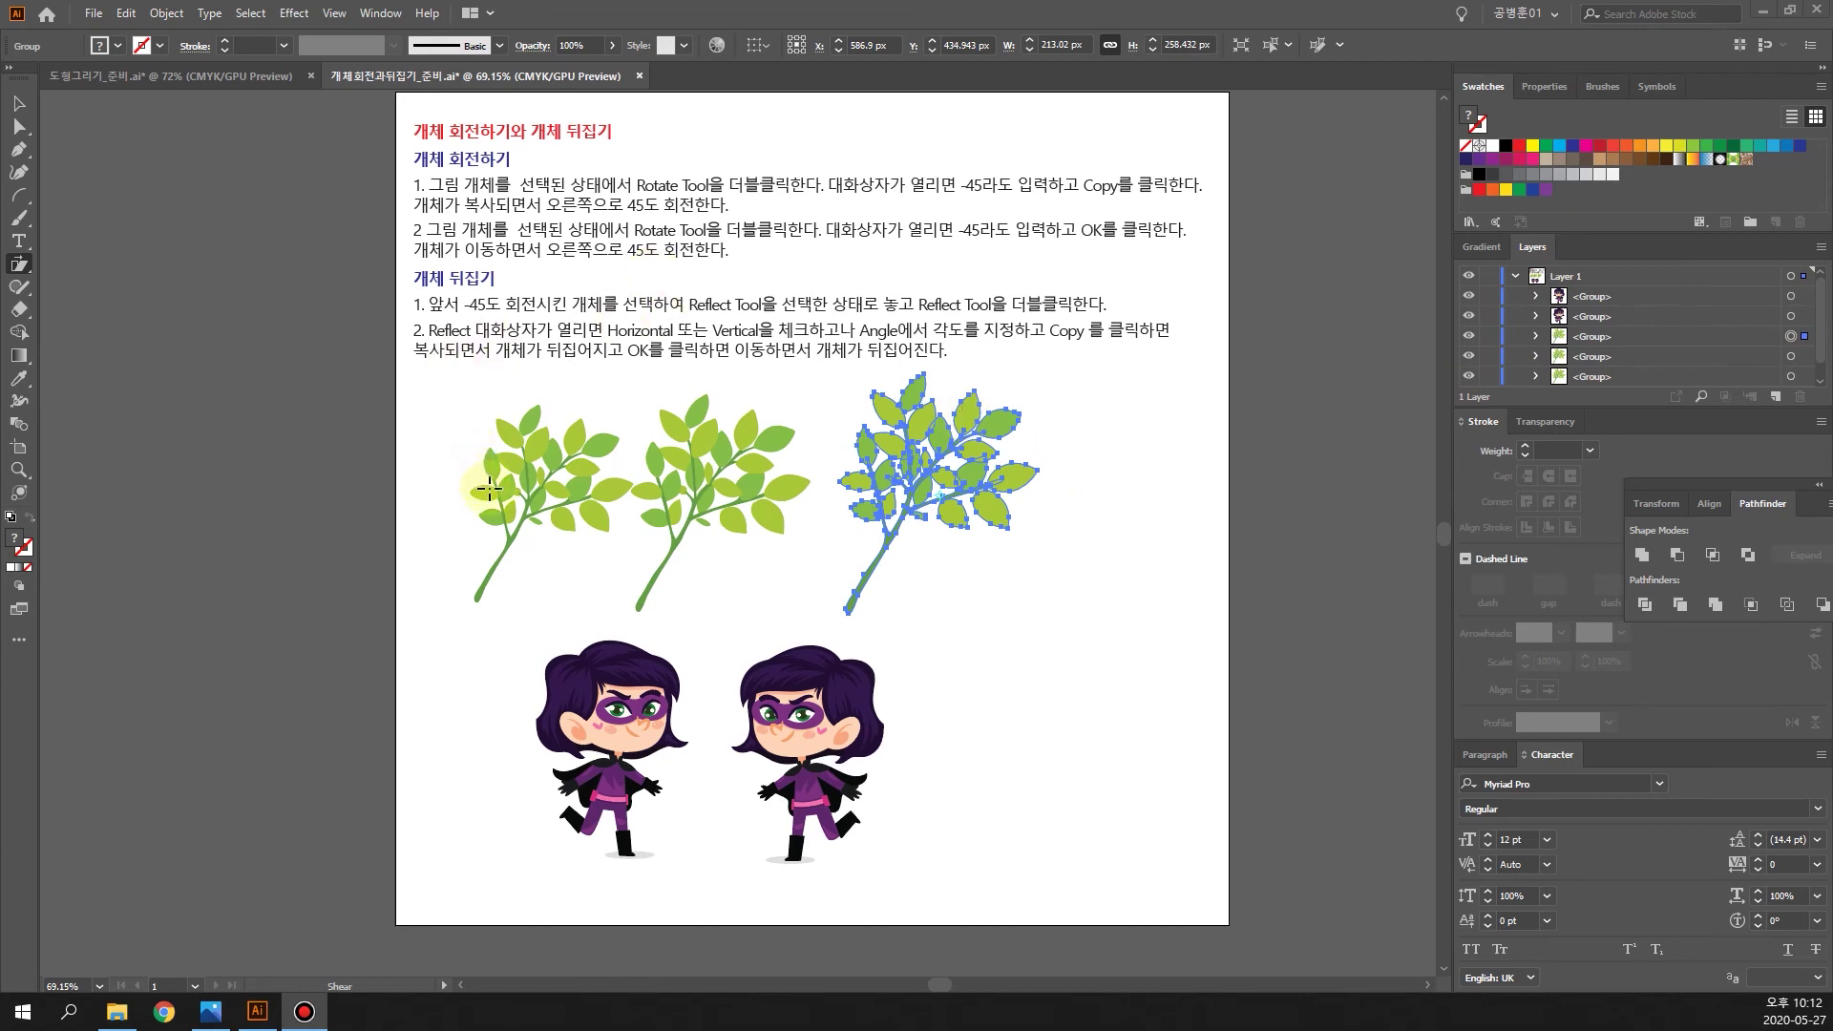
# Step: Save the document under a new format as Adobe PDF, named 개체회전과뒤집기_준비.pdf, in folder 04
pyautogui.click(93, 13)
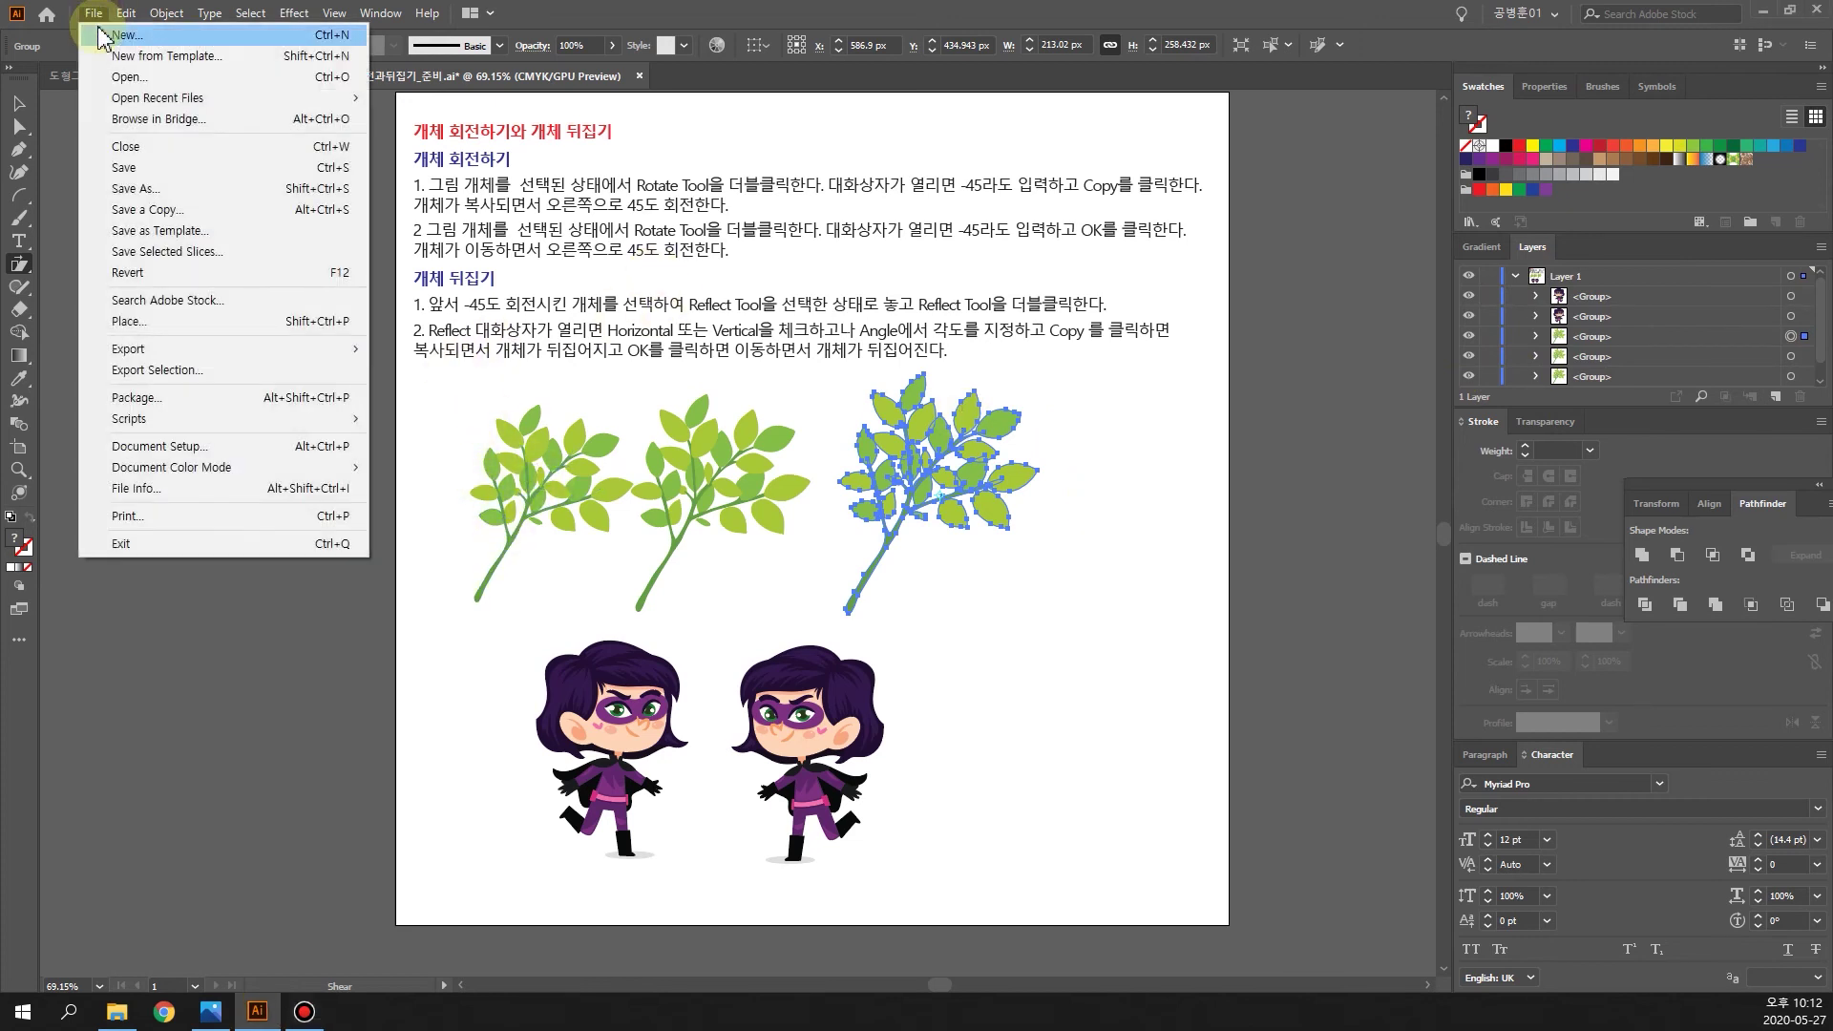
pyautogui.click(160, 198)
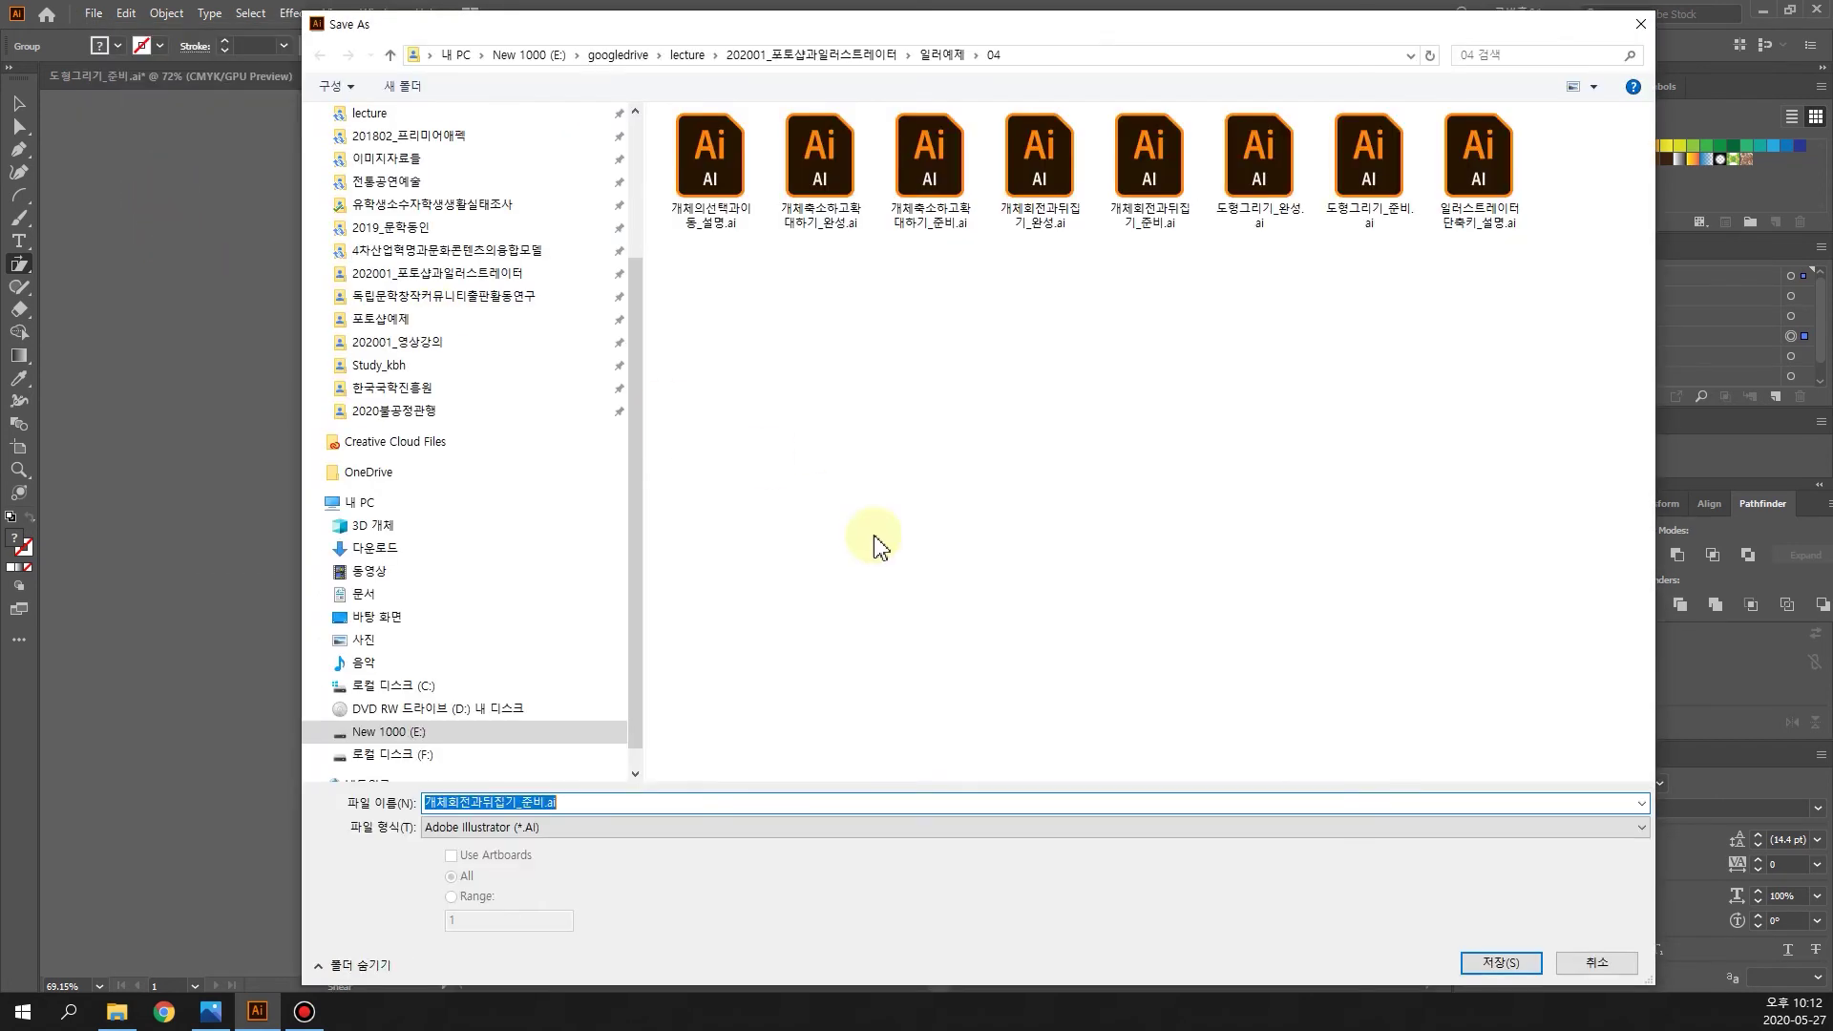
pyautogui.click(587, 829)
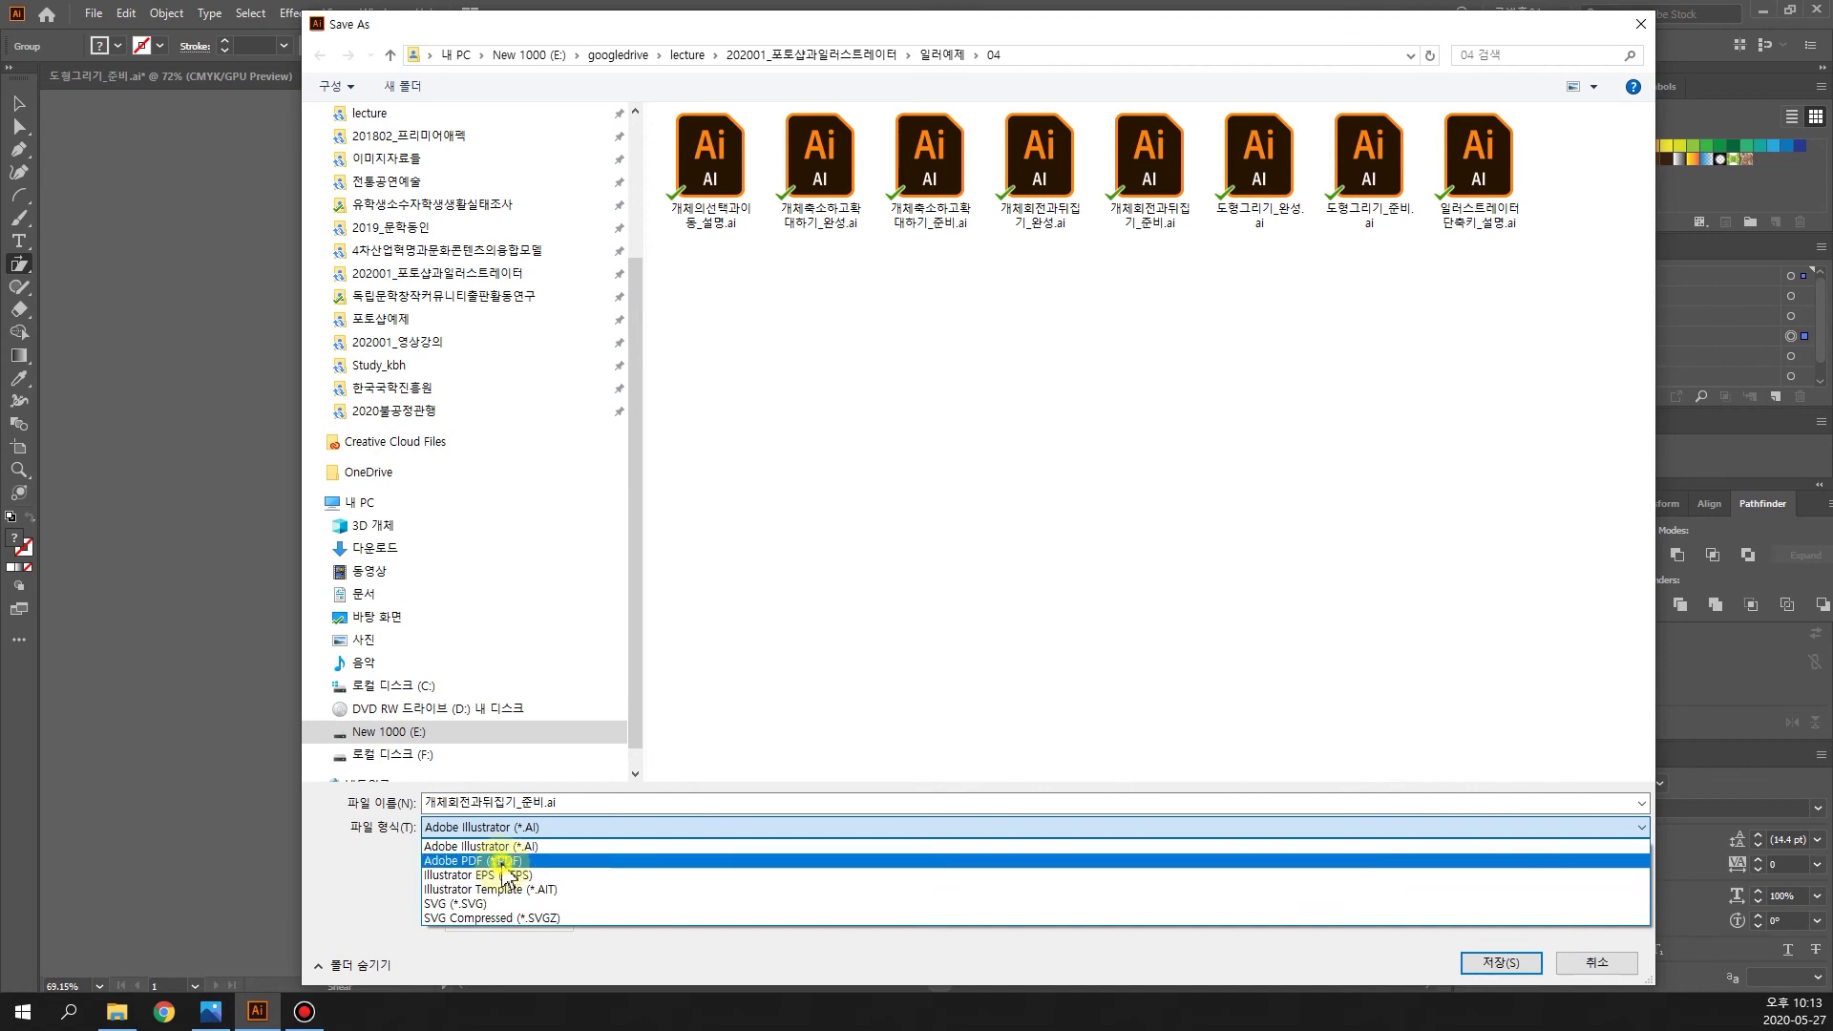
pyautogui.click(503, 862)
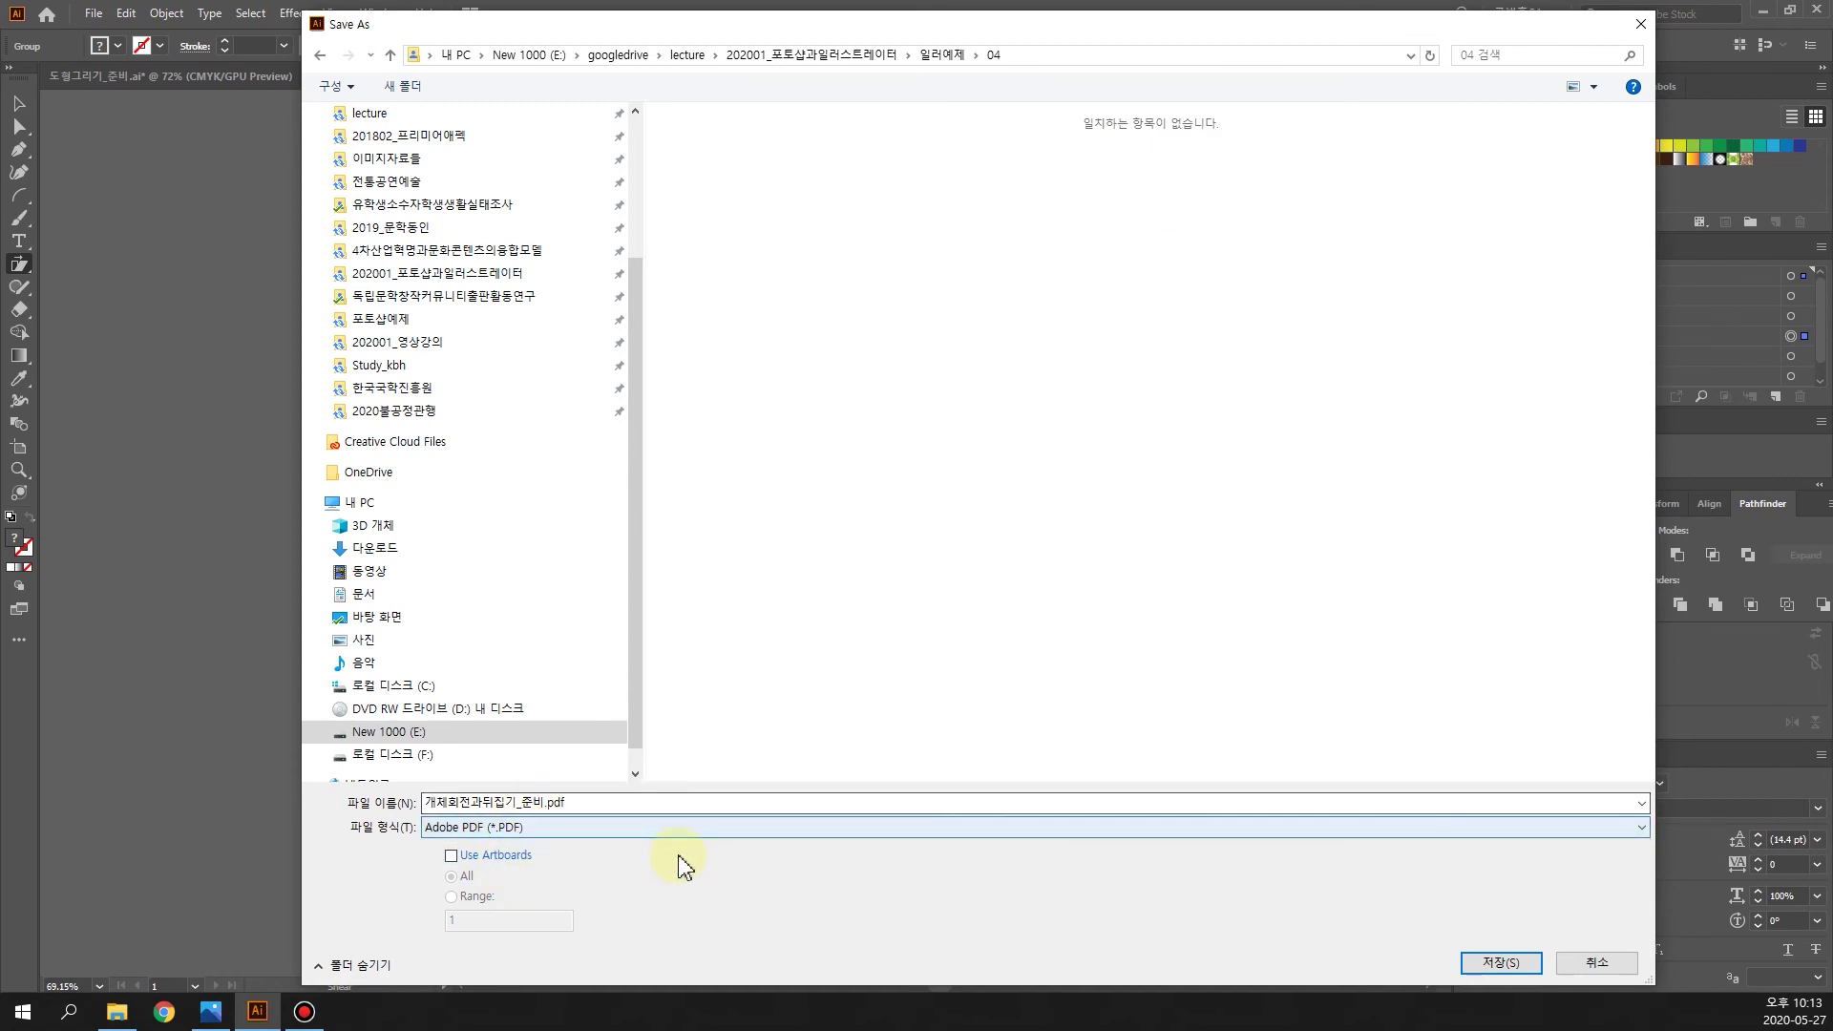
pyautogui.moveTo(871, 31); pyautogui.dragTo(796, 28)
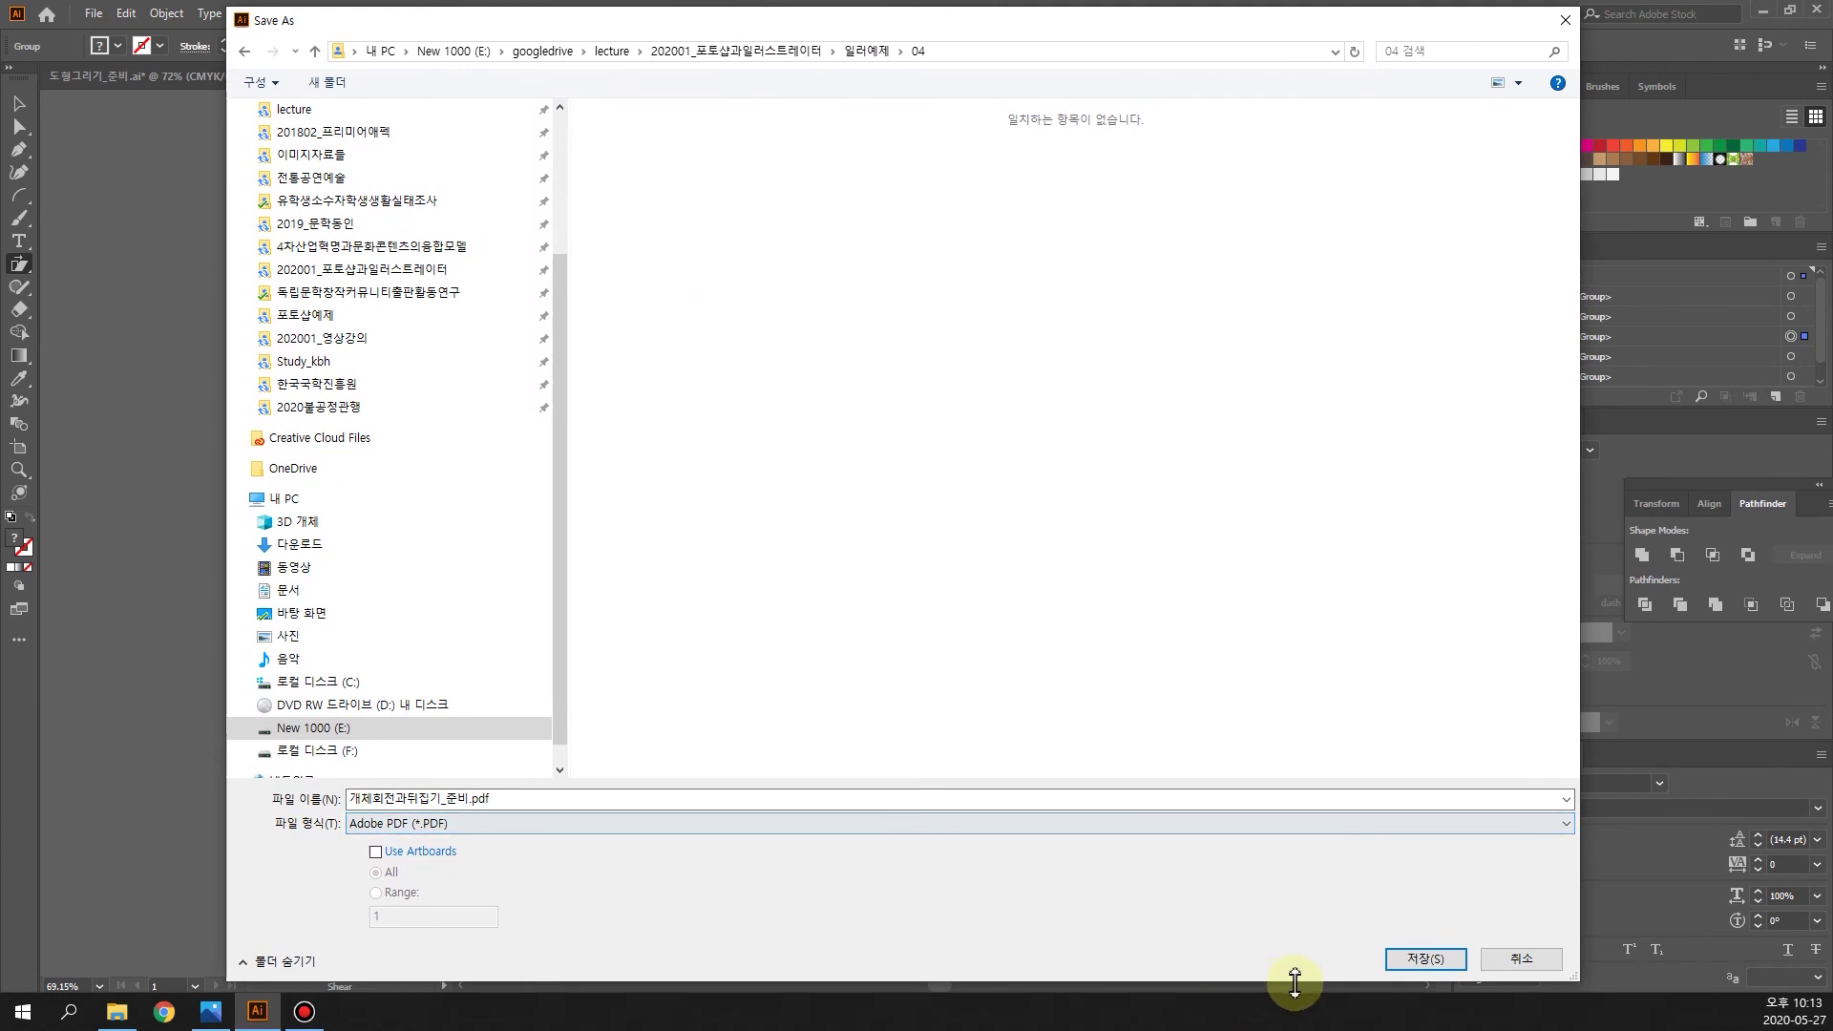
pyautogui.click(1441, 964)
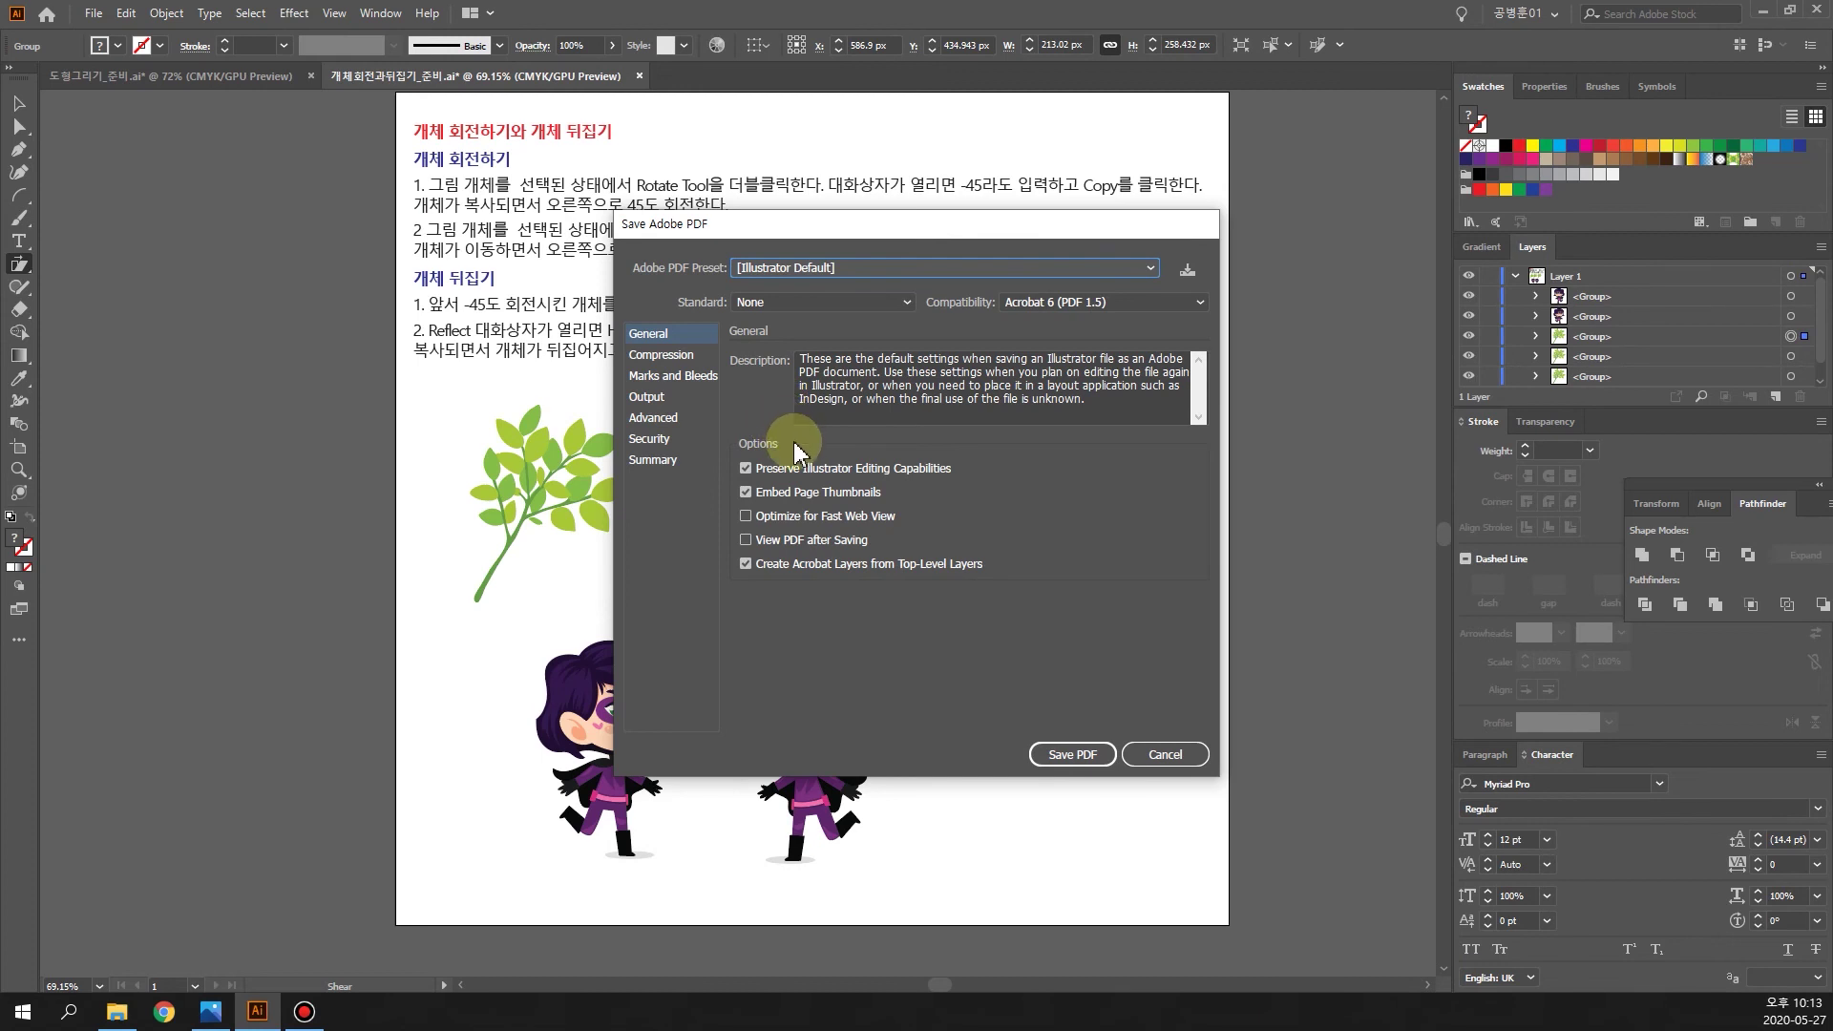
# Step: Review the PDF's General, Compression, and Marks and Bleeds settings, toggling the use of document bleed settings off and on
pyautogui.moveTo(765, 234); pyautogui.dragTo(621, 245)
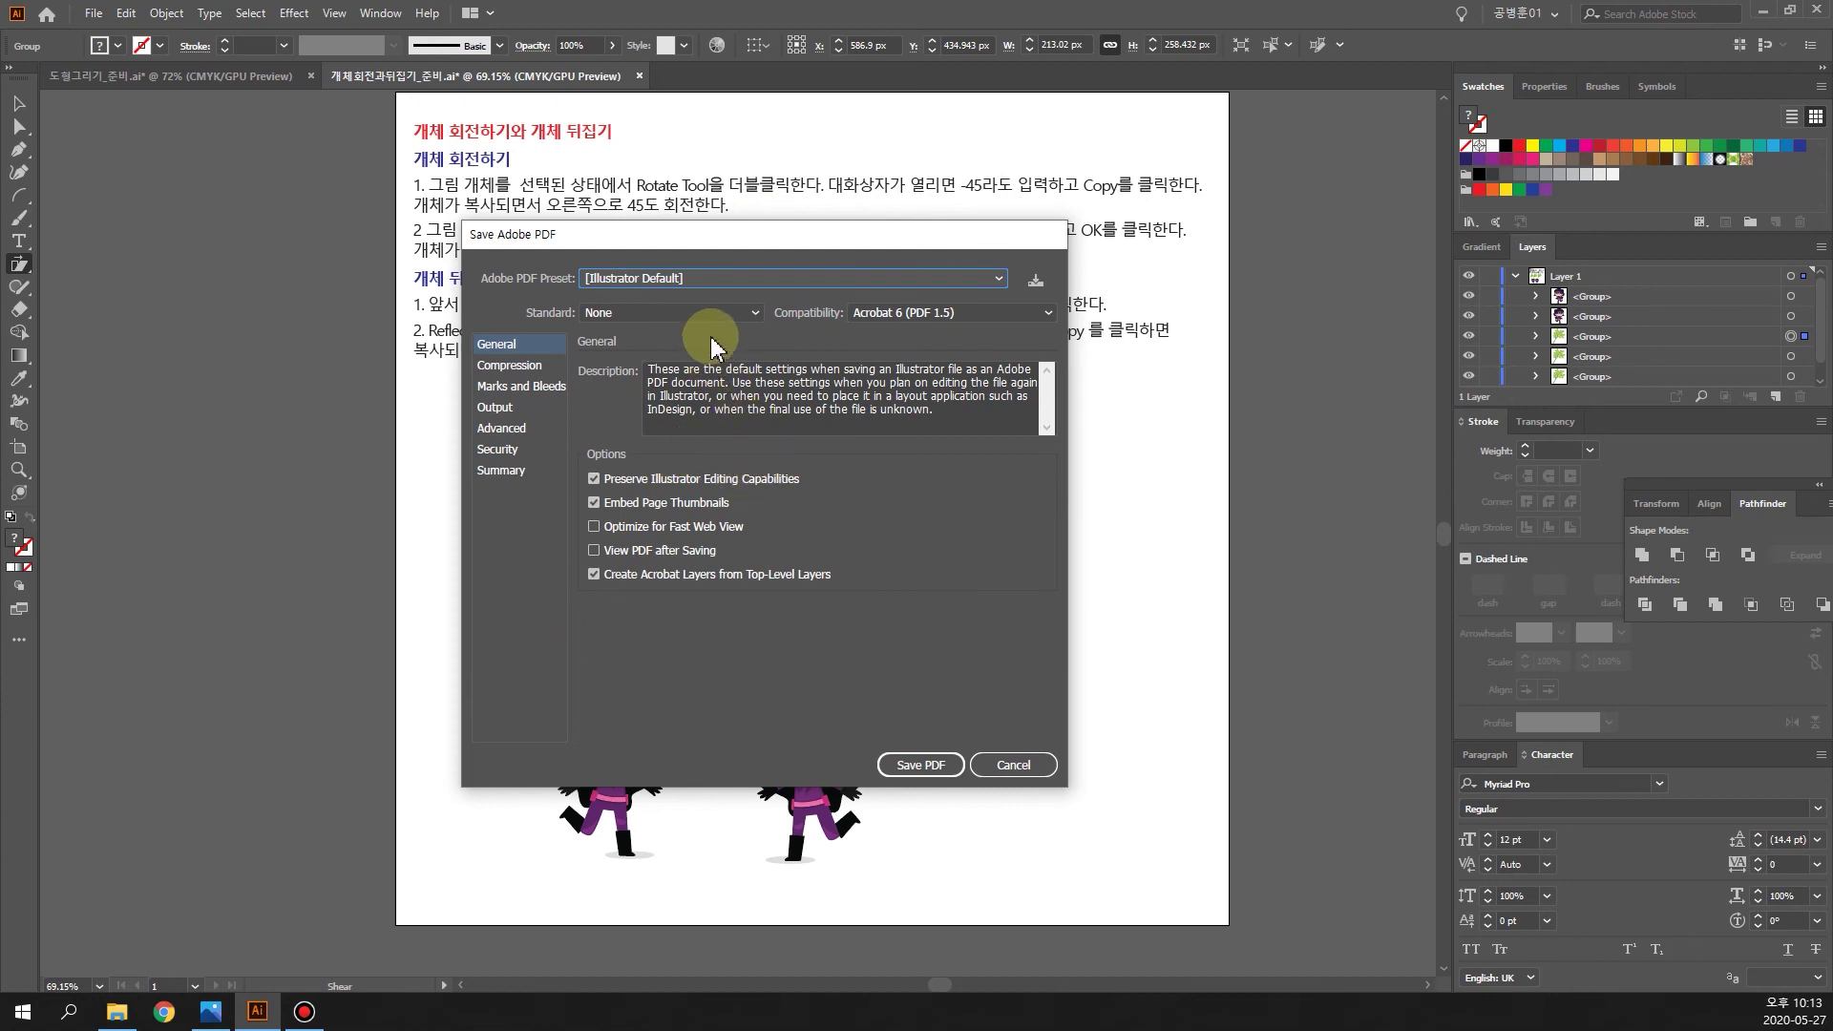
pyautogui.click(530, 367)
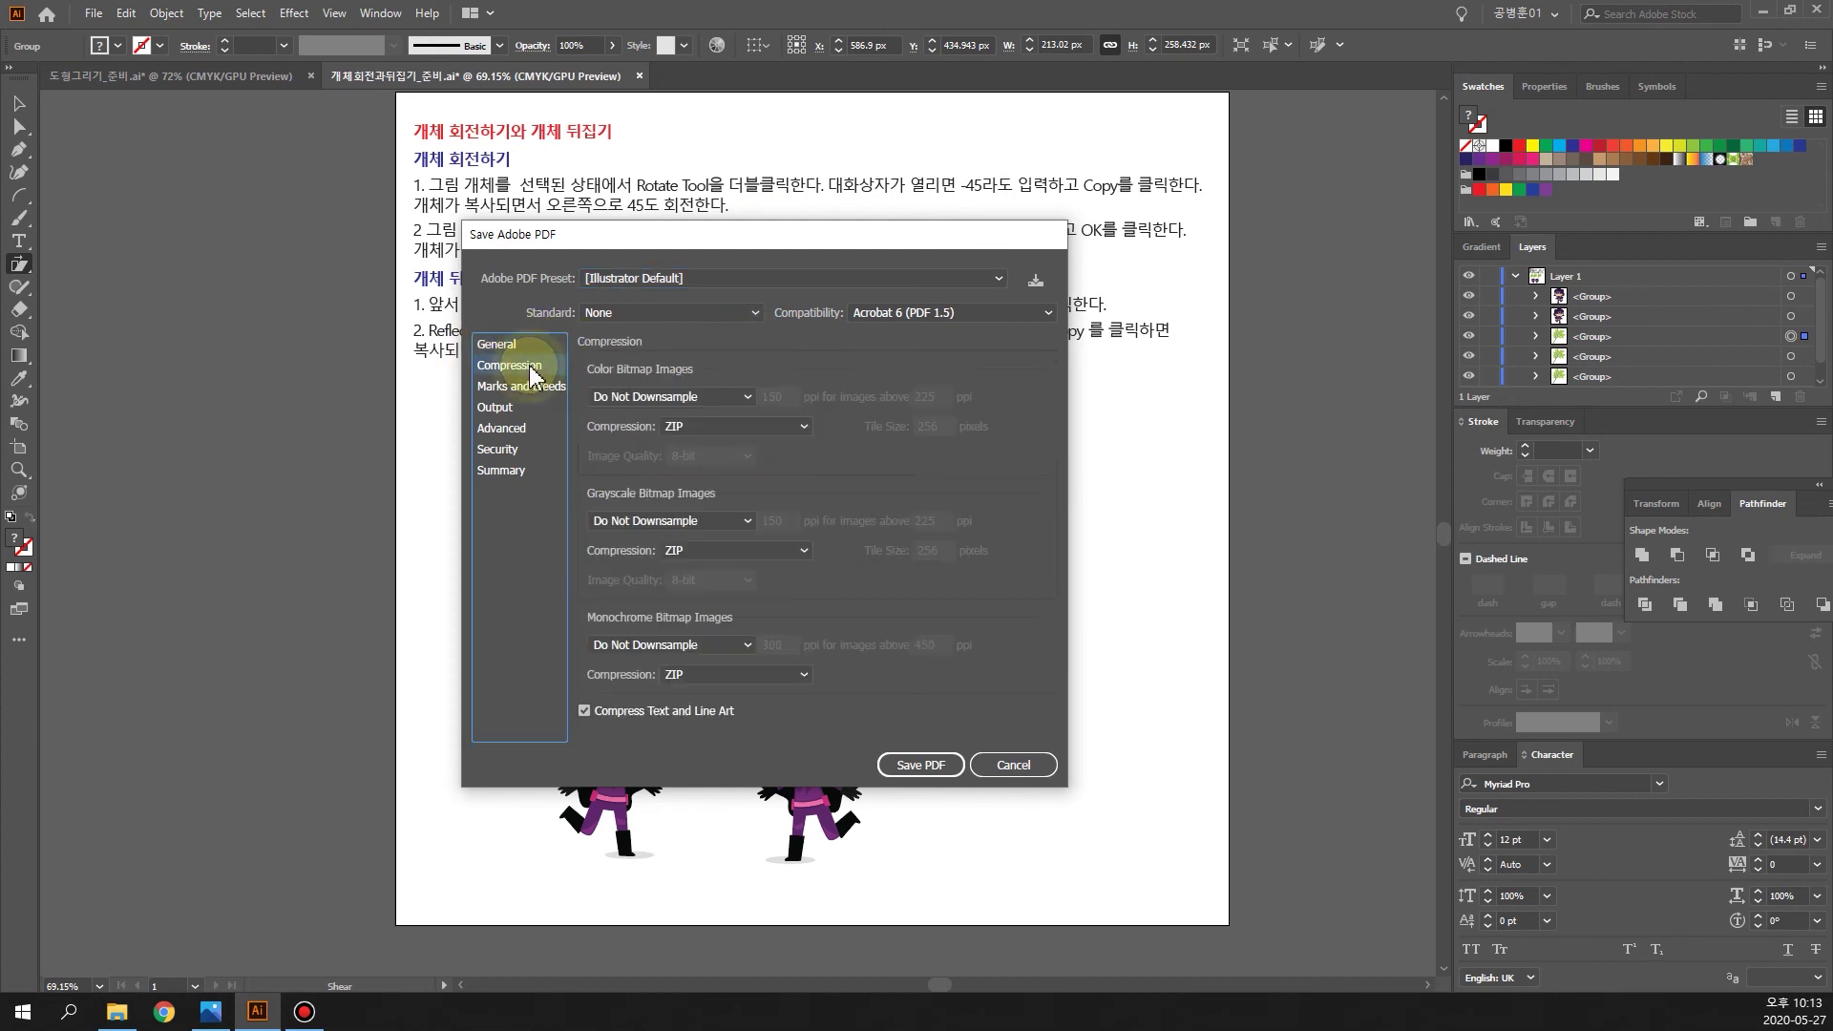
pyautogui.click(520, 388)
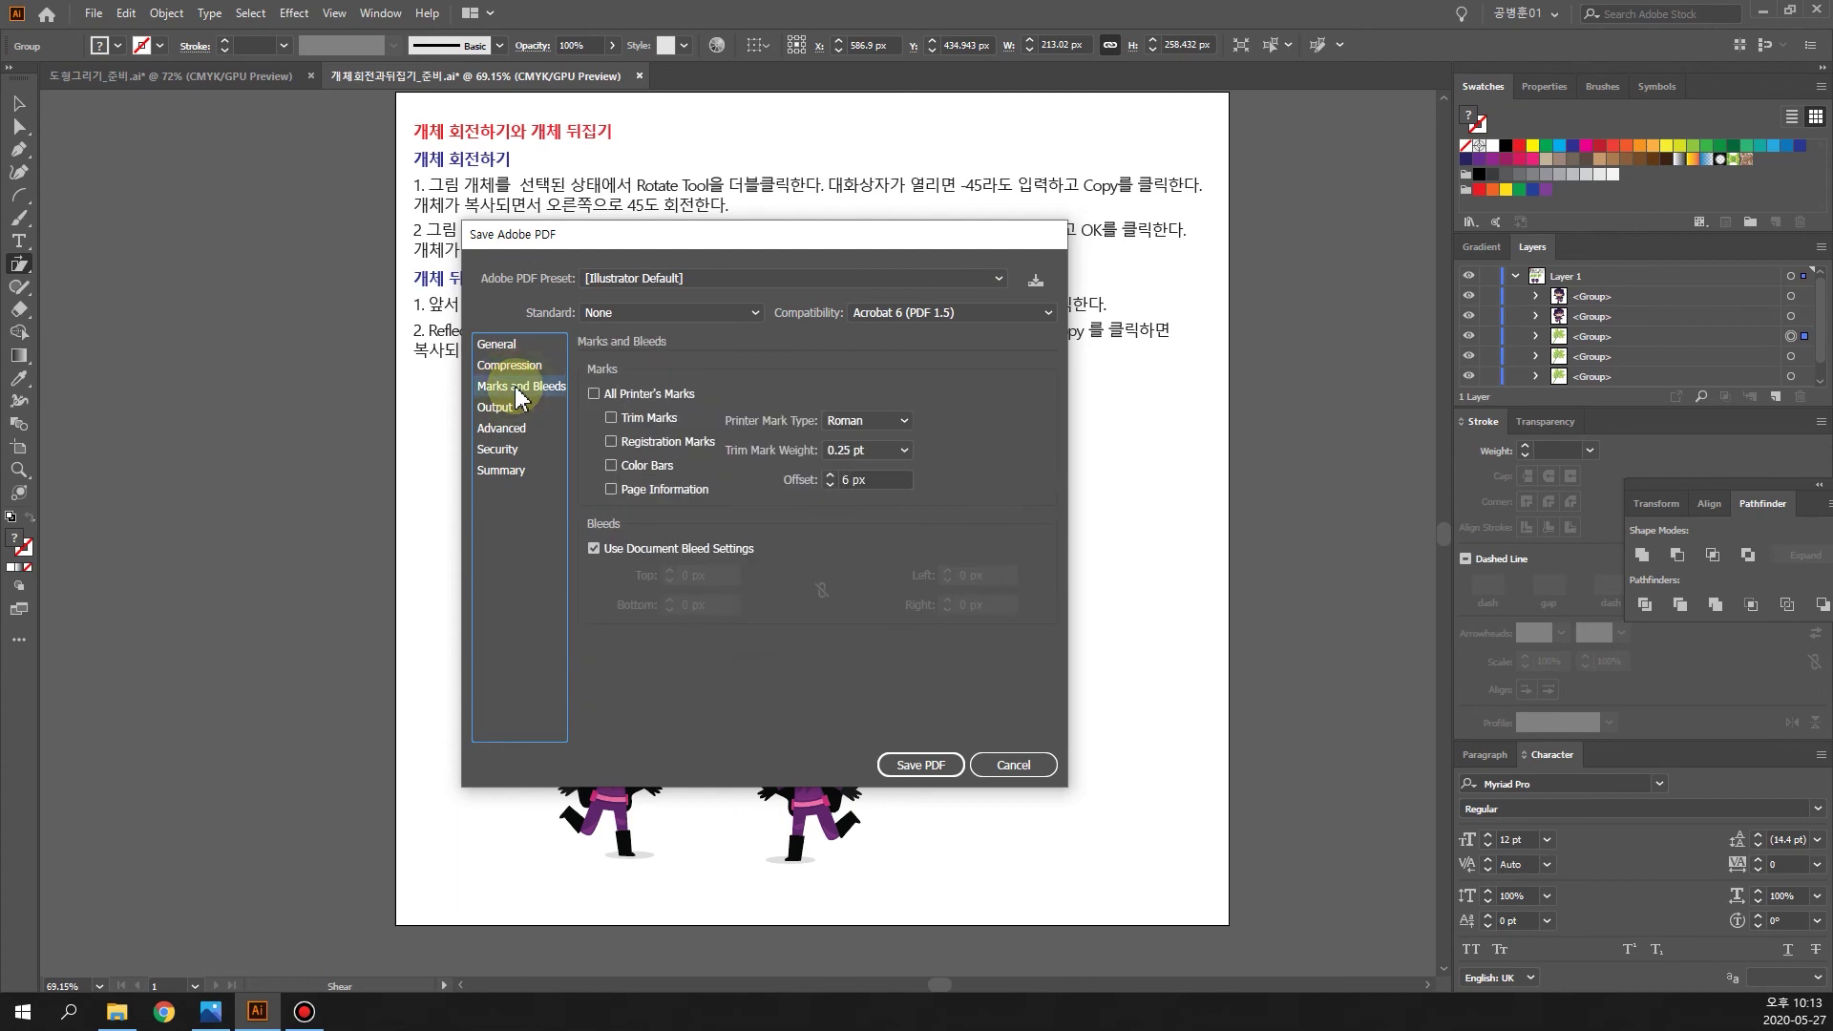
pyautogui.click(497, 344)
pyautogui.click(509, 367)
pyautogui.click(521, 387)
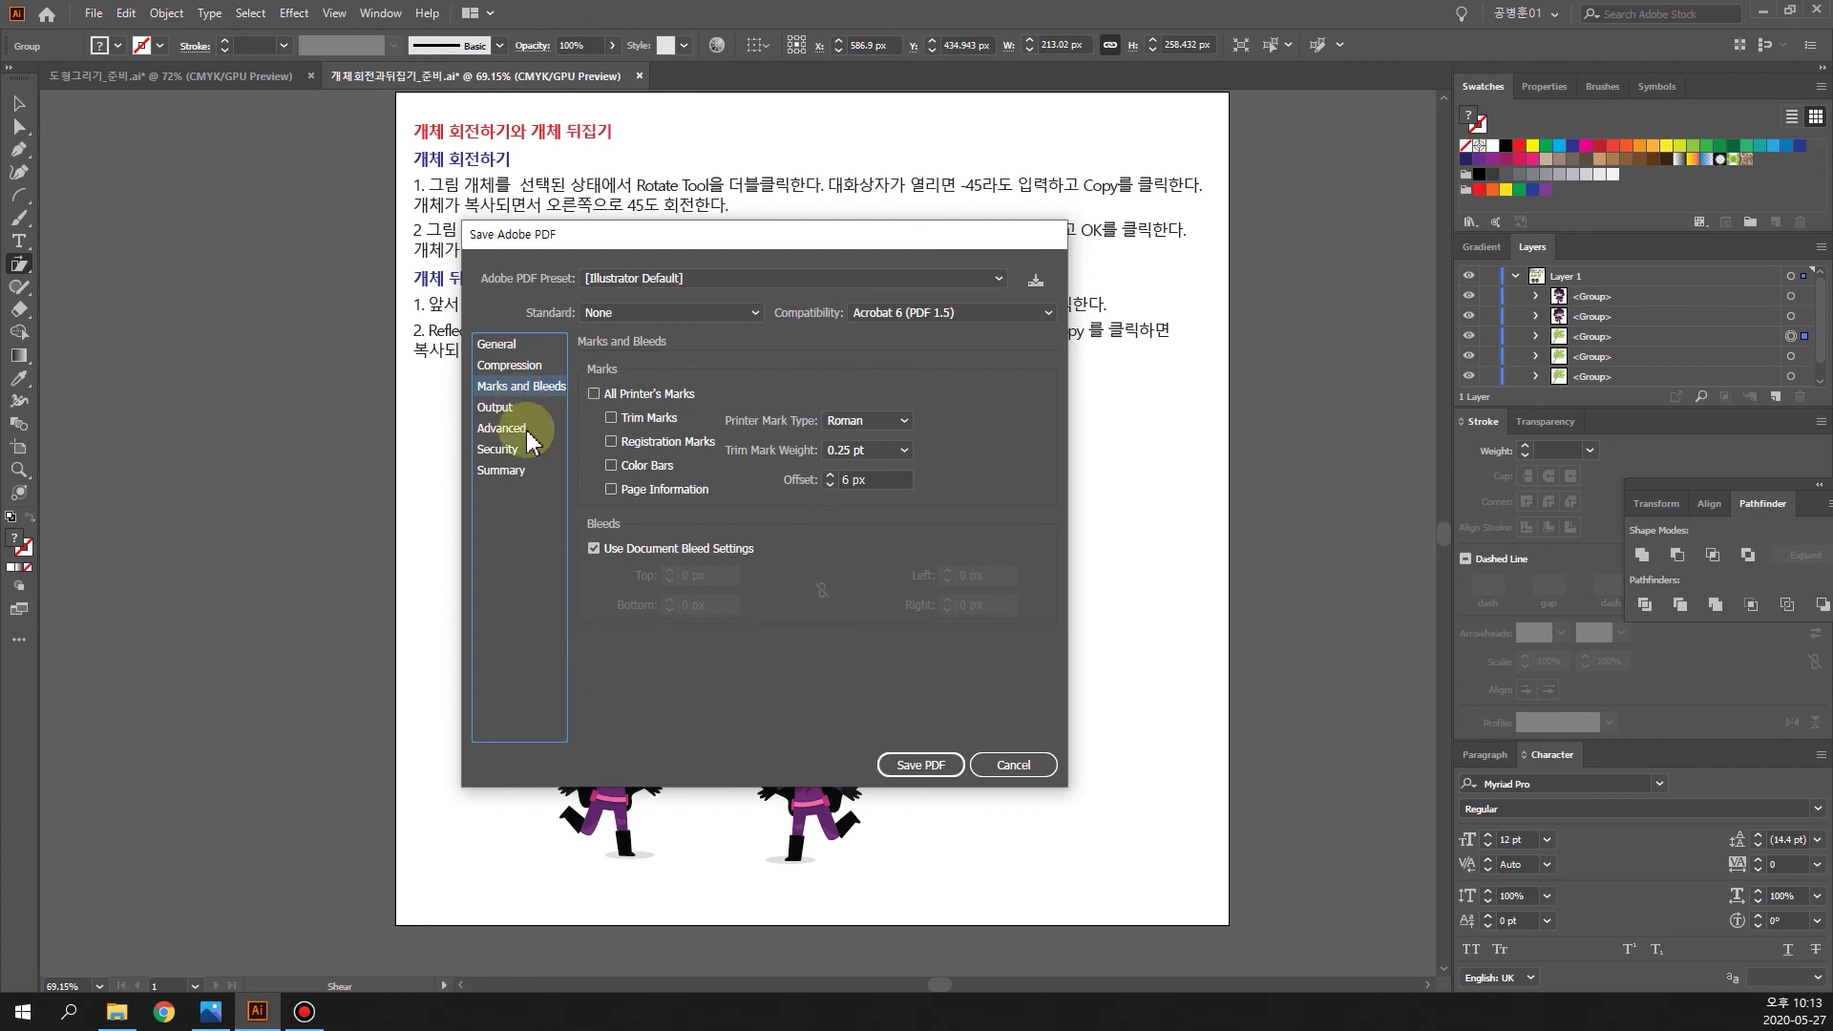
pyautogui.click(593, 552)
pyautogui.click(593, 550)
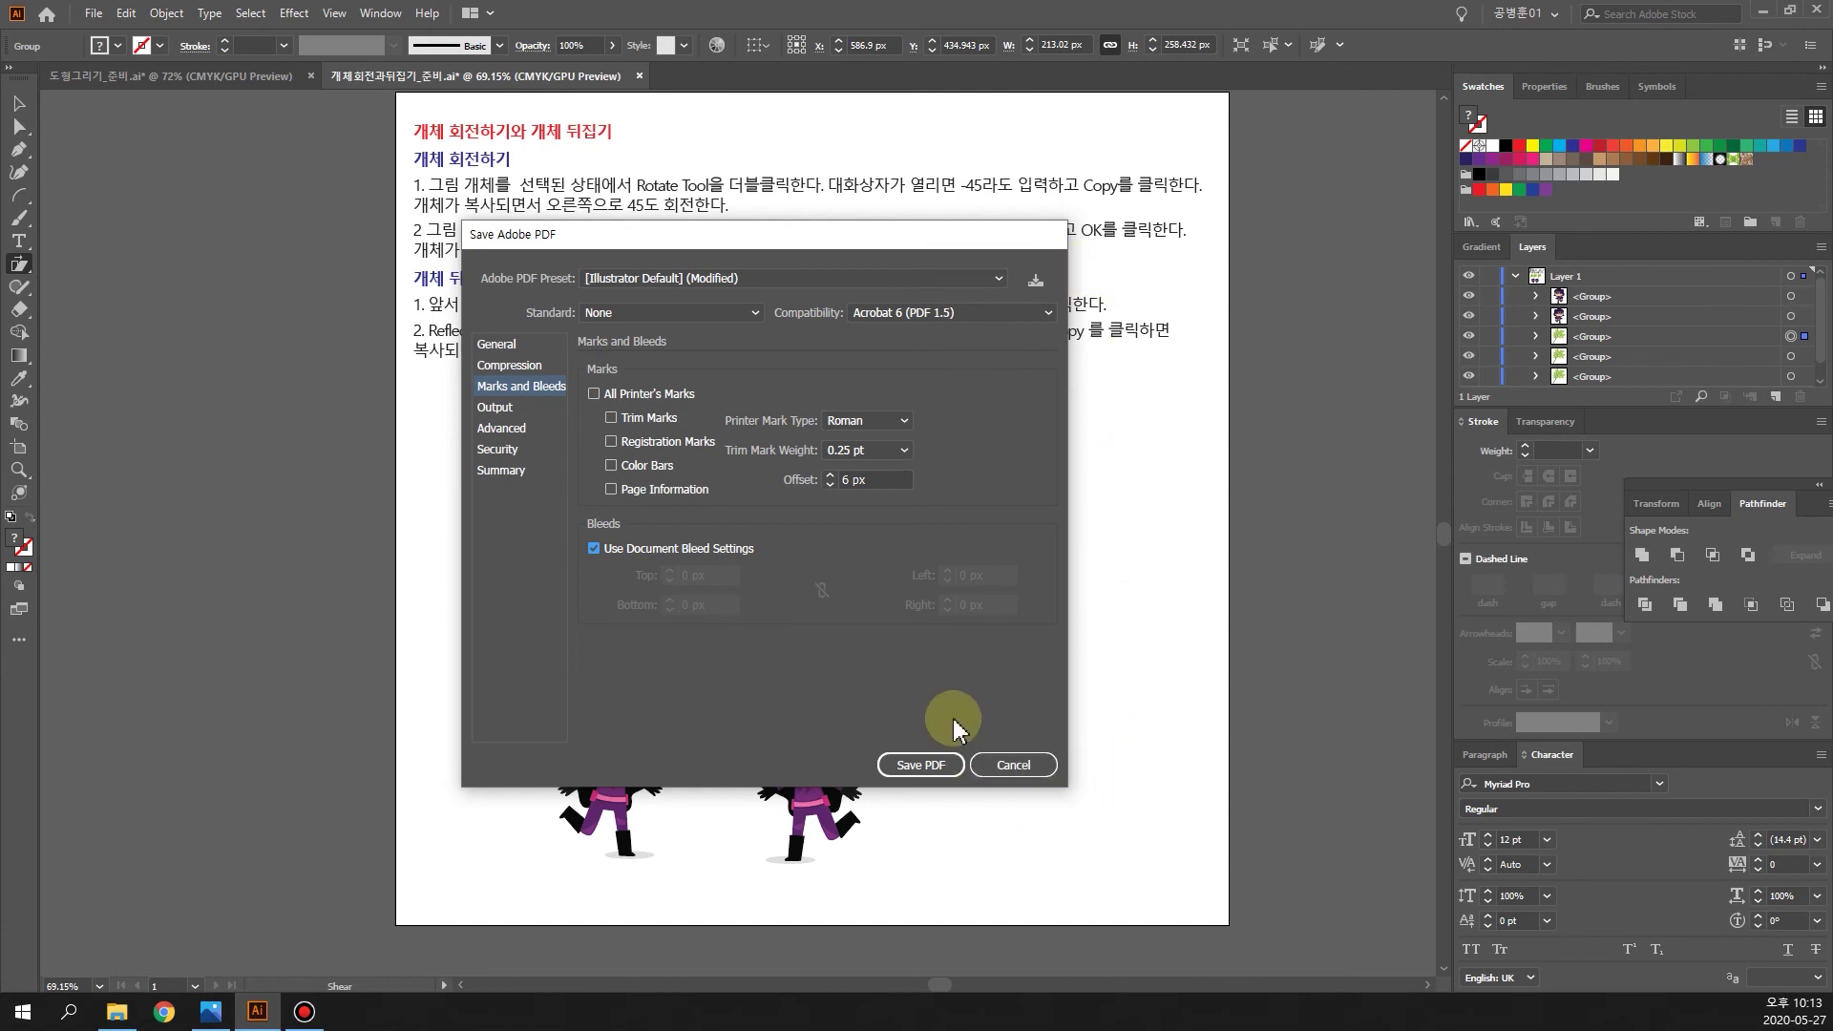
# Step: Disable Use Document Bleed Settings and set the linked top, bottom, left and right bleeds to 3 px
pyautogui.moveTo(788, 241); pyautogui.dragTo(1066, 237)
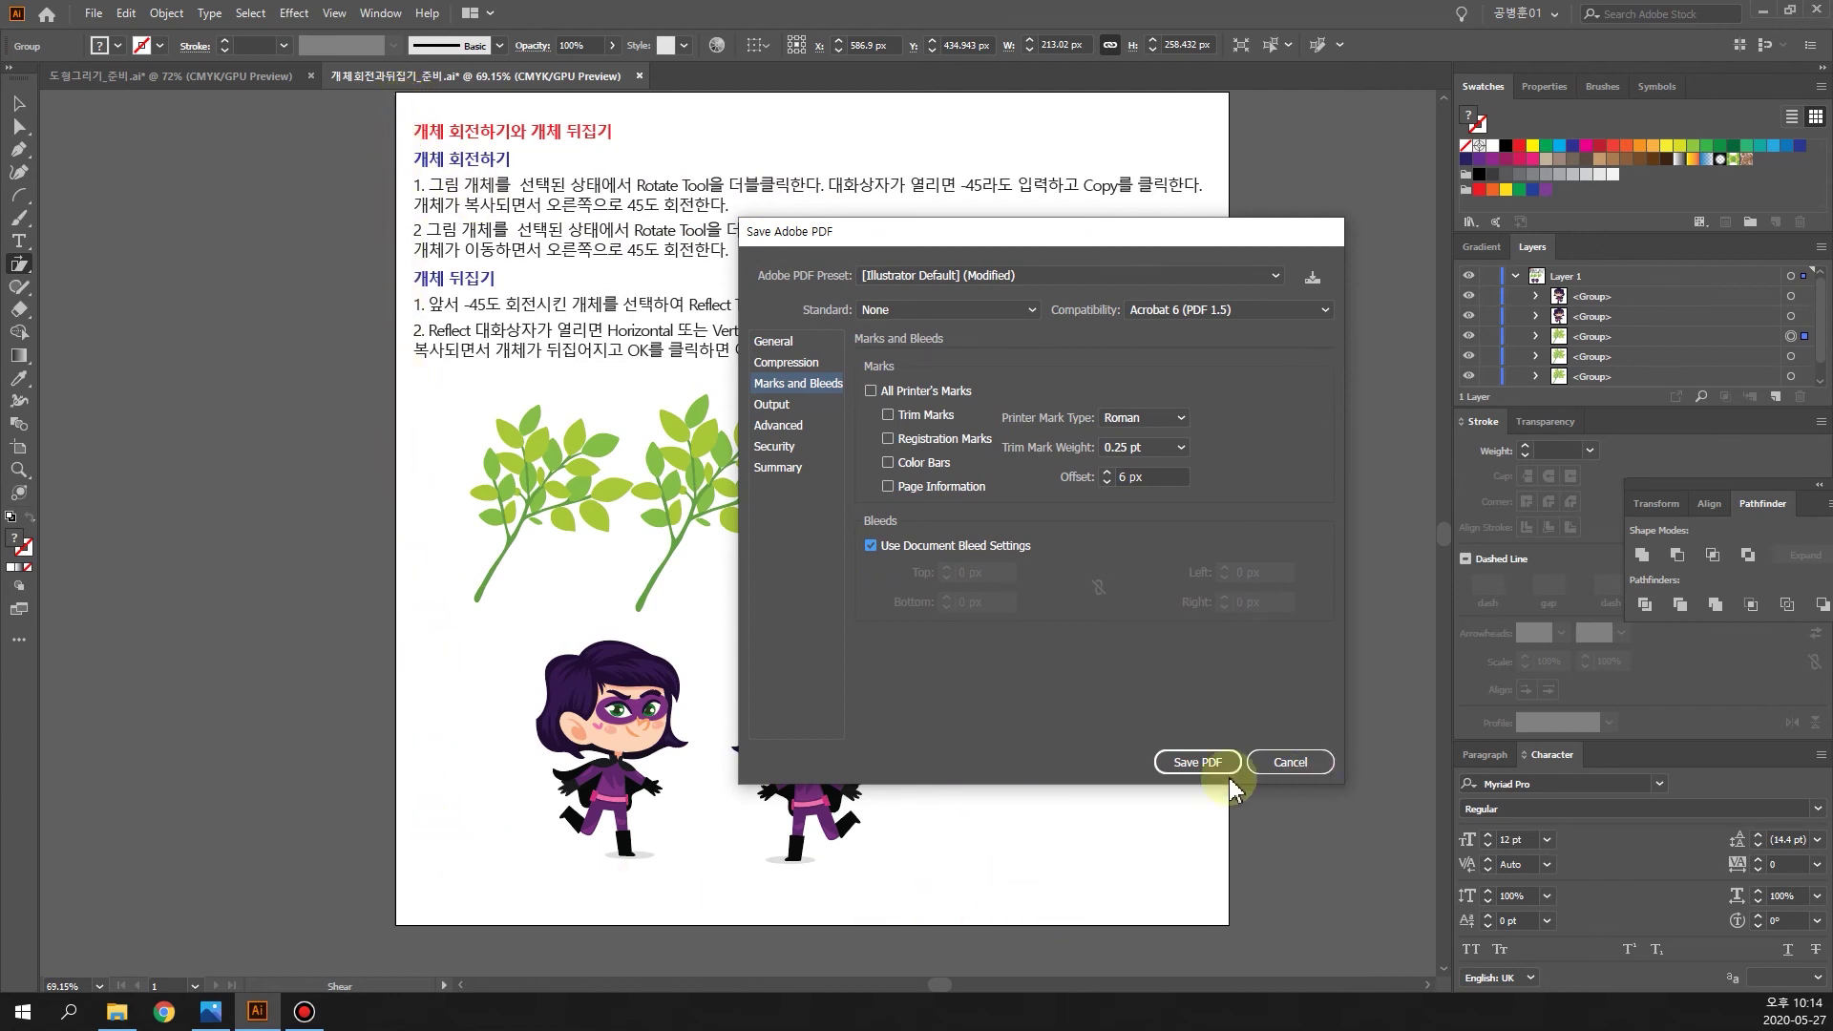
pyautogui.click(870, 548)
pyautogui.click(871, 548)
pyautogui.click(870, 548)
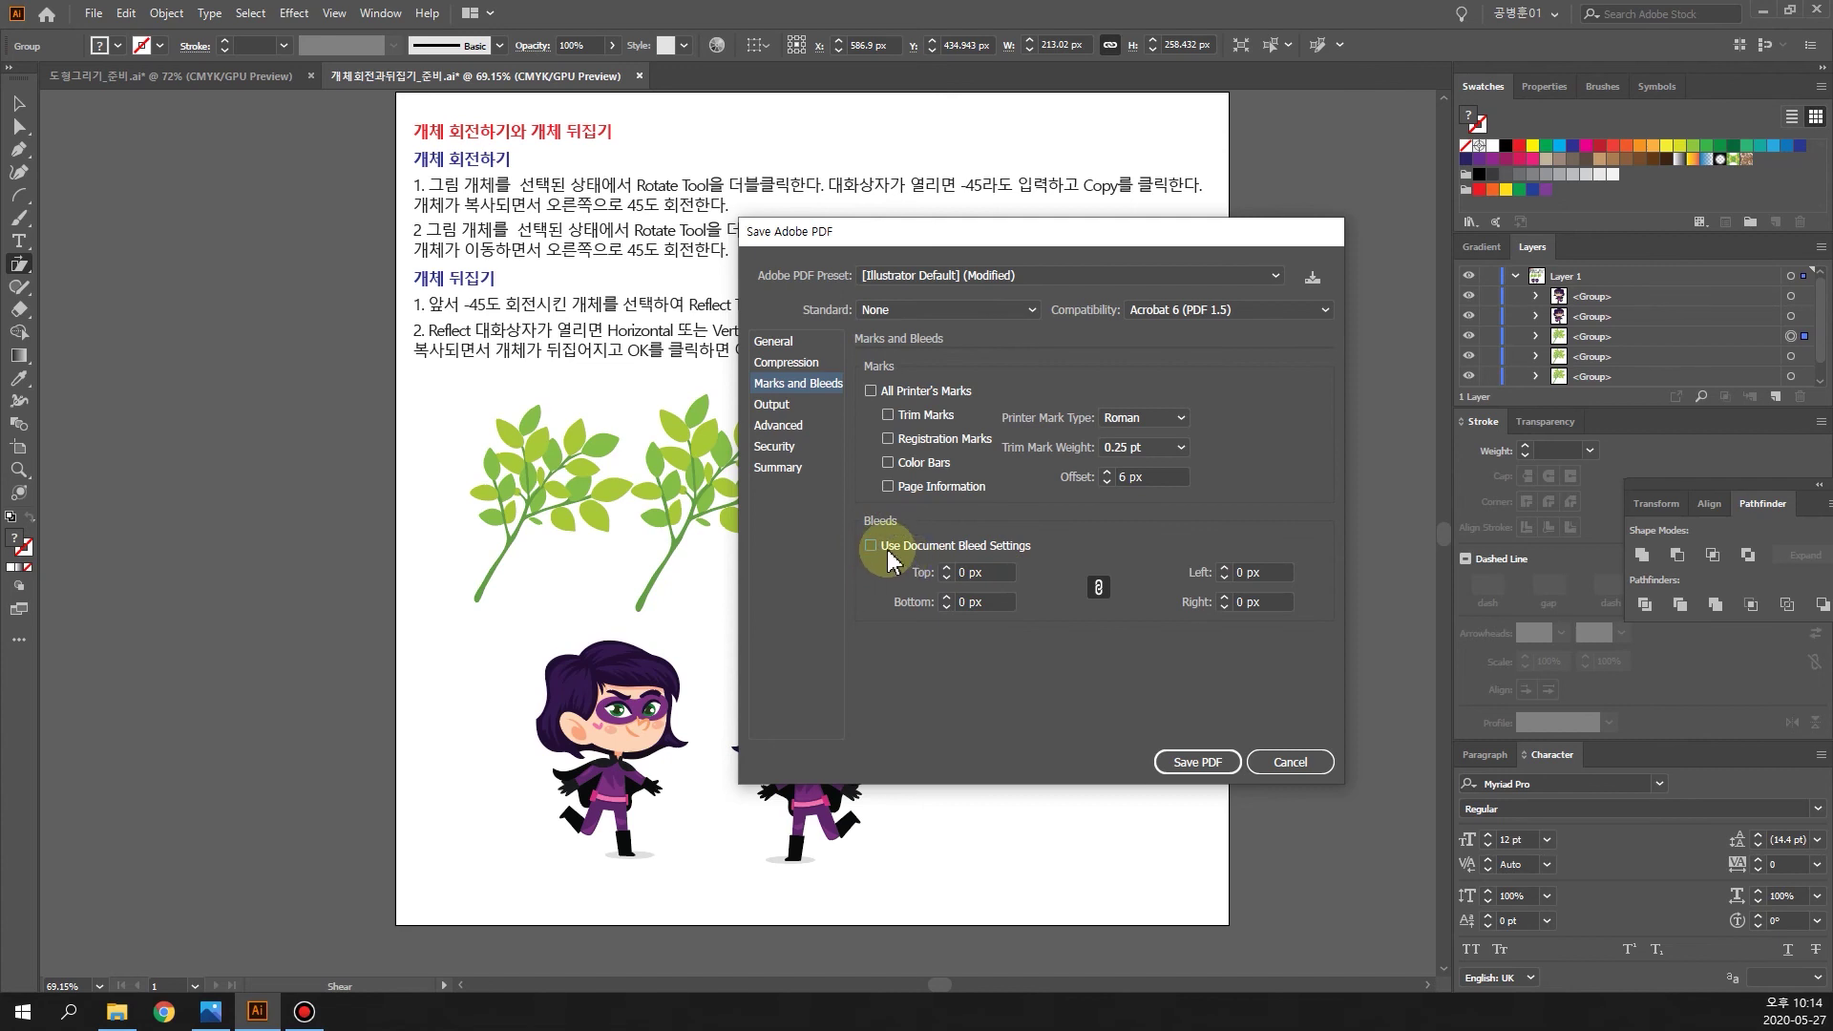
pyautogui.doubleClick(962, 573)
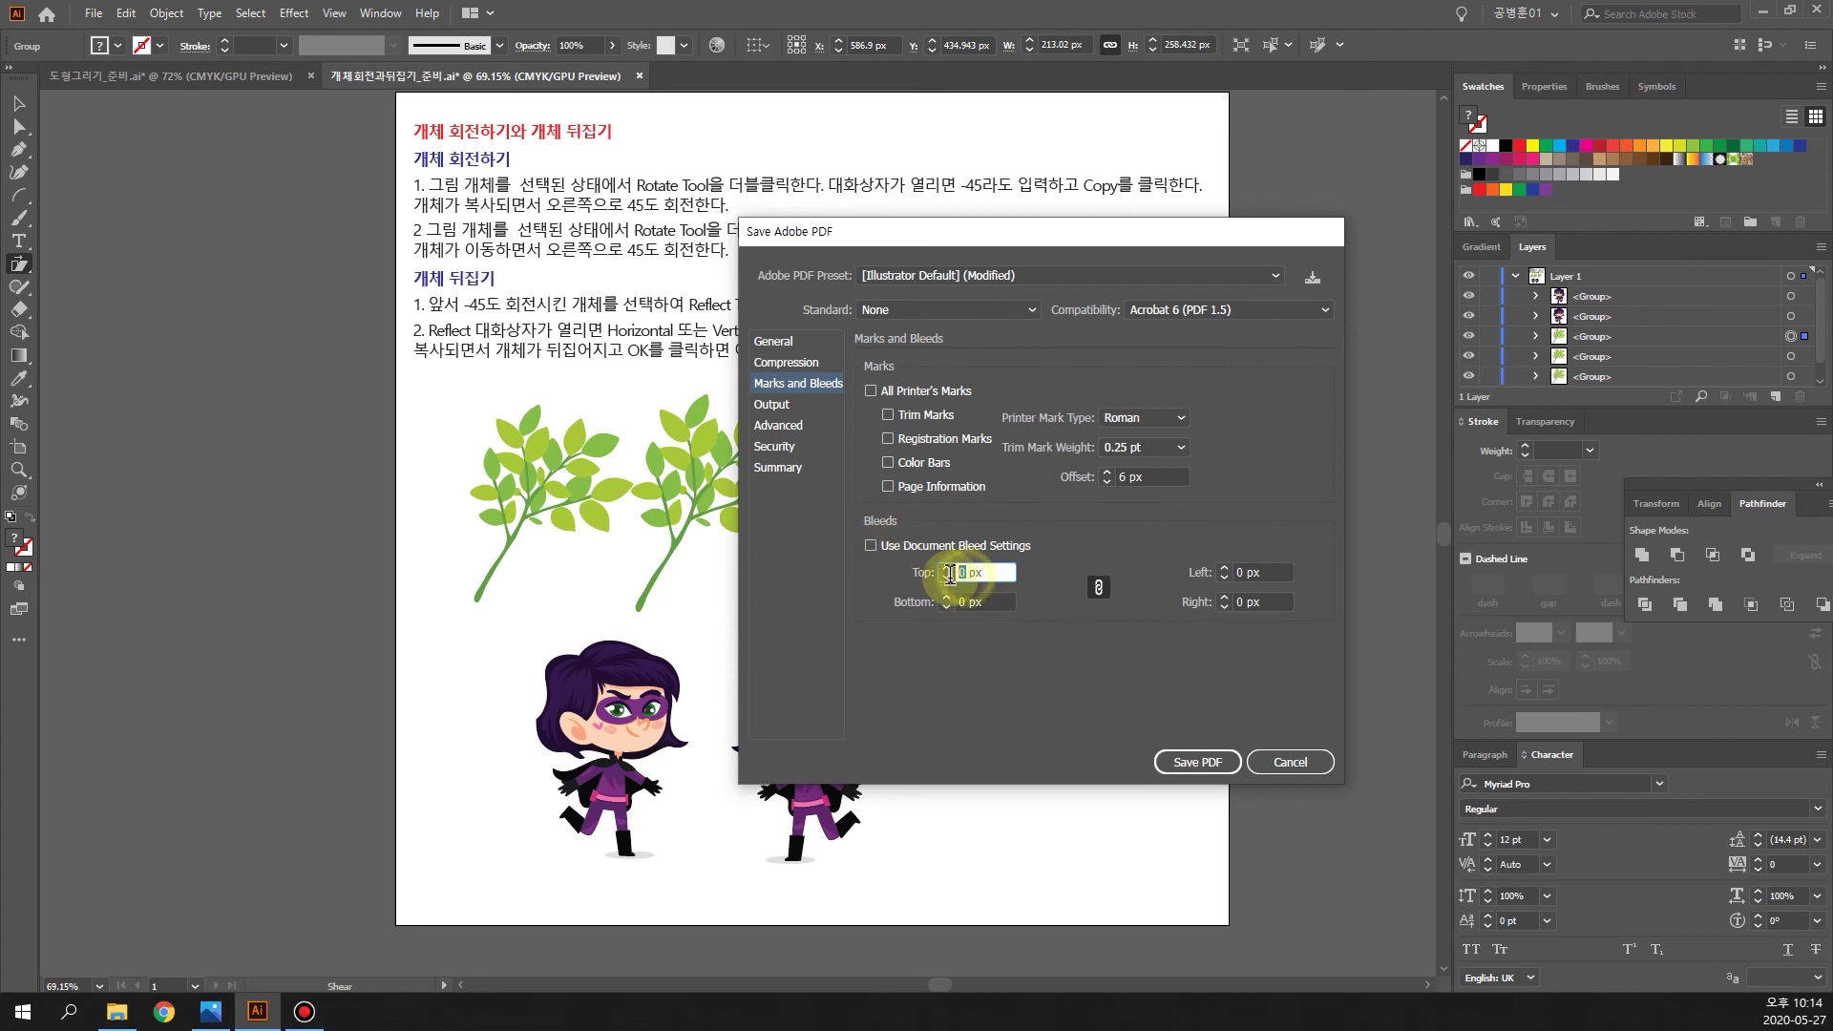
pyautogui.write('3')
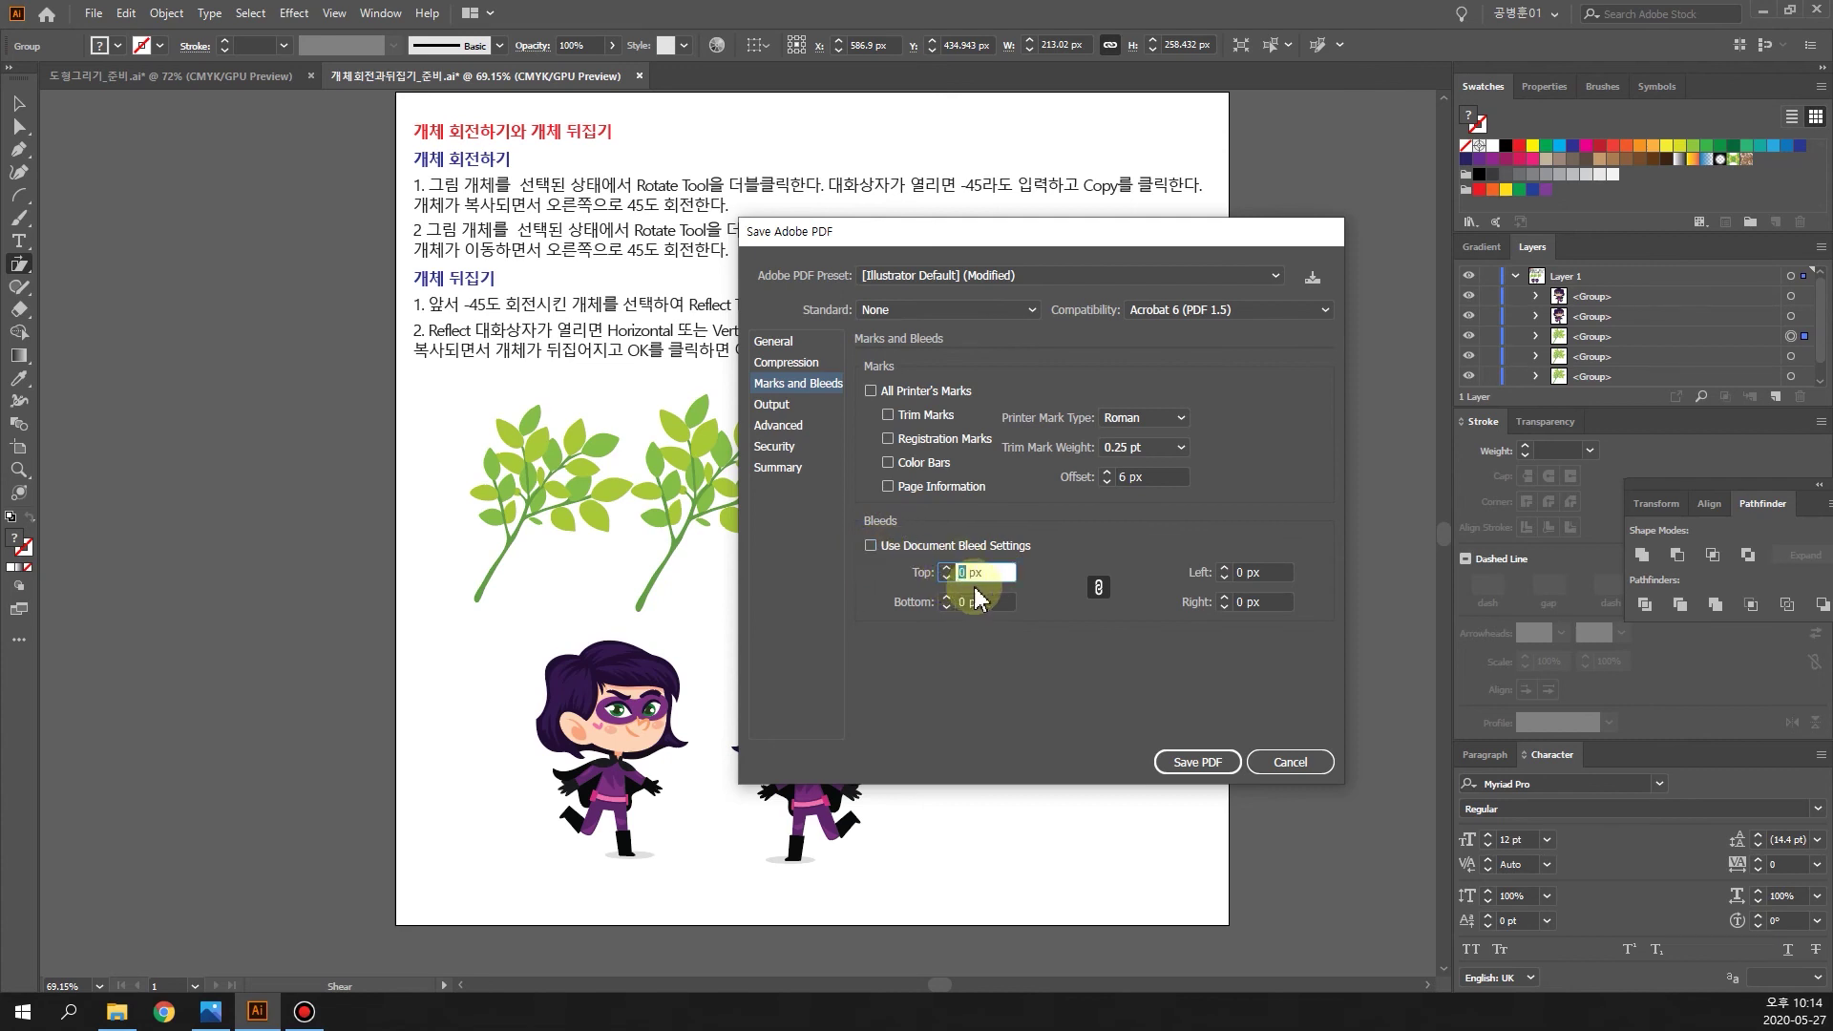
pyautogui.click(964, 603)
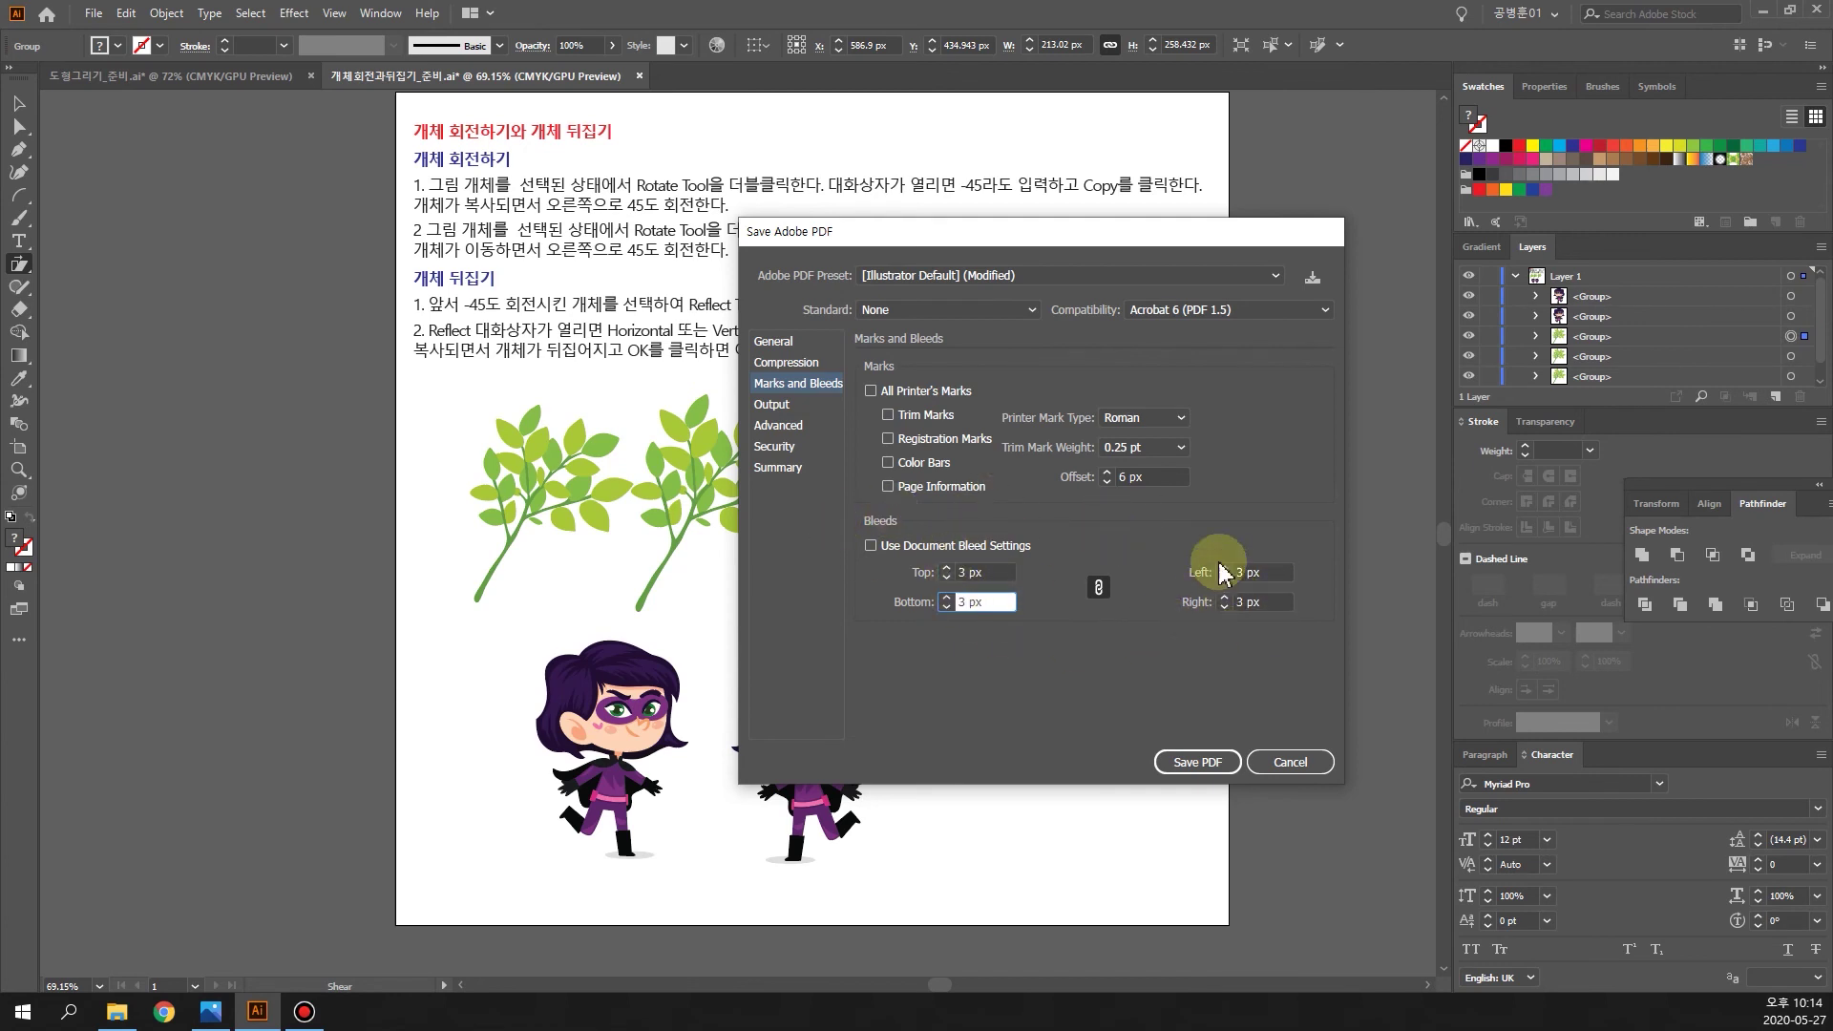
# Step: Check the Output, Advanced, Security, Summary and Compression settings and save the PDF
pyautogui.click(788, 409)
pyautogui.click(786, 429)
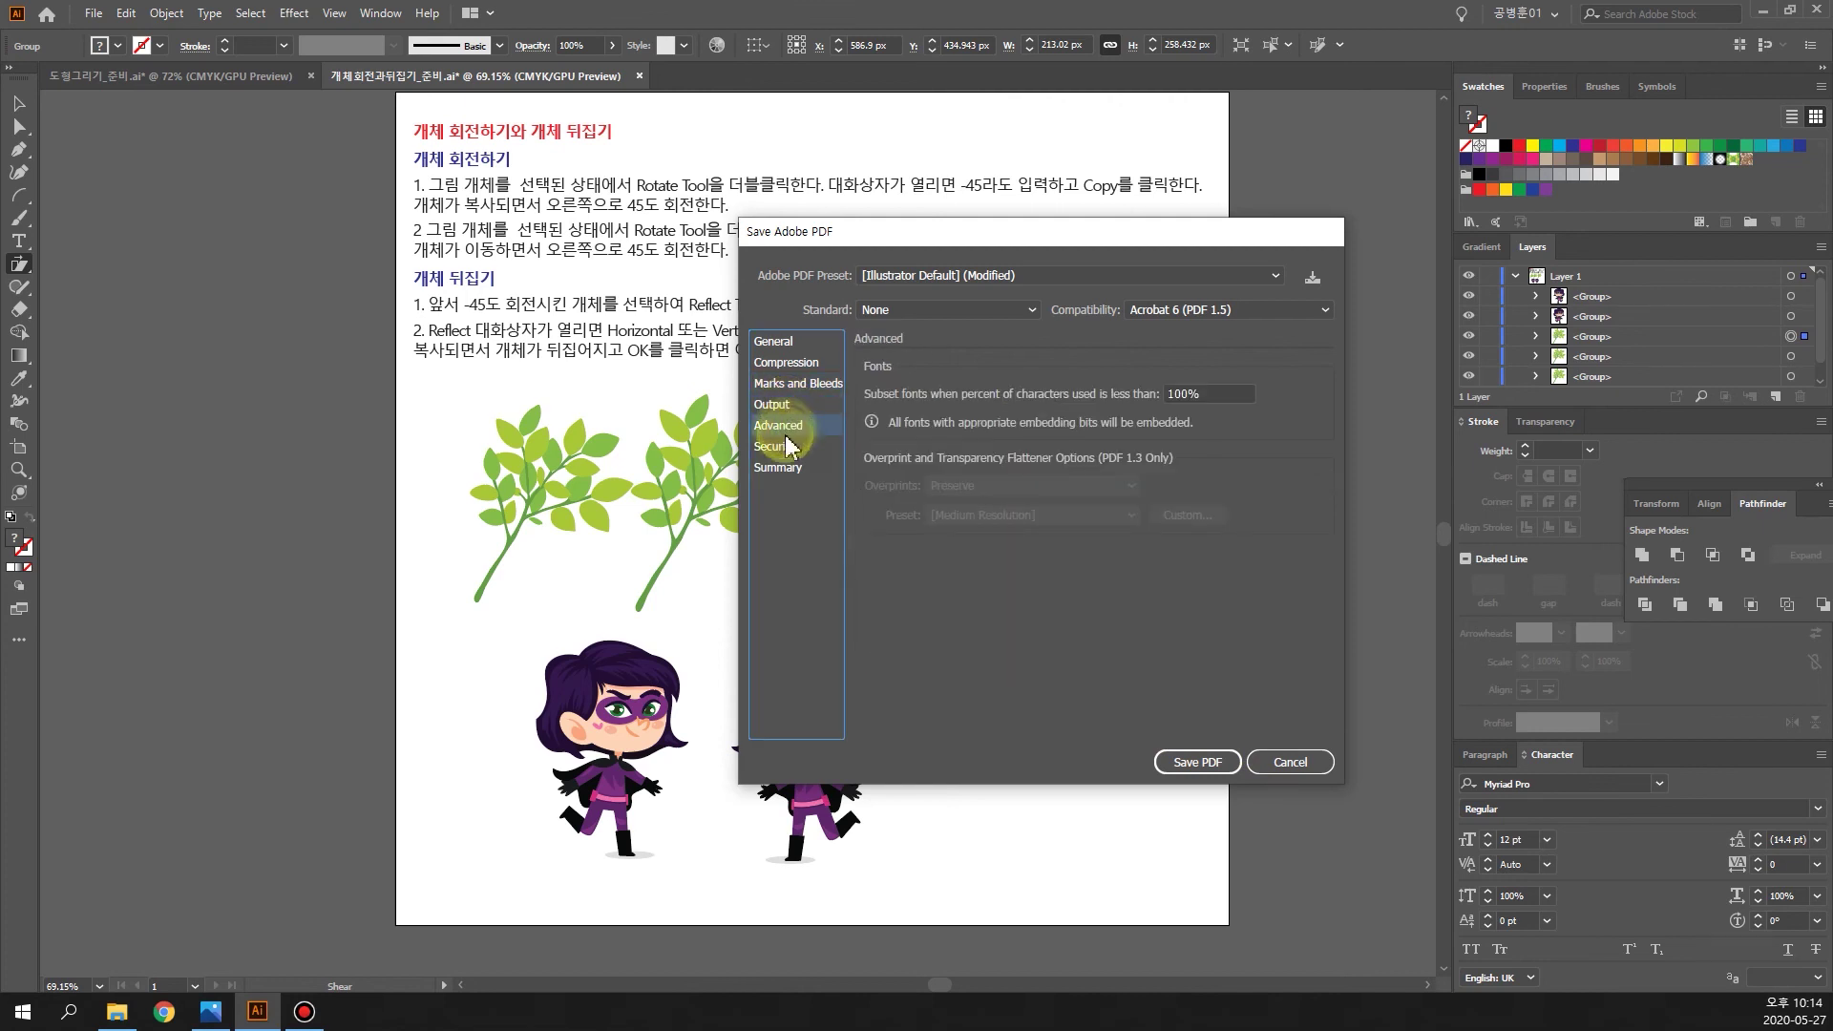
pyautogui.click(775, 447)
pyautogui.click(780, 472)
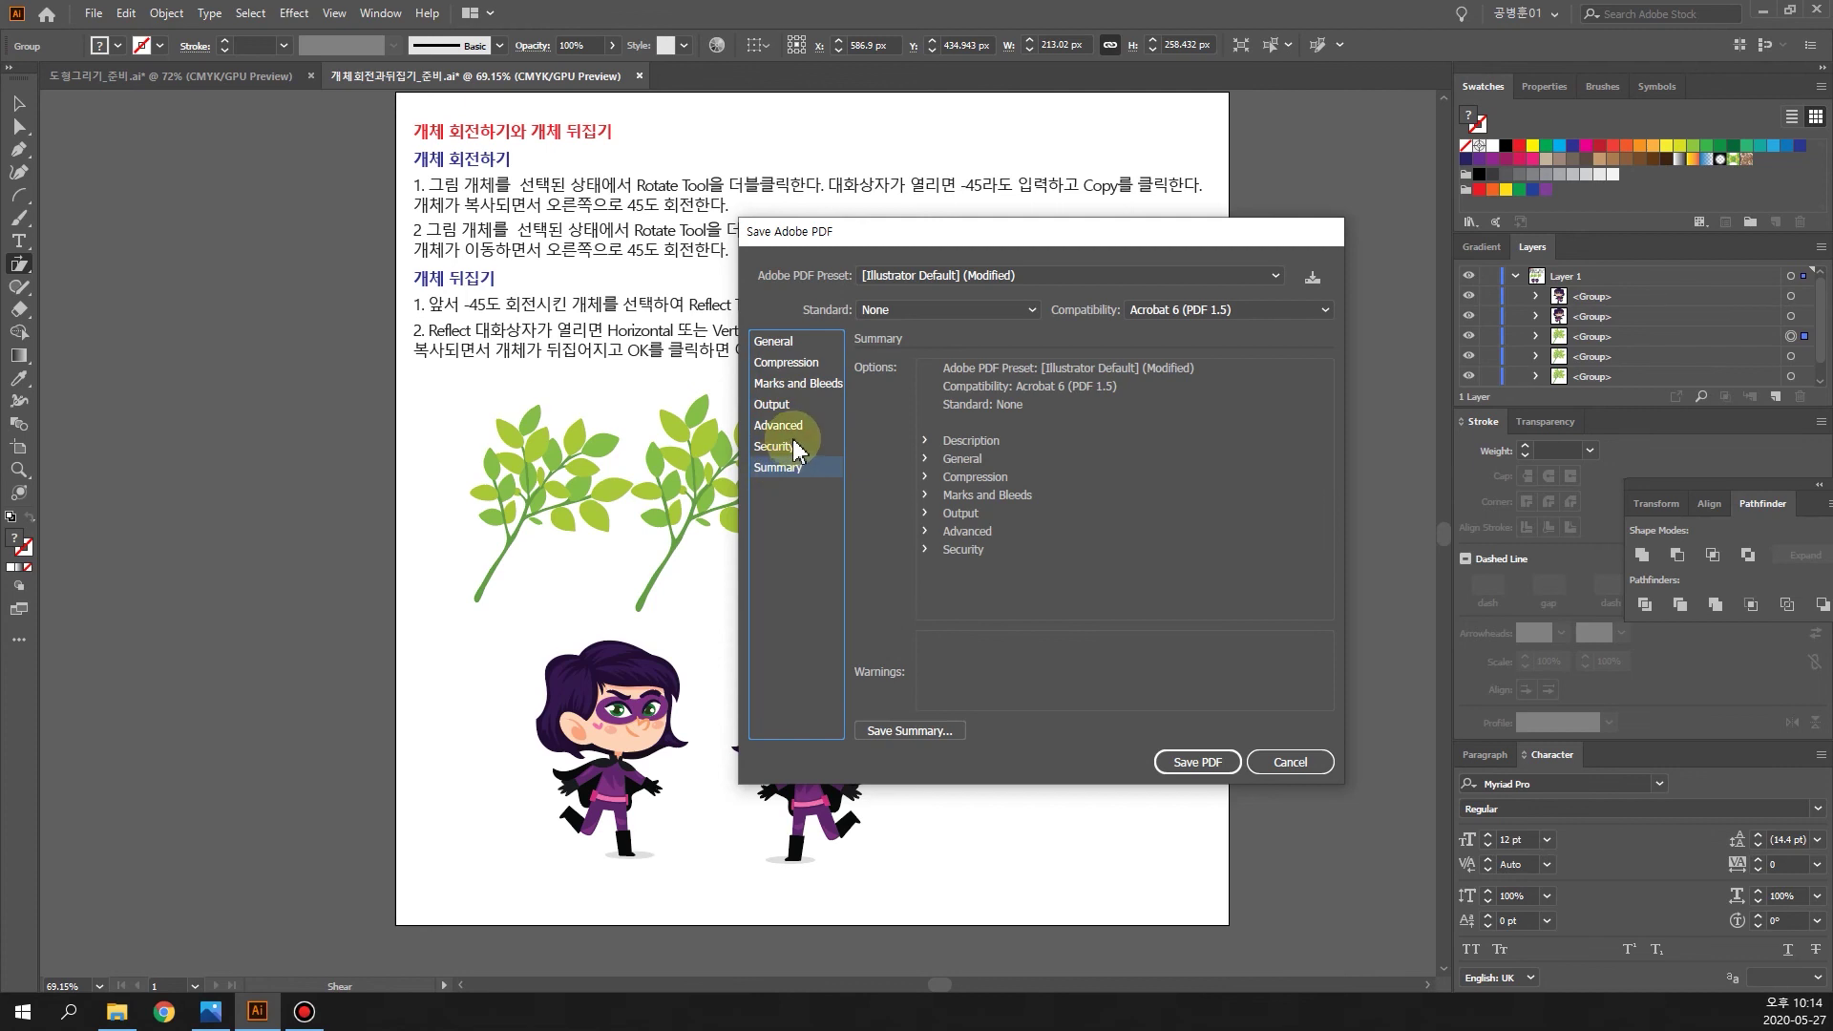
pyautogui.click(784, 362)
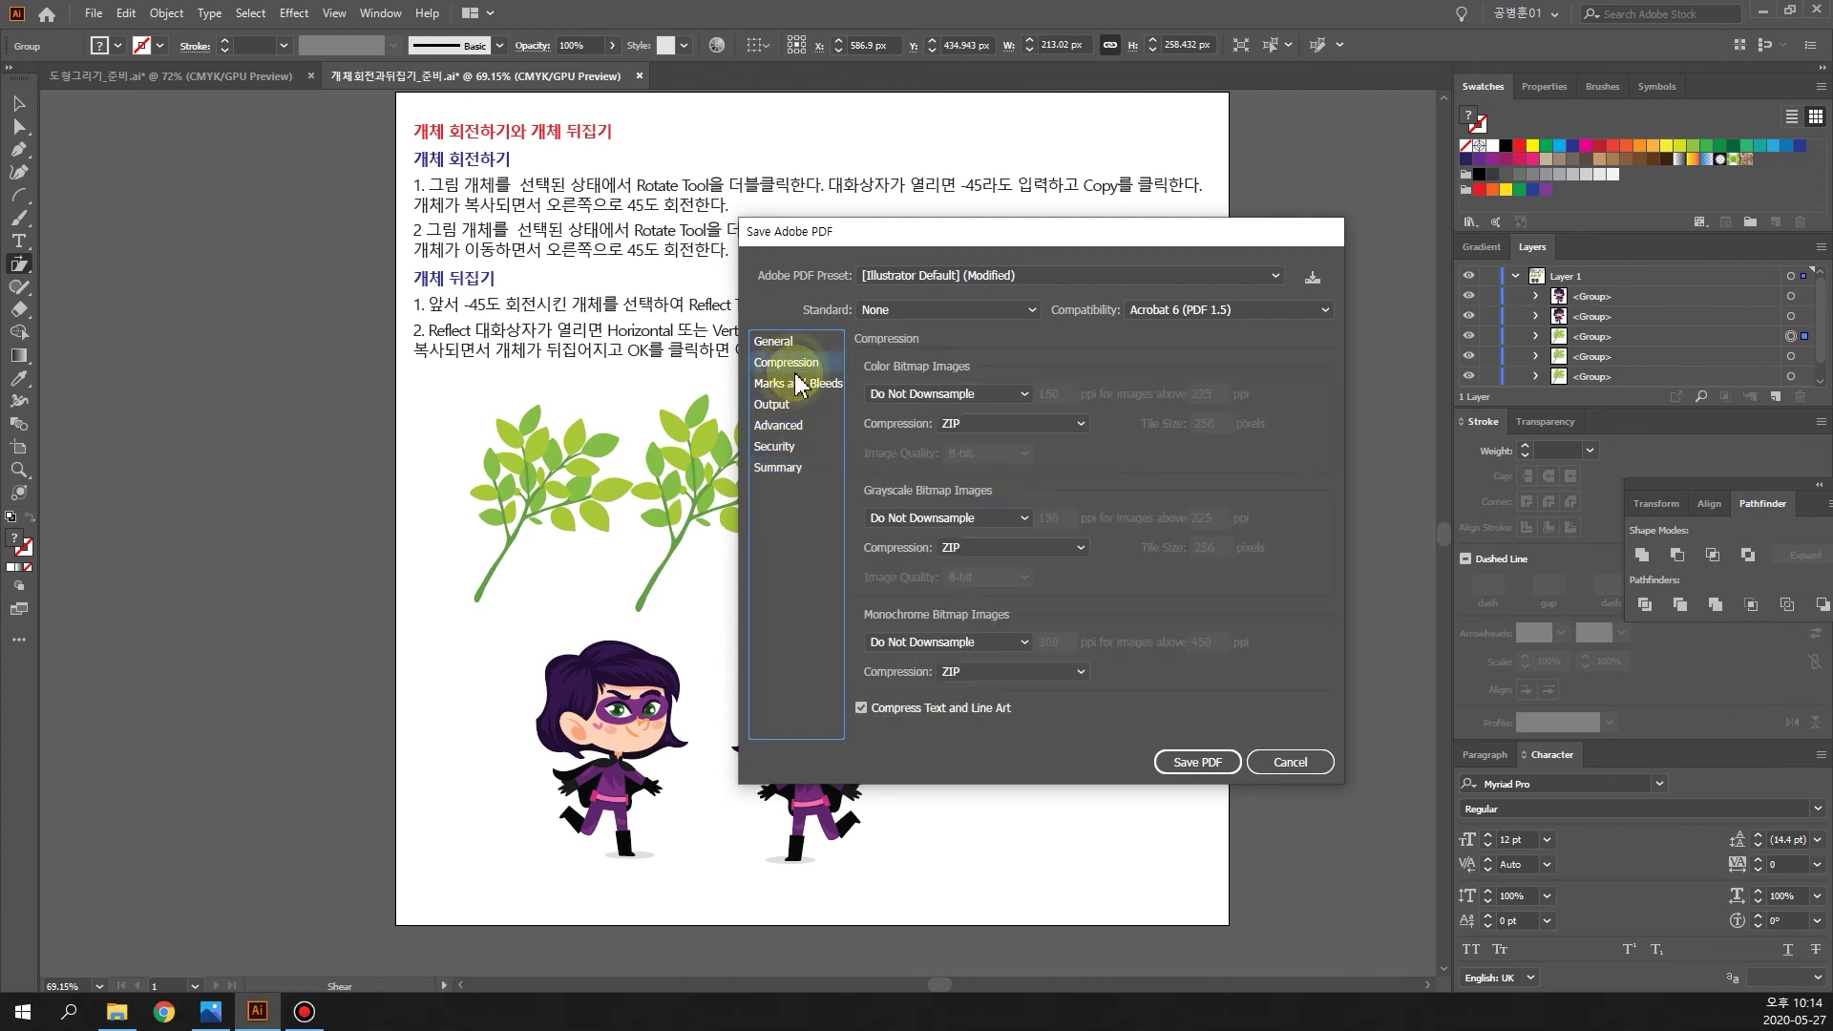
pyautogui.click(1197, 764)
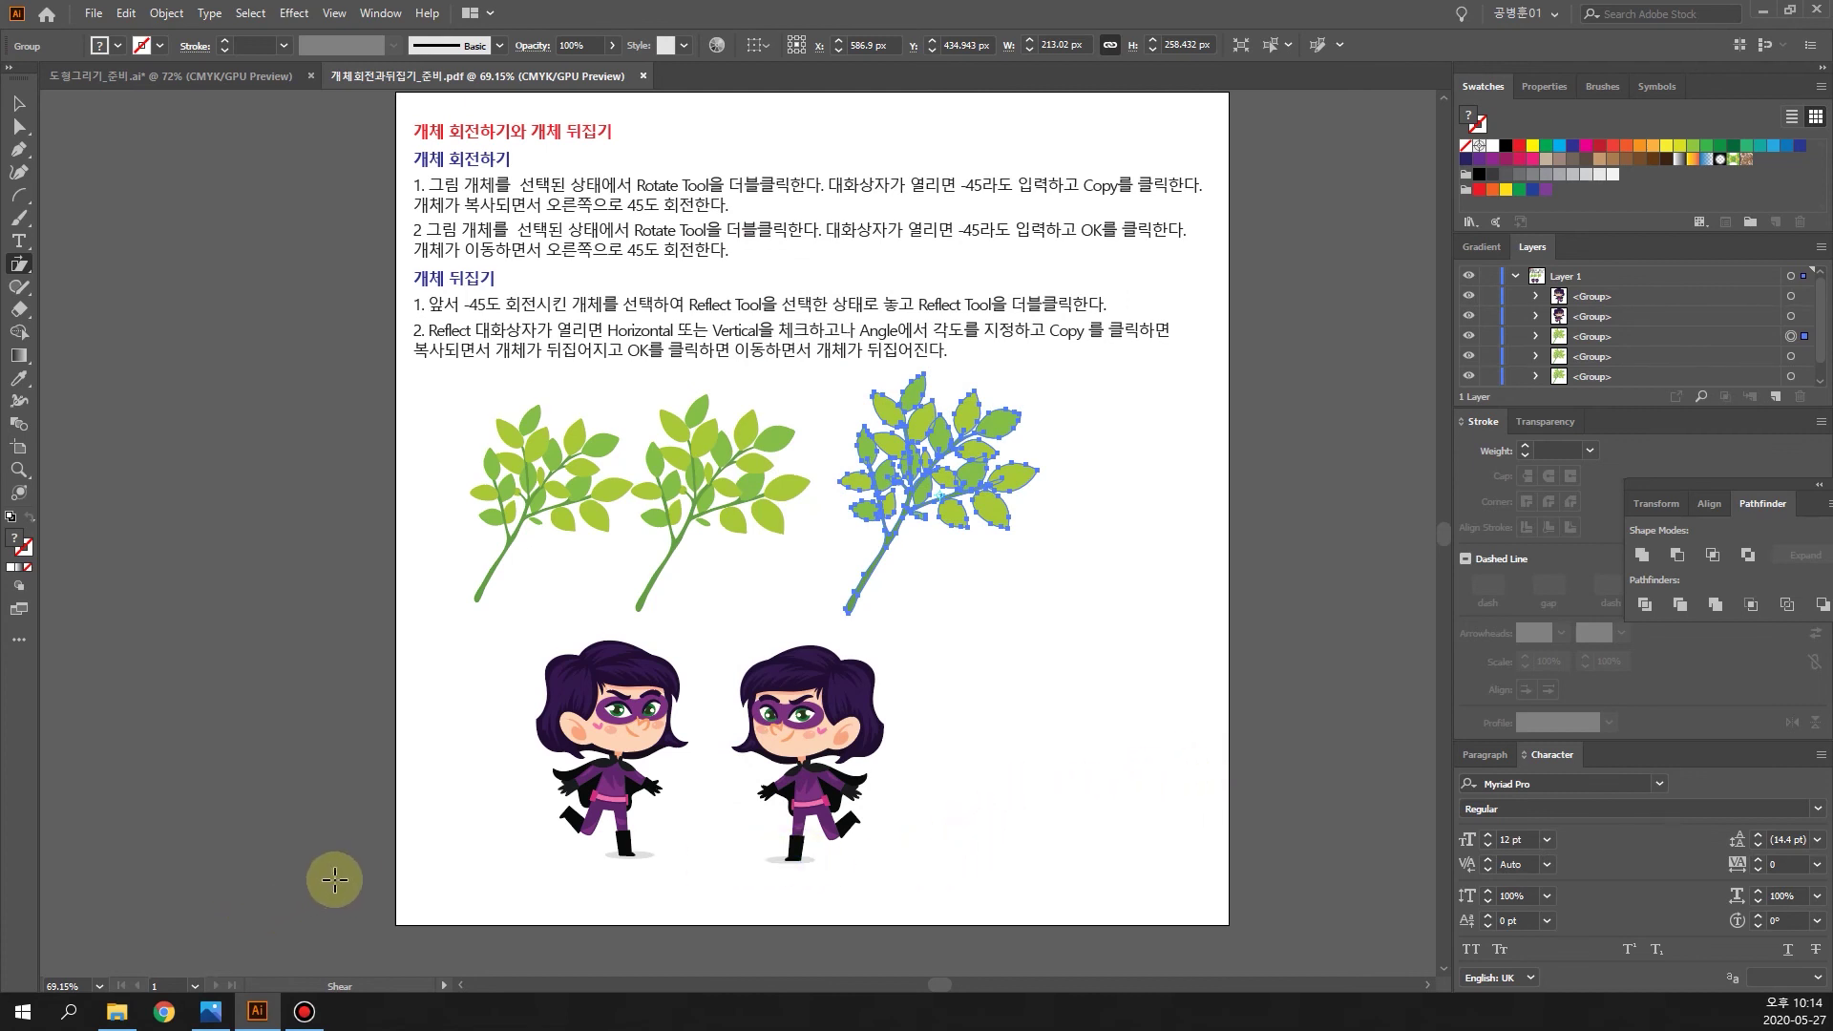
# Step: Switch to File Explorer, open 개체회전과뒤집기_준비.pdf from folder 04 in Adobe Acrobat, and maximize its window
pyautogui.moveTo(121, 1022)
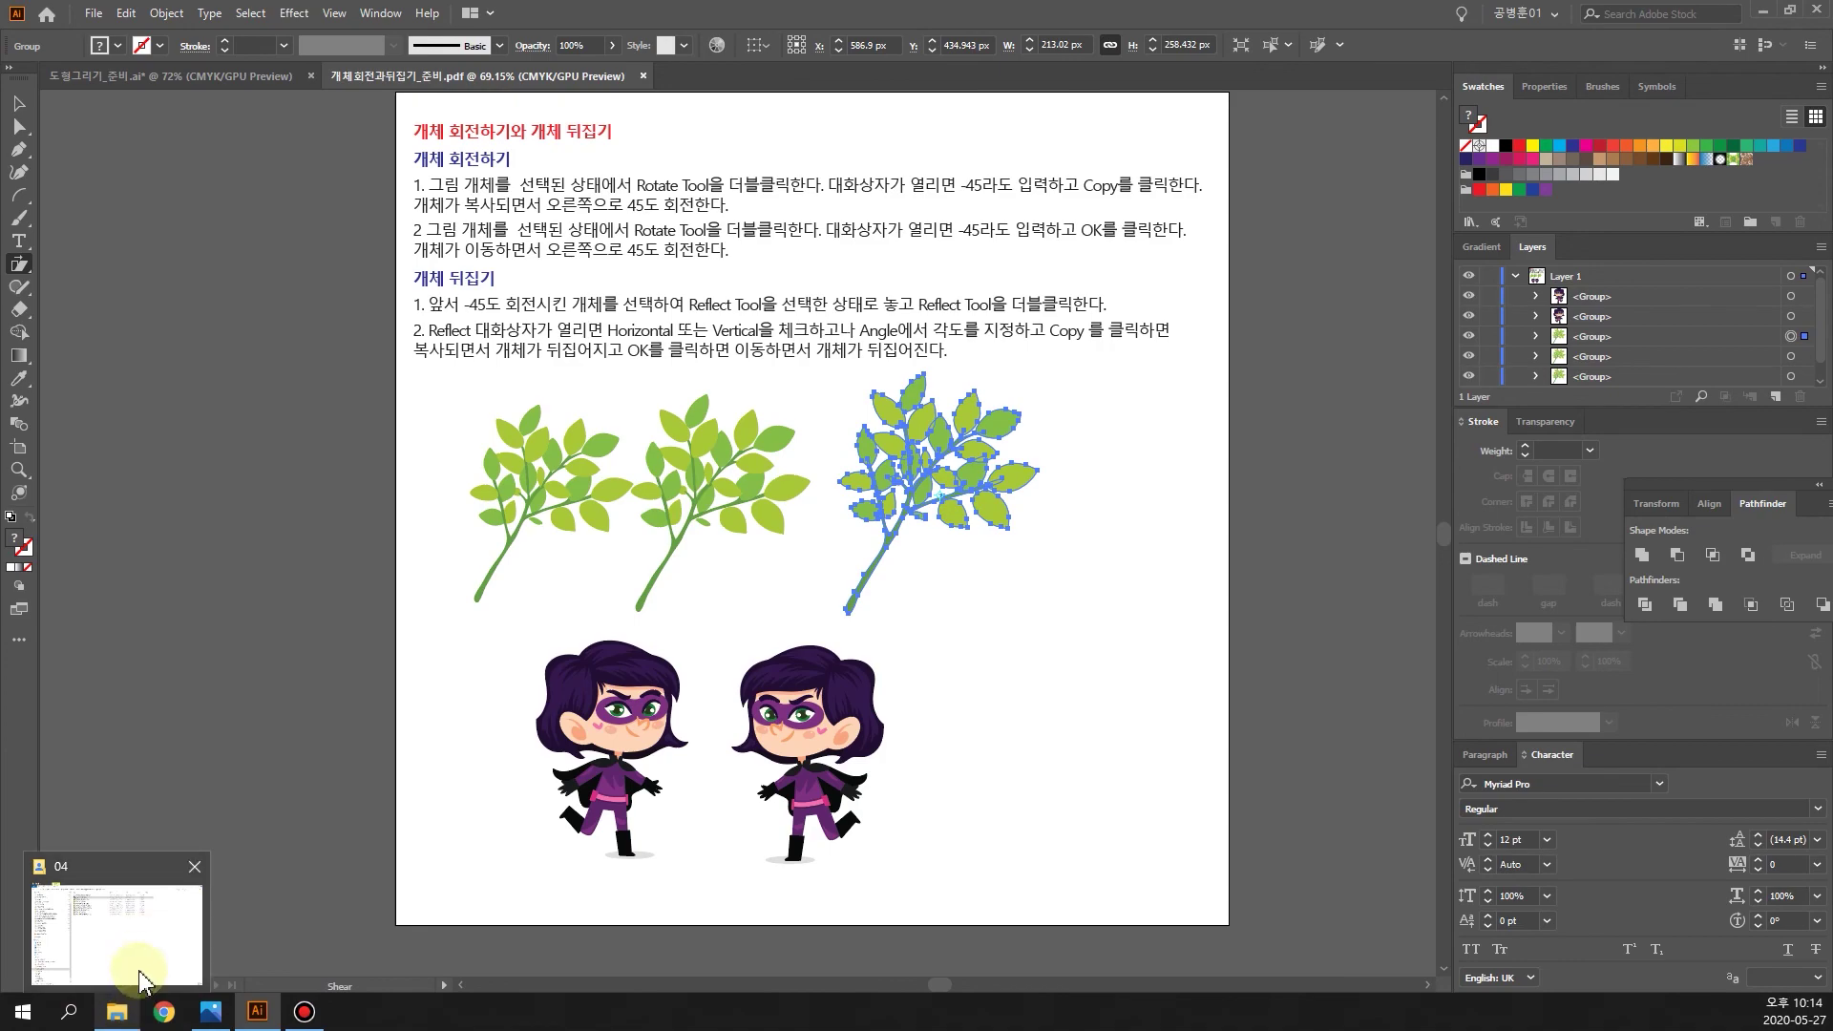
pyautogui.moveTo(120, 953)
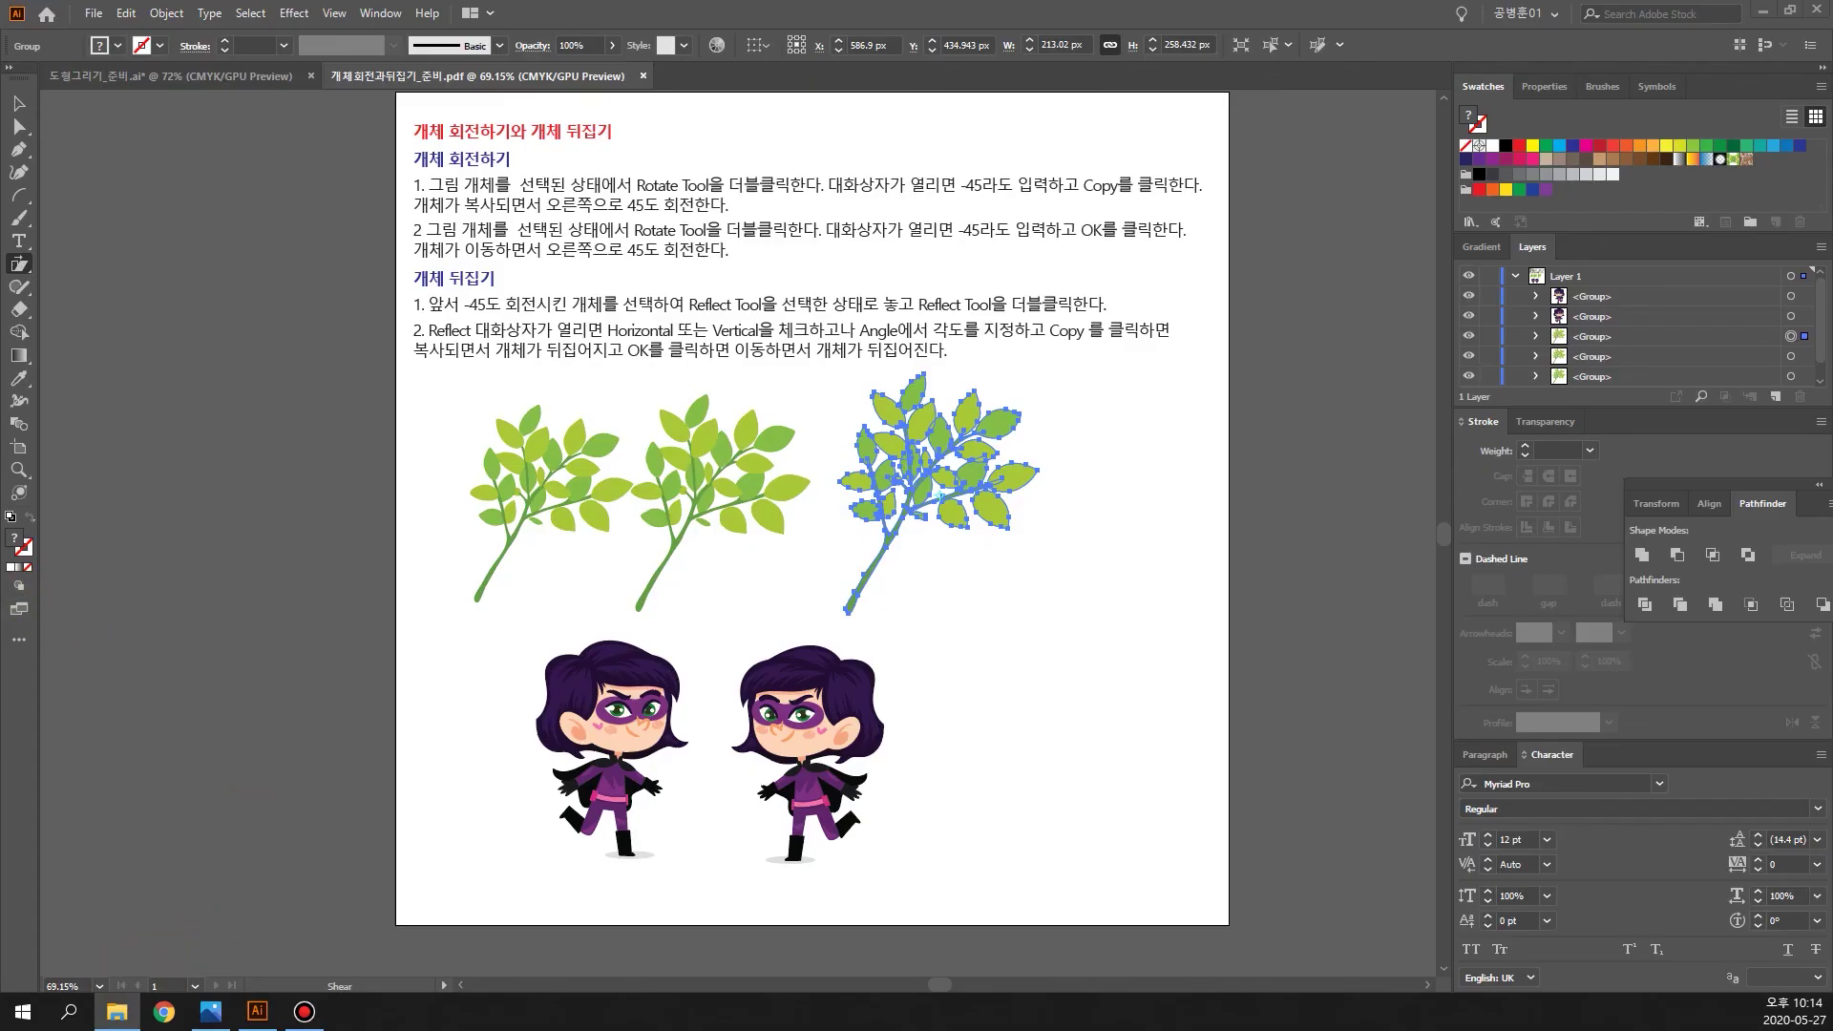
pyautogui.moveTo(0, 94); pyautogui.dragTo(1002, 56)
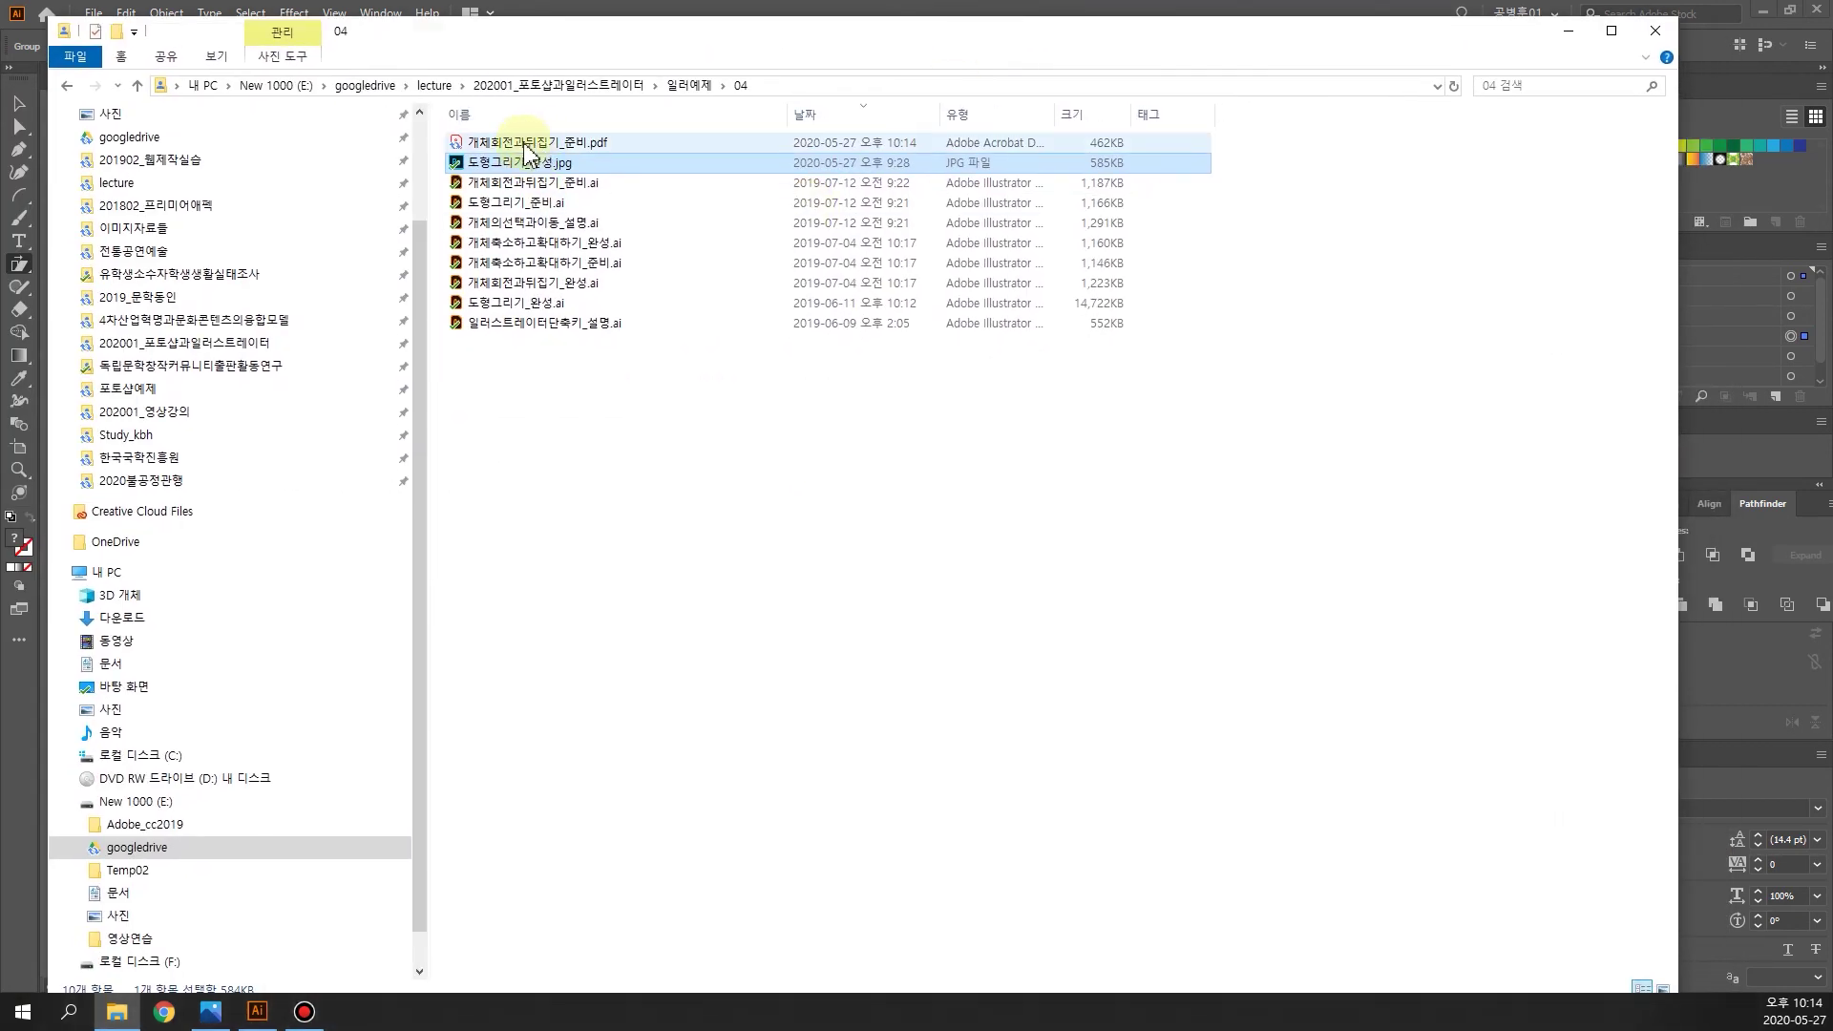
pyautogui.click(585, 150)
pyautogui.doubleClick(584, 150)
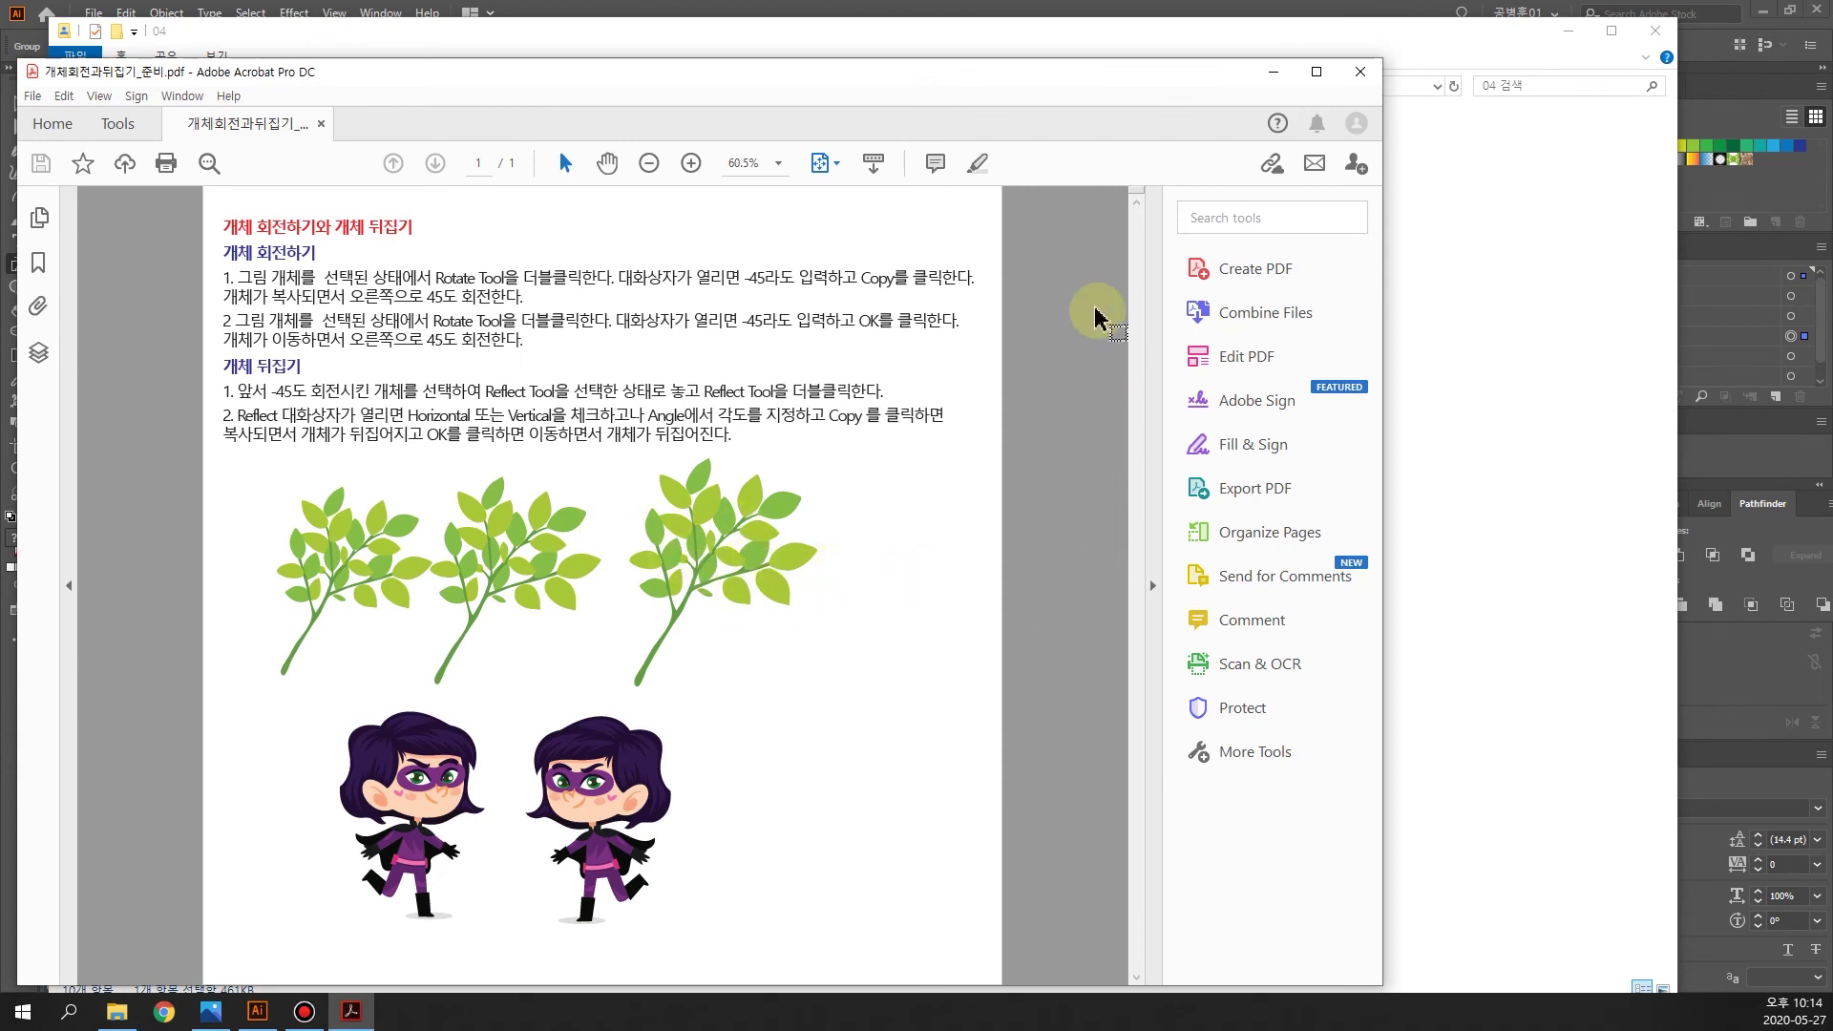
pyautogui.click(1316, 72)
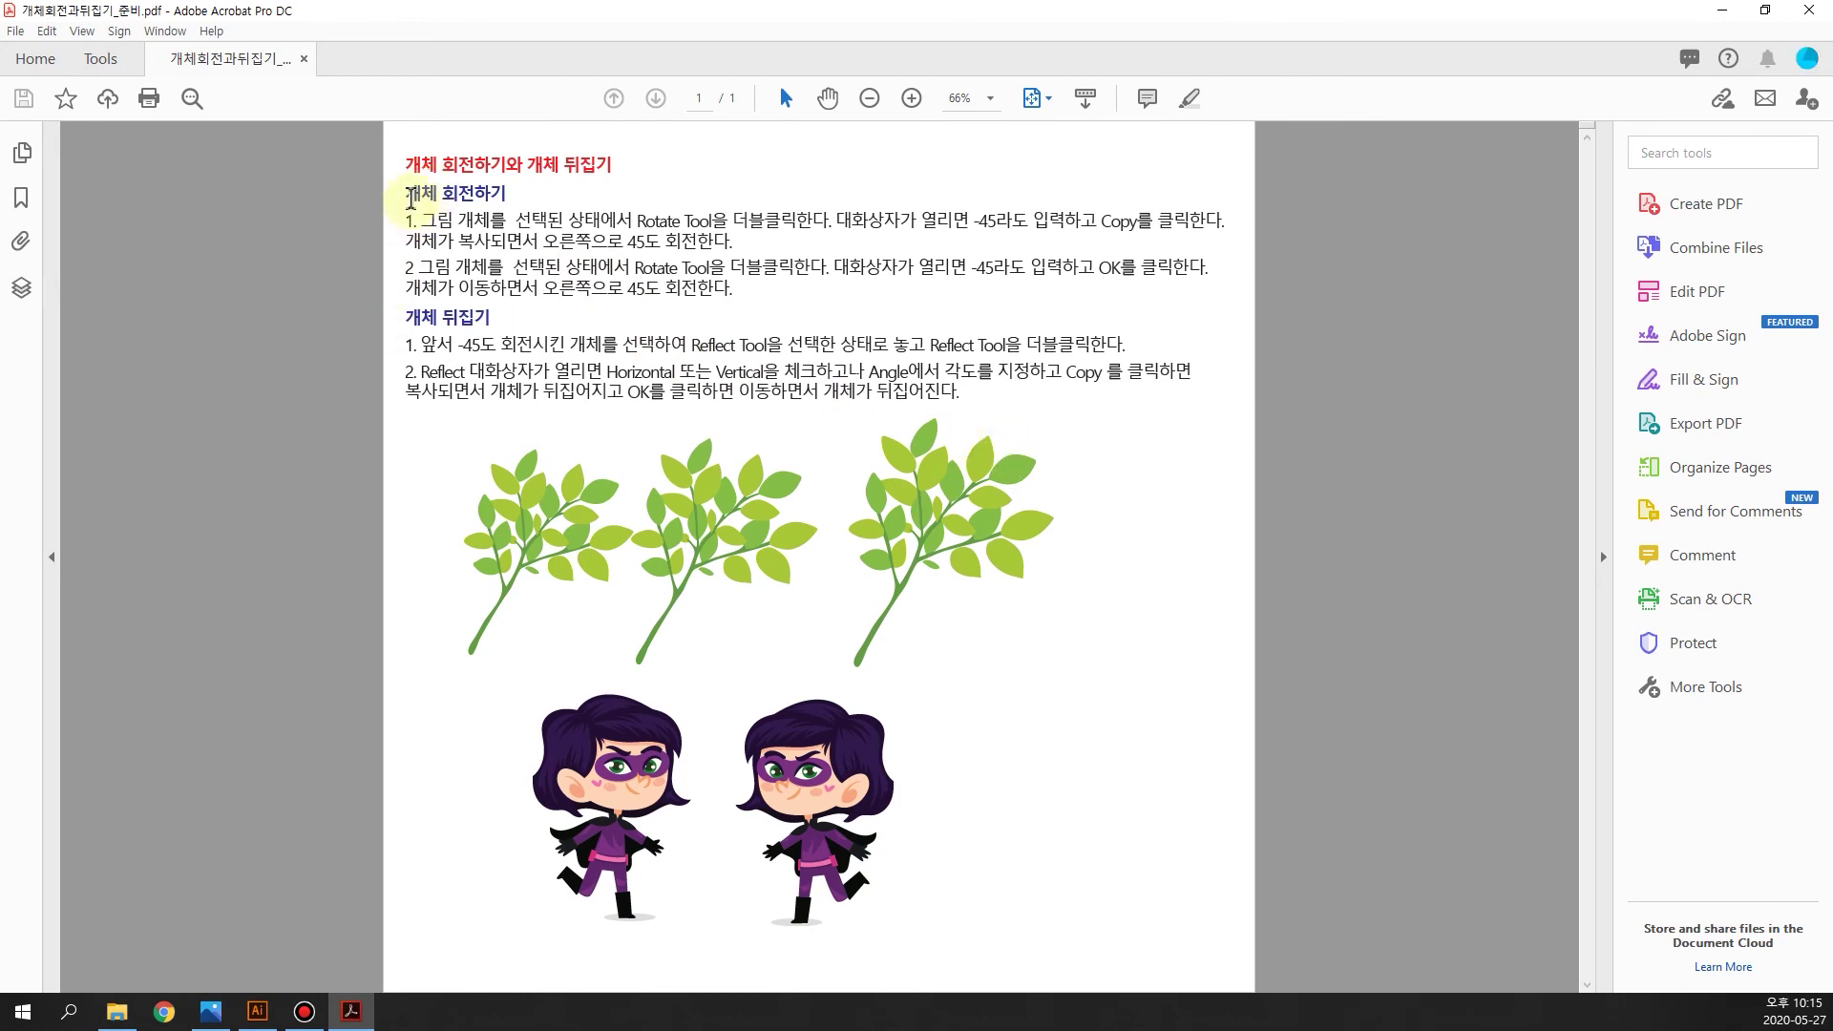
# Step: Check that the PDF's text is selectable by highlighting all the instruction text, then close the PDF and return to Illustrator
pyautogui.moveTo(420, 224); pyautogui.dragTo(1067, 374)
pyautogui.click(622, 344)
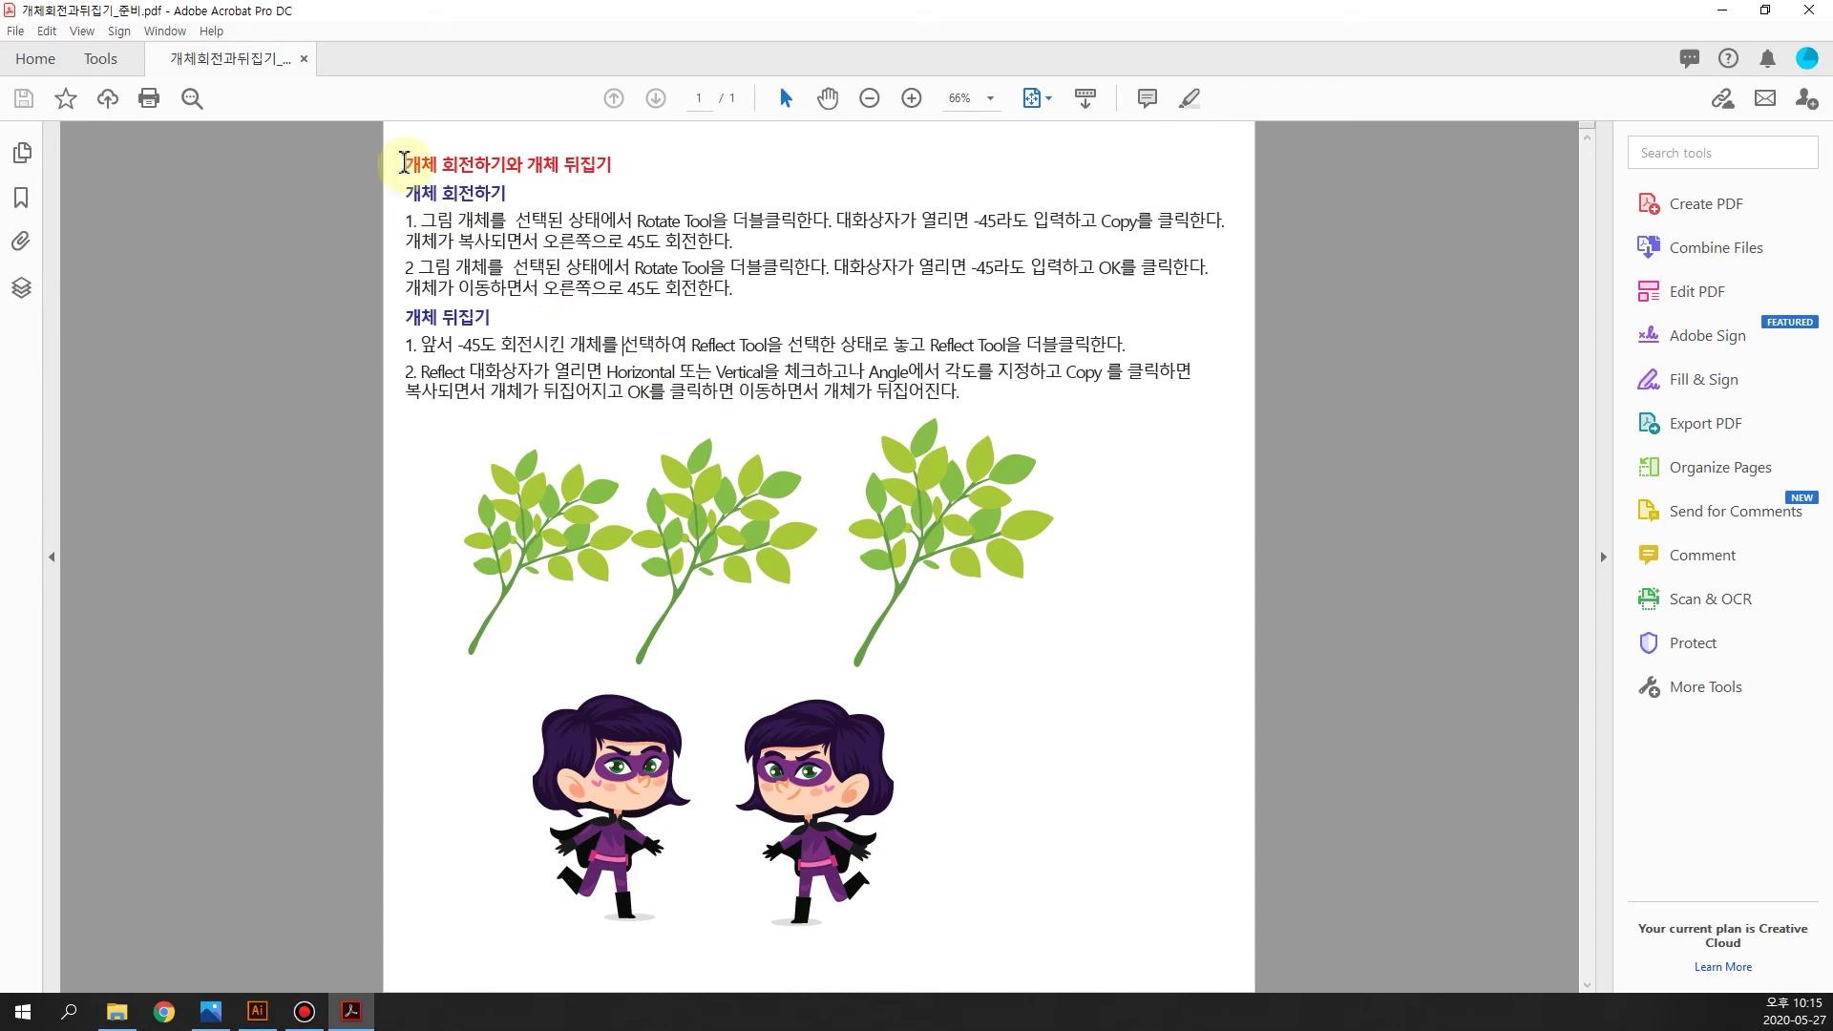
pyautogui.moveTo(409, 164); pyautogui.dragTo(1149, 489)
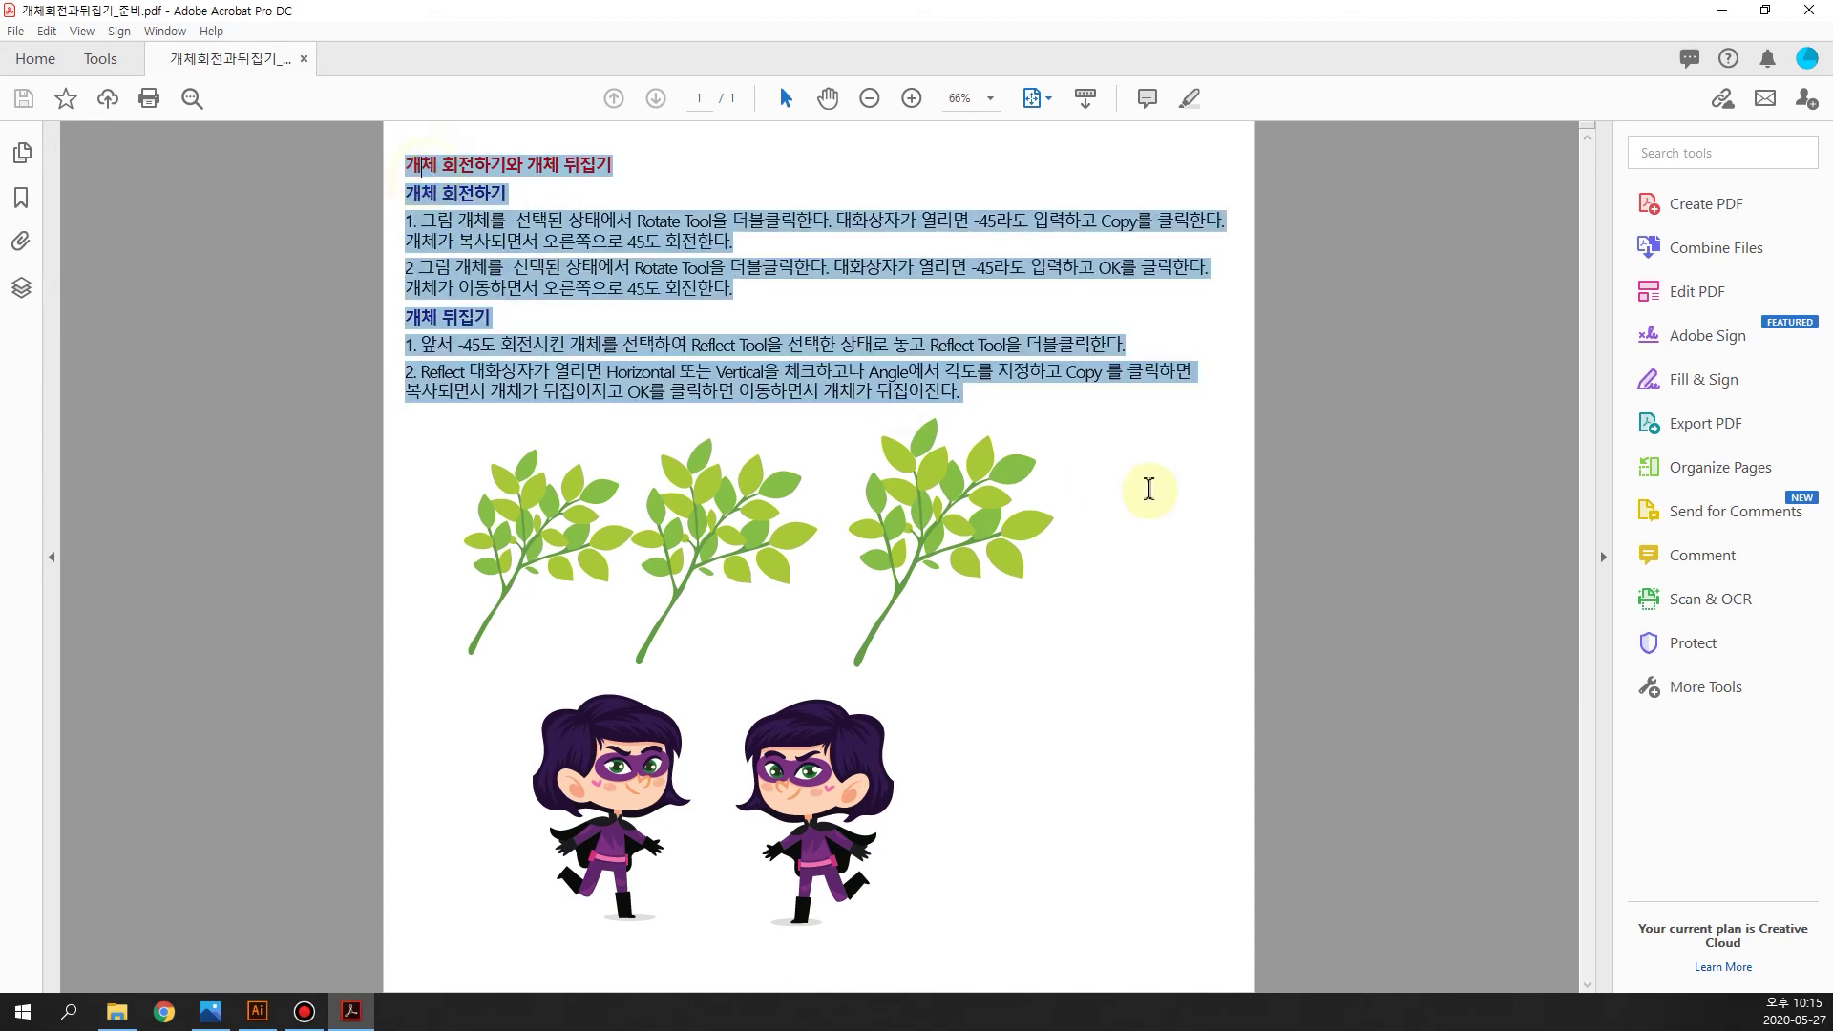
pyautogui.moveTo(1629, 27); pyautogui.dragTo(1325, 325)
pyautogui.click(1505, 313)
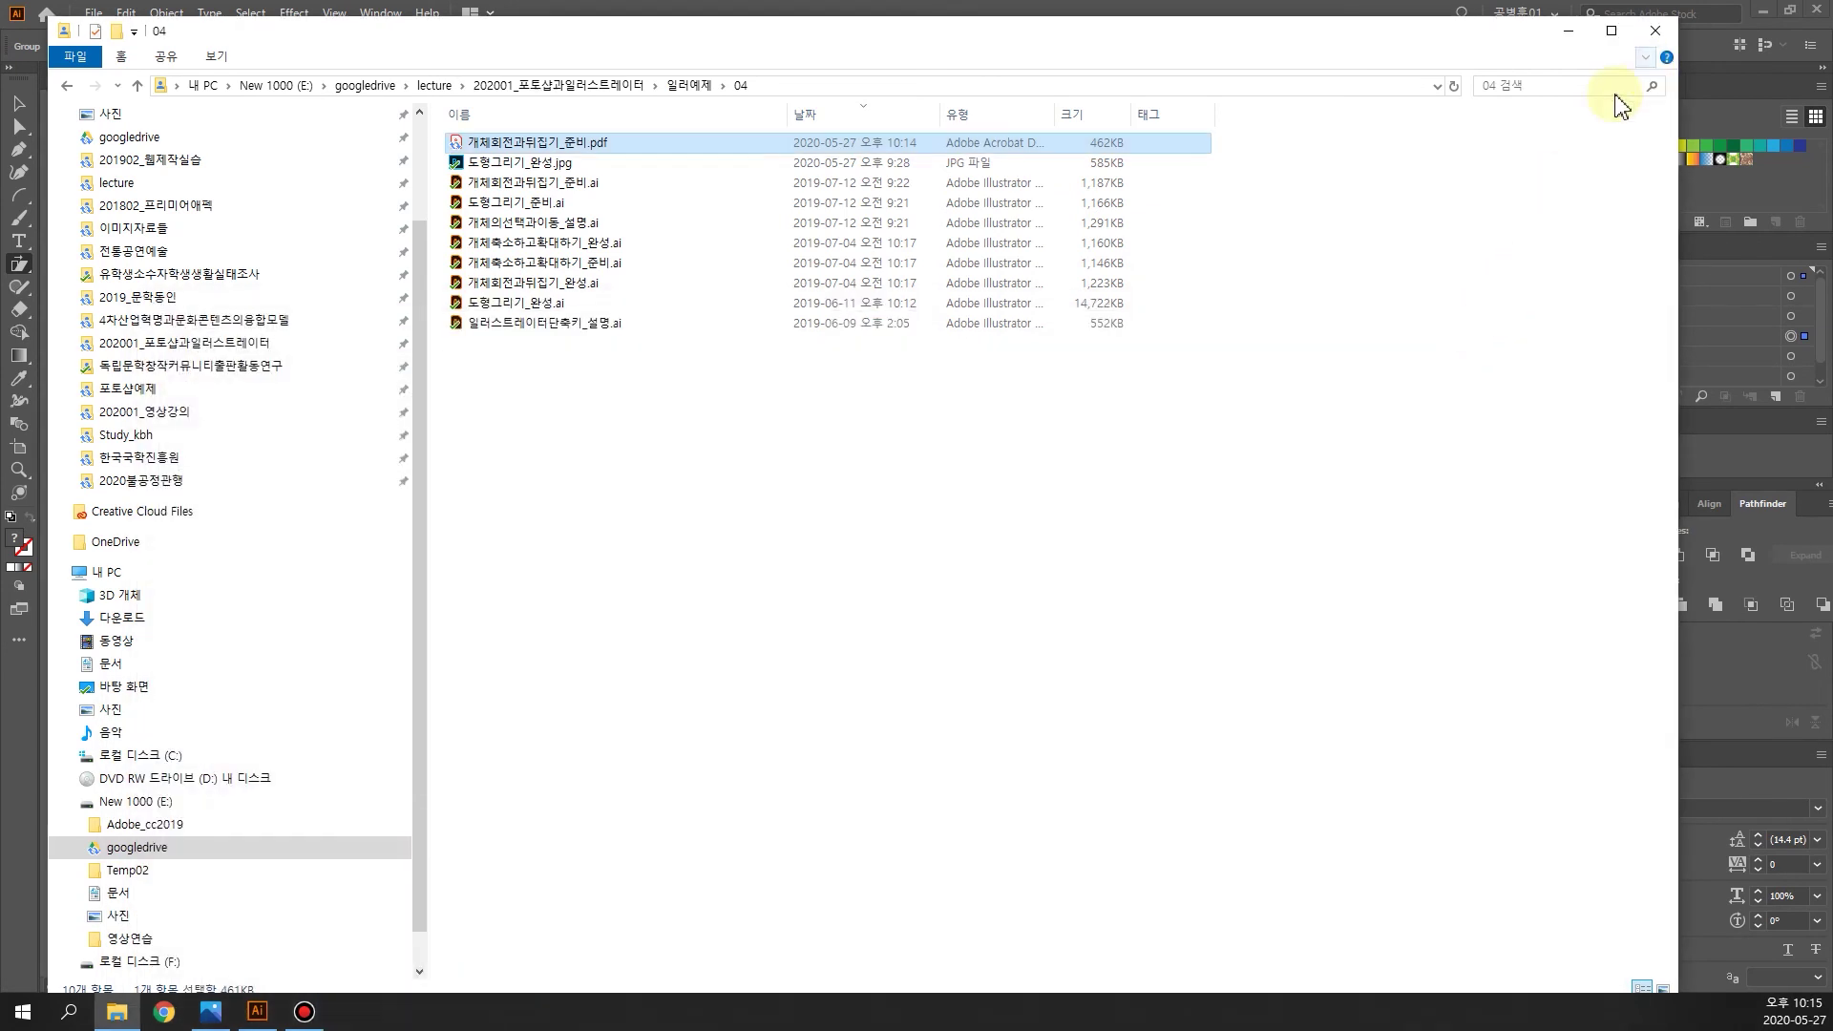
pyautogui.click(1321, 12)
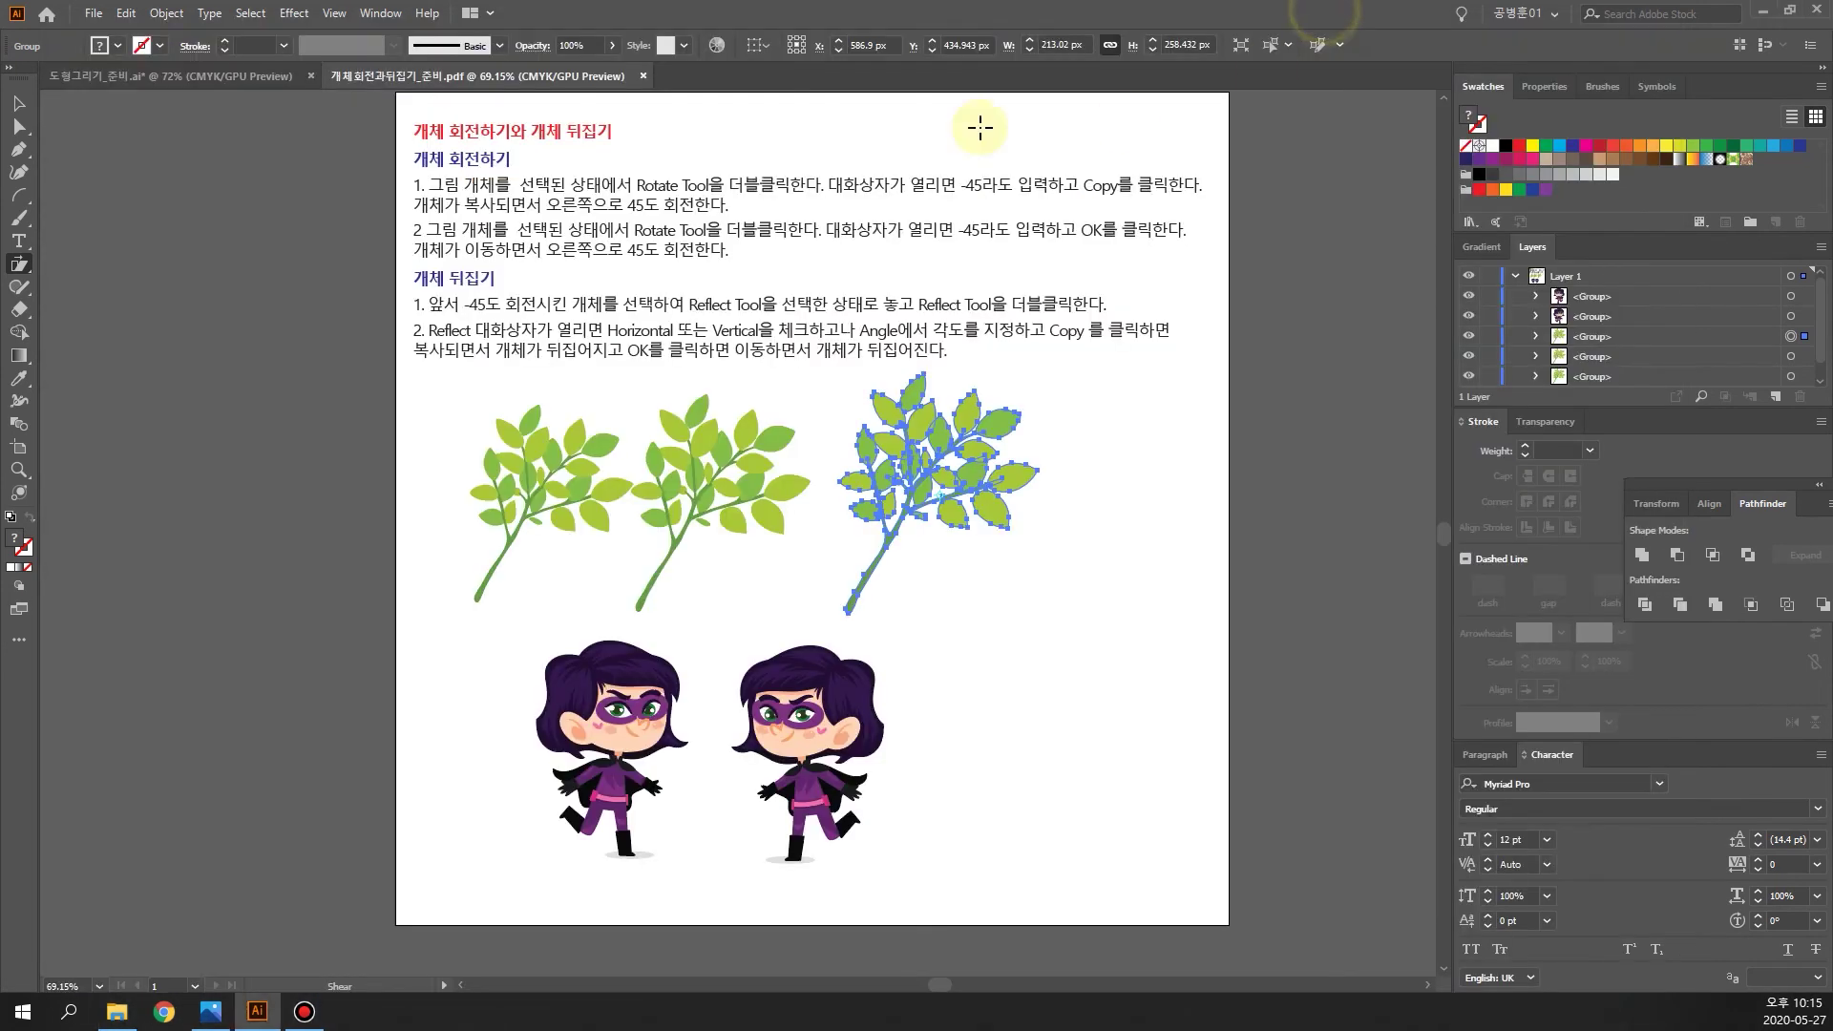
# Step: Review the file formats offered for saving the document under a new format, and cancel the save
pyautogui.click(94, 15)
pyautogui.click(157, 189)
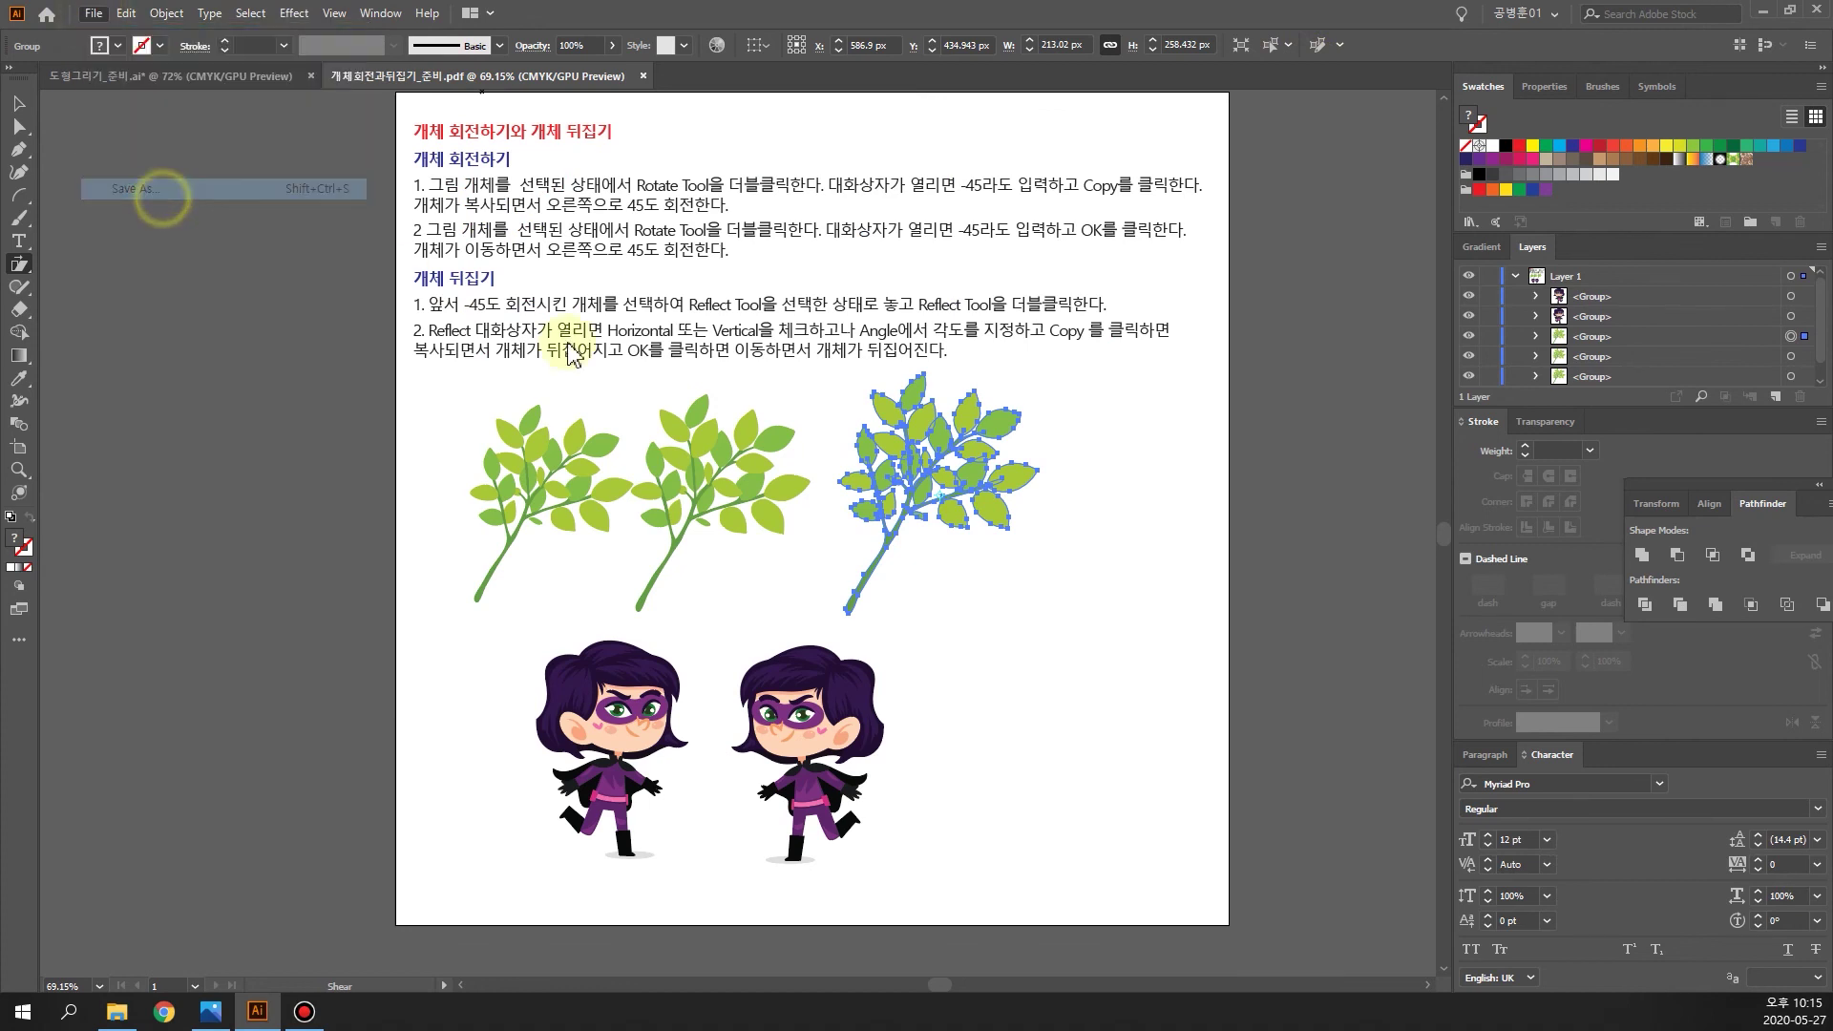
pyautogui.click(509, 826)
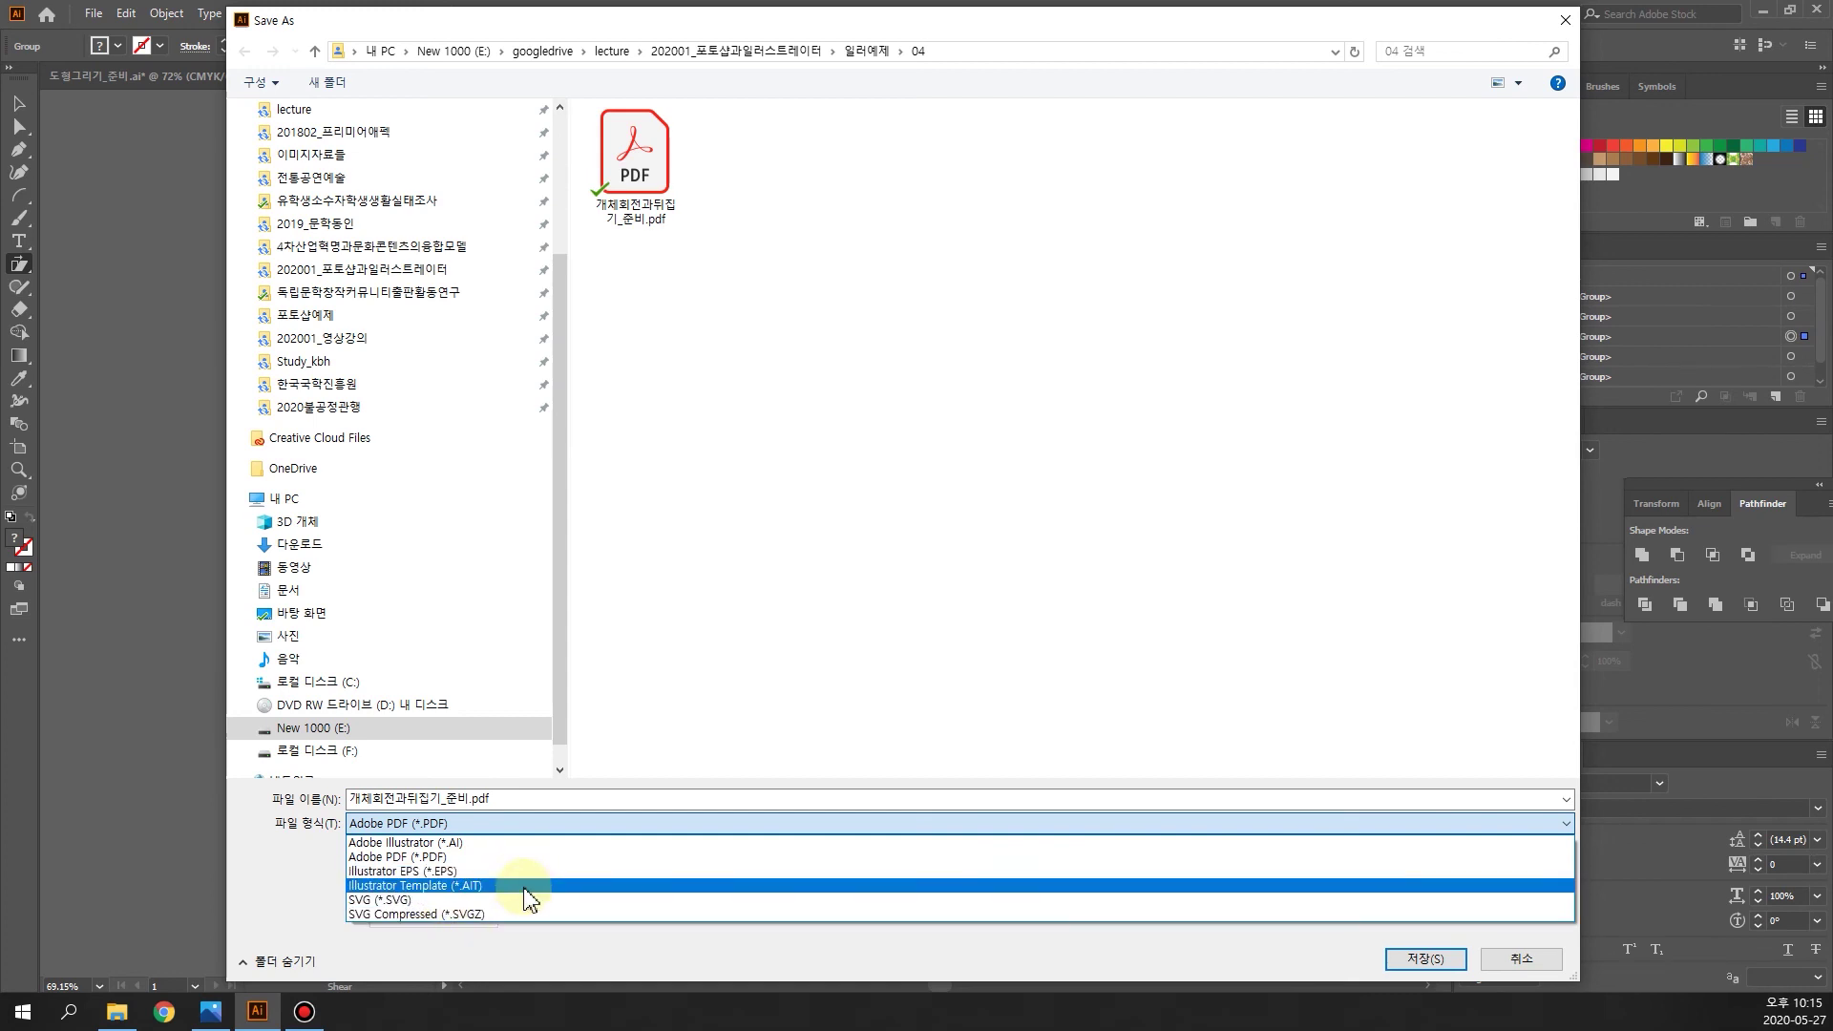
pyautogui.click(1535, 973)
pyautogui.click(1527, 960)
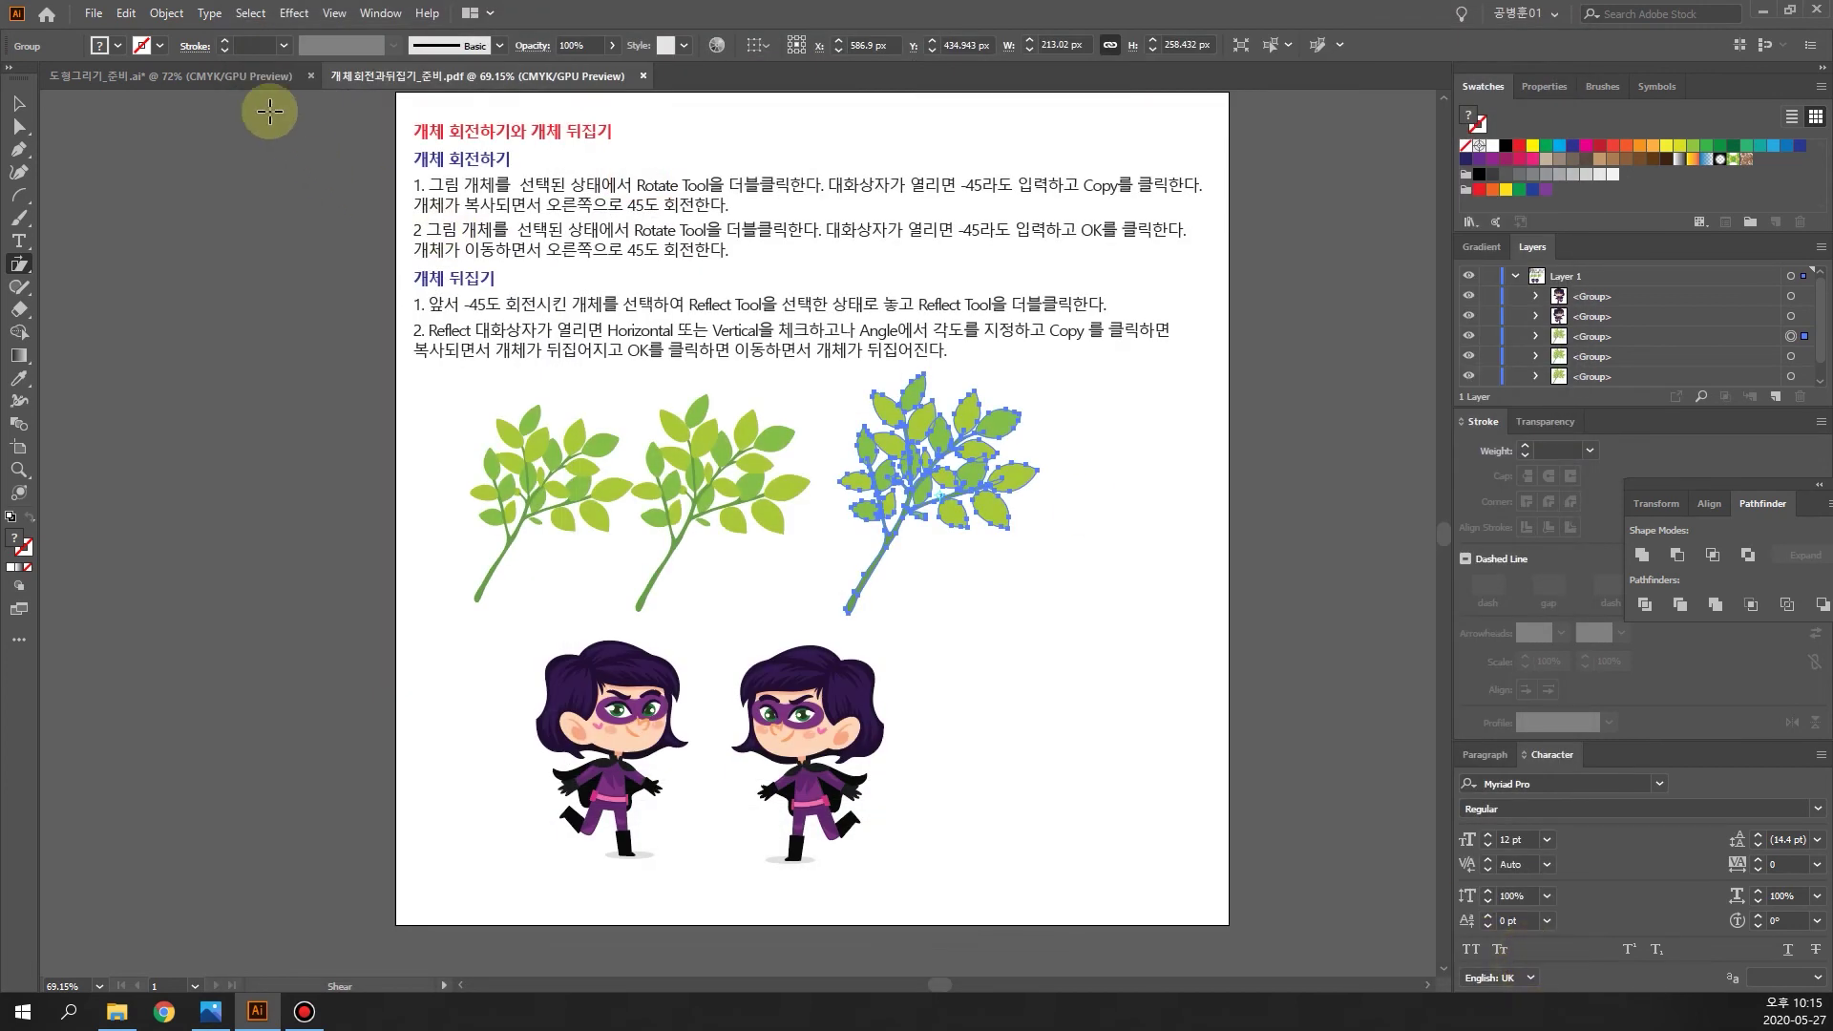
# Step: Review the file formats offered for exporting the document, trying PNG, and cancel the export
pyautogui.click(92, 14)
pyautogui.moveTo(124, 349)
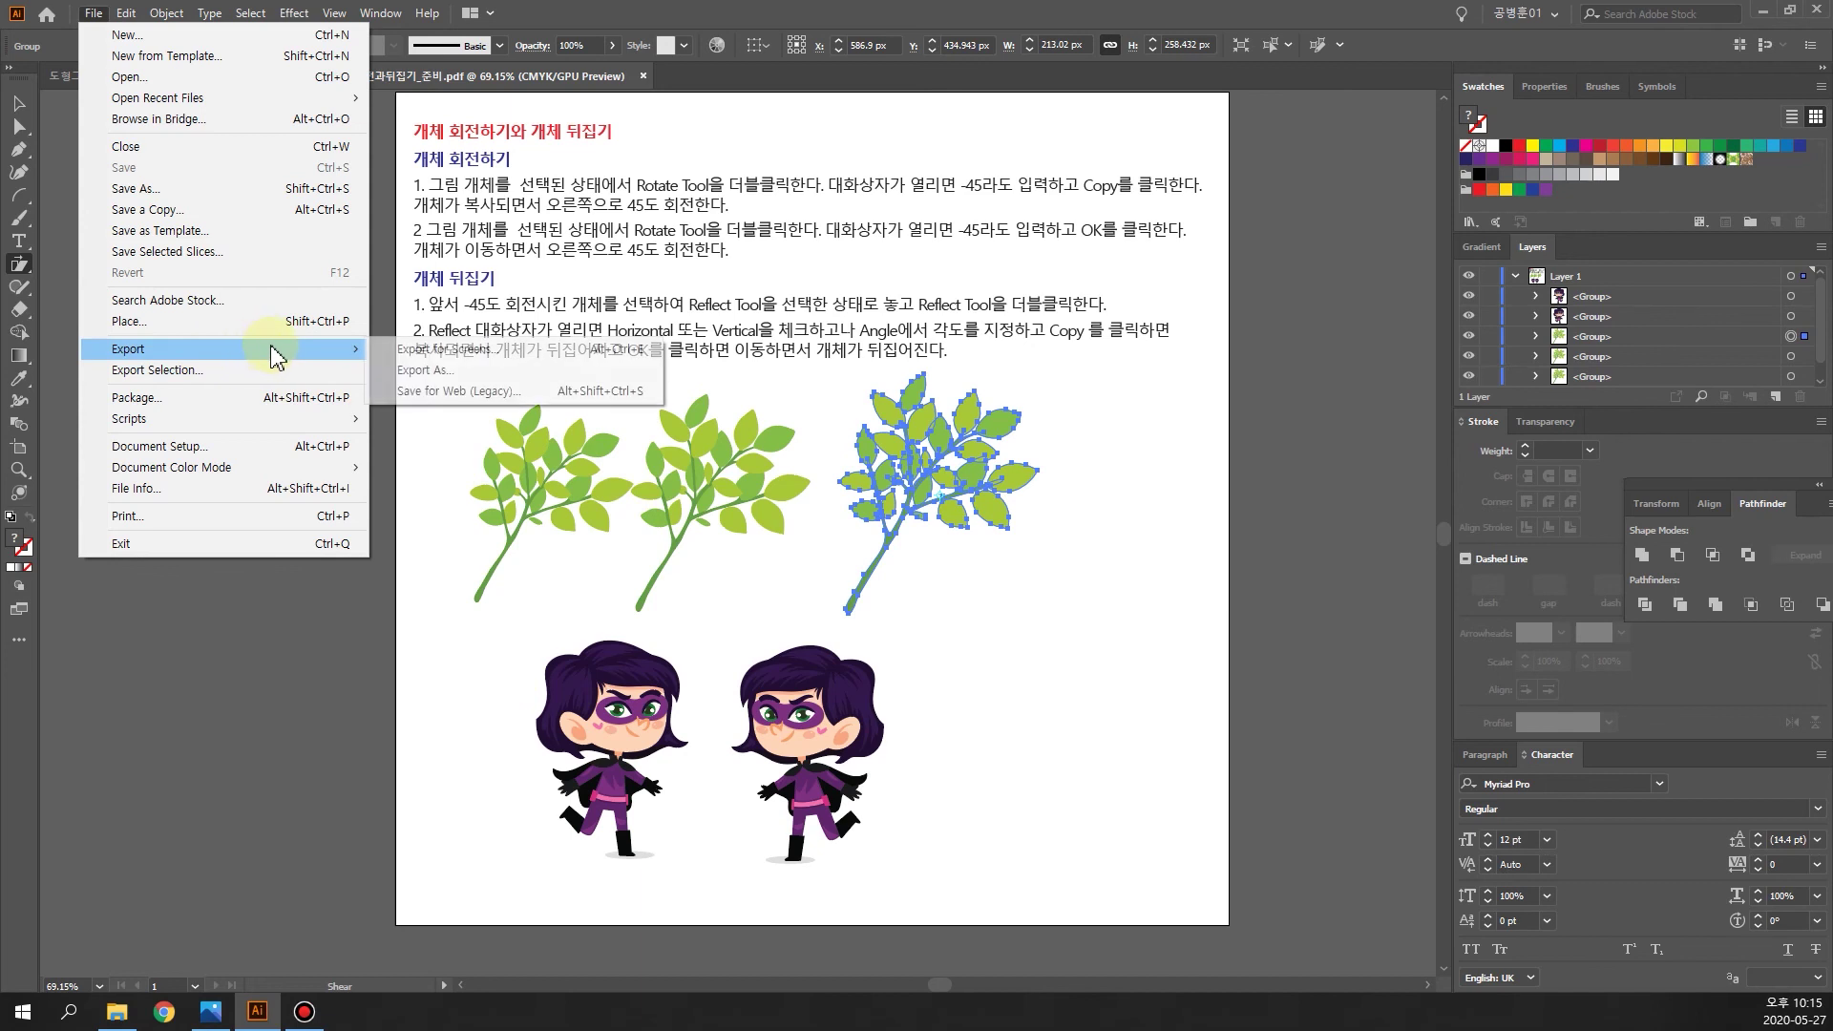
pyautogui.click(469, 381)
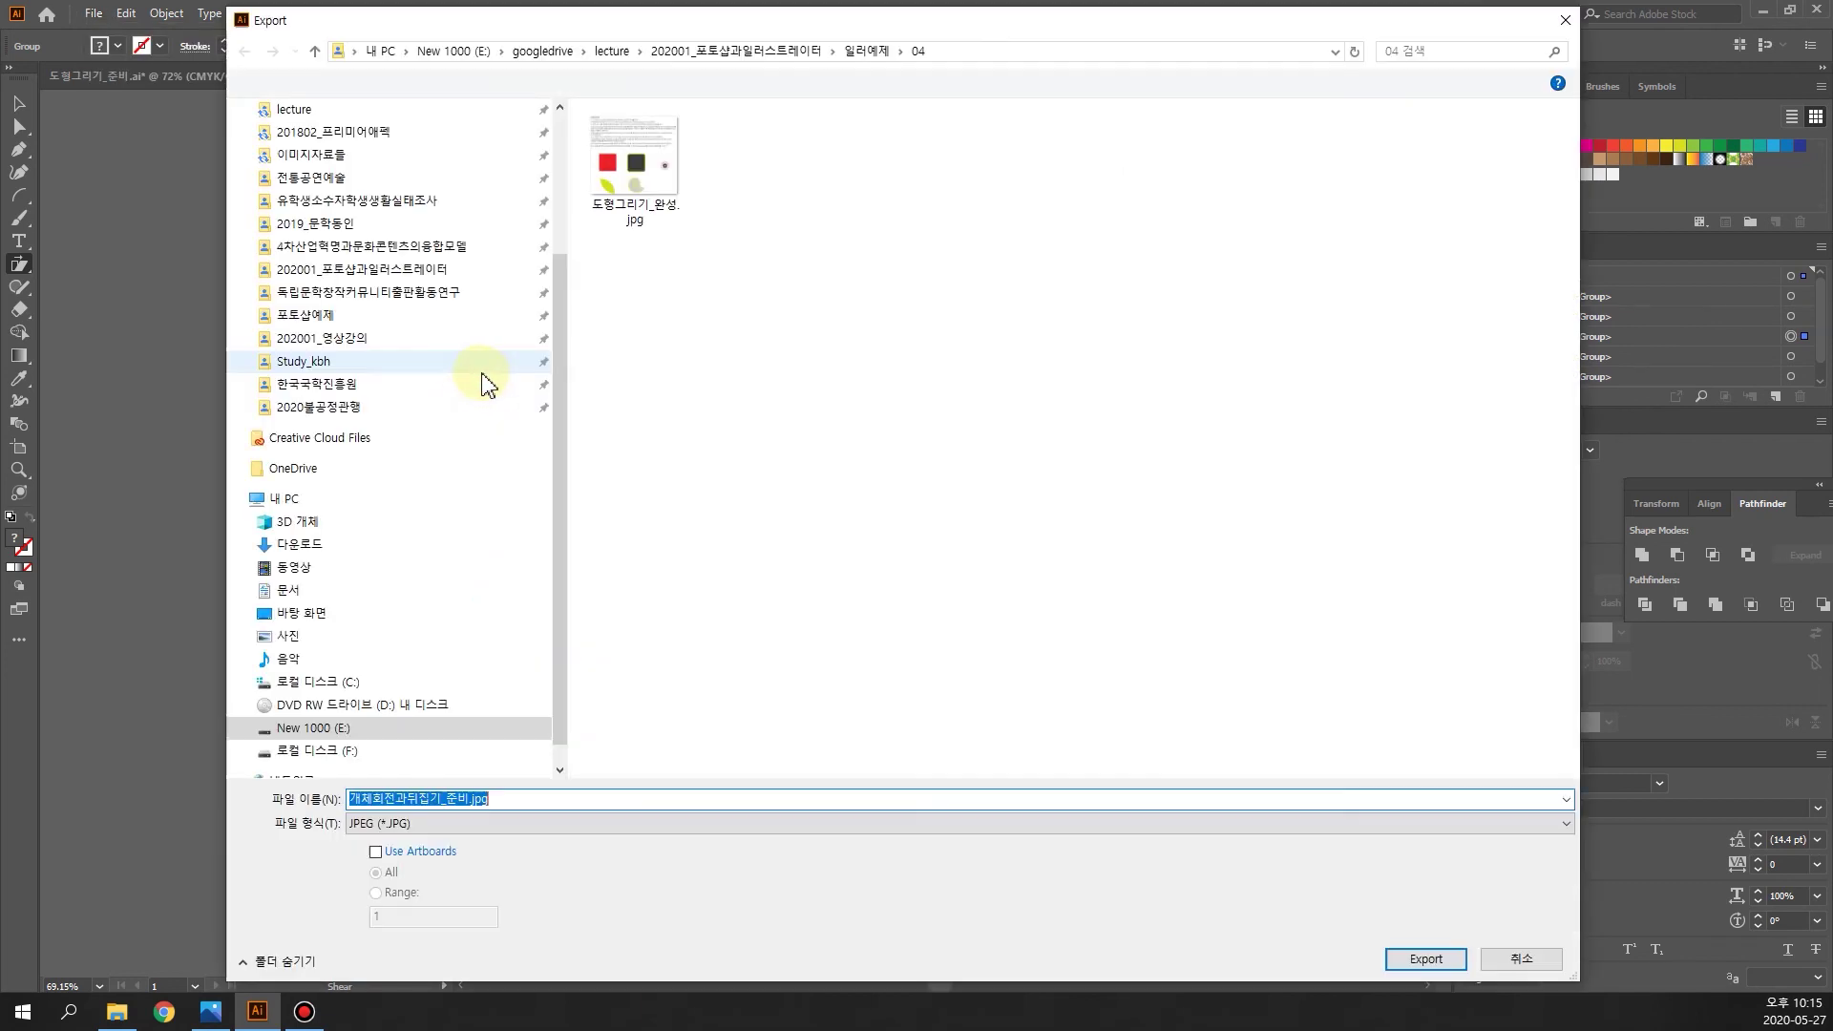
pyautogui.click(474, 826)
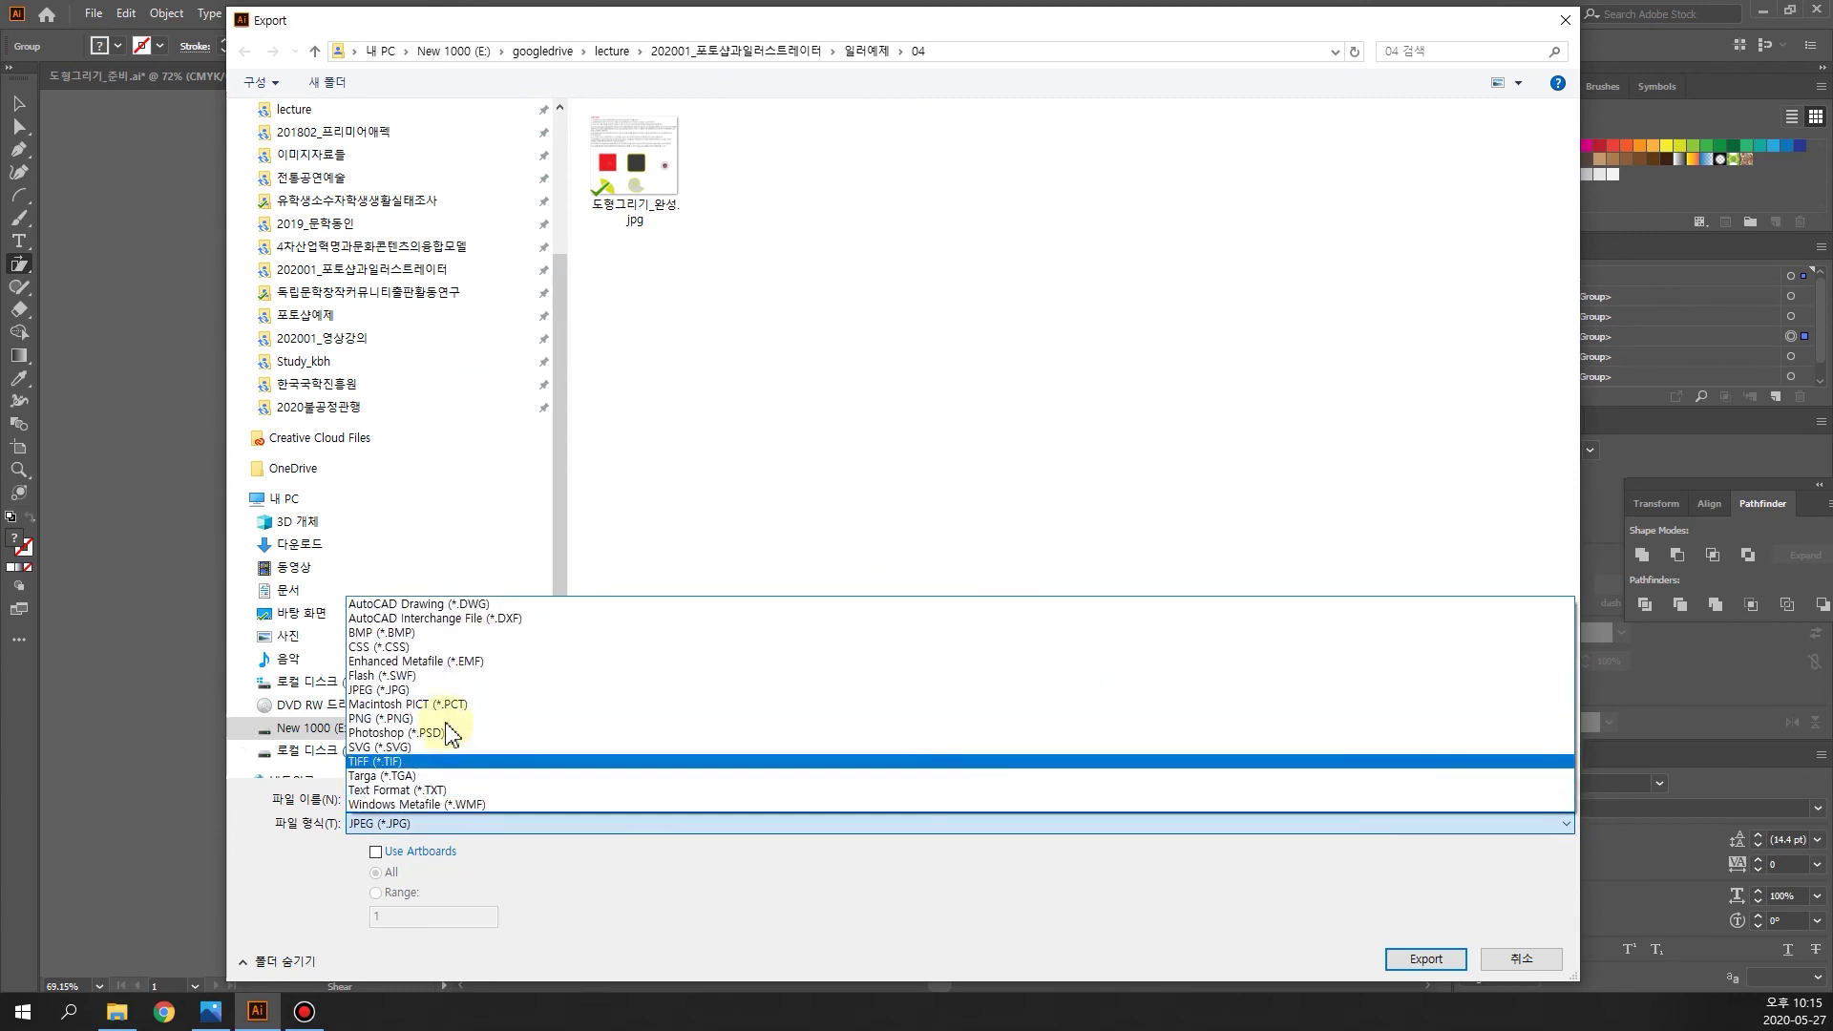
pyautogui.click(444, 719)
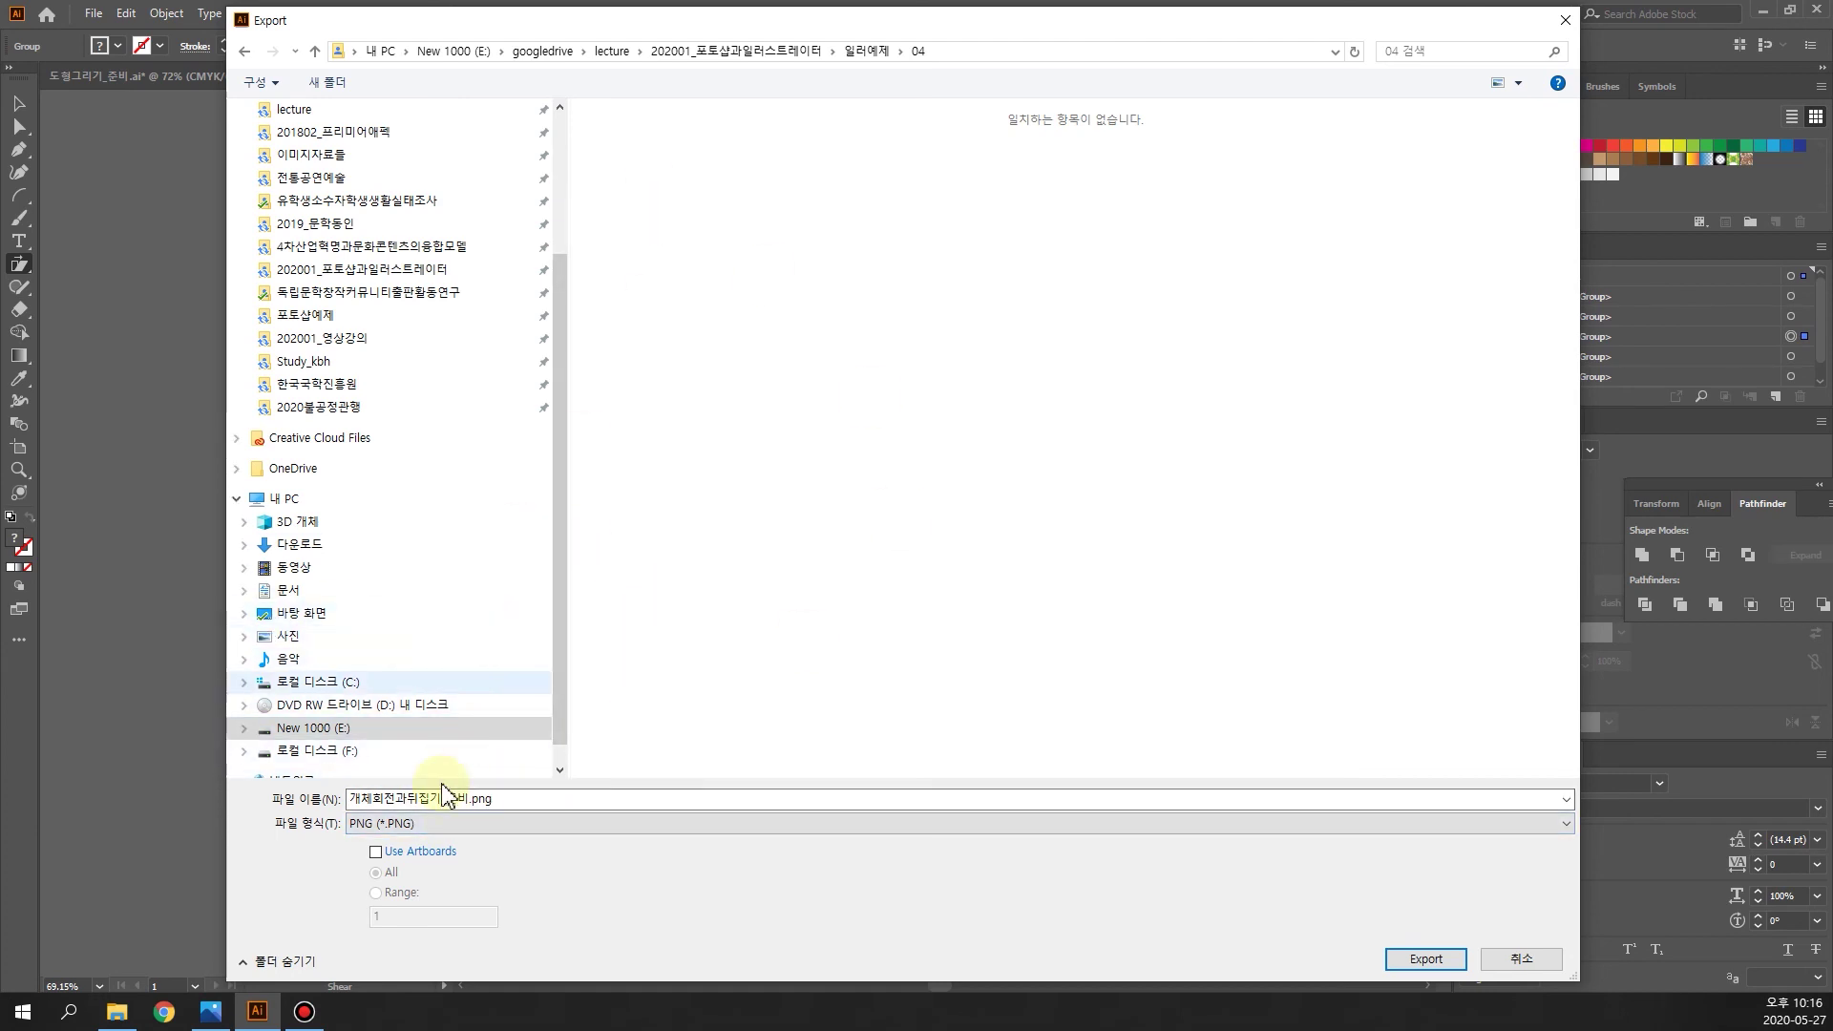
pyautogui.click(451, 823)
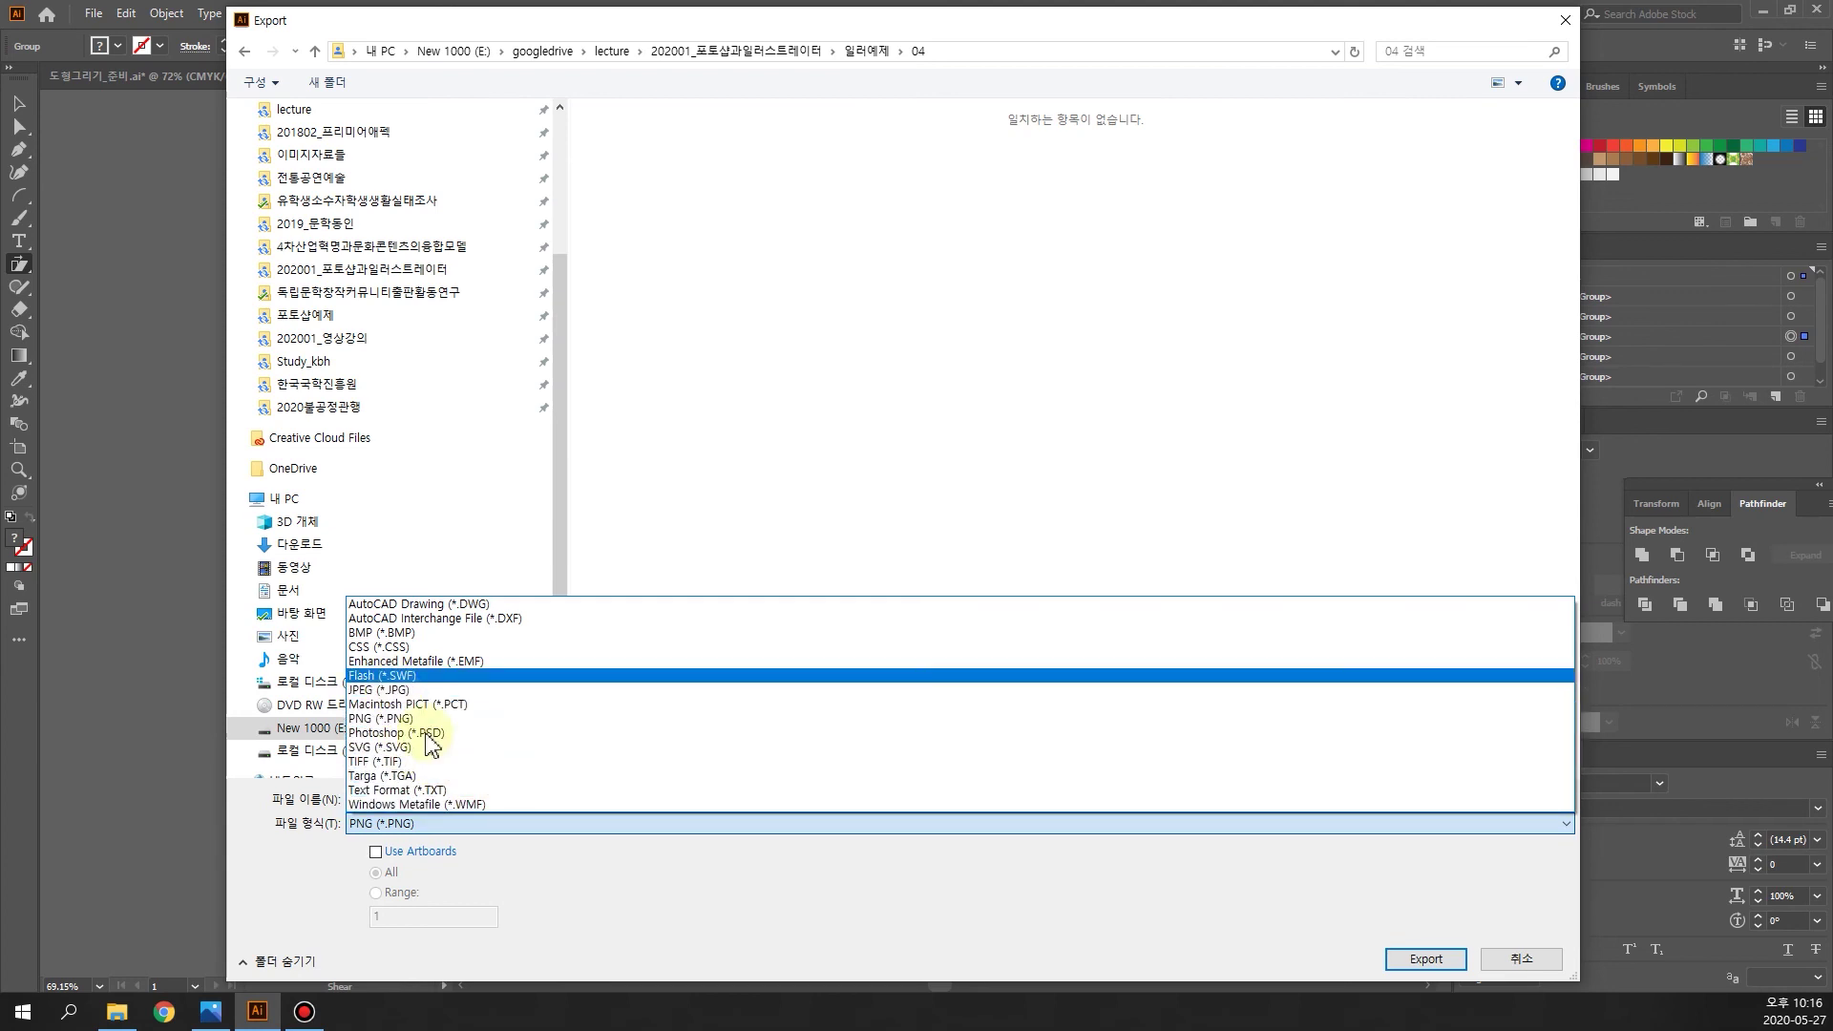
pyautogui.click(1516, 962)
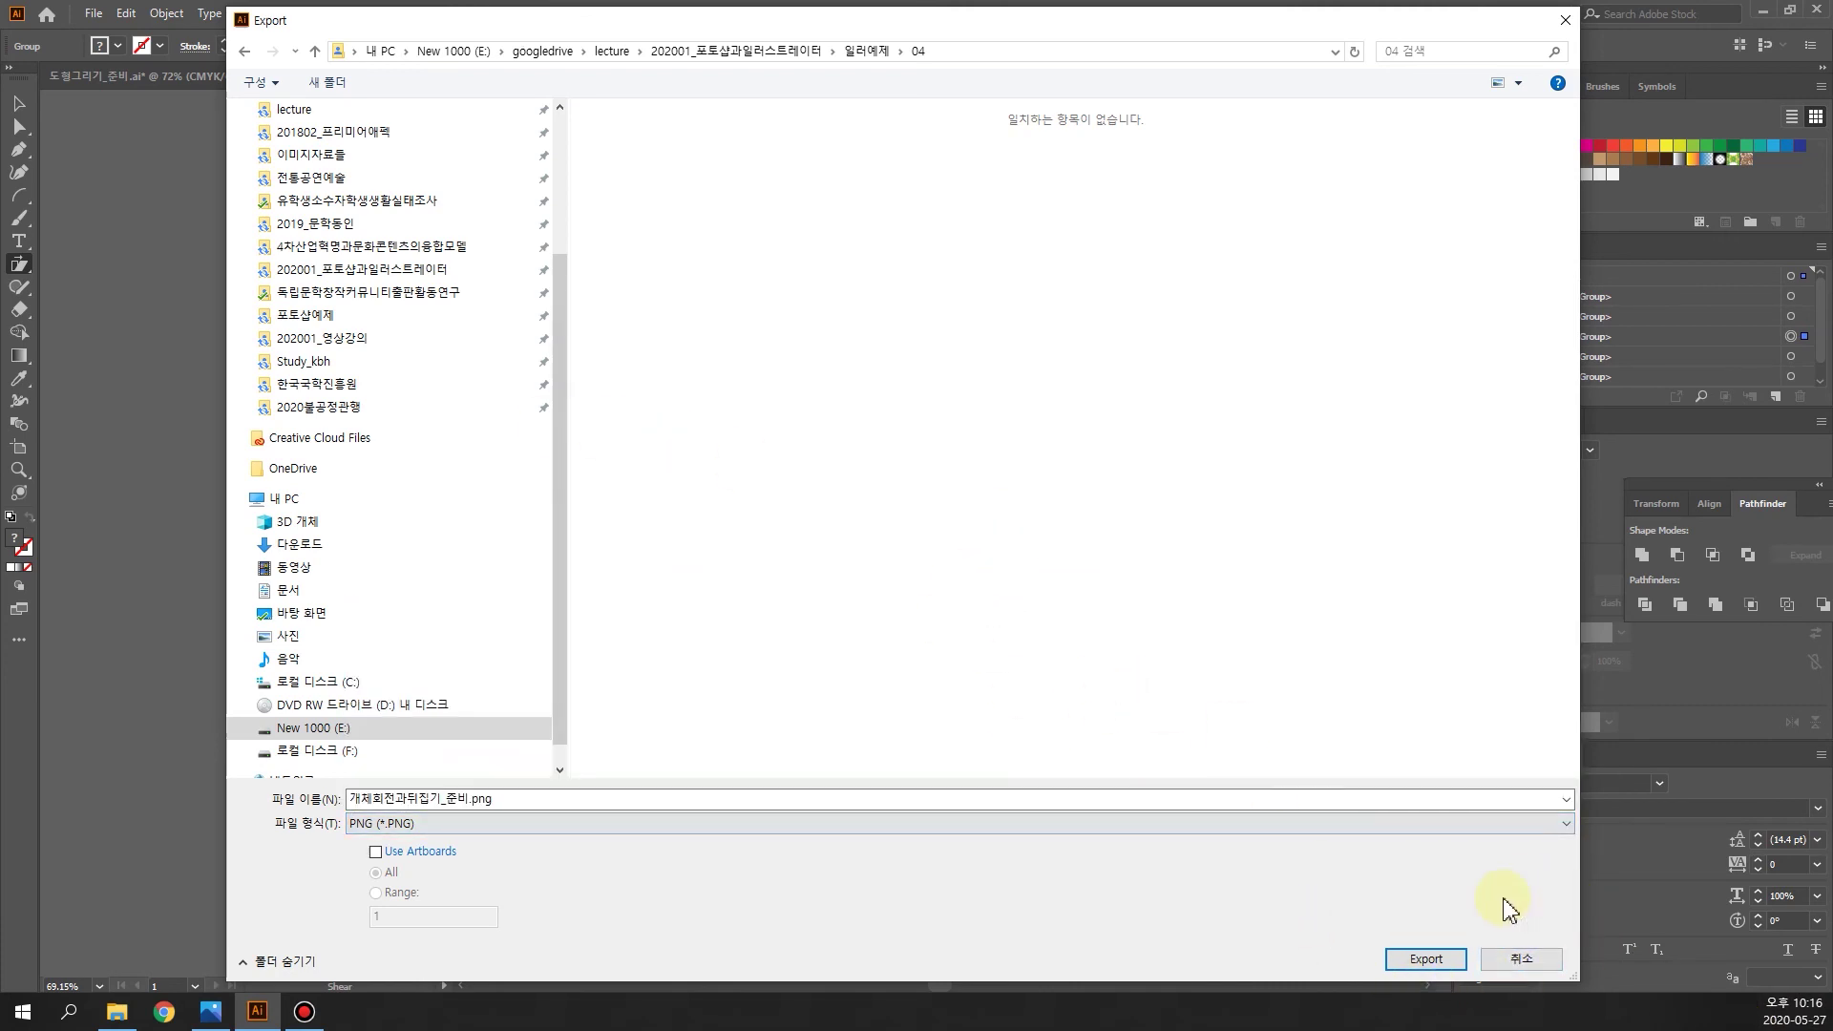
pyautogui.click(1518, 962)
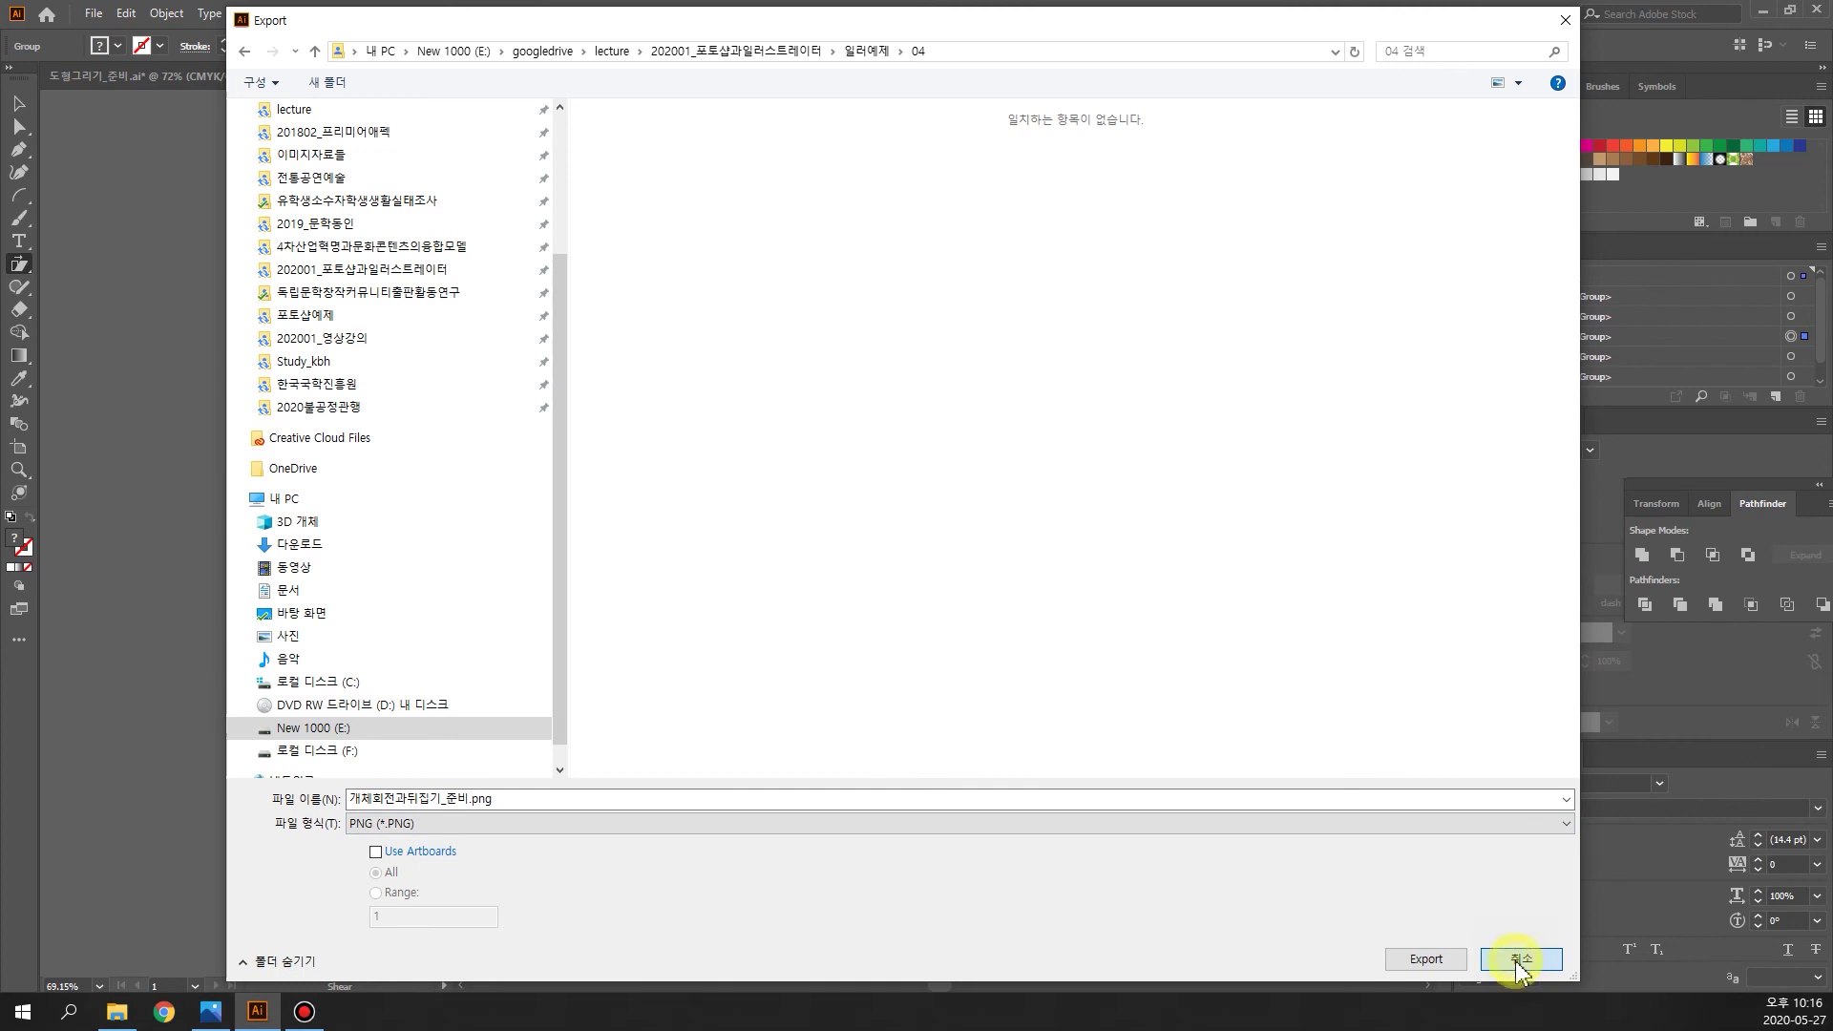